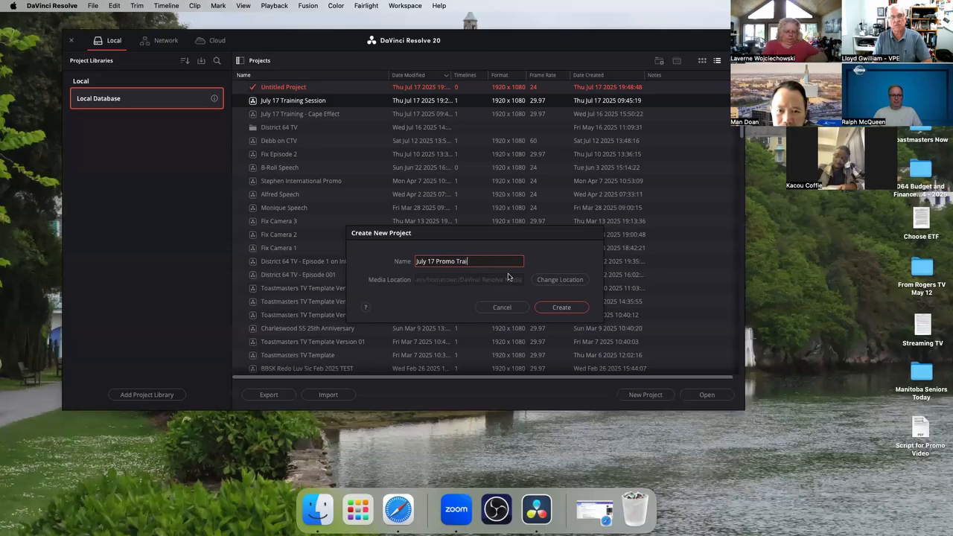
# Step: Name the new project "July 17 Promo Training Video" and create it
pyautogui.write('eo')
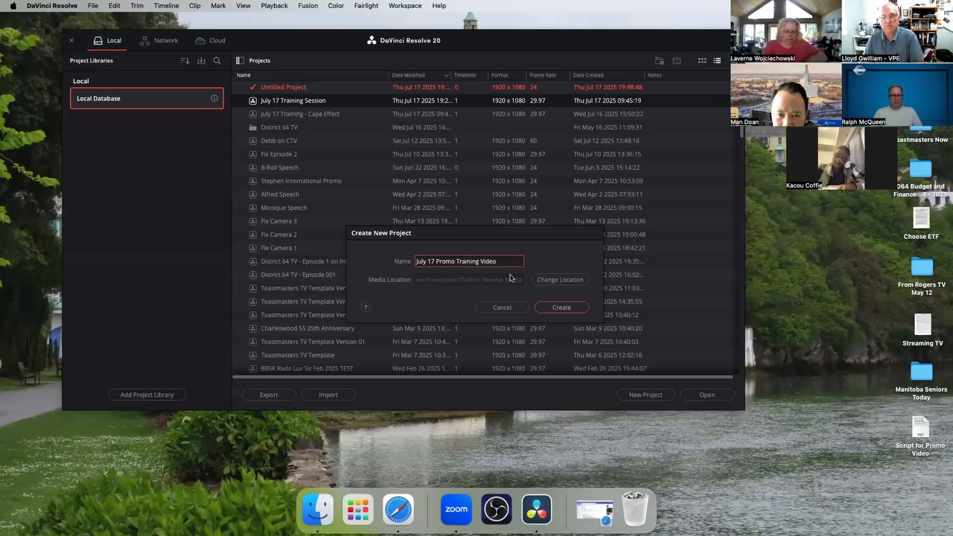
pyautogui.click(561, 307)
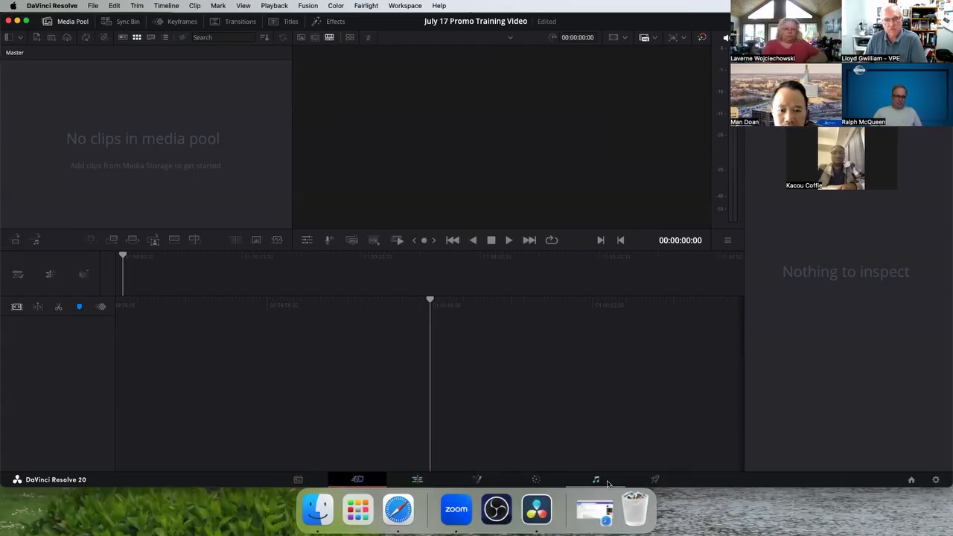
# Step: Look through the Edit, Fusion, Color, Fairlight and Cut workspaces, ending in the Edit workspace
pyautogui.click(423, 480)
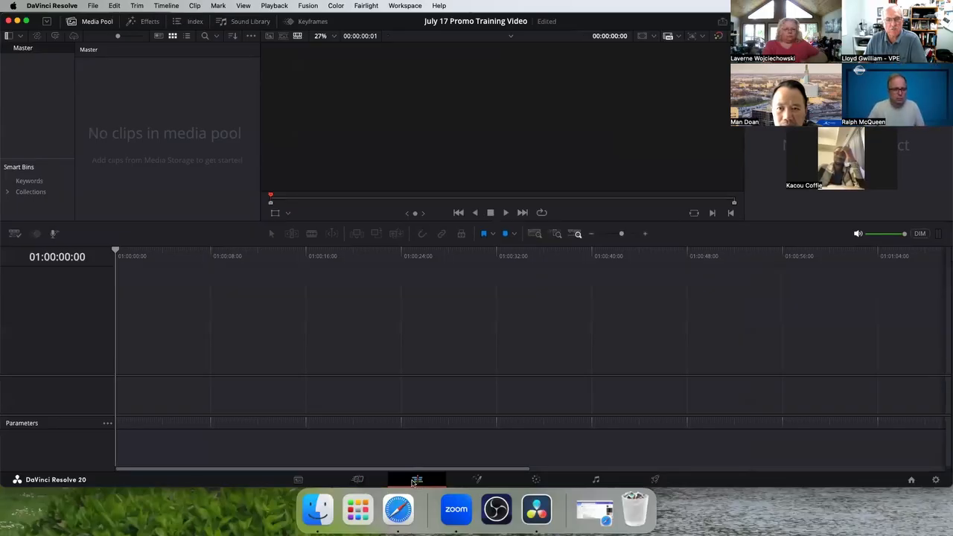
pyautogui.click(479, 481)
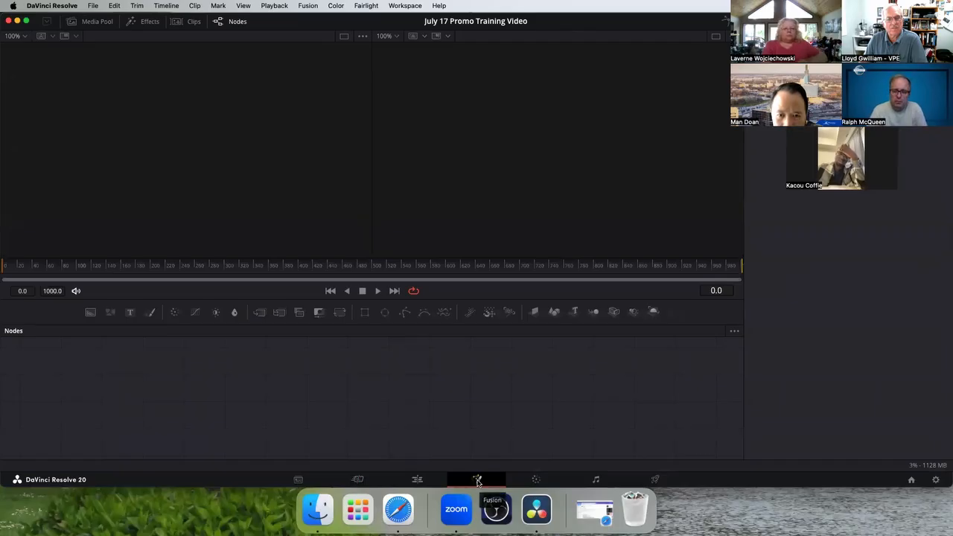
pyautogui.click(536, 482)
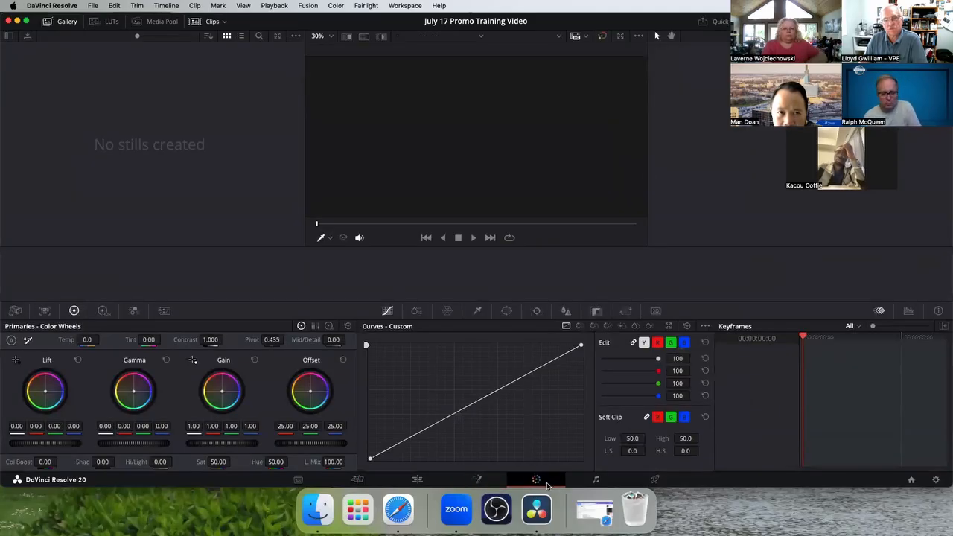
pyautogui.click(598, 481)
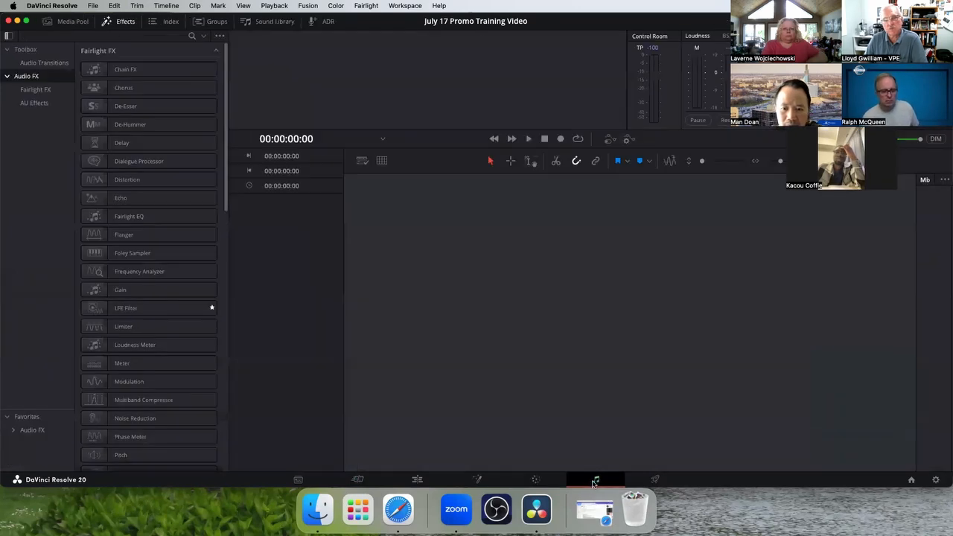
pyautogui.click(537, 482)
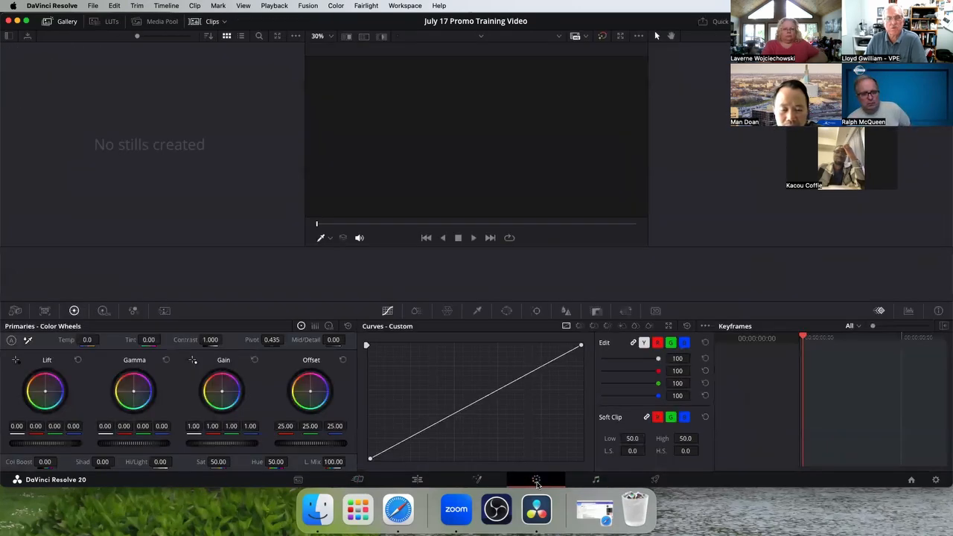
pyautogui.click(418, 481)
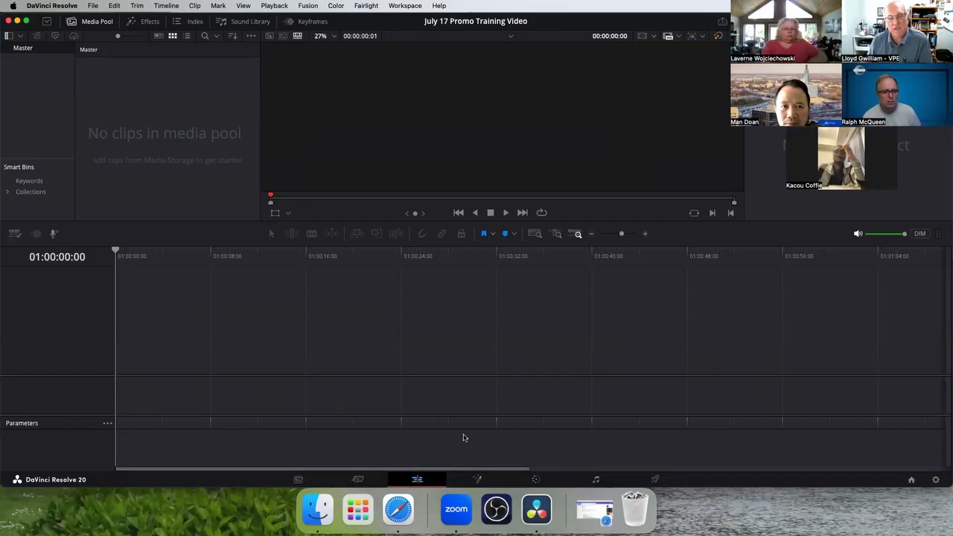
pyautogui.click(358, 481)
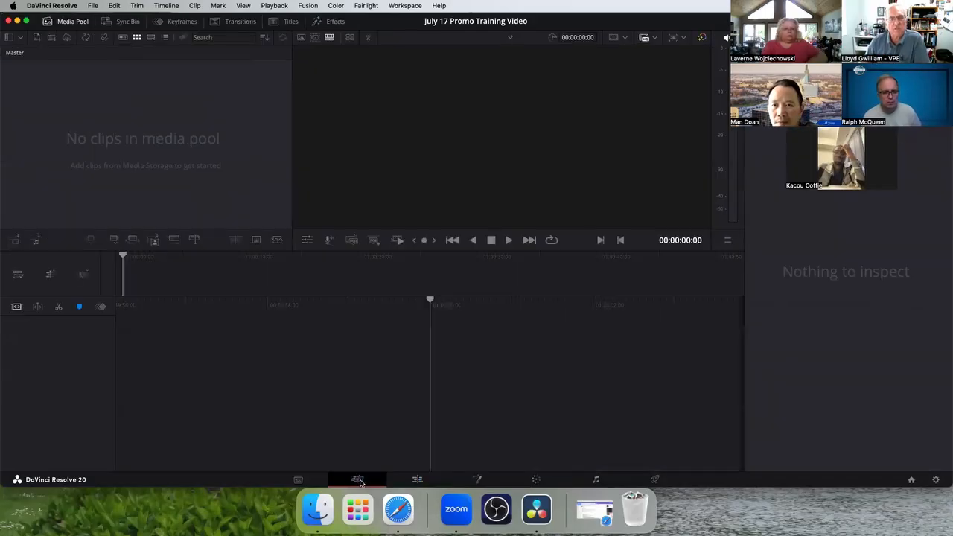
pyautogui.click(418, 481)
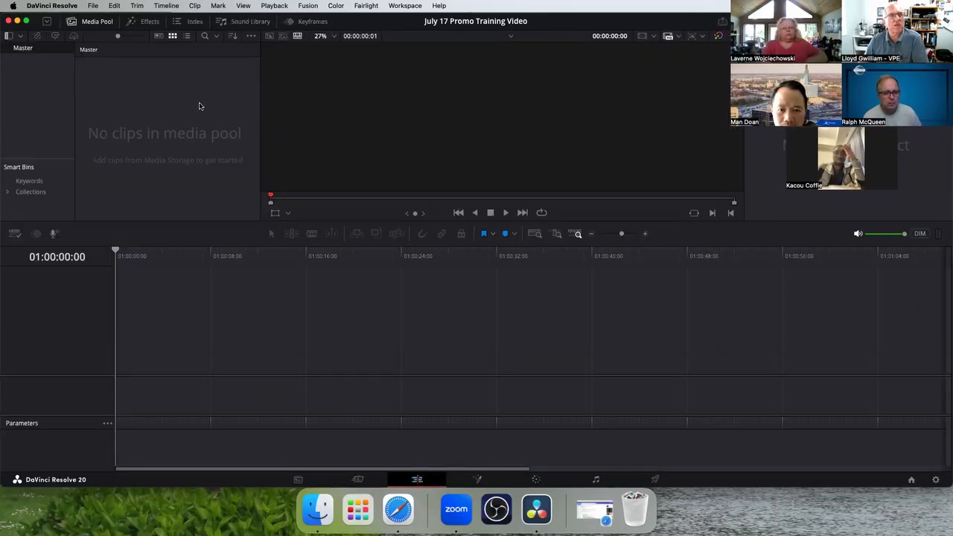
# Step: Set the project's timeline frame rate to 29.97 frames per second in the master project settings
pyautogui.click(936, 481)
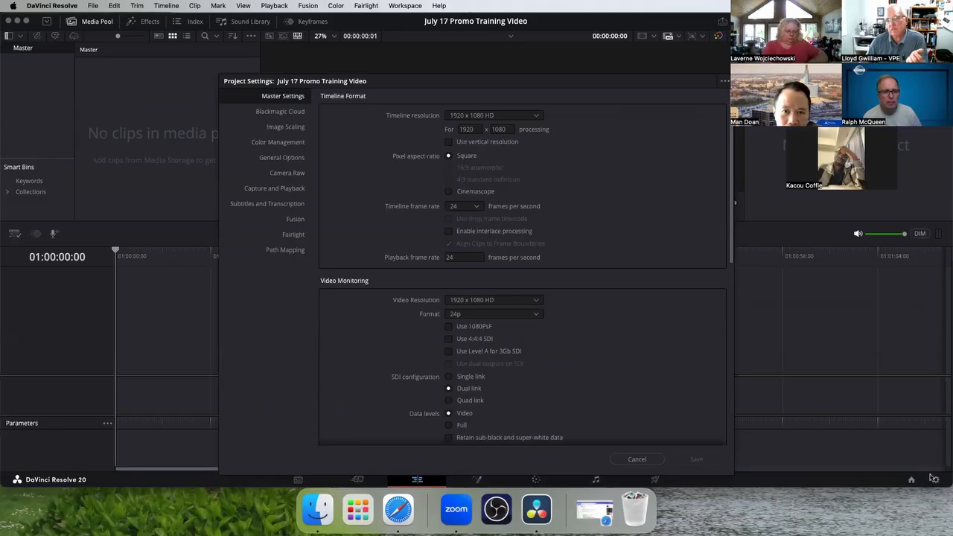
pyautogui.click(636, 458)
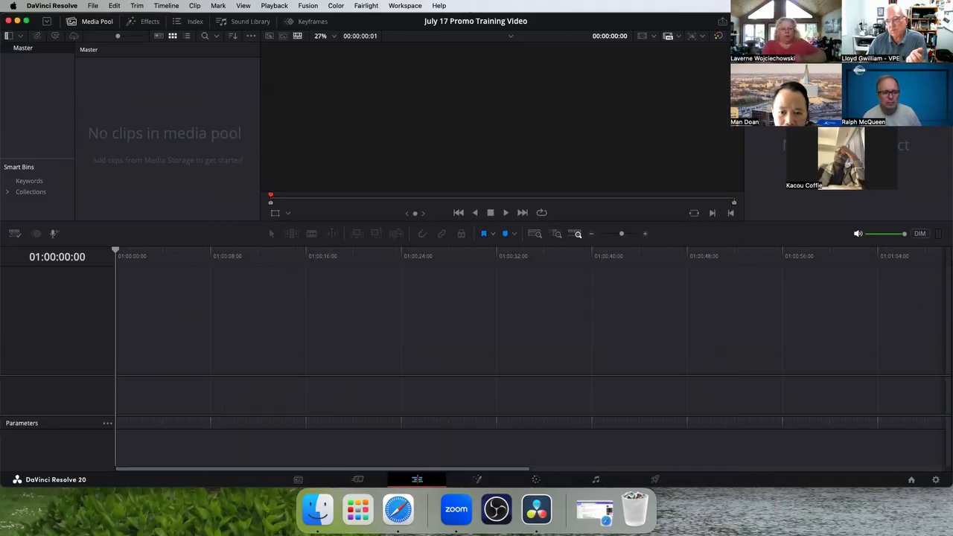
pyautogui.click(937, 482)
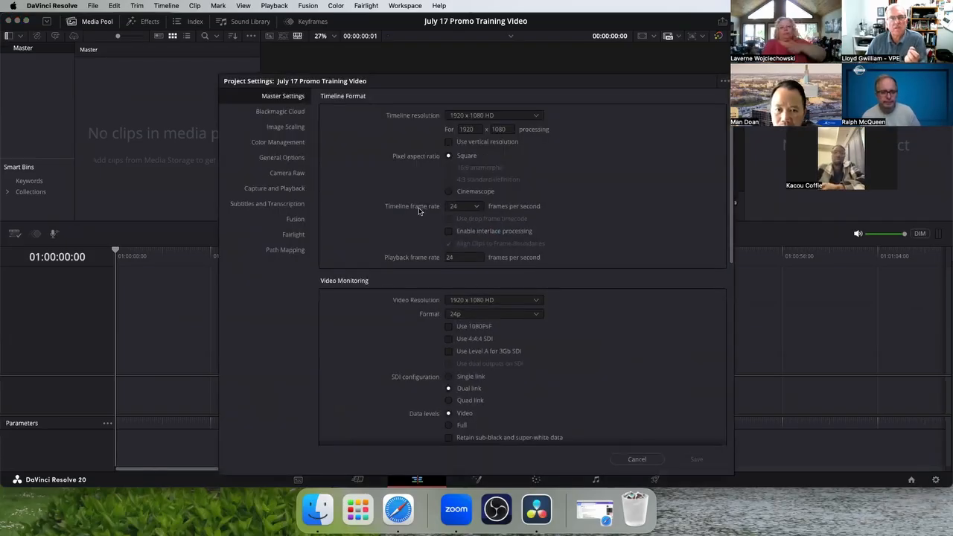
pyautogui.click(478, 207)
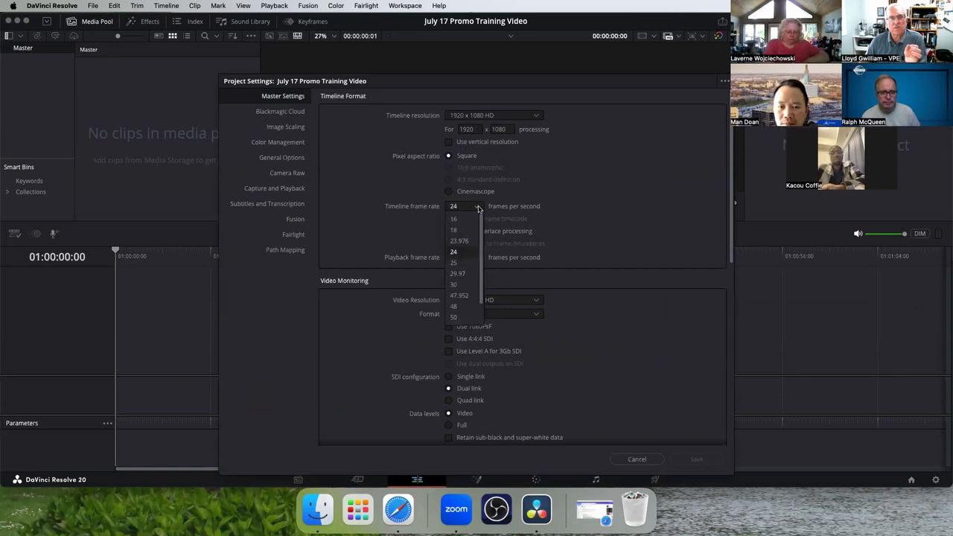
pyautogui.click(460, 275)
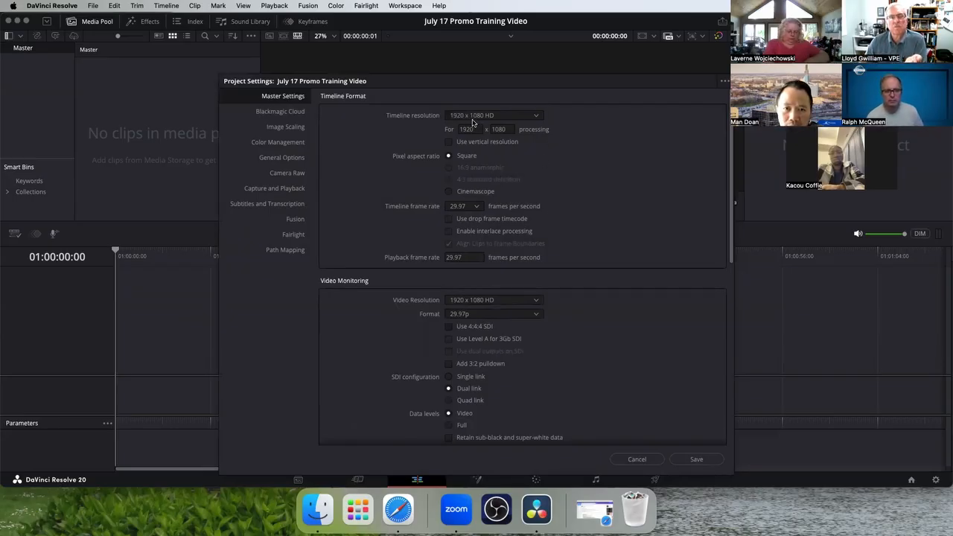
# Step: Review the timeline resolution options, choose 1920 x 1080 HD, and save the project settings
pyautogui.click(539, 117)
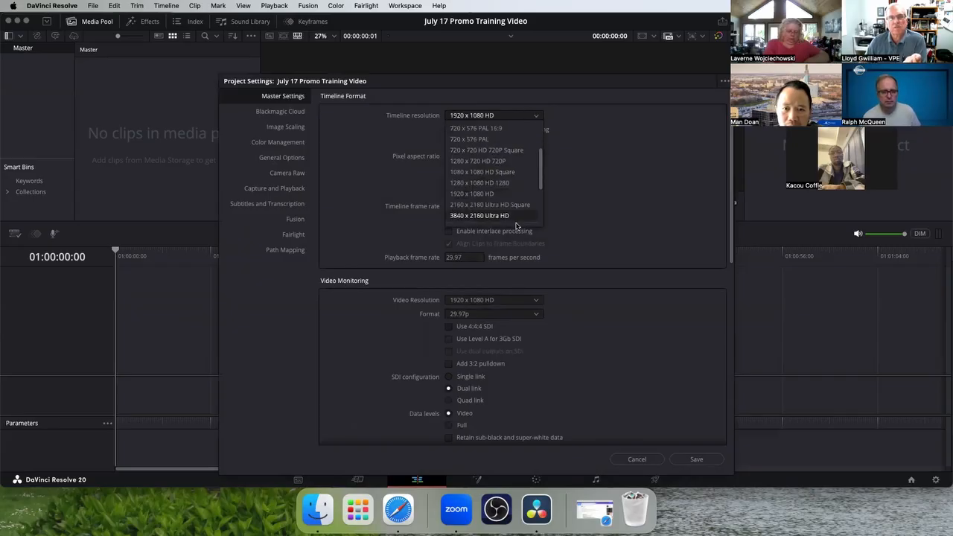
pyautogui.scroll(-3, 522, 175)
pyautogui.scroll(-1, 521, 182)
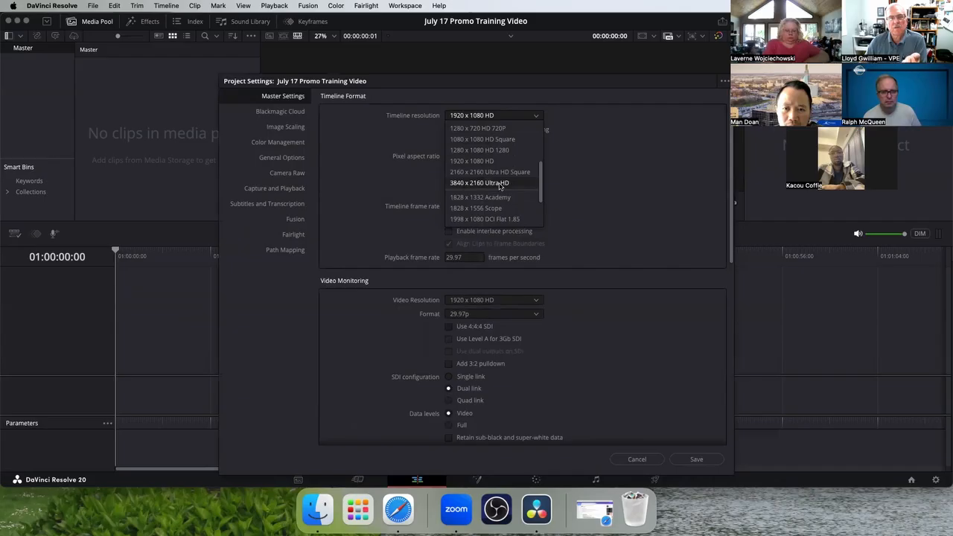
pyautogui.scroll(2, 542, 185)
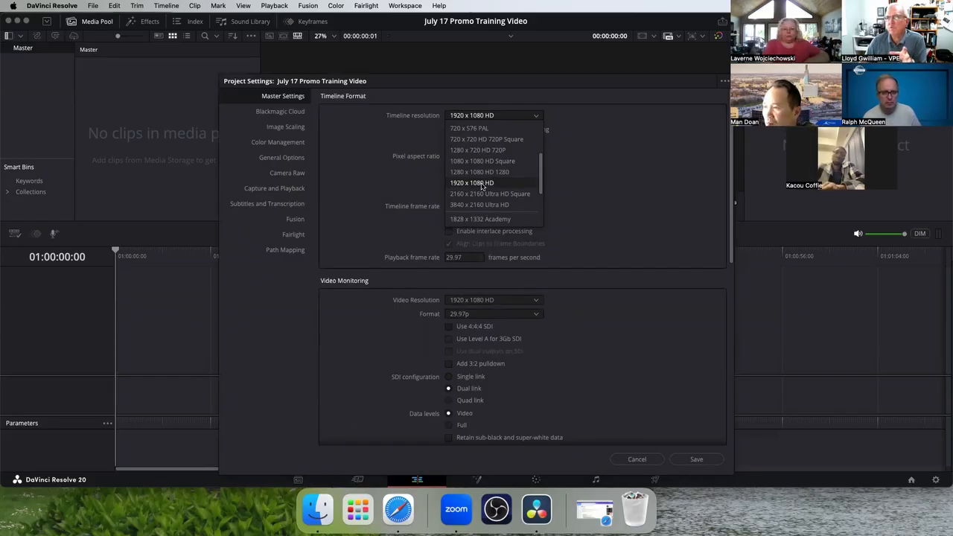
pyautogui.click(482, 185)
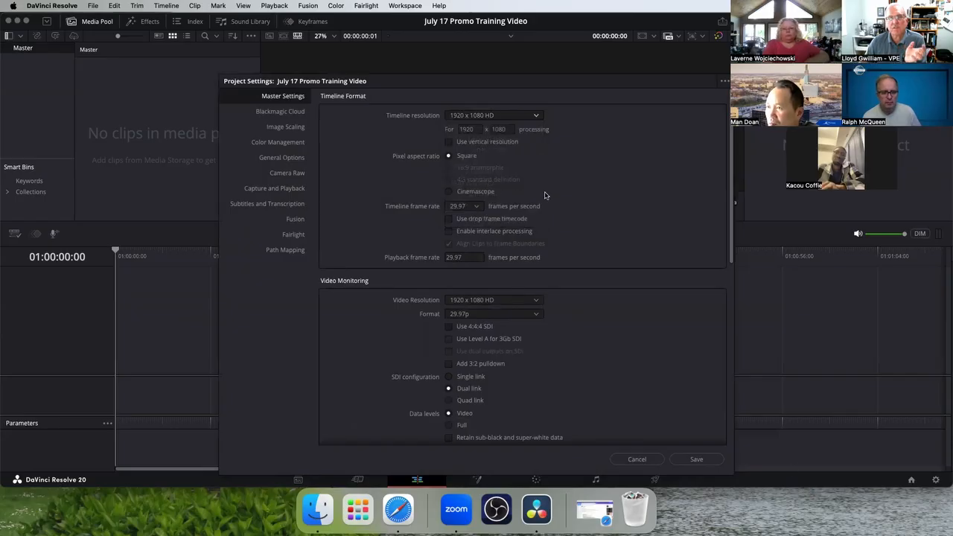
pyautogui.click(695, 460)
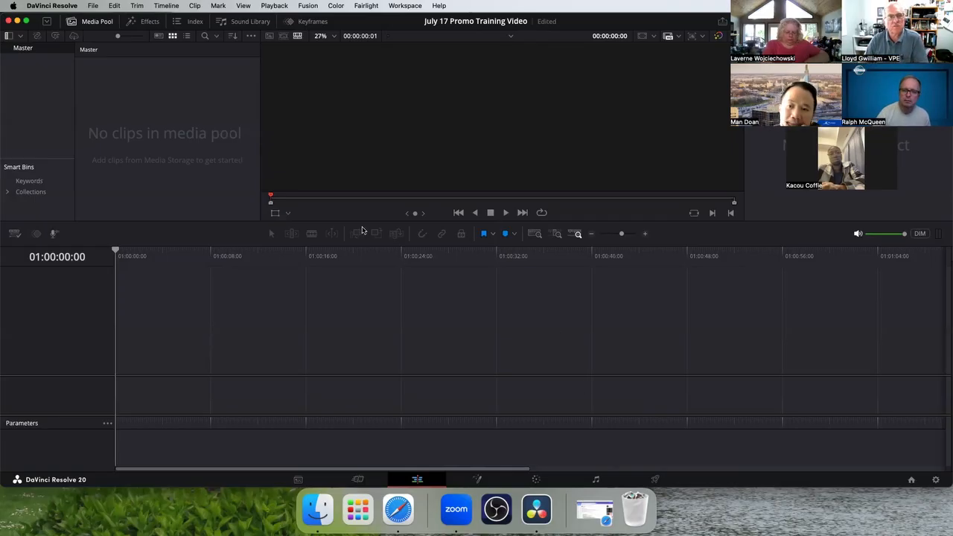
# Step: Import all media files from the Davinci Resolve Training folder into the project
pyautogui.click(93, 5)
pyautogui.moveTo(143, 146)
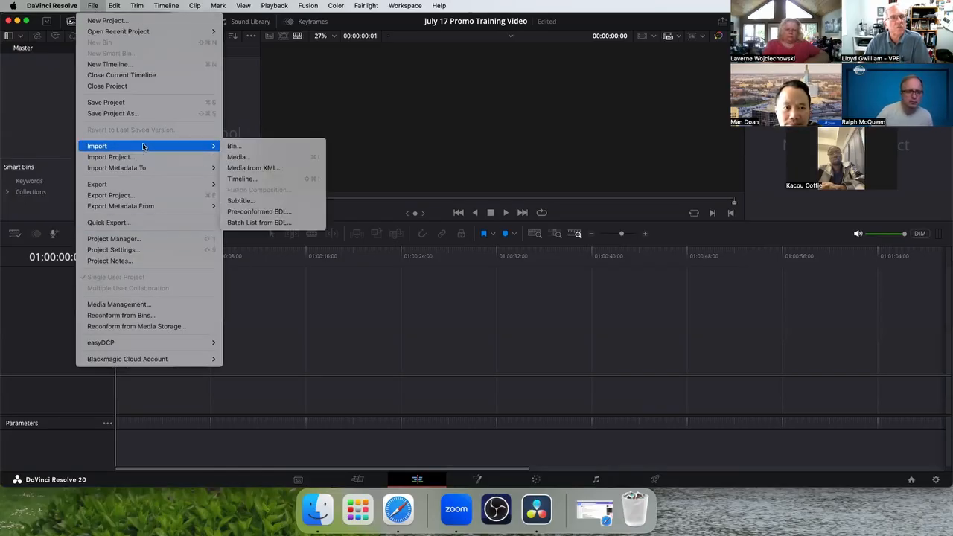
pyautogui.click(264, 158)
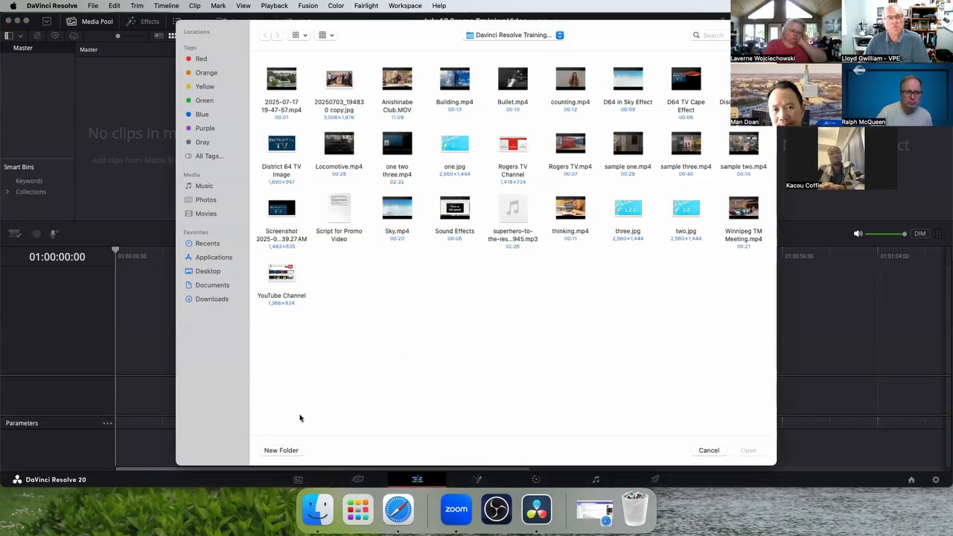
pyautogui.moveTo(296, 415); pyautogui.dragTo(763, 417)
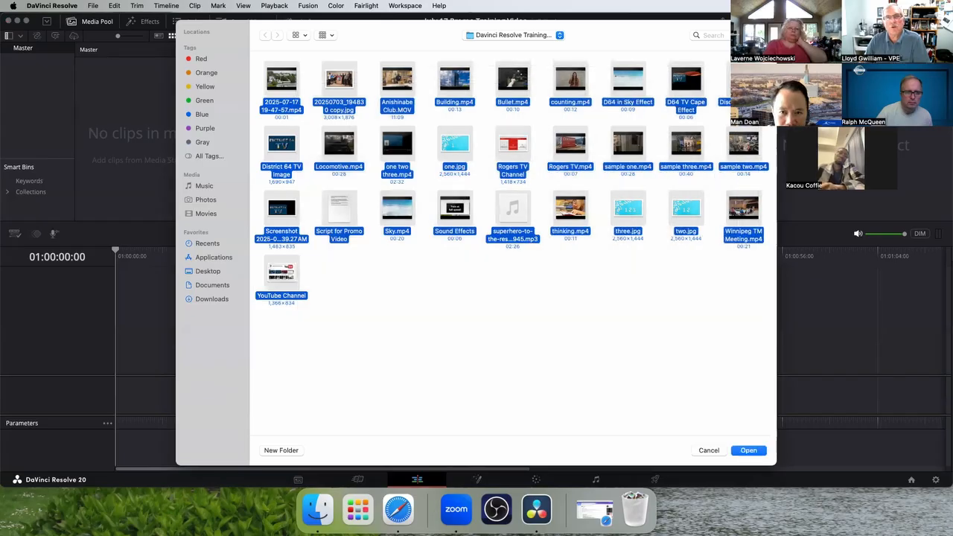
pyautogui.click(749, 451)
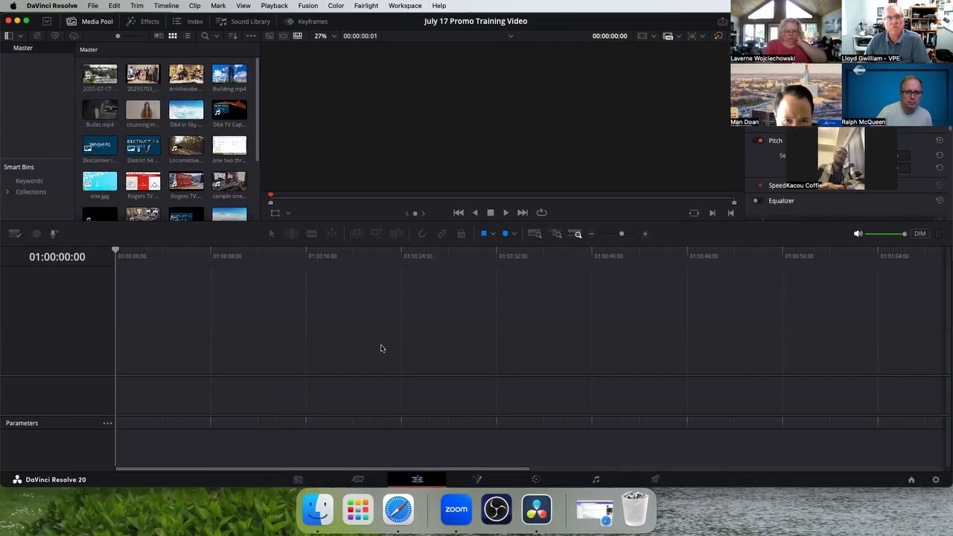
# Step: Enlarge the media pool area to fit all imported clips, and hide and show the media pool once
pyautogui.moveTo(210, 225); pyautogui.dragTo(210, 316)
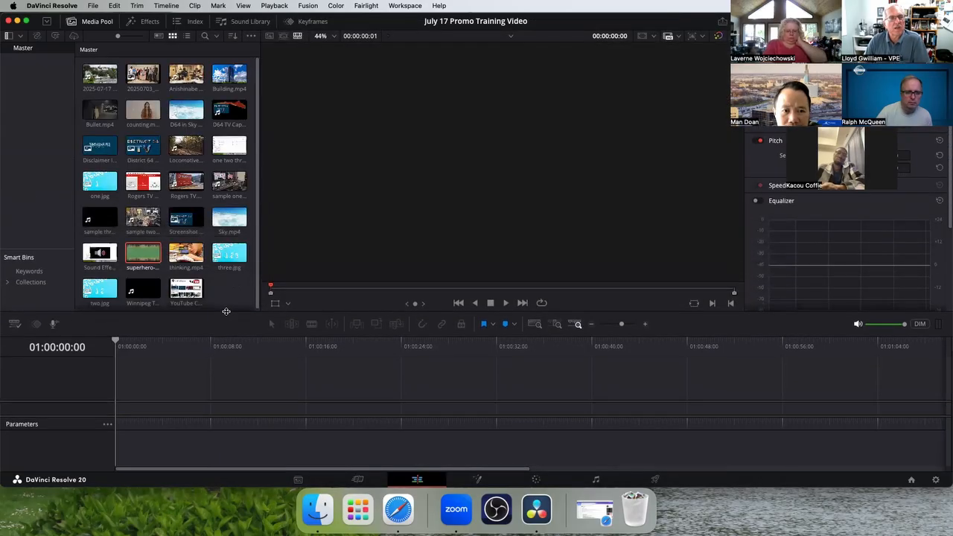
pyautogui.click(97, 23)
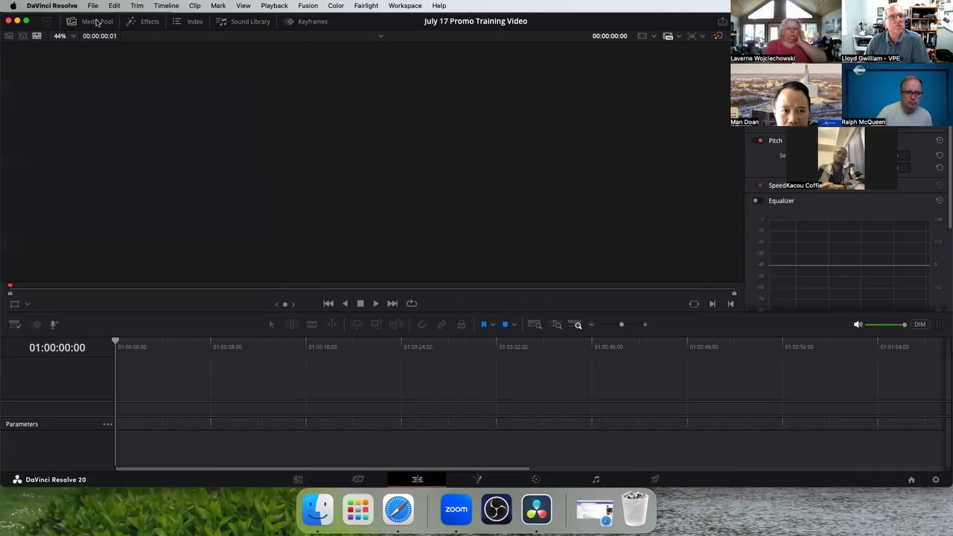
pyautogui.click(97, 22)
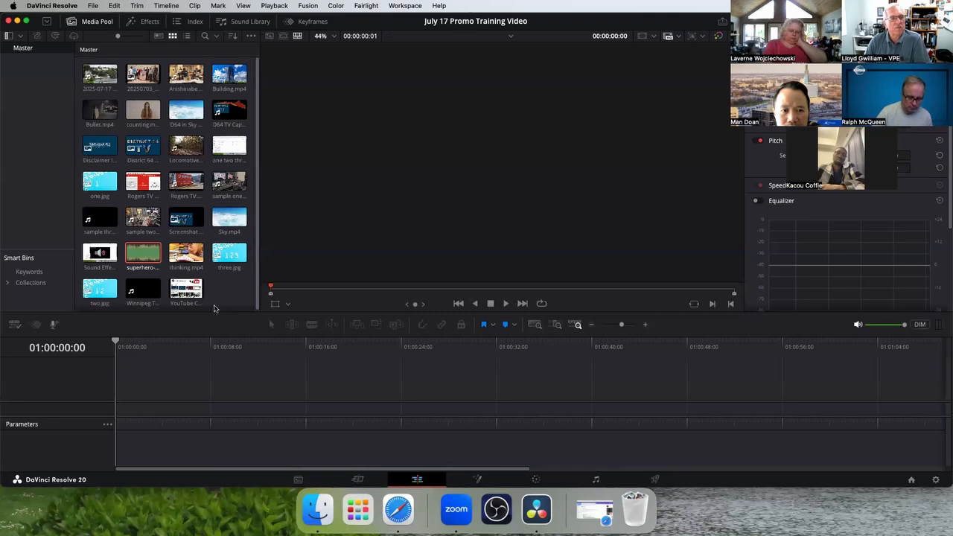
pyautogui.doubleClick(146, 258)
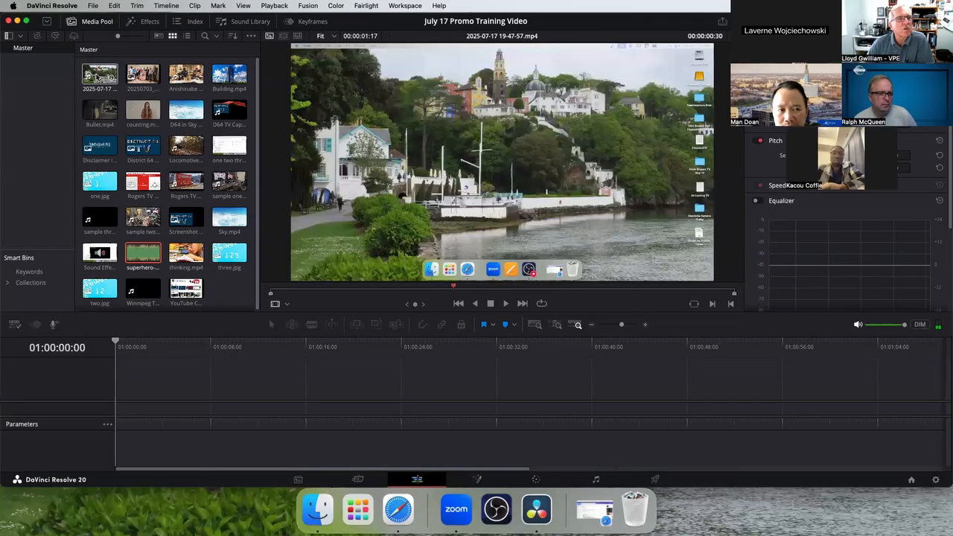
pyautogui.moveTo(104, 76); pyautogui.dragTo(262, 416)
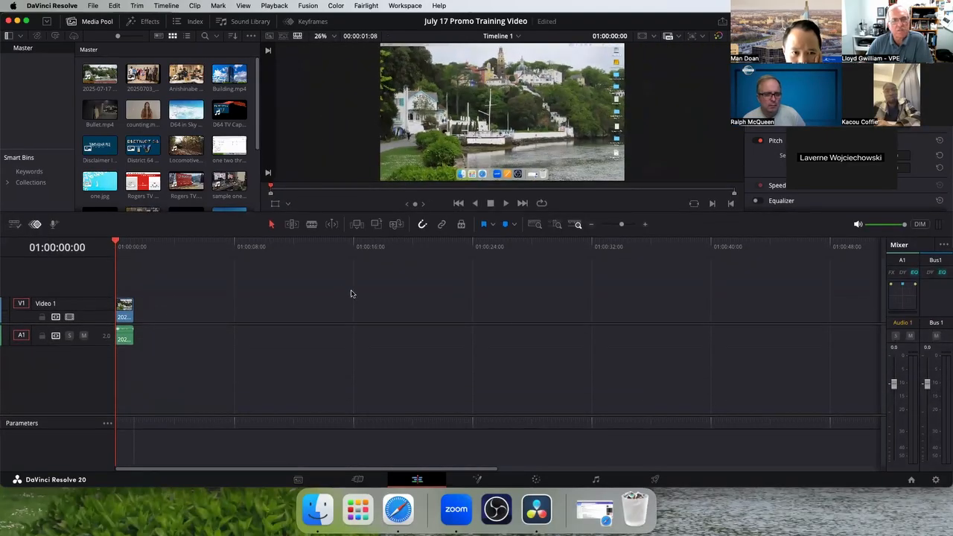
pyautogui.click(645, 224)
pyautogui.click(645, 225)
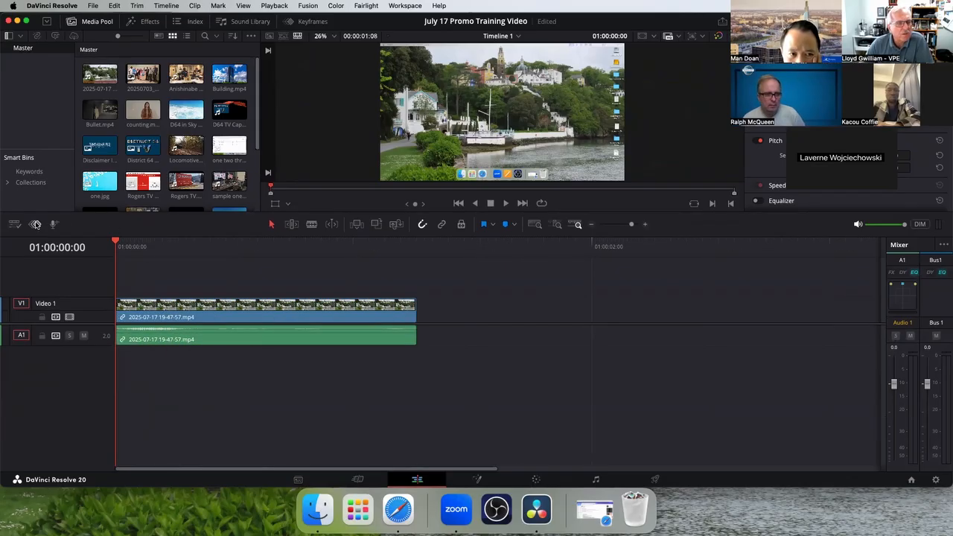
# Step: Enlarge the viewer and media pool area above the timeline and play the clip
pyautogui.moveTo(107, 325); pyautogui.dragTo(112, 377)
pyautogui.moveTo(311, 212); pyautogui.dragTo(313, 301)
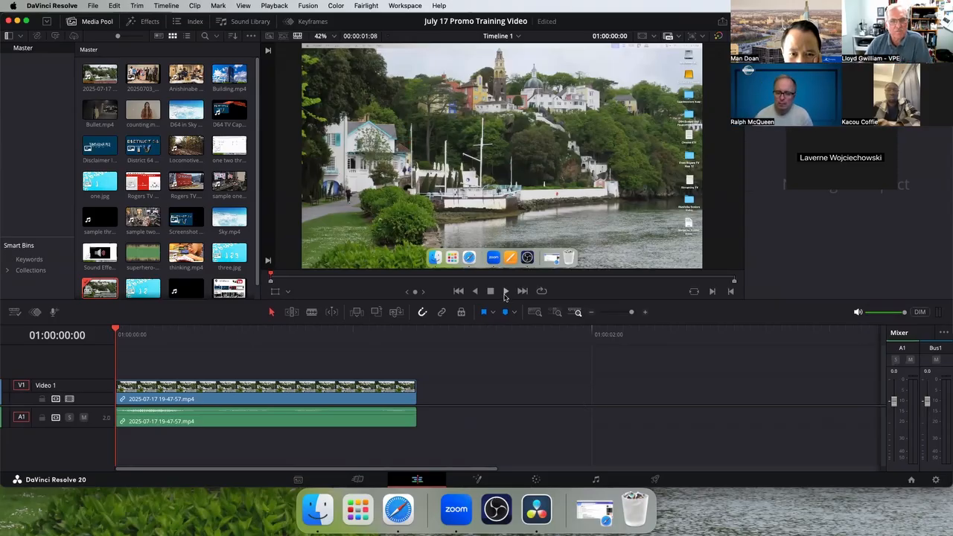
pyautogui.press('space')
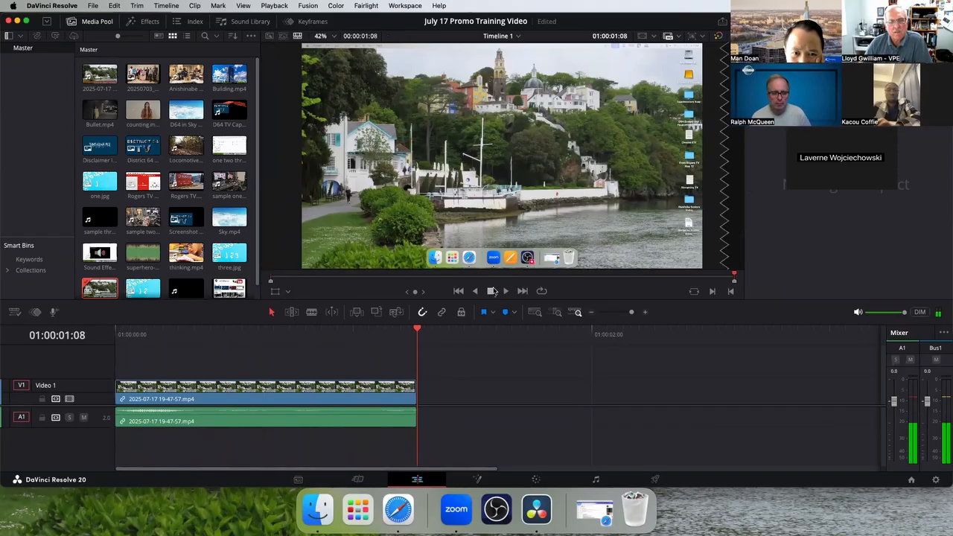
pyautogui.click(231, 395)
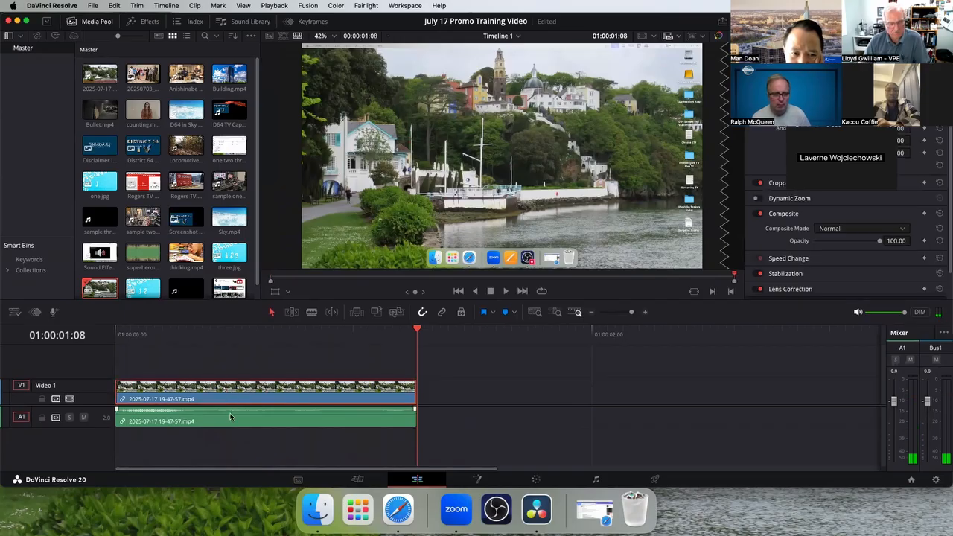
pyautogui.press('Delete')
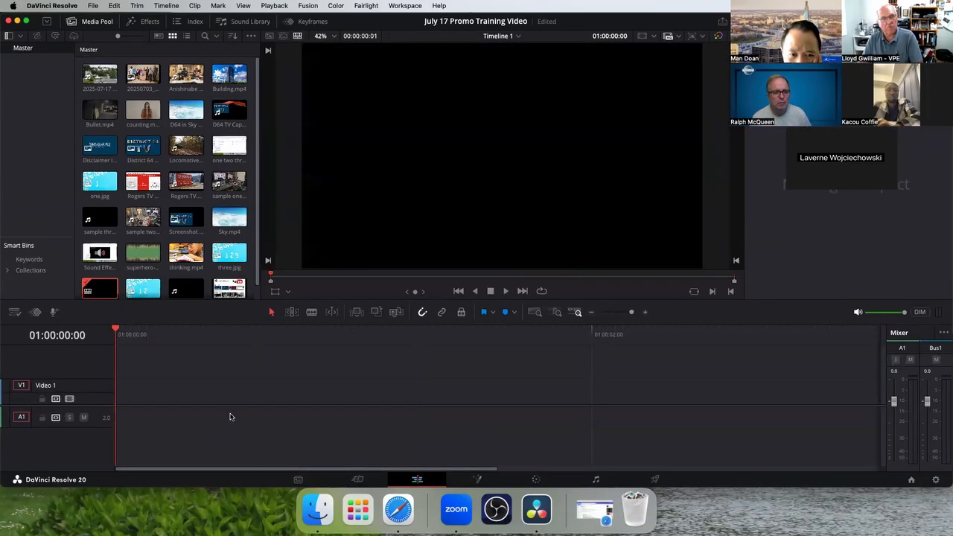
pyautogui.click(146, 79)
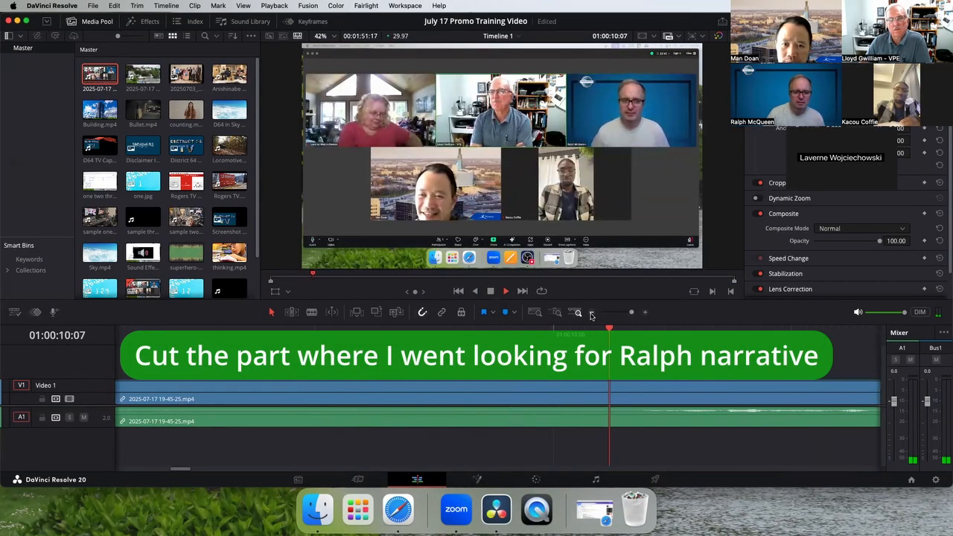
pyautogui.click(592, 314)
pyautogui.click(592, 314)
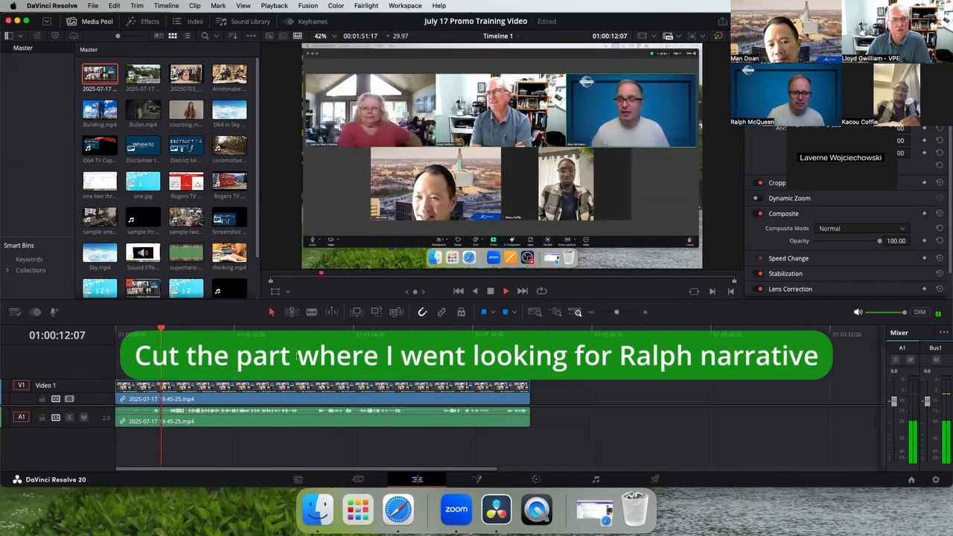
pyautogui.click(322, 333)
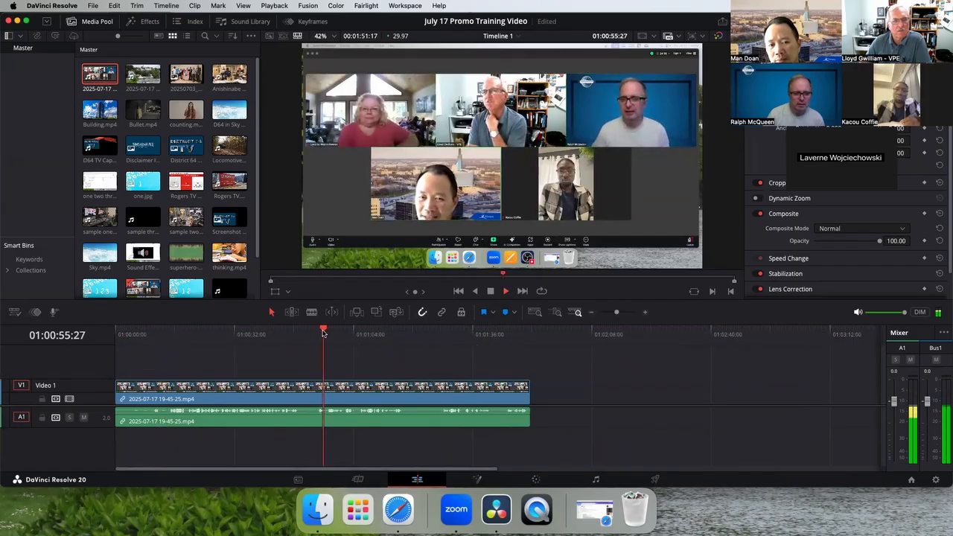
pyautogui.click(344, 333)
pyautogui.click(439, 333)
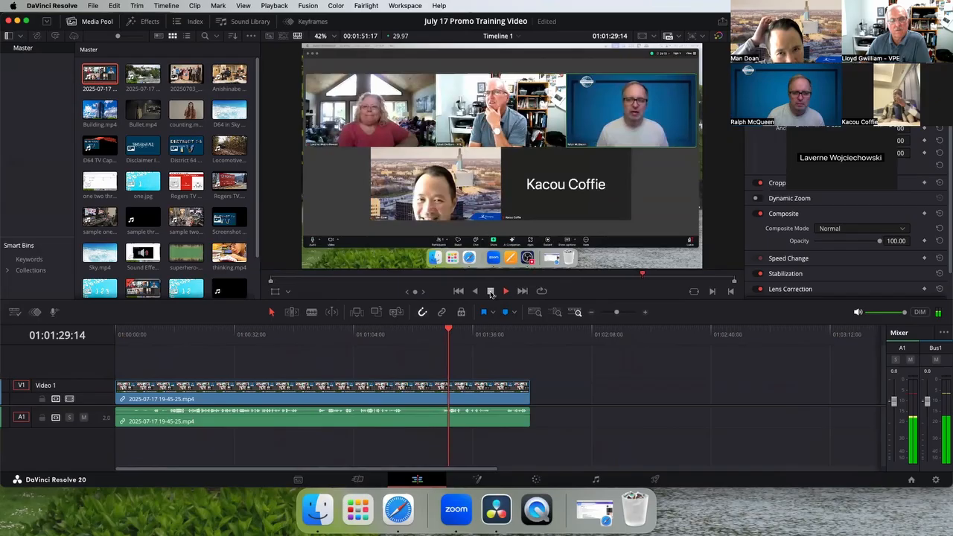
pyautogui.click(491, 292)
pyautogui.click(440, 333)
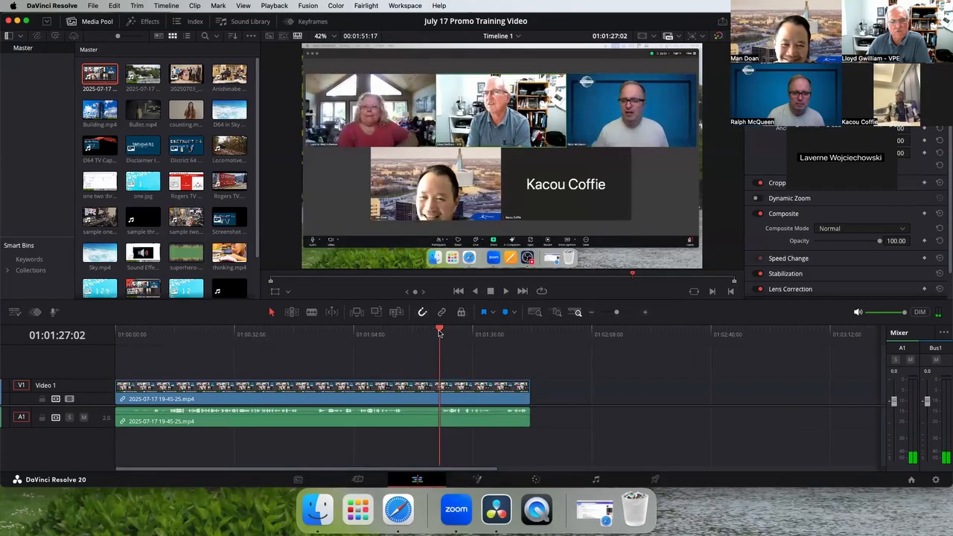
pyautogui.rightClick(408, 399)
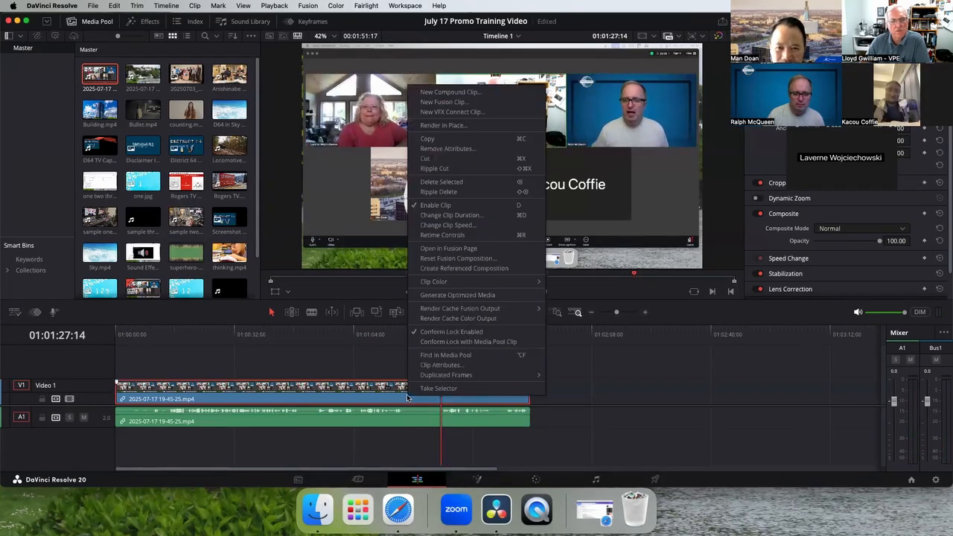
pyautogui.click(449, 182)
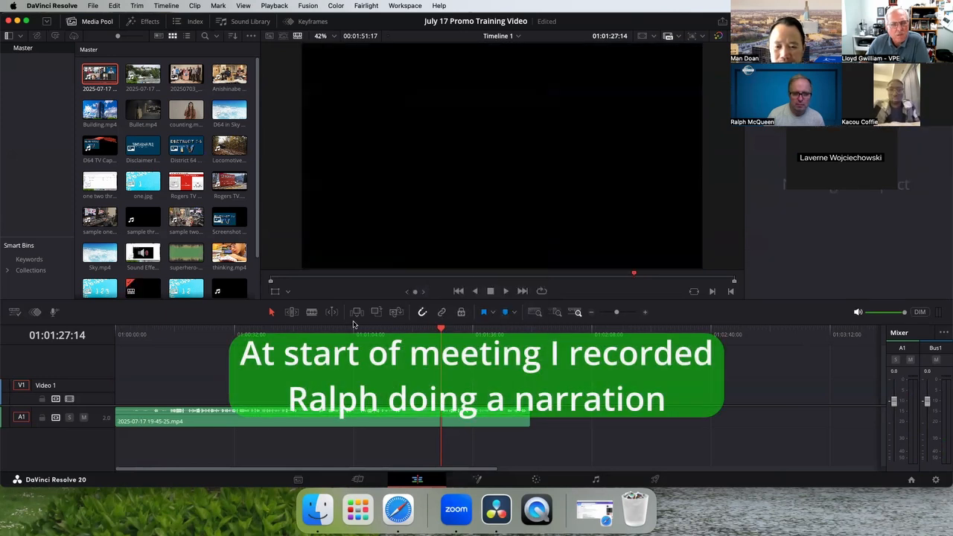
# Step: Show the source viewer beside the timeline viewer and split the audio clip at 01:01:15:14 and about 01:00:40:00
pyautogui.click(311, 315)
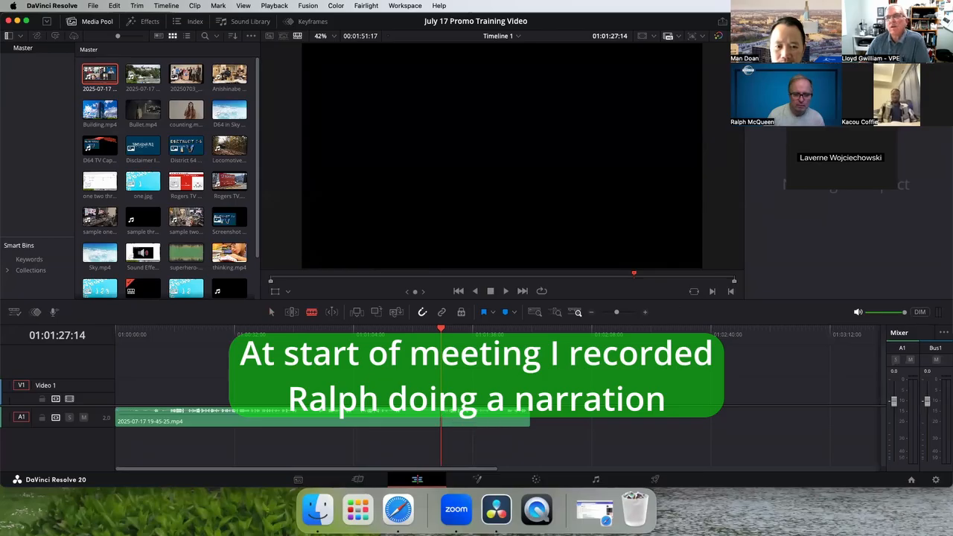
pyautogui.press('super+9')
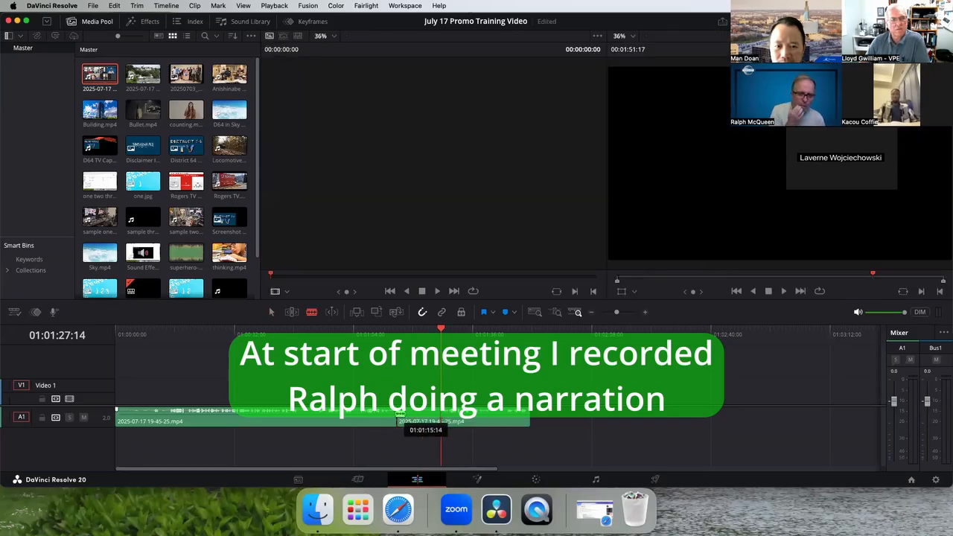
pyautogui.click(397, 419)
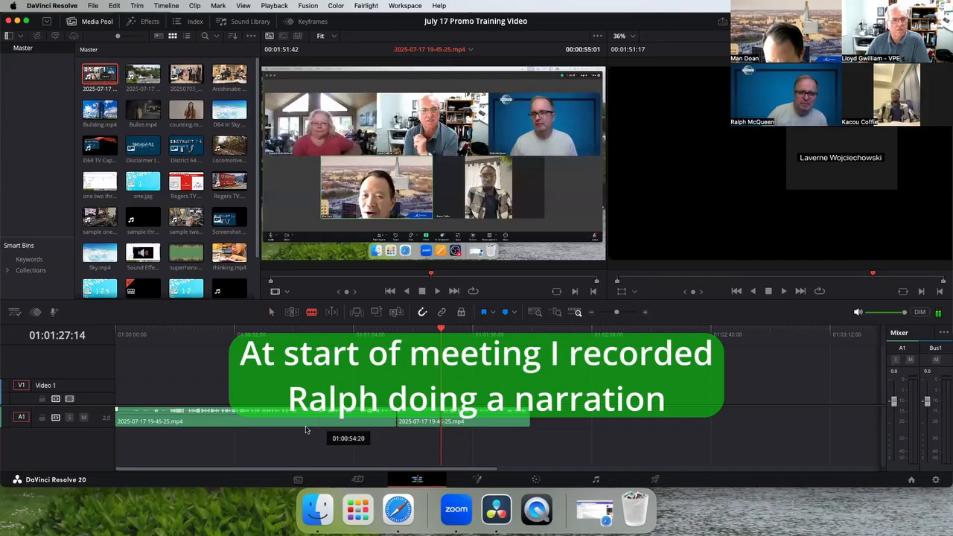
pyautogui.click(266, 419)
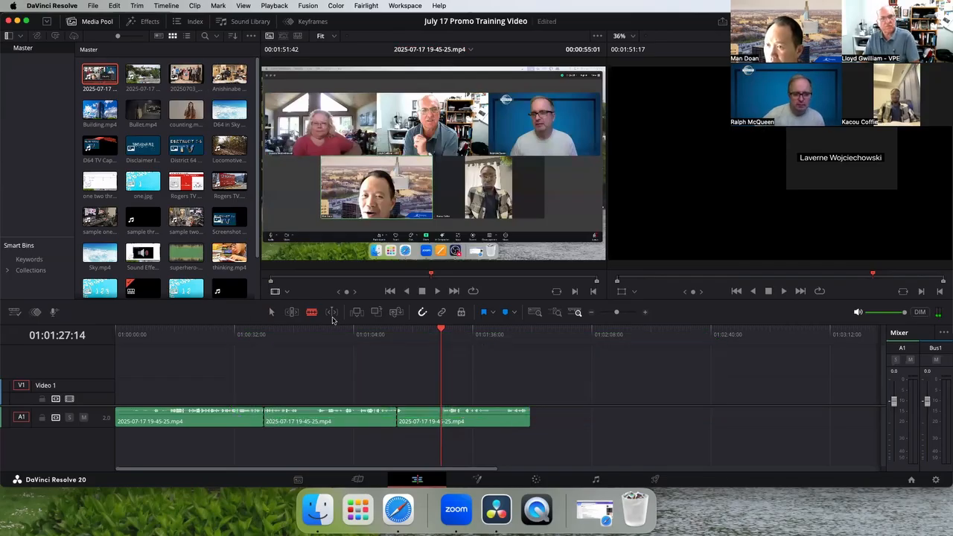
# Step: Delete all three pieces of the split audio clip from track A1
pyautogui.click(415, 420)
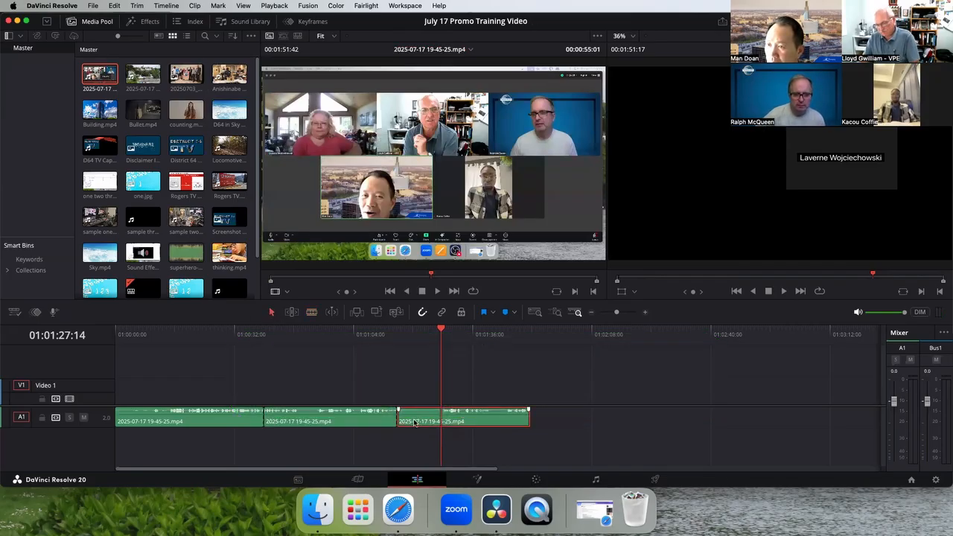
pyautogui.press('Delete')
pyautogui.click(328, 421)
pyautogui.press('Delete')
pyautogui.click(239, 421)
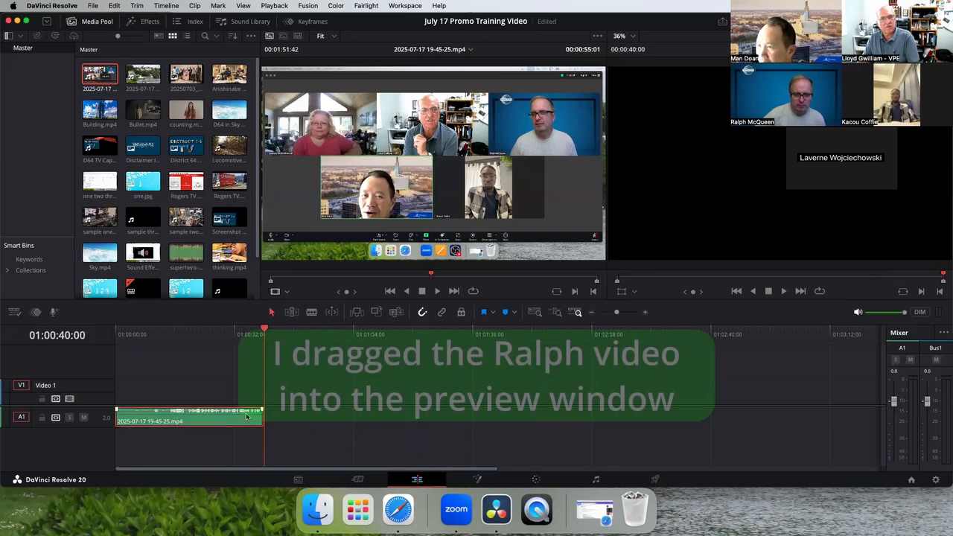
pyautogui.press('Delete')
pyautogui.click(446, 276)
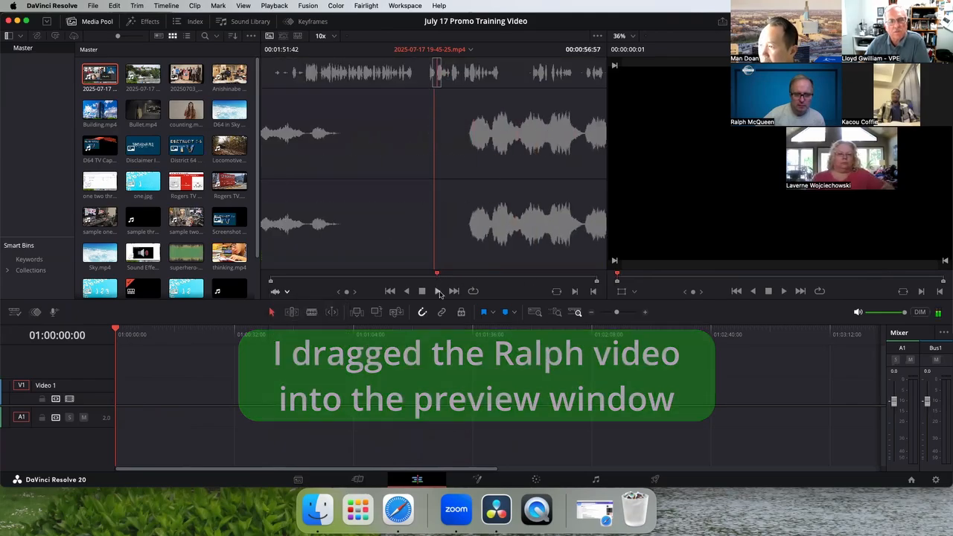
pyautogui.click(437, 291)
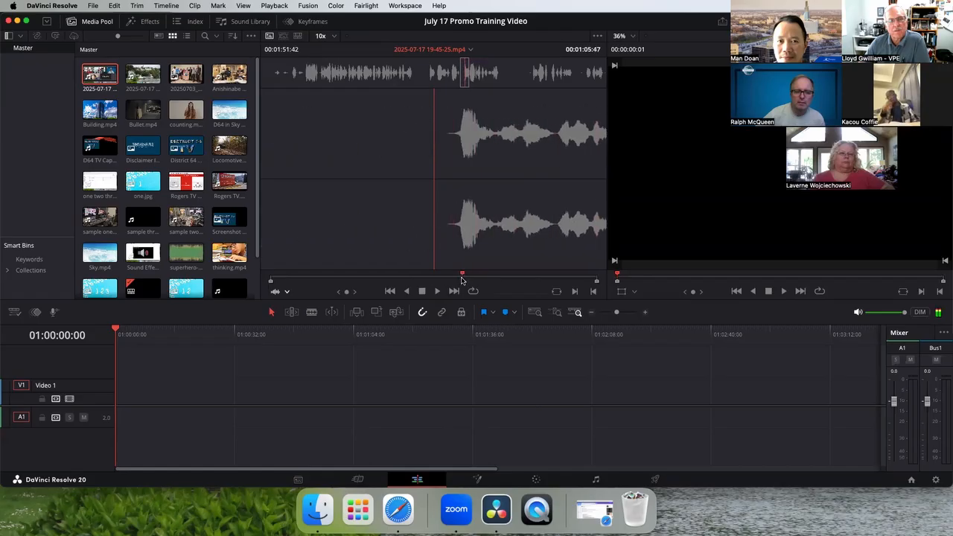
pyautogui.press('i')
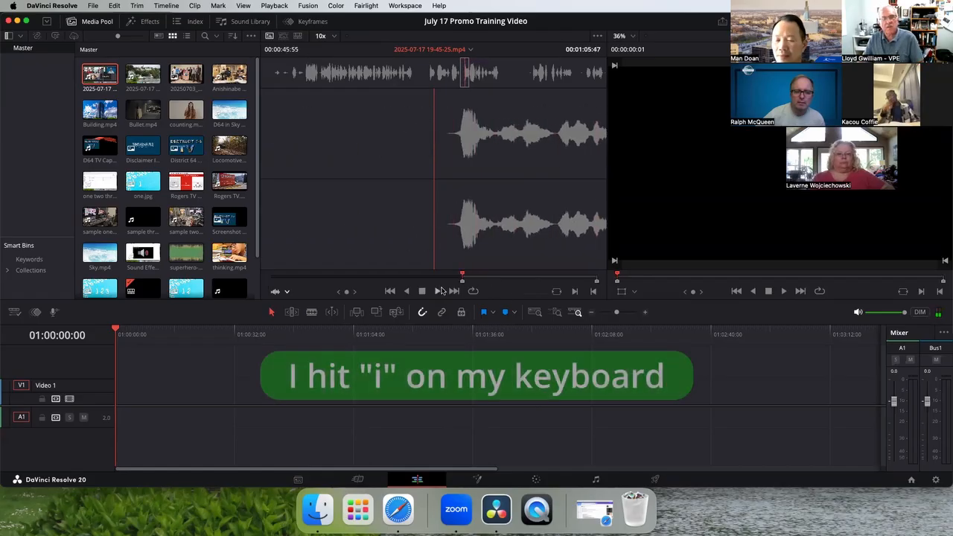
# Step: Set the source Out point at 00:01:16:44 and place the marked audio at the start of track A1
pyautogui.click(439, 291)
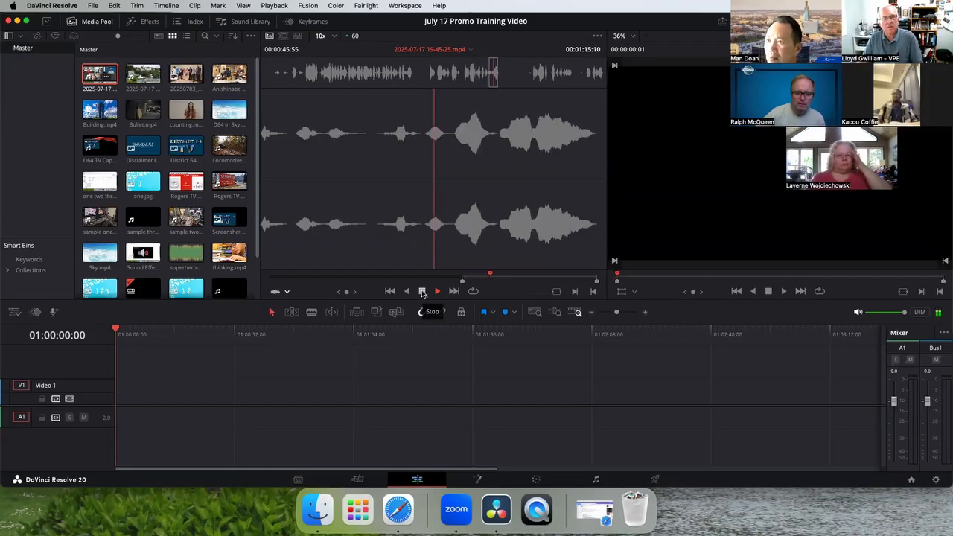
pyautogui.press('o')
pyautogui.click(422, 291)
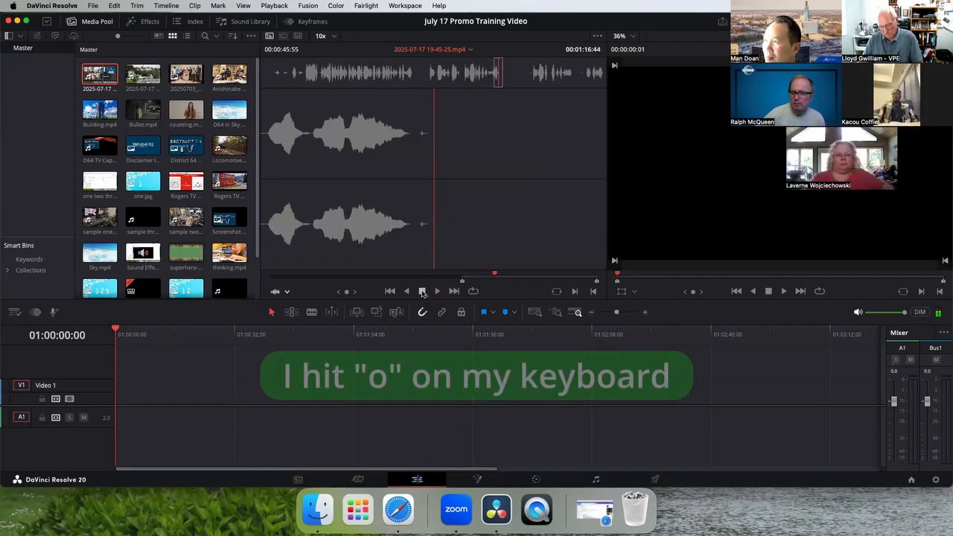
pyautogui.moveTo(451, 259); pyautogui.dragTo(144, 421)
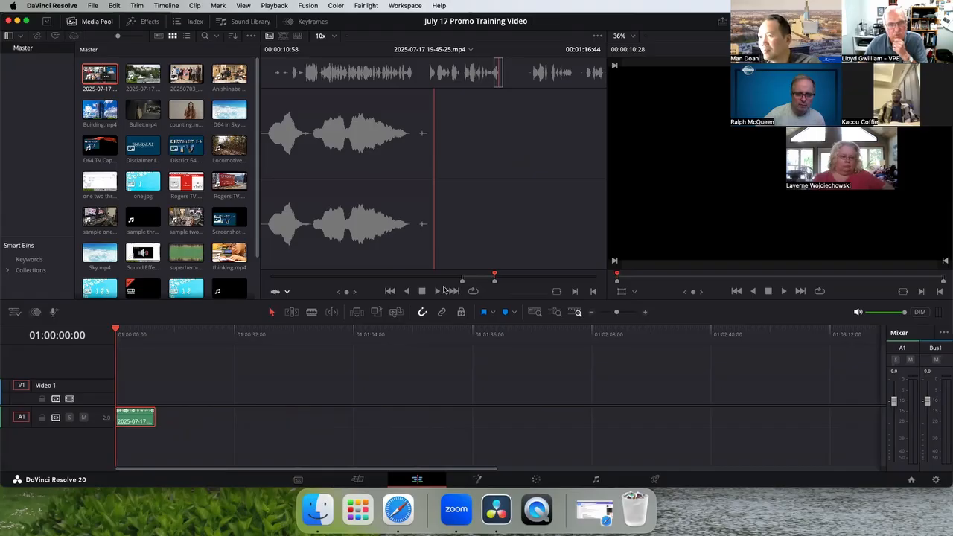
# Step: Audition the earlier part of the source audio and set a new In point at 00:00:23:00
pyautogui.moveTo(462, 283); pyautogui.dragTo(312, 281)
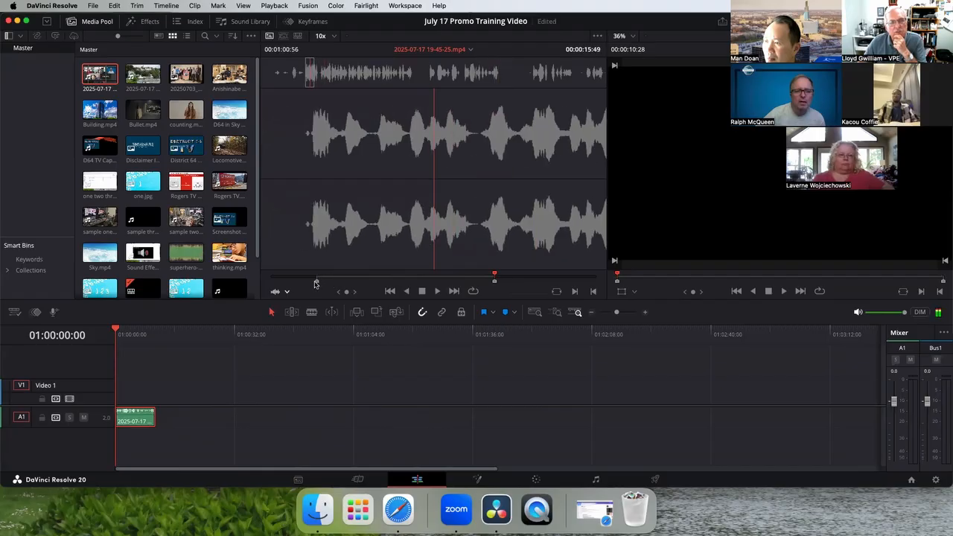
pyautogui.click(438, 293)
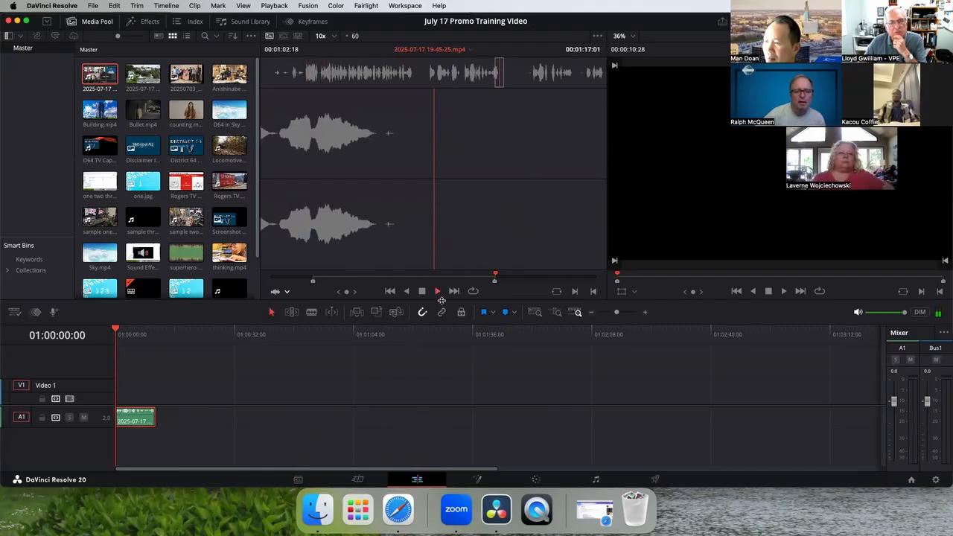
pyautogui.moveTo(499, 276); pyautogui.dragTo(328, 272)
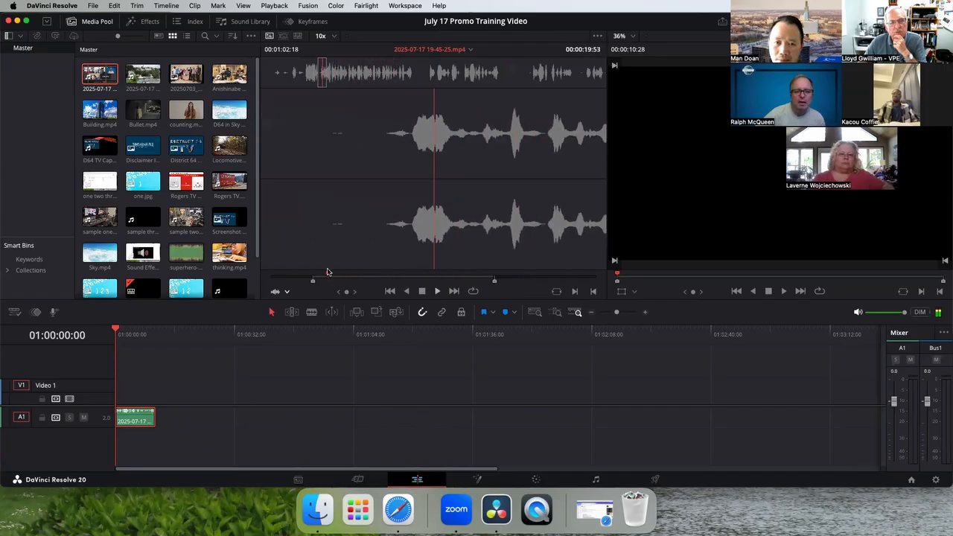
pyautogui.click(423, 292)
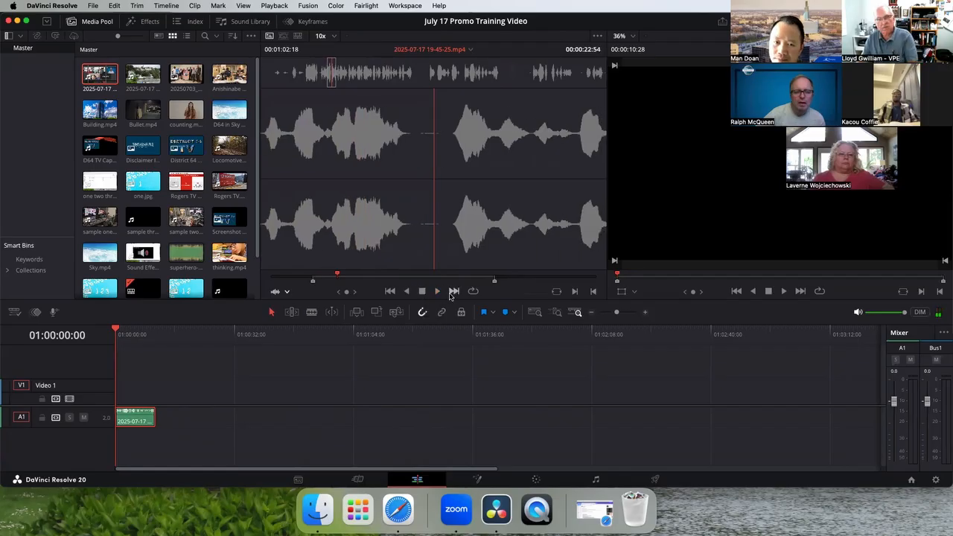
pyautogui.press('i')
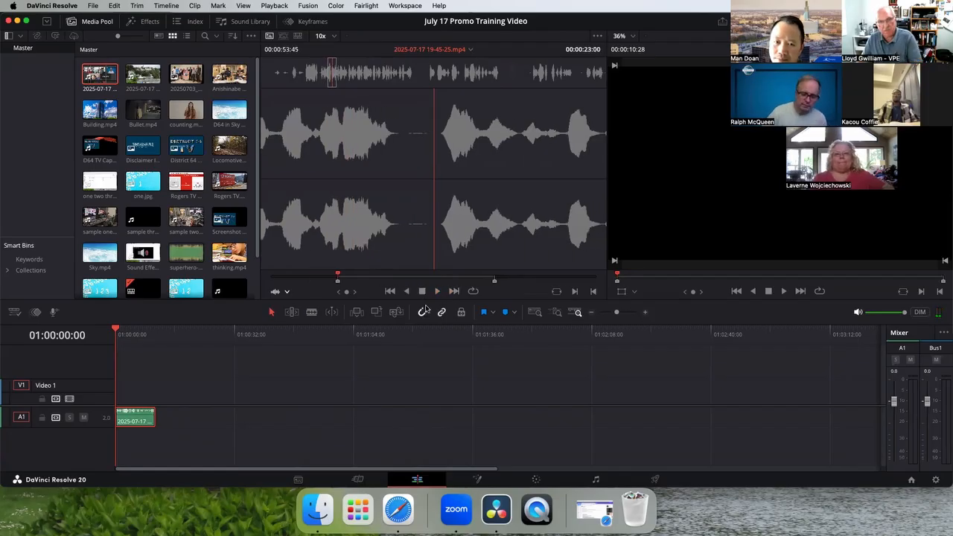
# Step: Play on to set the source Out point at 00:00:44:30 and place the marked audio directly after the first A1 clip
pyautogui.press('space')
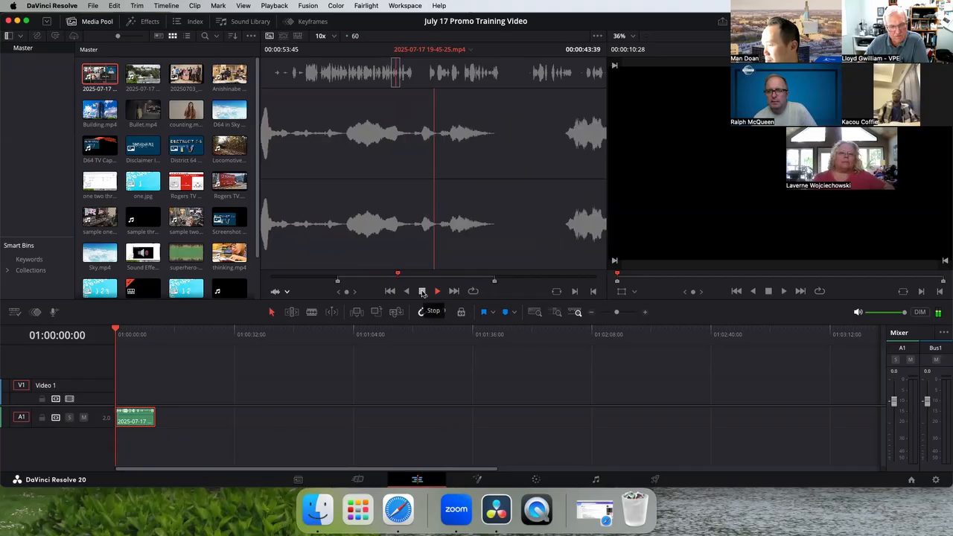
pyautogui.click(422, 291)
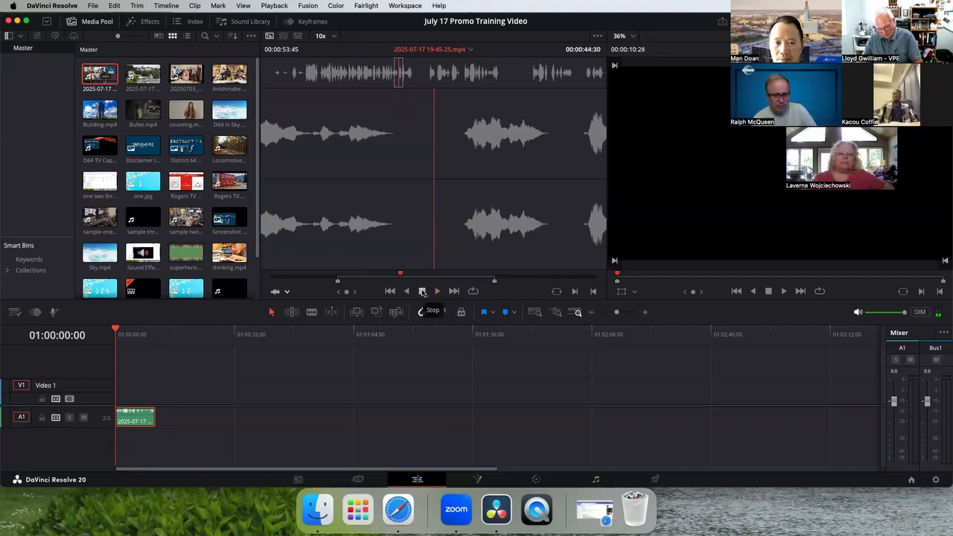
pyautogui.moveTo(424, 249); pyautogui.dragTo(149, 391)
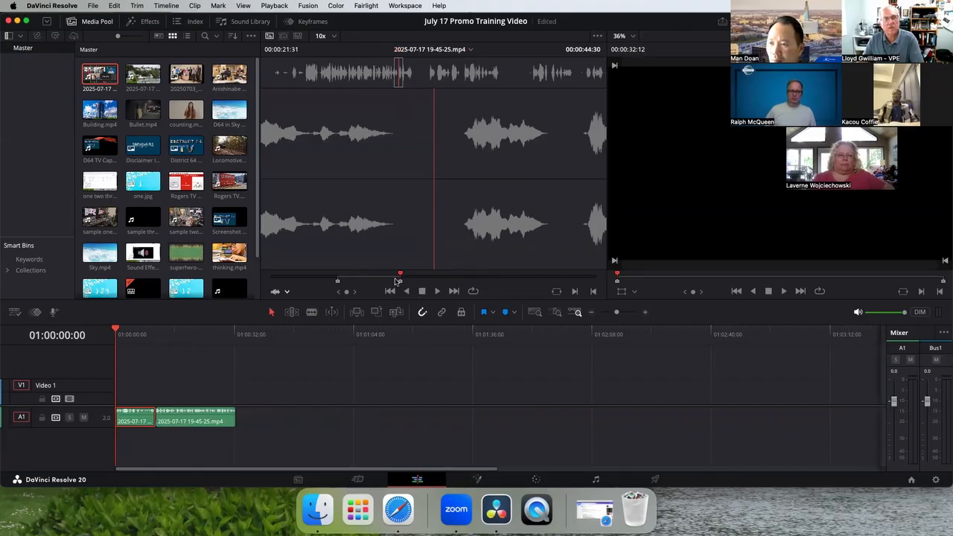
# Step: Audition the closing part of the source audio and set the In point at 00:01:45:13
pyautogui.moveTo(401, 277); pyautogui.dragTo(504, 284)
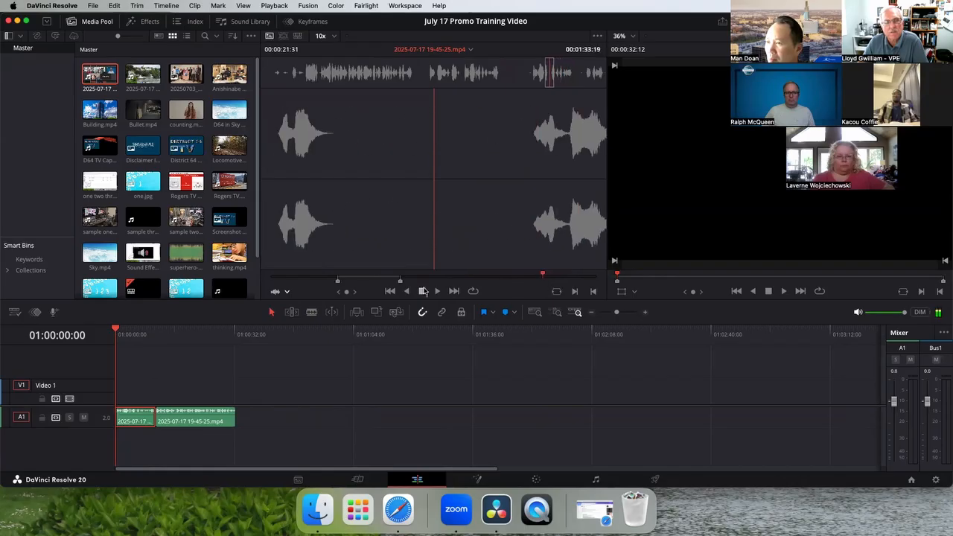
pyautogui.click(437, 292)
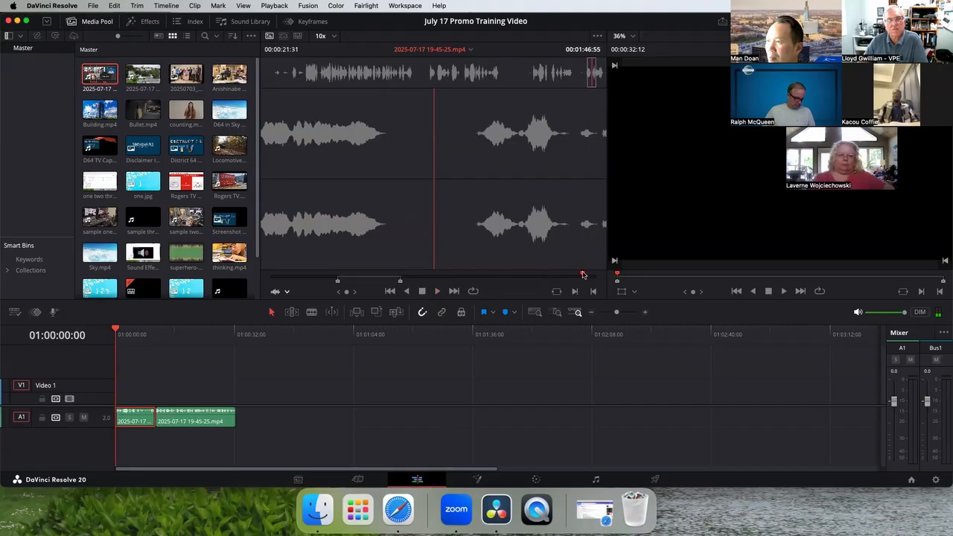
pyautogui.moveTo(584, 275); pyautogui.dragTo(577, 277)
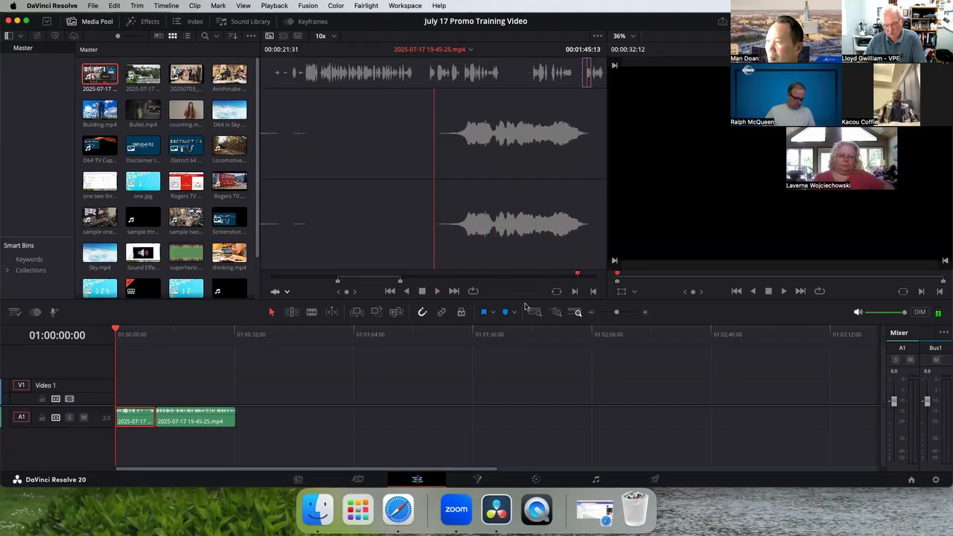
pyautogui.press('i')
# Step: Set the source Out point at 00:01:50:35 and place the marked audio directly after the second A1 clip
pyautogui.click(441, 294)
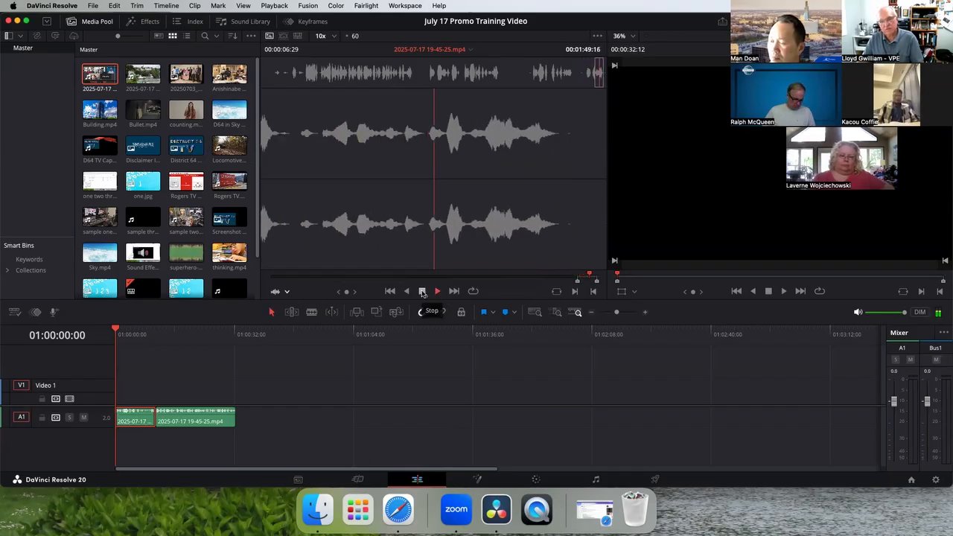
pyautogui.click(422, 291)
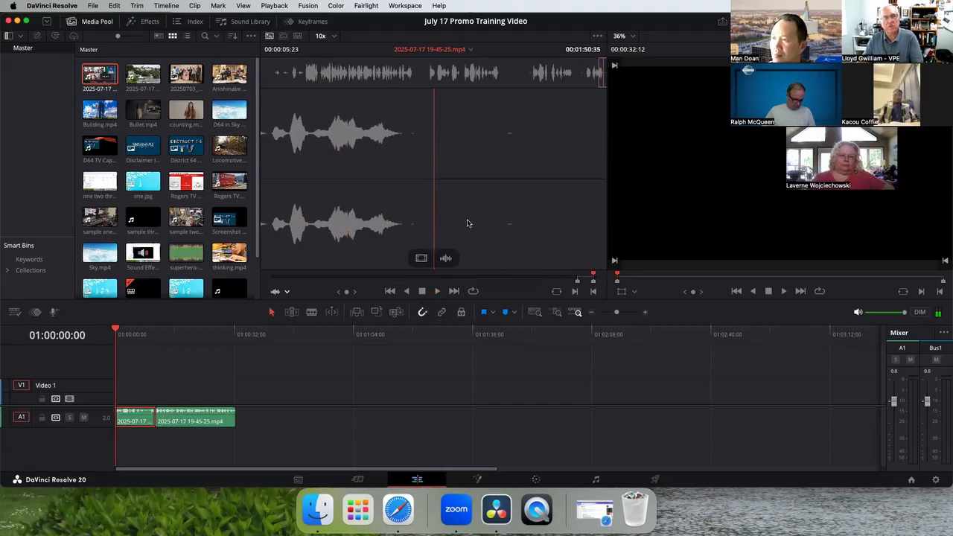
pyautogui.moveTo(446, 258); pyautogui.dragTo(245, 417)
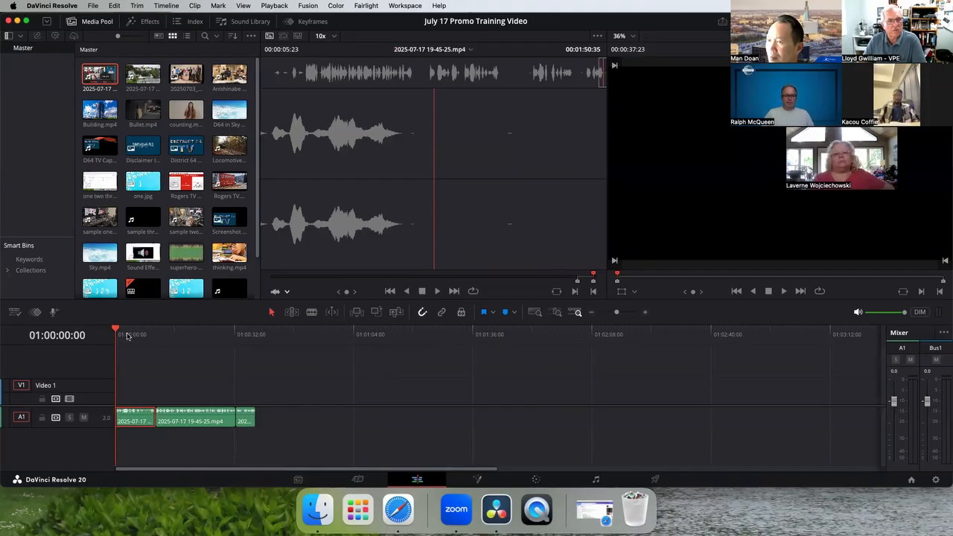
# Step: Play the assembled narration from the timeline start and return the playhead to 01:00:00:00
pyautogui.click(785, 291)
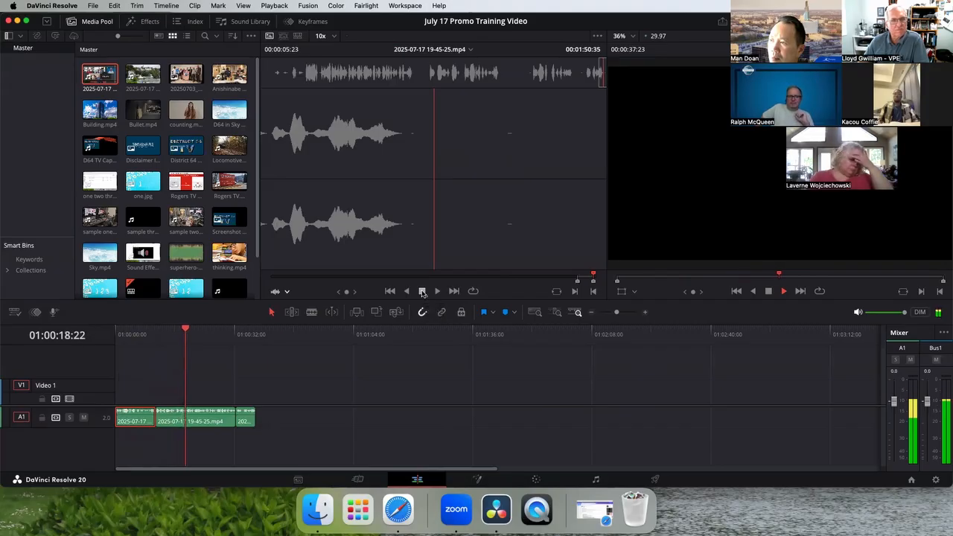
pyautogui.click(422, 291)
pyautogui.moveTo(186, 330); pyautogui.dragTo(114, 331)
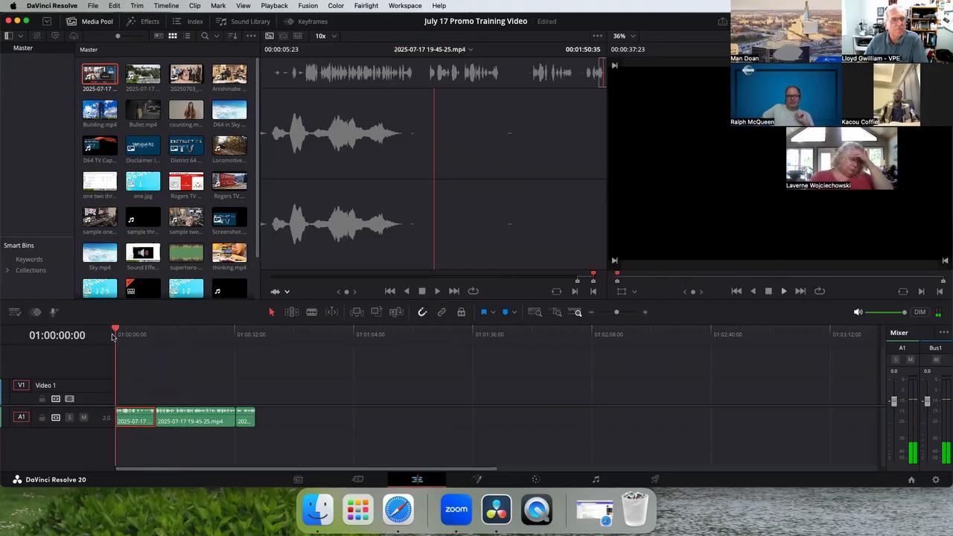
# Step: Save the project
pyautogui.scroll(-1, 84, 70)
pyautogui.click(84, 70)
pyautogui.click(92, 6)
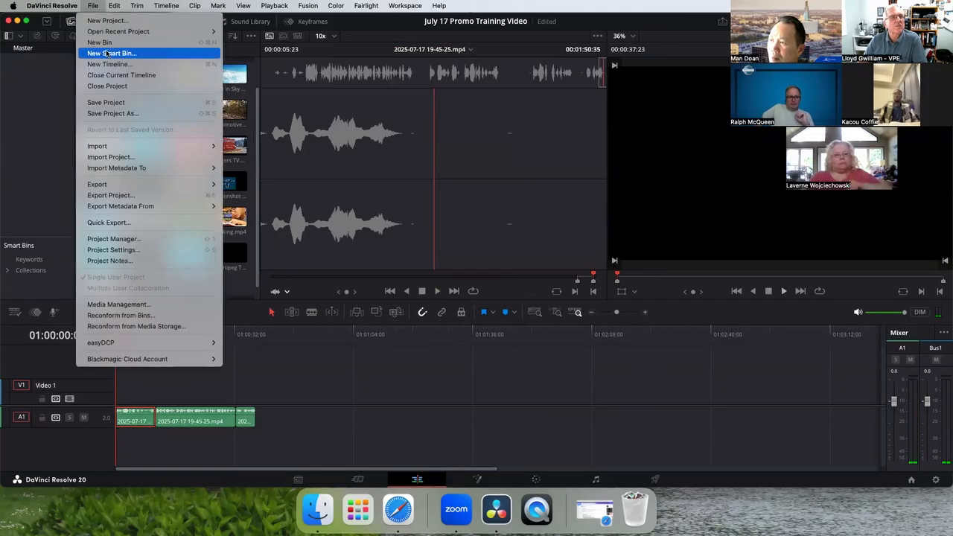
pyautogui.click(119, 102)
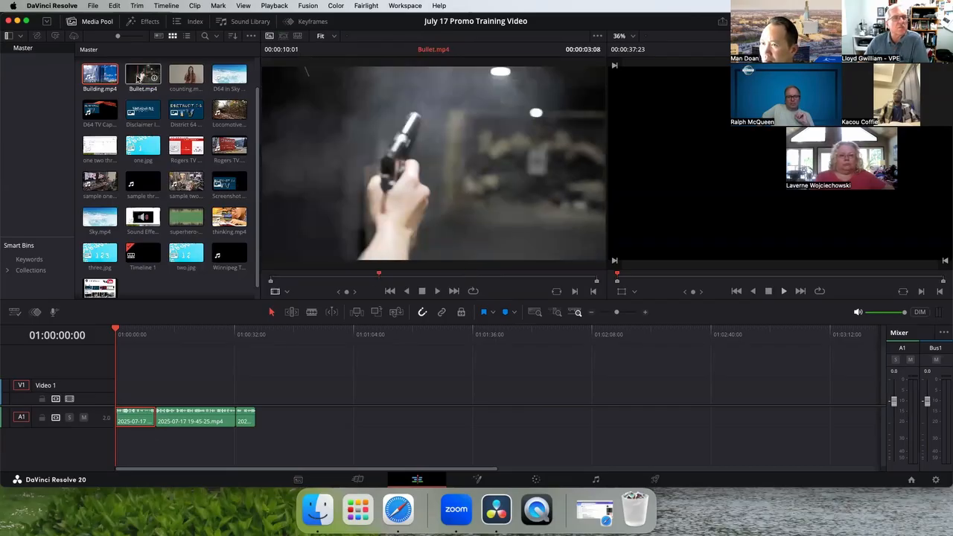
# Step: Place Bullet.mp4 at the start of V1, play it up to the gunshot, and trim its opening
pyautogui.moveTo(137, 78); pyautogui.dragTo(132, 388)
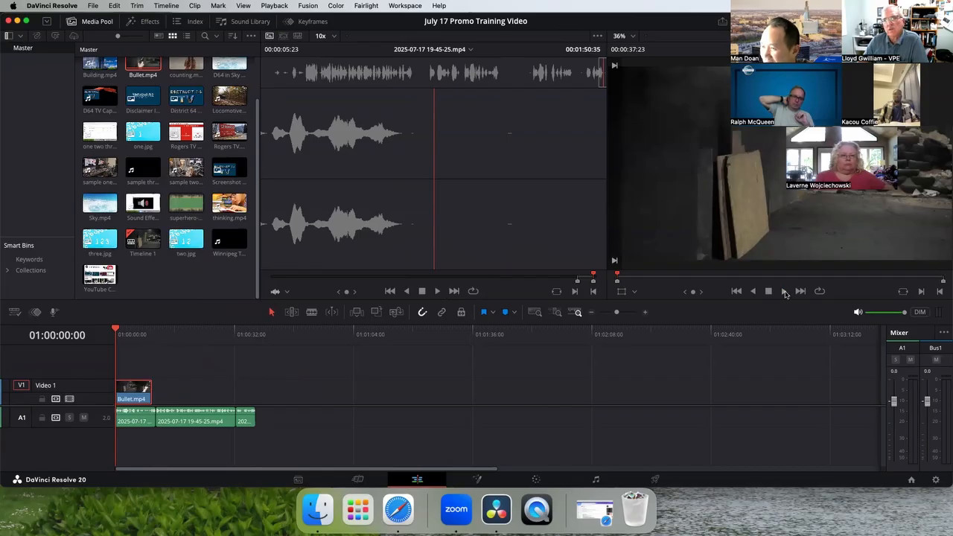
pyautogui.click(785, 292)
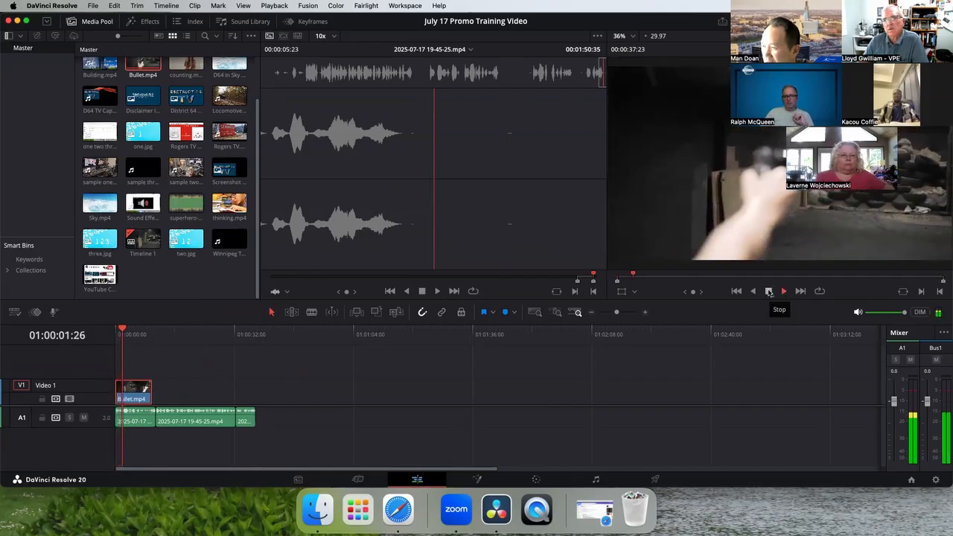
pyautogui.click(770, 291)
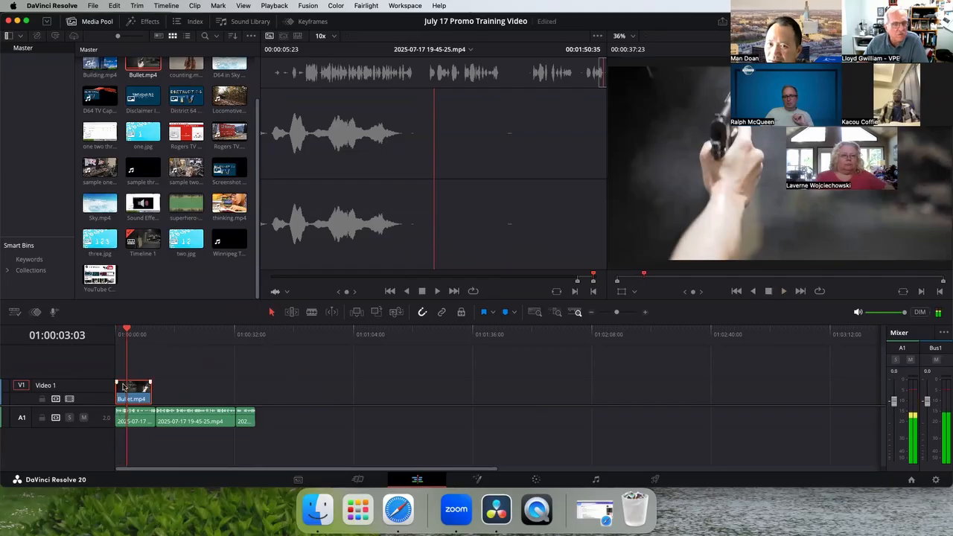
pyautogui.moveTo(116, 390); pyautogui.dragTo(133, 390)
pyautogui.moveTo(129, 334); pyautogui.dragTo(110, 336)
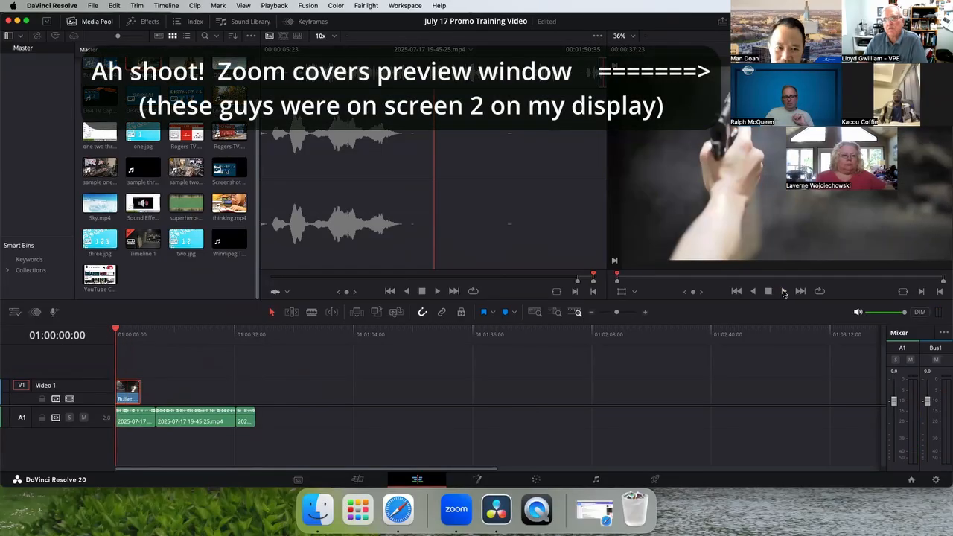
# Step: Play the trimmed Bullet.mp4, restore a little of its opening, and check it again from the timeline start
pyautogui.click(784, 291)
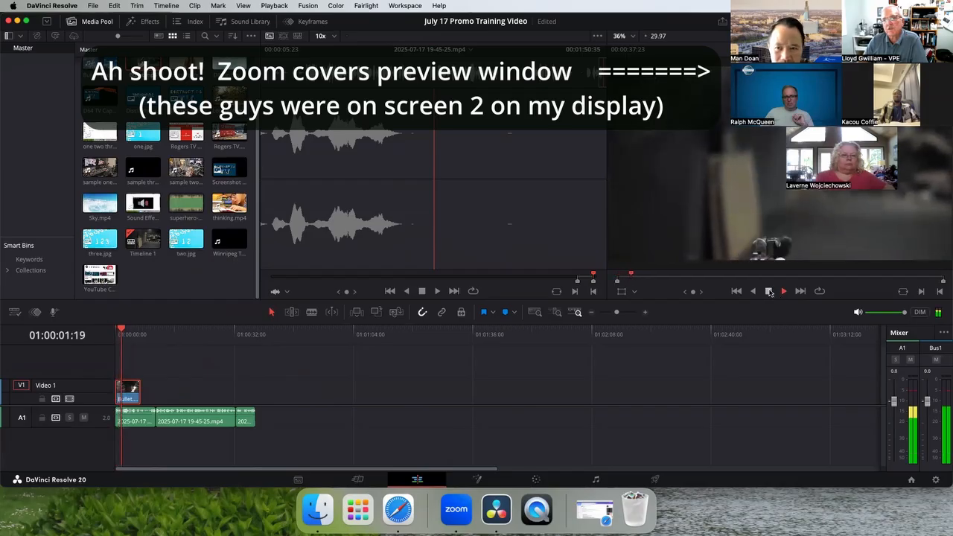
pyautogui.click(769, 292)
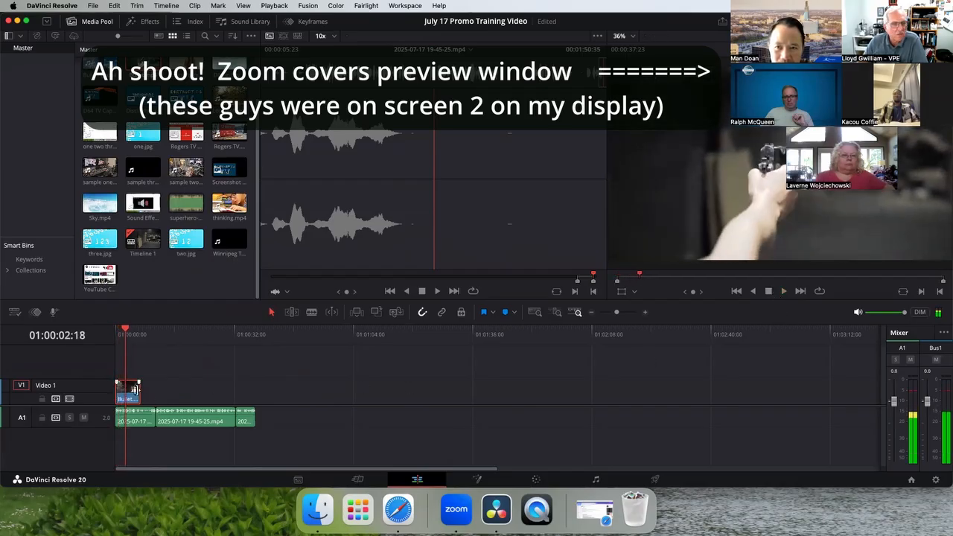
pyautogui.moveTo(137, 389); pyautogui.dragTo(117, 393)
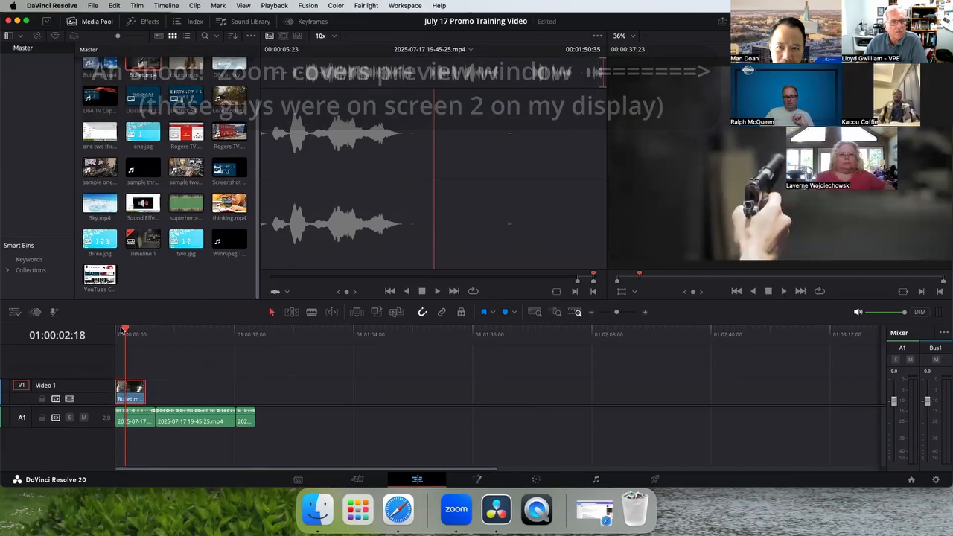
pyautogui.moveTo(123, 330); pyautogui.dragTo(110, 335)
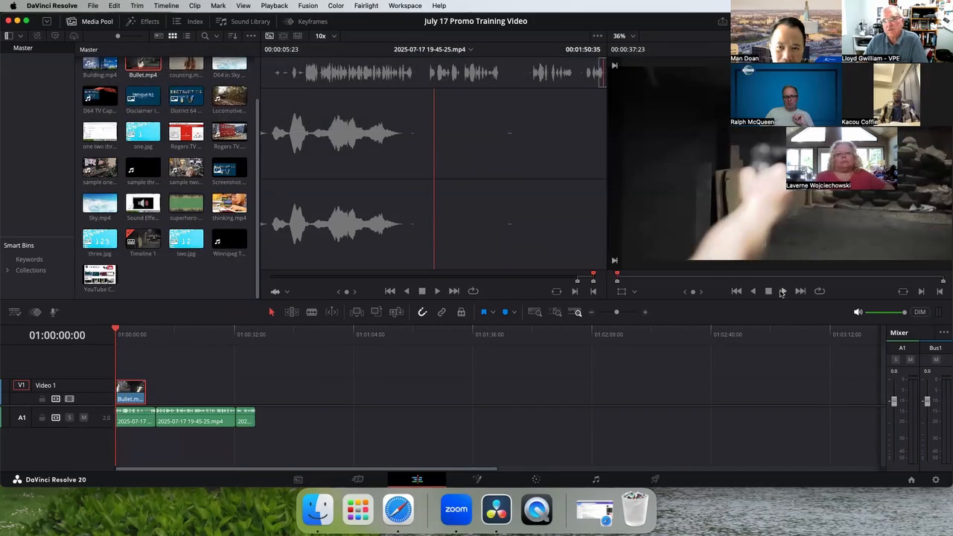
pyautogui.click(783, 291)
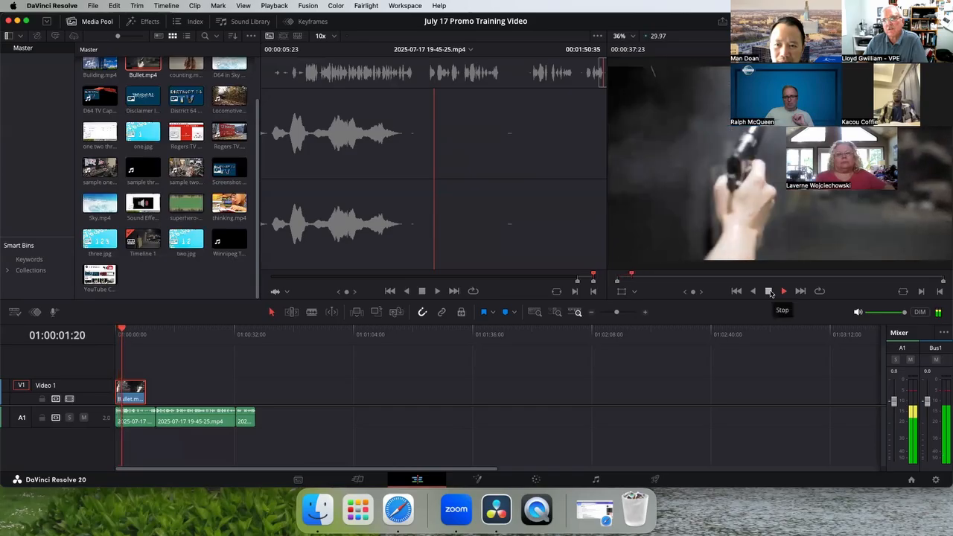
pyautogui.click(770, 292)
# Step: Play from the timeline start to 01:00:01:29 and trim the end of Bullet.mp4 to that point
pyautogui.moveTo(125, 336); pyautogui.dragTo(112, 335)
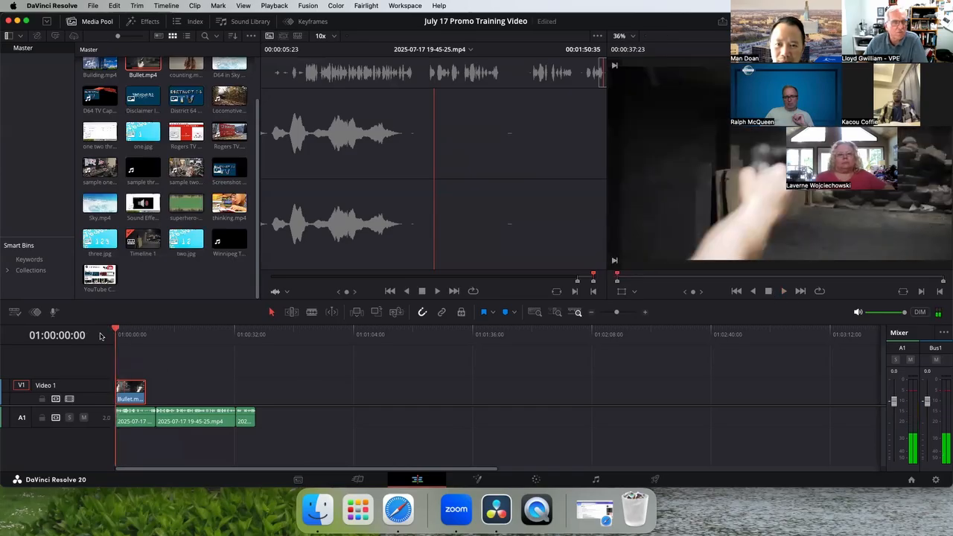
pyautogui.click(784, 291)
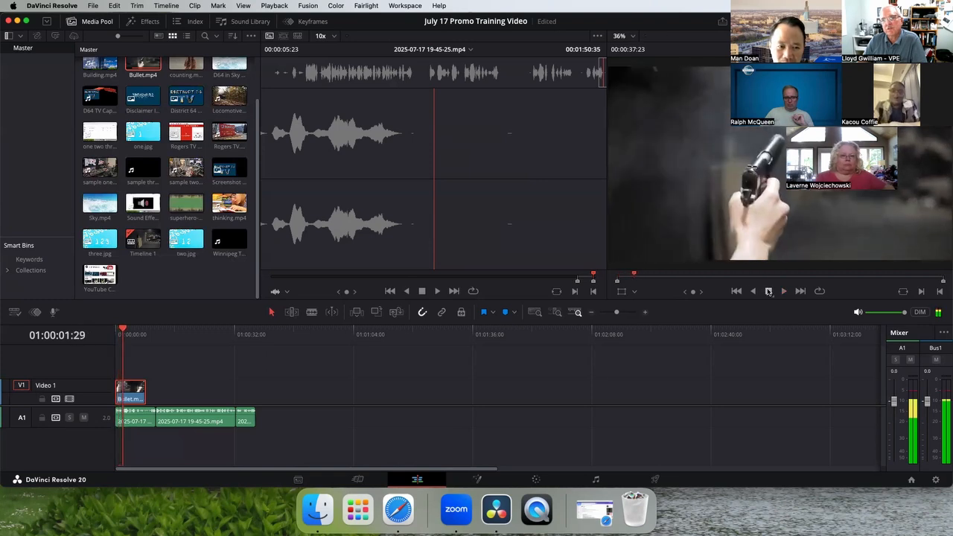
pyautogui.moveTo(145, 390); pyautogui.dragTo(121, 390)
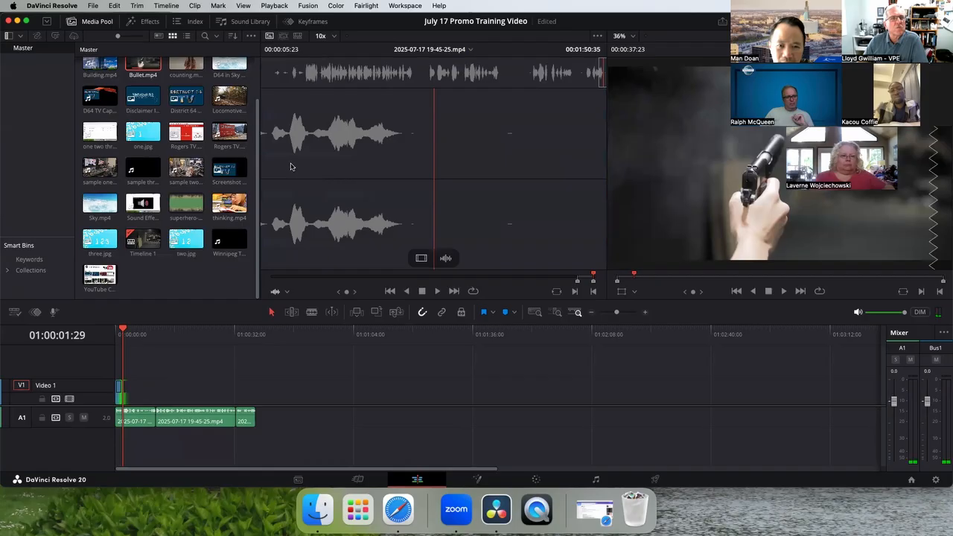
# Step: Add Locomotive.mp4 to the timeline without its audio and position its video directly after Bullet.mp4 on V1
pyautogui.moveTo(230, 95); pyautogui.dragTo(360, 394)
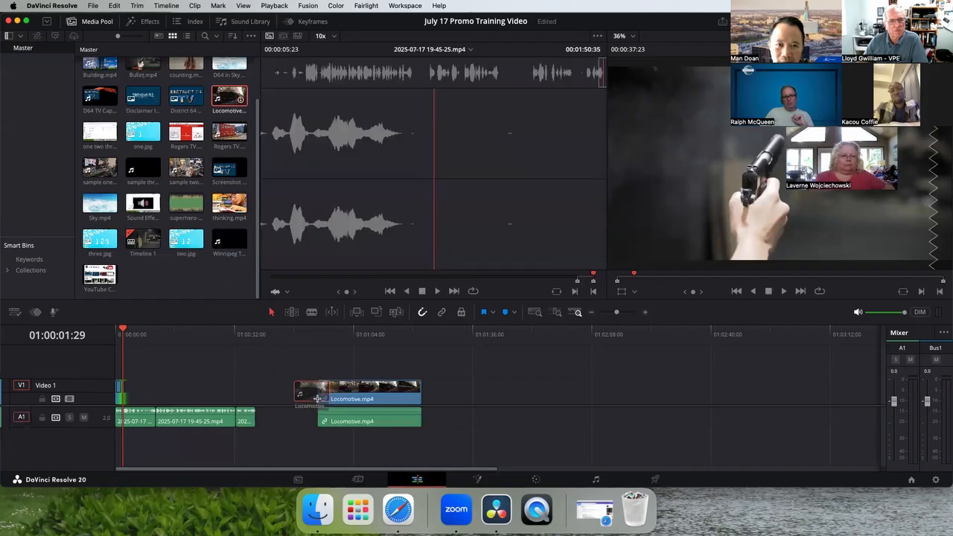
pyautogui.rightClick(364, 421)
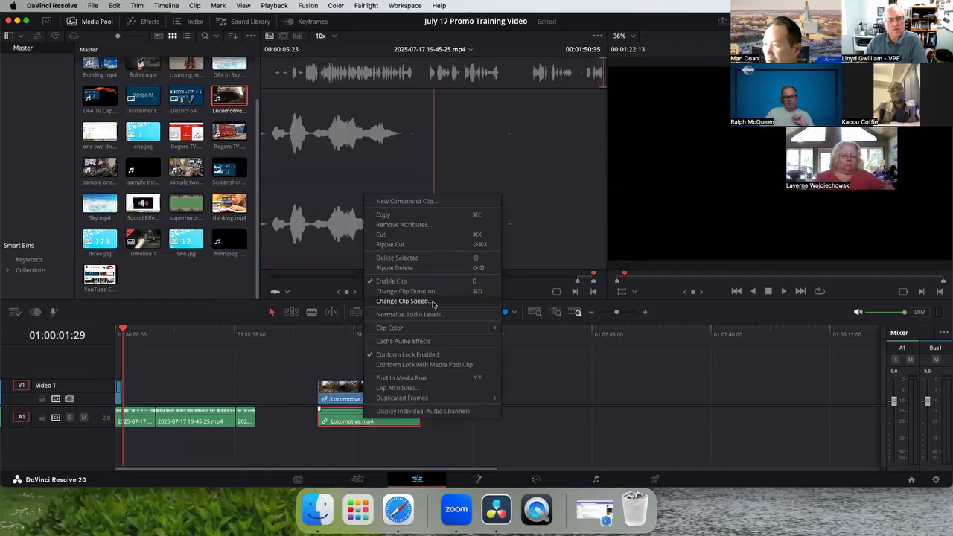
pyautogui.click(408, 256)
pyautogui.moveTo(374, 395); pyautogui.dragTo(179, 396)
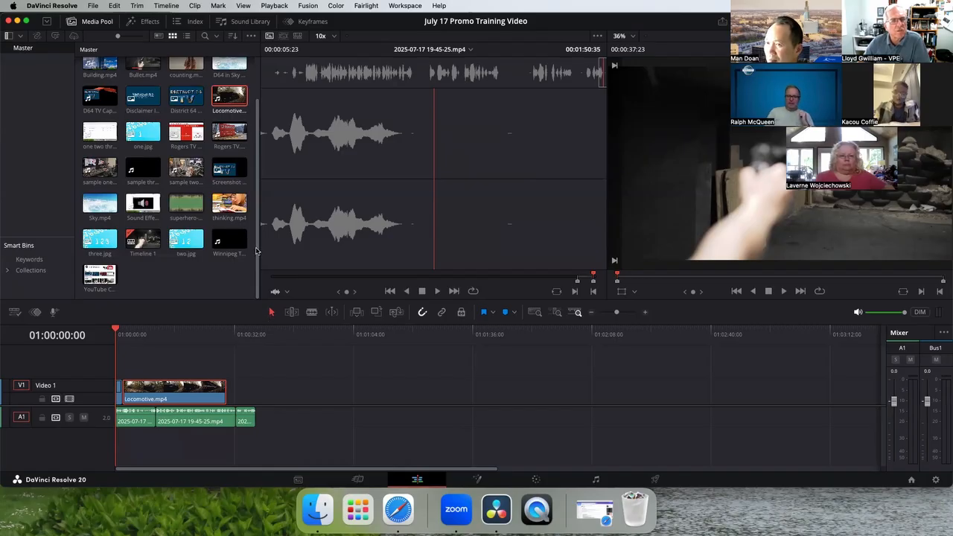
# Step: Load Sound Effects.mp4 into the source viewer and display its audio track waveform
pyautogui.scroll(1, 255, 251)
pyautogui.scroll(1, 255, 248)
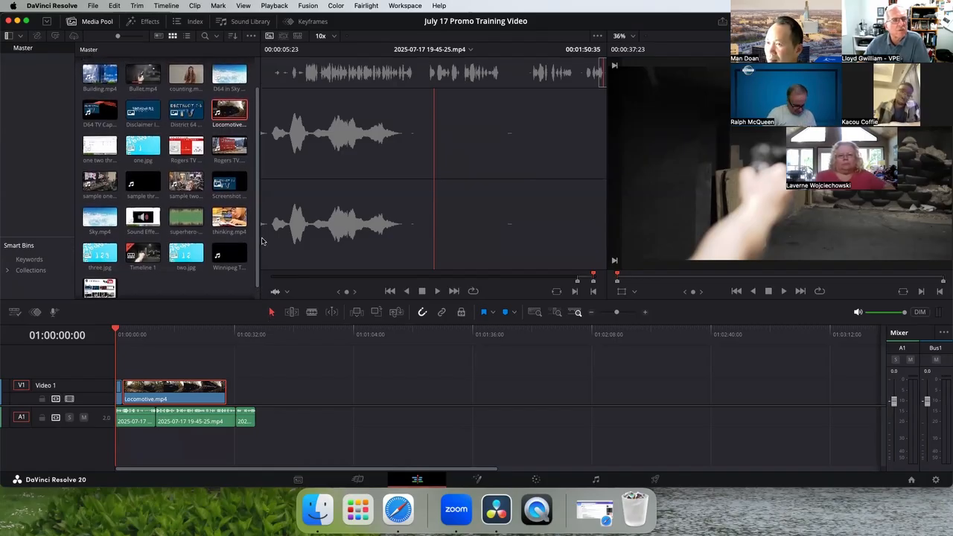
pyautogui.click(143, 217)
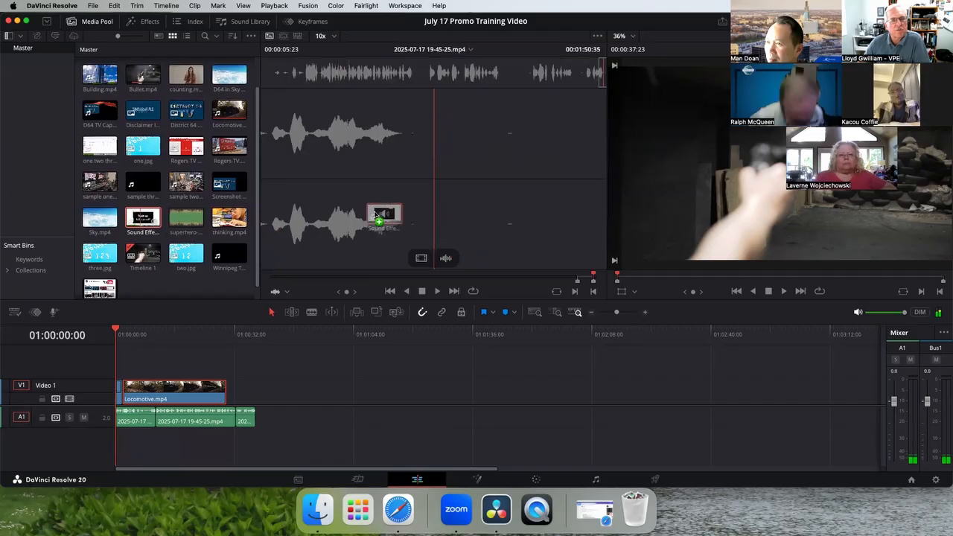
pyautogui.click(281, 275)
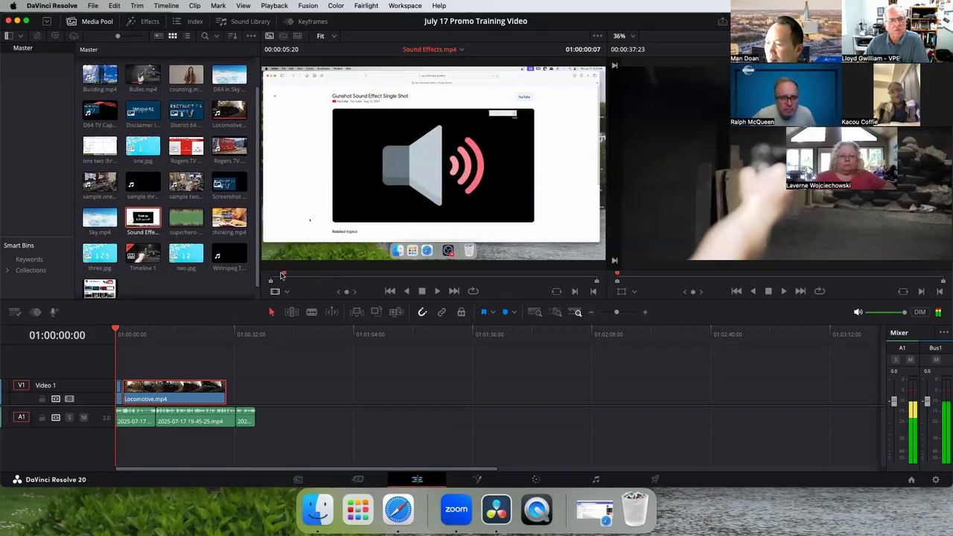
pyautogui.click(289, 292)
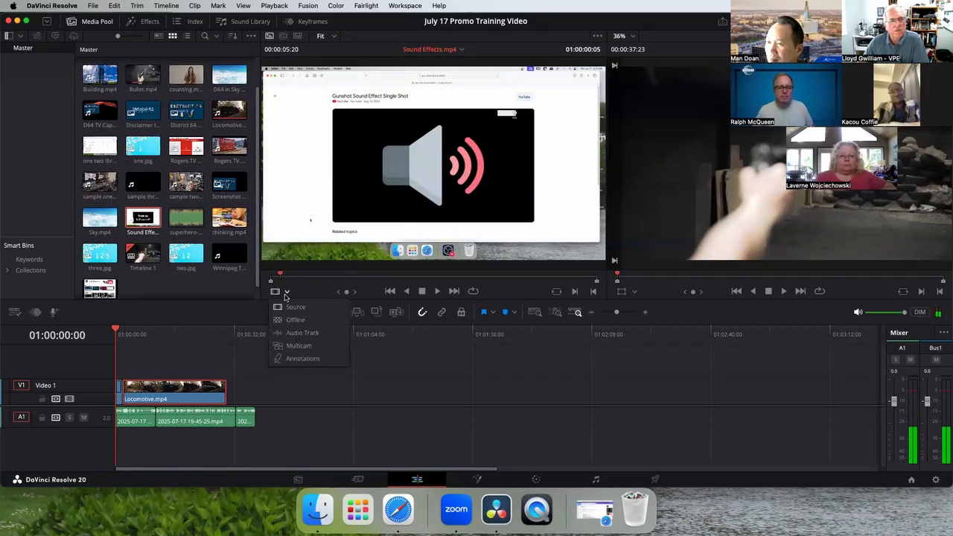
pyautogui.click(313, 333)
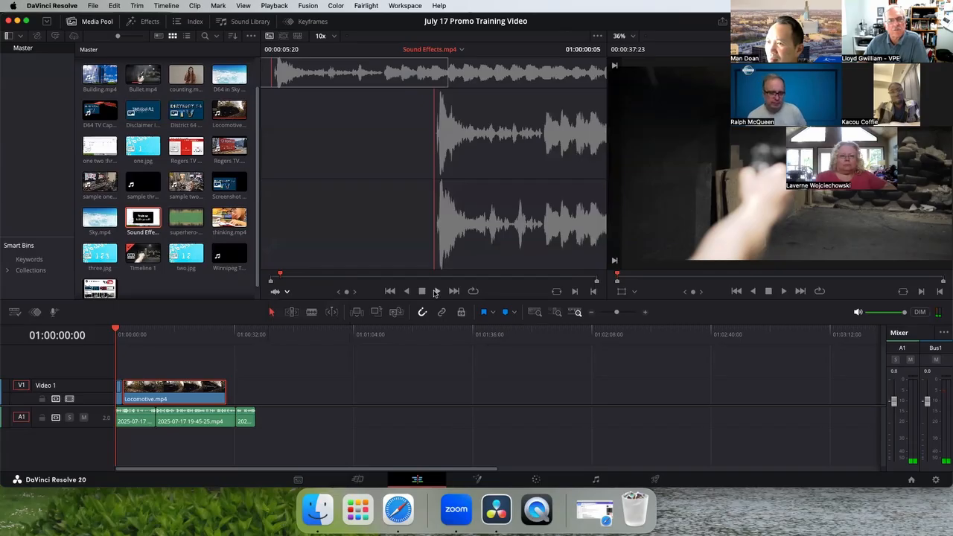
# Step: Mark the gunshot from 01:00:00:06 to 01:00:01:29 in Sound Effects.mp4 and place its audio on new track A2 at the timeline start
pyautogui.click(436, 291)
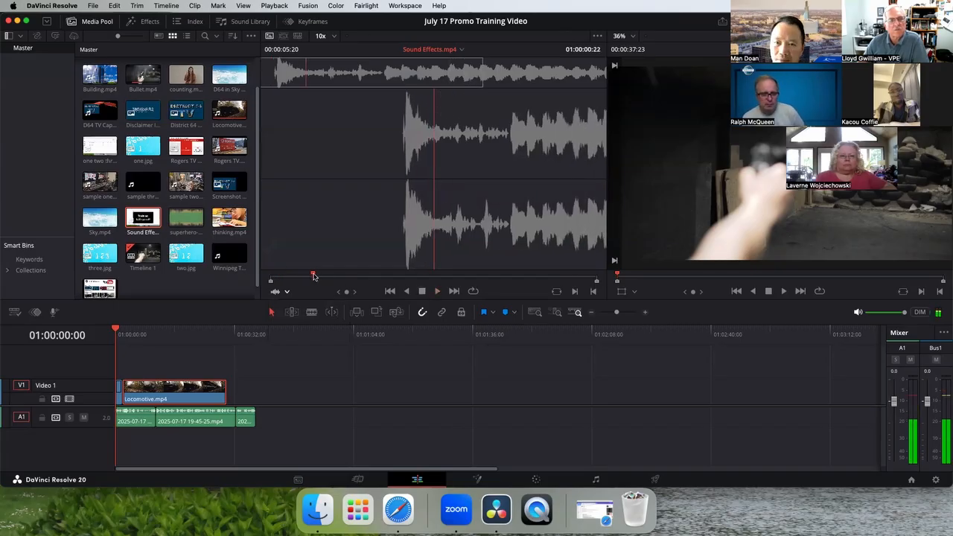
pyautogui.moveTo(312, 278); pyautogui.dragTo(282, 282)
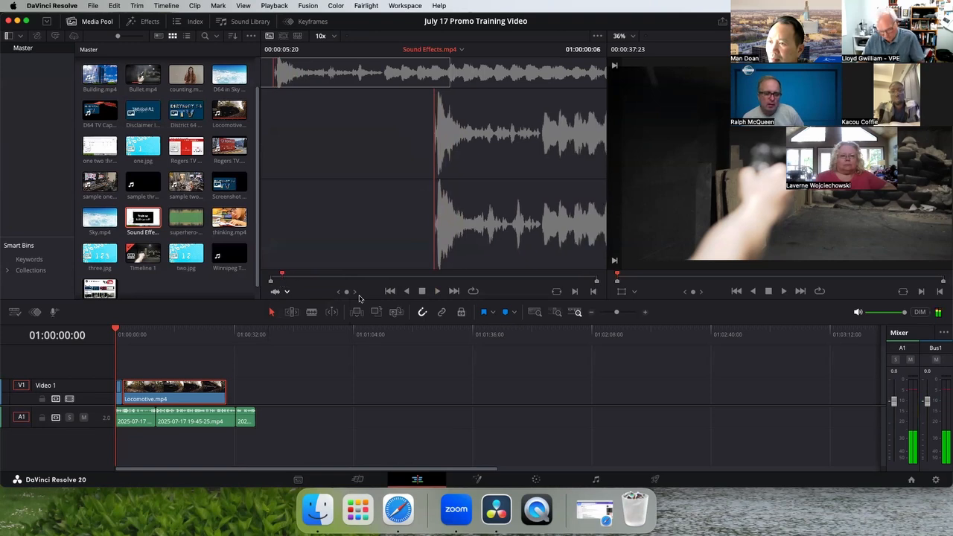
pyautogui.click(437, 291)
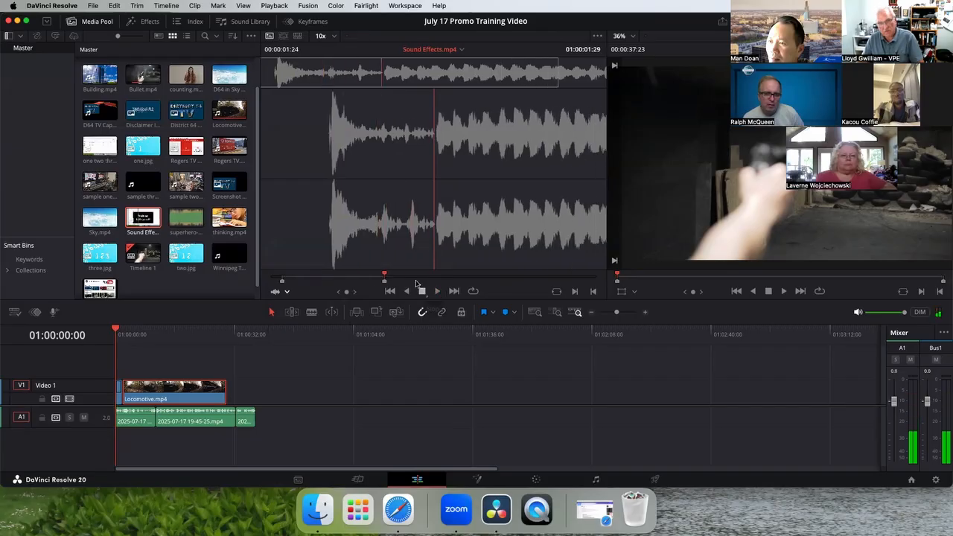
pyautogui.moveTo(446, 259); pyautogui.dragTo(393, 413)
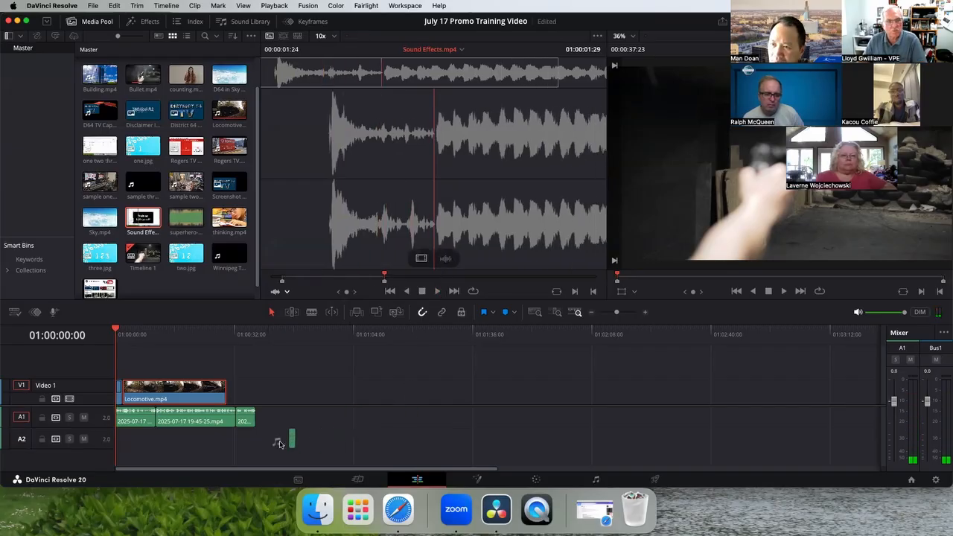
pyautogui.moveTo(279, 444); pyautogui.dragTo(117, 444)
# Step: Shift the gunshot clip on A2 to start about 0.3 seconds into the timeline and play it against the video
pyautogui.click(645, 312)
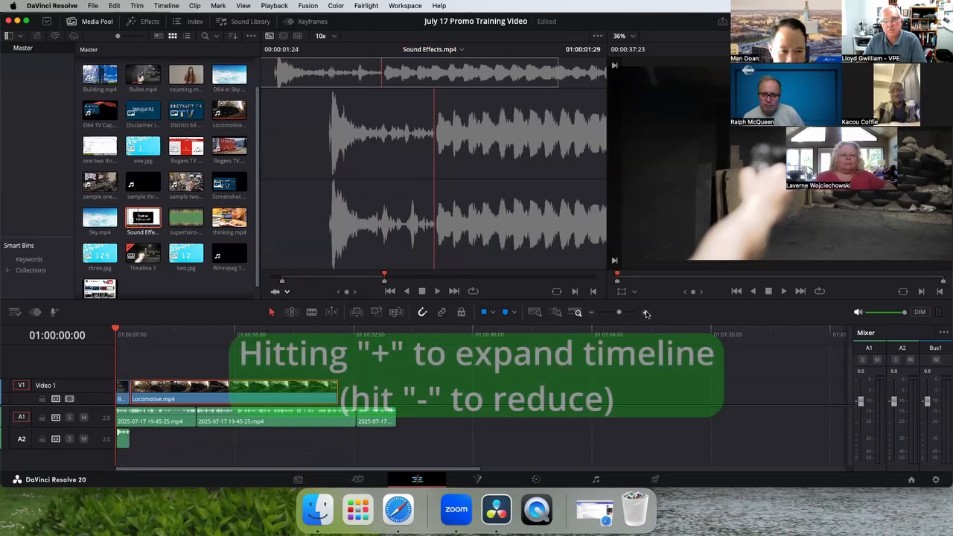
pyautogui.click(645, 312)
pyautogui.click(645, 312)
pyautogui.click(645, 312)
pyautogui.moveTo(170, 444); pyautogui.dragTo(179, 443)
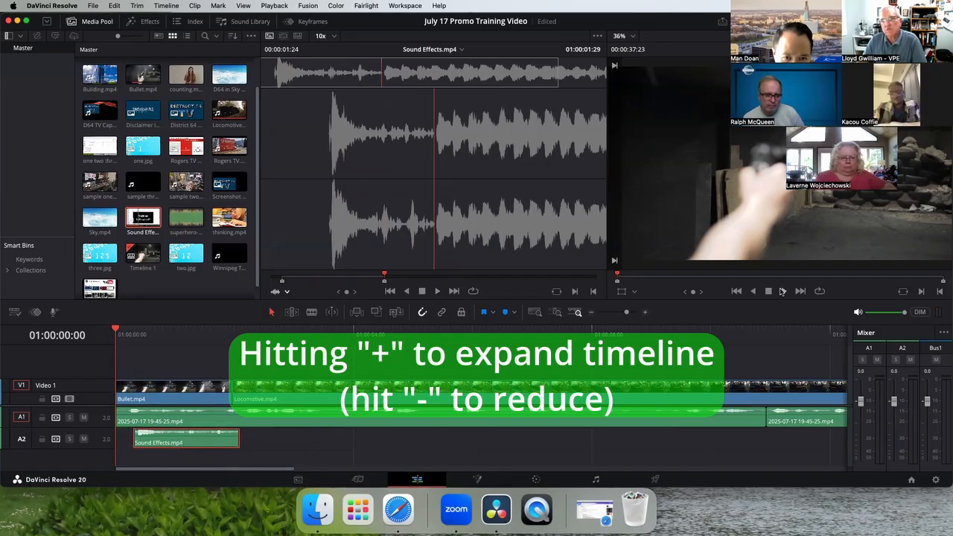
pyautogui.click(783, 291)
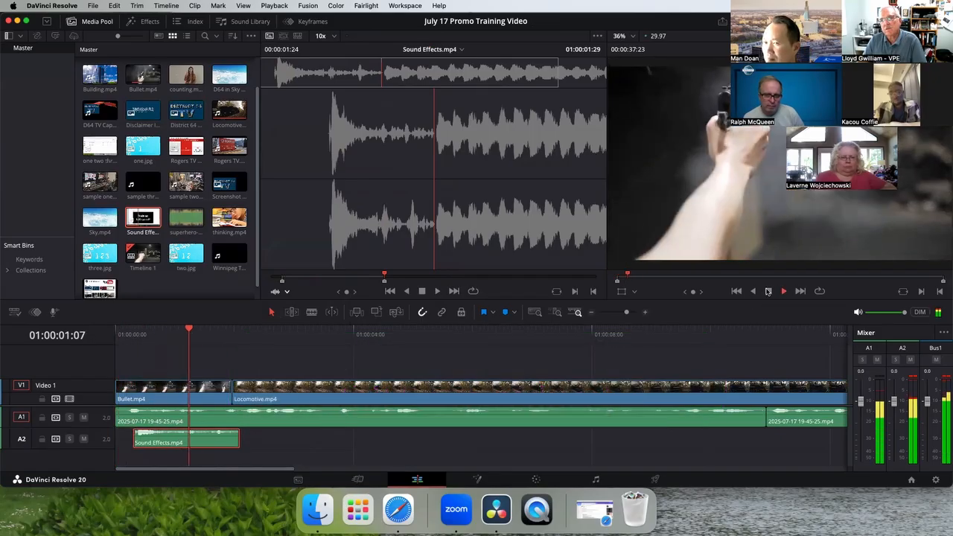
# Step: Move the gunshot clip on A2 to start about 0.6 seconds in and play from the timeline start
pyautogui.moveTo(164, 437); pyautogui.dragTo(181, 437)
pyautogui.click(143, 333)
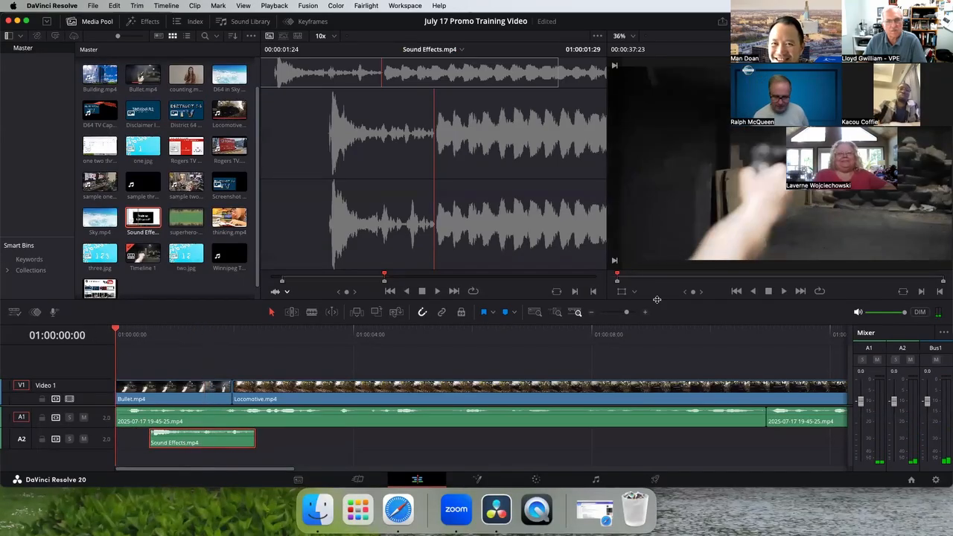
pyautogui.click(784, 291)
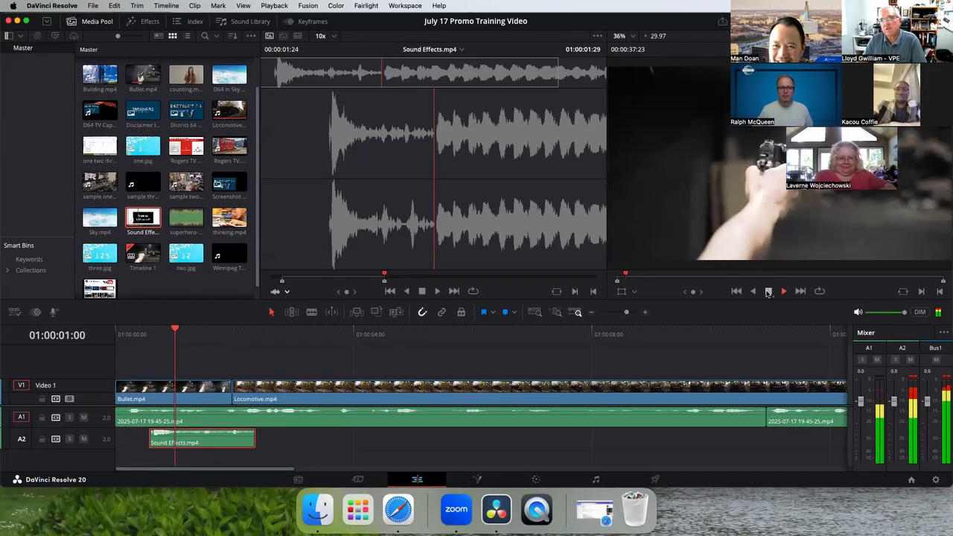
# Step: Delay the gunshot clip on A2 to start about 0.8 seconds in and replay the opening
pyautogui.click(769, 291)
pyautogui.moveTo(214, 438); pyautogui.dragTo(232, 439)
pyautogui.press('Home')
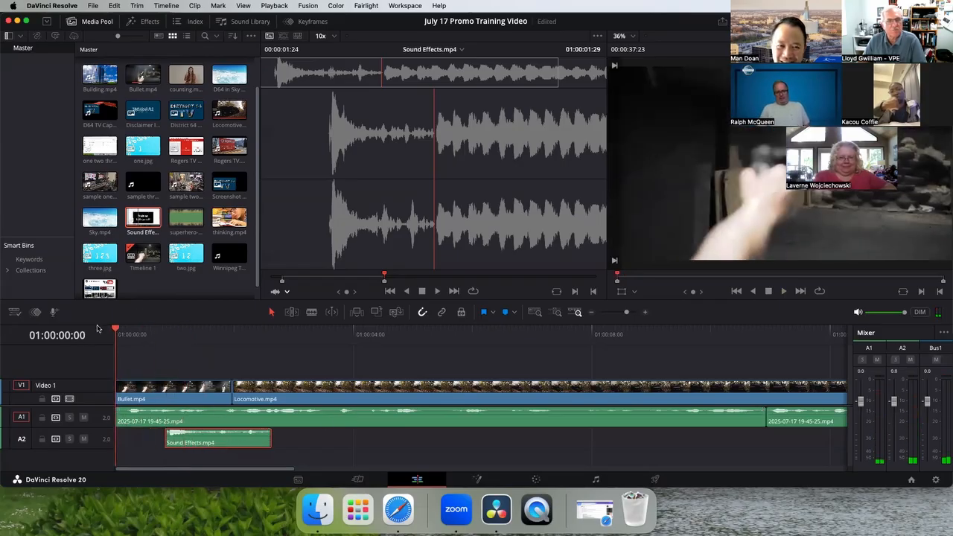
pyautogui.click(785, 292)
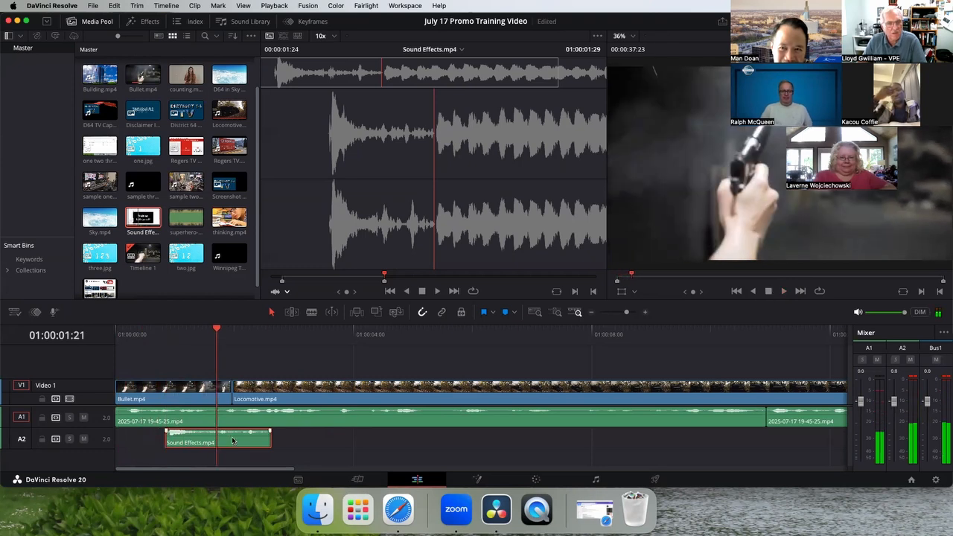
# Step: Nudge the gunshot clip on A2 about two frames later and play the opening through to the locomotive shot
pyautogui.moveTo(233, 441); pyautogui.dragTo(238, 442)
pyautogui.moveTo(215, 332); pyautogui.dragTo(93, 332)
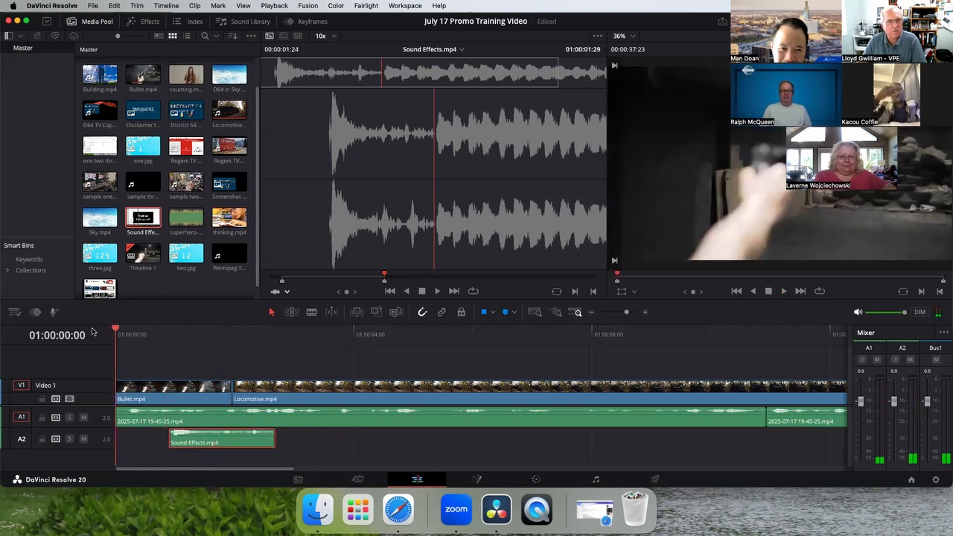
pyautogui.click(785, 291)
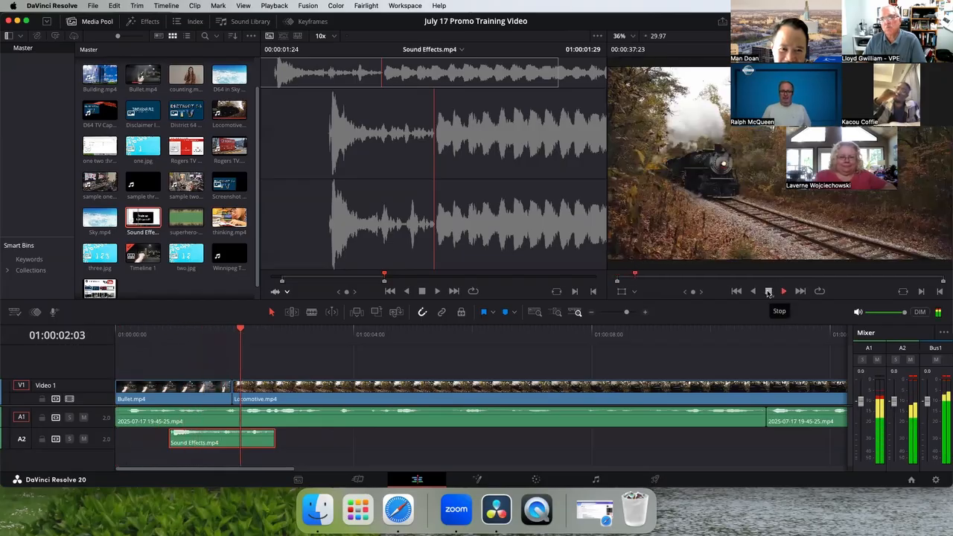
# Step: Move the Locomotive clip later, extend the end of the Bullet clip to 01:00:02:13, and replay from the timeline start
pyautogui.click(769, 292)
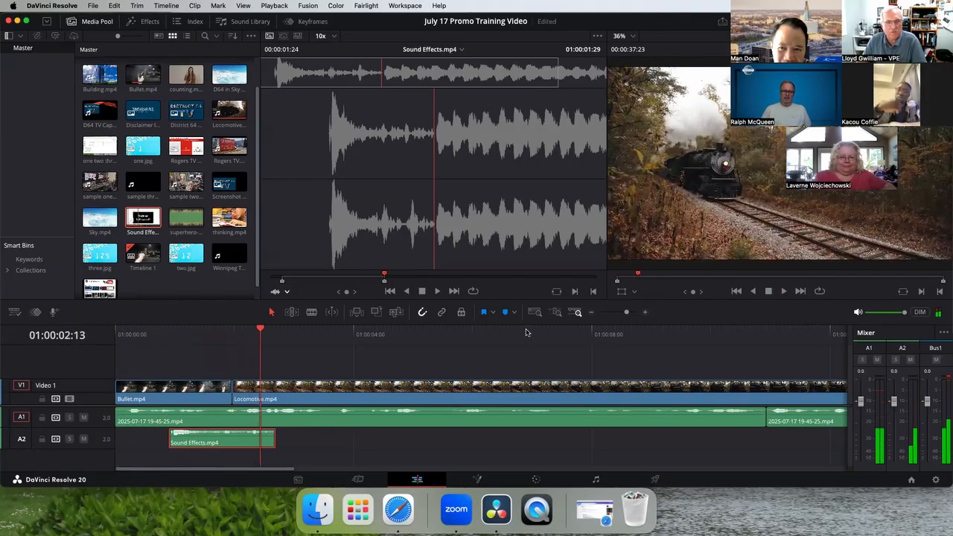
pyautogui.moveTo(346, 381); pyautogui.dragTo(389, 380)
pyautogui.moveTo(234, 392); pyautogui.dragTo(261, 388)
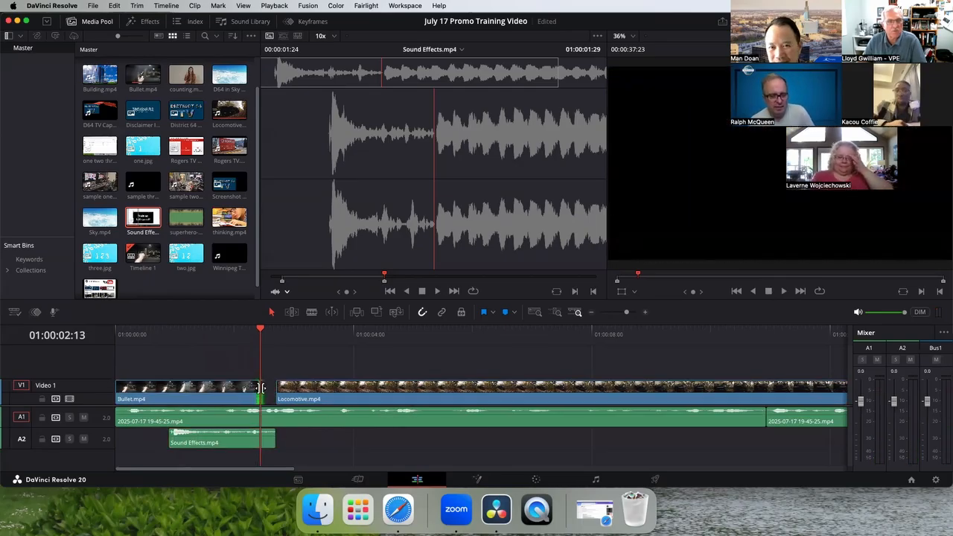
pyautogui.moveTo(260, 334); pyautogui.dragTo(105, 337)
pyautogui.click(787, 293)
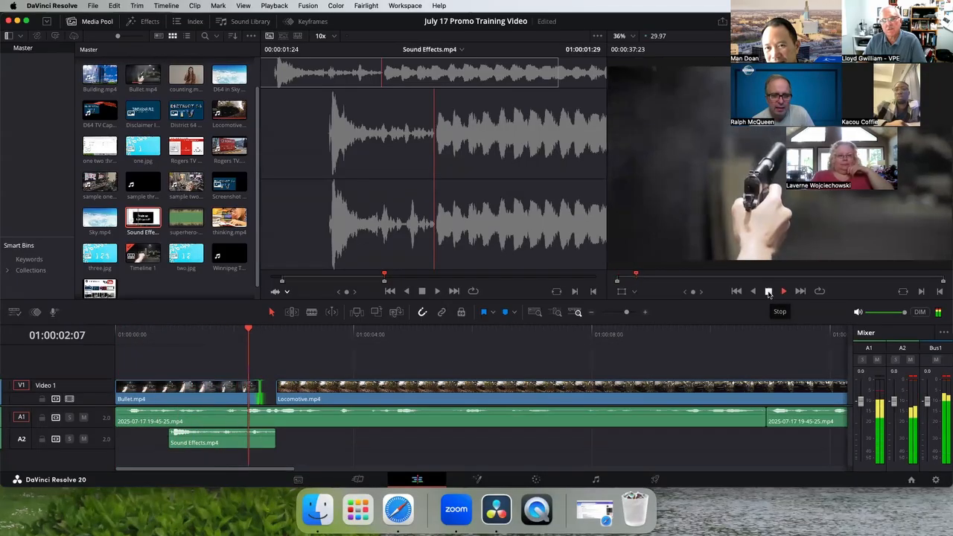
# Step: Trim the end of the Bullet clip to about 01:00:02:08 and move the Locomotive clip directly against it
pyautogui.click(770, 292)
pyautogui.moveTo(265, 400); pyautogui.dragTo(251, 400)
pyautogui.moveTo(345, 399); pyautogui.dragTo(314, 399)
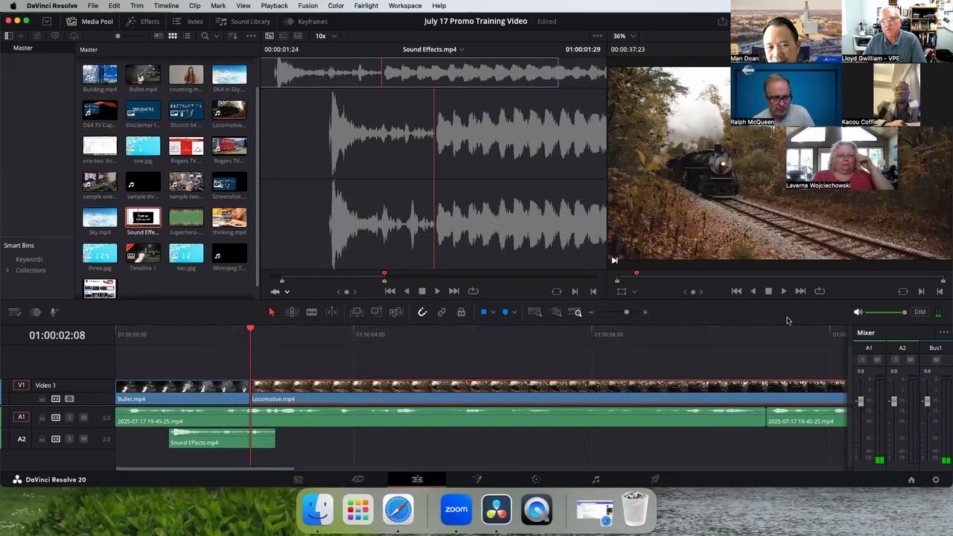
# Step: Play the locomotive shot, trim about 0.6 seconds off its start, and close the gap to the Bullet clip
pyautogui.click(786, 292)
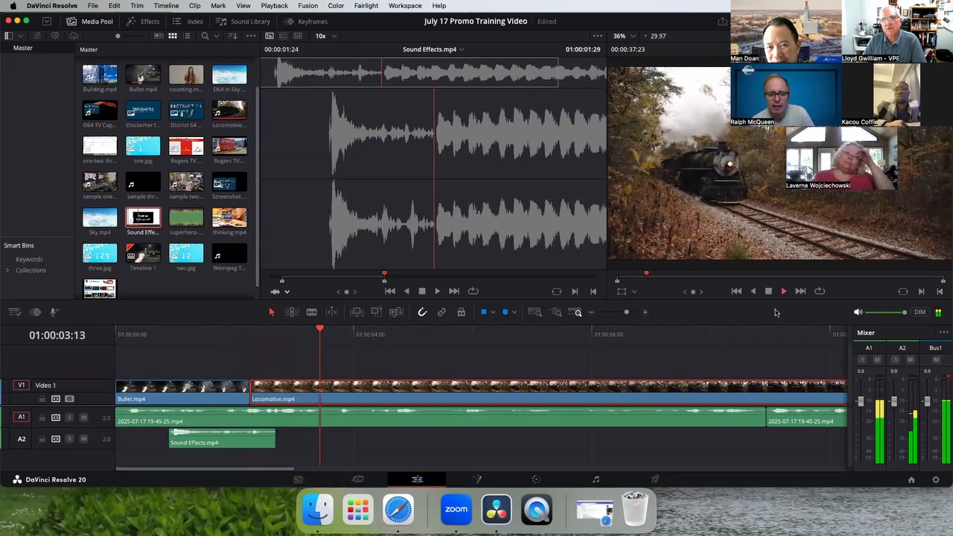
pyautogui.click(770, 293)
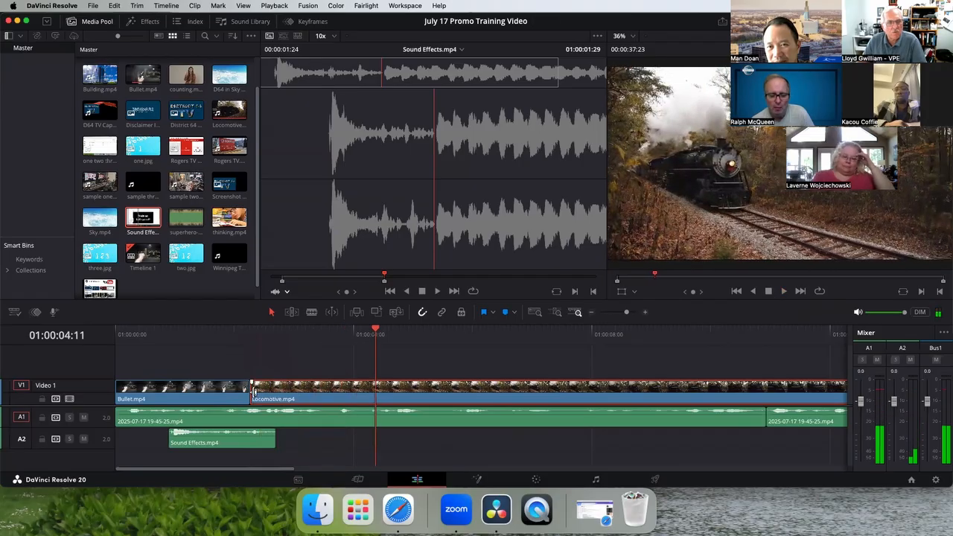
pyautogui.moveTo(254, 392); pyautogui.dragTo(290, 392)
pyautogui.moveTo(416, 396); pyautogui.dragTo(379, 397)
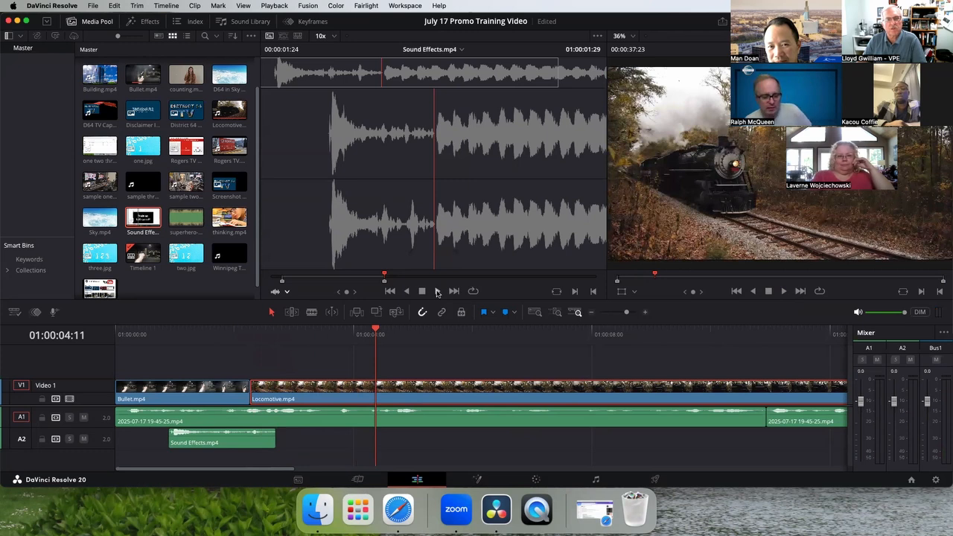
# Step: Mark Sound Effects.mp4 from 01:00:03:00 to 01:00:04:17 and place its audio on A2 about 2.9 seconds into the timeline
pyautogui.click(437, 293)
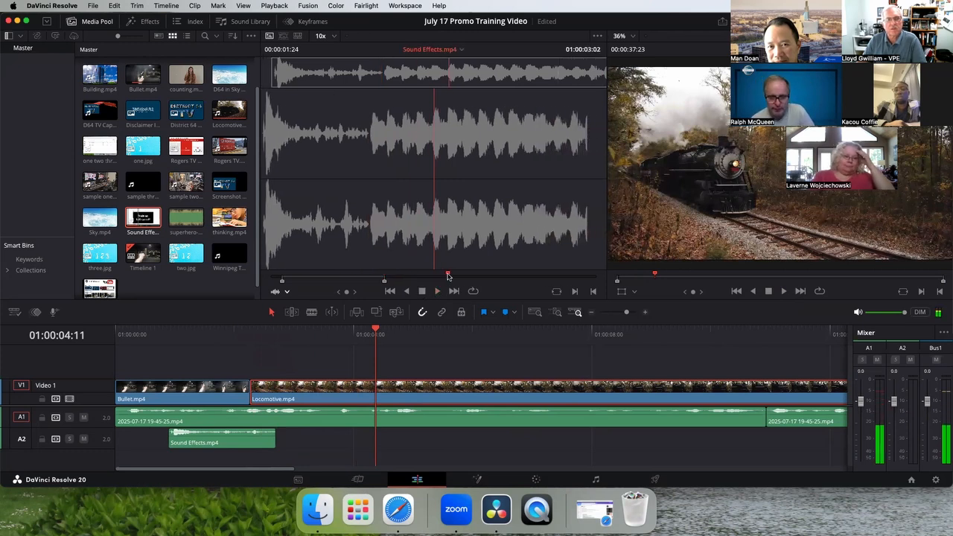
pyautogui.moveTo(445, 277)
pyautogui.mouseDown()
pyautogui.moveTo(399, 276)
pyautogui.moveTo(443, 276)
pyautogui.mouseUp()
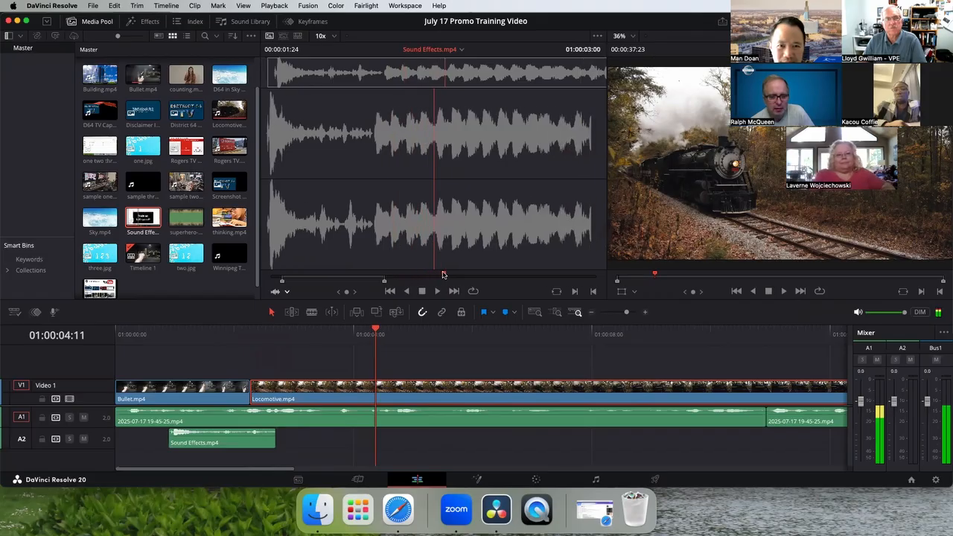
pyautogui.click(437, 292)
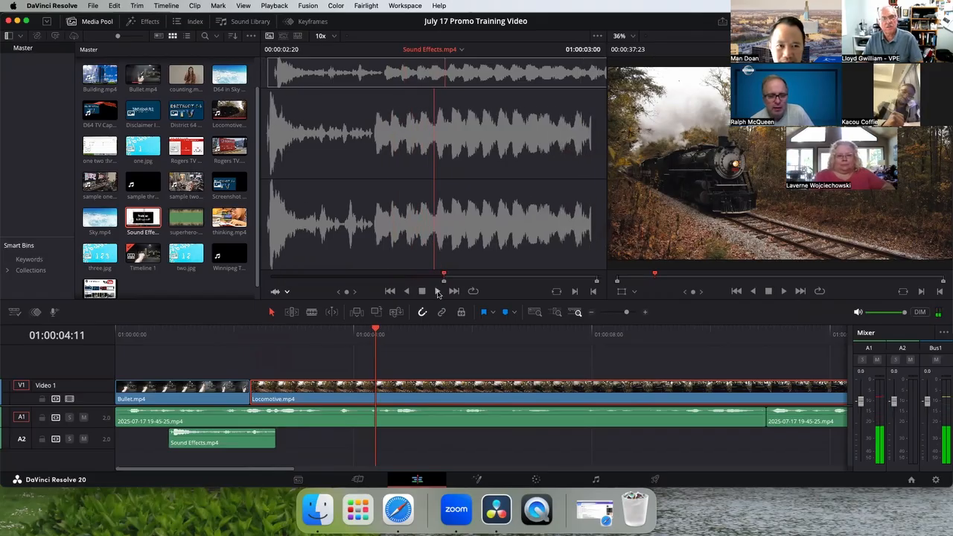
pyautogui.click(423, 292)
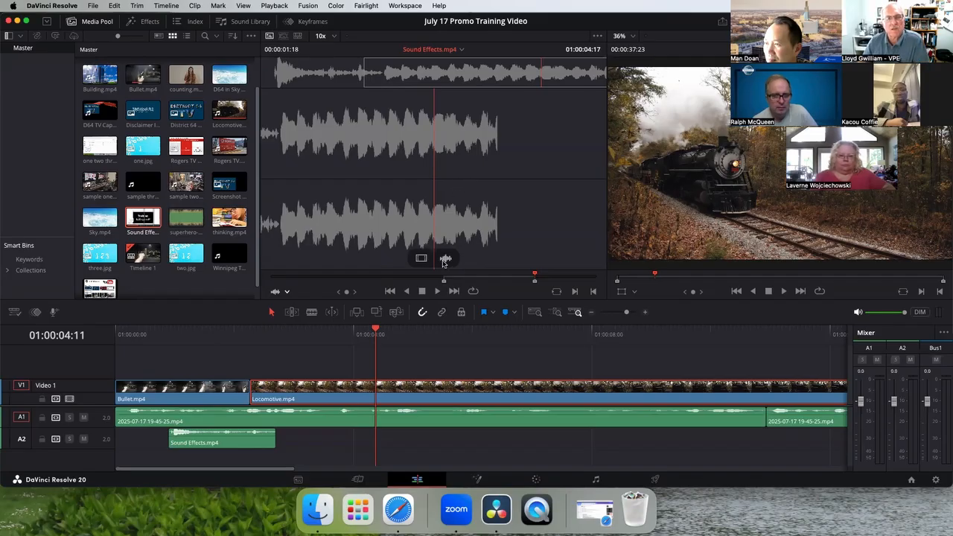
pyautogui.moveTo(411, 382); pyautogui.dragTo(288, 441)
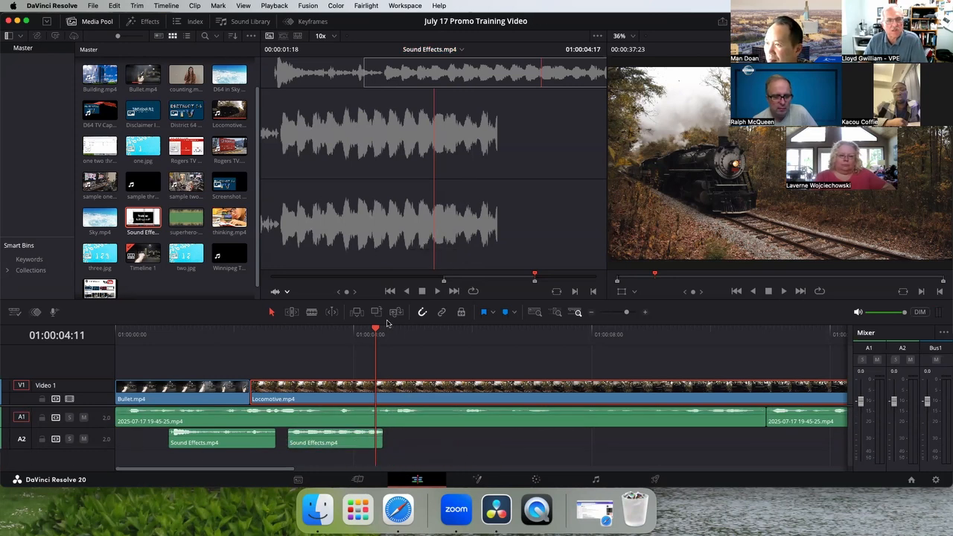
# Step: Move the second sound effect on A2 directly against the end of the gunshot clip and play from the timeline start
pyautogui.click(235, 336)
pyautogui.moveTo(329, 444); pyautogui.dragTo(320, 443)
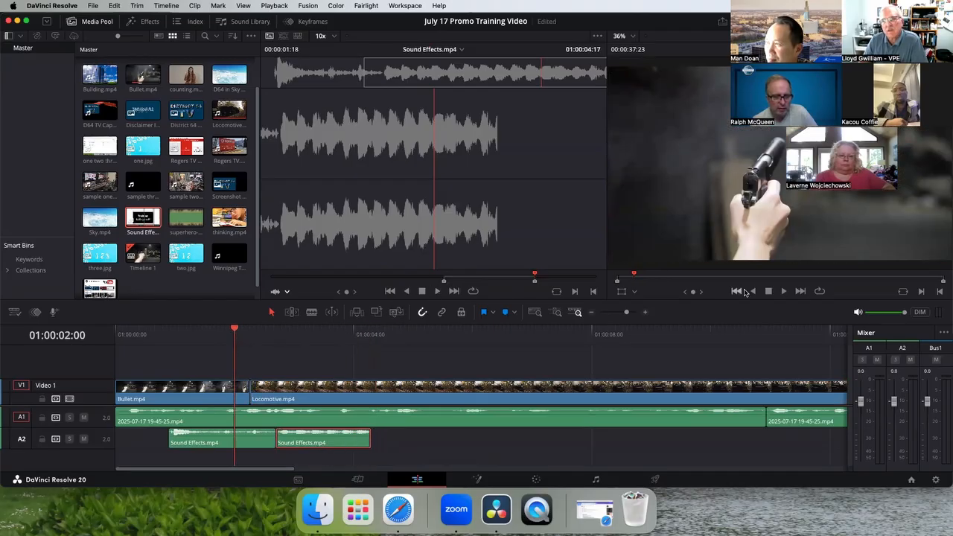
pyautogui.press('Home')
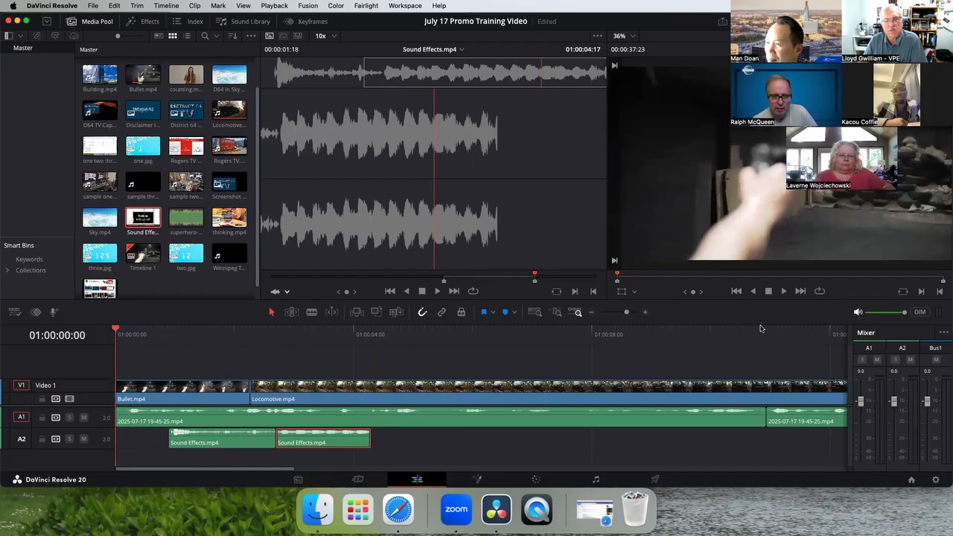
pyautogui.click(786, 292)
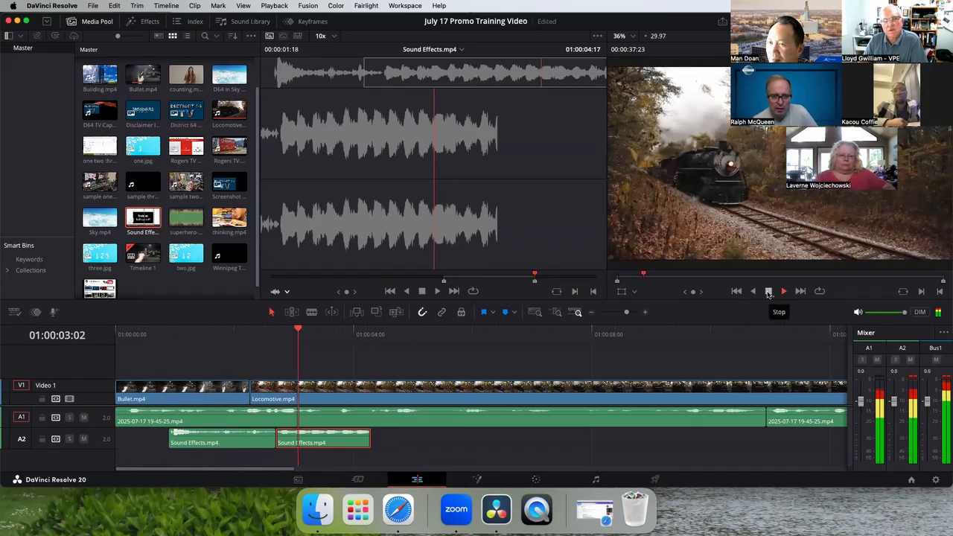
pyautogui.click(768, 292)
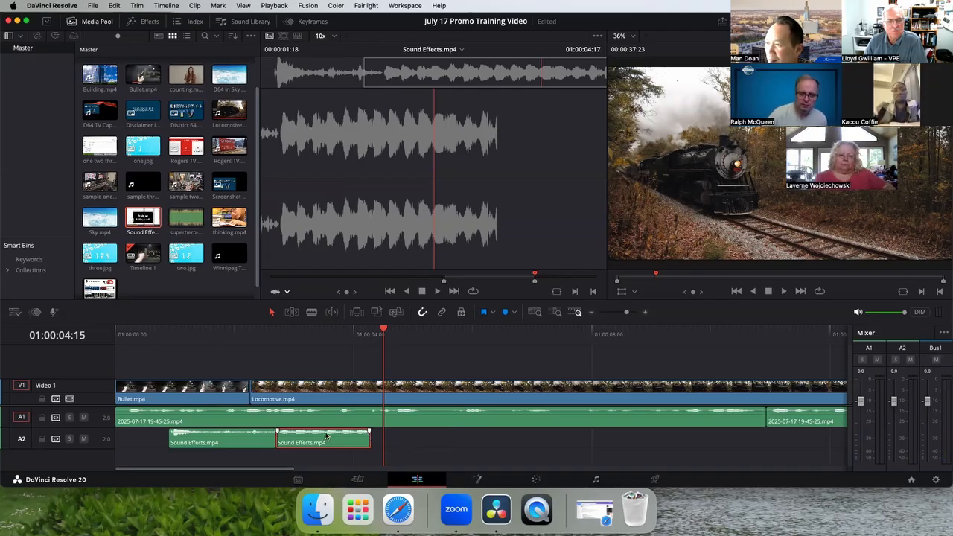
# Step: Lower the volume of the second sound effect on A2 and replay the opening from the timeline start
pyautogui.moveTo(326, 432); pyautogui.dragTo(327, 435)
pyautogui.moveTo(384, 329); pyautogui.dragTo(132, 337)
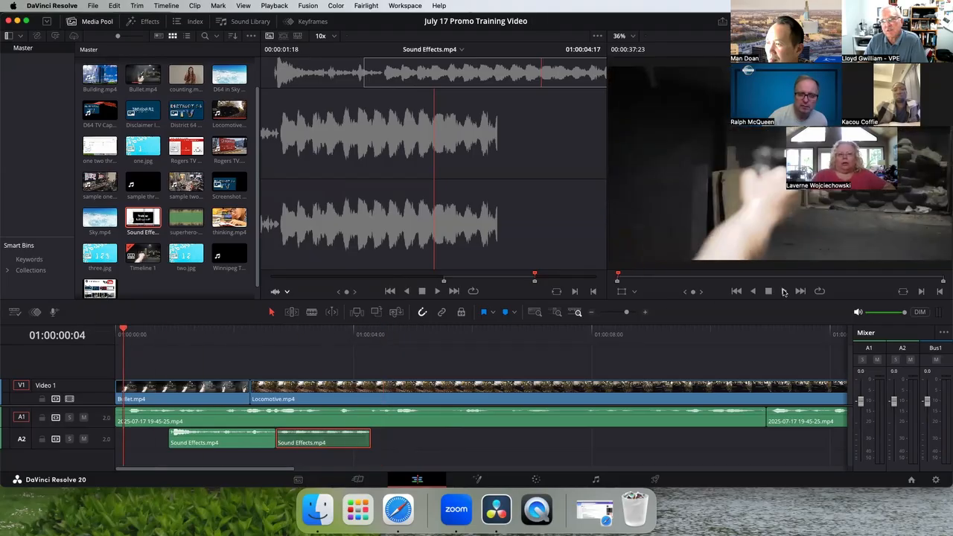
pyautogui.moveTo(123, 328); pyautogui.dragTo(115, 329)
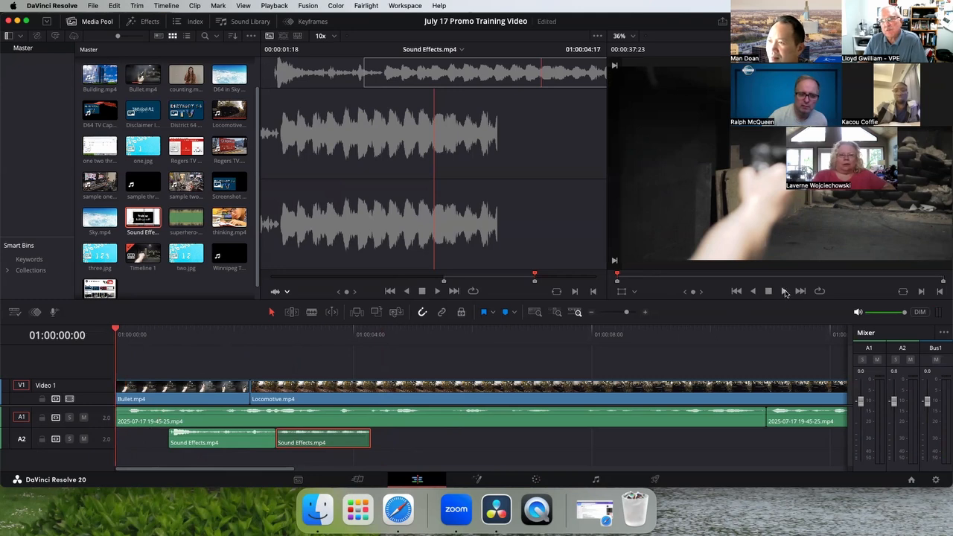
pyautogui.click(785, 291)
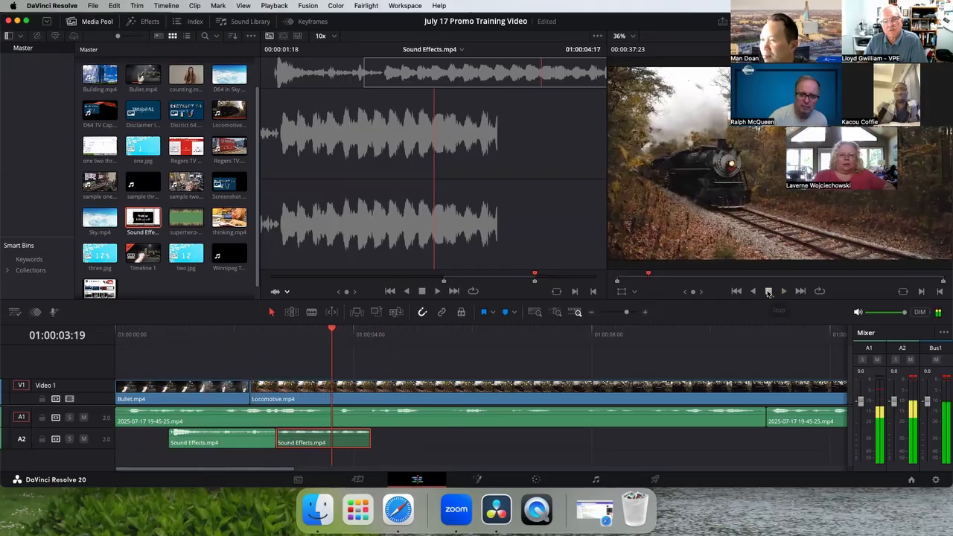
# Step: Trim the end of the second sound effect to 01:00:03:19 and set its volume to -5.00 dB on an enlarged A2 track
pyautogui.moveTo(370, 440); pyautogui.dragTo(332, 440)
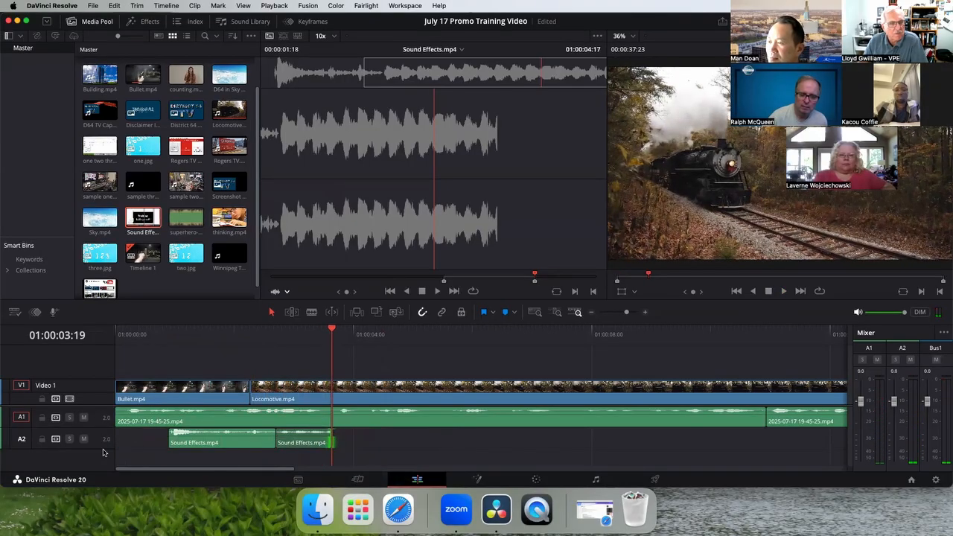
pyautogui.moveTo(103, 447); pyautogui.dragTo(103, 468)
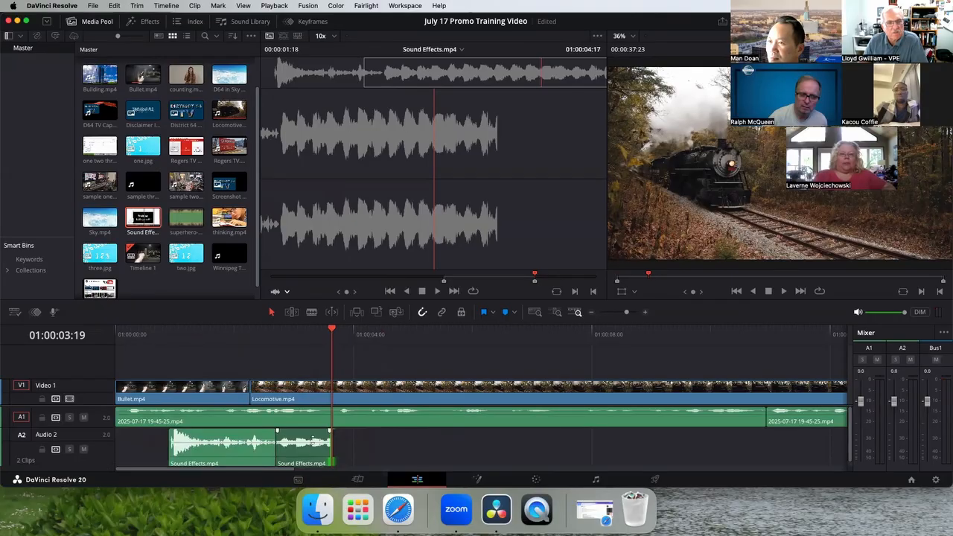
pyautogui.moveTo(313, 439); pyautogui.dragTo(313, 437)
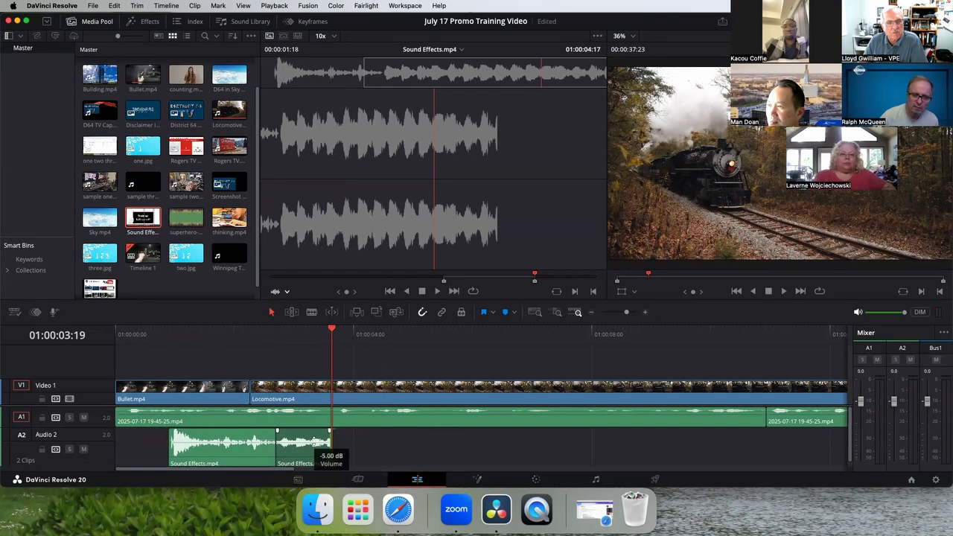
# Step: Play past the second sound effect, extend its end to about 01:00:03:21, and replay from the timeline start
pyautogui.moveTo(333, 333)
pyautogui.mouseDown()
pyautogui.moveTo(316, 334)
pyautogui.moveTo(337, 334)
pyautogui.mouseUp()
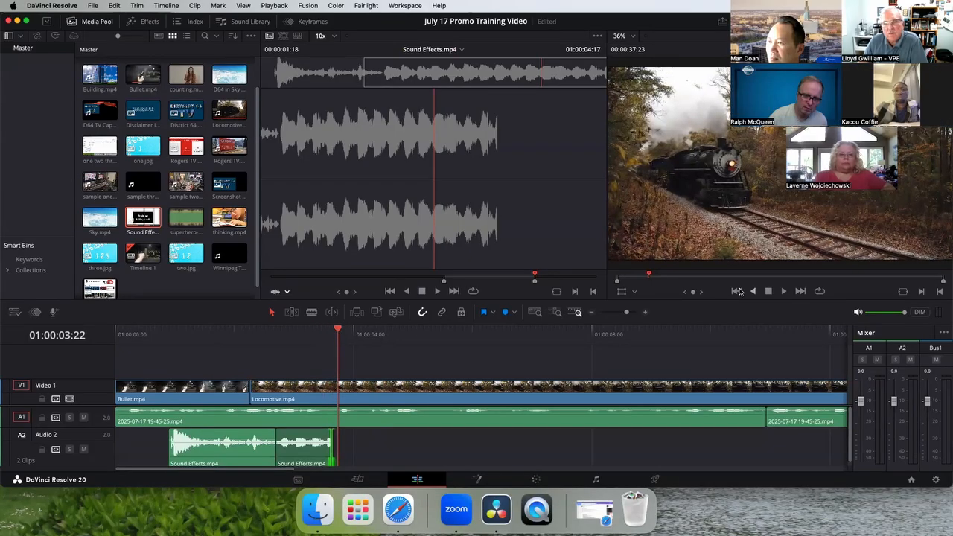
pyautogui.click(783, 292)
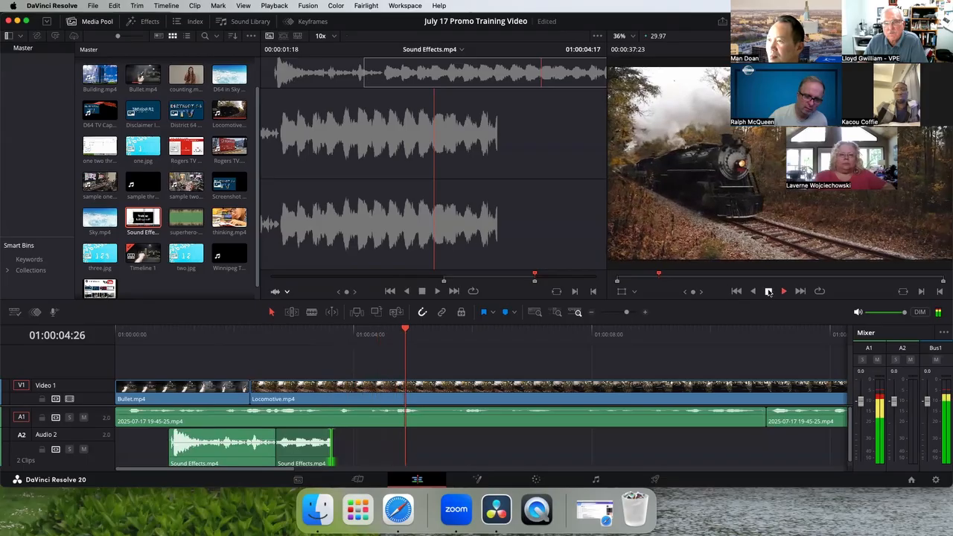
pyautogui.click(770, 292)
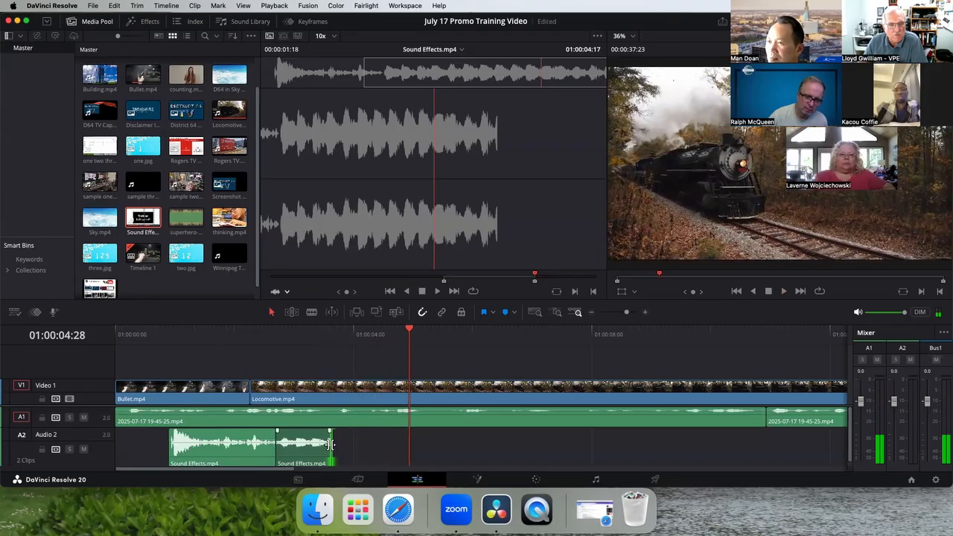
pyautogui.moveTo(330, 444); pyautogui.dragTo(336, 445)
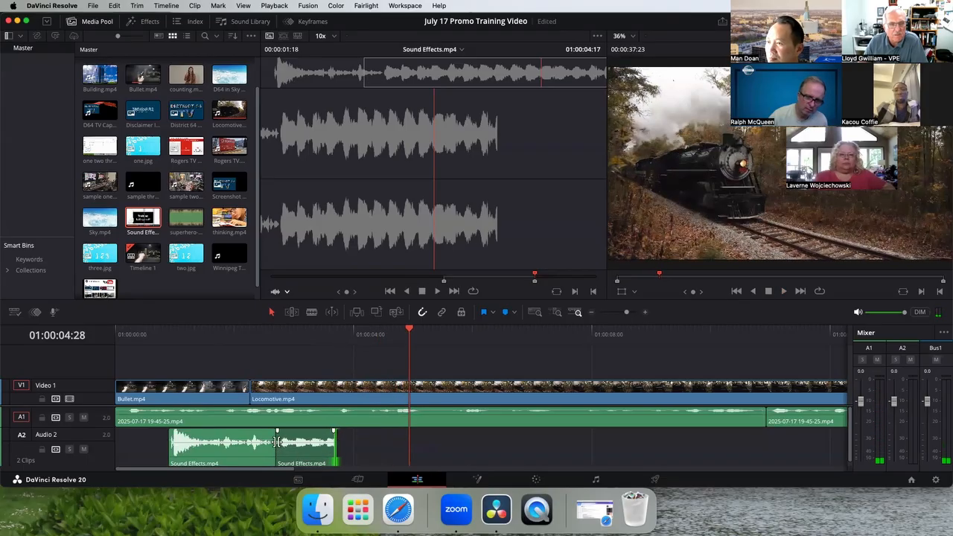
pyautogui.press('Home')
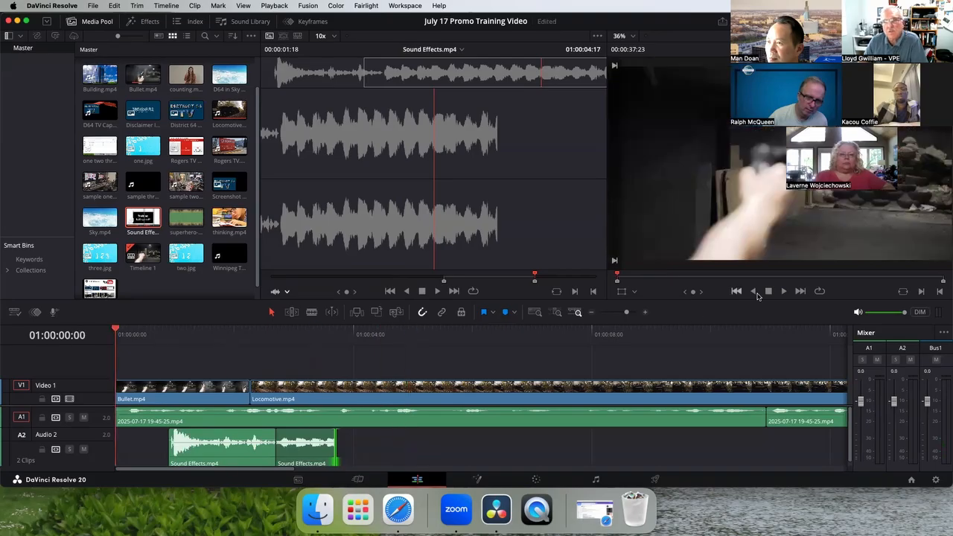
pyautogui.click(783, 291)
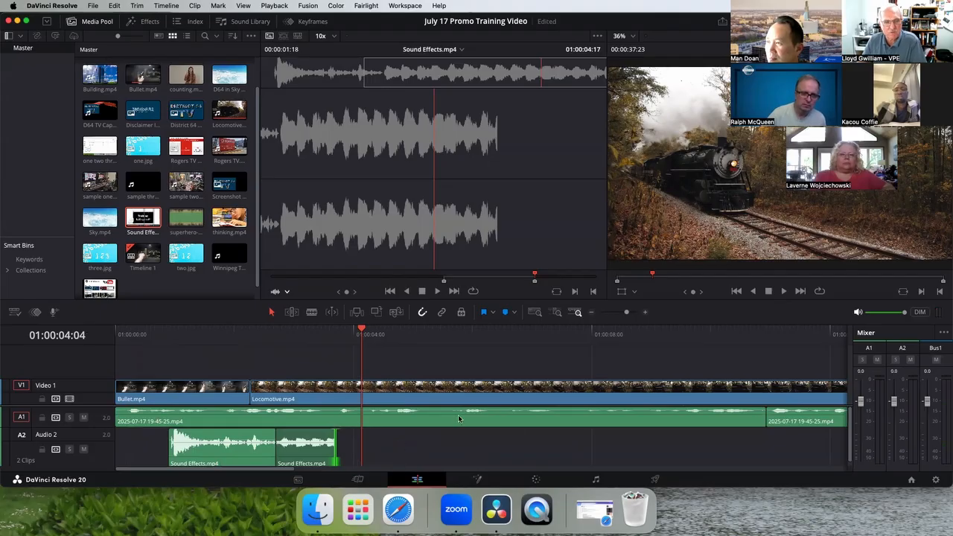
# Step: Split the Locomotive clip at 01:00:03:21, where the second sound effect ends, and delete the remainder without closing the gap
pyautogui.click(593, 313)
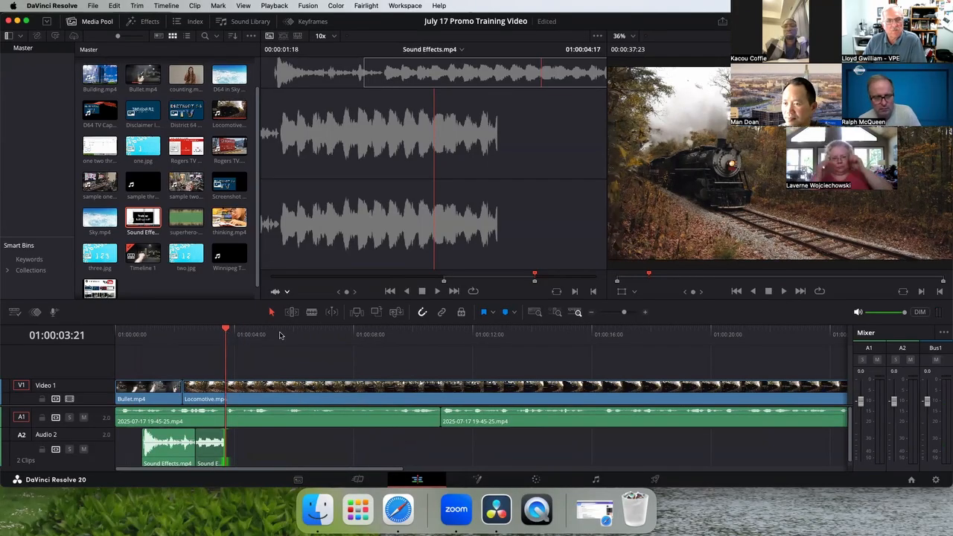
pyautogui.click(783, 292)
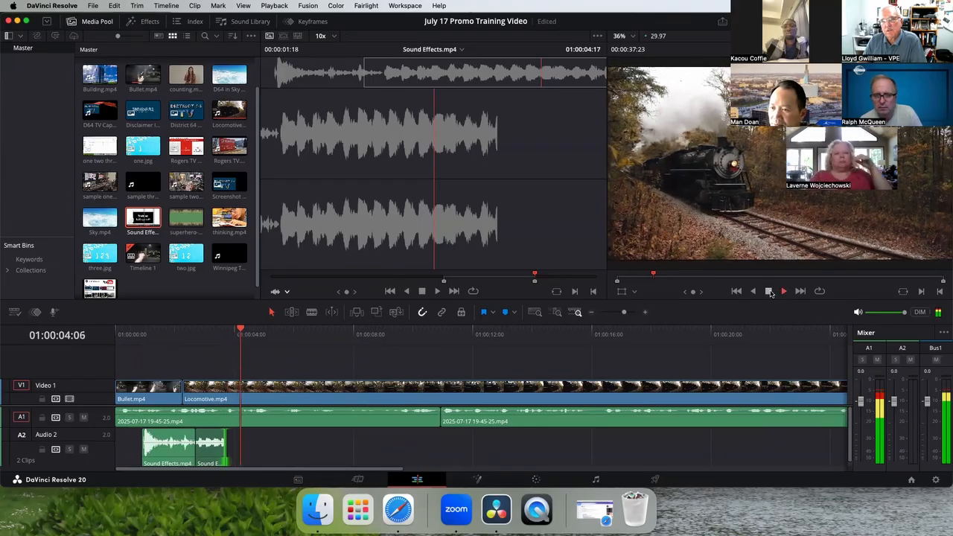
pyautogui.moveTo(248, 334); pyautogui.dragTo(229, 338)
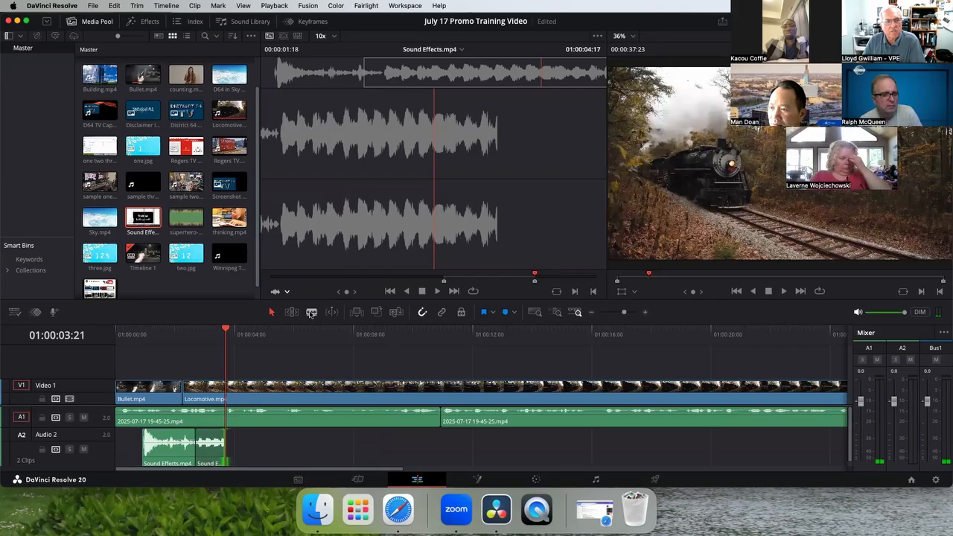
pyautogui.click(230, 393)
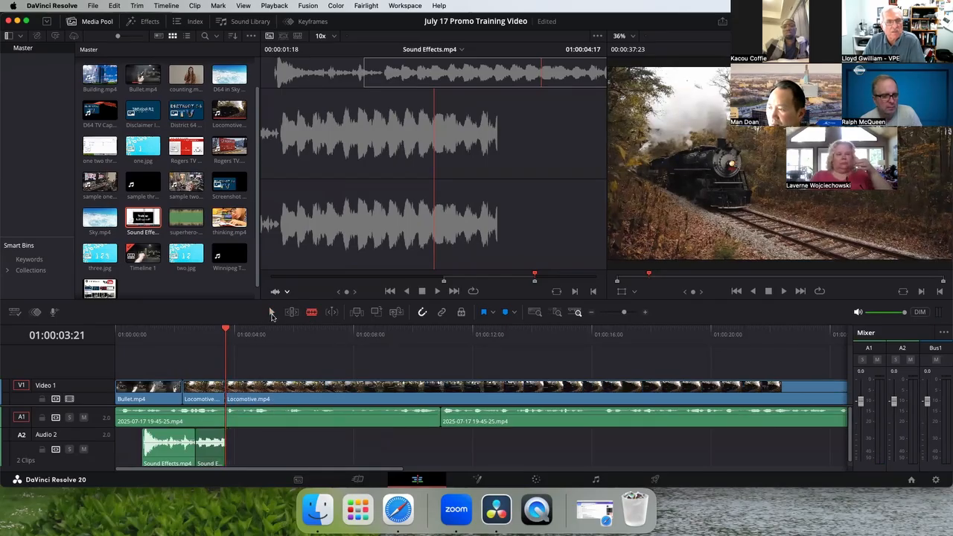
pyautogui.click(272, 313)
pyautogui.rightClick(374, 395)
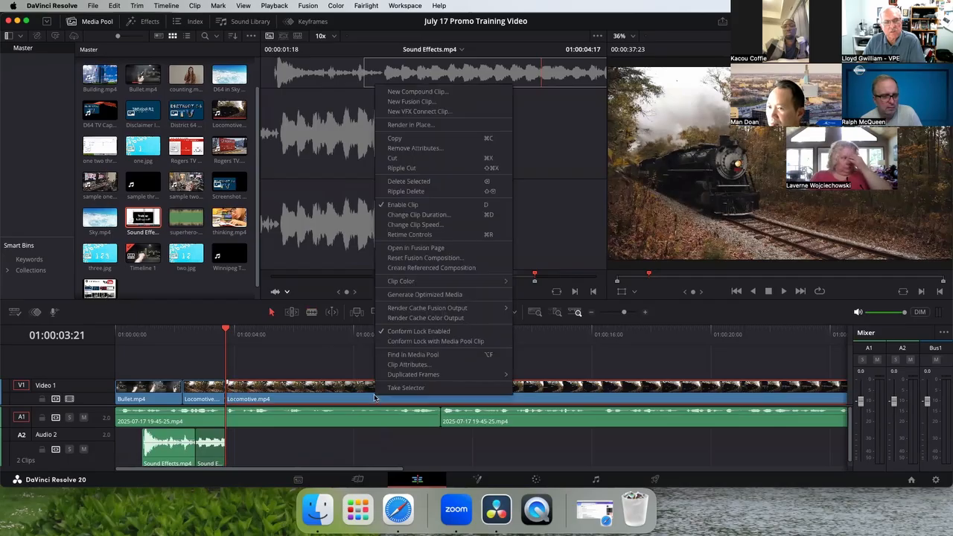
pyautogui.click(409, 182)
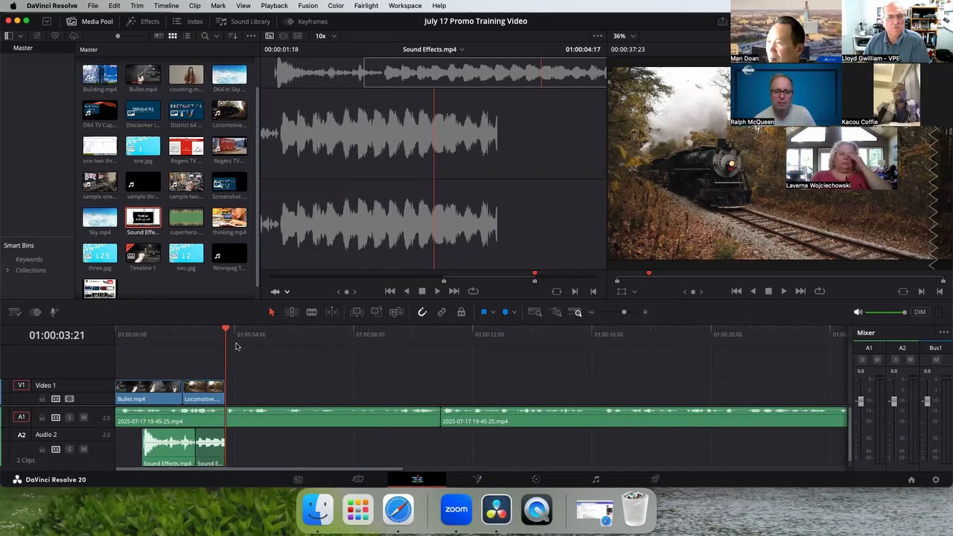
pyautogui.moveTo(228, 332)
pyautogui.mouseDown()
pyautogui.moveTo(723, 347)
pyautogui.moveTo(226, 330)
pyautogui.mouseUp()
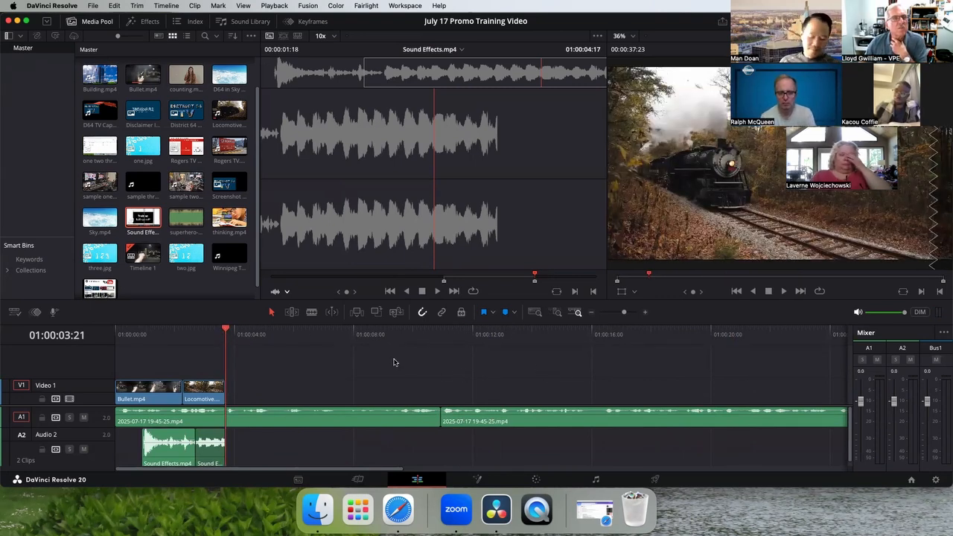
# Step: Try Sky.mp4 on Video 1 directly after the Locomotive clip, play it back, and delete it again
pyautogui.moveTo(241, 85); pyautogui.dragTo(257, 95)
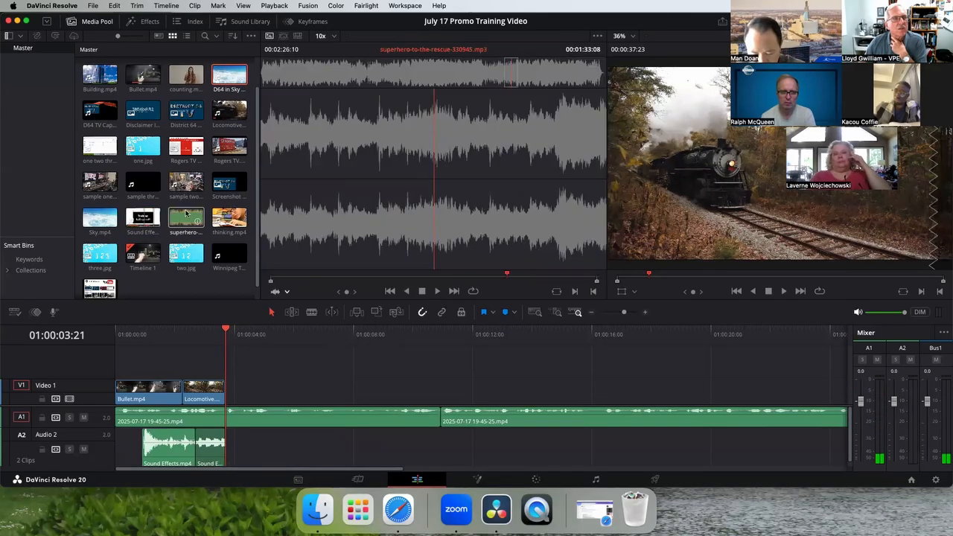
pyautogui.moveTo(100, 217); pyautogui.dragTo(227, 391)
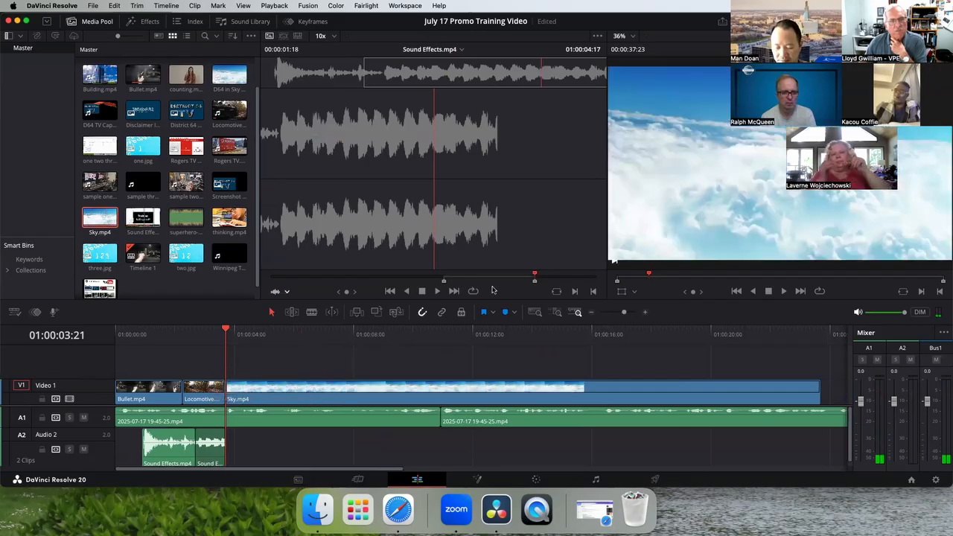
pyautogui.click(788, 292)
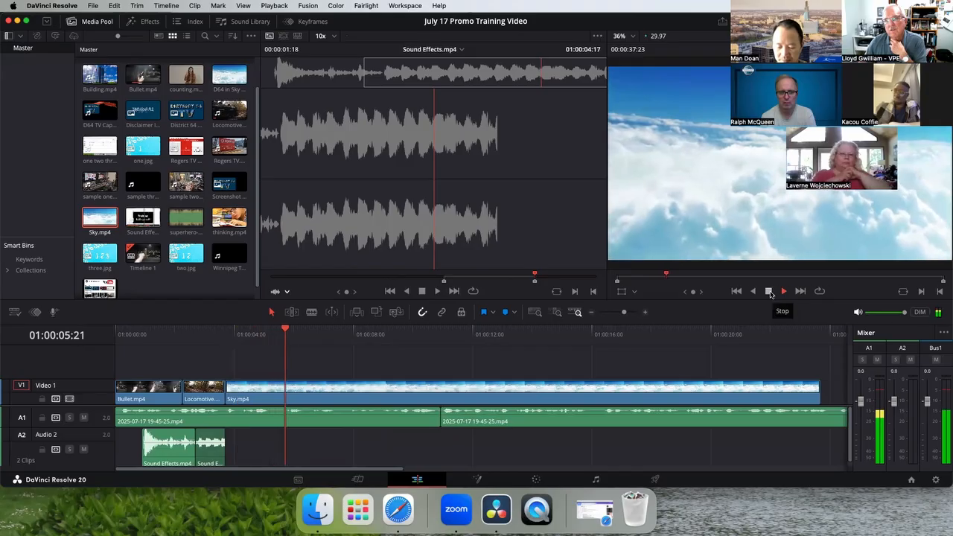
pyautogui.click(769, 291)
pyautogui.rightClick(609, 393)
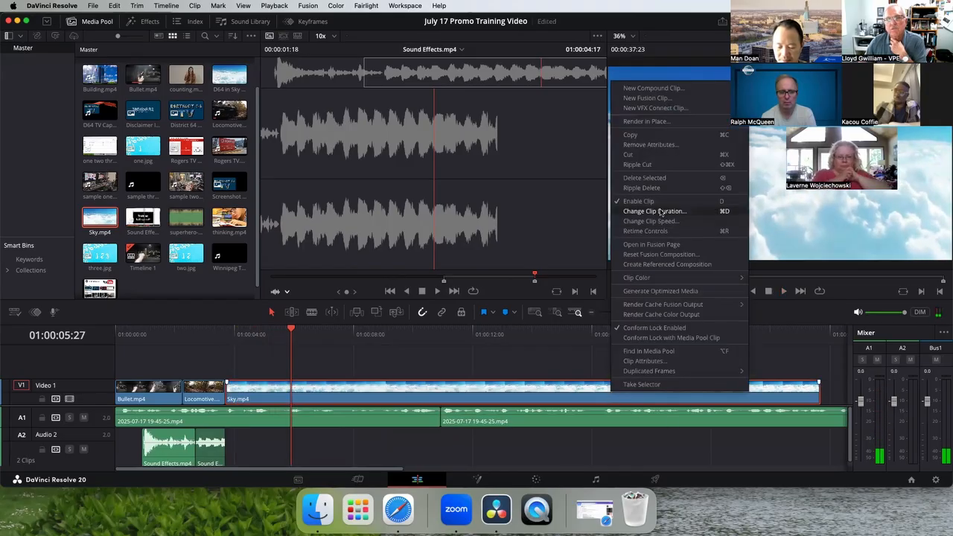
pyautogui.click(645, 178)
# Step: Add D64 in Sky Effect.mov without its audio to Video 1, directly after the Locomotive clip
pyautogui.moveTo(228, 74); pyautogui.dragTo(255, 373)
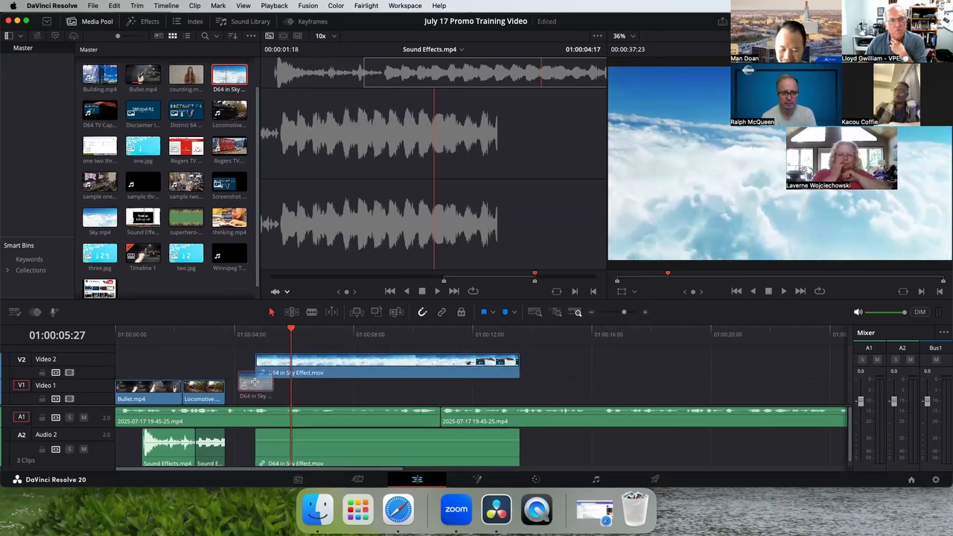
pyautogui.rightClick(380, 446)
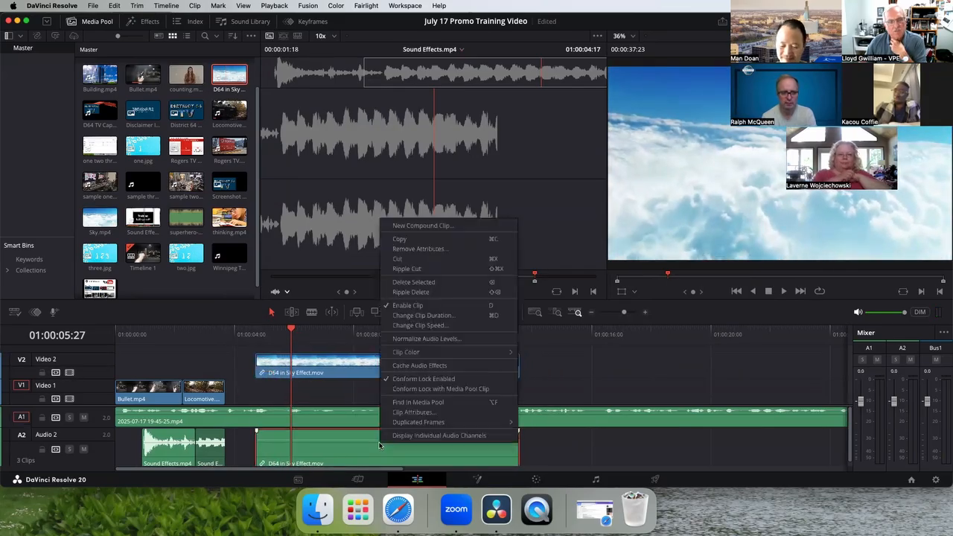
pyautogui.click(414, 282)
pyautogui.moveTo(382, 373); pyautogui.dragTo(353, 386)
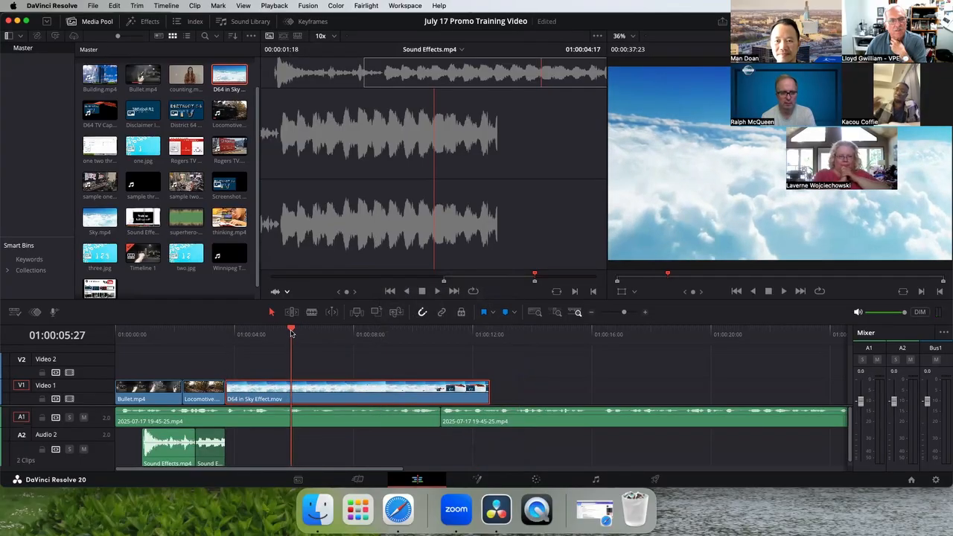
# Step: Play the D64 in Sky Effect clip from 01:00:03:21, then ripple-trim its start so it ends at about 01:00:11:03
pyautogui.moveTo(291, 333); pyautogui.dragTo(225, 333)
pyautogui.click(438, 291)
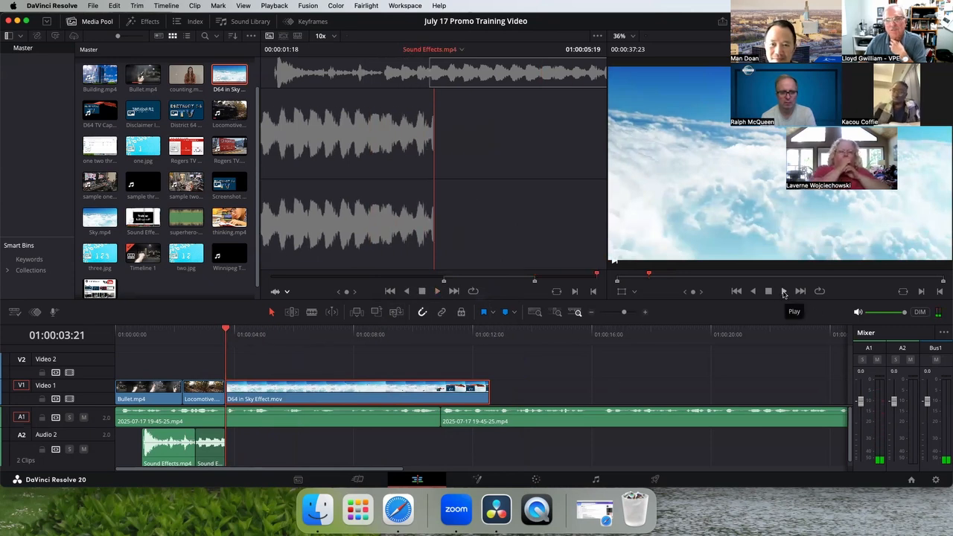
pyautogui.click(785, 291)
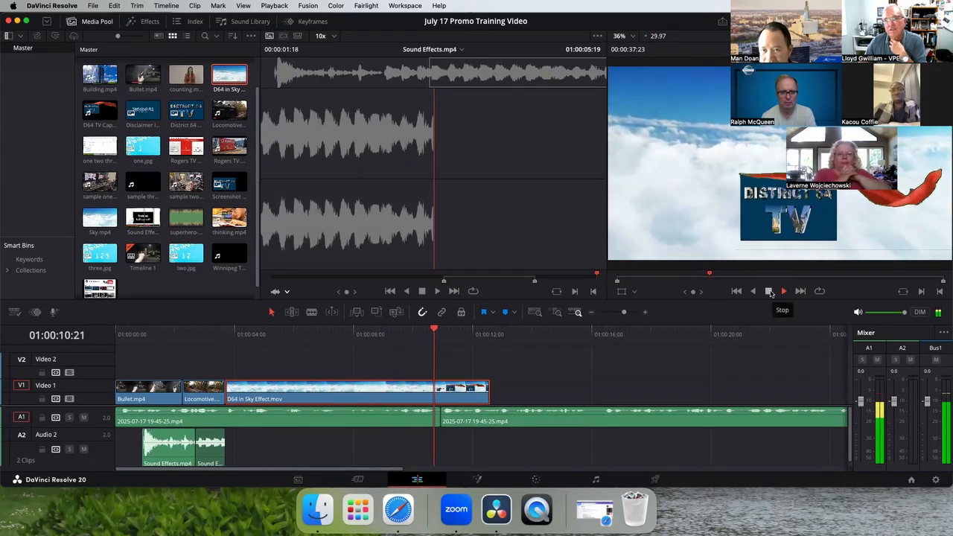
pyautogui.moveTo(229, 389); pyautogui.dragTo(284, 394)
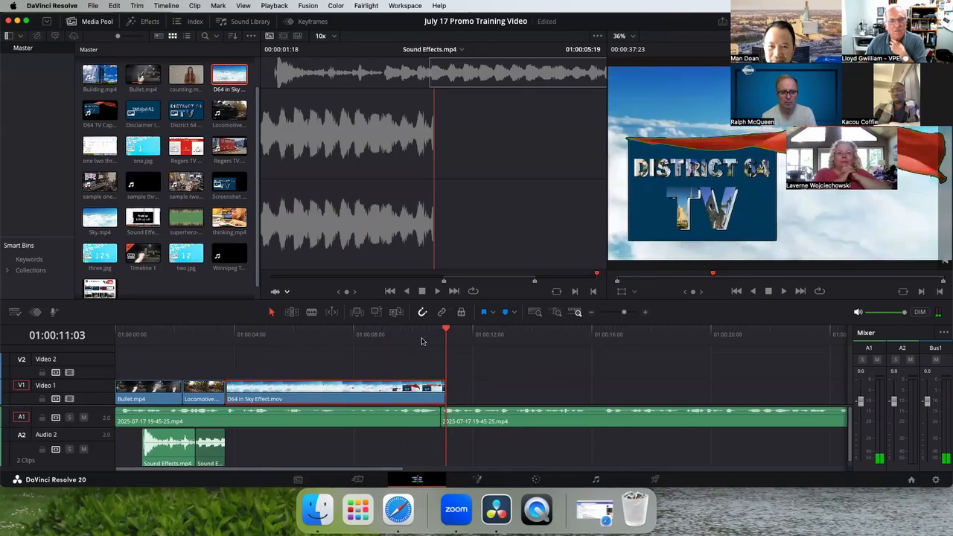
# Step: Replay the trimmed D64 in Sky Effect clip from 01:00:03:21, then replay the opening from near the timeline start
pyautogui.moveTo(448, 331); pyautogui.dragTo(225, 334)
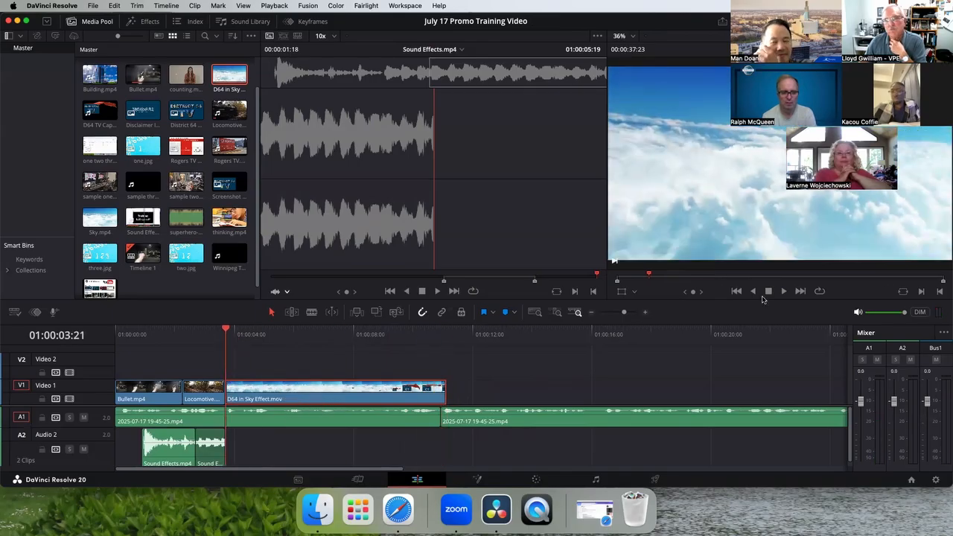
pyautogui.click(784, 292)
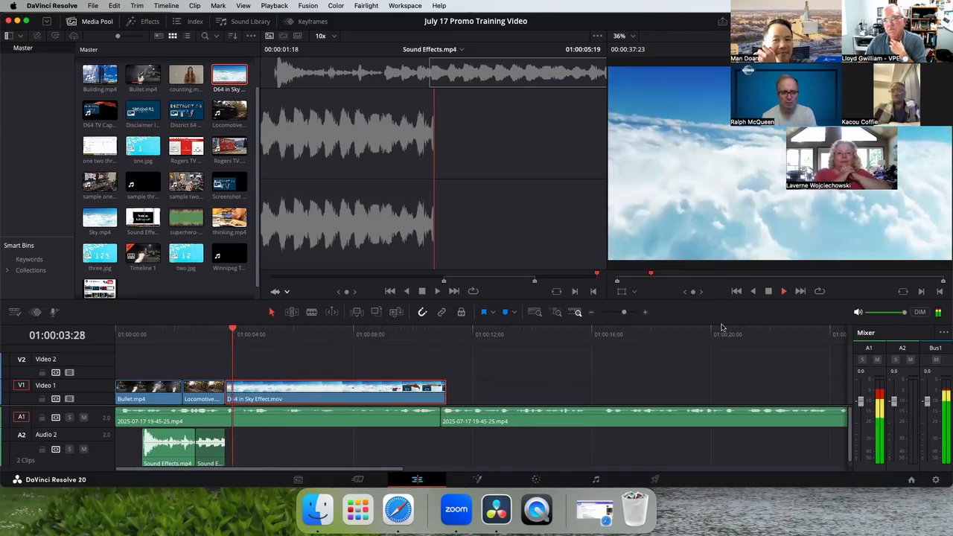
pyautogui.click(770, 295)
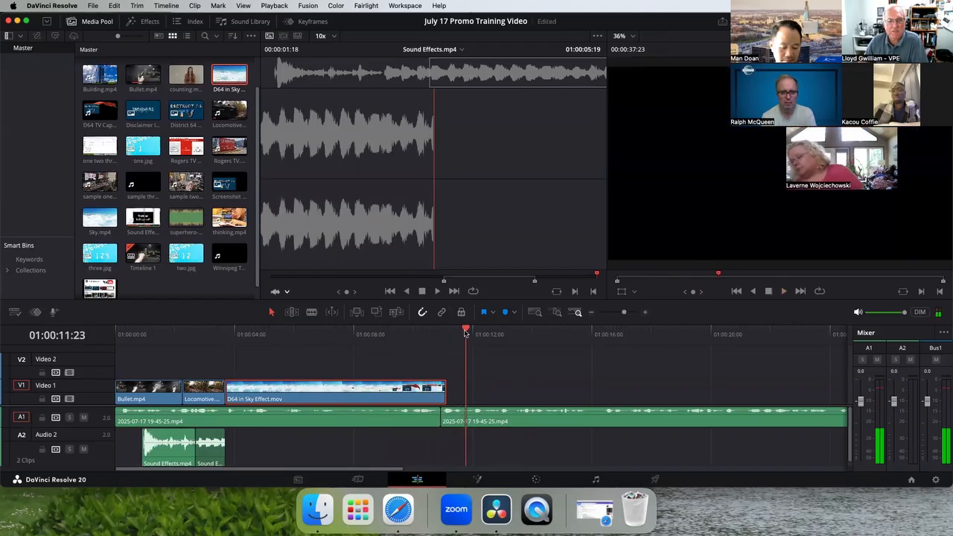
pyautogui.moveTo(465, 333); pyautogui.dragTo(125, 329)
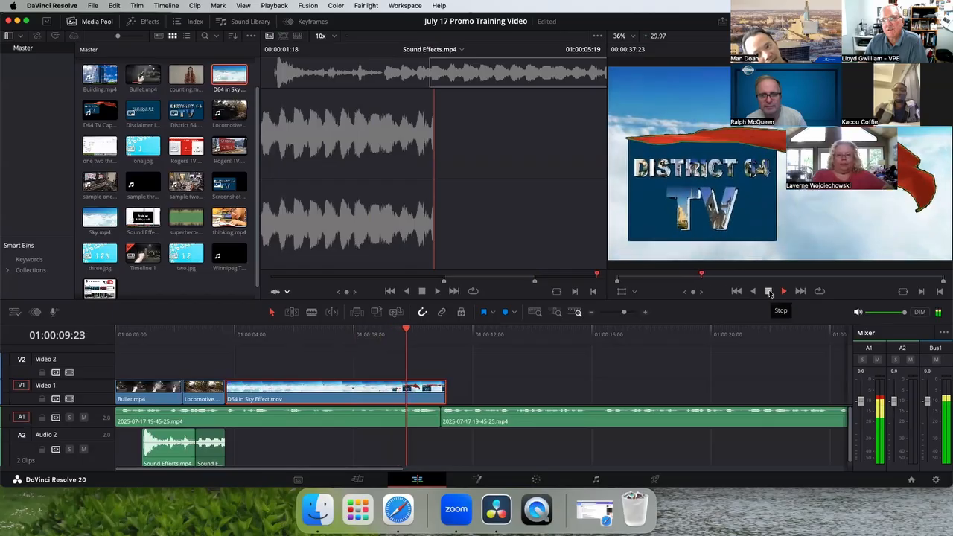
pyautogui.click(769, 292)
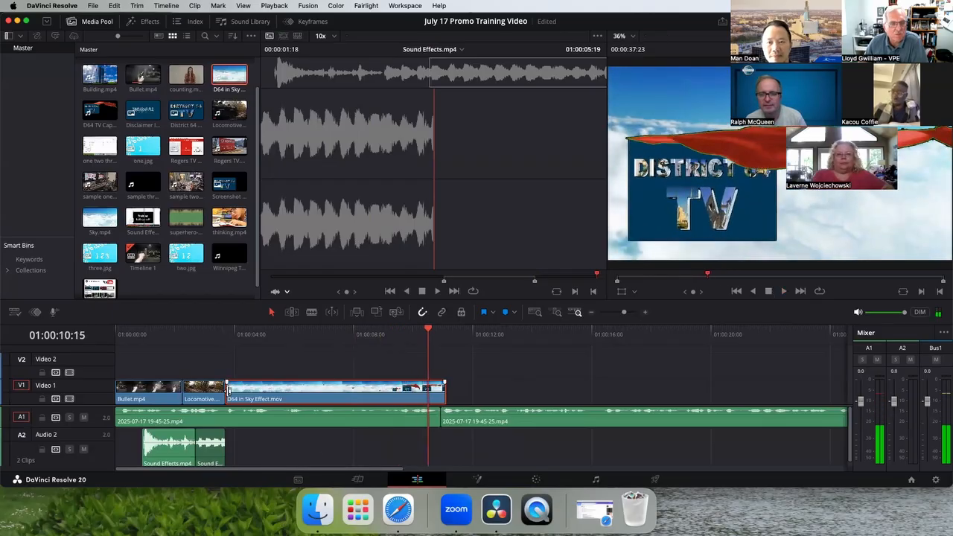
# Step: Ripple-trim the start of the D64 in Sky Effect clip further so it ends at about 01:00:10:22, and replay it
pyautogui.moveTo(228, 389); pyautogui.dragTo(304, 399)
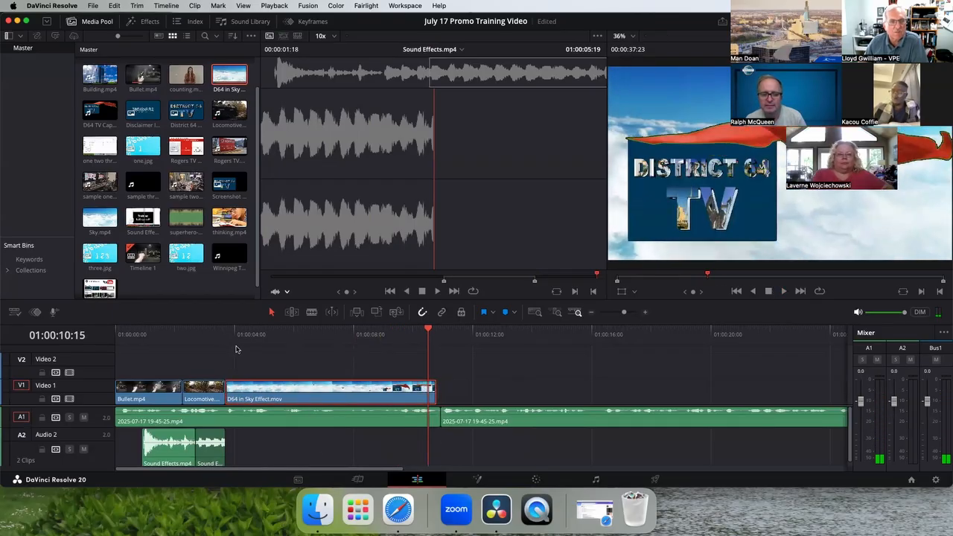
pyautogui.press('Up')
pyautogui.click(785, 291)
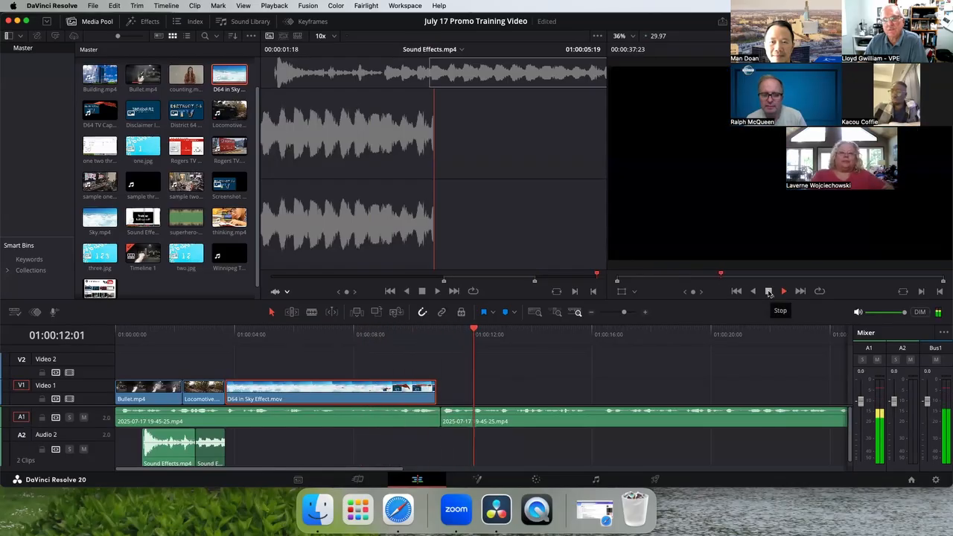
pyautogui.click(770, 292)
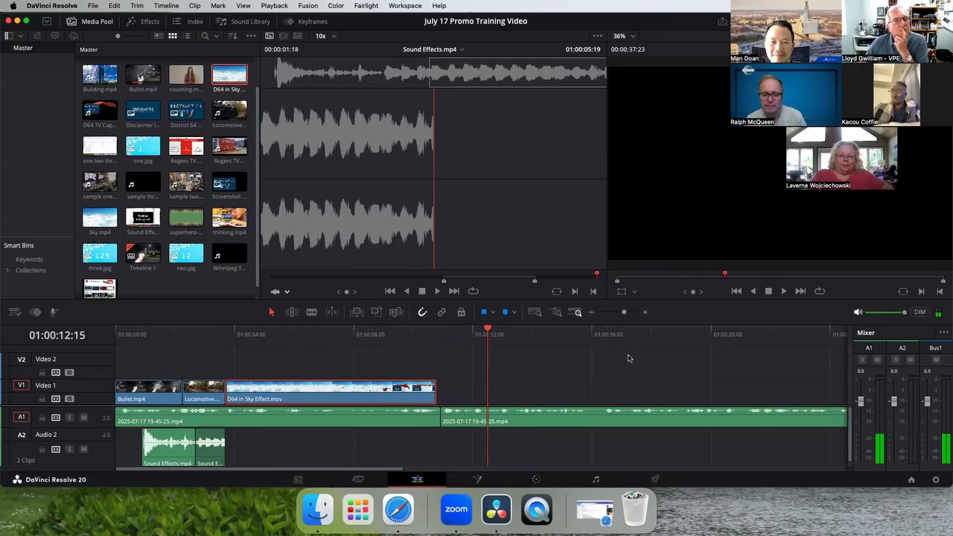
# Step: Enlarge the timeline area, select all video and audio clips, and shift them together to start at about 01:00:02:09
pyautogui.click(193, 113)
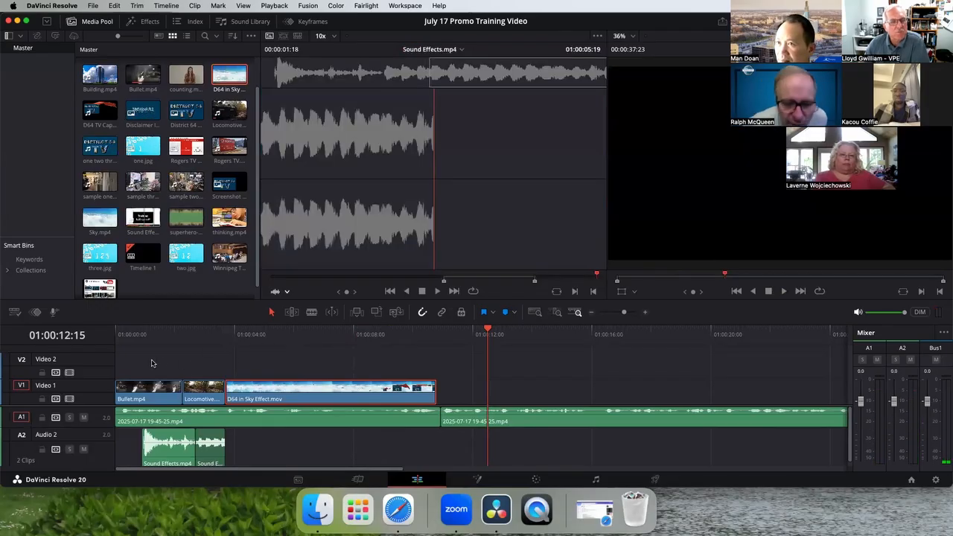
pyautogui.moveTo(304, 300); pyautogui.dragTo(305, 245)
pyautogui.hscroll(15, 132, 301)
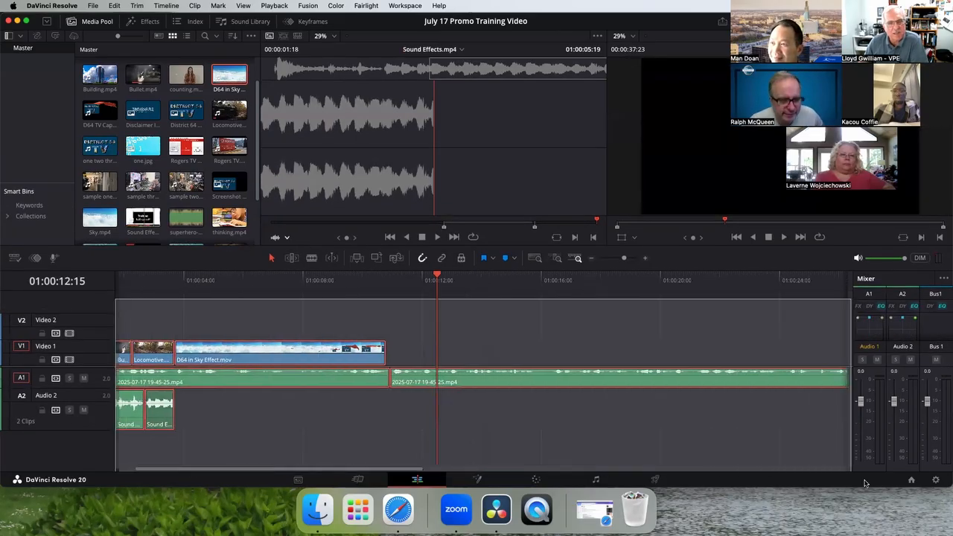
pyautogui.moveTo(683, 472); pyautogui.dragTo(165, 475)
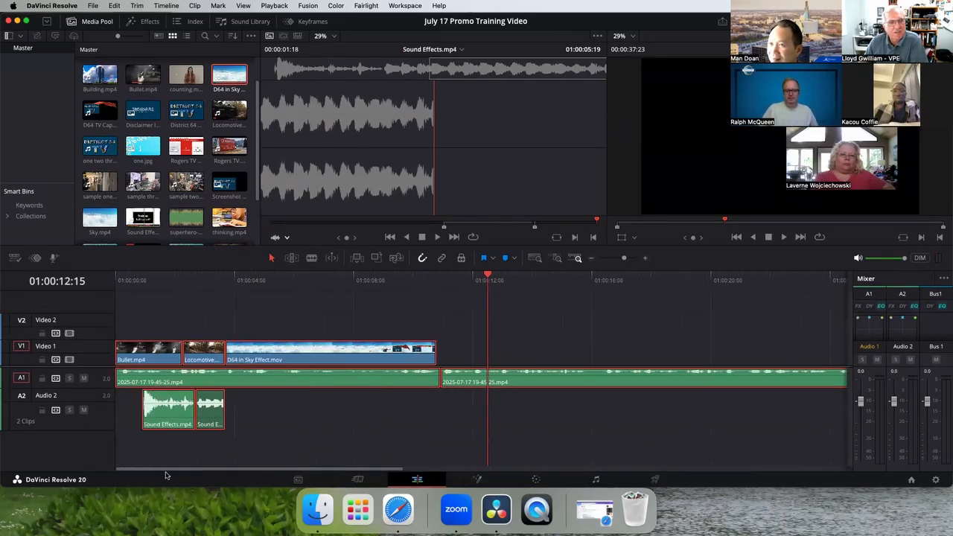
pyautogui.moveTo(182, 382); pyautogui.dragTo(251, 381)
pyautogui.click(165, 322)
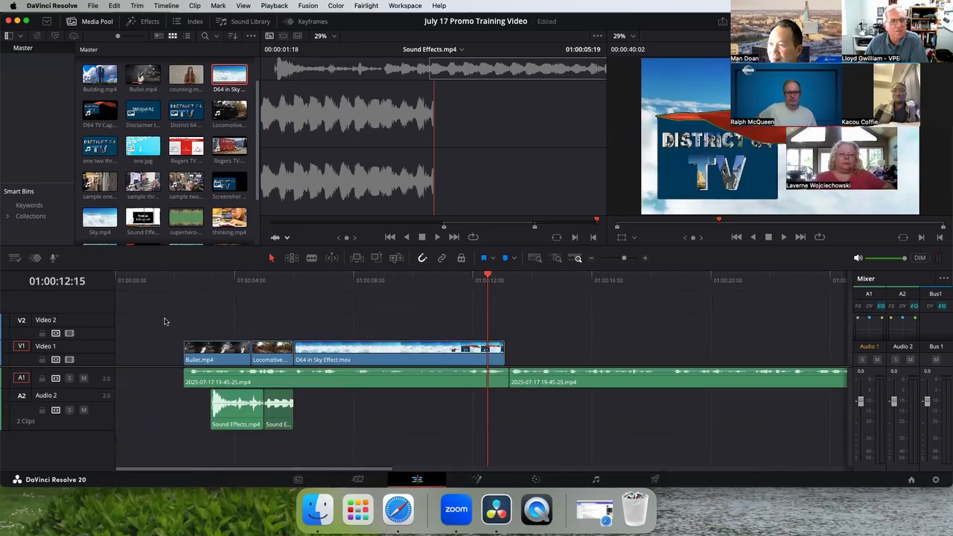
# Step: Place Disclaimer Image.png at the very start of Video 1 and shorten it to about 10 frames
pyautogui.click(175, 282)
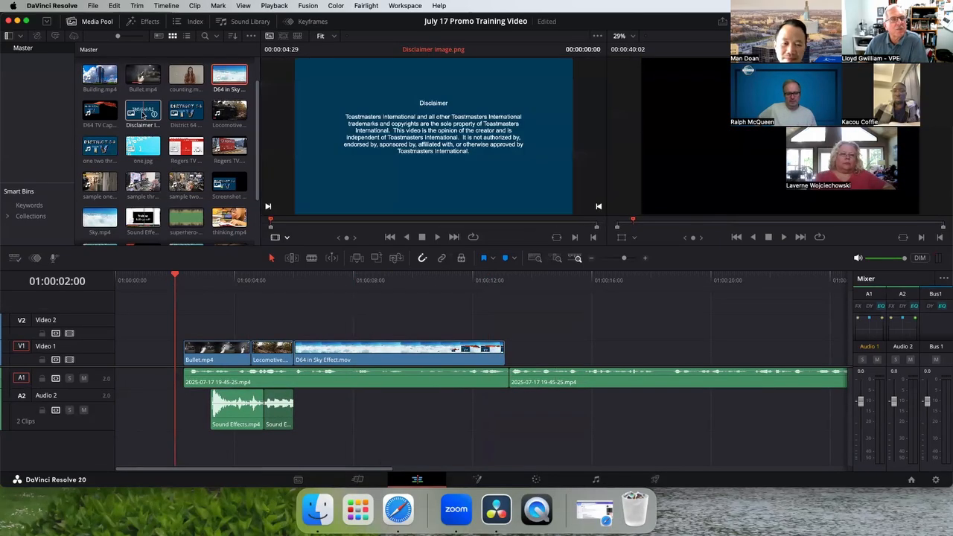
pyautogui.moveTo(143, 112); pyautogui.dragTo(111, 333)
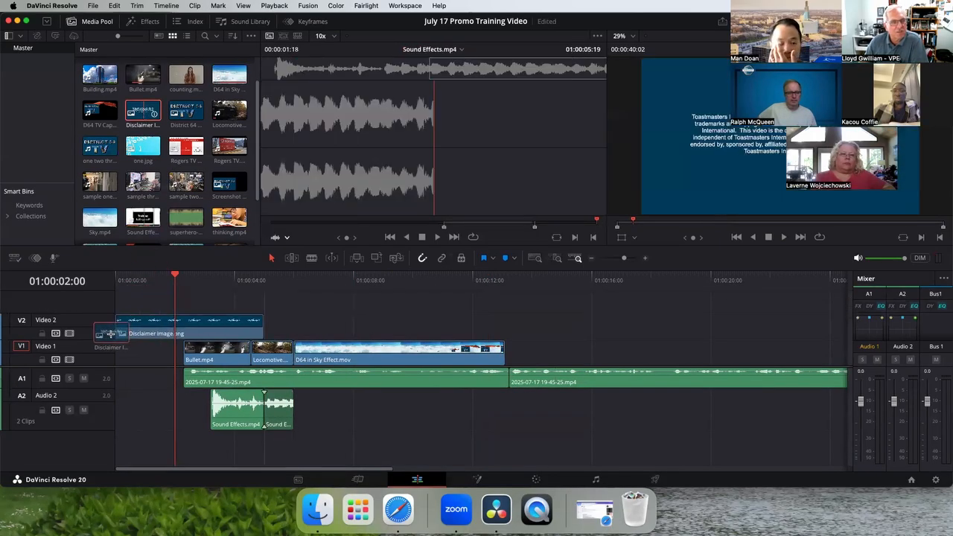
pyautogui.moveTo(264, 329); pyautogui.dragTo(120, 359)
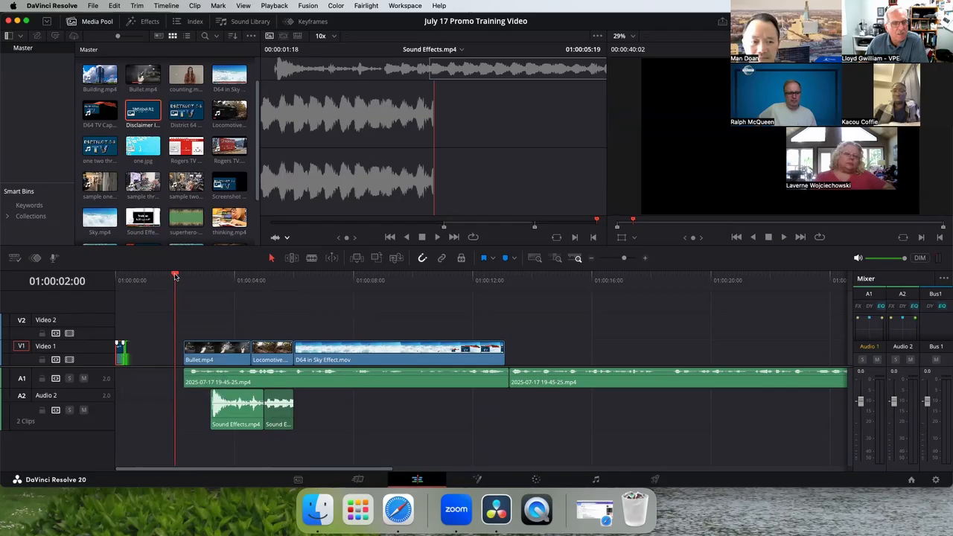
pyautogui.moveTo(175, 276); pyautogui.dragTo(128, 280)
pyautogui.click(645, 259)
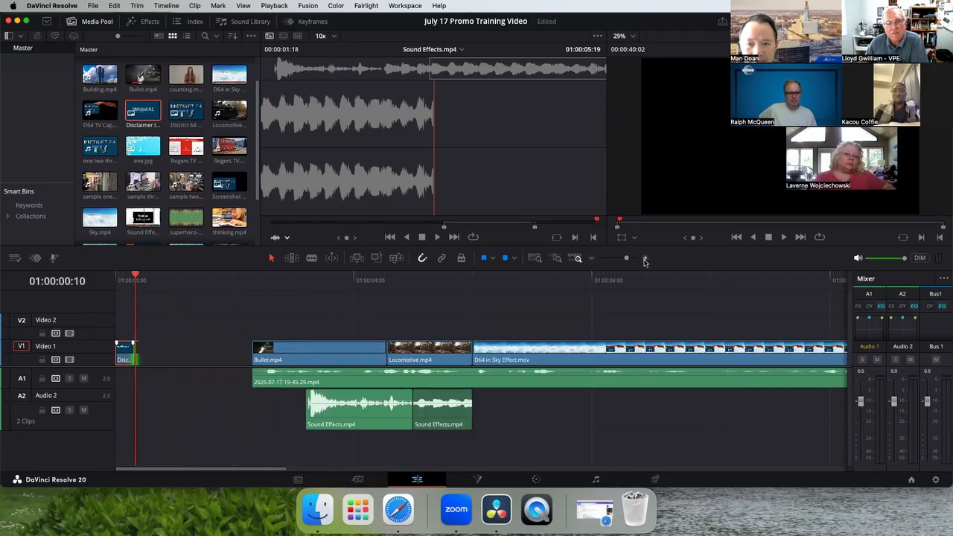
# Step: Set the disclaimer clip's duration to 00:00:01:00, then trim its end back to 01:00:00:06
pyautogui.moveTo(181, 316); pyautogui.dragTo(163, 306)
pyautogui.rightClick(170, 359)
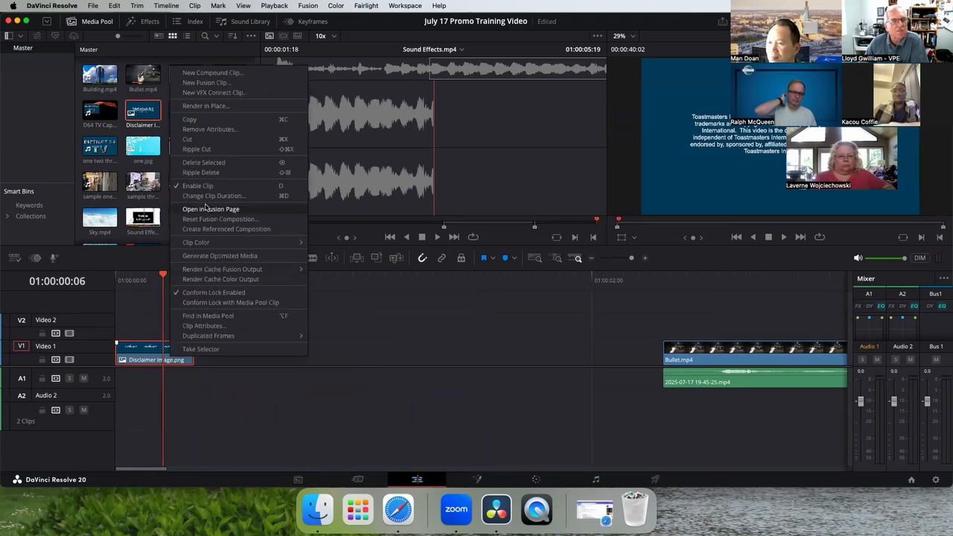
pyautogui.click(212, 196)
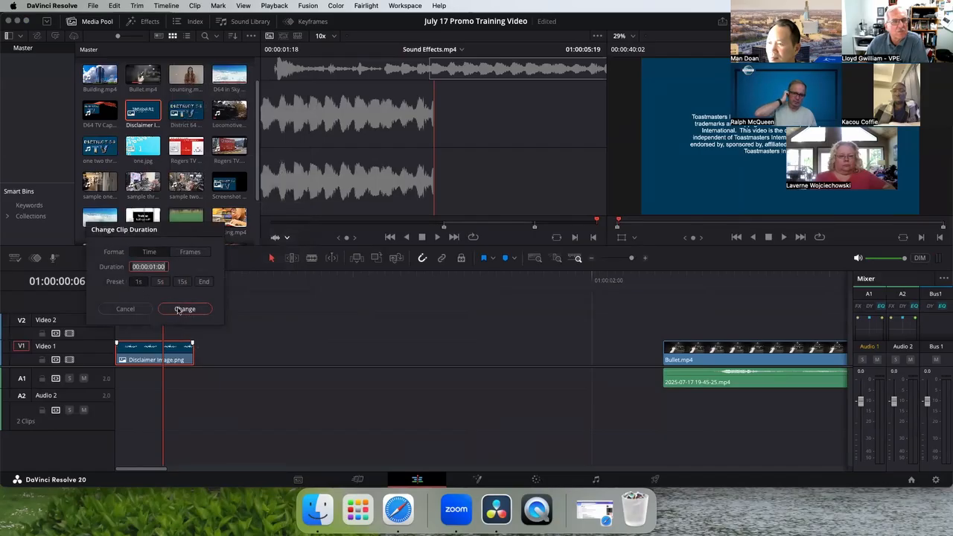
pyautogui.click(185, 309)
pyautogui.moveTo(355, 354); pyautogui.dragTo(162, 354)
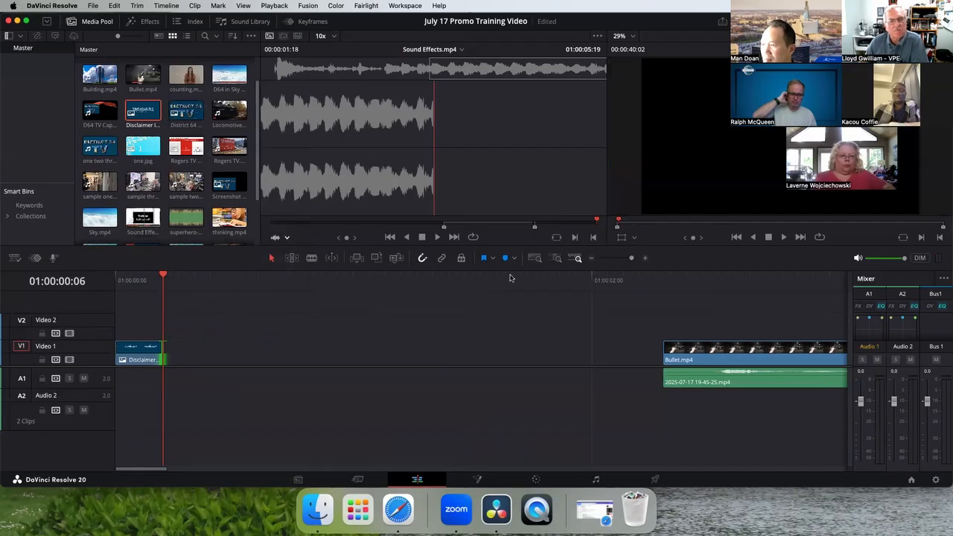
# Step: Select all clips after the disclaimer, move them together to start at 01:00:00:06, and play from the timeline start
pyautogui.click(591, 259)
pyautogui.click(591, 258)
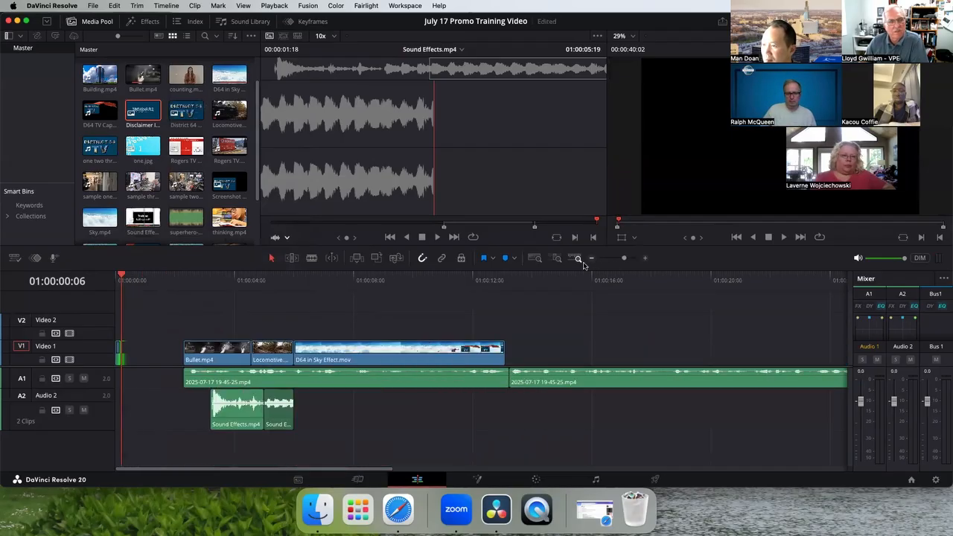
pyautogui.moveTo(212, 304); pyautogui.dragTo(571, 397)
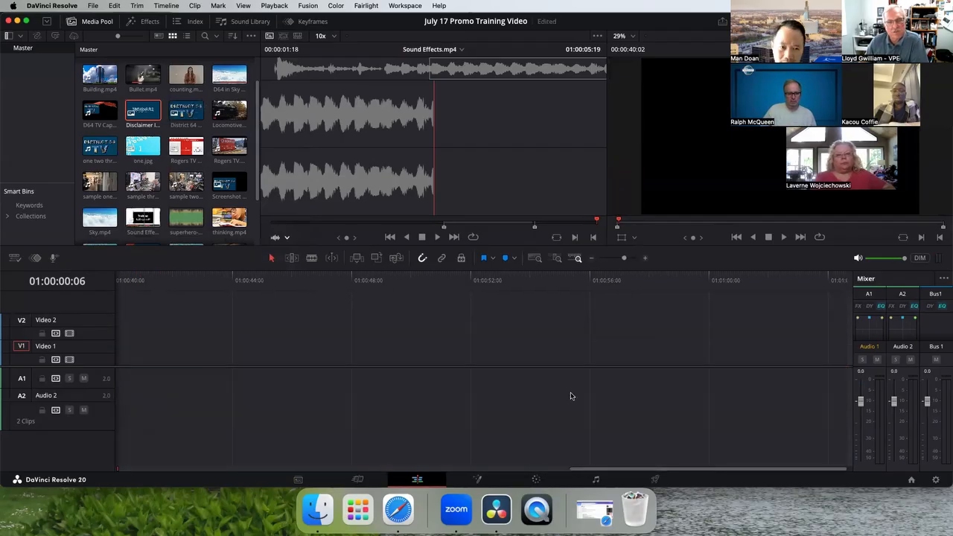
pyautogui.moveTo(709, 472); pyautogui.dragTo(201, 449)
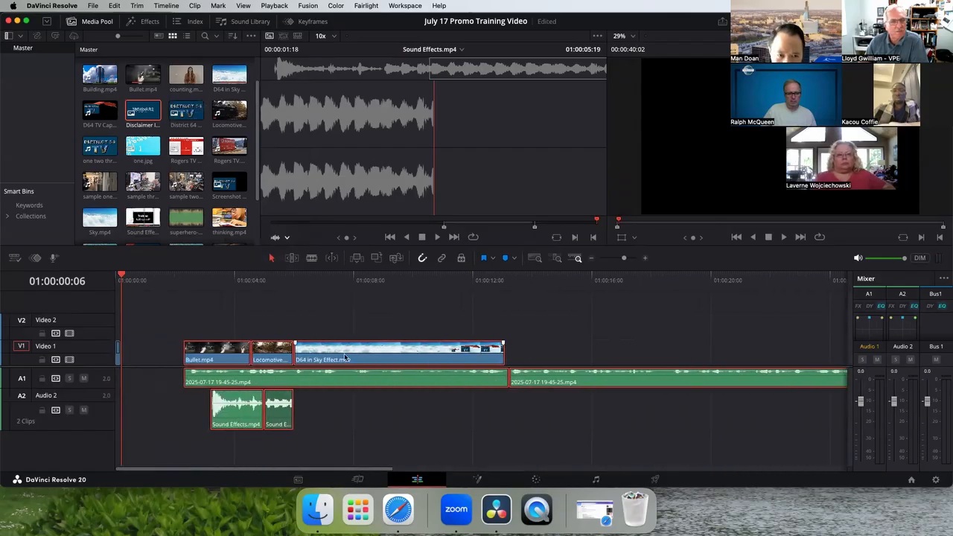
pyautogui.moveTo(341, 354); pyautogui.dragTo(280, 356)
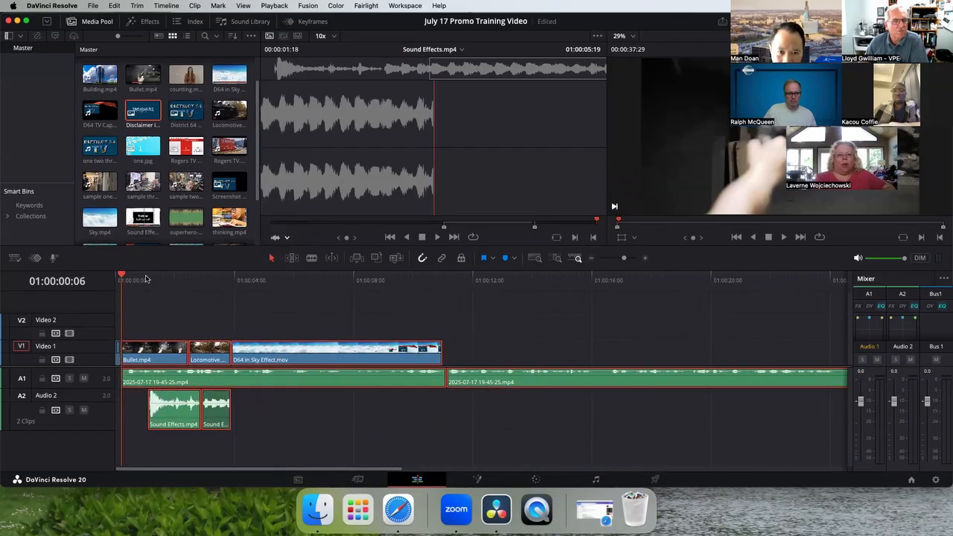
pyautogui.moveTo(121, 277); pyautogui.dragTo(102, 279)
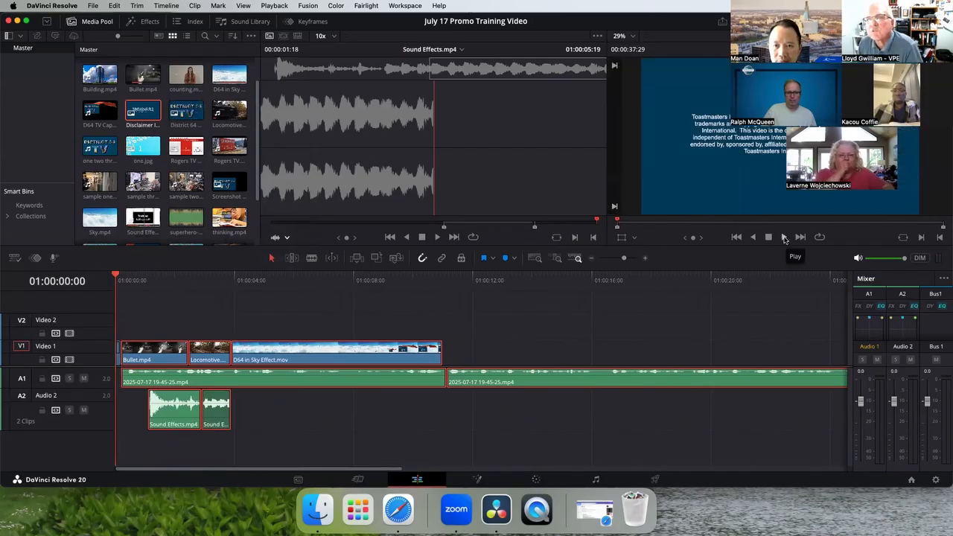
pyautogui.click(783, 237)
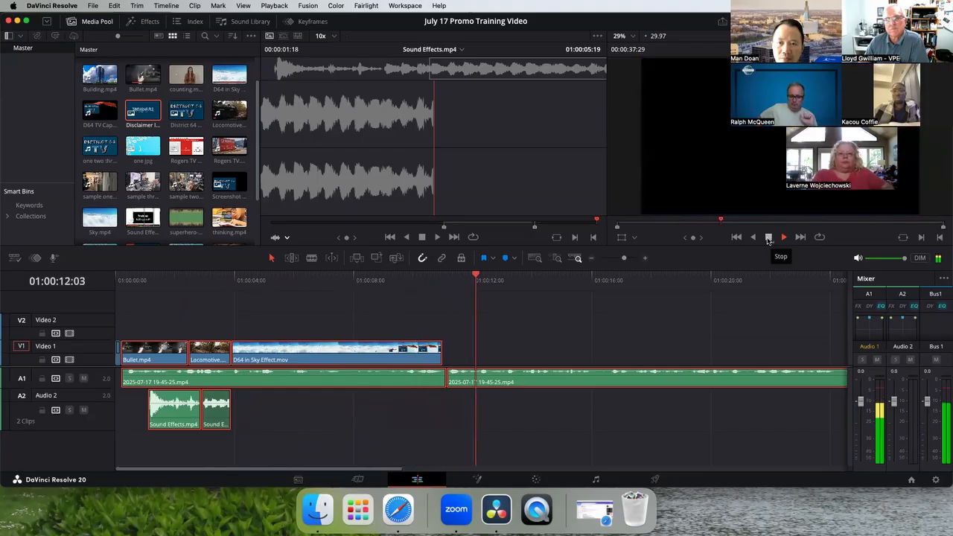
# Step: Stop playback and place District 64 TV Image.png on Video 1 directly after the D64 in Sky Effect.mov clip
pyautogui.click(769, 237)
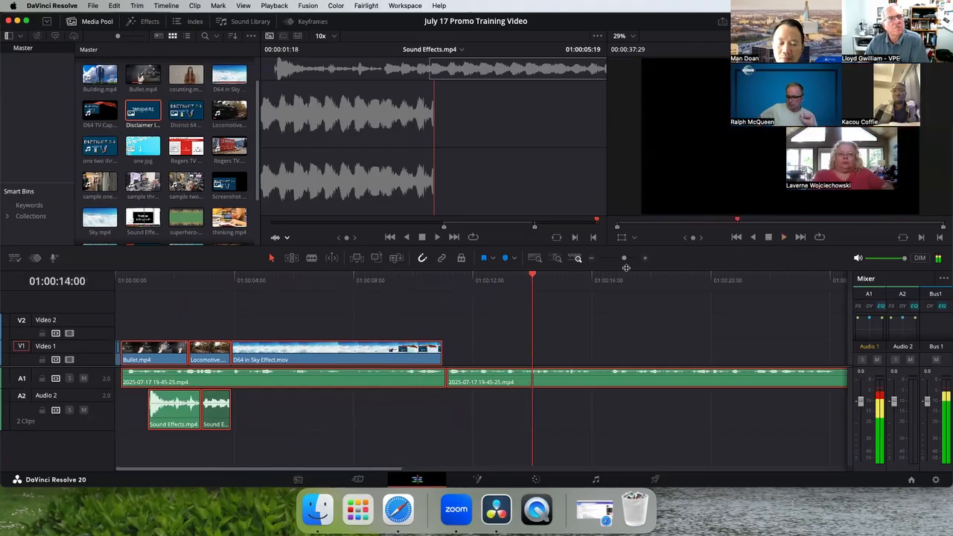
pyautogui.click(187, 112)
pyautogui.moveTo(187, 112); pyautogui.dragTo(449, 364)
pyautogui.click(379, 277)
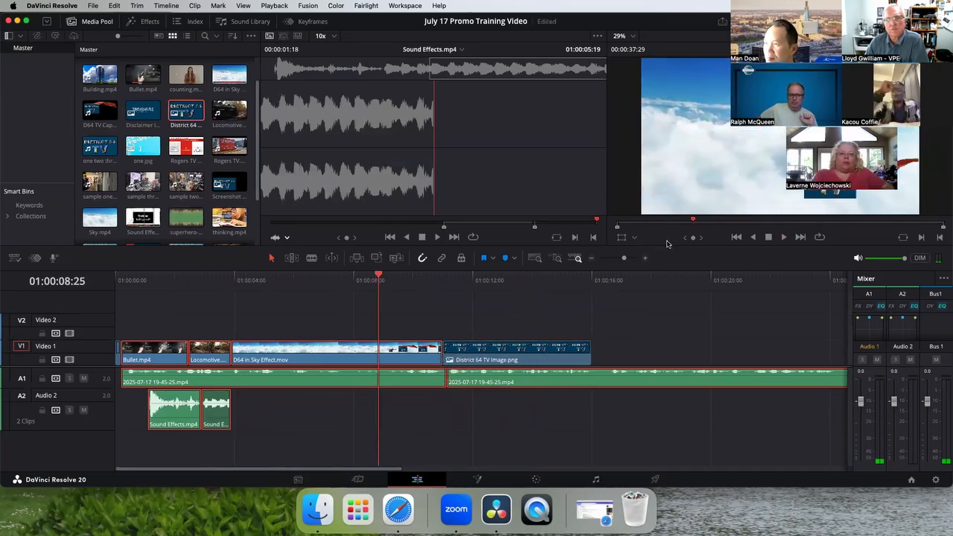
# Step: Play from 01:00:08:25 across the new image and shorten the District 64 TV Image.png clip to end at about 01:00:13:25
pyautogui.click(788, 237)
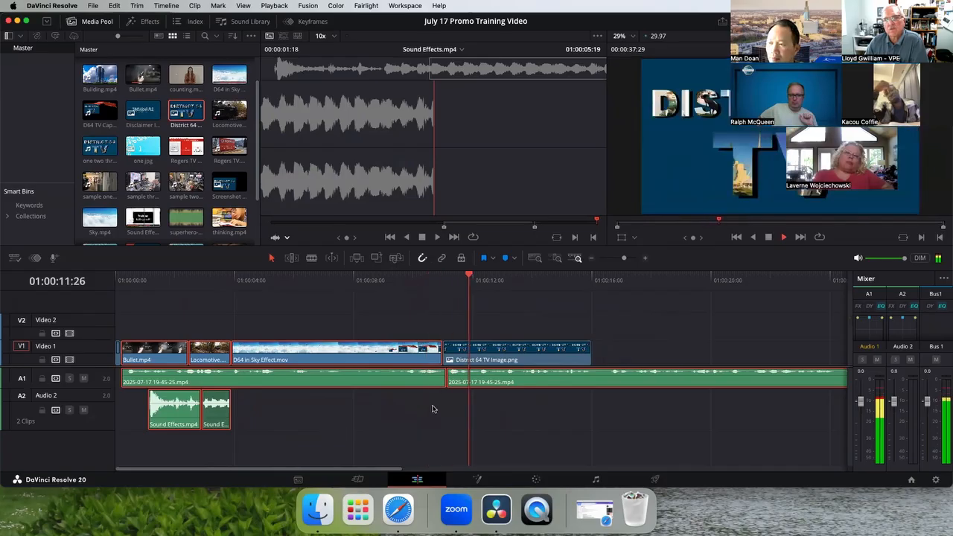
pyautogui.press('space')
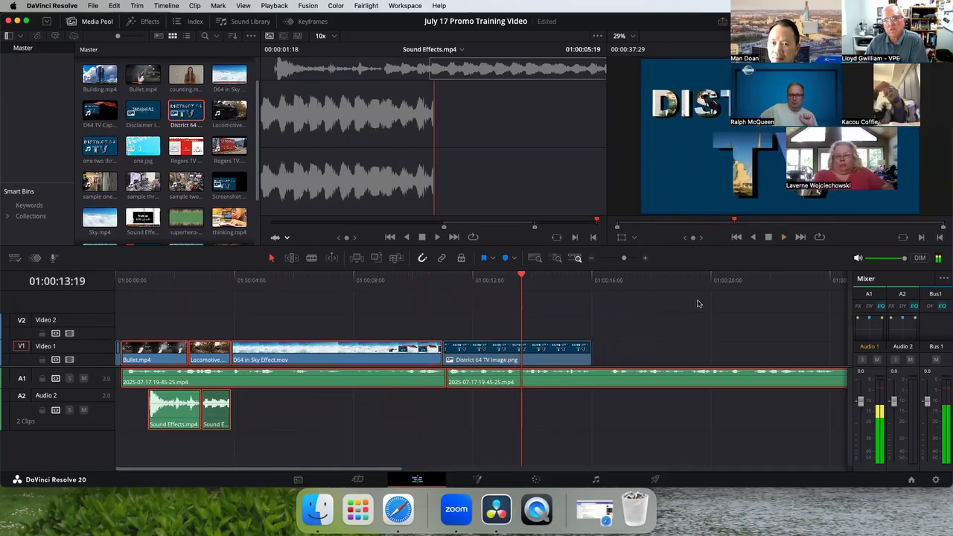
pyautogui.click(589, 355)
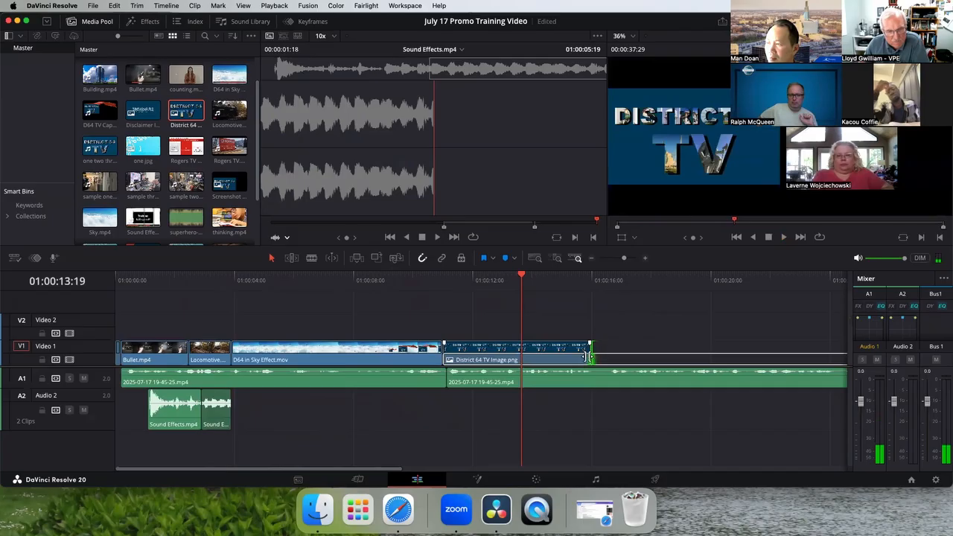
pyautogui.moveTo(589, 354); pyautogui.dragTo(526, 356)
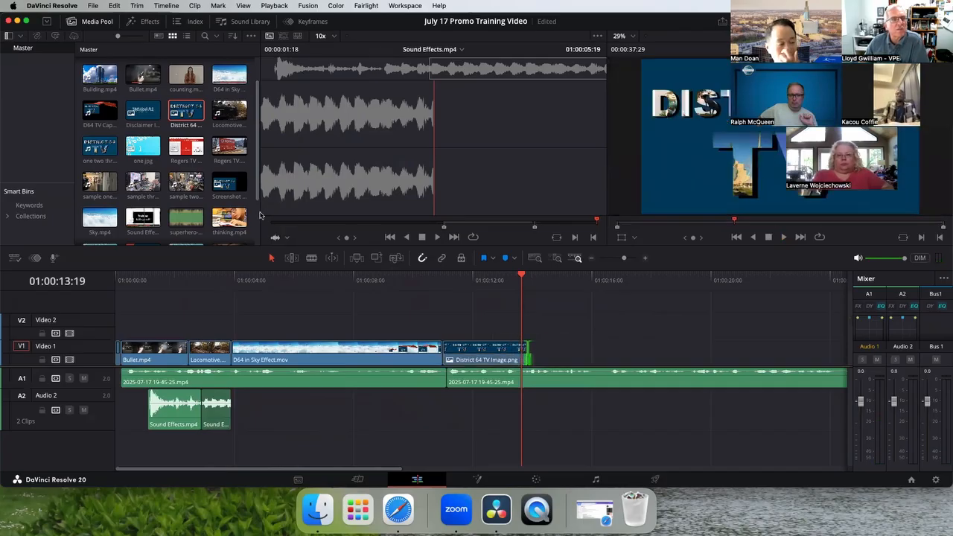
# Step: Load Rogers TV.mp4 in the source viewer and mark its in point at about 00:00:02:18 and out point at 00:00:04:03
pyautogui.moveTo(229, 146); pyautogui.dragTo(365, 121)
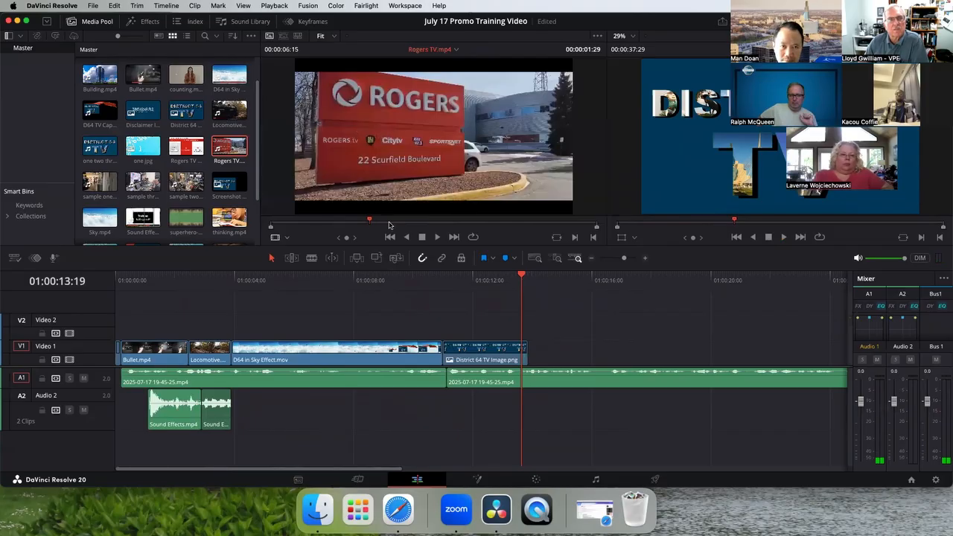
pyautogui.moveTo(365, 221); pyautogui.dragTo(331, 222)
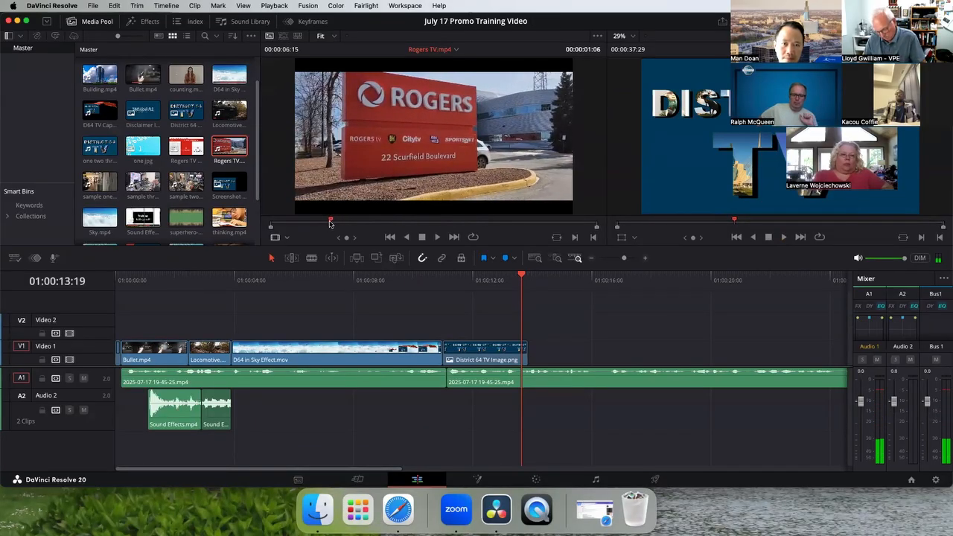
pyautogui.press('i')
pyautogui.moveTo(332, 222); pyautogui.dragTo(465, 222)
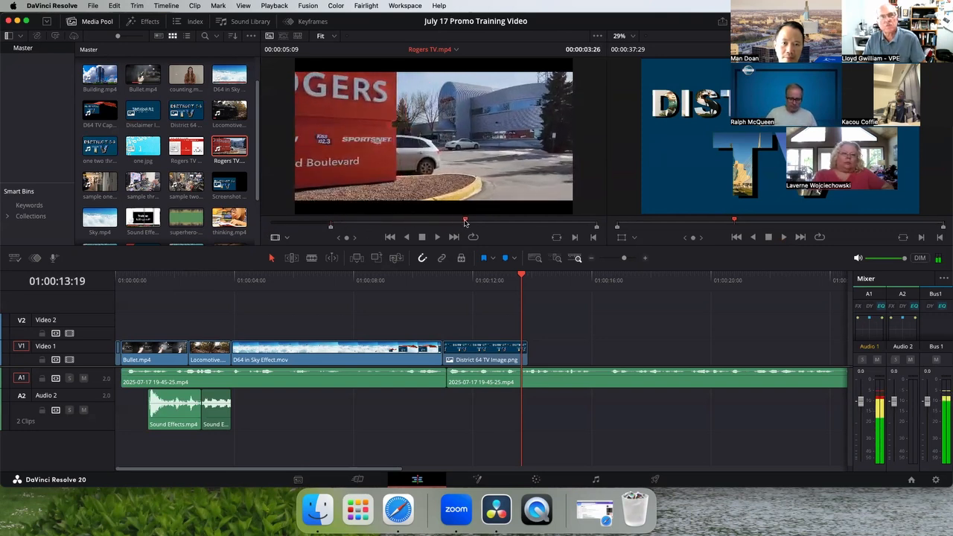
pyautogui.moveTo(331, 222)
pyautogui.mouseDown()
pyautogui.moveTo(402, 222)
pyautogui.moveTo(384, 222)
pyautogui.mouseUp()
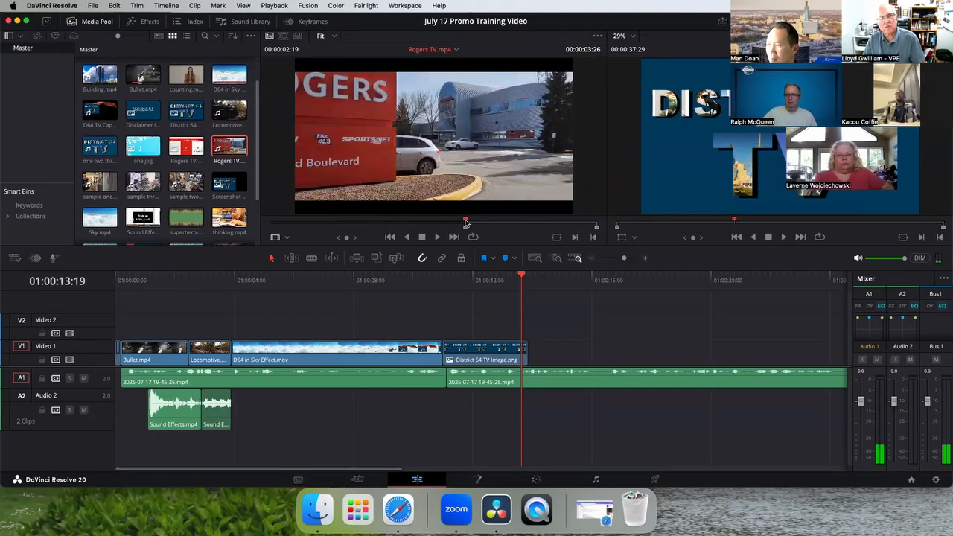
pyautogui.moveTo(466, 222)
pyautogui.mouseDown()
pyautogui.moveTo(395, 222)
pyautogui.moveTo(477, 222)
pyautogui.mouseUp()
pyautogui.press('i')
pyautogui.press('o')
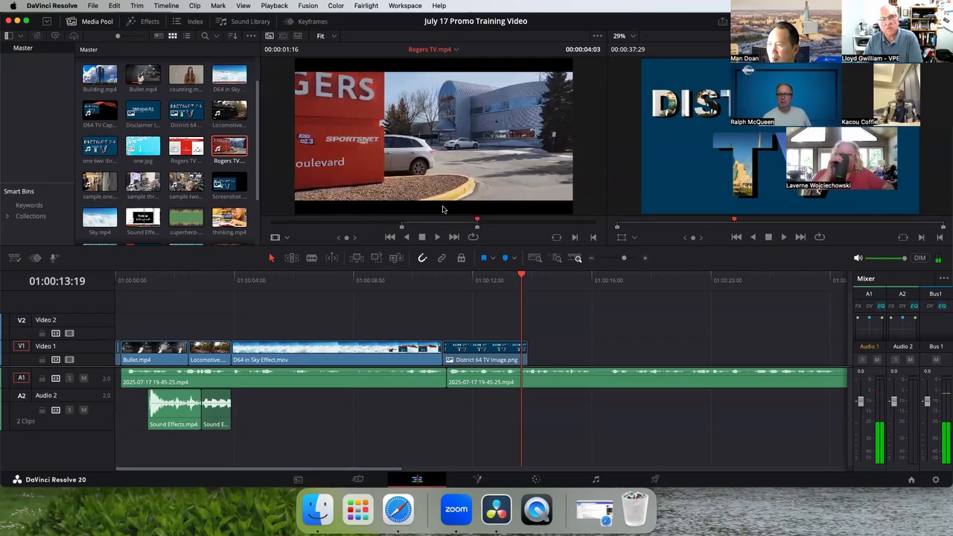
# Step: Place the marked Rogers TV.mp4 section on Video 1 after the District 64 TV image and play from 01:00:12:03
pyautogui.moveTo(419, 205); pyautogui.dragTo(537, 359)
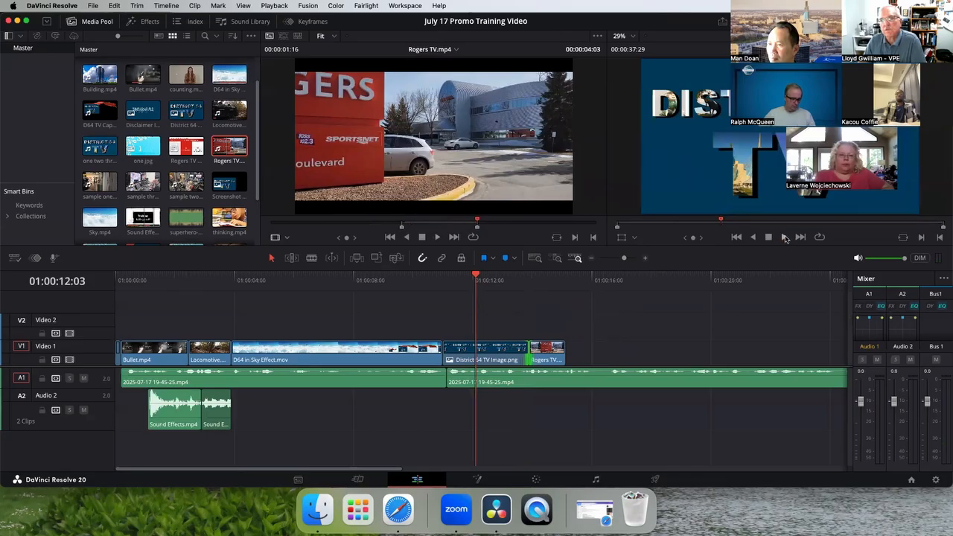
pyautogui.click(786, 237)
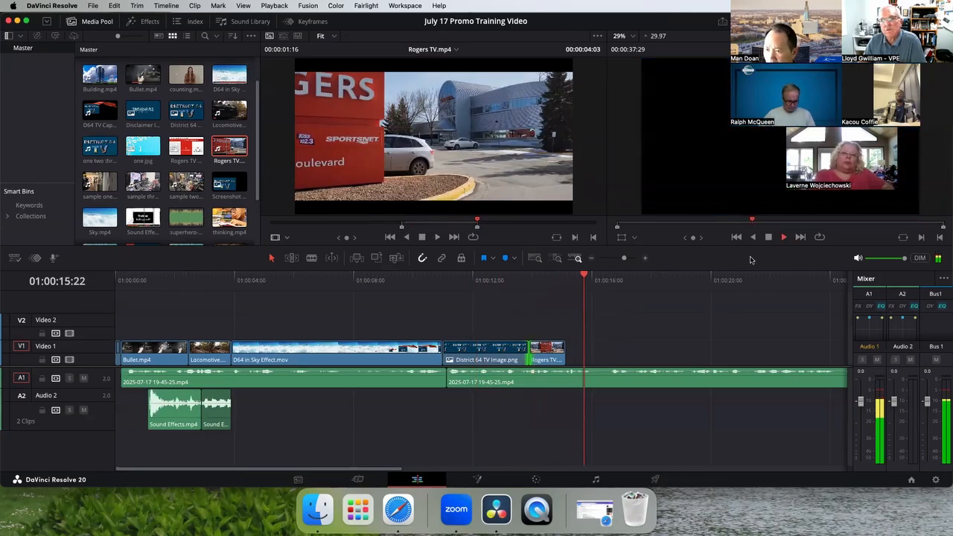
pyautogui.click(784, 237)
# Step: Make the Rogers TV.mp4 clip span about 01:00:15:21 to 01:00:17:20, extend the District 64 TV image to about 01:00:15:12, and play from 01:00:14:06
pyautogui.moveTo(557, 352); pyautogui.dragTo(642, 352)
pyautogui.moveTo(529, 352); pyautogui.dragTo(575, 353)
pyautogui.click(538, 281)
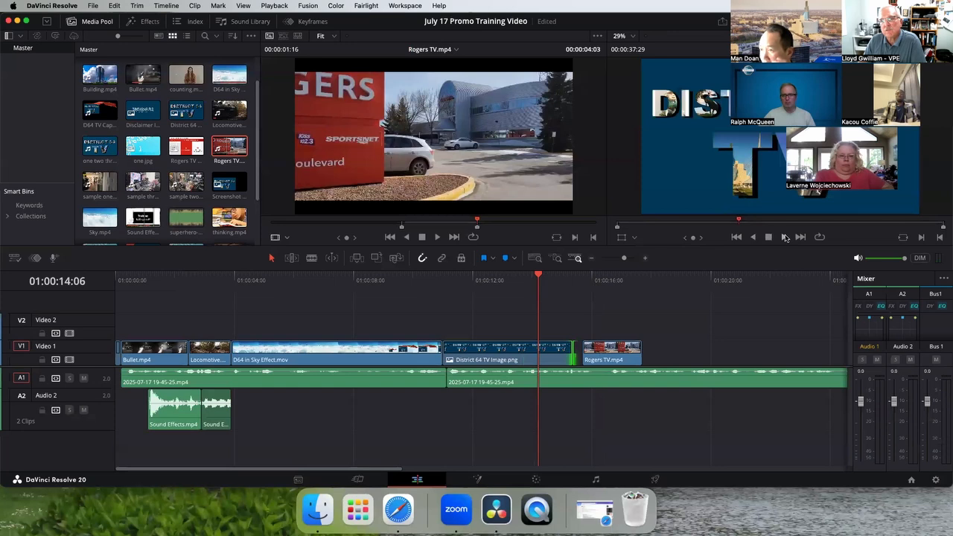
pyautogui.click(784, 236)
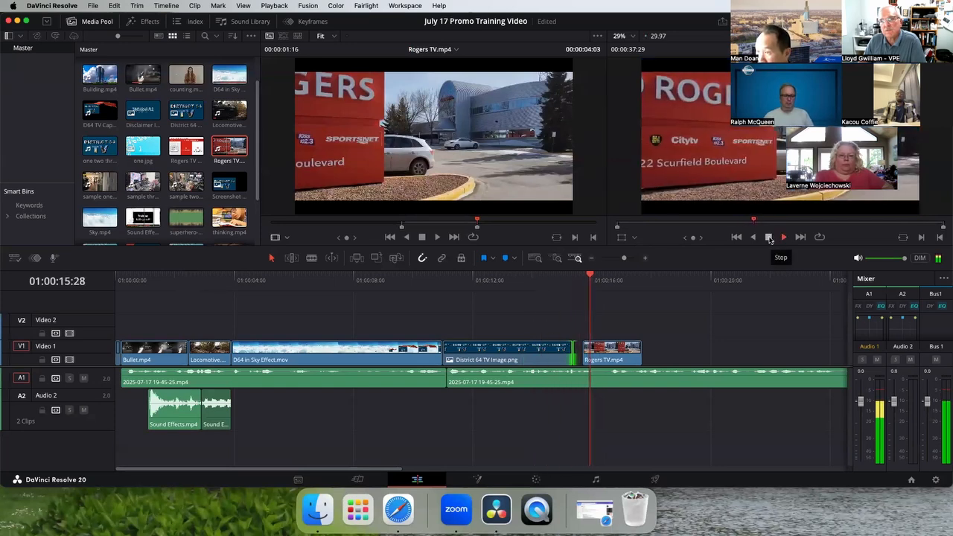
# Step: Shift the Rogers TV.mp4 clip to start at about 01:00:16:10 and extend the District 64 TV image to meet it
pyautogui.click(610, 357)
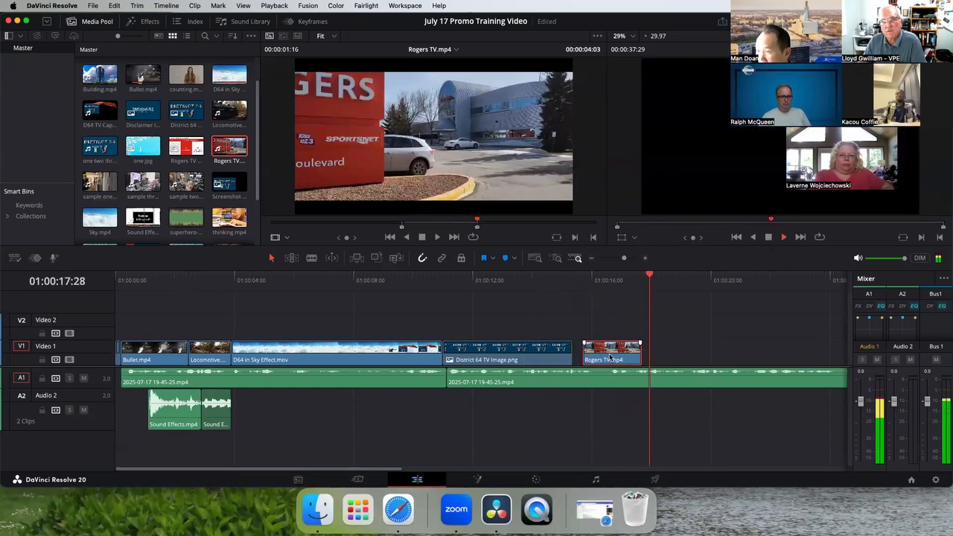
pyautogui.moveTo(610, 358); pyautogui.dragTo(641, 358)
pyautogui.press('space')
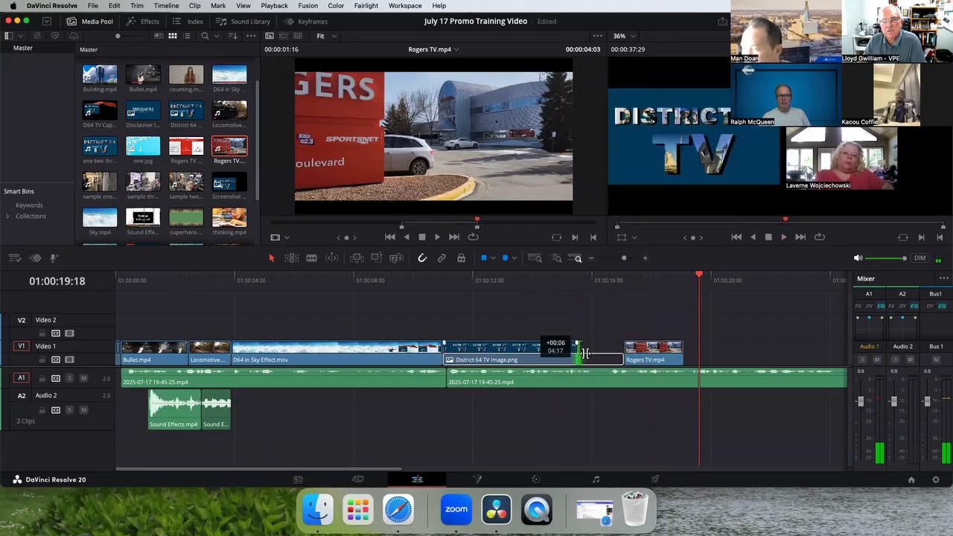
pyautogui.moveTo(572, 351); pyautogui.dragTo(622, 356)
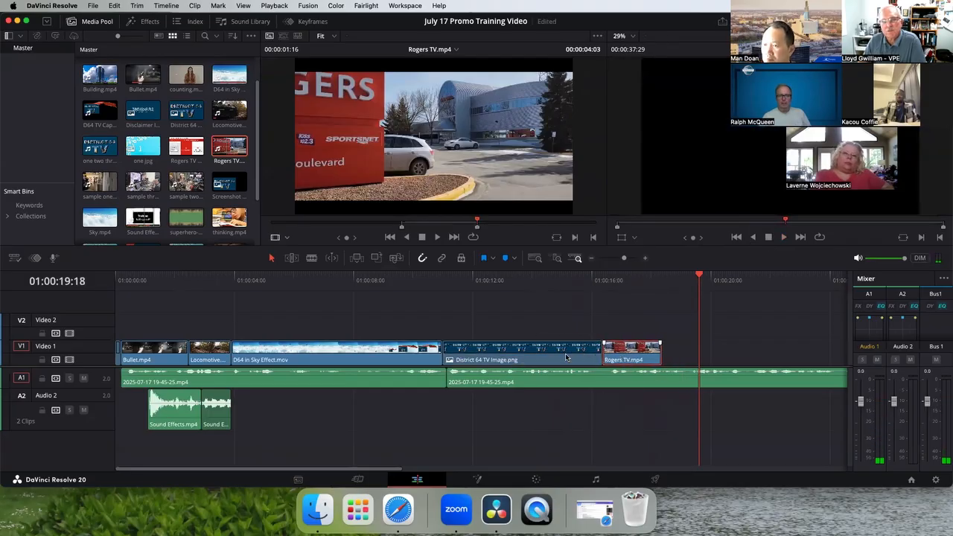
# Step: Replay the narration under the District 64 TV image between about 01:00:12:17 and 01:00:16:10 to locate the section needing a cut
pyautogui.click(519, 282)
pyautogui.moveTo(479, 285)
pyautogui.mouseDown()
pyautogui.moveTo(567, 283)
pyautogui.moveTo(495, 288)
pyautogui.mouseUp()
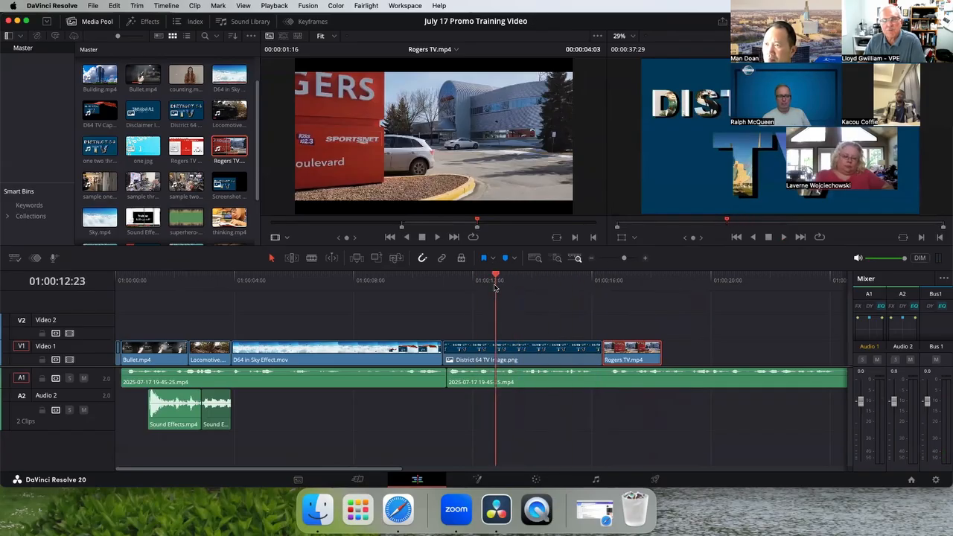
pyautogui.click(784, 237)
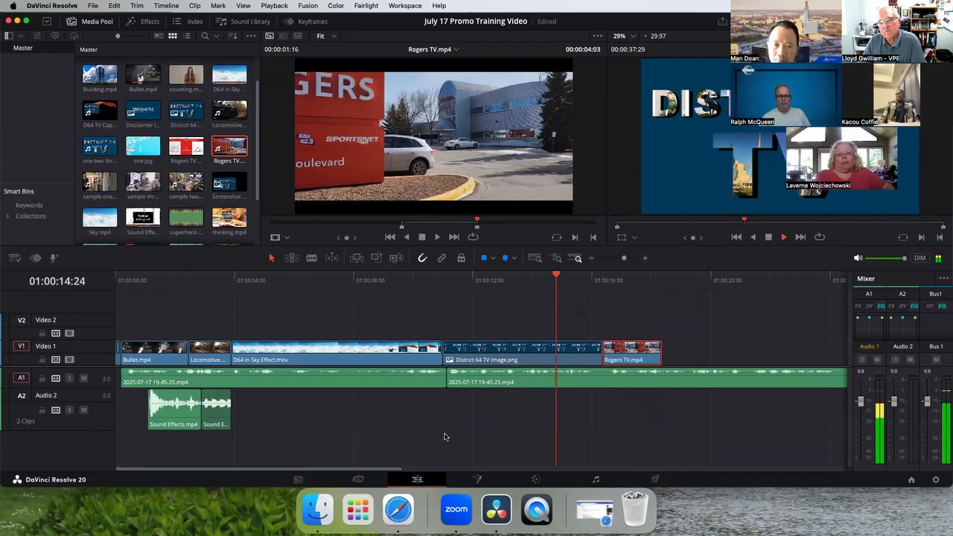
pyautogui.click(770, 238)
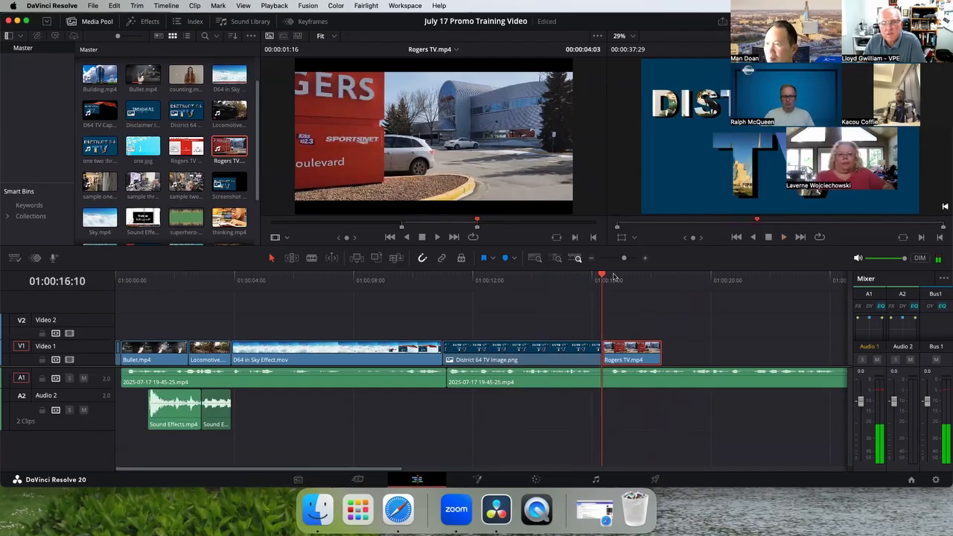
pyautogui.moveTo(571, 284); pyautogui.dragTo(507, 284)
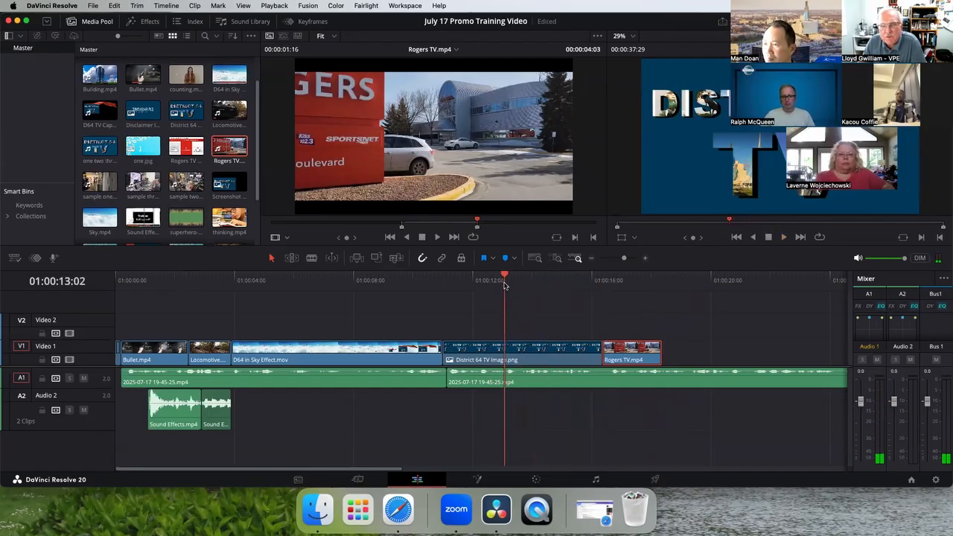
pyautogui.click(785, 239)
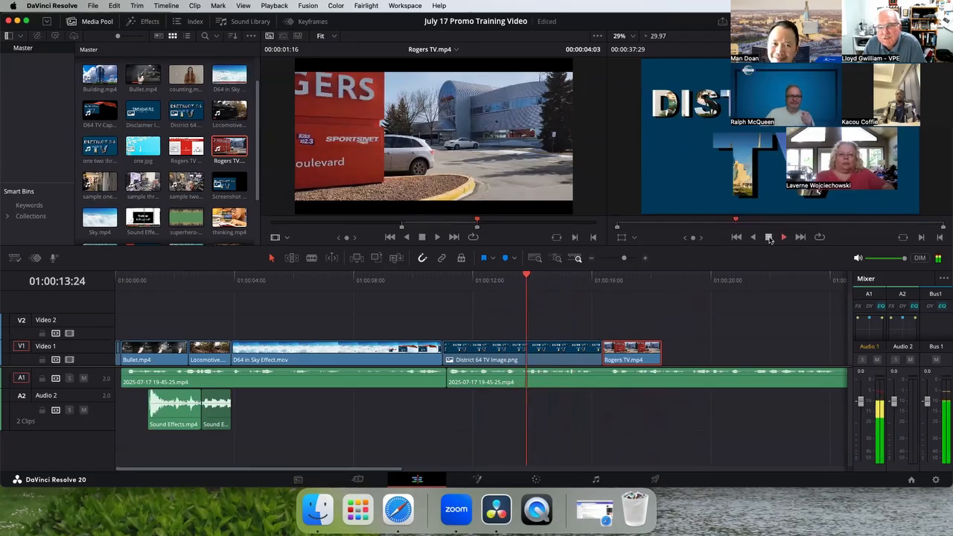
pyautogui.click(769, 238)
pyautogui.moveTo(531, 289); pyautogui.dragTo(490, 288)
pyautogui.click(785, 238)
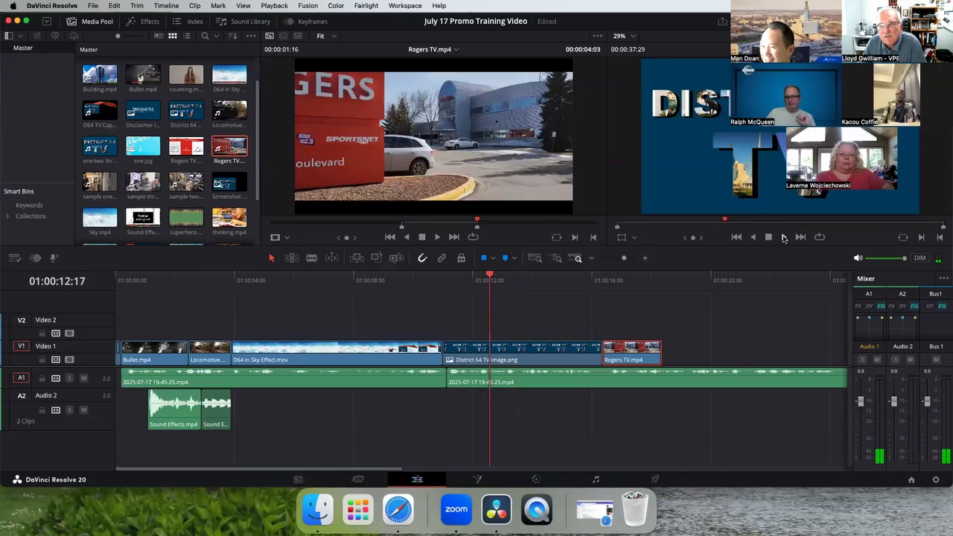
pyautogui.click(784, 237)
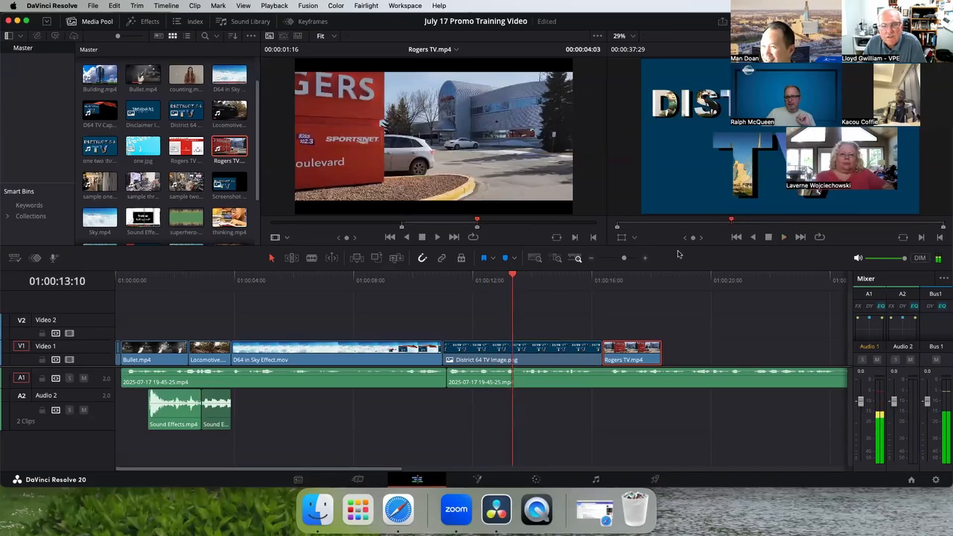
pyautogui.moveTo(514, 278); pyautogui.dragTo(503, 280)
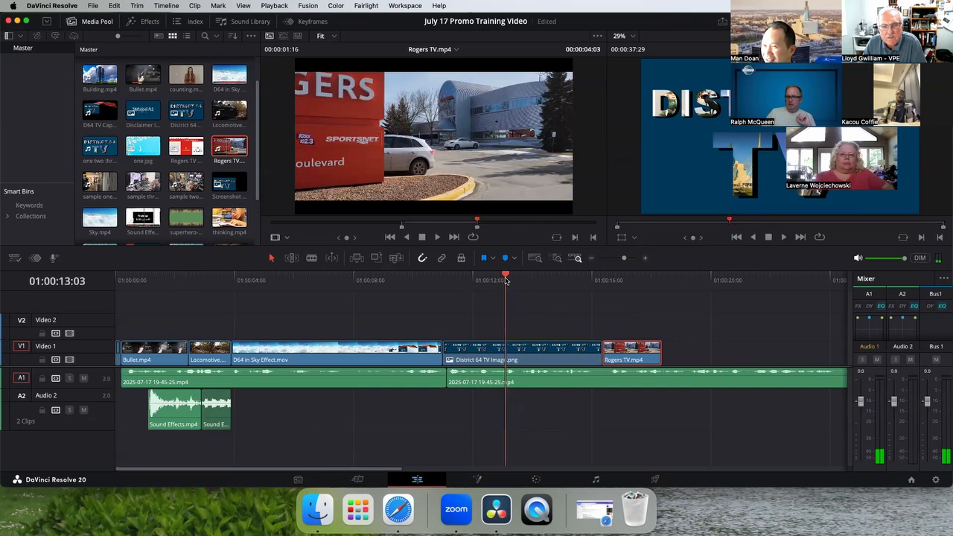
# Step: Enlarge the Audio 1 track to show the narration waveform in detail and listen from 01:00:12:17 to about 01:00:14:02
pyautogui.click(647, 258)
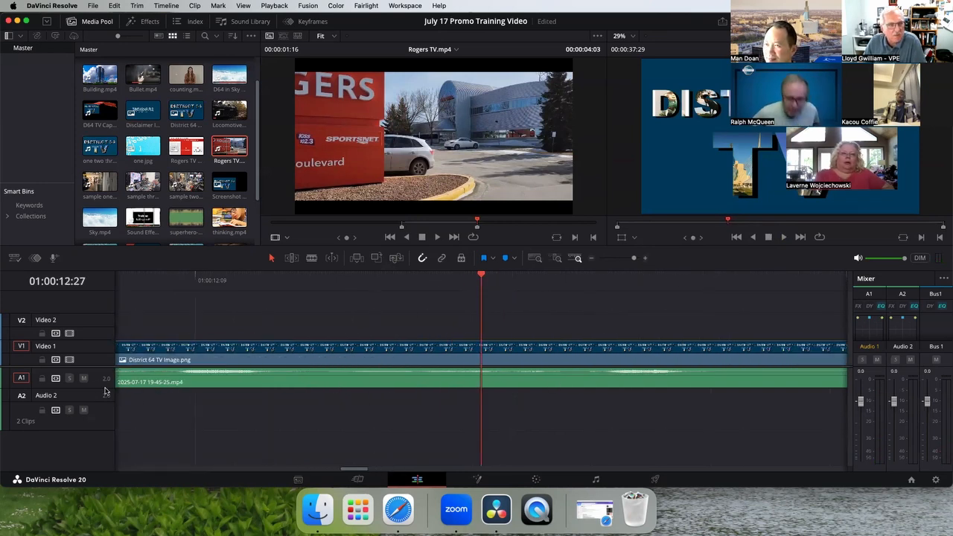
pyautogui.moveTo(105, 391); pyautogui.dragTo(105, 468)
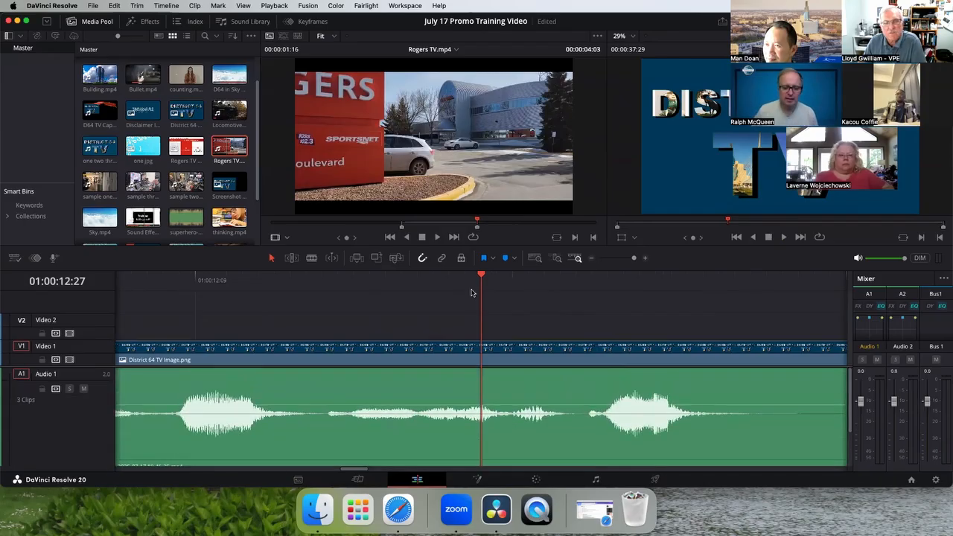
pyautogui.moveTo(477, 276); pyautogui.dragTo(322, 283)
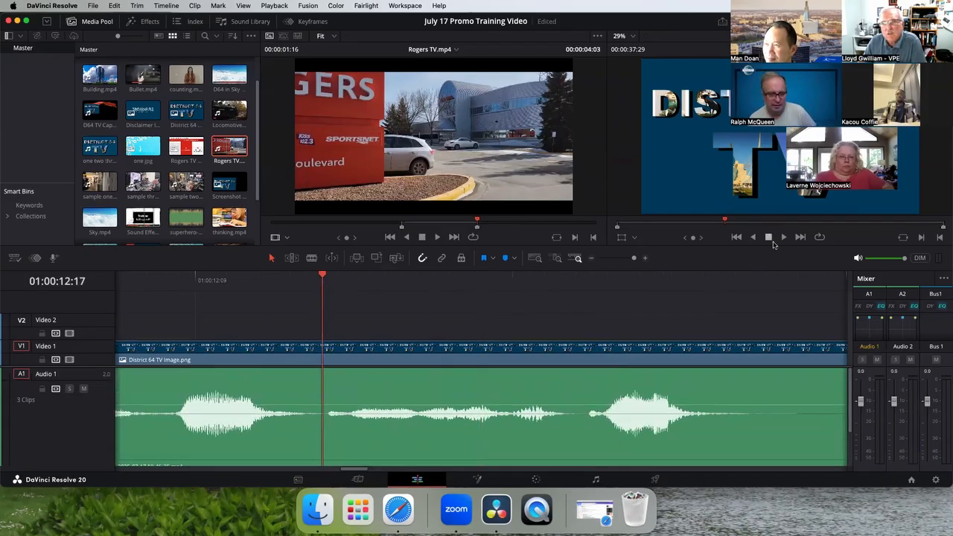
pyautogui.click(771, 238)
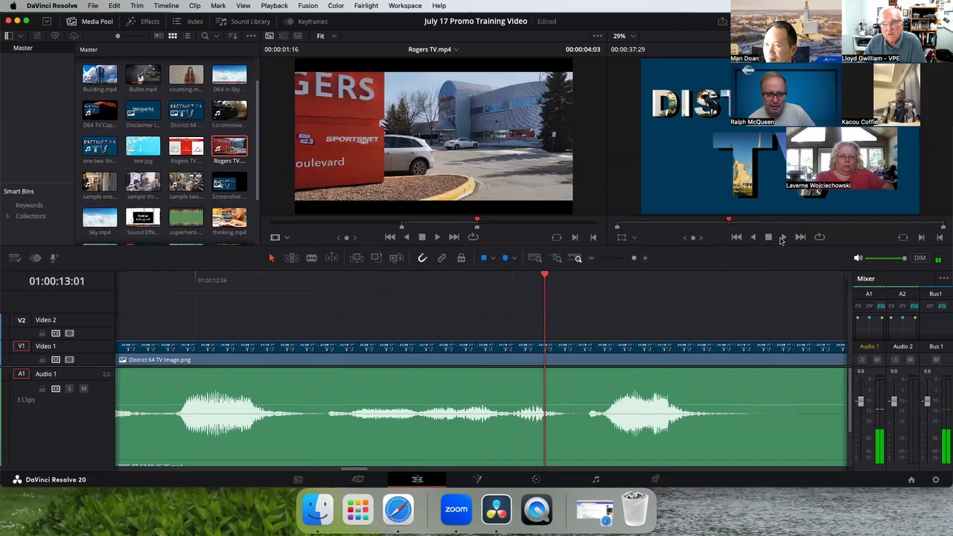
pyautogui.click(767, 237)
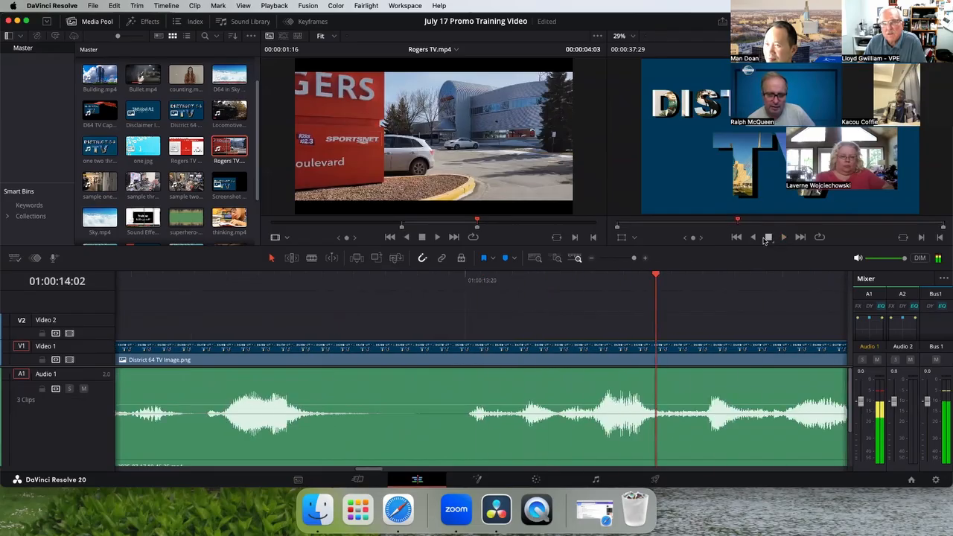
# Step: Split the Audio 1 narration clip at 01:00:13:03 and at about 01:00:13:18
pyautogui.click(196, 284)
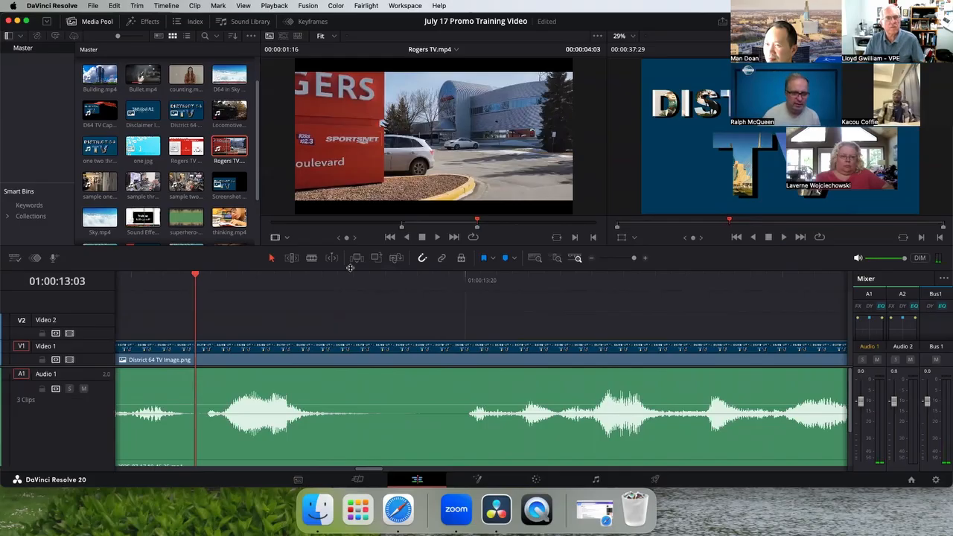
pyautogui.click(311, 257)
pyautogui.click(197, 417)
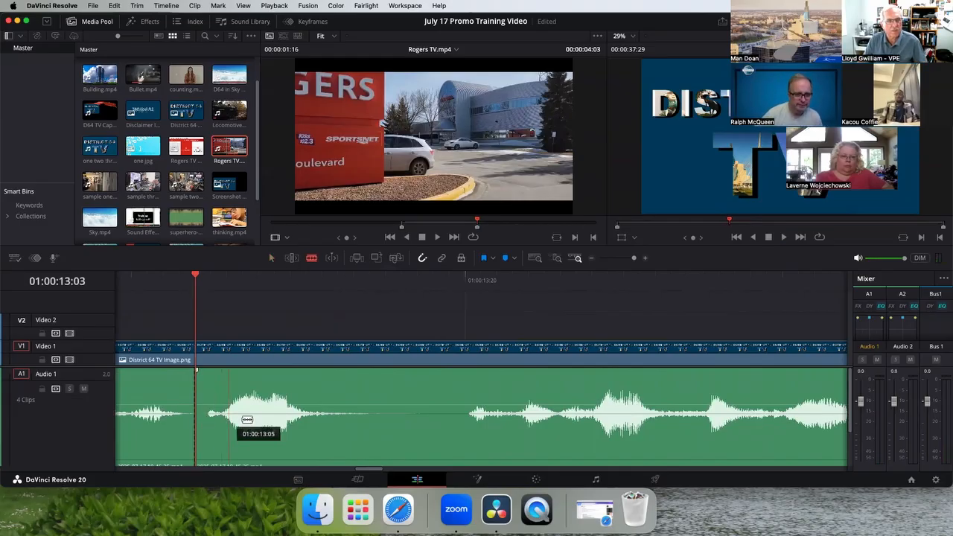
pyautogui.click(438, 414)
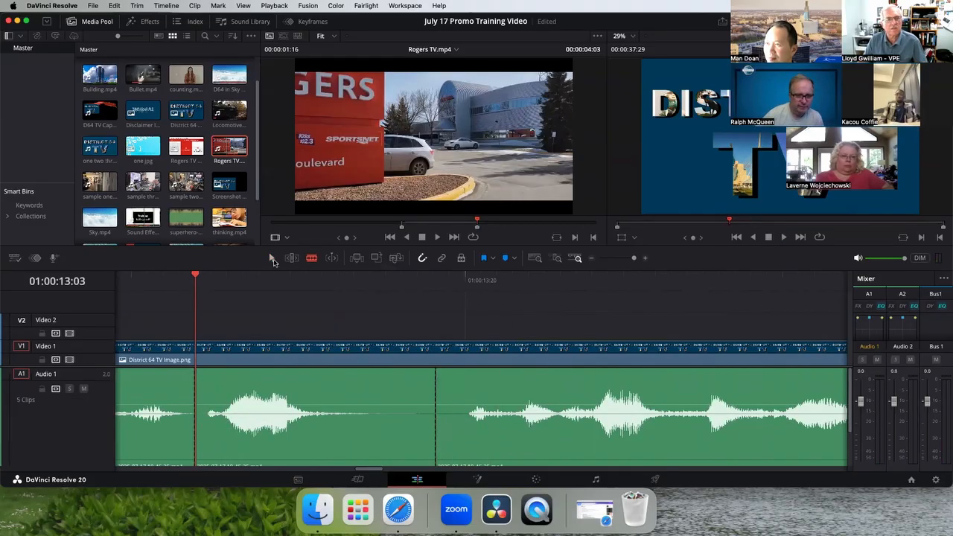
# Step: Delete the Audio 1 narration piece between the two splits and move the following narration clip back to start at 01:00:13:03
pyautogui.rightClick(333, 403)
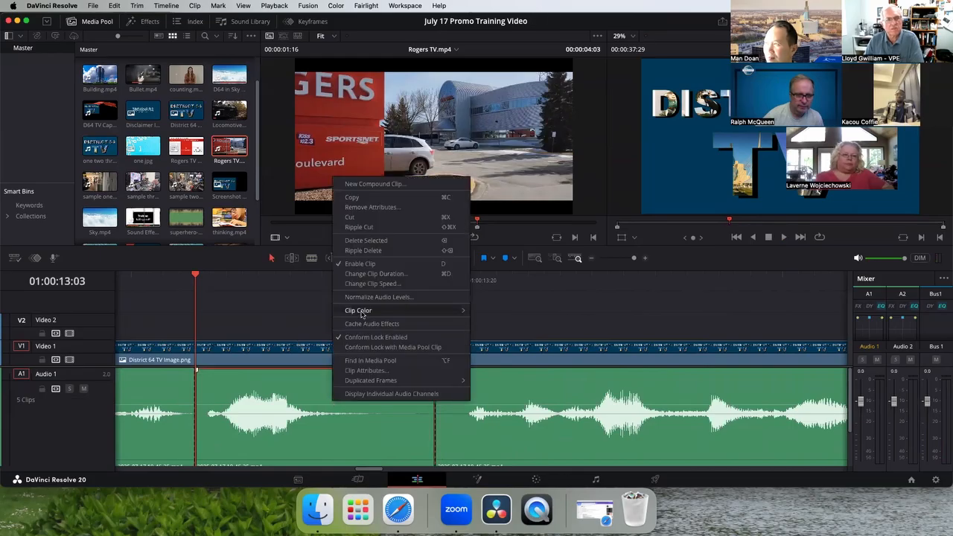
pyautogui.click(365, 241)
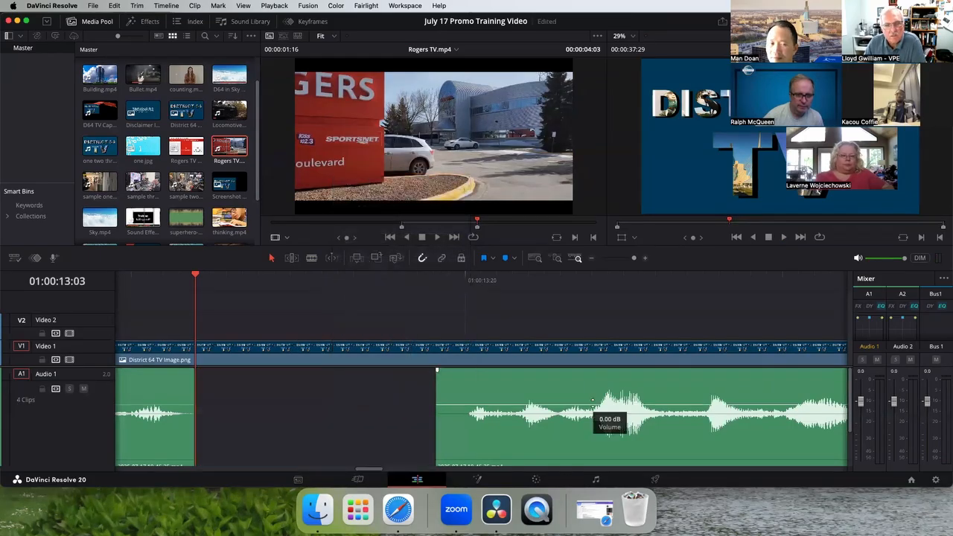
pyautogui.moveTo(593, 400); pyautogui.dragTo(297, 388)
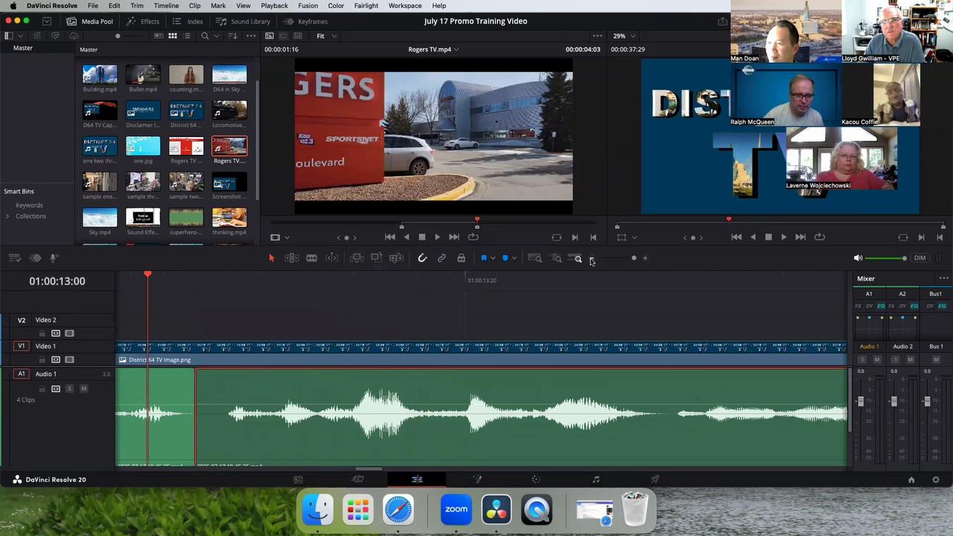
# Step: Play the narration across the closed cut from 01:00:10:03 to about 01:00:14:03 to check how it sounds
pyautogui.click(592, 260)
pyautogui.click(592, 260)
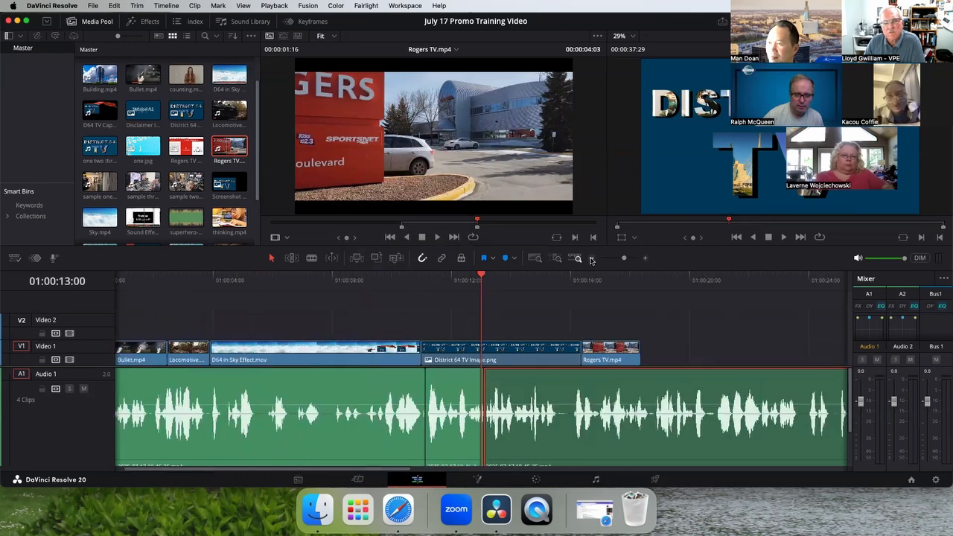
pyautogui.click(395, 282)
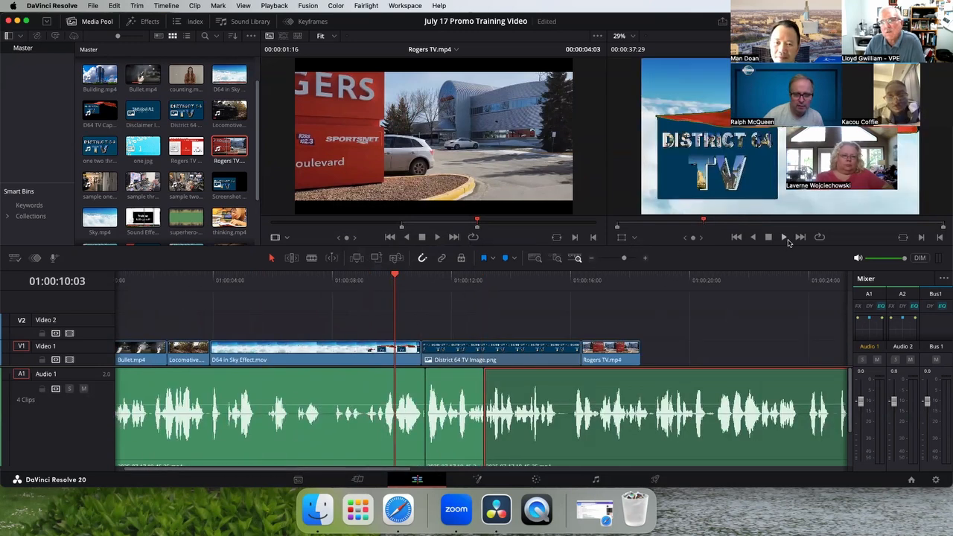
pyautogui.click(785, 237)
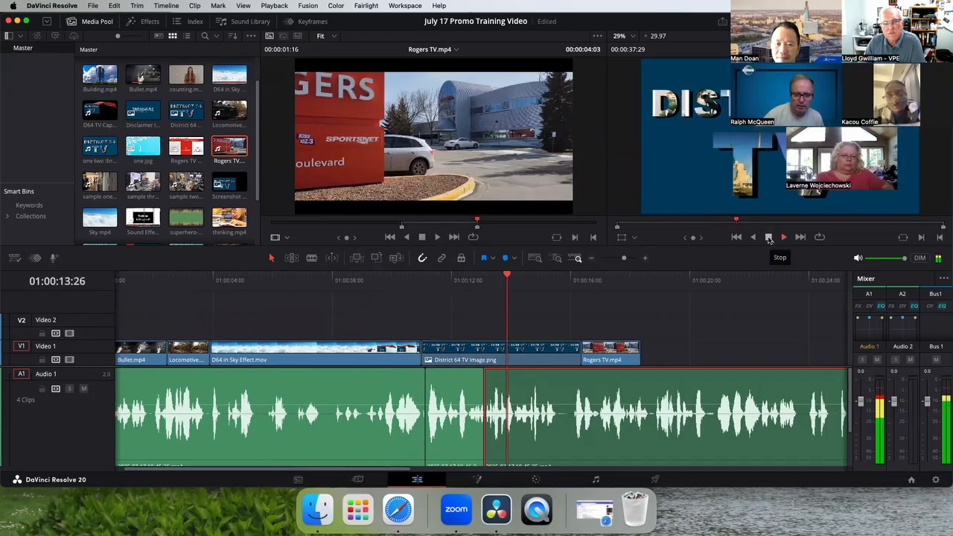
pyautogui.click(770, 238)
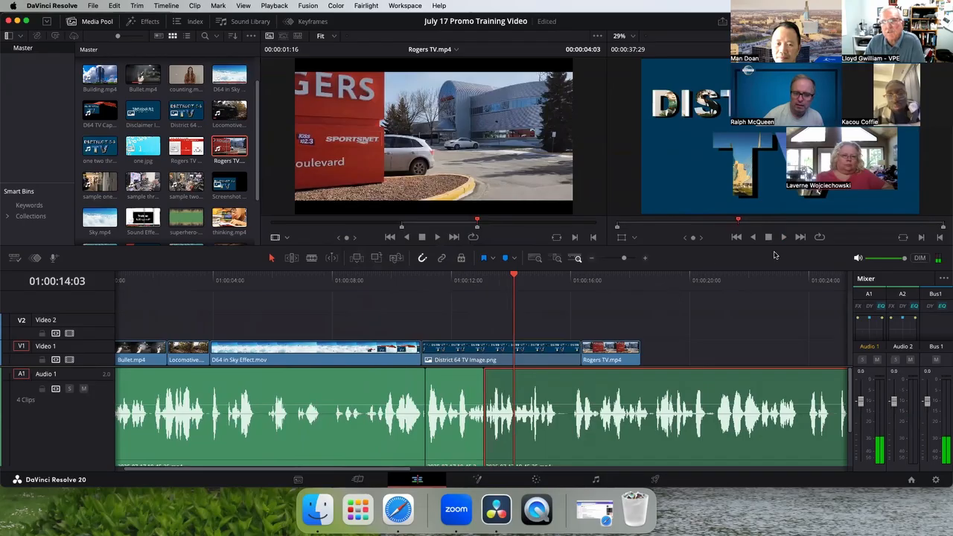
# Step: Trim the end of the narration clip before the cut to about 01:00:13:00, move the following clip against it and replay the cut
pyautogui.click(645, 259)
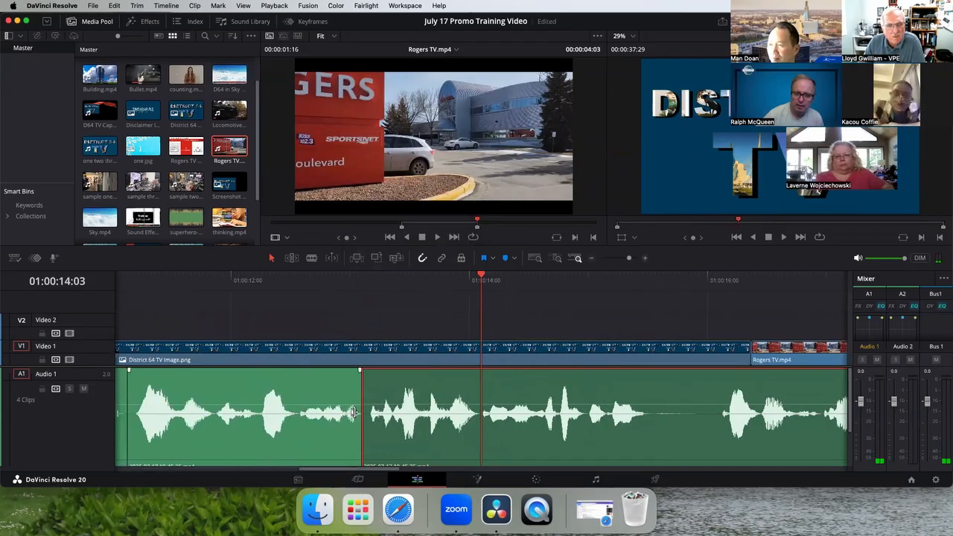
pyautogui.moveTo(356, 412); pyautogui.dragTo(349, 412)
pyautogui.moveTo(404, 383); pyautogui.dragTo(391, 385)
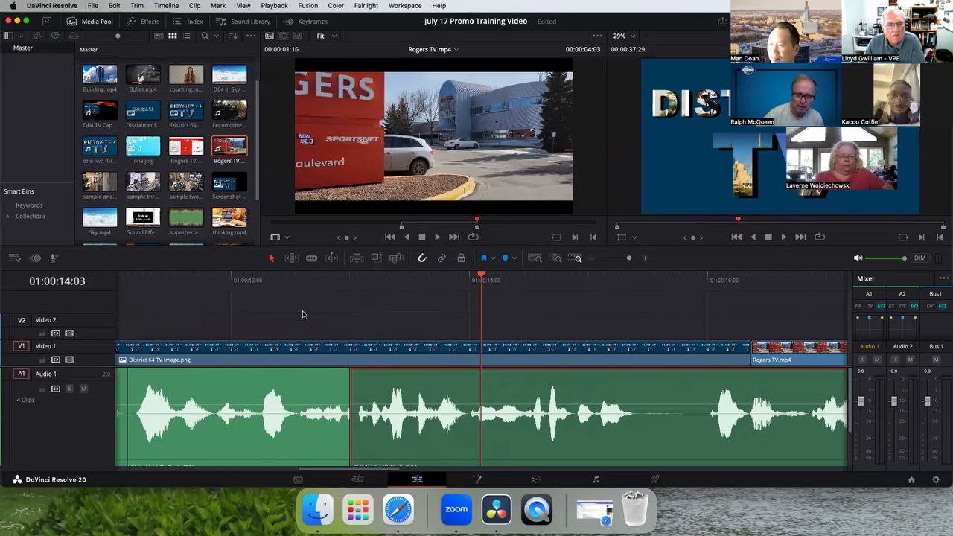
pyautogui.click(302, 281)
pyautogui.click(783, 237)
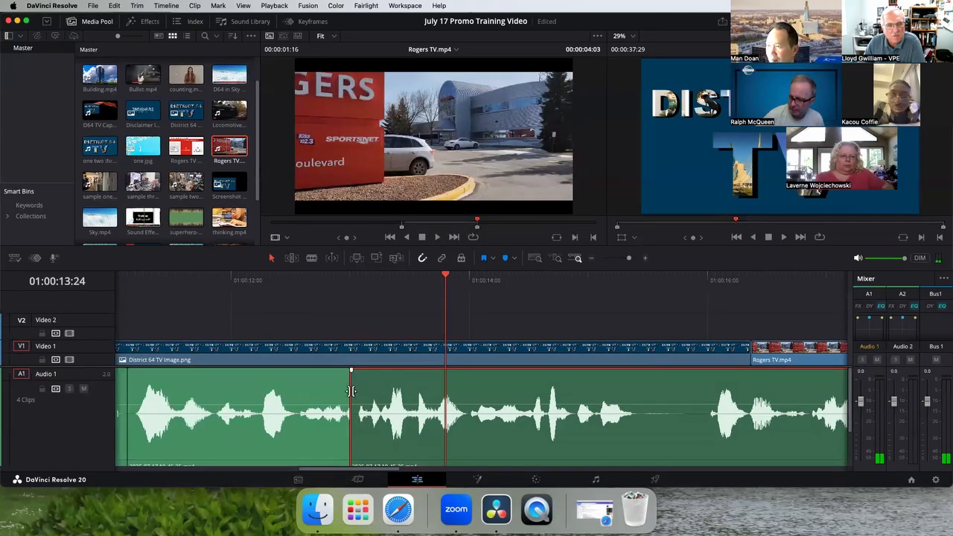
# Step: Undo the last narration shift, trim the clip before the gap to about 01:00:12:29 and rejoin the clips, replaying from 01:00:12:21
pyautogui.press('super+z')
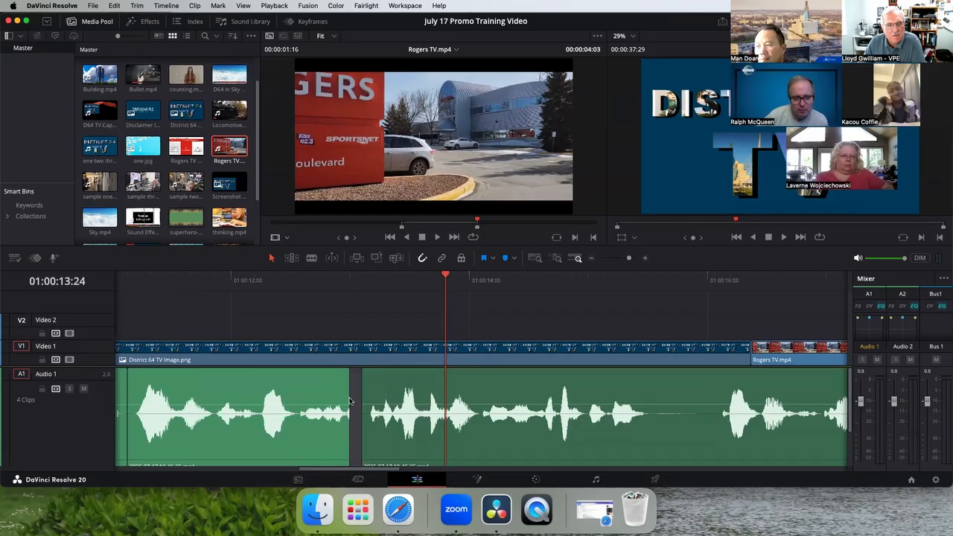
pyautogui.moveTo(348, 397); pyautogui.dragTo(357, 363)
pyautogui.click(314, 282)
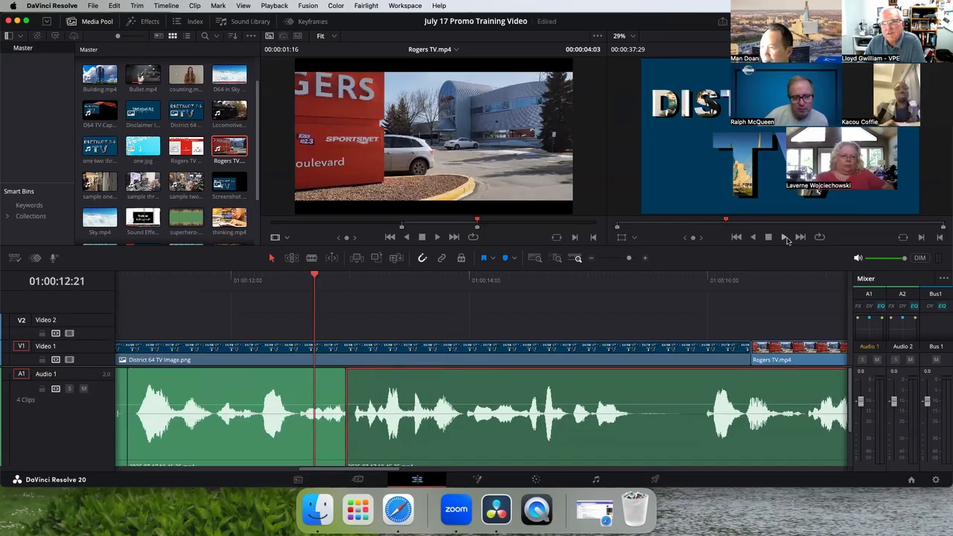
pyautogui.click(786, 237)
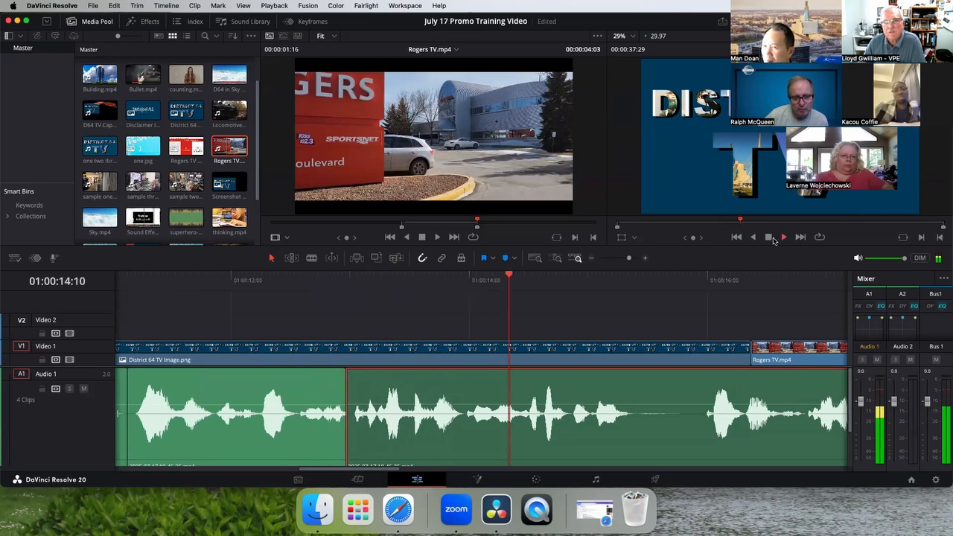
pyautogui.press('space')
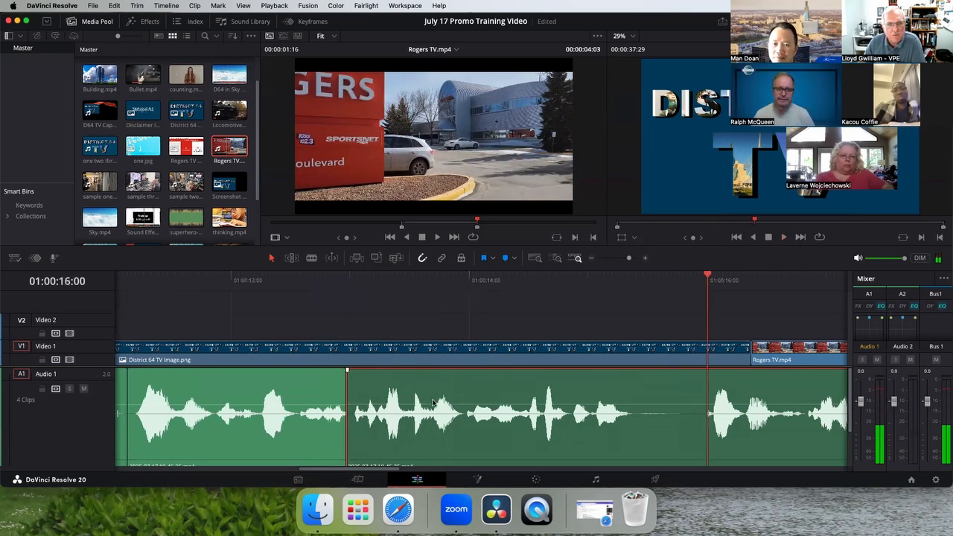
# Step: Trim the earlier narration clip to about 01:00:12:28 and move the following narration clip against its new end
pyautogui.moveTo(433, 403); pyautogui.dragTo(466, 404)
pyautogui.moveTo(348, 411); pyautogui.dragTo(342, 412)
pyautogui.moveTo(413, 391); pyautogui.dragTo(374, 390)
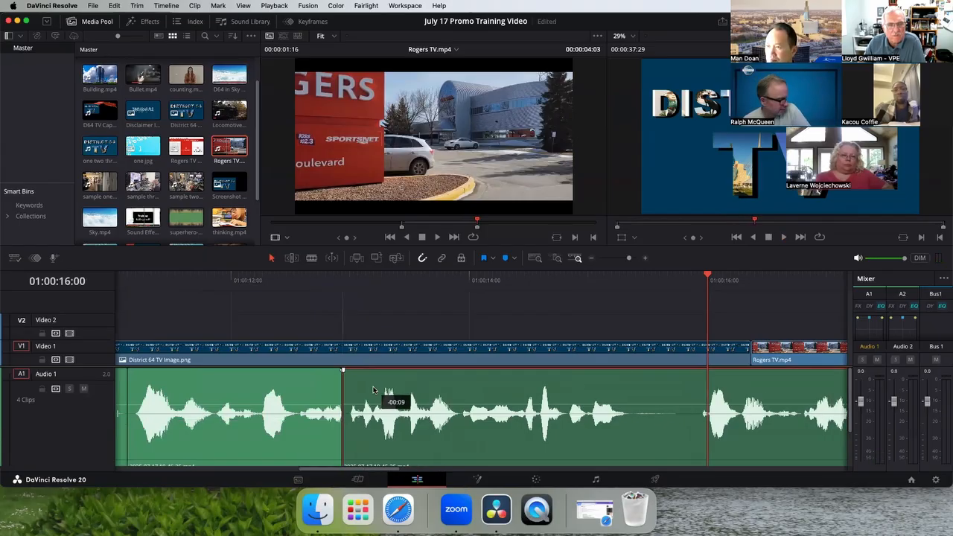
# Step: Replay the narration across the tightened cut from 01:00:12:11 to about 01:00:14:29
pyautogui.click(275, 290)
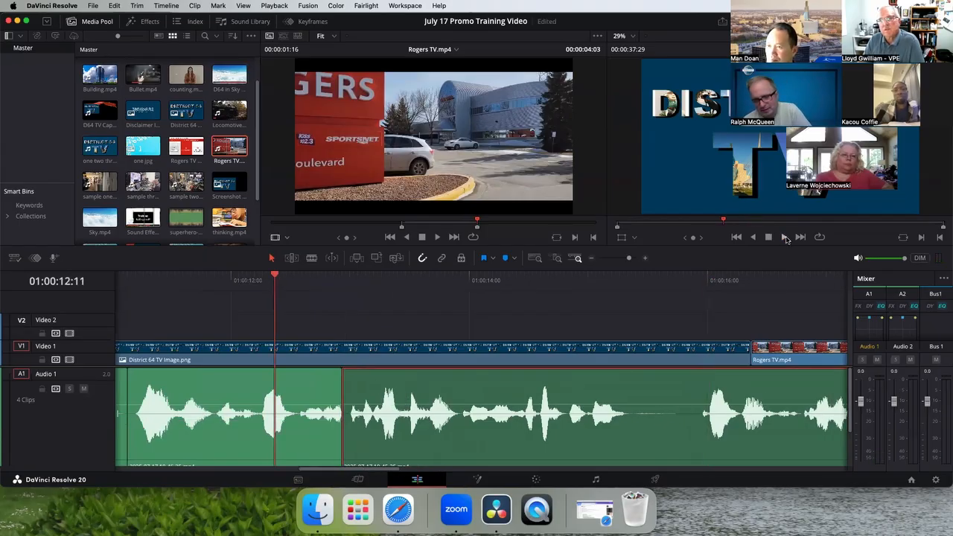
pyautogui.click(784, 237)
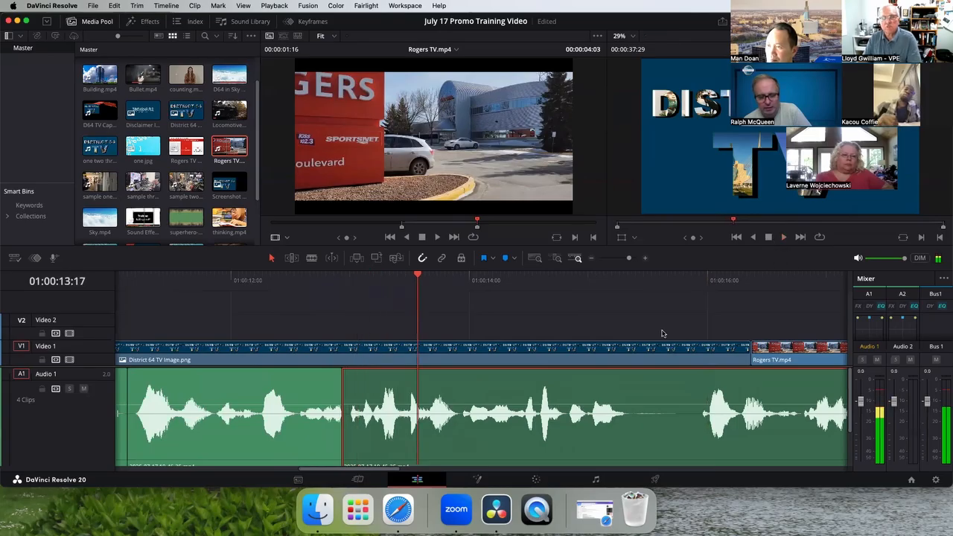
pyautogui.moveTo(597, 244); pyautogui.dragTo(786, 350)
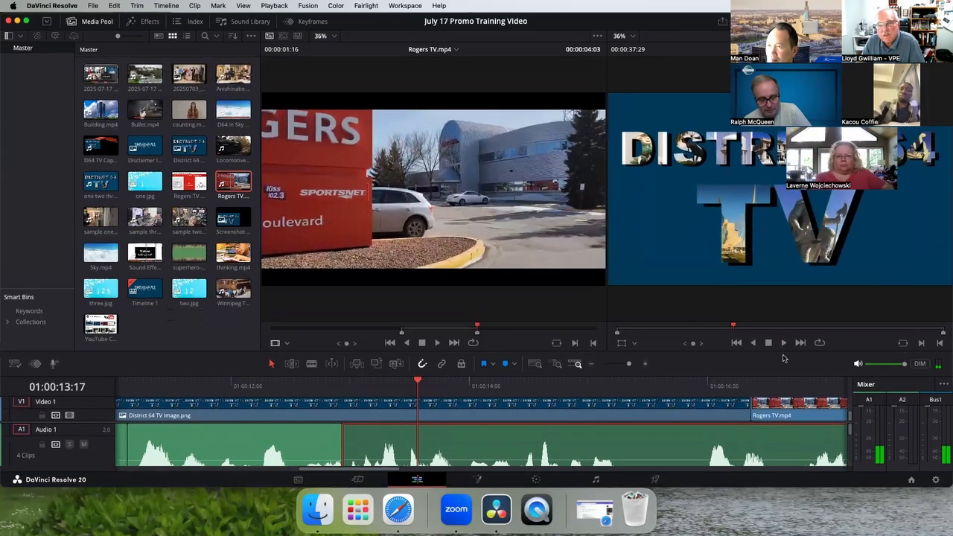
pyautogui.click(785, 343)
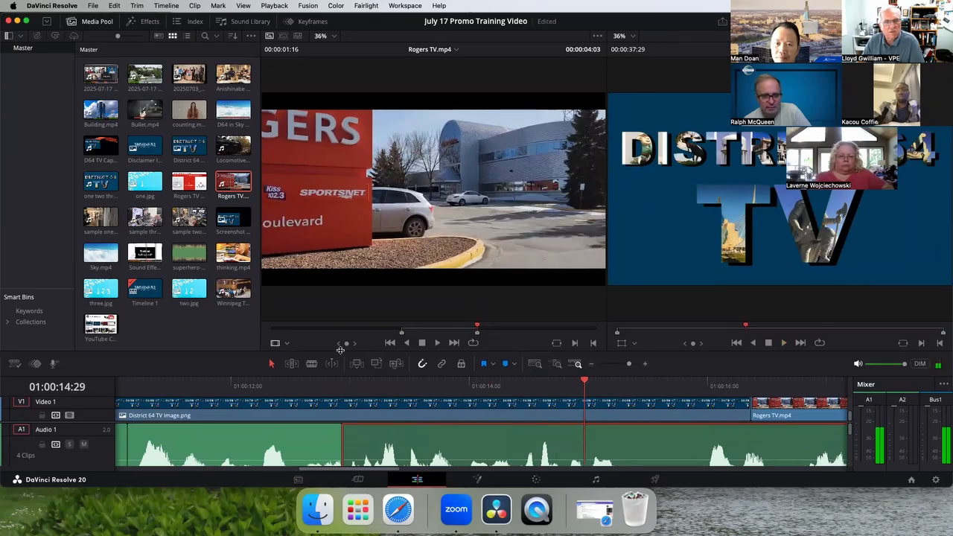
# Step: Enlarge the timeline area again and adjust the track heights, making Audio 1 shorter and Video 1 taller
pyautogui.moveTo(341, 350); pyautogui.dragTo(342, 245)
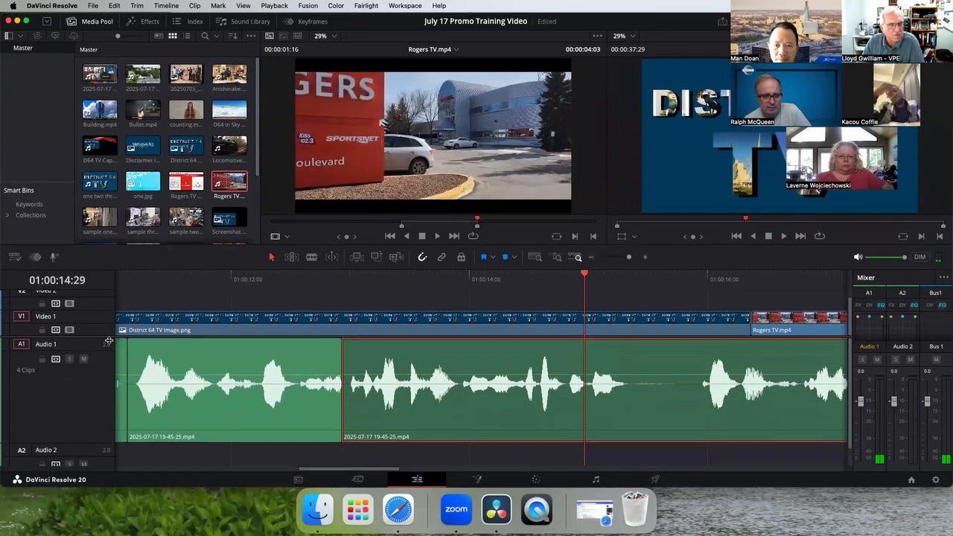
pyautogui.scroll(5, 109, 341)
pyautogui.scroll(-3, 85, 426)
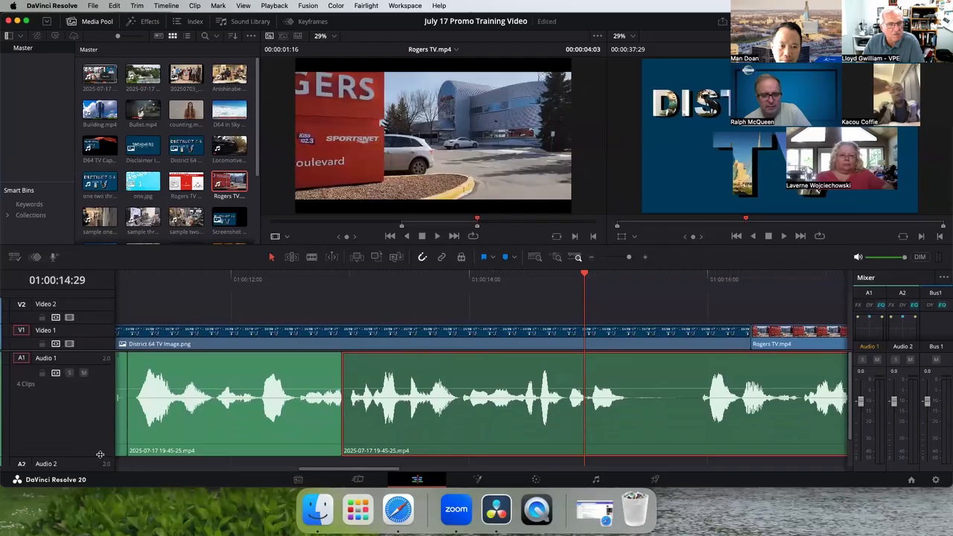
pyautogui.moveTo(102, 456); pyautogui.dragTo(104, 358)
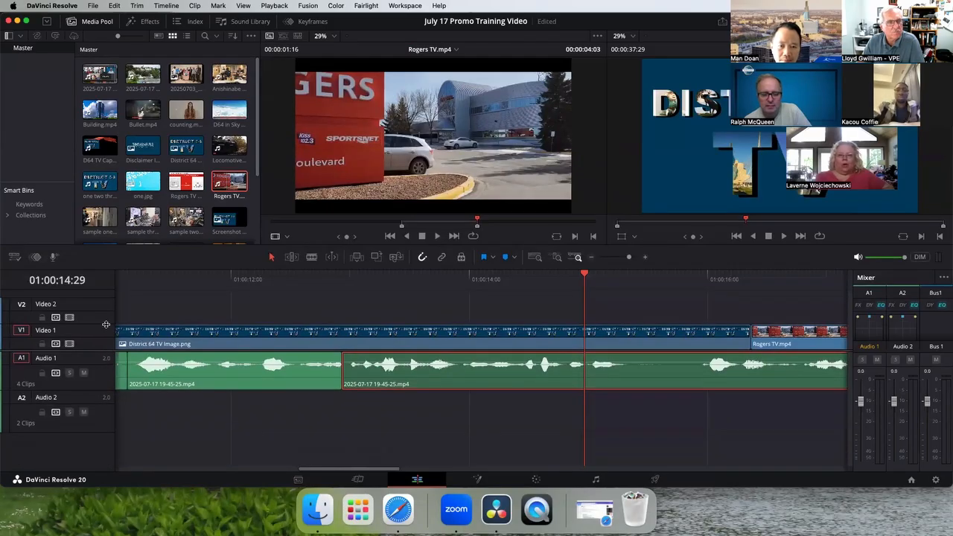
pyautogui.moveTo(105, 324); pyautogui.dragTo(105, 326)
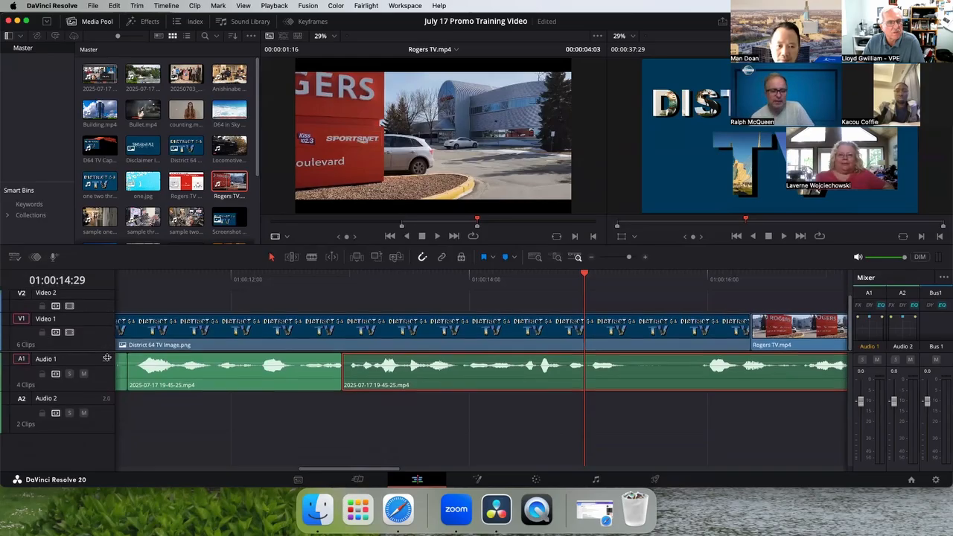
pyautogui.scroll(3, 126, 387)
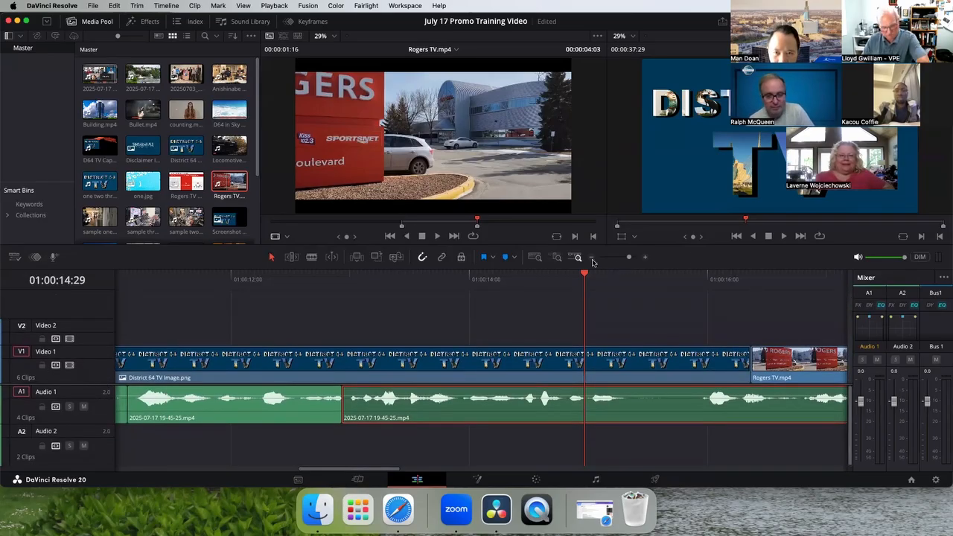
# Step: Play the narration from 01:00:14:29 to about 01:00:19:21 and extend the end of the Rogers TV.mp4 clip to about 01:00:18:21
pyautogui.click(593, 258)
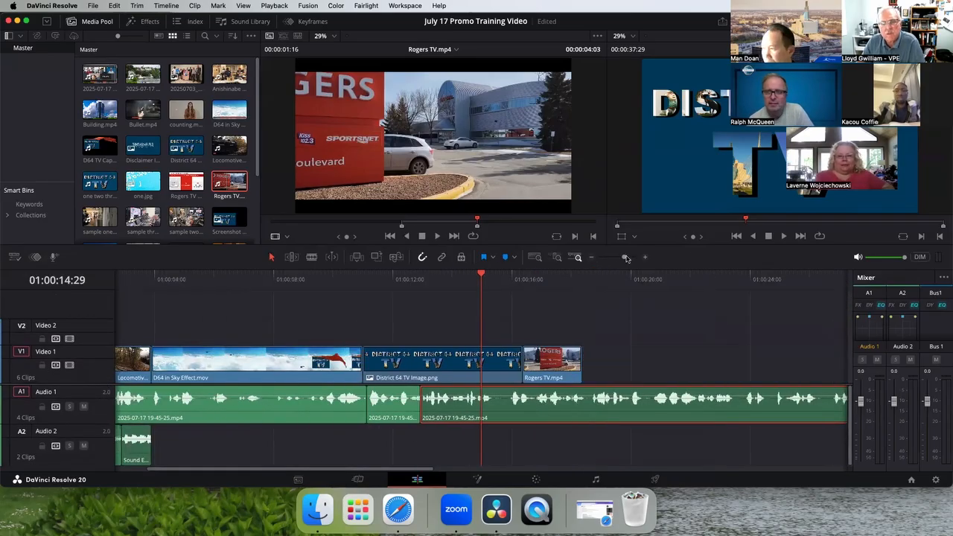
pyautogui.click(785, 236)
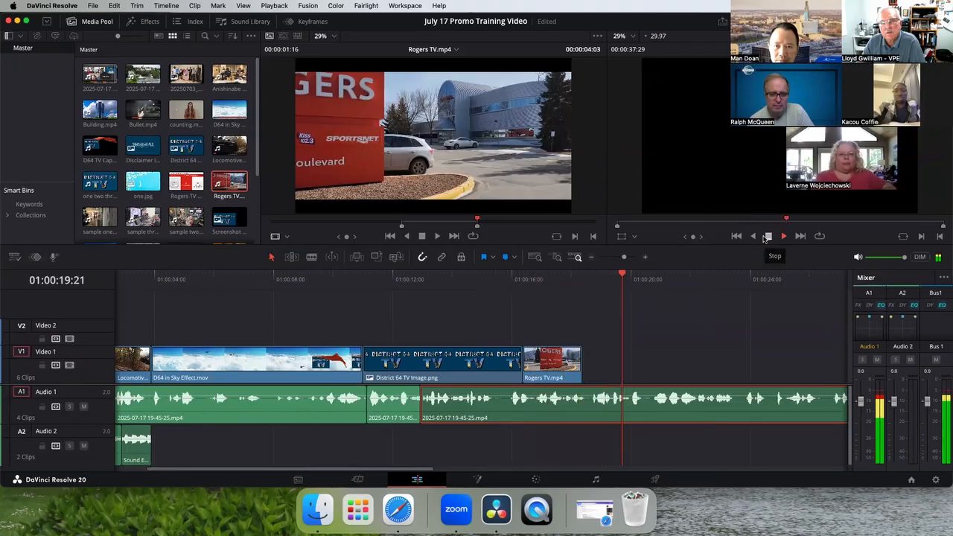
pyautogui.moveTo(583, 365); pyautogui.dragTo(593, 365)
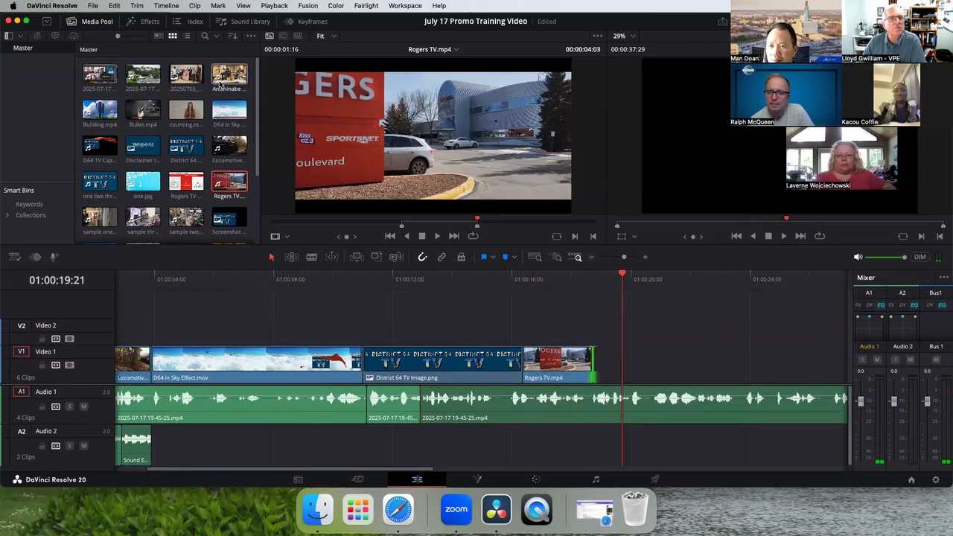
# Step: Open Anishinabe Club.MOV in the source viewer and mark a section of 00:00:03:18 starting at 00:08:39:15
pyautogui.click(223, 75)
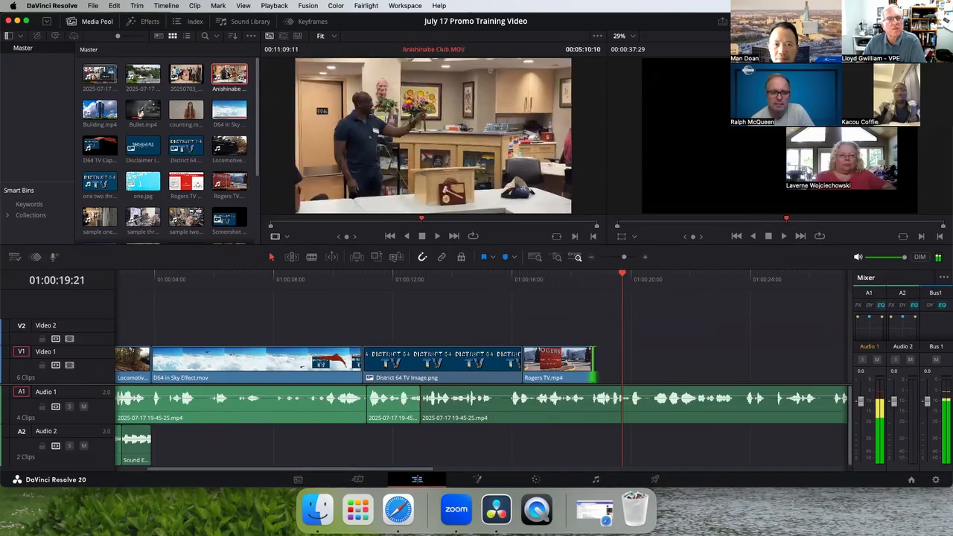
pyautogui.moveTo(421, 204)
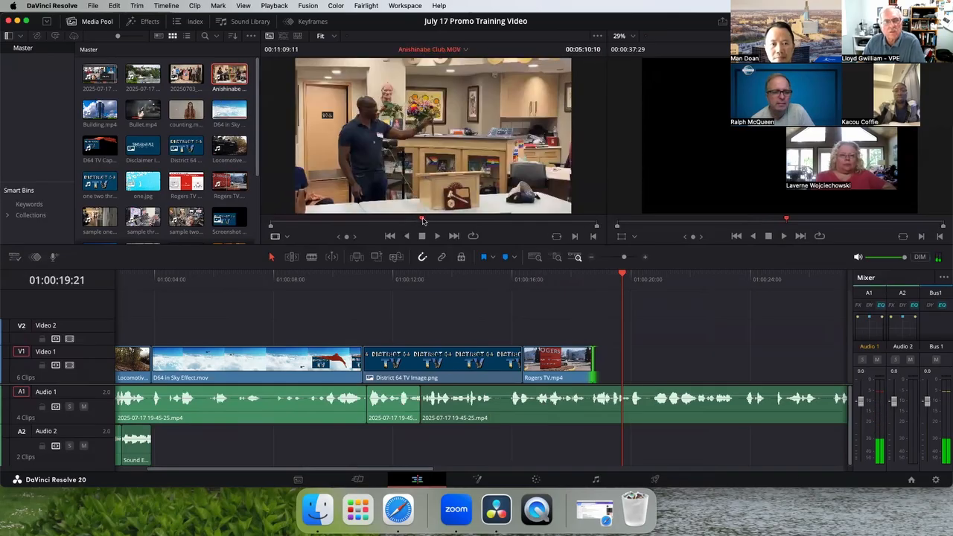
pyautogui.moveTo(422, 220); pyautogui.dragTo(526, 224)
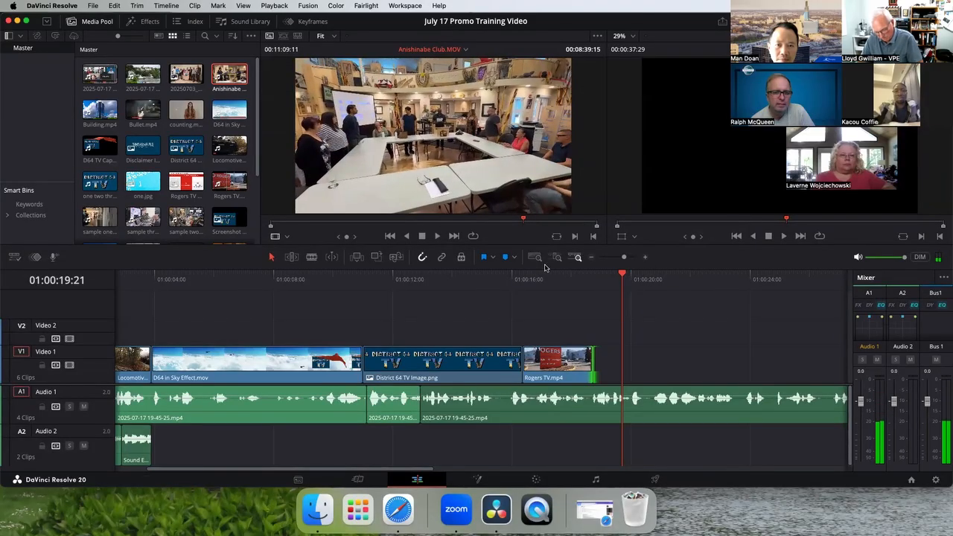
pyautogui.press('o')
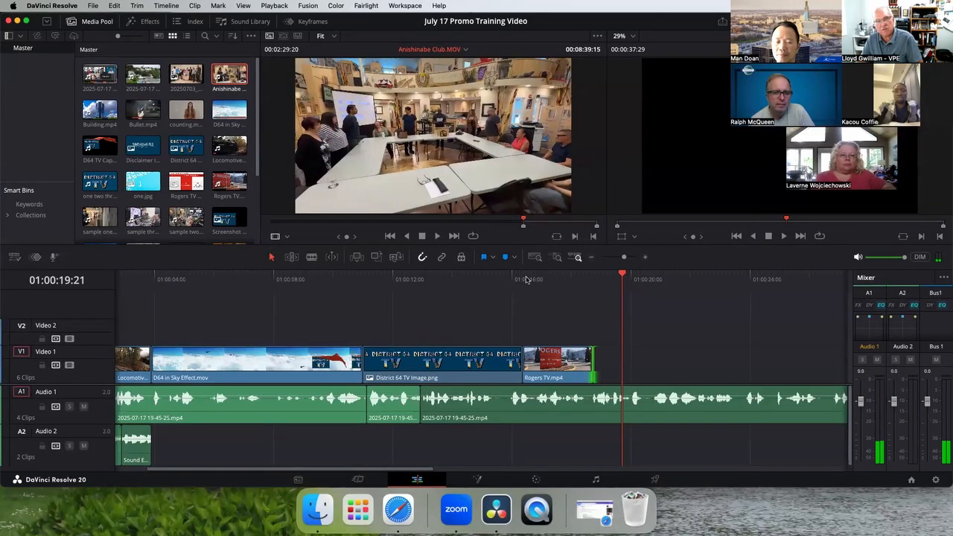
pyautogui.click(437, 236)
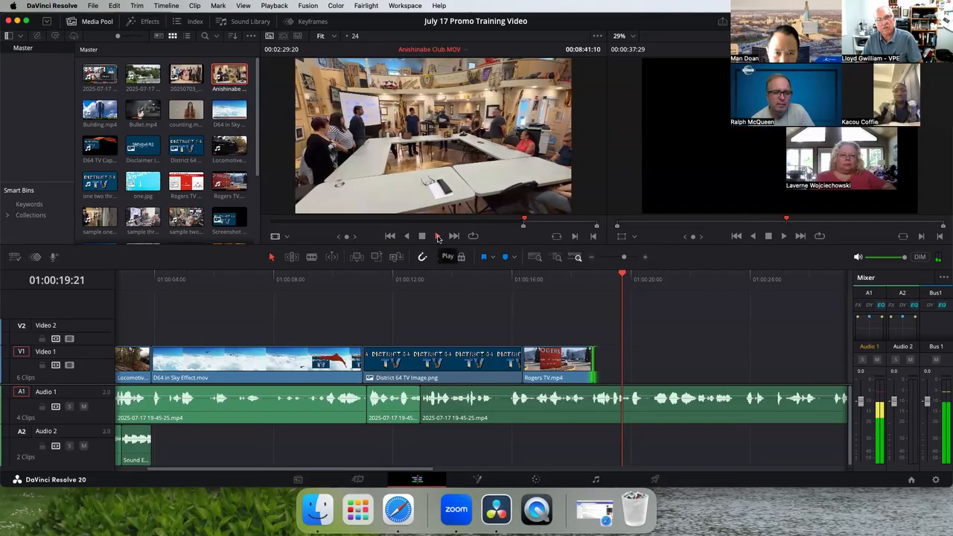
pyautogui.press('o')
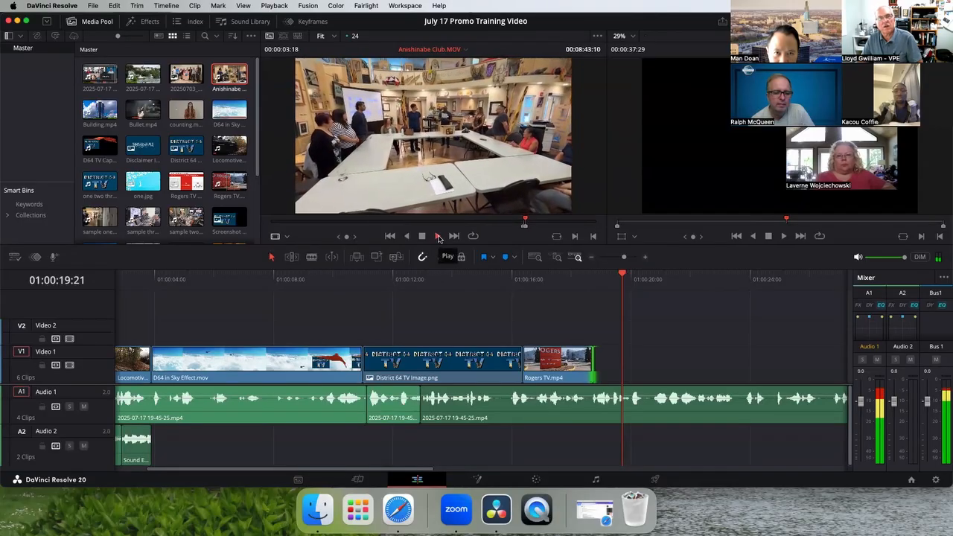
pyautogui.click(421, 237)
# Step: Add the marked Anishinabe Club.MOV video to Video 1 directly after Rogers TV.mp4, ending at about 01:00:20:11, and play through to 01:00:21:12
pyautogui.moveTo(422, 203)
pyautogui.mouseDown()
pyautogui.moveTo(693, 331)
pyautogui.moveTo(670, 363)
pyautogui.moveTo(652, 366)
pyautogui.moveTo(660, 360)
pyautogui.moveTo(628, 345)
pyautogui.mouseUp()
pyautogui.moveTo(621, 275); pyautogui.dragTo(557, 274)
pyautogui.click(783, 236)
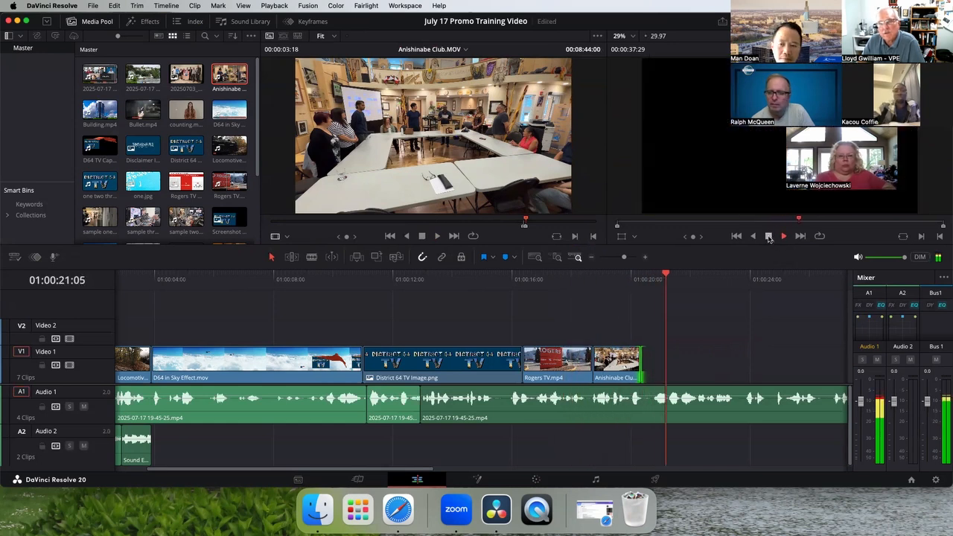
pyautogui.click(770, 236)
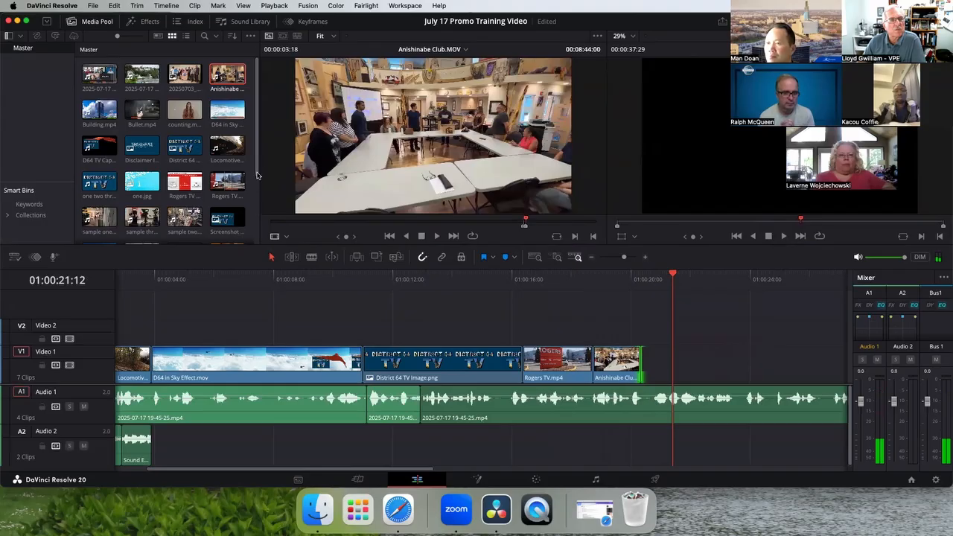
# Step: Open Winnipeg TM Meeting.mp4 in the source viewer and mark a section of 00:00:00:26 ending at 00:00:15:15
pyautogui.scroll(-5, 250, 165)
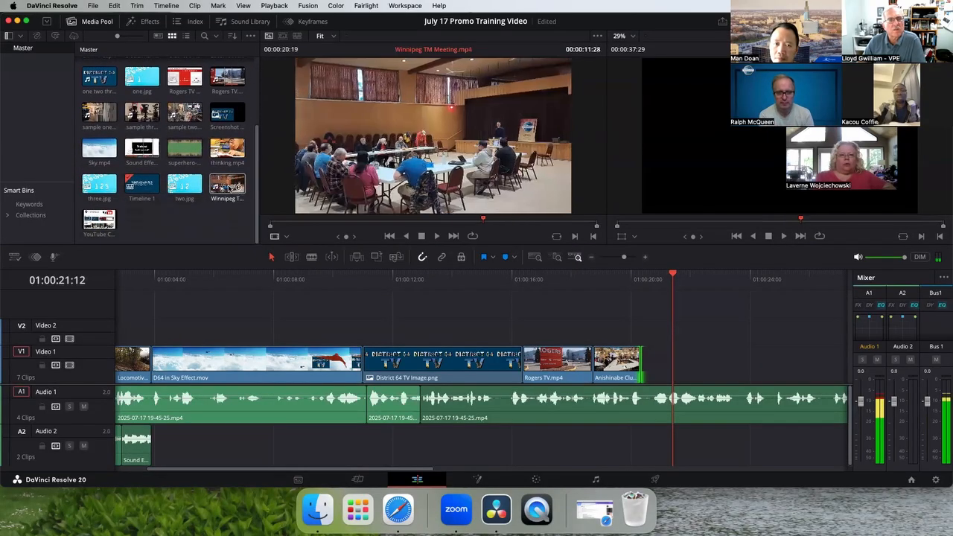
pyautogui.click(227, 186)
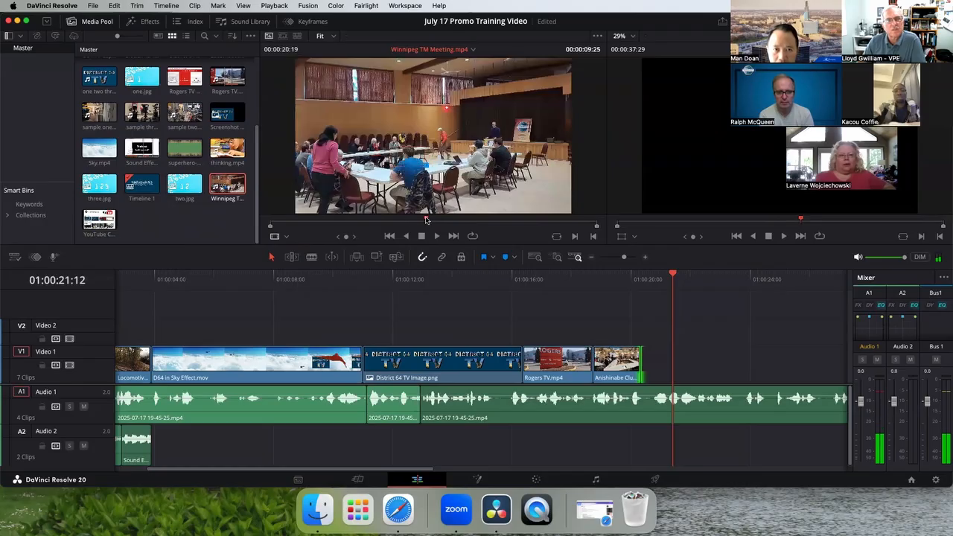
pyautogui.moveTo(425, 220); pyautogui.dragTo(516, 221)
pyautogui.press('i')
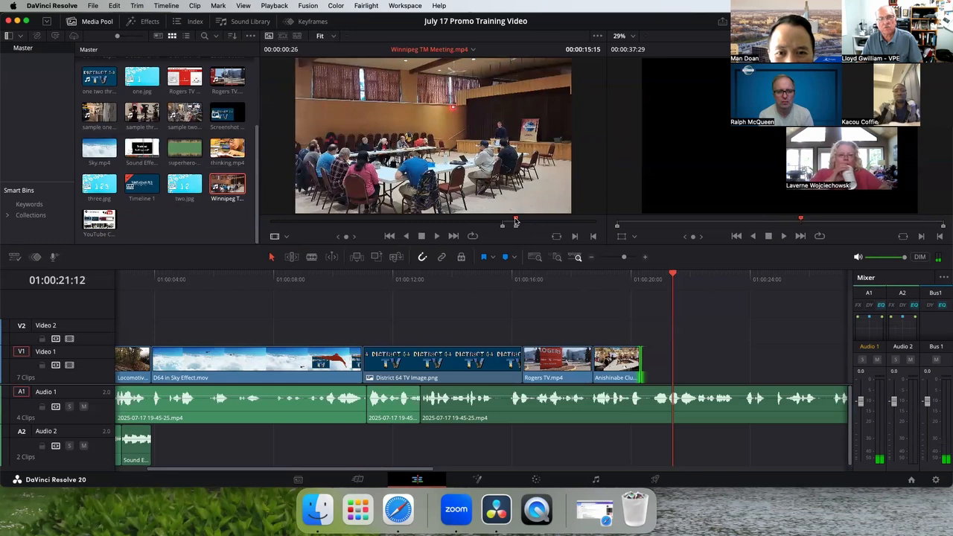
# Step: Add the marked Winnipeg TM Meeting.mp4 video to Video 1 directly after Anishinabe Club.MOV and play through to 01:00:23:17
pyautogui.moveTo(451, 209); pyautogui.dragTo(681, 365)
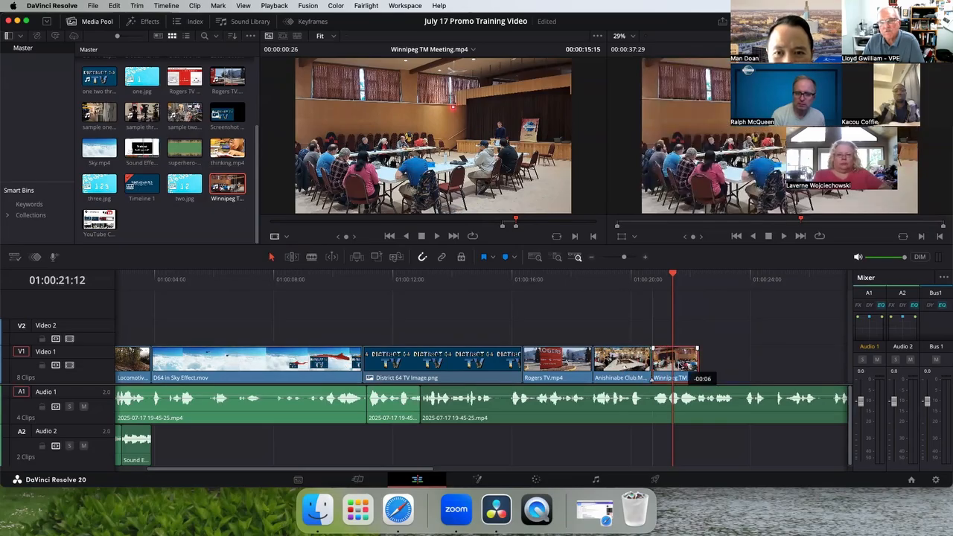
pyautogui.click(575, 284)
pyautogui.click(783, 236)
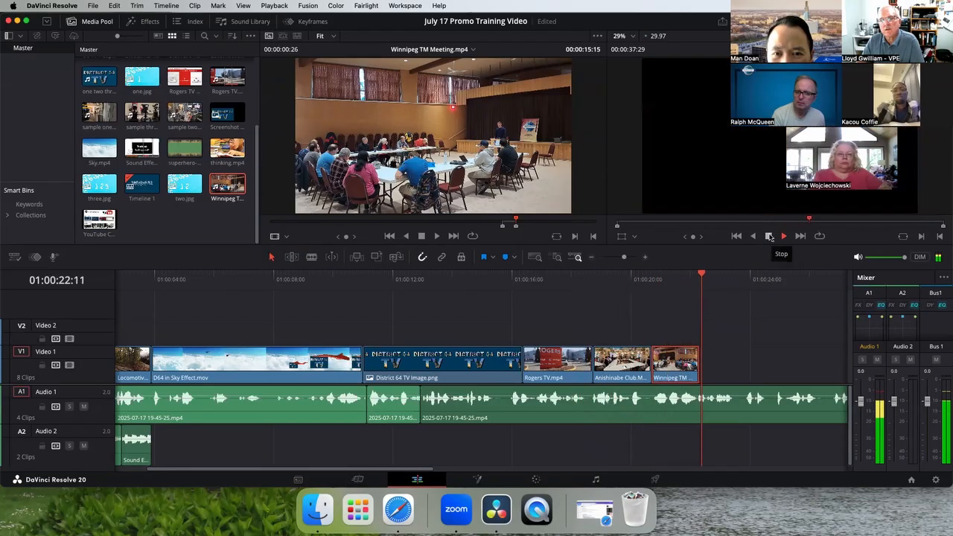
pyautogui.click(770, 236)
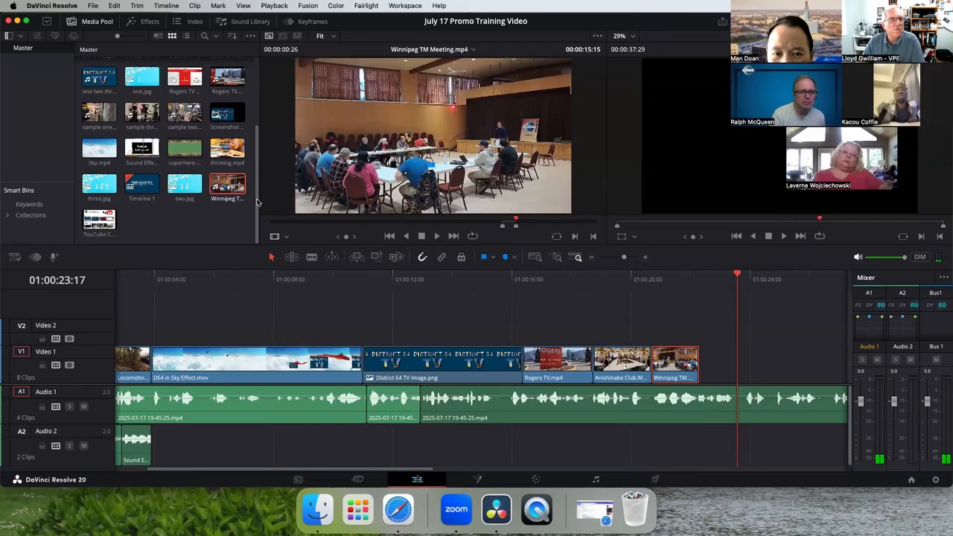
# Step: Place one.jpg on Video 1 directly after Winnipeg TM Meeting.mp4, check it against the narration and trim its end to about 01:00:23:26
pyautogui.moveTo(142, 78); pyautogui.dragTo(577, 358)
pyautogui.moveTo(661, 366); pyautogui.dragTo(628, 368)
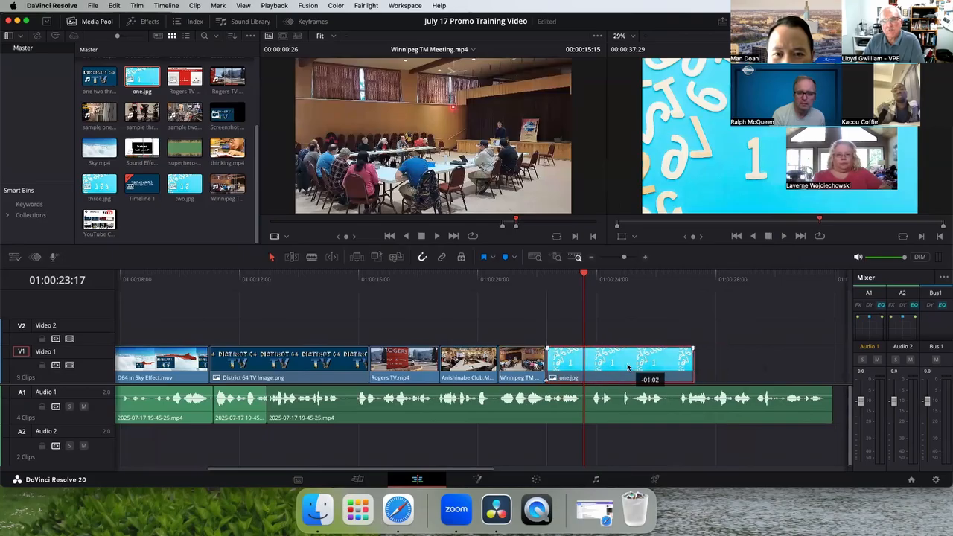
pyautogui.moveTo(586, 277); pyautogui.dragTo(533, 278)
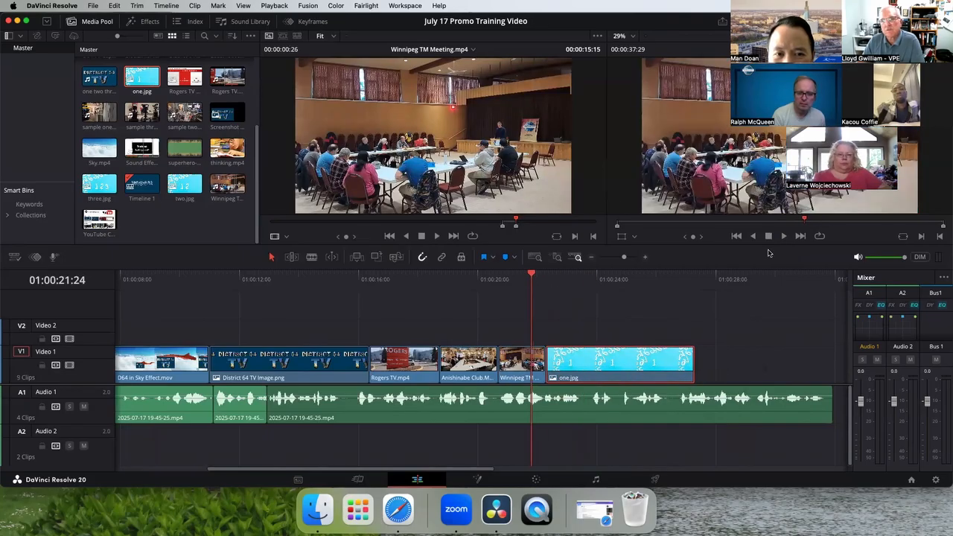
pyautogui.click(785, 237)
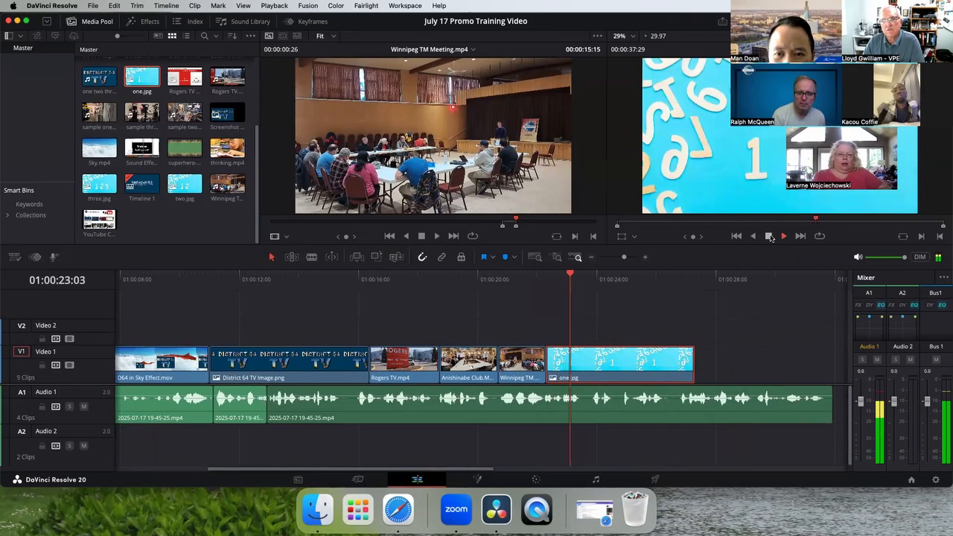
pyautogui.click(770, 236)
pyautogui.moveTo(696, 364); pyautogui.dragTo(592, 363)
# Step: Place two.jpg directly after one.jpg and trim its end to 01:00:25:01 to match the narration
pyautogui.moveTo(184, 184); pyautogui.dragTo(654, 363)
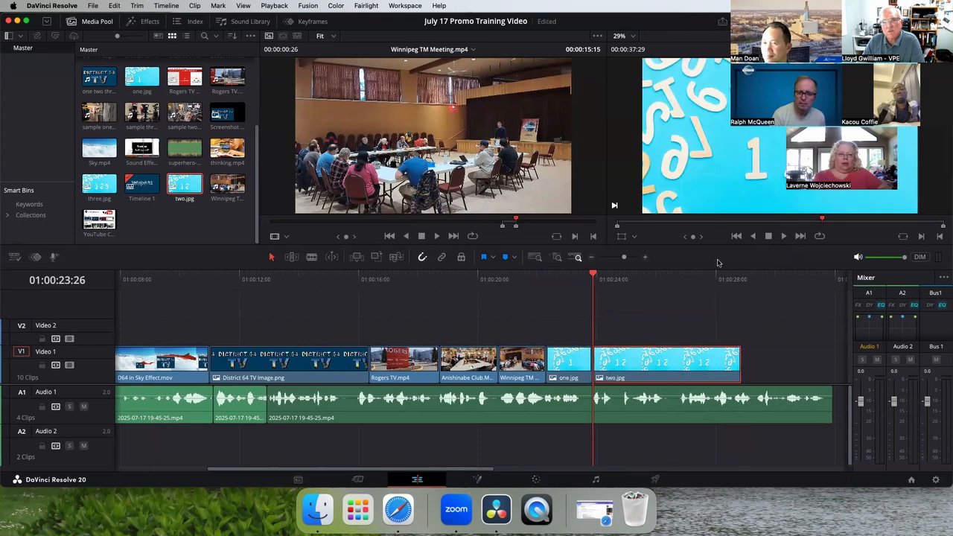
pyautogui.click(784, 236)
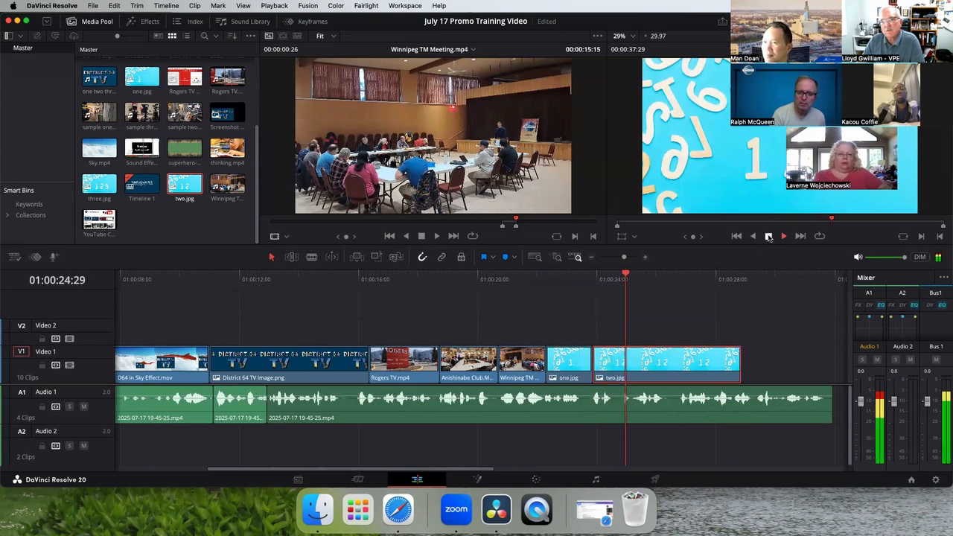
pyautogui.moveTo(741, 364); pyautogui.dragTo(628, 364)
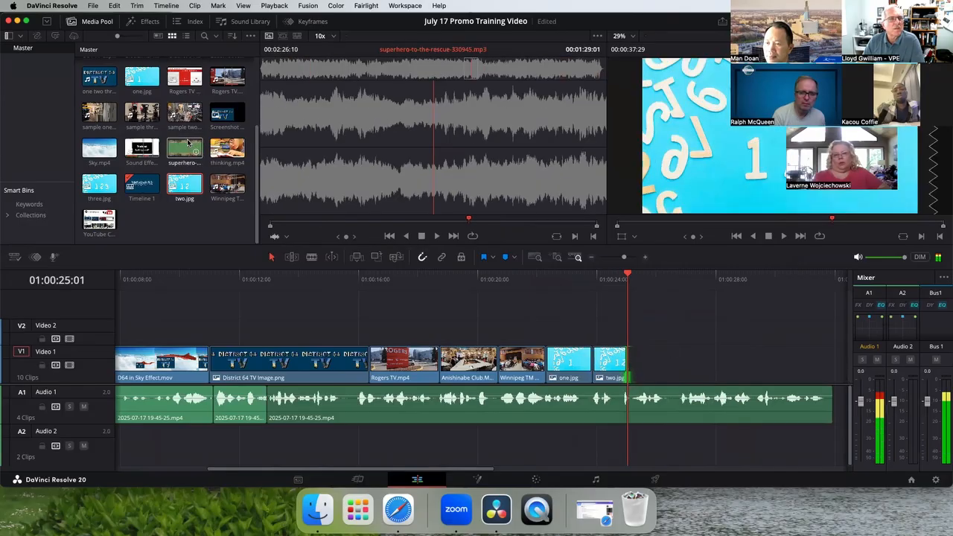
# Step: Add three.jpg directly after two.jpg, ending at about 01:00:26:15, and play from 01:00:21:18 to 01:00:27:23
pyautogui.moveTo(101, 184); pyautogui.dragTo(671, 365)
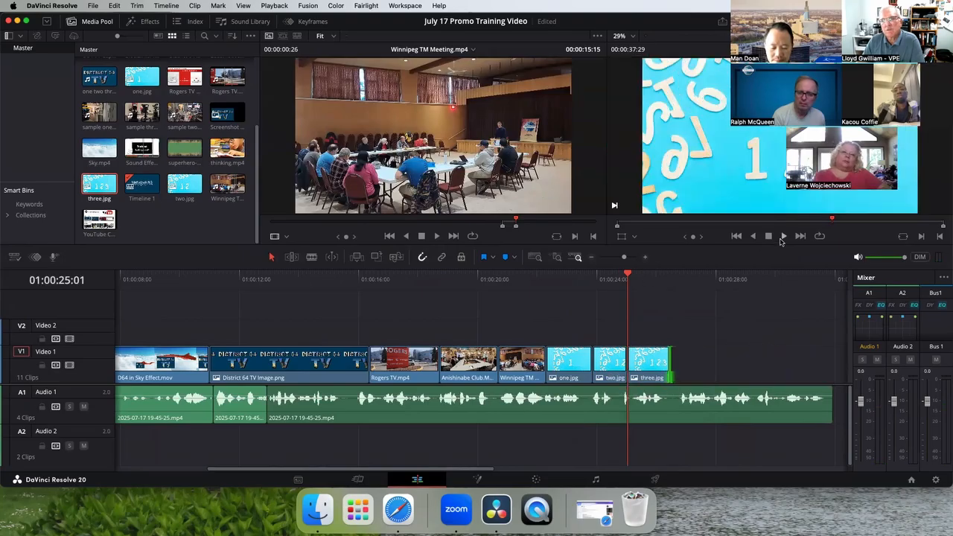
pyautogui.click(784, 236)
pyautogui.click(769, 236)
pyautogui.click(528, 280)
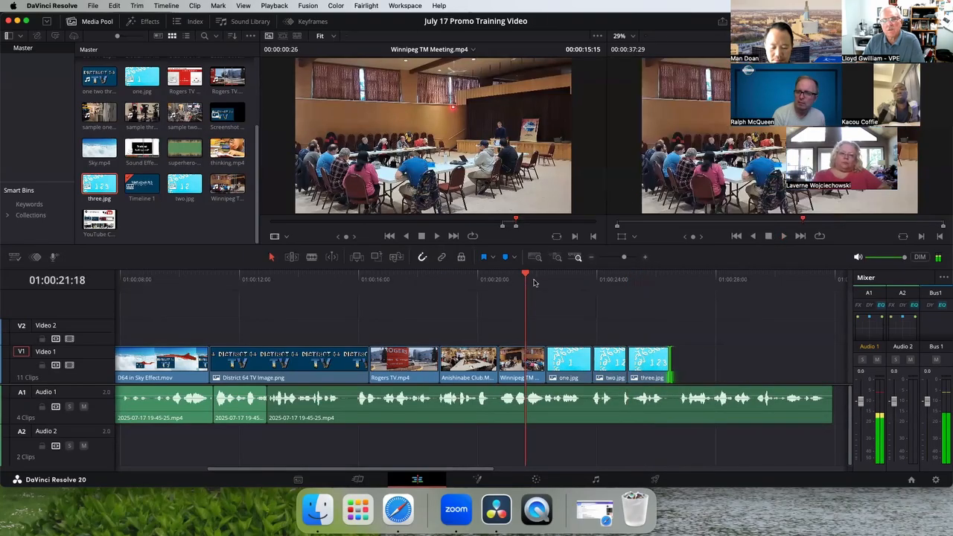
pyautogui.click(783, 237)
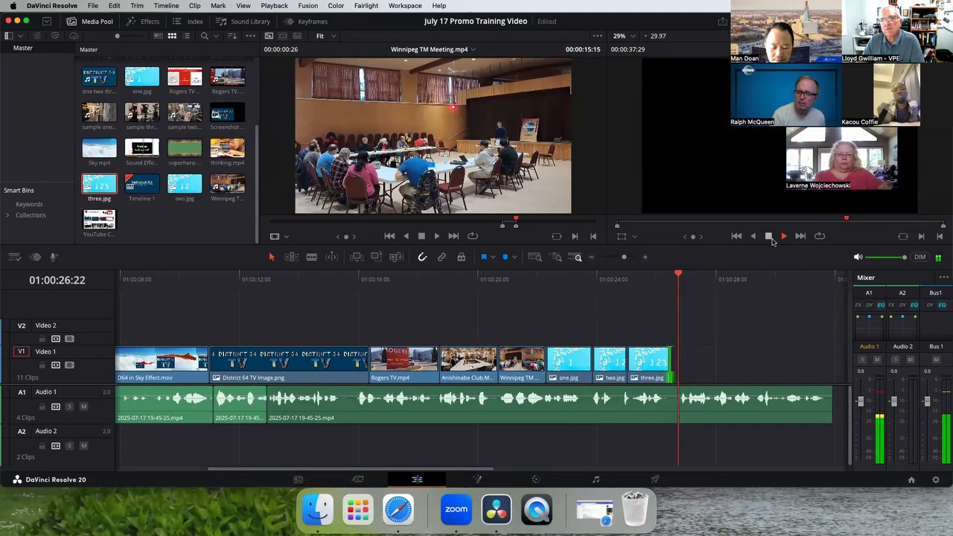
pyautogui.click(770, 236)
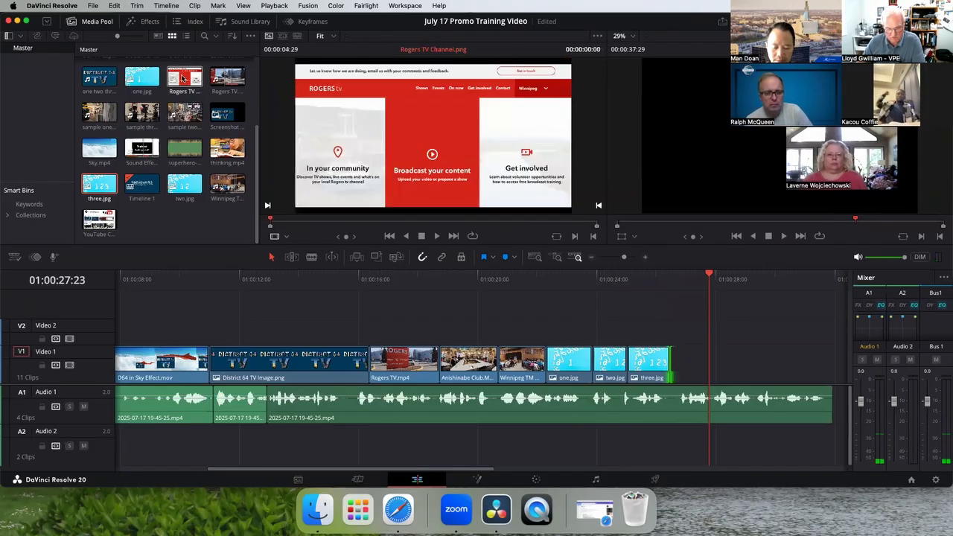
# Step: Add Rogers TV Channel.png after three.jpg, trimmed to end at about 01:00:28:03, and place YouTube Channel.png directly after it
pyautogui.moveTo(185, 78); pyautogui.dragTo(743, 363)
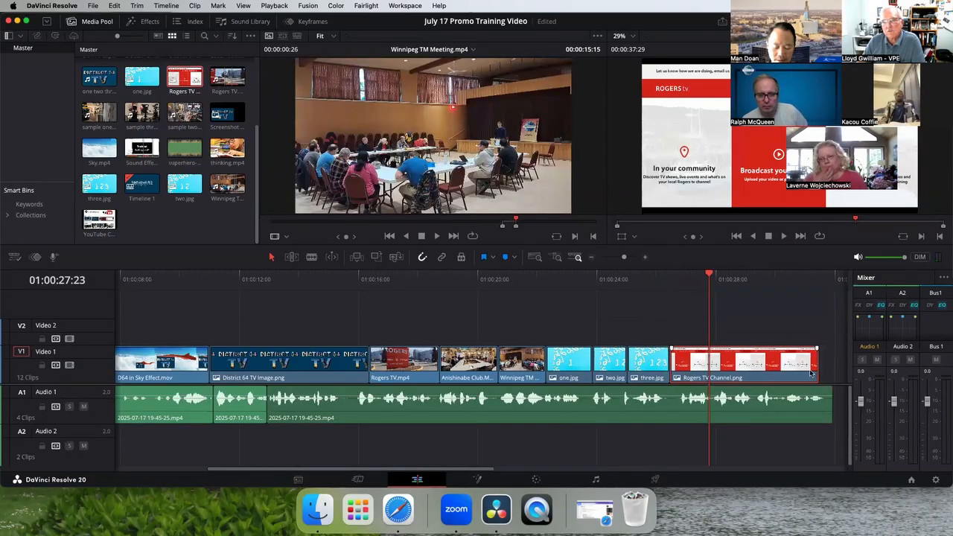
pyautogui.moveTo(819, 363); pyautogui.dragTo(719, 363)
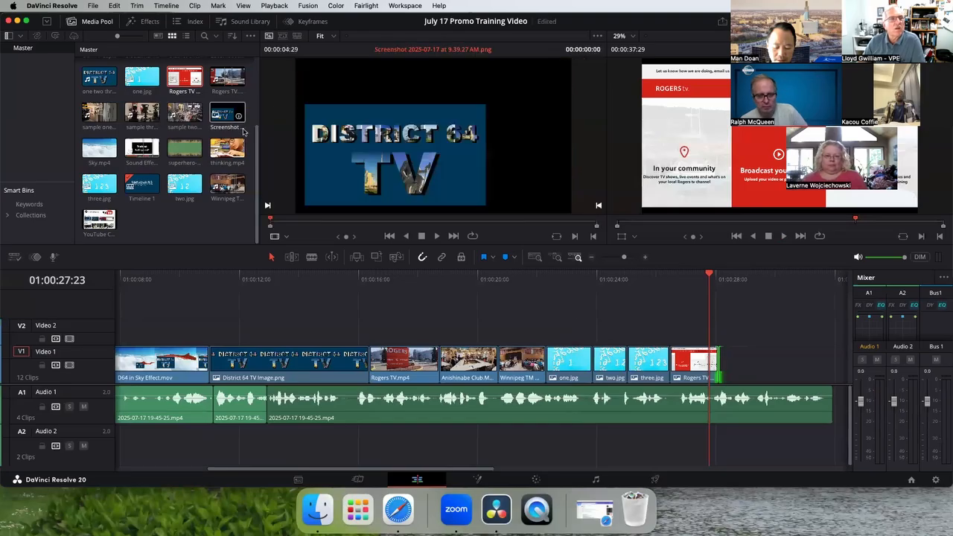
pyautogui.scroll(3, 154, 72)
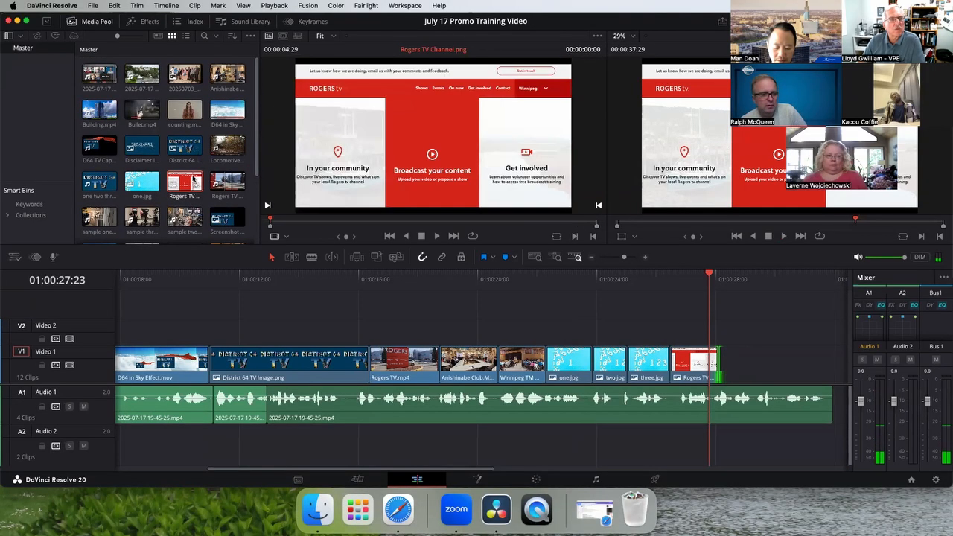
pyautogui.scroll(-3, 257, 160)
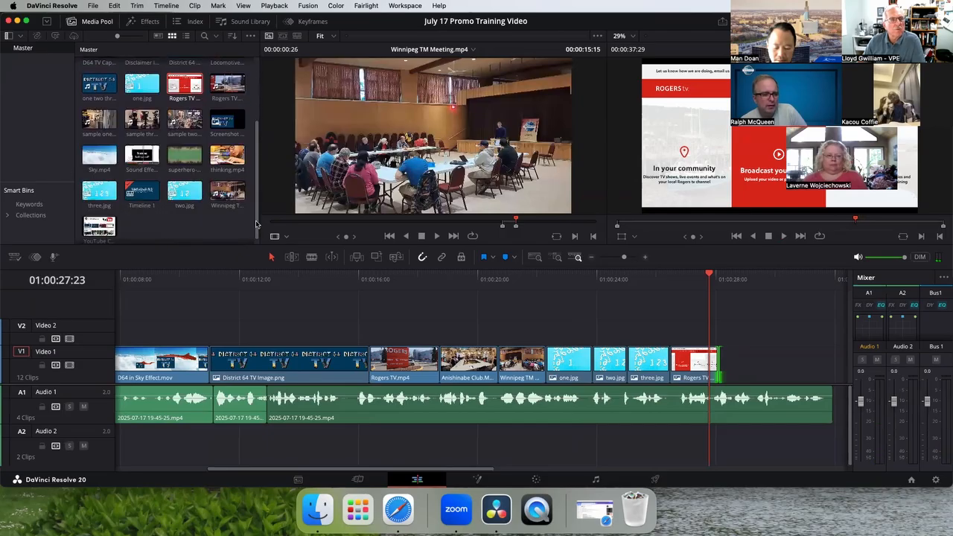
pyautogui.moveTo(99, 225); pyautogui.dragTo(717, 371)
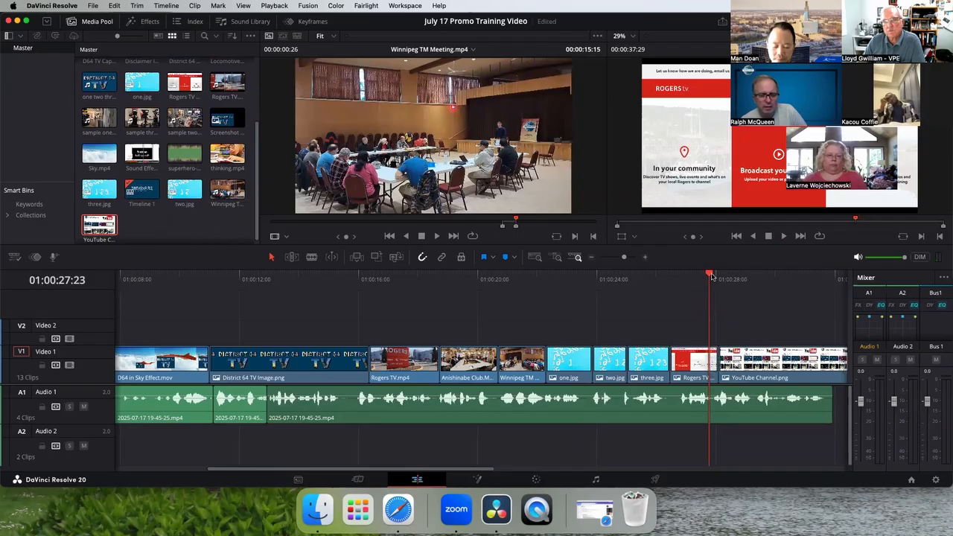
# Step: Play back the channel images and extend Rogers TV Channel.png to about 01:00:29:00, moving YouTube Channel.png to start there
pyautogui.moveTo(712, 276); pyautogui.dragTo(629, 277)
pyautogui.click(784, 237)
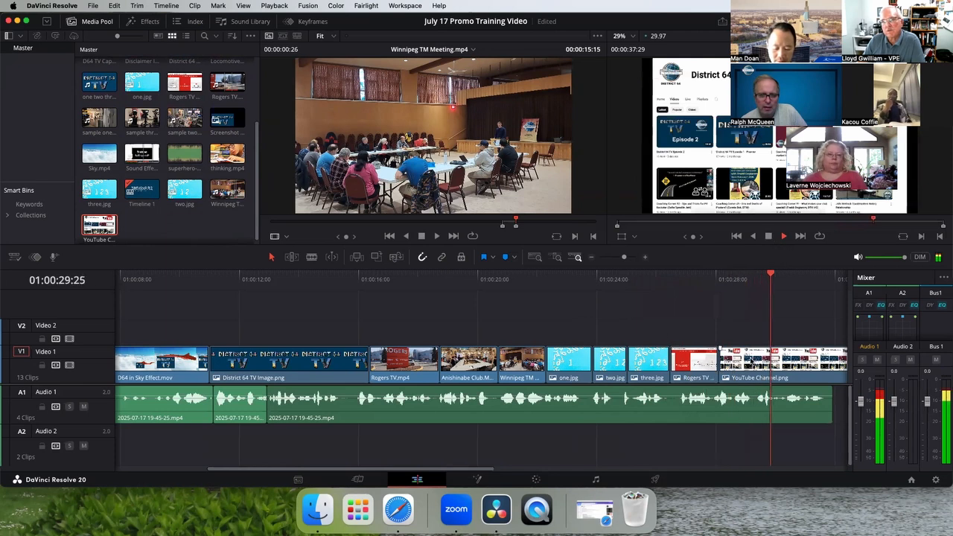
pyautogui.moveTo(747, 365)
pyautogui.mouseDown()
pyautogui.moveTo(773, 365)
pyautogui.moveTo(746, 366)
pyautogui.mouseUp()
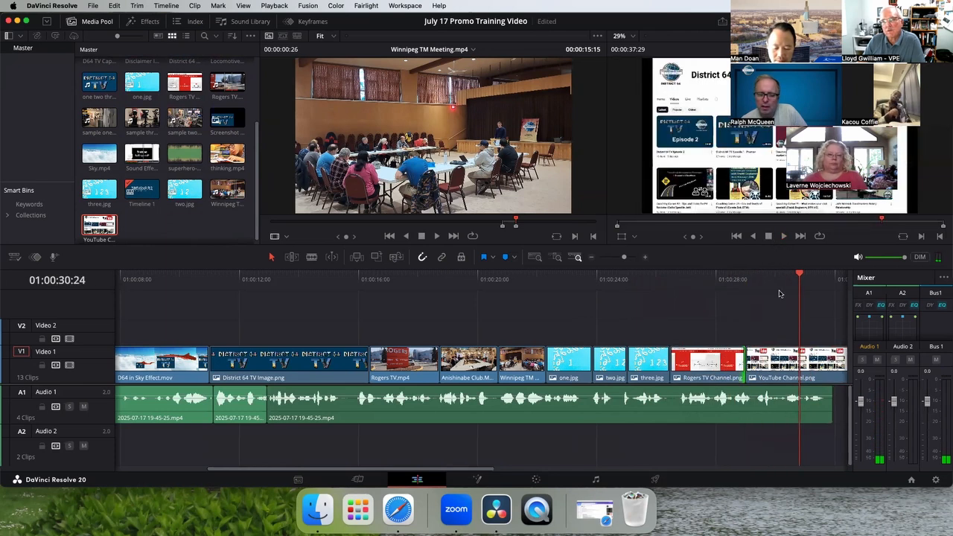
pyautogui.moveTo(800, 275); pyautogui.dragTo(692, 275)
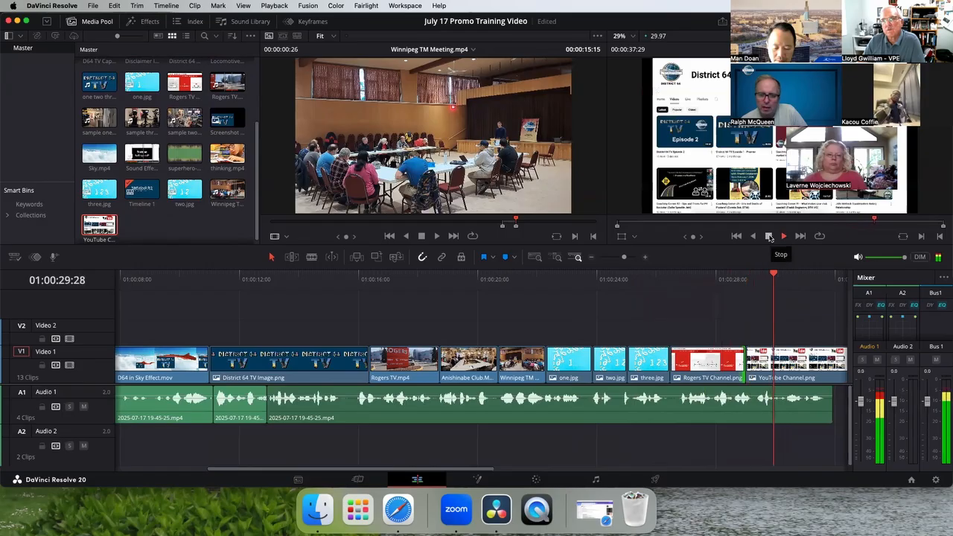
pyautogui.click(771, 236)
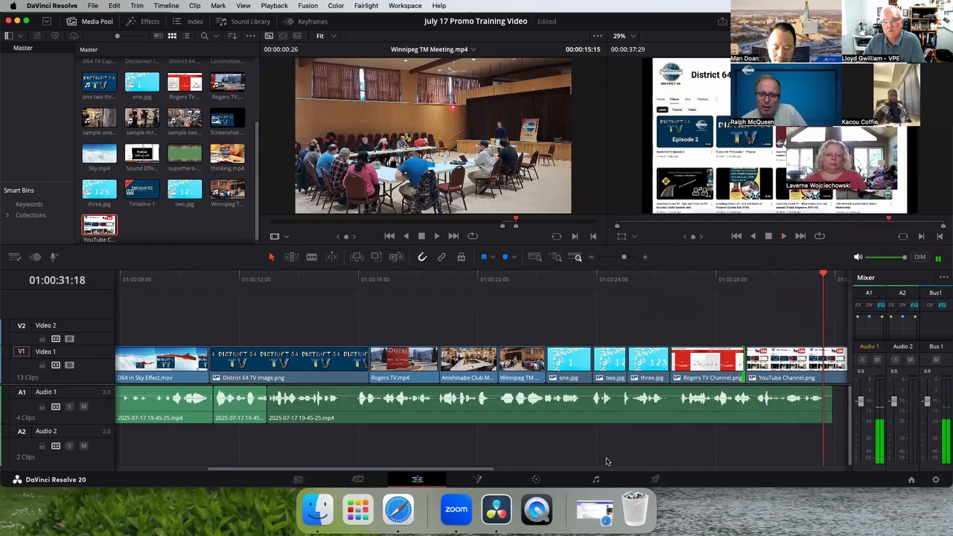
# Step: Close the gap before the last narration clip and trim the end of YouTube Channel.png to about 01:00:31:28
pyautogui.moveTo(482, 471); pyautogui.dragTo(596, 472)
pyautogui.moveTo(611, 414); pyautogui.dragTo(595, 415)
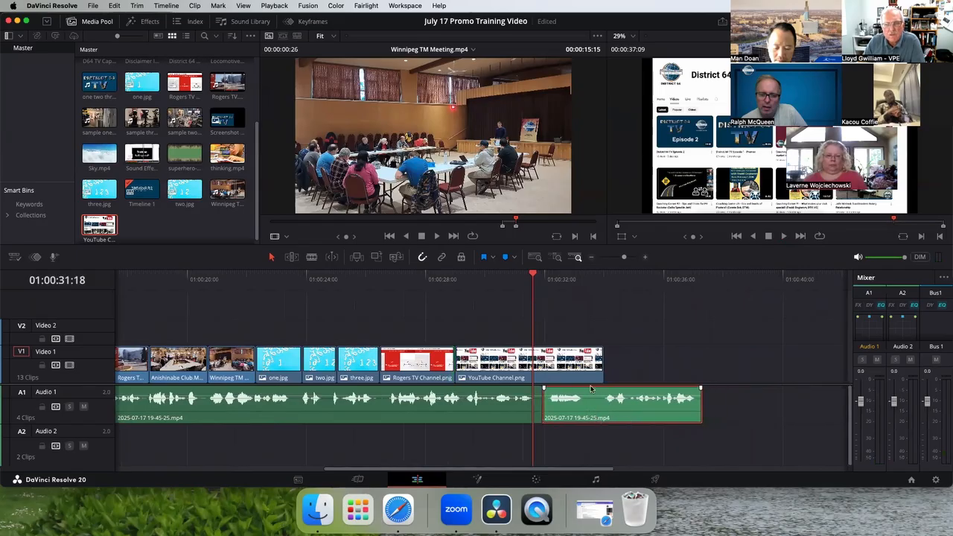
pyautogui.moveTo(598, 362); pyautogui.dragTo(538, 363)
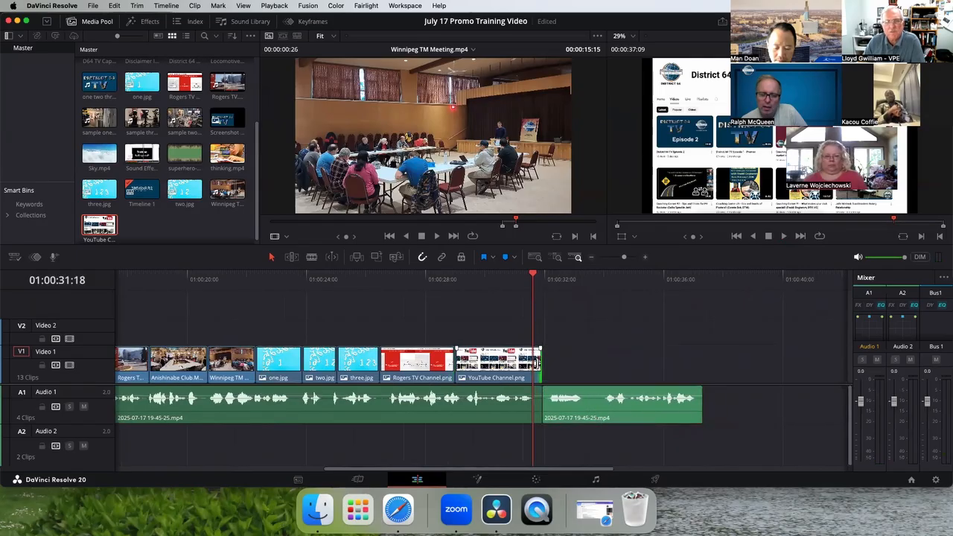
# Step: Play the narration after YouTube Channel.png, stopping at 01:00:33:28
pyautogui.click(784, 236)
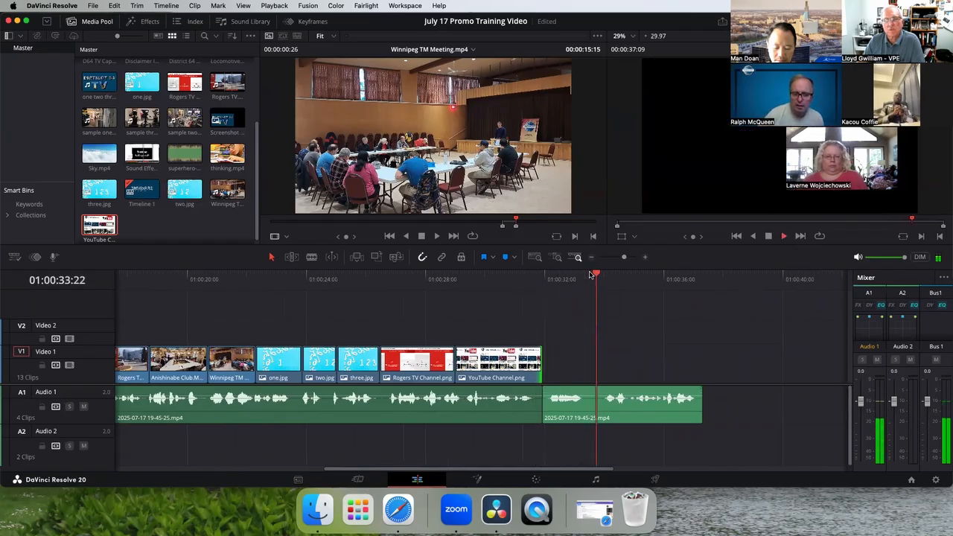
pyautogui.click(531, 279)
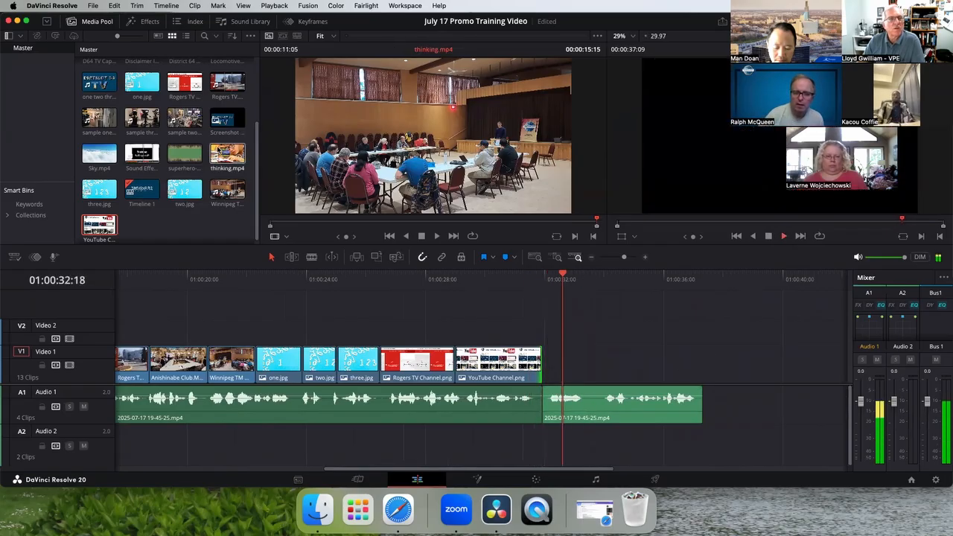
pyautogui.press('space')
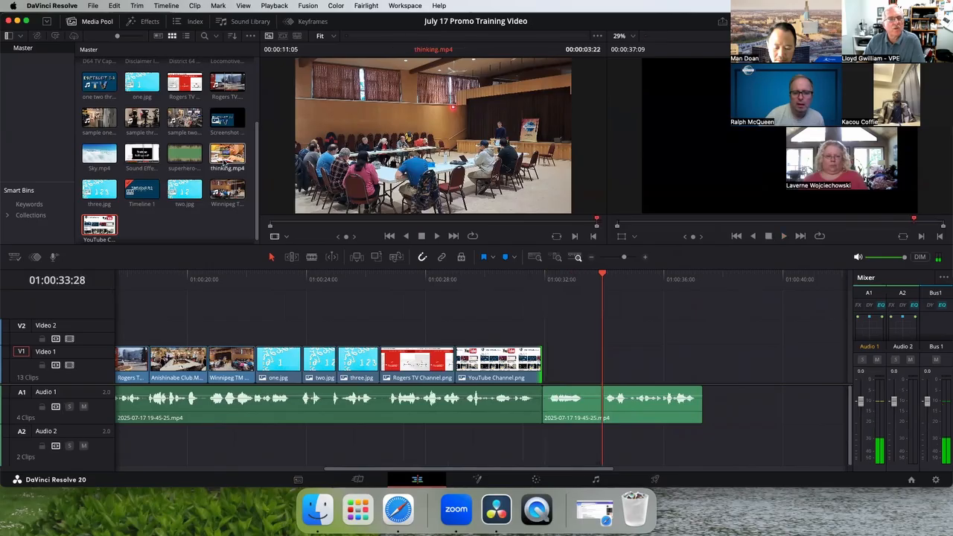
# Step: Add the thinking.mp4 video directly after YouTube Channel.png, trim its end to about 01:00:34:17 and play it with the narration
pyautogui.moveTo(228, 155); pyautogui.dragTo(351, 213)
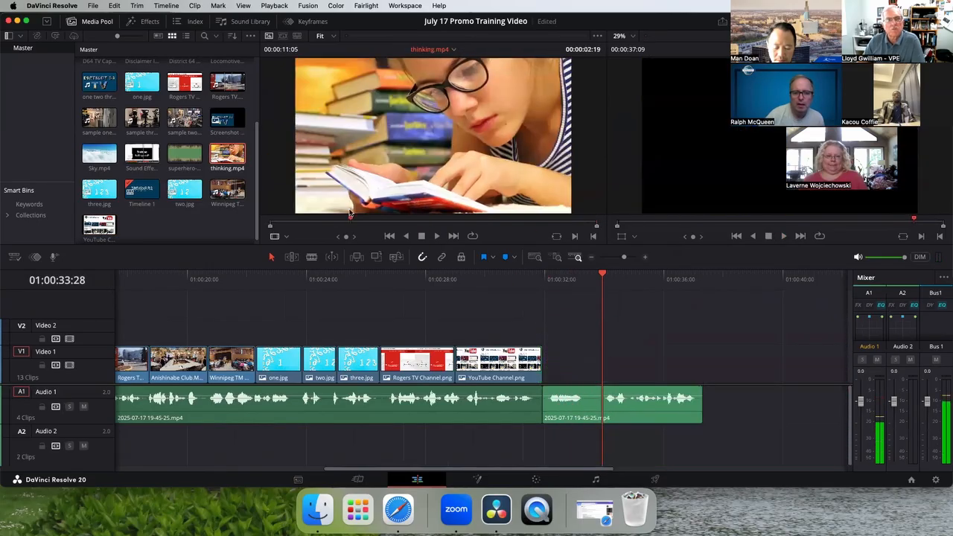
pyautogui.moveTo(421, 203); pyautogui.dragTo(555, 358)
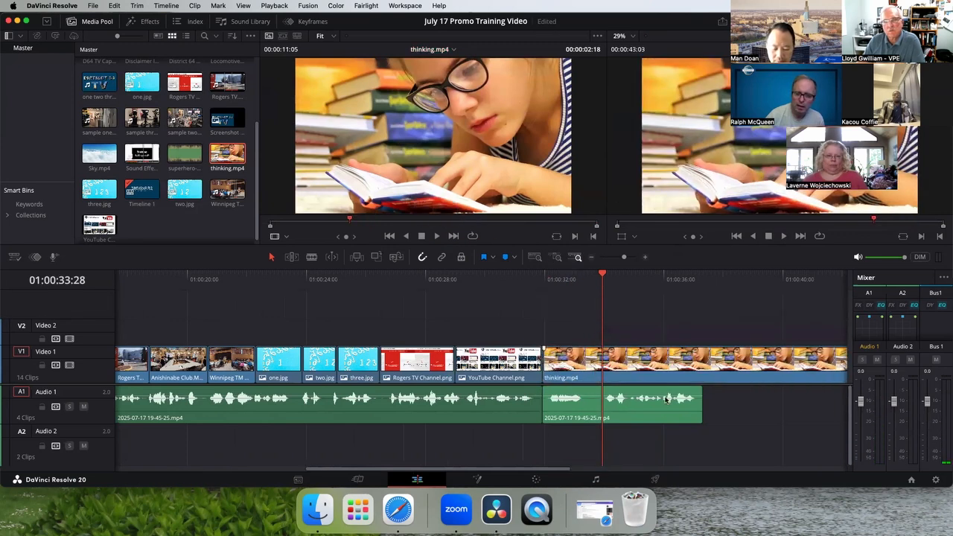
pyautogui.moveTo(555, 471); pyautogui.dragTo(626, 471)
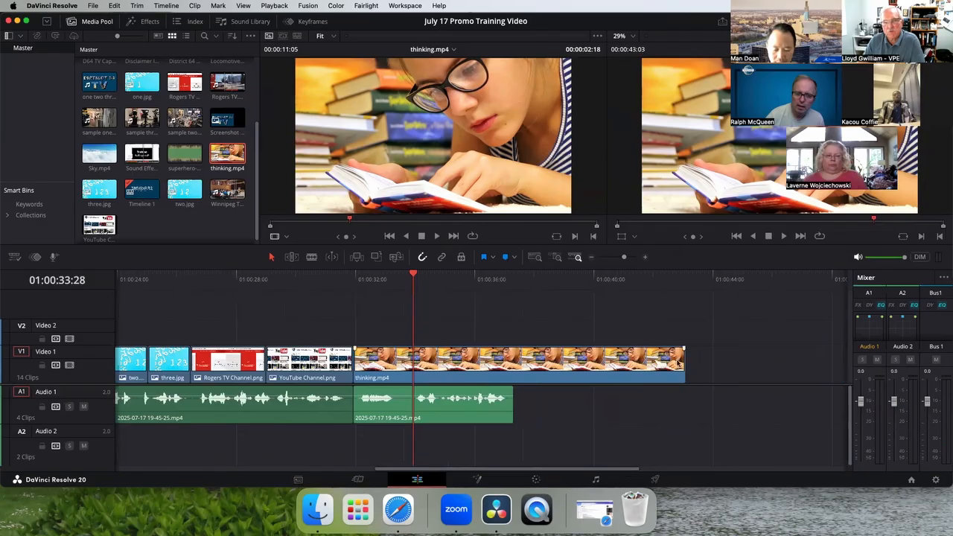
pyautogui.moveTo(685, 362); pyautogui.dragTo(491, 362)
pyautogui.moveTo(417, 364); pyautogui.dragTo(431, 364)
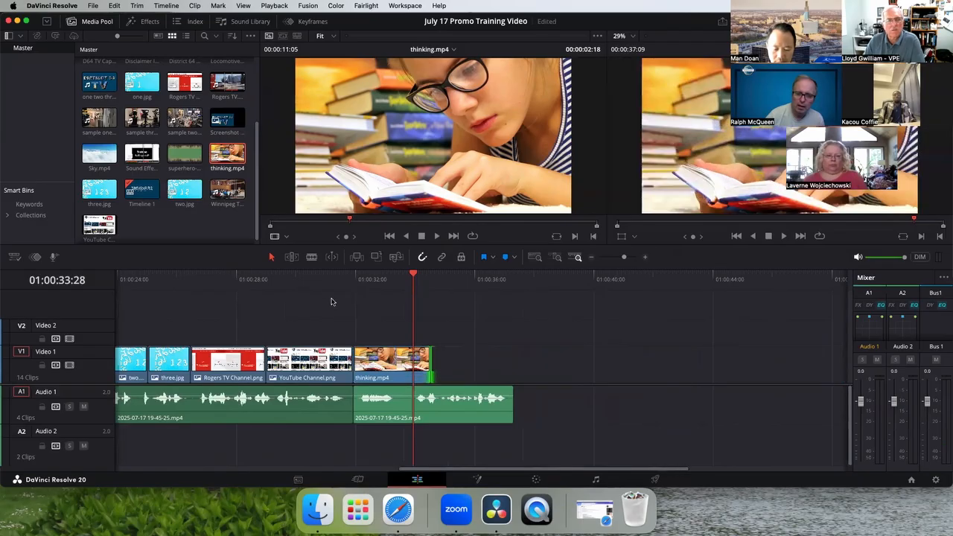
pyautogui.click(325, 279)
pyautogui.click(783, 235)
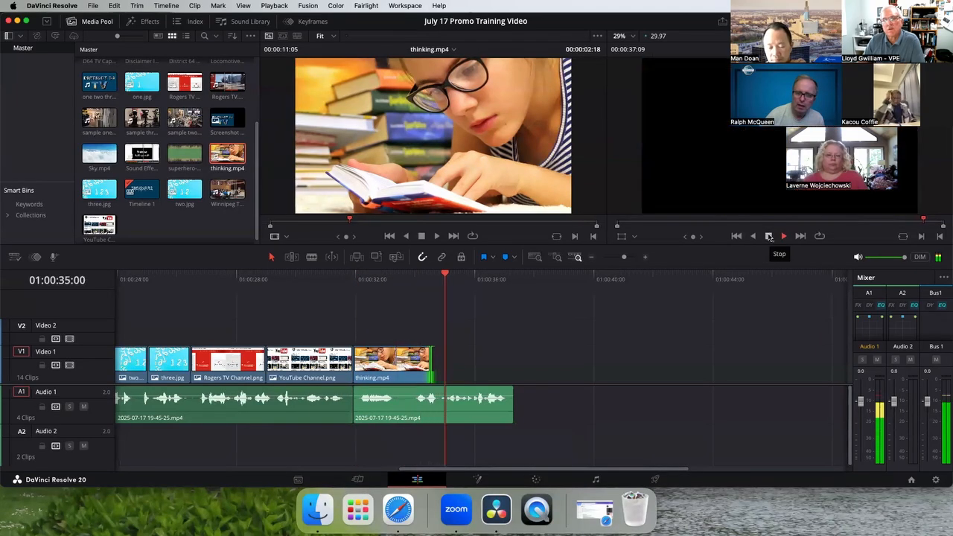
# Step: Add 20250703_194830 copy.jpg directly after thinking.mp4, play it with the narration and trim its end to the narration's end at about 01:00:37:10
pyautogui.click(769, 236)
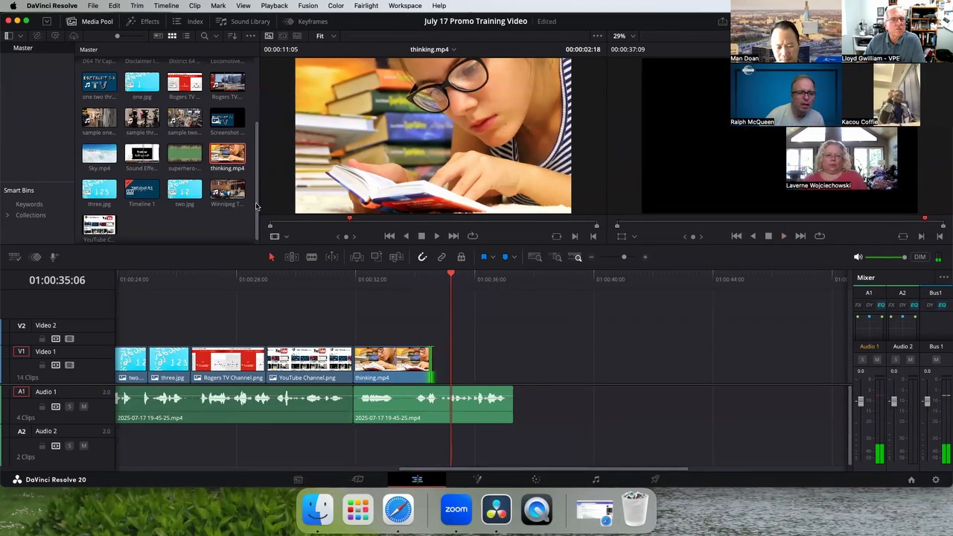
pyautogui.moveTo(255, 207); pyautogui.dragTo(261, 132)
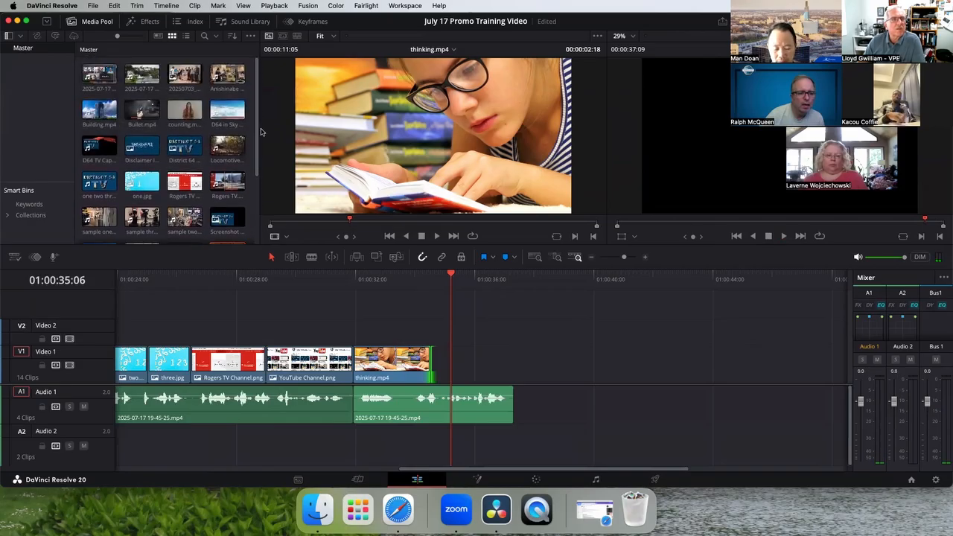
pyautogui.moveTo(184, 73); pyautogui.dragTo(505, 359)
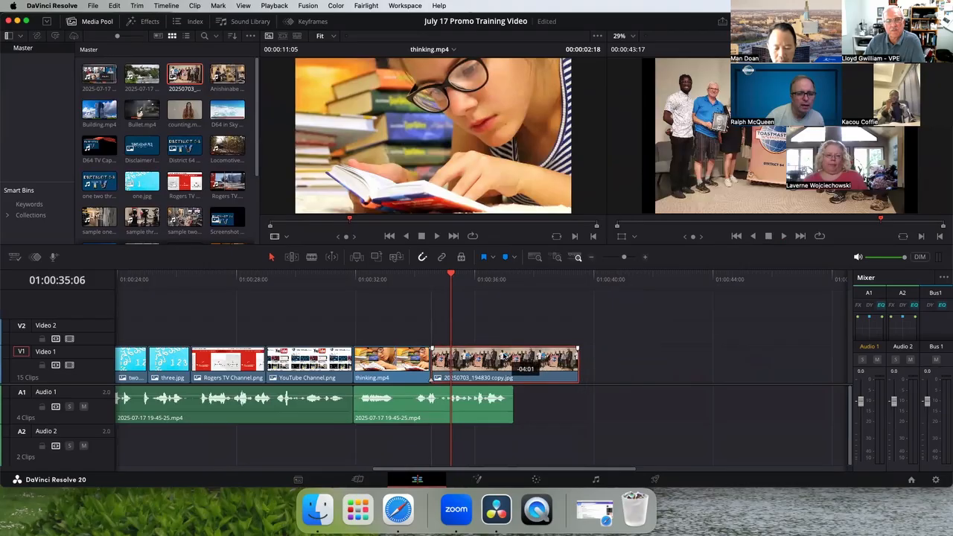
pyautogui.moveTo(456, 278); pyautogui.dragTo(399, 283)
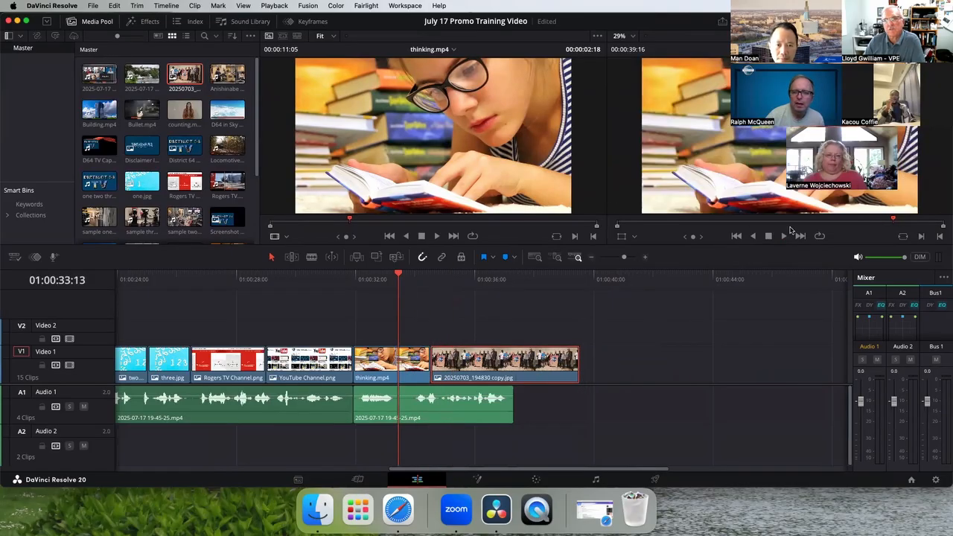
pyautogui.click(784, 237)
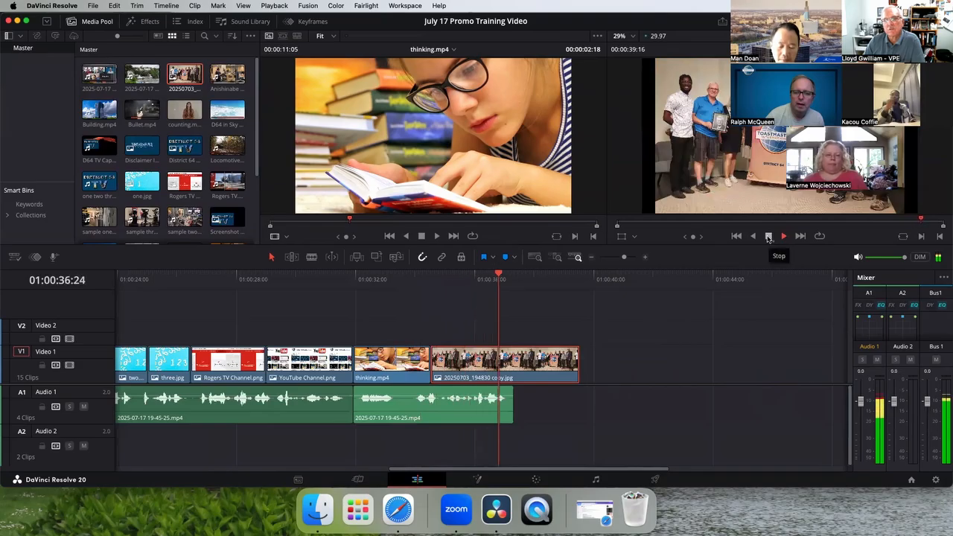
pyautogui.click(768, 236)
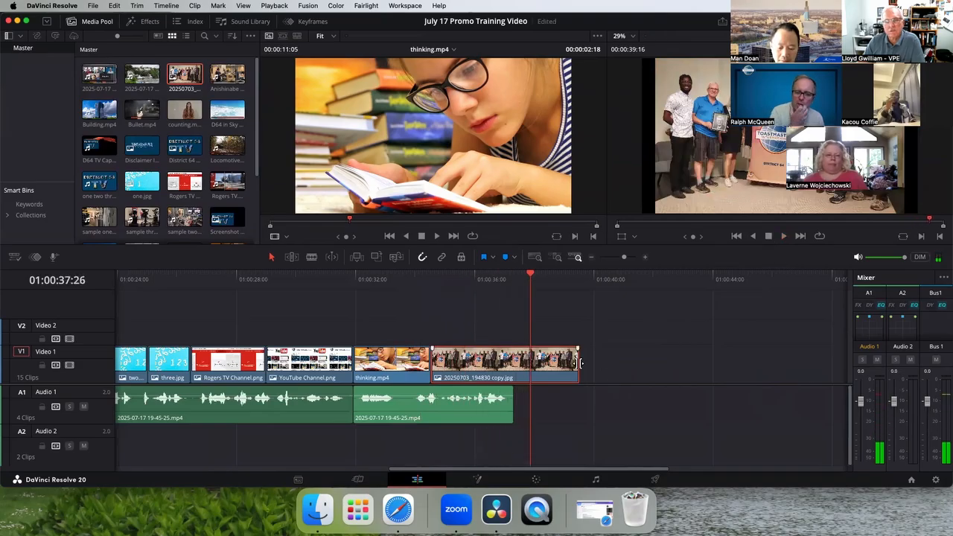
pyautogui.moveTo(580, 363); pyautogui.dragTo(514, 363)
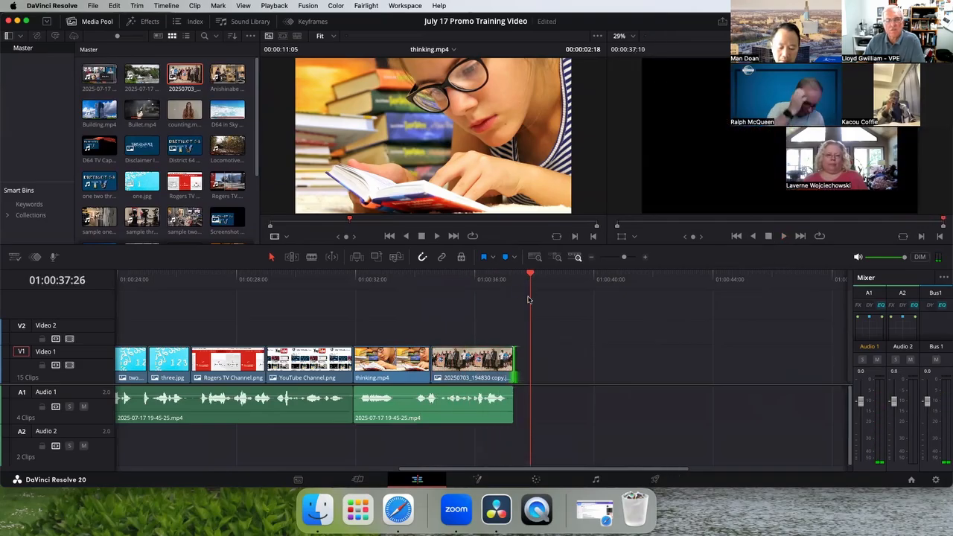
# Step: Switch to an enlarged single viewer and play the whole timeline from the start
pyautogui.press('Home')
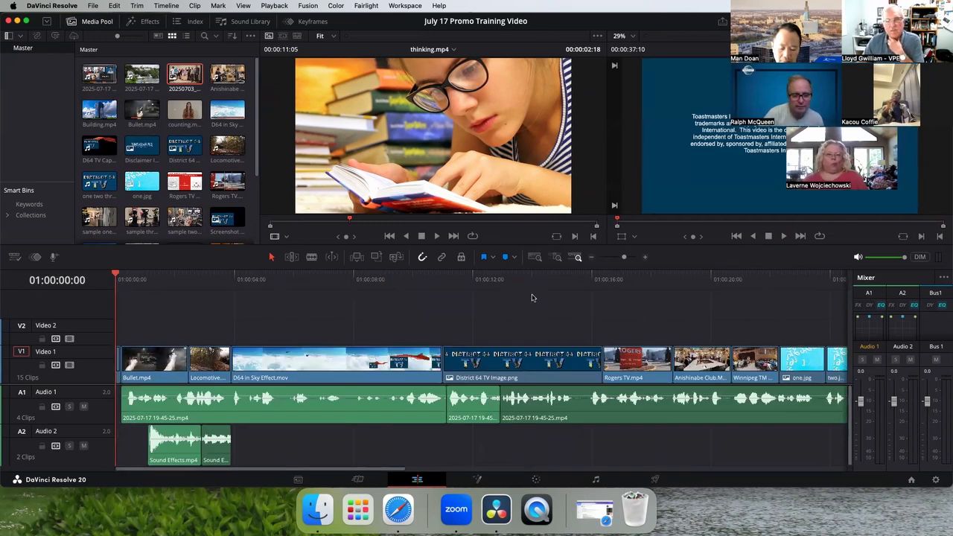
pyautogui.click(783, 236)
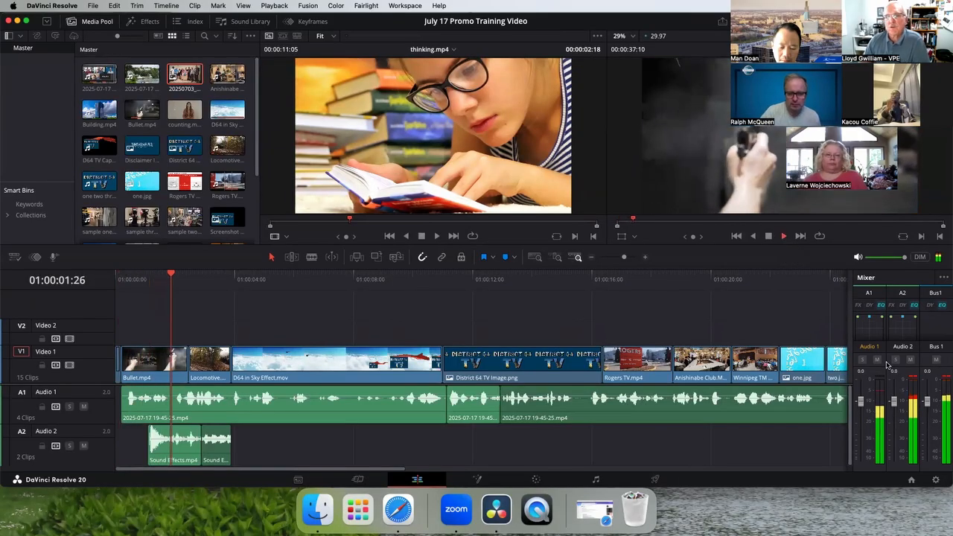
pyautogui.press('space')
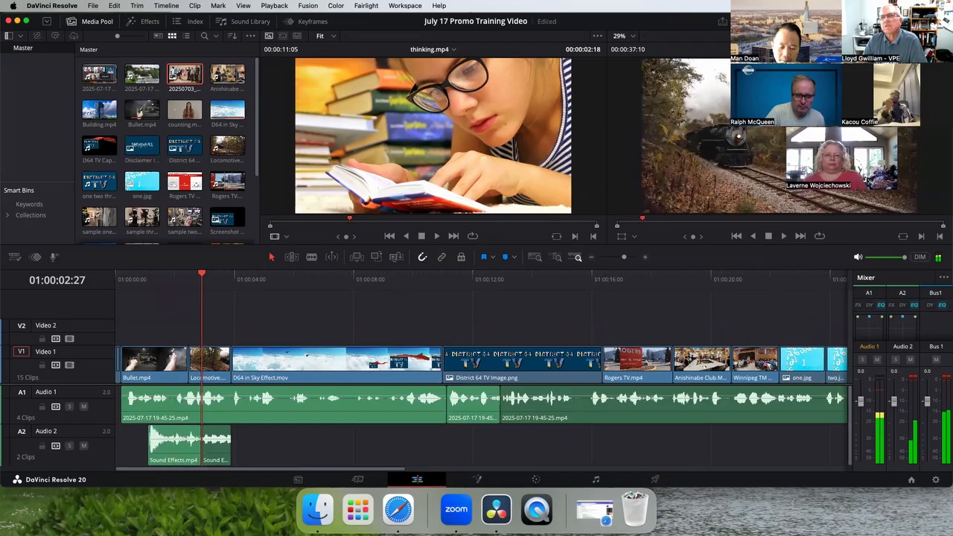
pyautogui.click(926, 21)
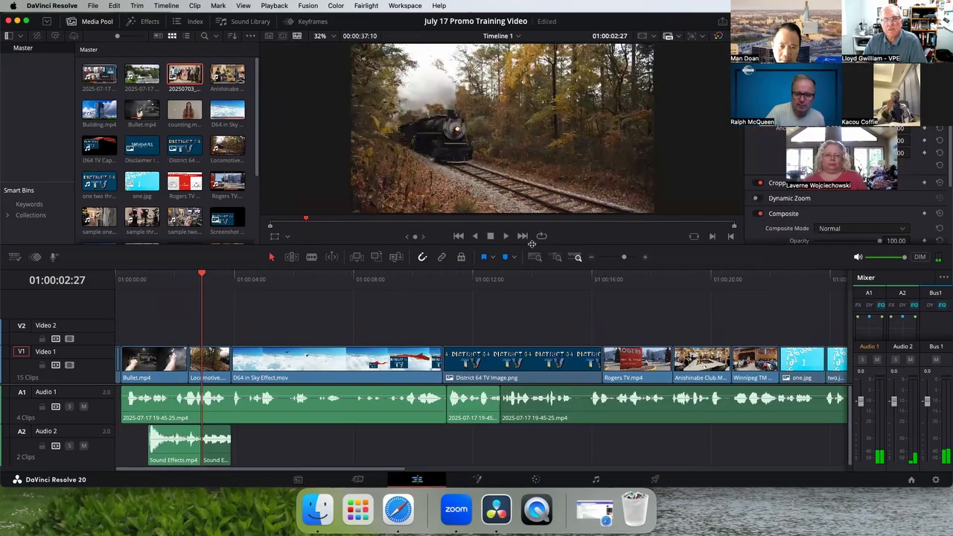
pyautogui.moveTo(532, 243); pyautogui.dragTo(532, 334)
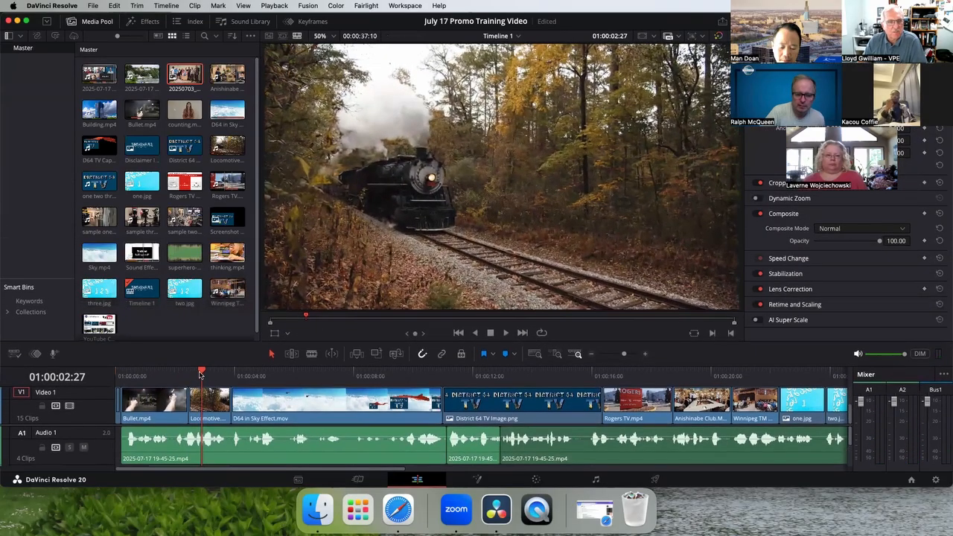
pyautogui.click(115, 375)
pyautogui.click(505, 334)
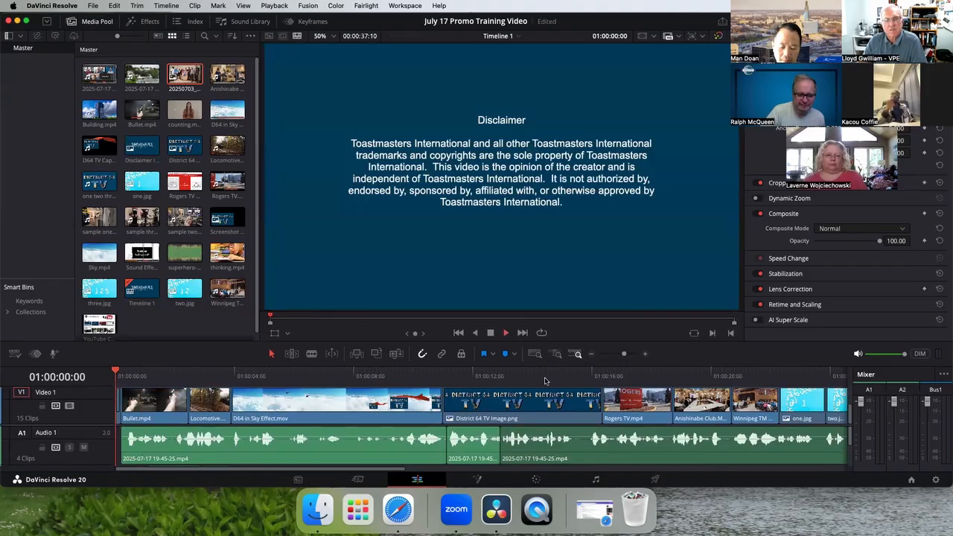
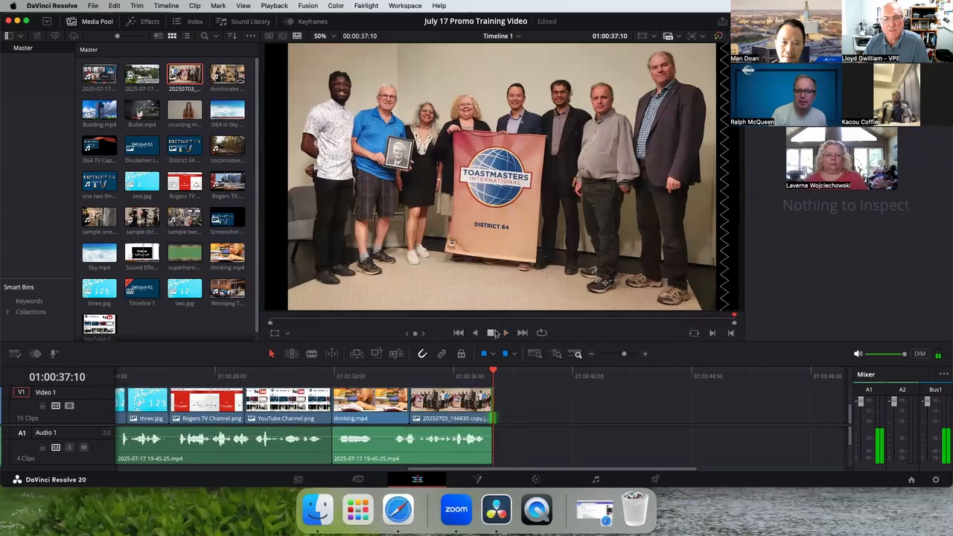
# Step: Save the project
pyautogui.click(93, 6)
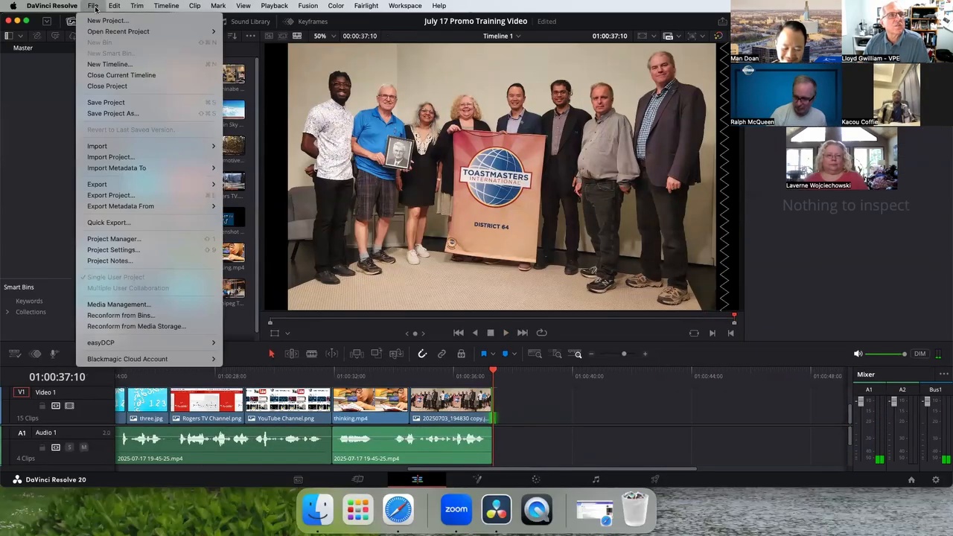
pyautogui.click(109, 105)
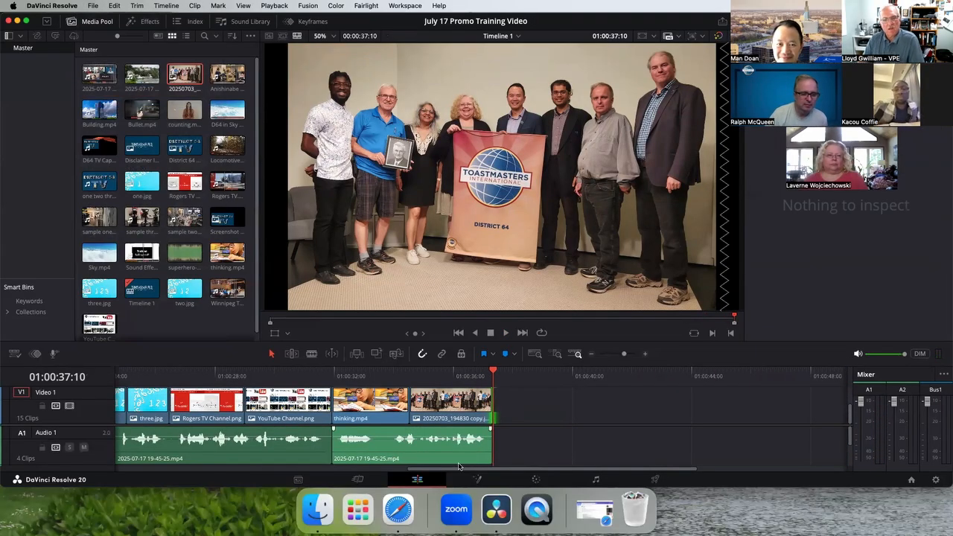
# Step: Place the playhead at 01:00:12:15 over District 64 TV Image.png, shrink the viewer area and restore the separate source and timeline viewers
pyautogui.moveTo(549, 472); pyautogui.dragTo(257, 471)
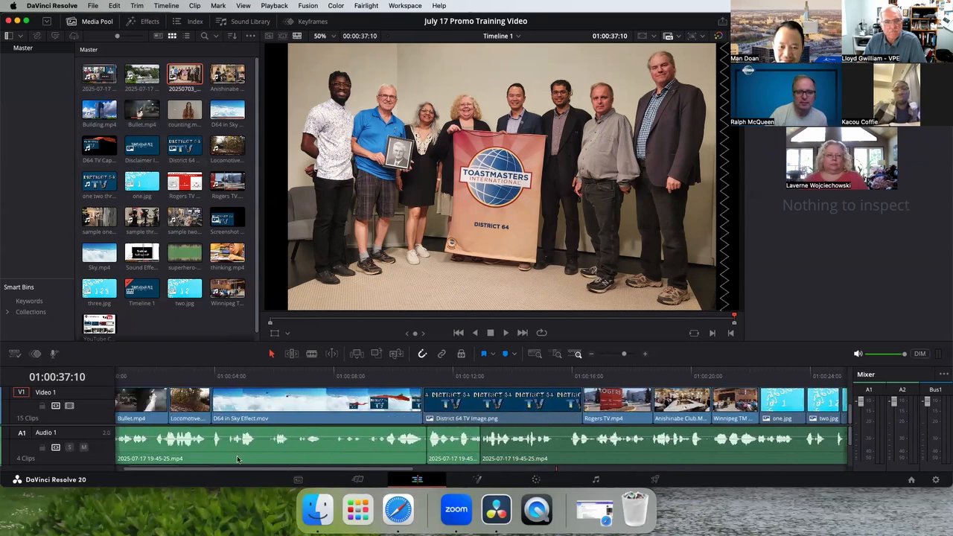
pyautogui.moveTo(146, 378); pyautogui.dragTo(485, 390)
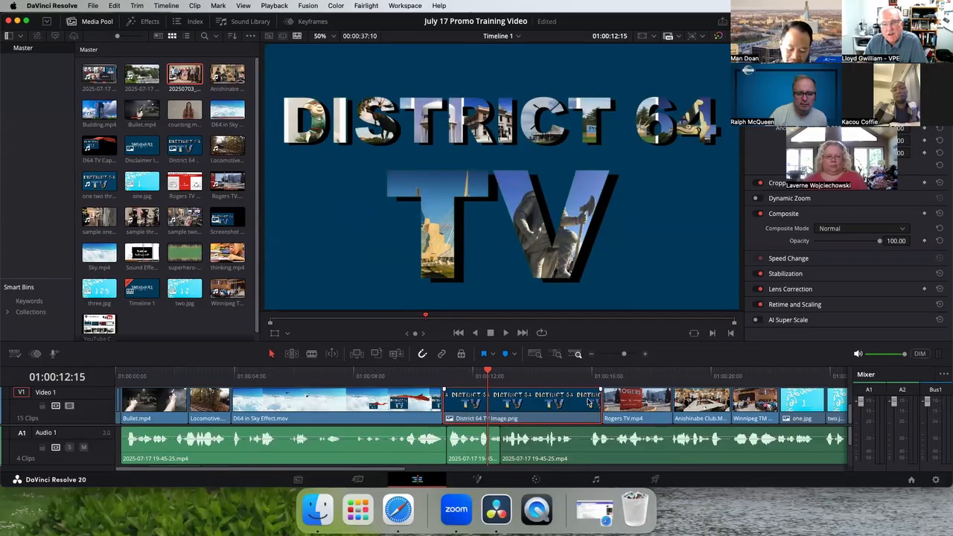
pyautogui.moveTo(526, 341); pyautogui.dragTo(520, 280)
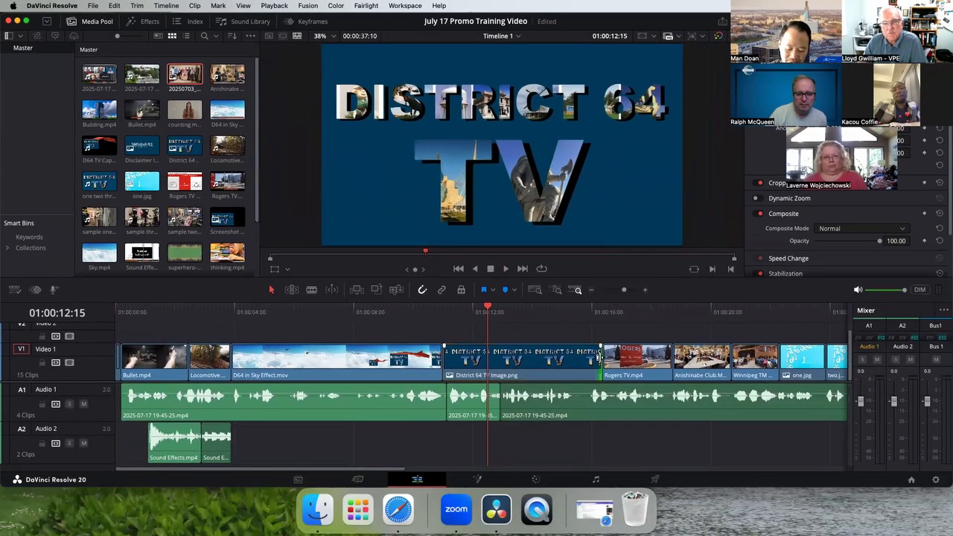
pyautogui.click(736, 35)
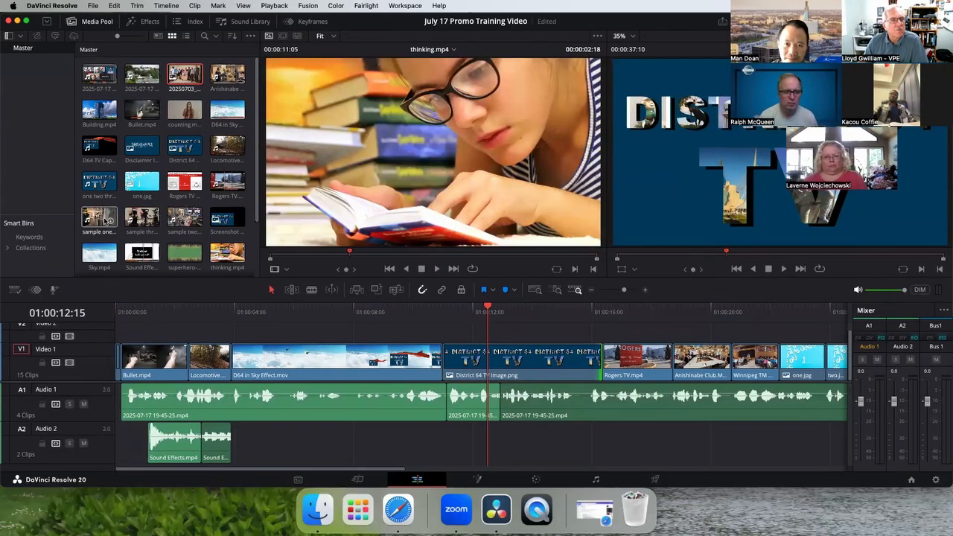
# Step: Scrub through sample one.mp4 in the source viewer and delete District 64 TV Image.png from Video 1
pyautogui.click(99, 217)
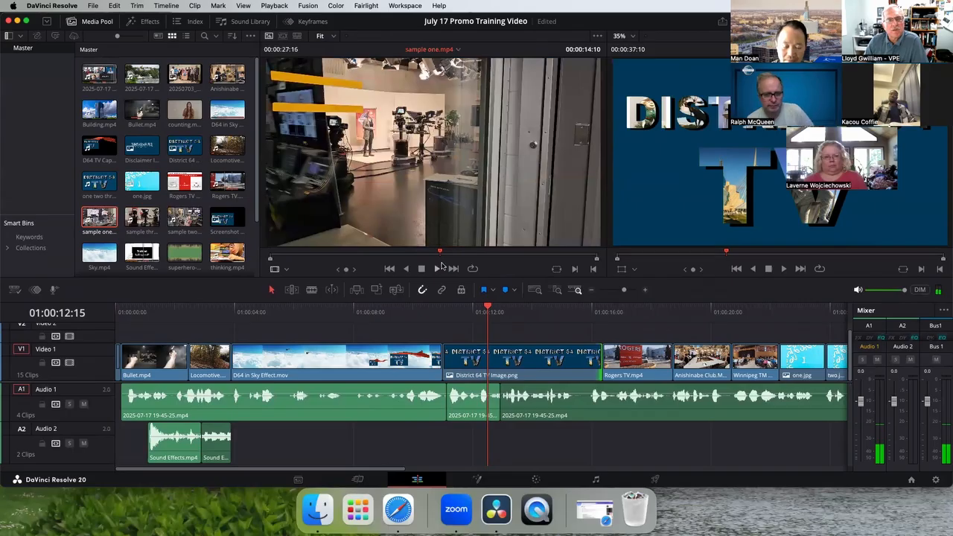
pyautogui.click(445, 254)
pyautogui.moveTo(446, 256); pyautogui.dragTo(538, 259)
pyautogui.rightClick(581, 366)
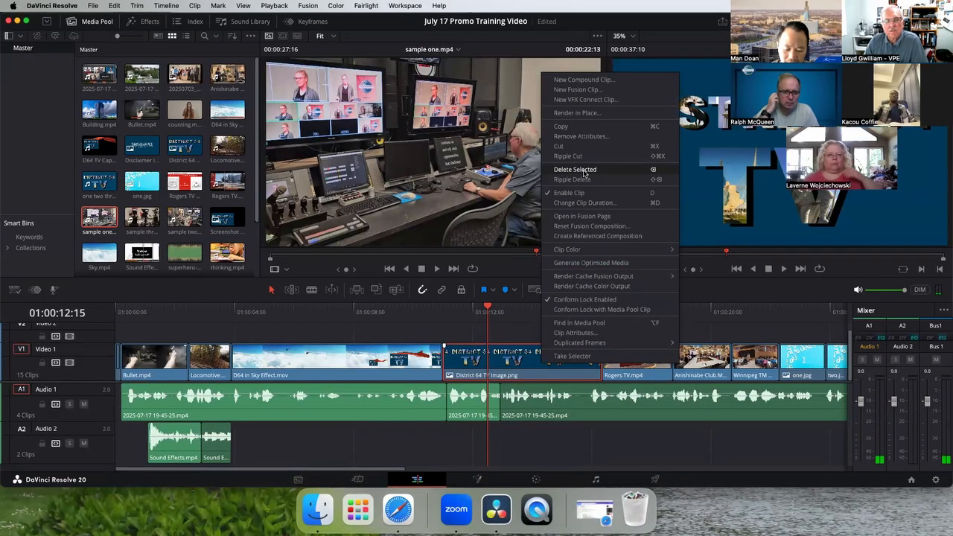
pyautogui.click(584, 172)
# Step: Mark a 00:00:01:09 range ending at about 00:00:22:16 in sample one.mp4 and add only its video directly after D64 in Sky Effect.mov
pyautogui.moveTo(538, 254)
pyautogui.mouseDown()
pyautogui.moveTo(523, 255)
pyautogui.moveTo(537, 253)
pyautogui.mouseUp()
pyautogui.press('i')
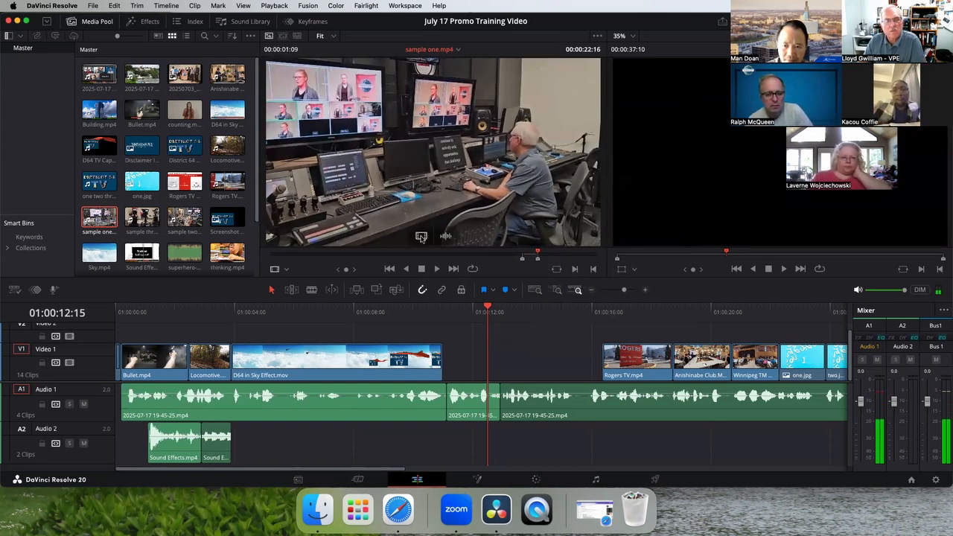
pyautogui.moveTo(421, 237); pyautogui.dragTo(442, 356)
# Step: Scrub through sample three.mp4 and open sample two.mp4 to look for usable studio footage
pyautogui.click(139, 218)
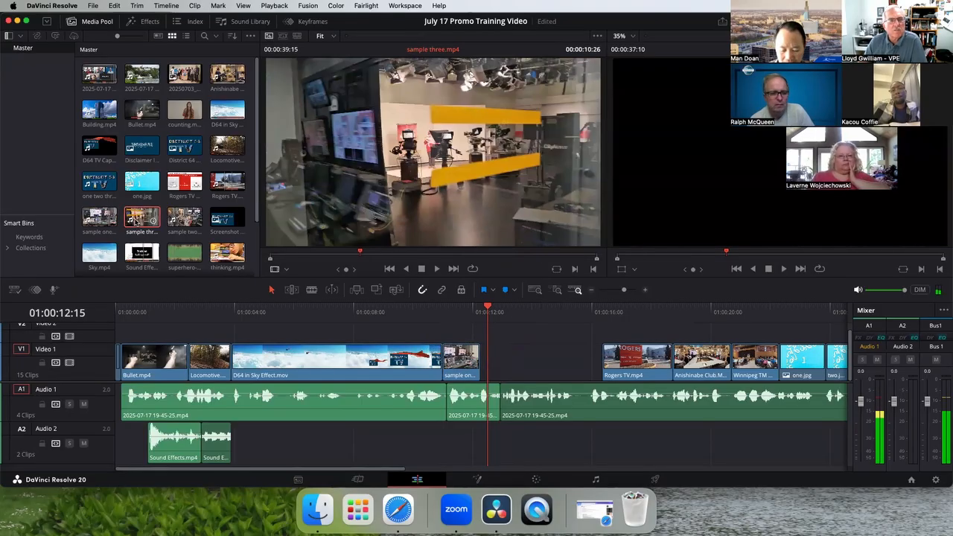
pyautogui.moveTo(420, 218)
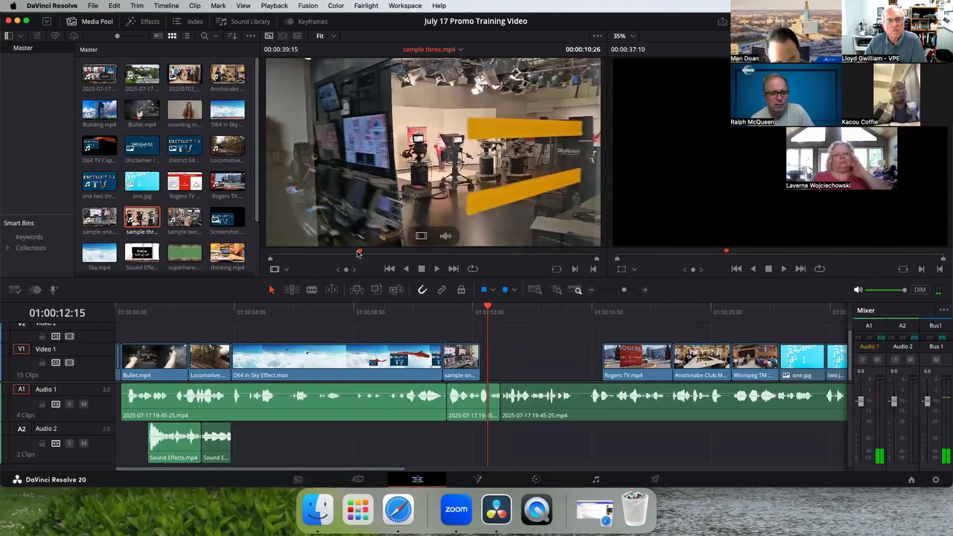
pyautogui.moveTo(357, 254); pyautogui.dragTo(569, 258)
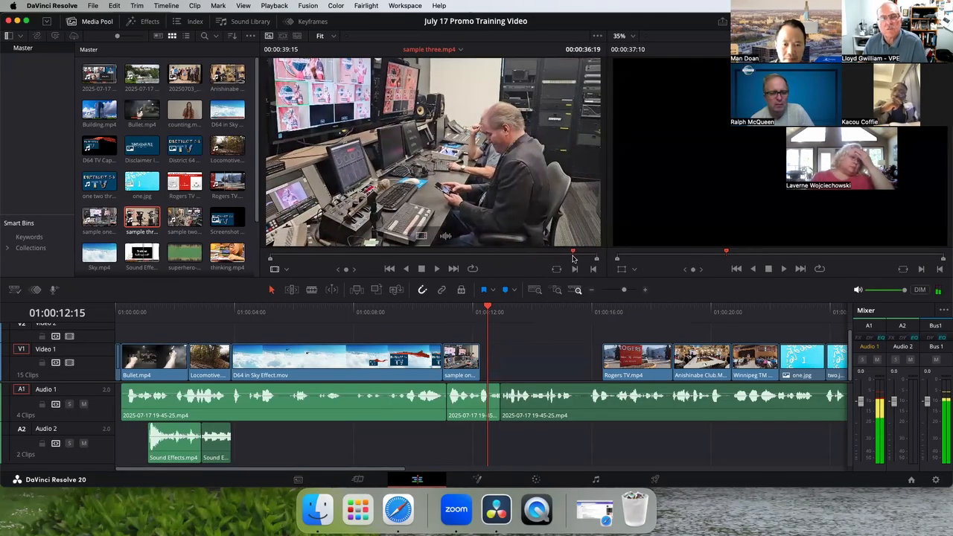
pyautogui.moveTo(576, 257); pyautogui.dragTo(388, 249)
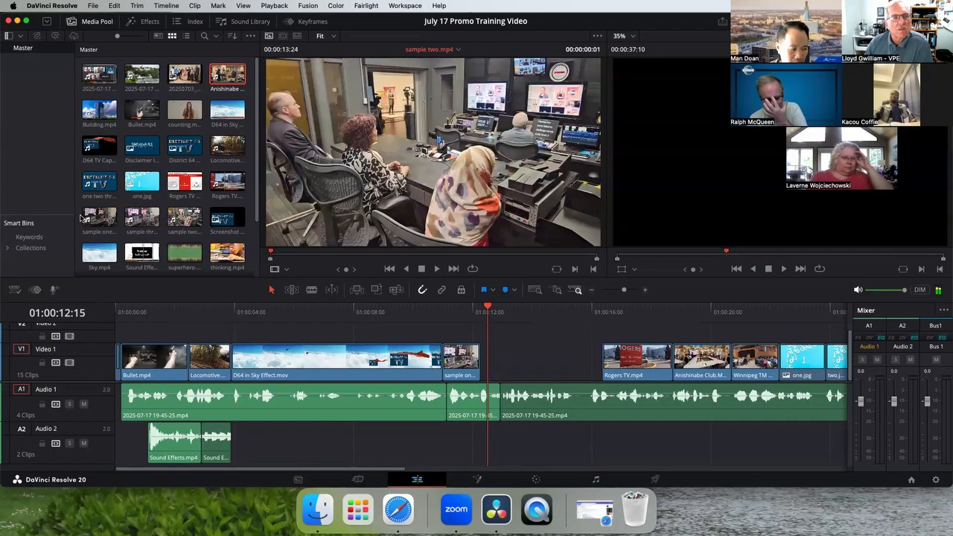
# Step: Mark a 27-frame range ending at about 00:00:15:06 in sample one.mp4 and add only its video directly after the first sample one.mp4 clip
pyautogui.moveTo(93, 218); pyautogui.dragTo(299, 219)
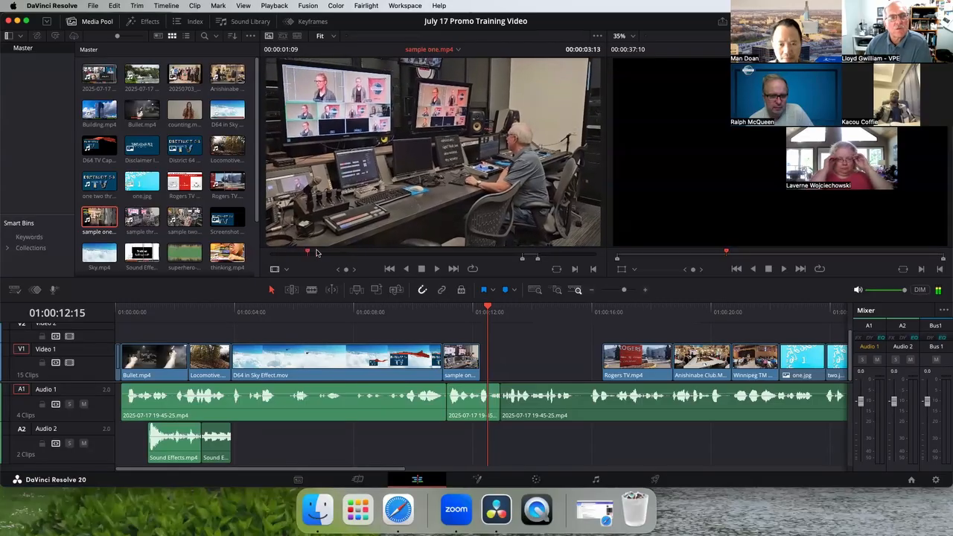
pyautogui.moveTo(385, 256); pyautogui.dragTo(443, 252)
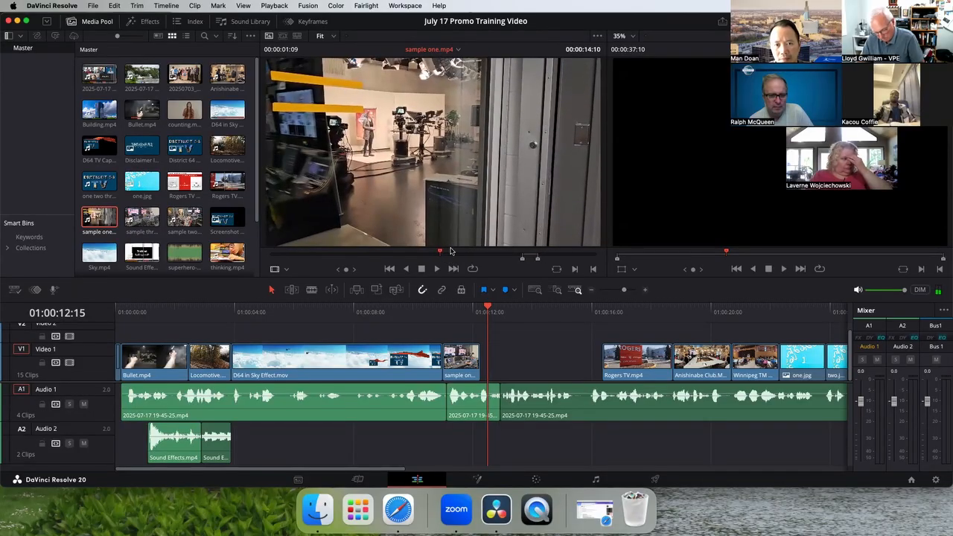
pyautogui.click(450, 254)
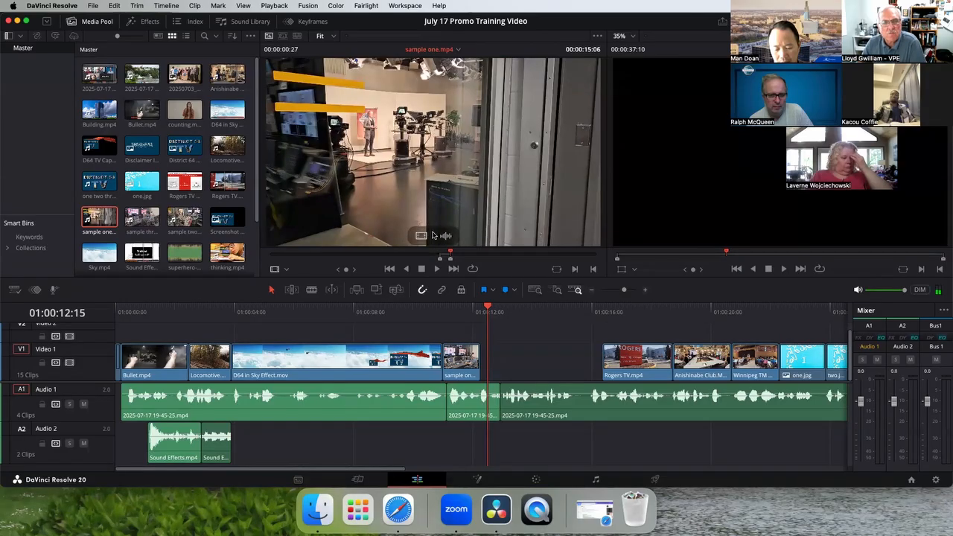
pyautogui.moveTo(450, 248); pyautogui.dragTo(493, 359)
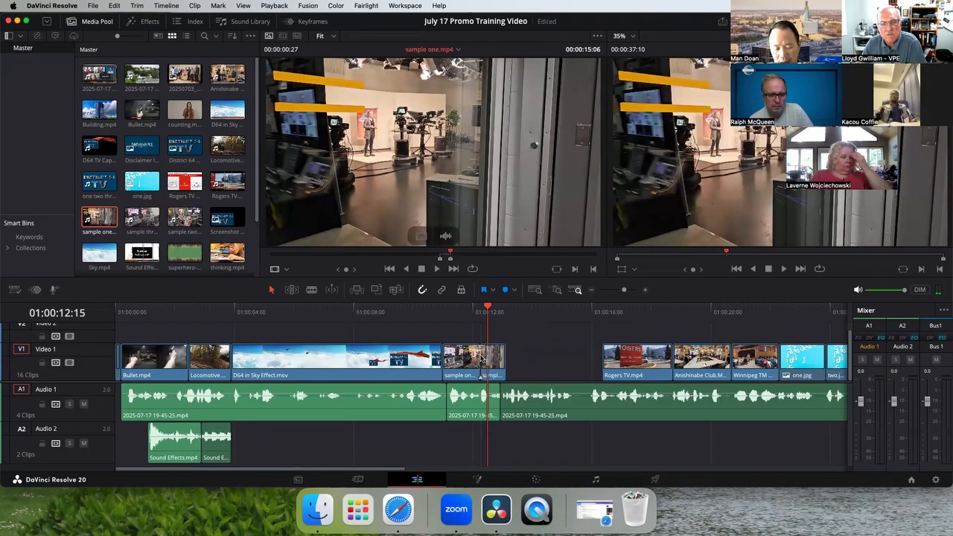
# Step: Play from 01:00:10:20 over both sample one.mp4 clips, stop at 01:00:13:25 and move the second clip to start there
pyautogui.click(433, 315)
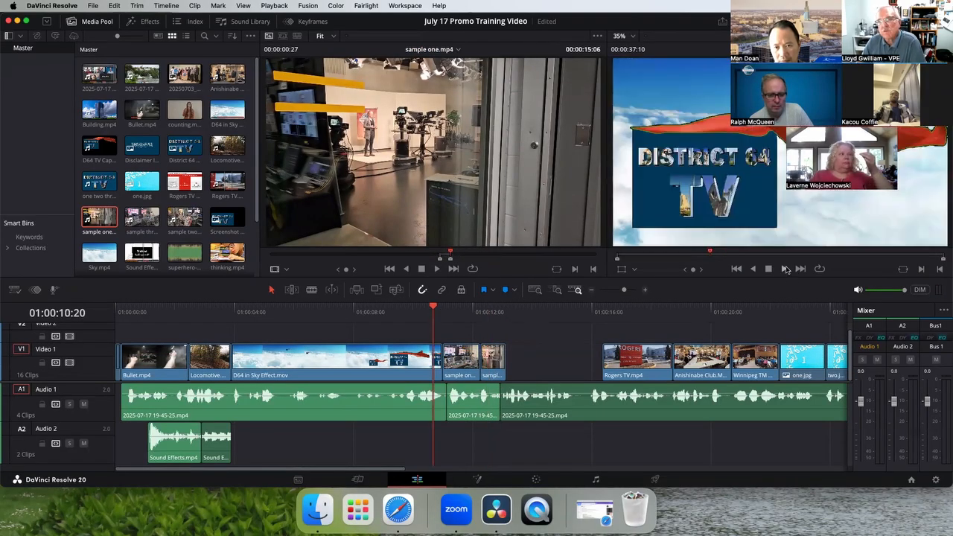
pyautogui.click(786, 269)
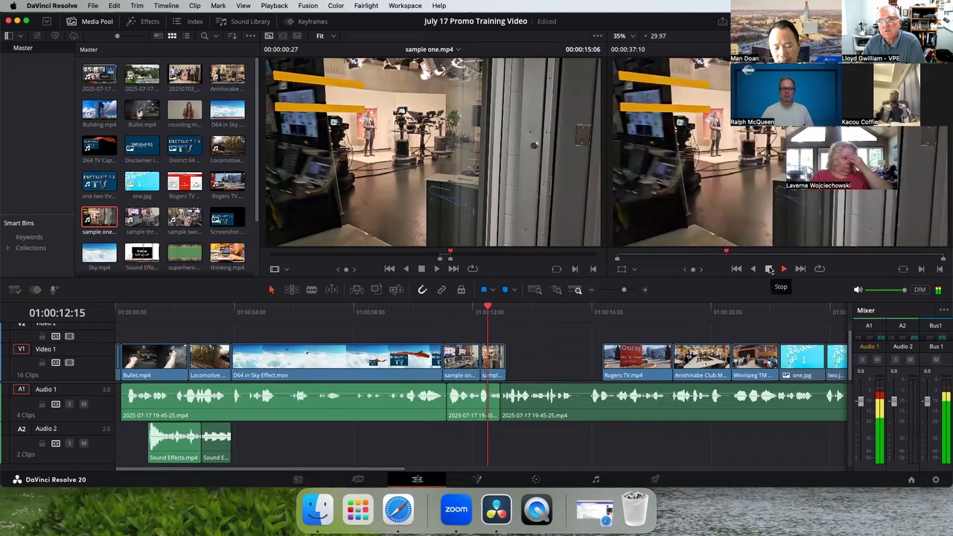
pyautogui.click(770, 269)
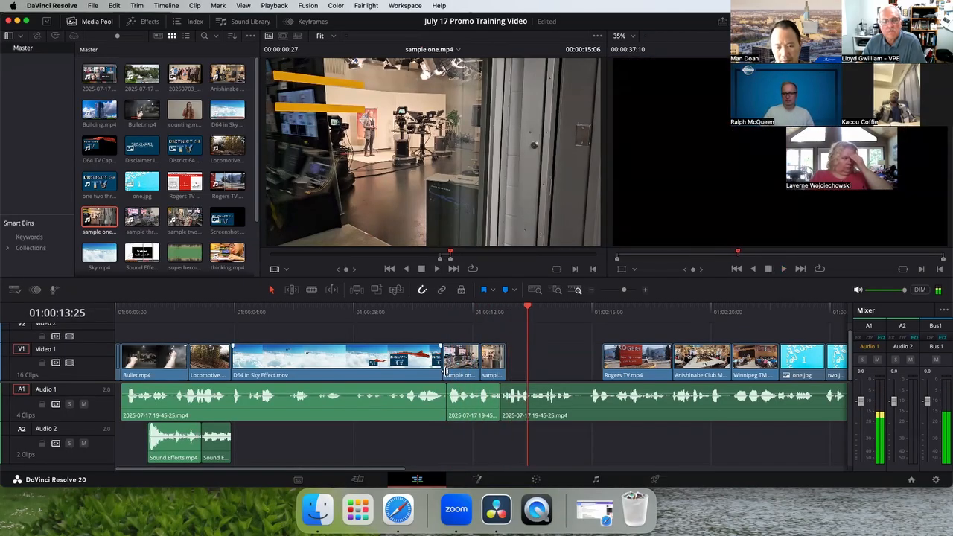
pyautogui.moveTo(489, 366); pyautogui.dragTo(535, 367)
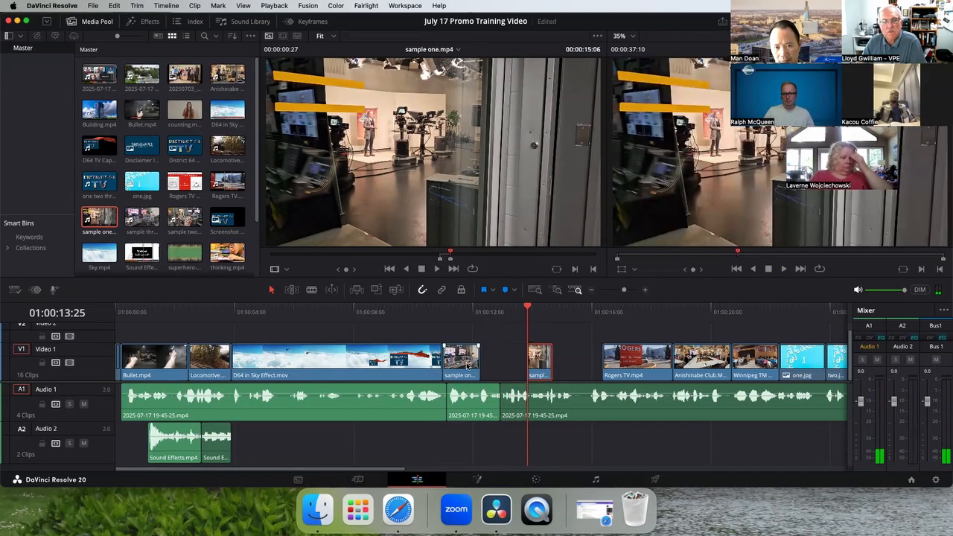
# Step: Move the first sample one.mp4 clip on Video 1 so that it ends where the second sample one.mp4 clip starts
pyautogui.moveTo(467, 366); pyautogui.dragTo(513, 367)
pyautogui.click(224, 111)
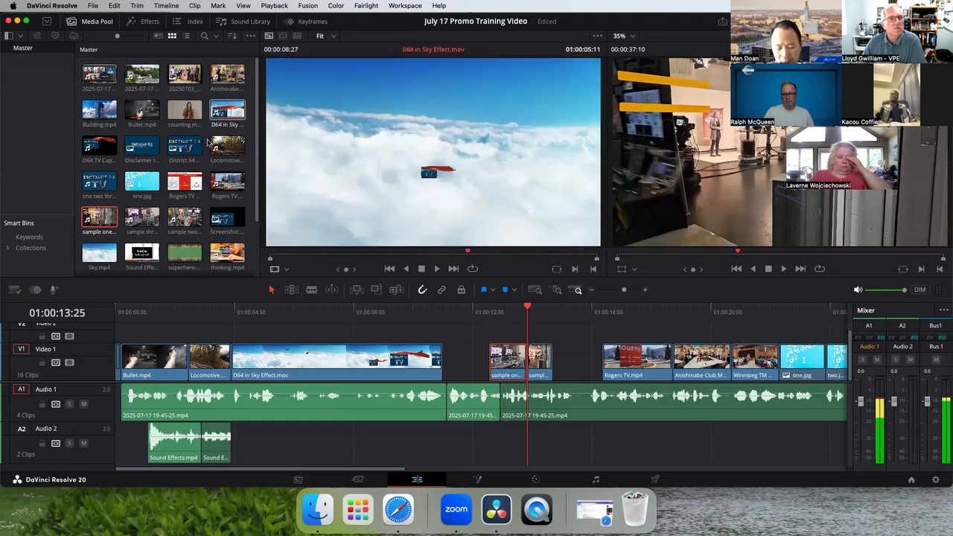
pyautogui.moveTo(185, 146); pyautogui.dragTo(508, 347)
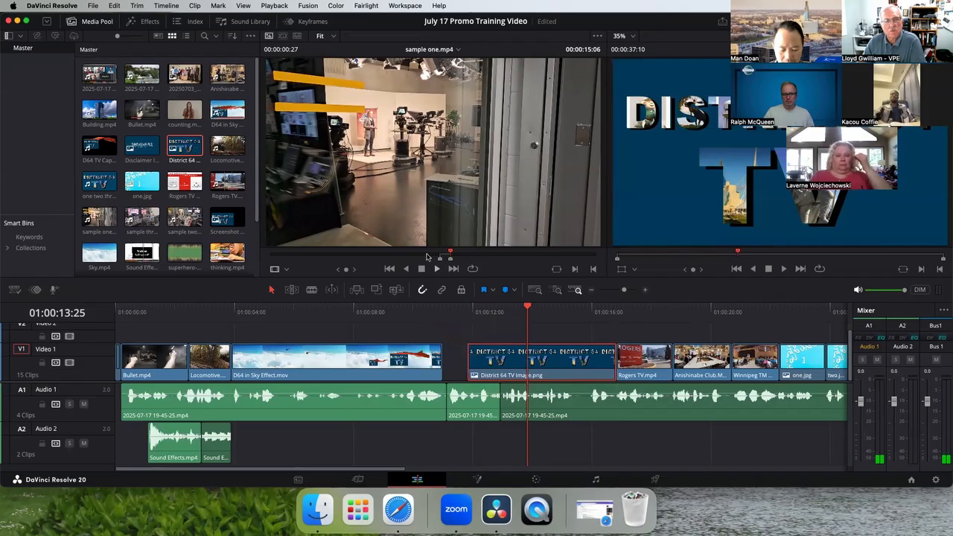
pyautogui.click(114, 6)
pyautogui.click(122, 22)
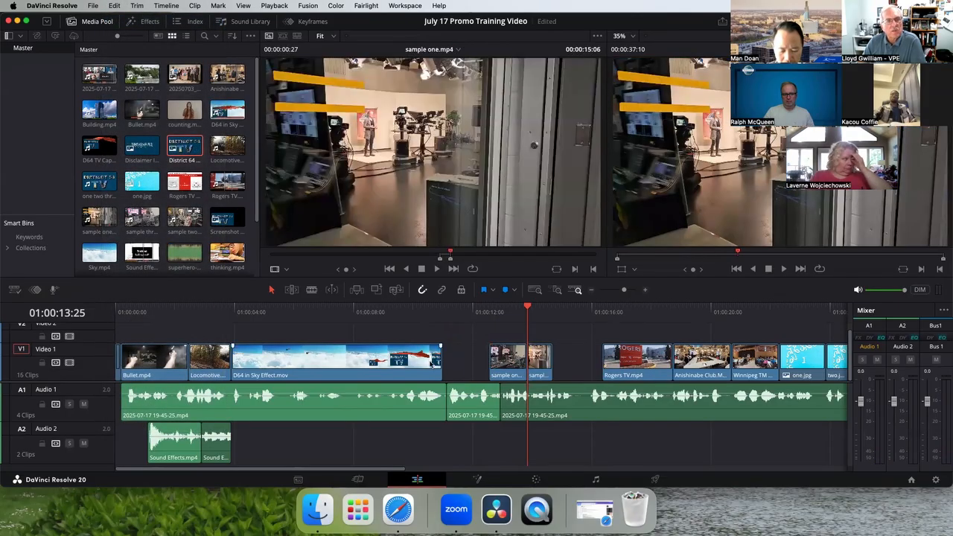
# Step: Place District 64 TV Image.png on Video 2 from the end of D64 in Sky Effect.mov and trim it to the first sample one.mp4 clip's start
pyautogui.moveTo(444, 282); pyautogui.dragTo(393, 228)
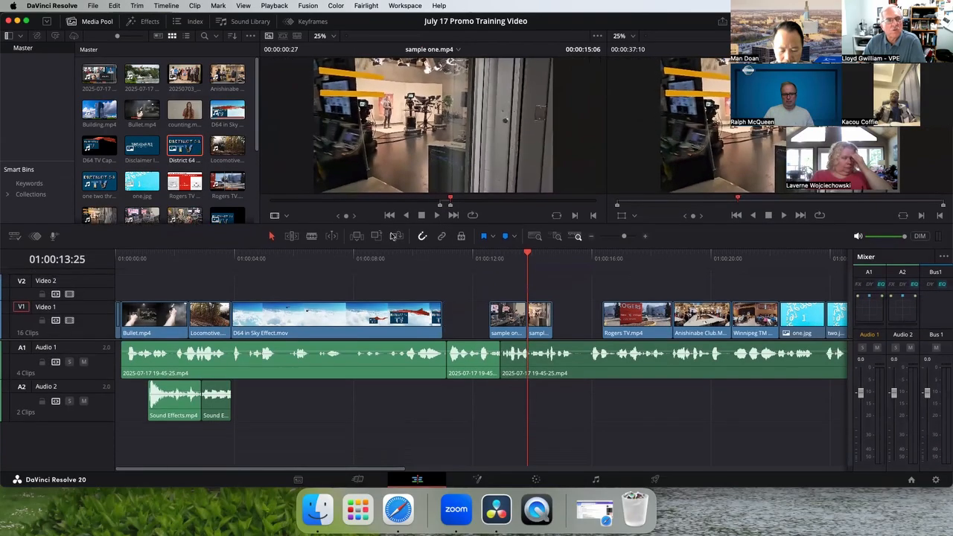
pyautogui.moveTo(198, 141); pyautogui.dragTo(454, 284)
pyautogui.moveTo(446, 286); pyautogui.dragTo(477, 293)
pyautogui.moveTo(592, 288); pyautogui.dragTo(490, 293)
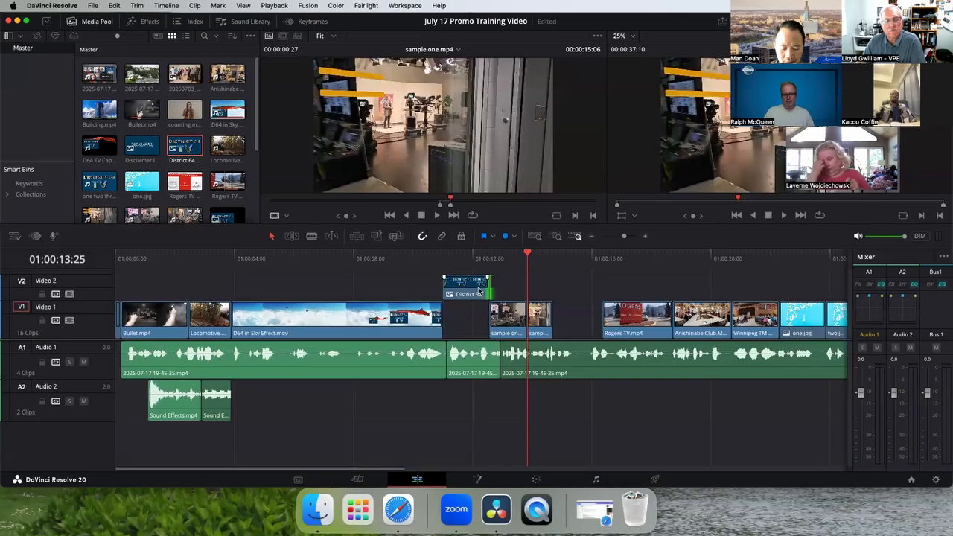
# Step: Play the timeline from 01:00:09:14 over the new title image and both sample one.mp4 clips, stopping at 01:00:15:05
pyautogui.moveTo(526, 256); pyautogui.dragTo(398, 257)
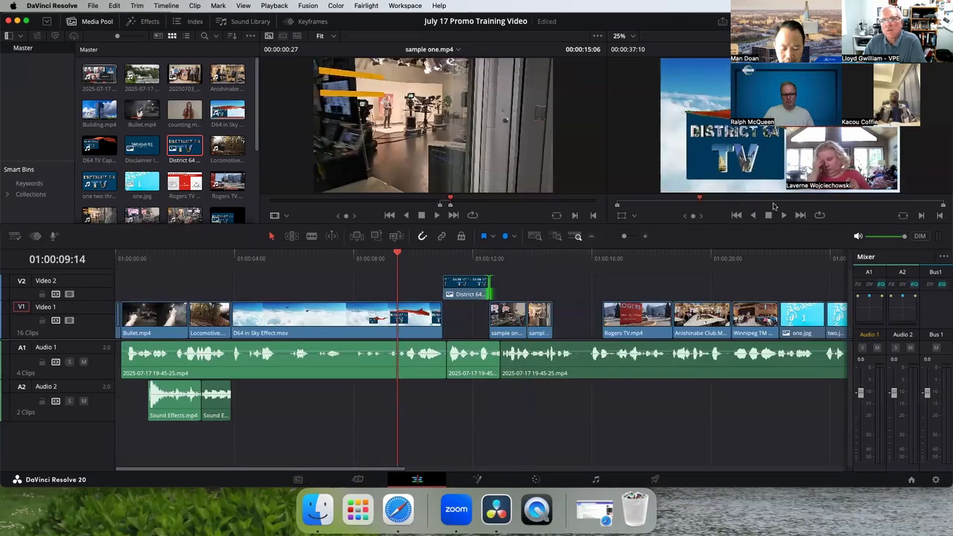
pyautogui.click(783, 216)
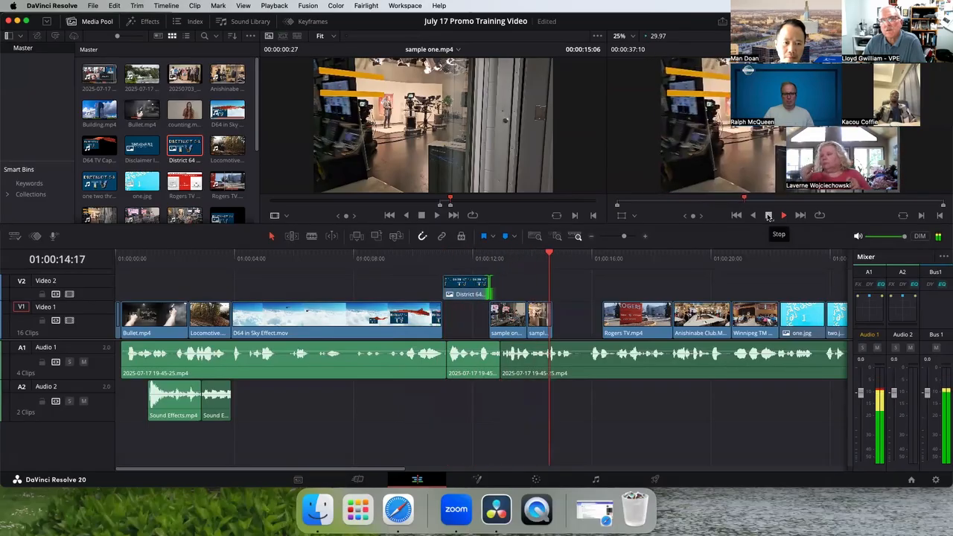
pyautogui.click(769, 216)
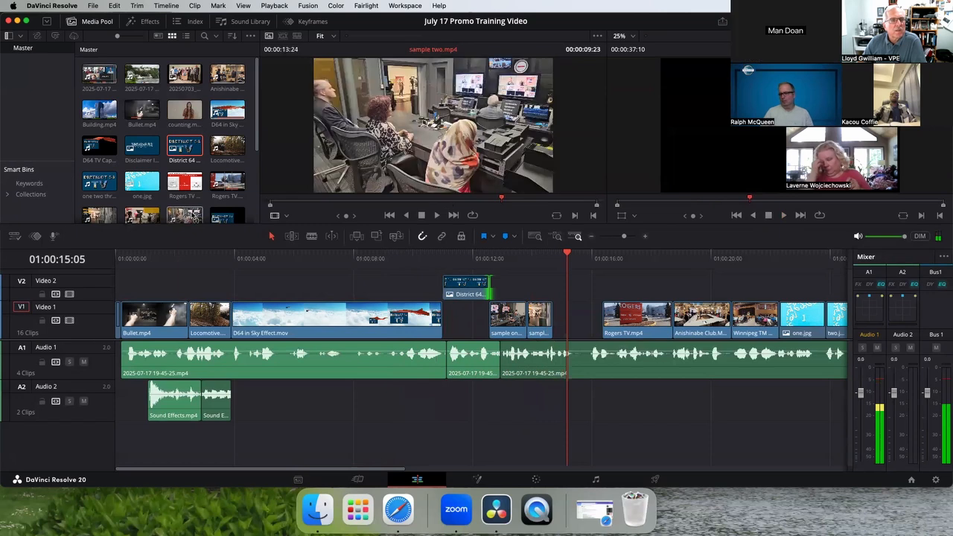
# Step: Mark a 27-frame range ending at 00:00:04:16 in sample two.mp4 and use only its video to fill the gap before Rogers TV.mp4
pyautogui.doubleClick(189, 216)
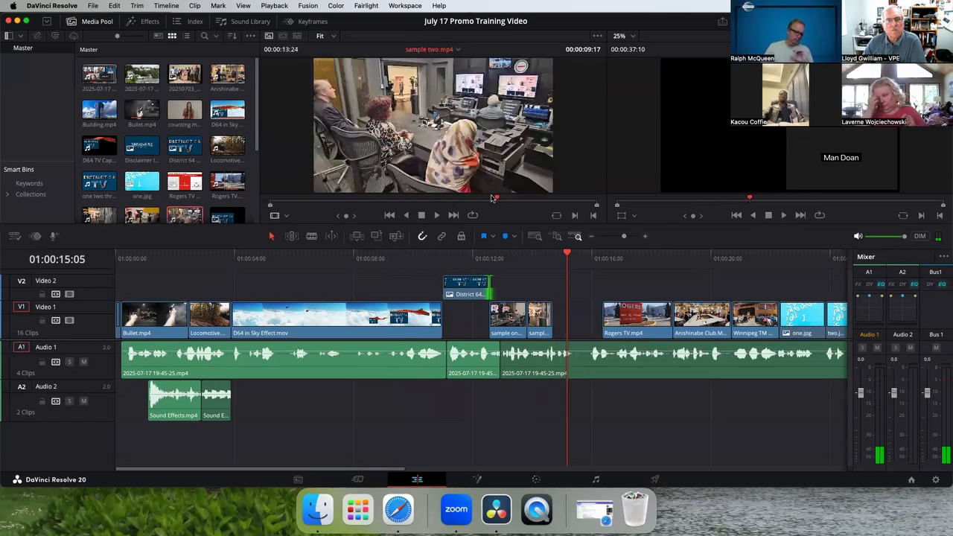
pyautogui.moveTo(481, 199); pyautogui.dragTo(357, 197)
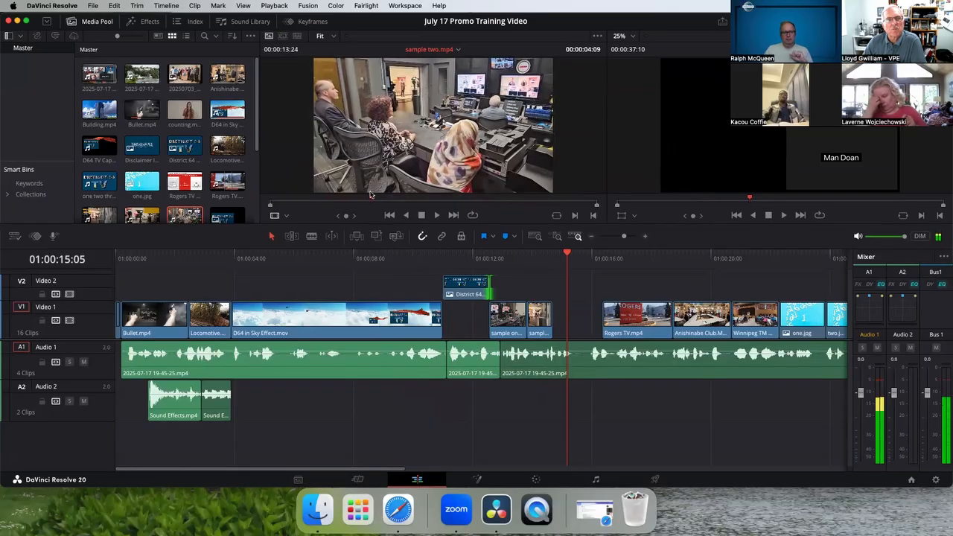
pyautogui.press('i')
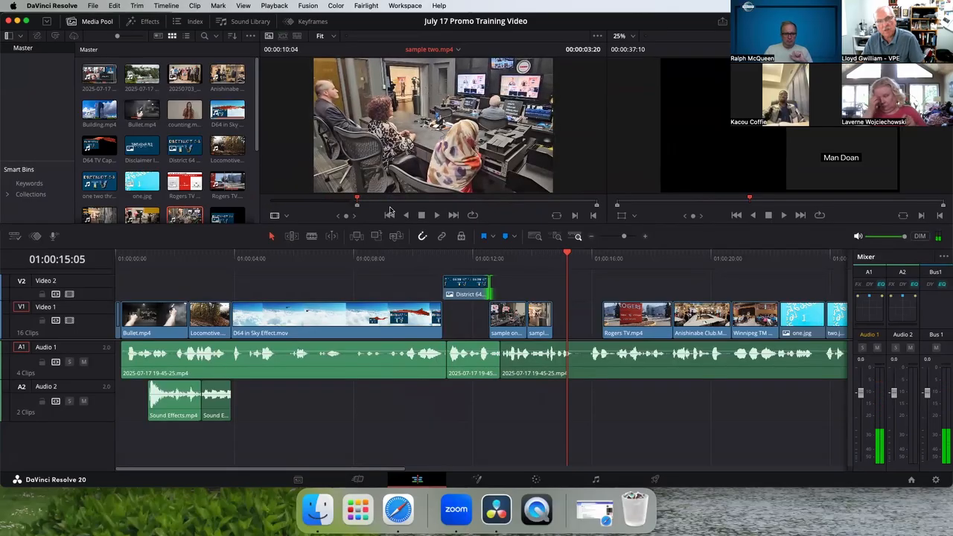
pyautogui.moveTo(363, 200); pyautogui.dragTo(378, 199)
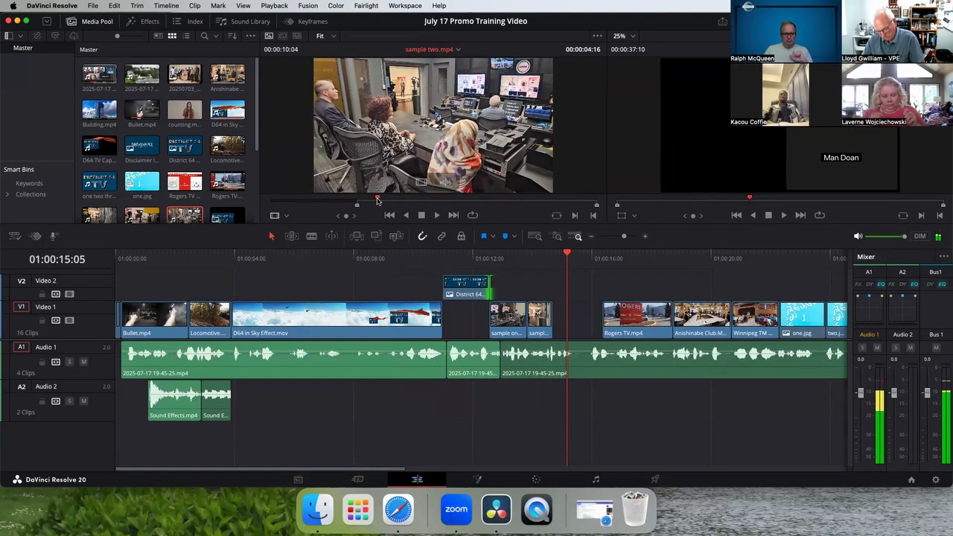
pyautogui.press('o')
pyautogui.moveTo(432, 149); pyautogui.dragTo(566, 321)
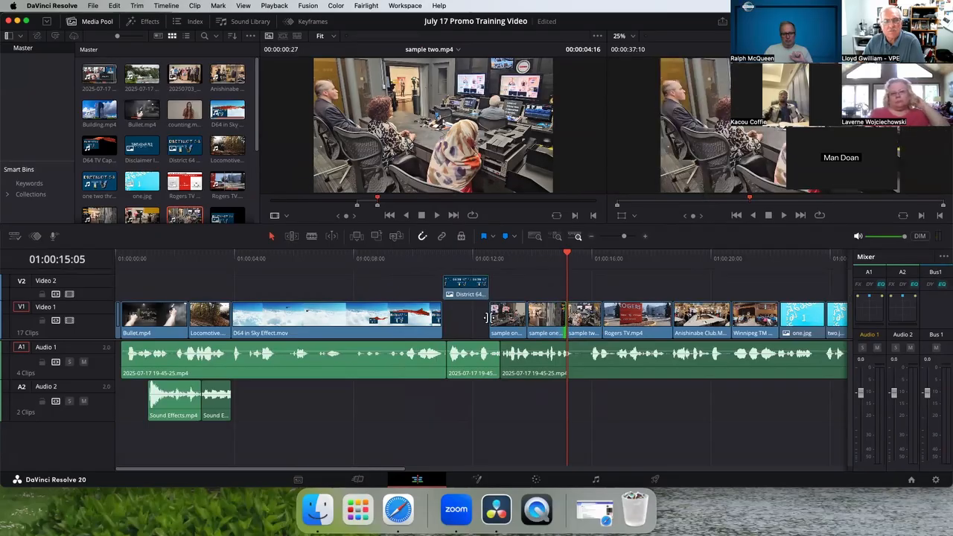
# Step: Show the Inspector, enlarge the timeline viewer and play from near the end of D64 in Sky Effect.mov through to the timeline's end
pyautogui.moveTo(568, 255); pyautogui.dragTo(433, 255)
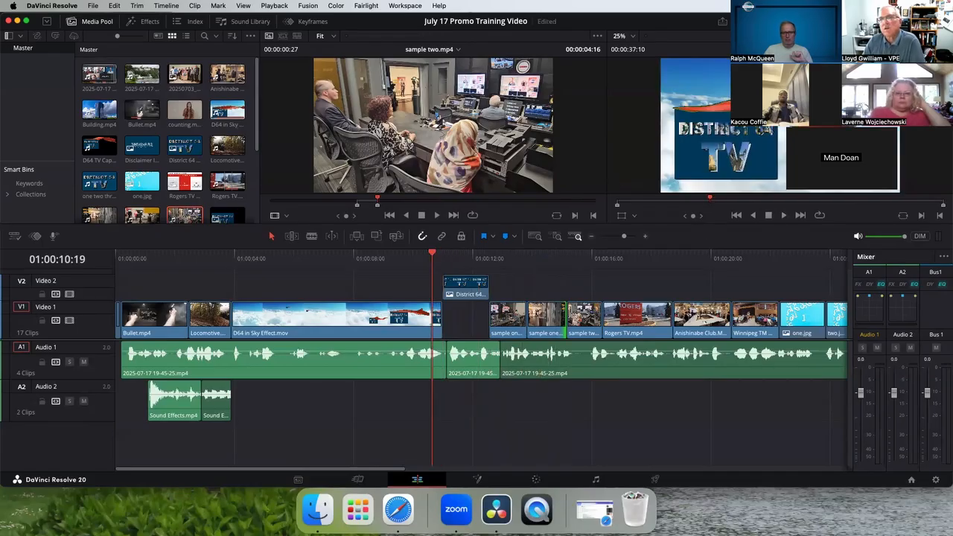
pyautogui.click(924, 21)
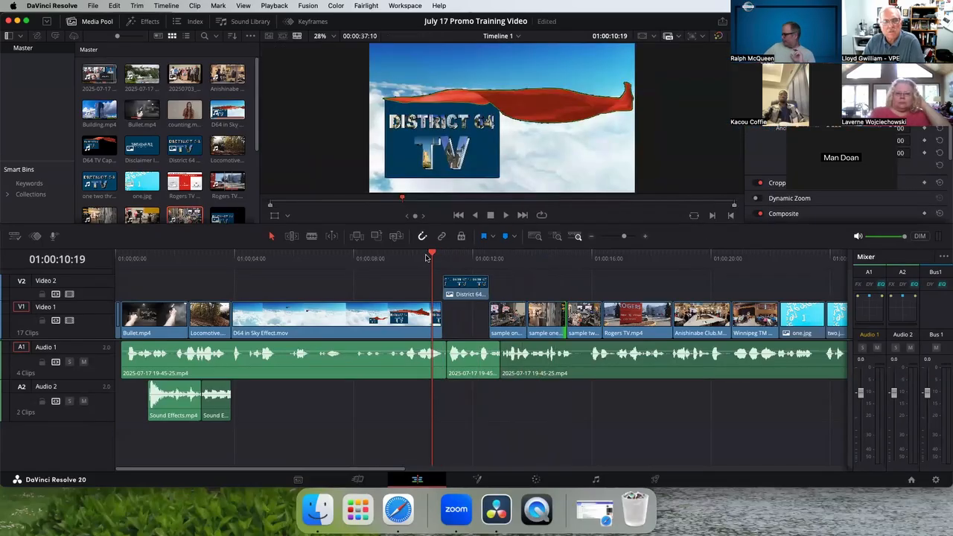
pyautogui.moveTo(432, 256); pyautogui.dragTo(415, 256)
pyautogui.moveTo(629, 226); pyautogui.dragTo(736, 293)
pyautogui.click(507, 283)
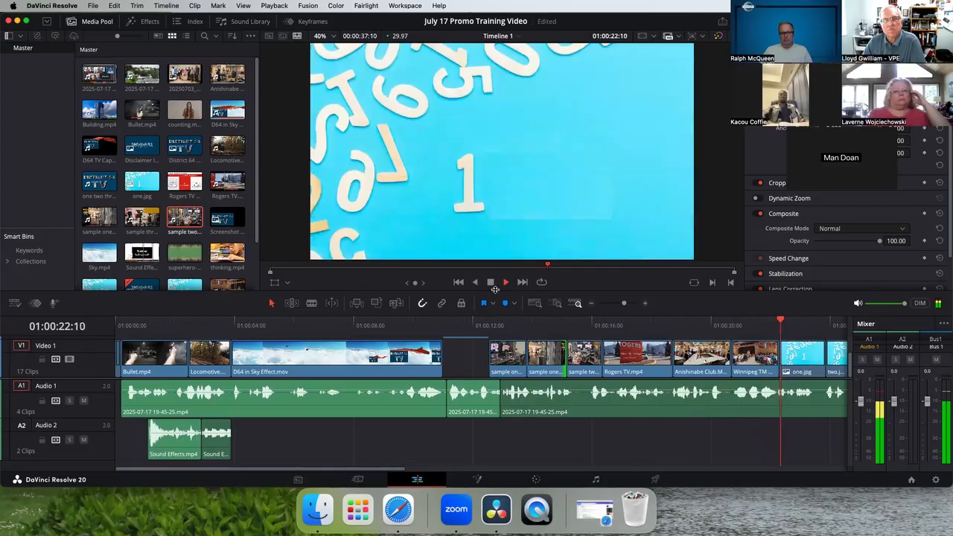
pyautogui.moveTo(494, 289); pyautogui.dragTo(494, 342)
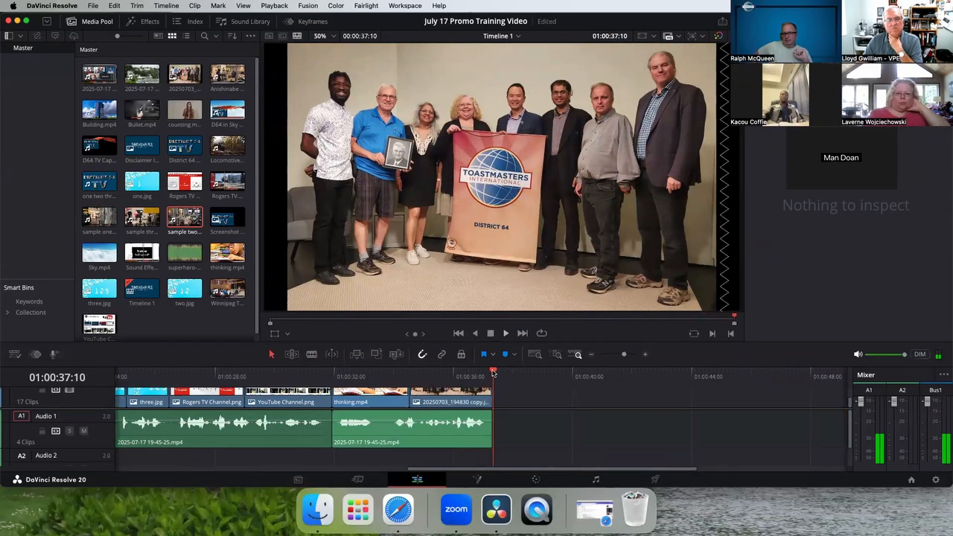
# Step: Move the playhead onto the closing group photo at about 01:00:35:13 and turn on the viewer's safe area
pyautogui.moveTo(493, 373); pyautogui.dragTo(438, 375)
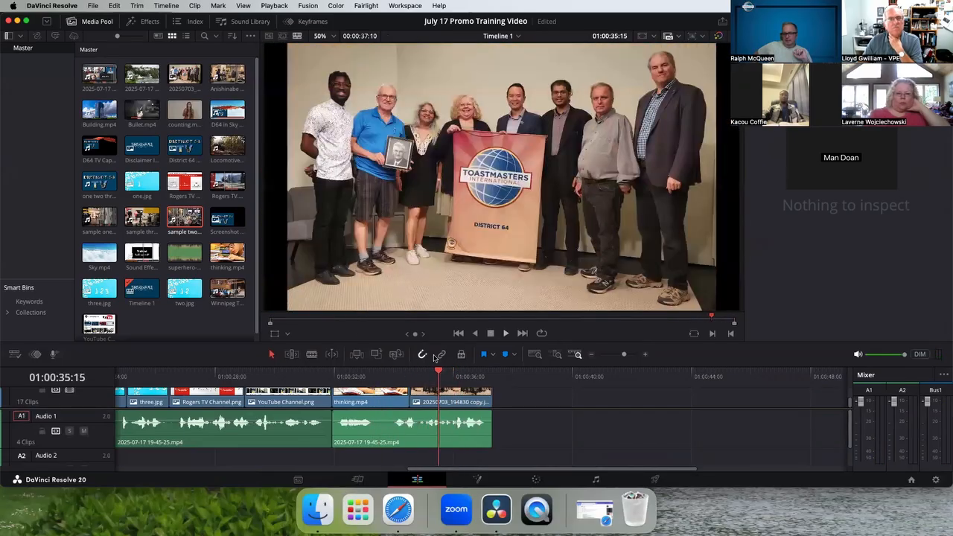
pyautogui.click(243, 6)
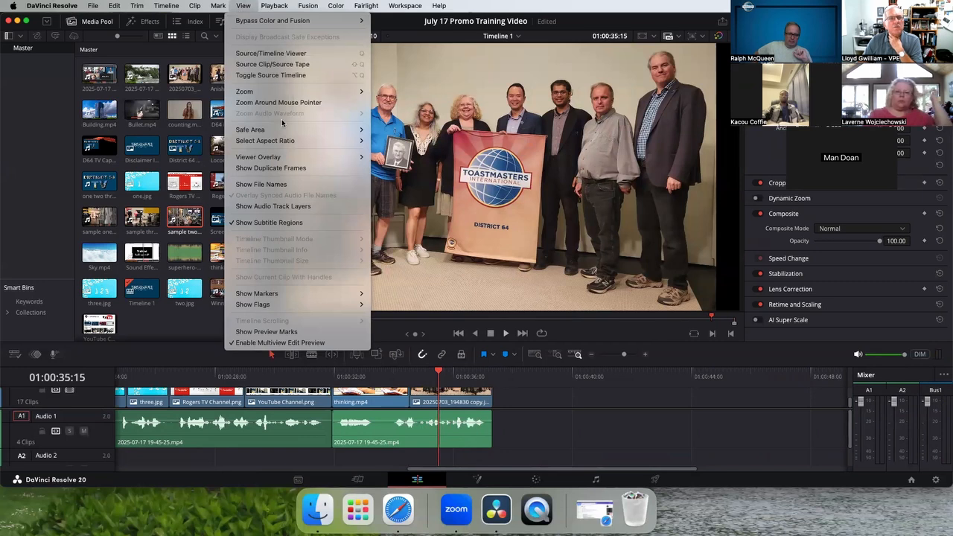
pyautogui.moveTo(350, 131)
pyautogui.click(385, 131)
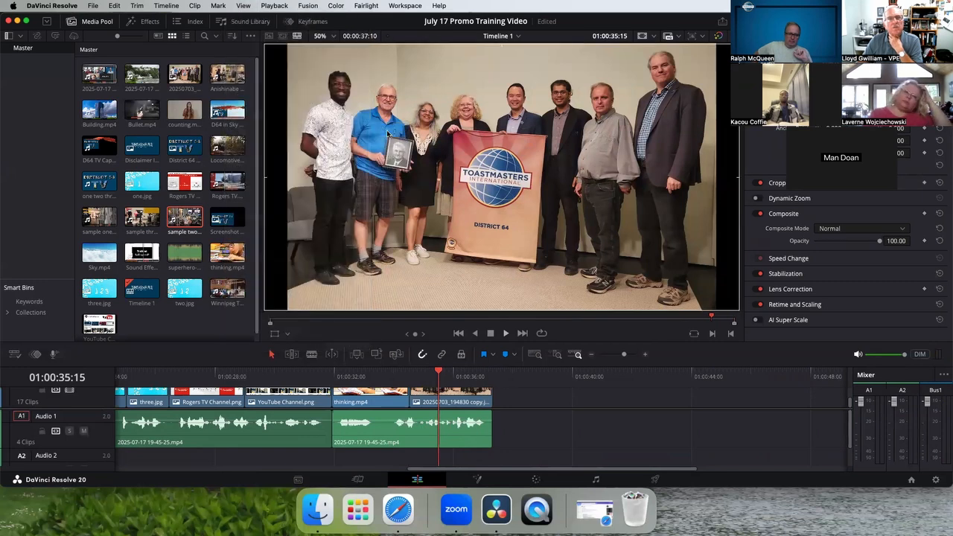
pyautogui.moveTo(434, 376)
pyautogui.mouseDown()
pyautogui.moveTo(373, 377)
pyautogui.moveTo(437, 377)
pyautogui.mouseUp()
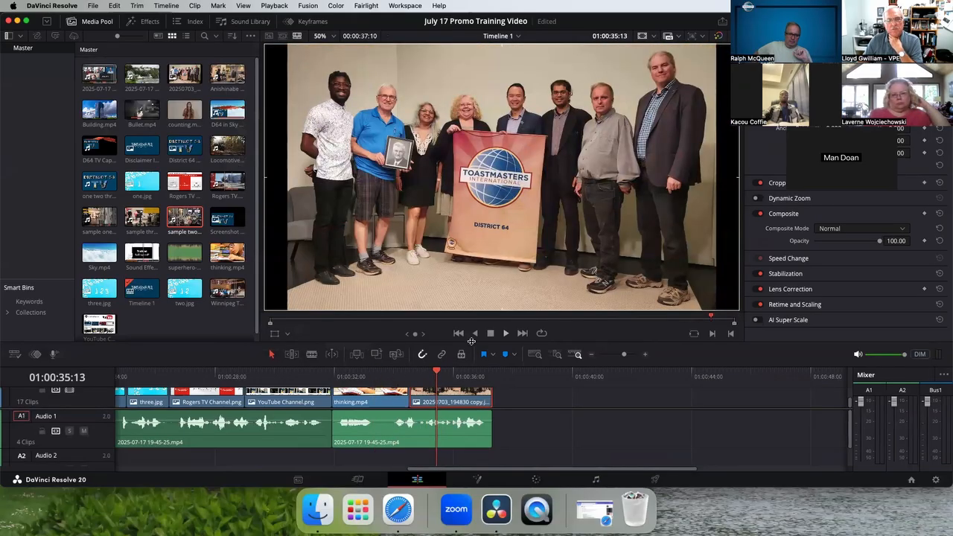
# Step: Use the Transform overlay to scale up the closing group photo until it fills the frame width, and shift it slightly down
pyautogui.moveTo(472, 341); pyautogui.dragTo(477, 302)
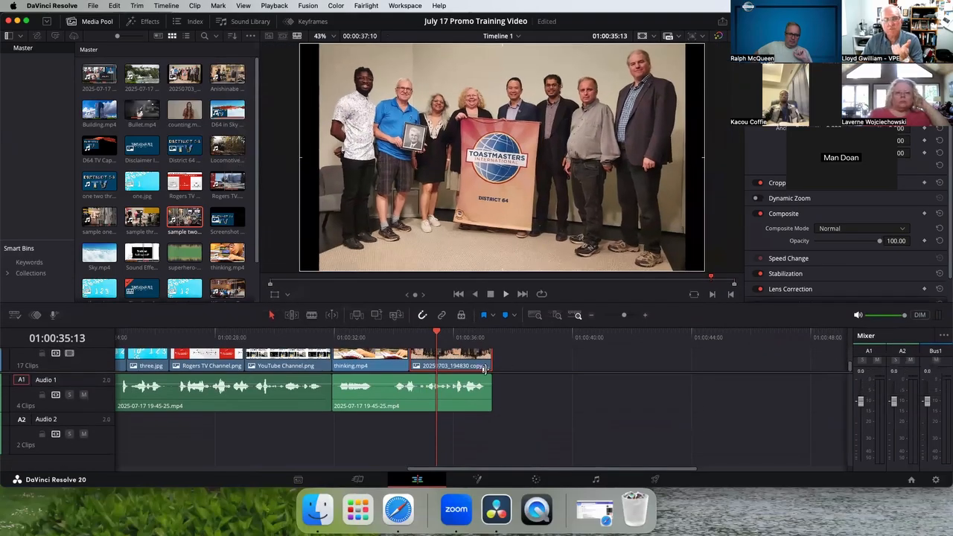
pyautogui.moveTo(501, 372); pyautogui.dragTo(508, 412)
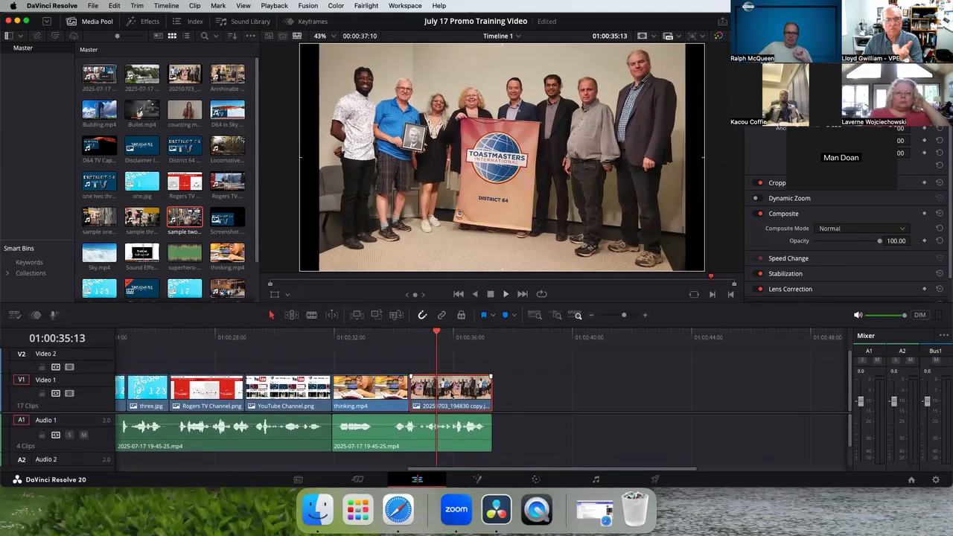
pyautogui.click(274, 295)
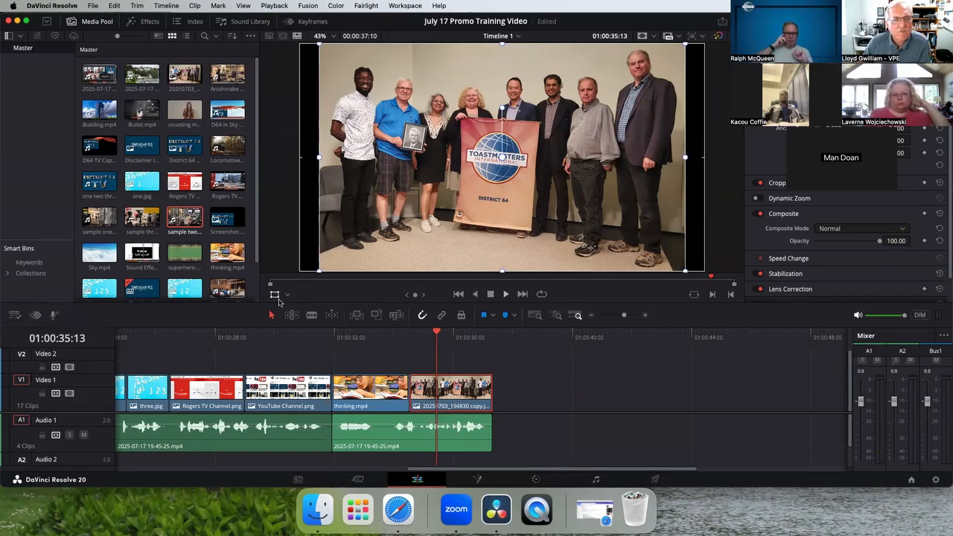
pyautogui.click(287, 295)
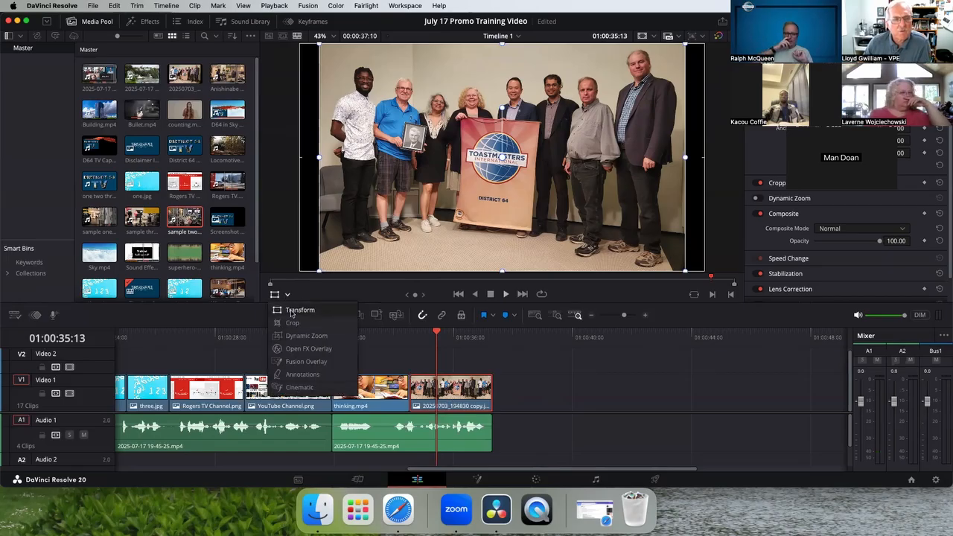
pyautogui.click(292, 311)
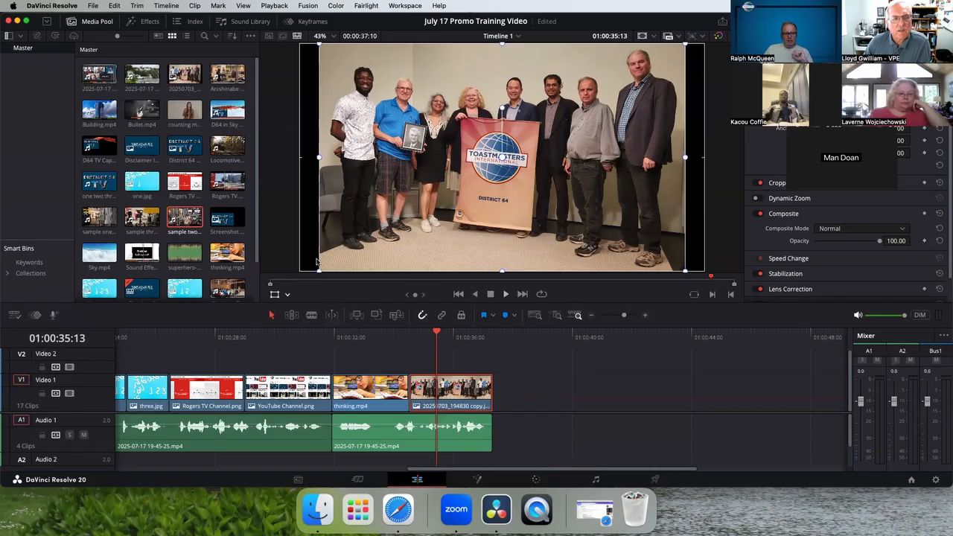
pyautogui.moveTo(319, 160)
pyautogui.mouseDown()
pyautogui.moveTo(301, 164)
pyautogui.moveTo(318, 165)
pyautogui.mouseUp()
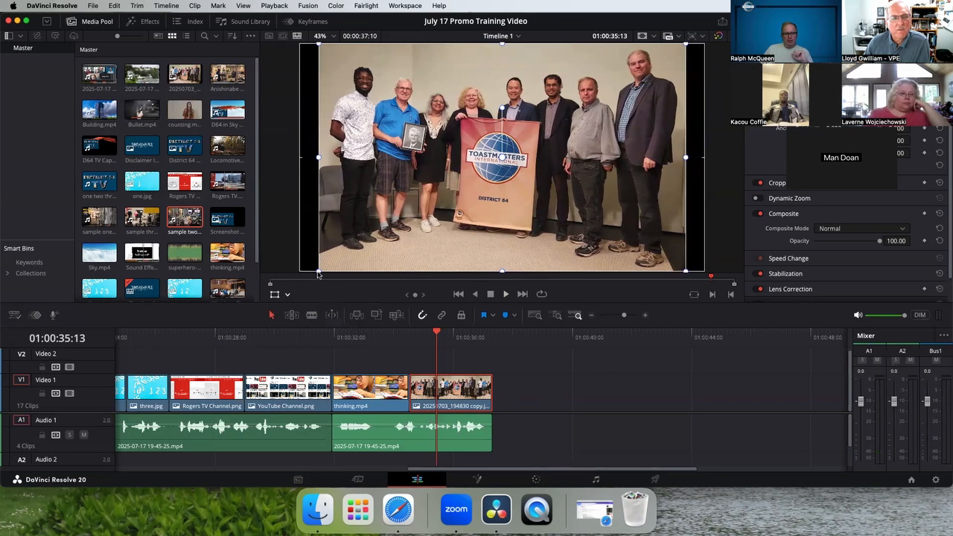
pyautogui.moveTo(319, 273); pyautogui.dragTo(298, 292)
pyautogui.moveTo(528, 201); pyautogui.dragTo(528, 215)
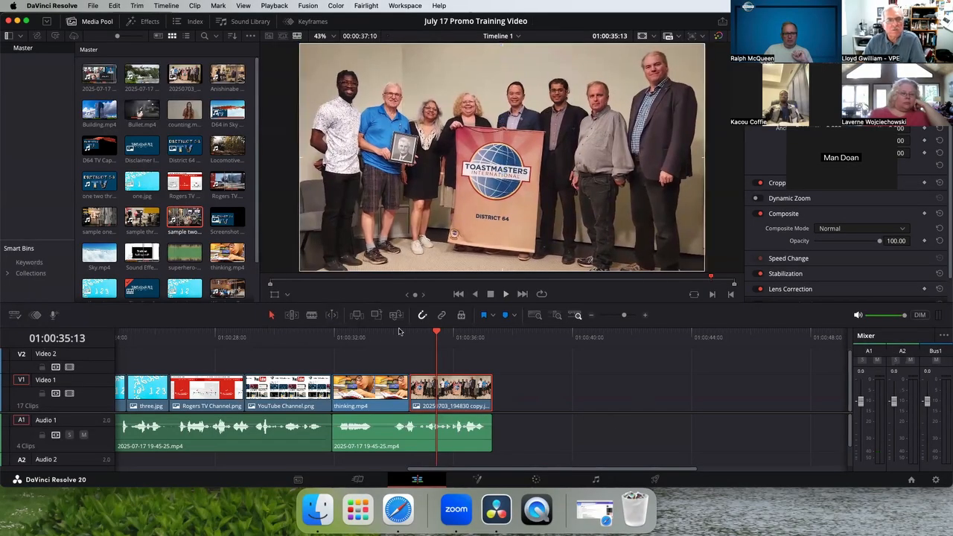
# Step: Check the framing of thinking.mp4 at 01:00:33:05 and review the Safe Area options
pyautogui.moveTo(436, 333); pyautogui.dragTo(369, 333)
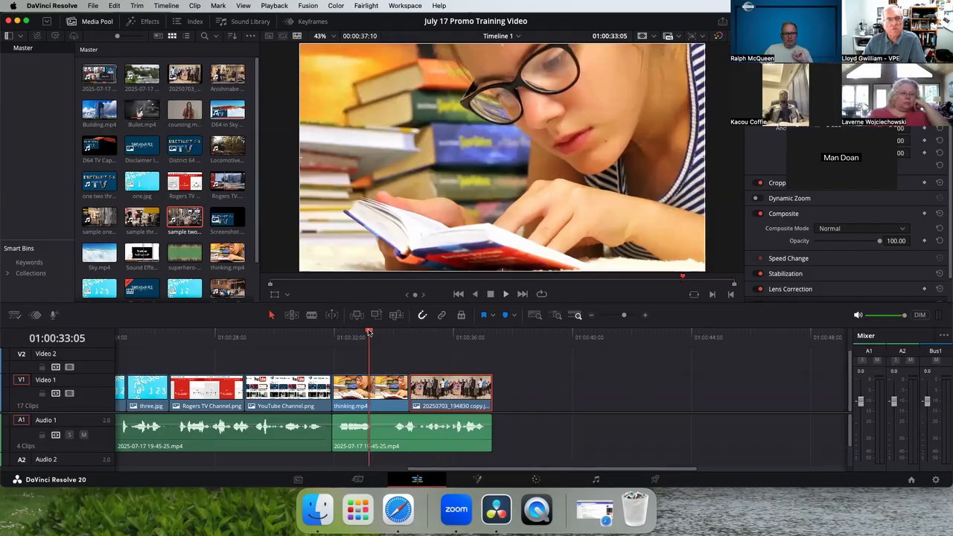
pyautogui.click(243, 5)
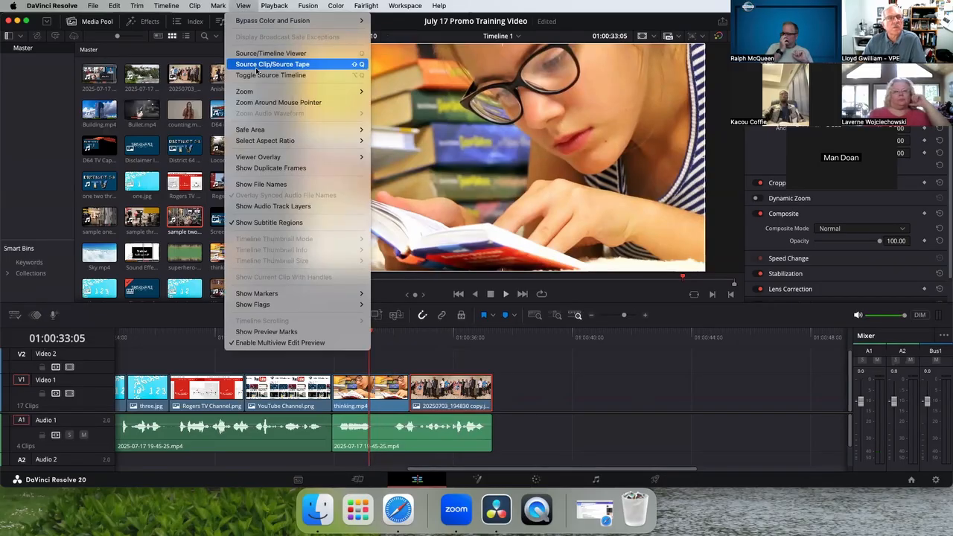
pyautogui.moveTo(273, 130)
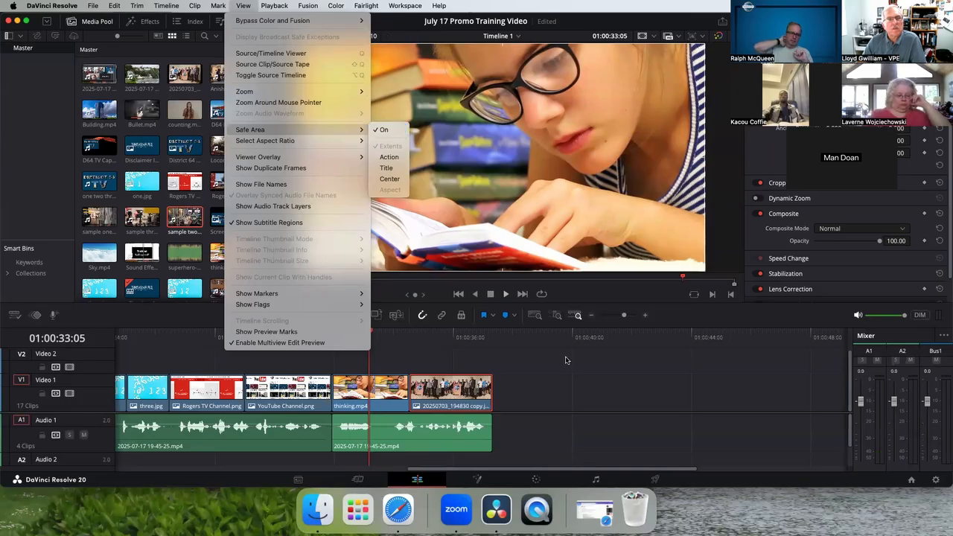
pyautogui.click(403, 134)
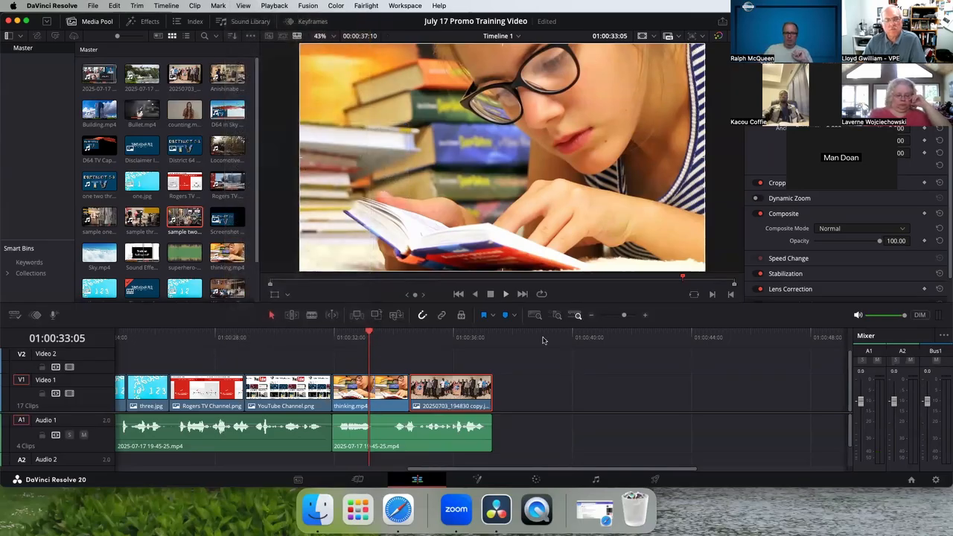
# Step: Use the Transform overlay at 01:00:29:29 to scale up YouTube Channel.png until it fills the frame width, and reposition it slightly lower
pyautogui.click(273, 336)
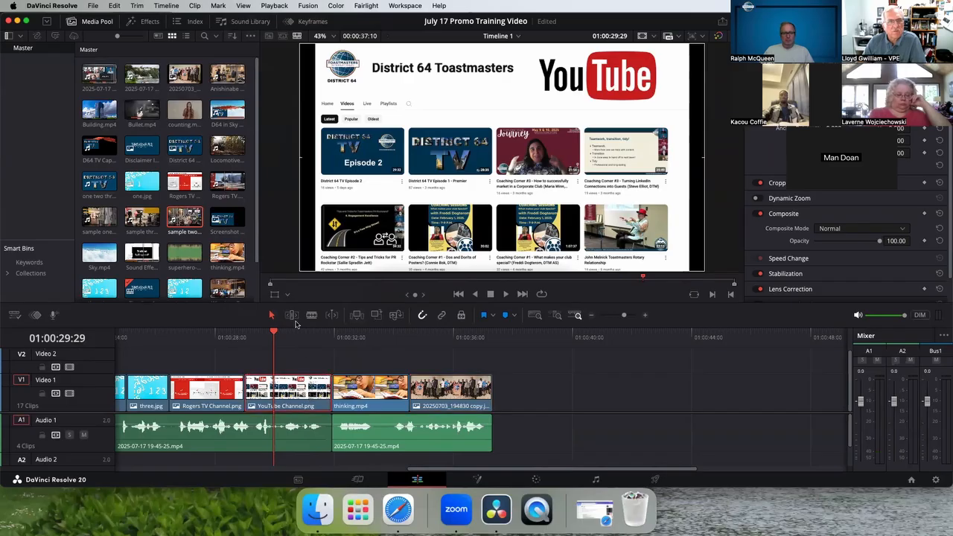
pyautogui.click(275, 295)
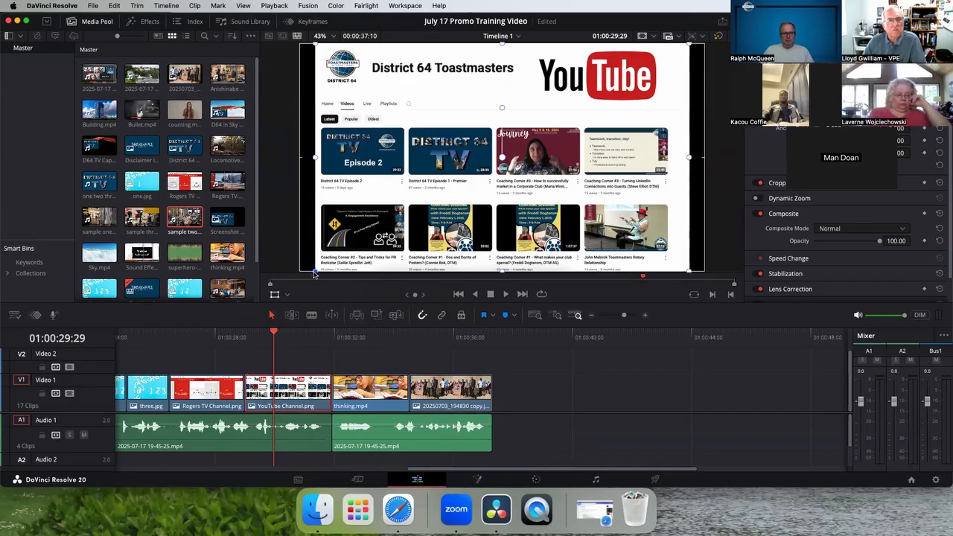
pyautogui.moveTo(314, 274); pyautogui.dragTo(429, 241)
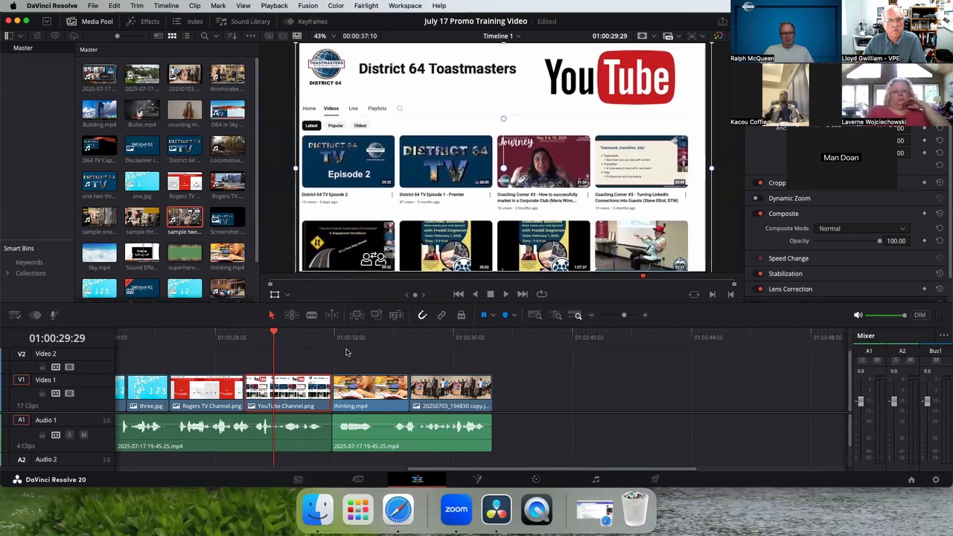
# Step: Use the Transform overlay at 01:00:28:02 to scale up Rogers TV Channel.png until it fills the frame height, and fine-tune its position
pyautogui.click(218, 344)
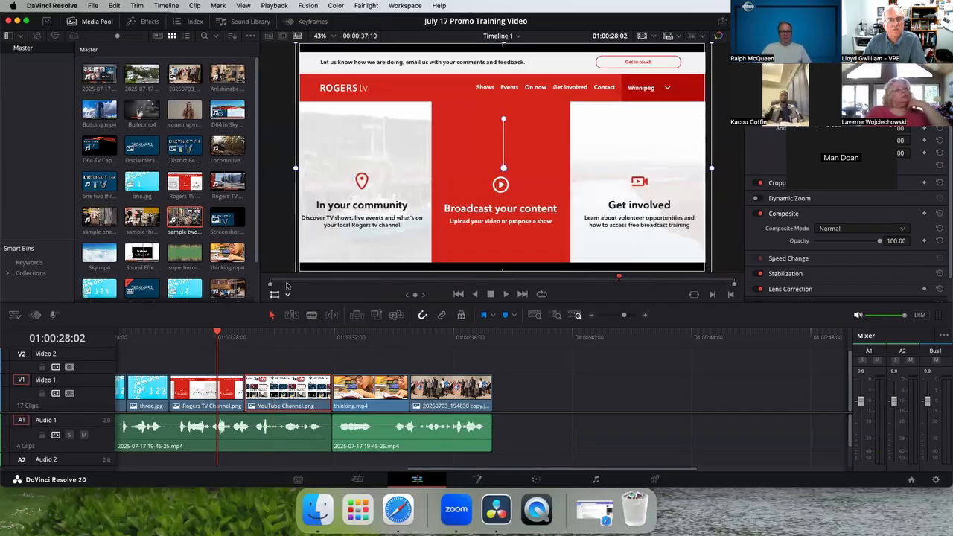
pyautogui.click(215, 392)
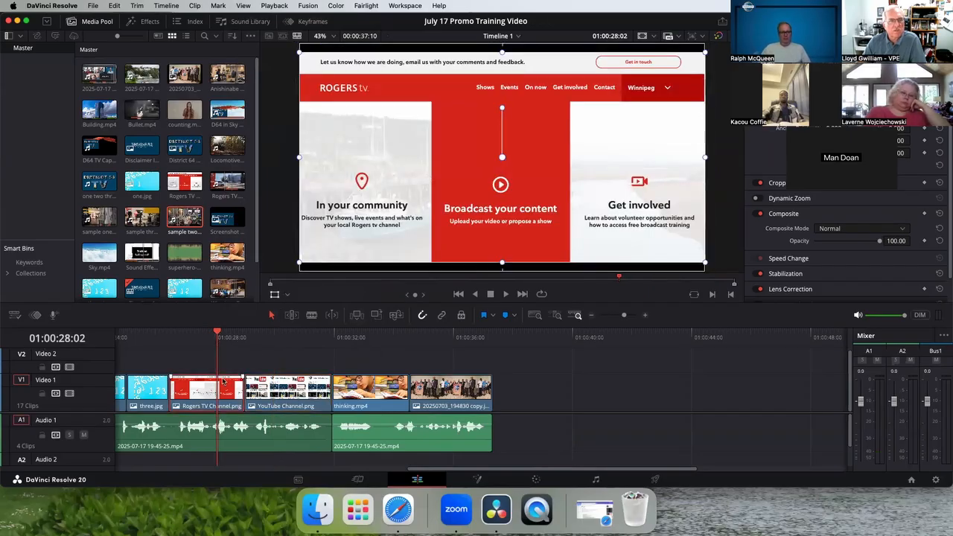
pyautogui.moveTo(299, 265); pyautogui.dragTo(285, 270)
pyautogui.moveTo(406, 238); pyautogui.dragTo(414, 237)
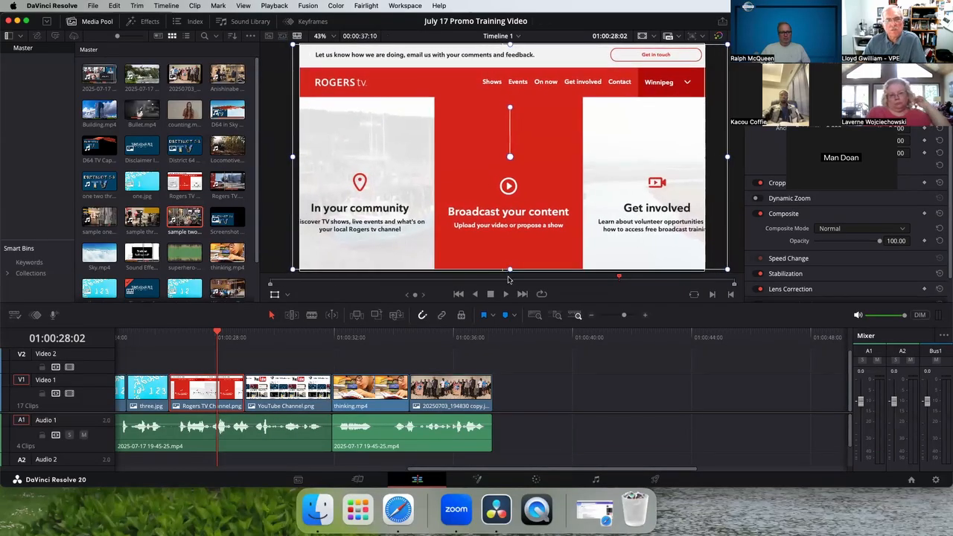
pyautogui.moveTo(510, 273); pyautogui.dragTo(515, 263)
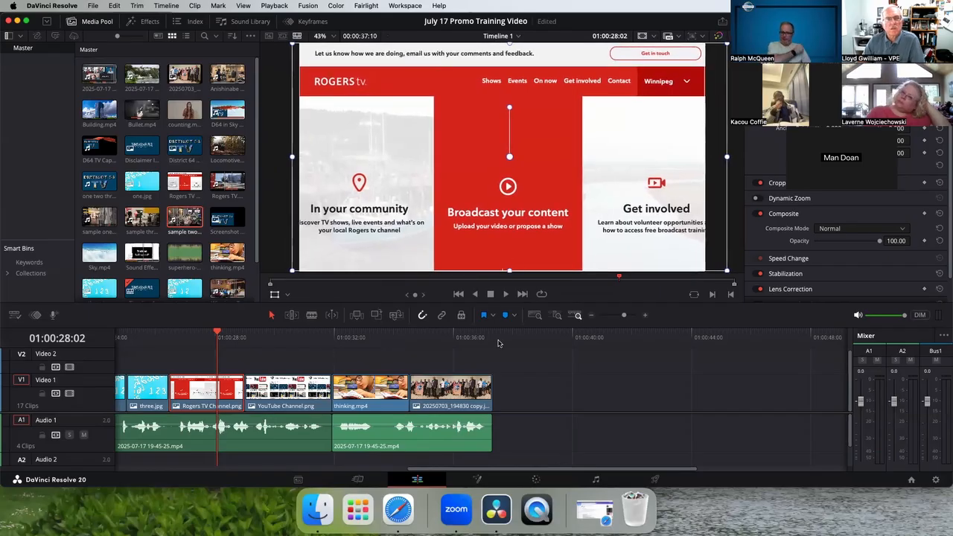
# Step: View three.jpg at 01:00:25:25, scale the selected Rogers TV Channel.png down slightly, and check its framing at 01:00:27:26
pyautogui.click(149, 339)
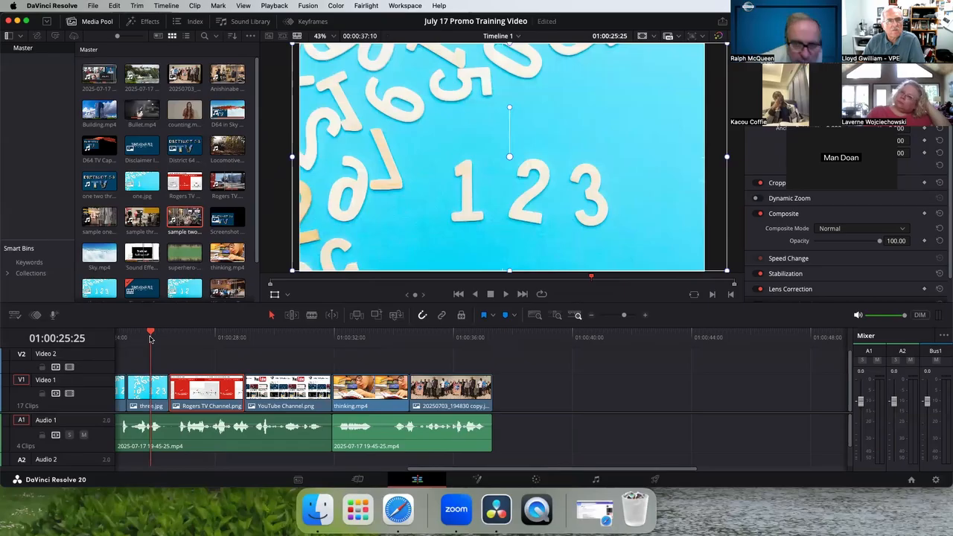
pyautogui.moveTo(292, 274); pyautogui.dragTo(294, 274)
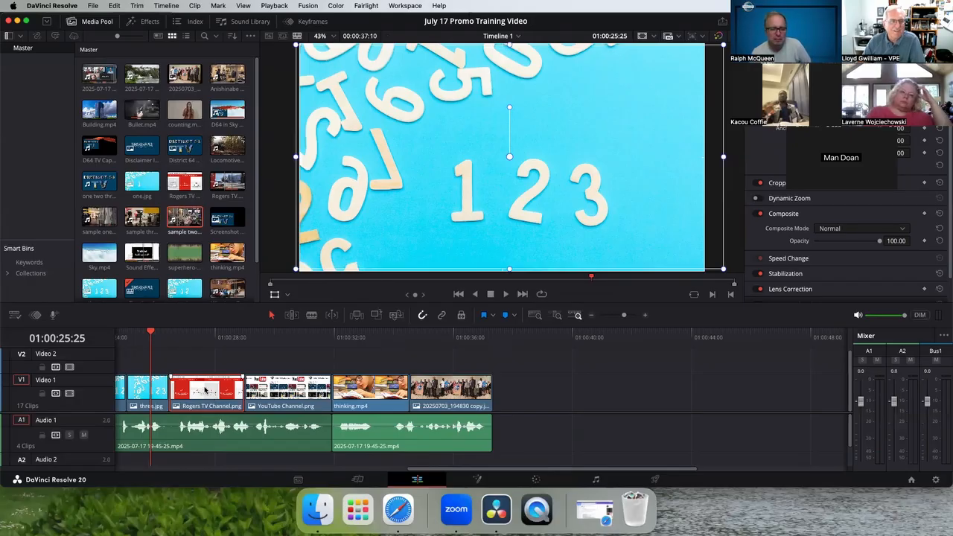
pyautogui.click(211, 341)
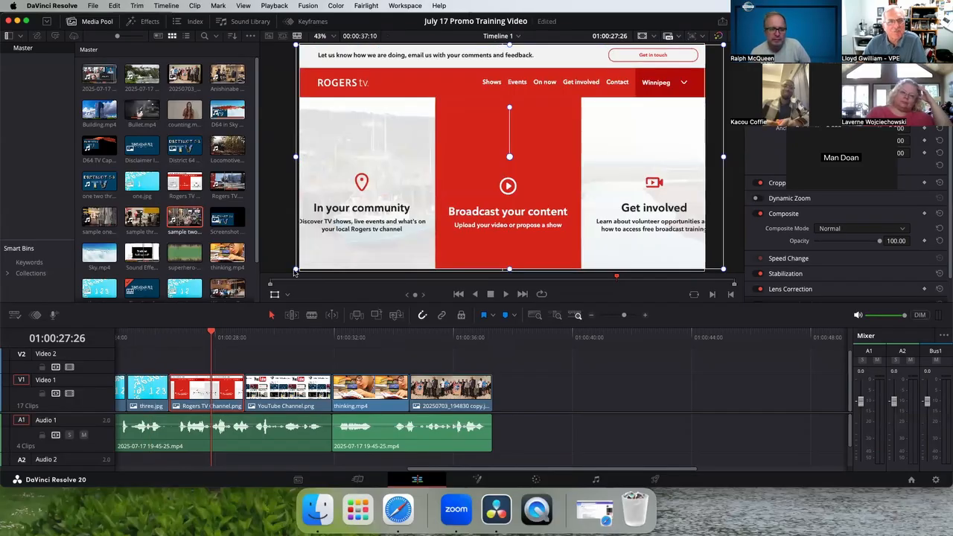
# Step: Enlarge the Rogers TV Channel image slightly in the viewer so it fills the frame better
pyautogui.moveTo(295, 274); pyautogui.dragTo(293, 275)
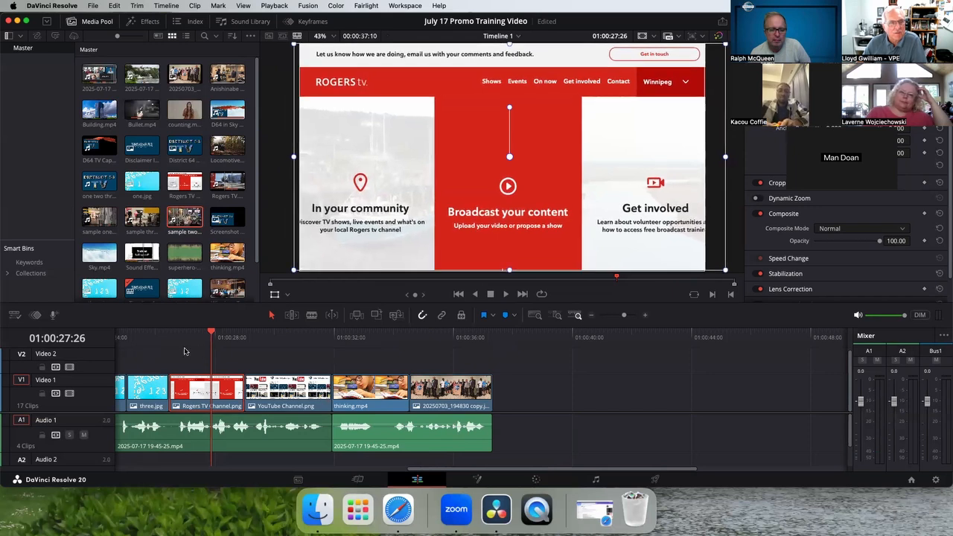
# Step: Check the framing of the three.jpg, two.jpg, one.jpg, Winnipeg and Anishinabe clips on Video 1
pyautogui.click(148, 341)
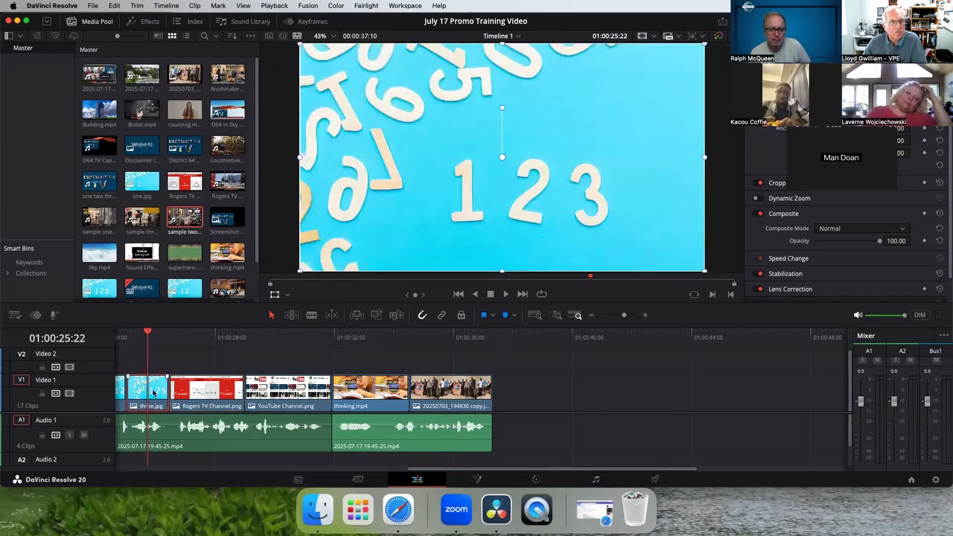
pyautogui.moveTo(150, 342)
pyautogui.mouseDown()
pyautogui.moveTo(233, 339)
pyautogui.moveTo(153, 345)
pyautogui.mouseUp()
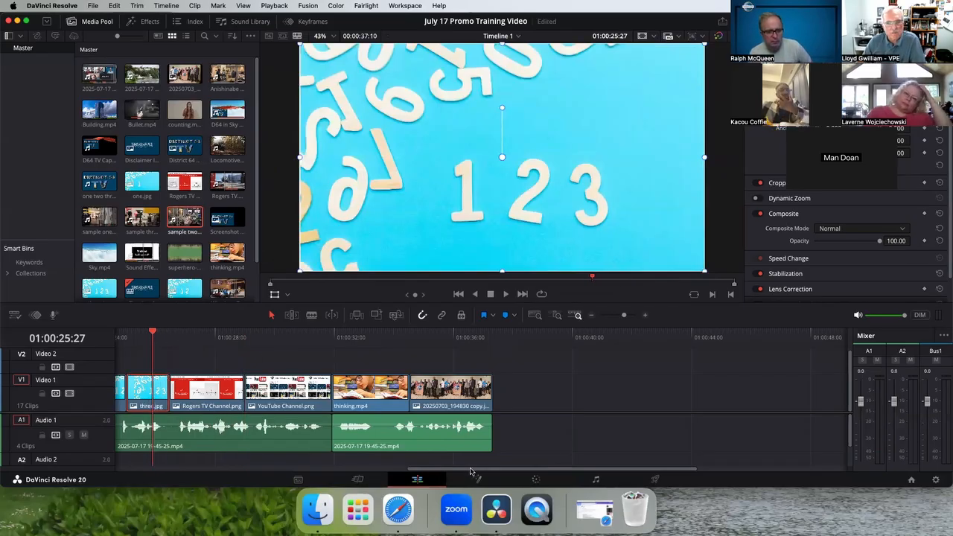
pyautogui.moveTo(470, 470); pyautogui.dragTo(362, 474)
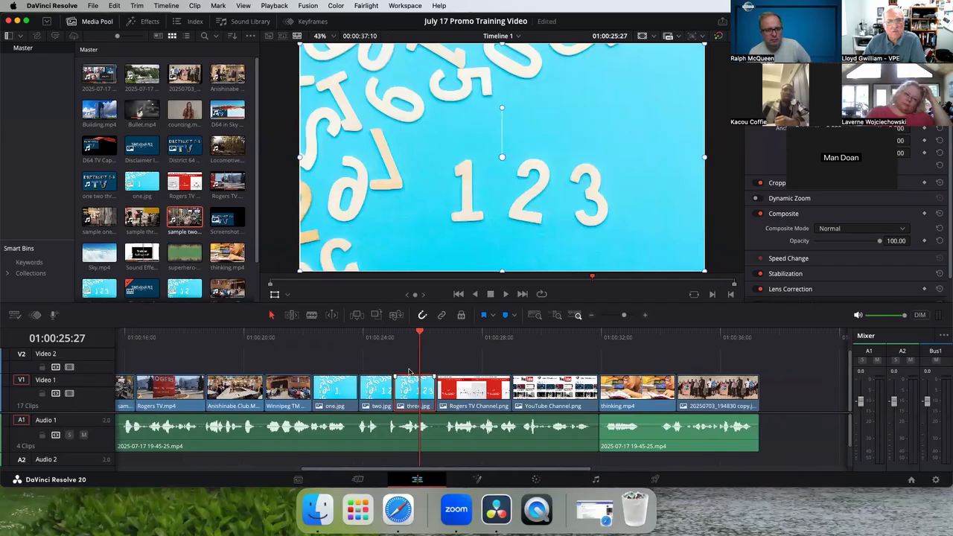
pyautogui.click(377, 337)
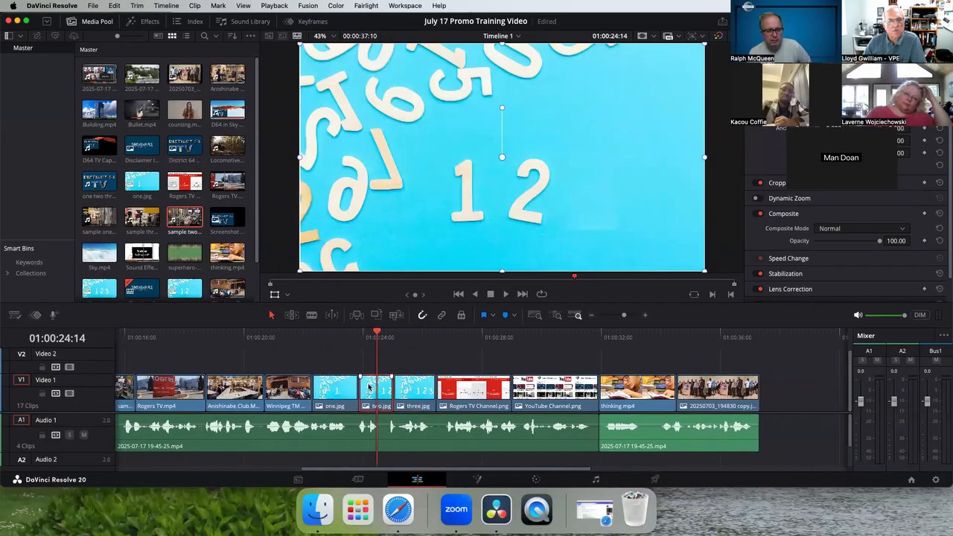
pyautogui.click(336, 336)
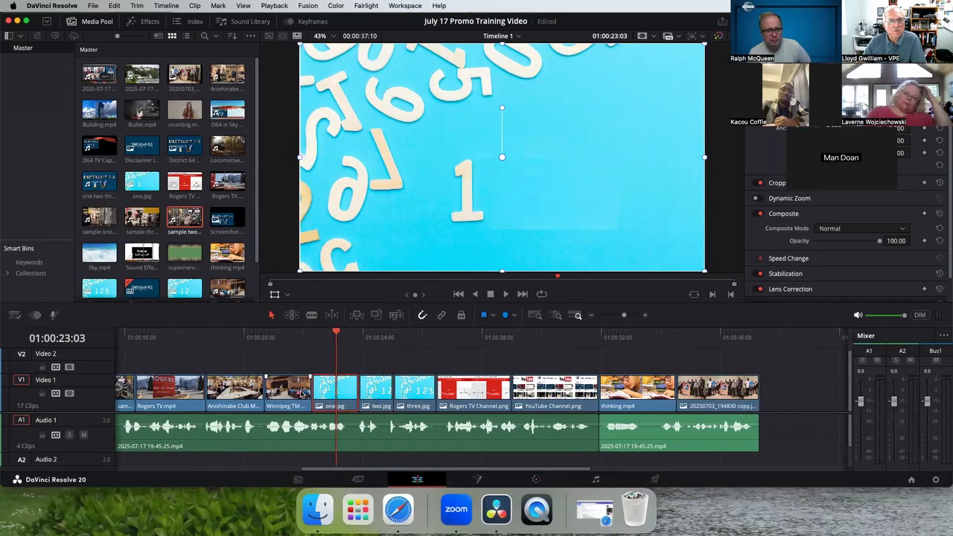
pyautogui.click(302, 337)
pyautogui.click(234, 336)
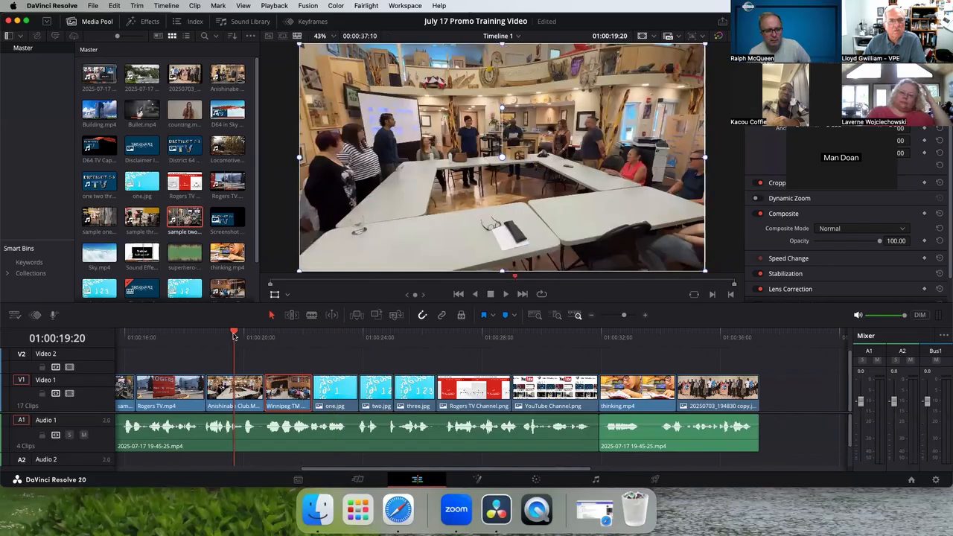
# Step: Scale up the Rogers TV.mp4 clip in the viewer until it covers the black bars above and below
pyautogui.click(190, 336)
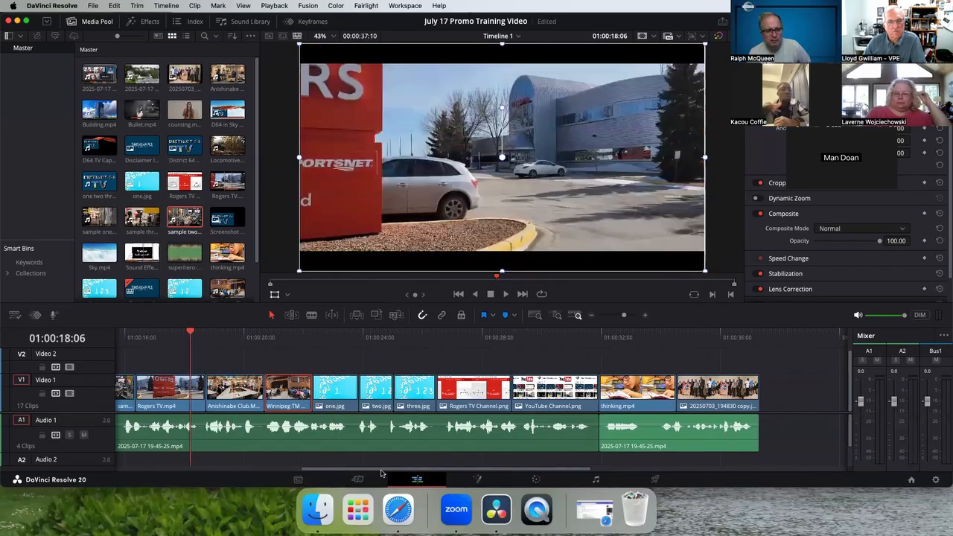
pyautogui.hscroll(-5, 381, 474)
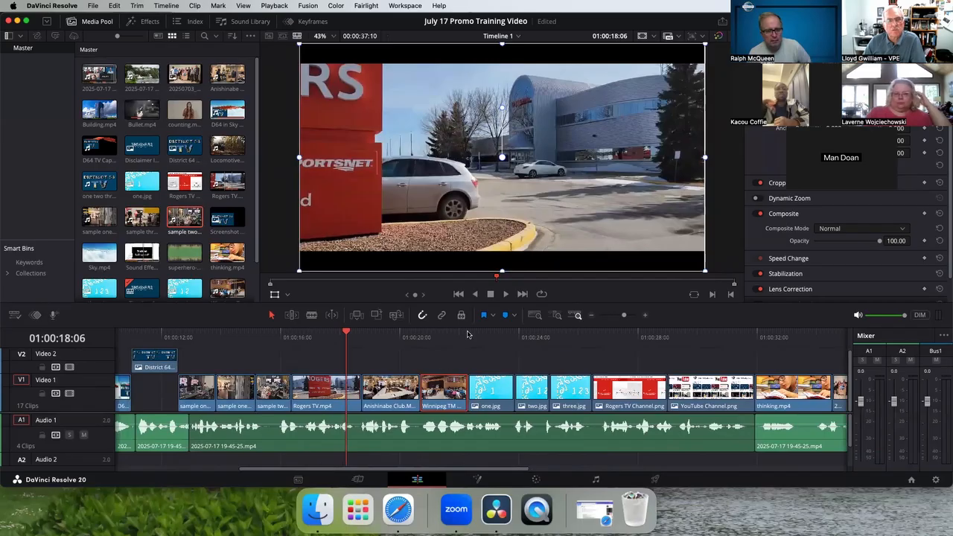
pyautogui.moveTo(346, 336); pyautogui.dragTo(321, 339)
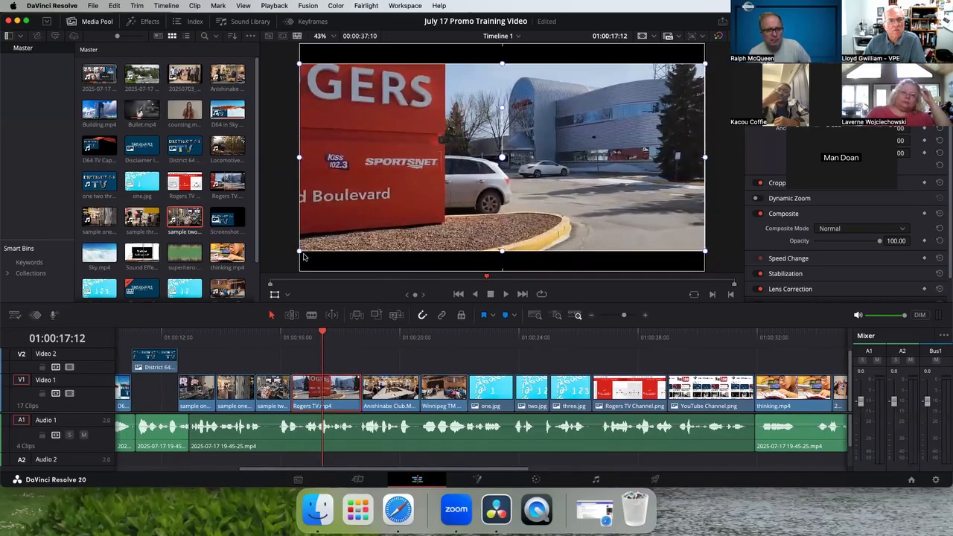
pyautogui.moveTo(300, 253); pyautogui.dragTo(259, 307)
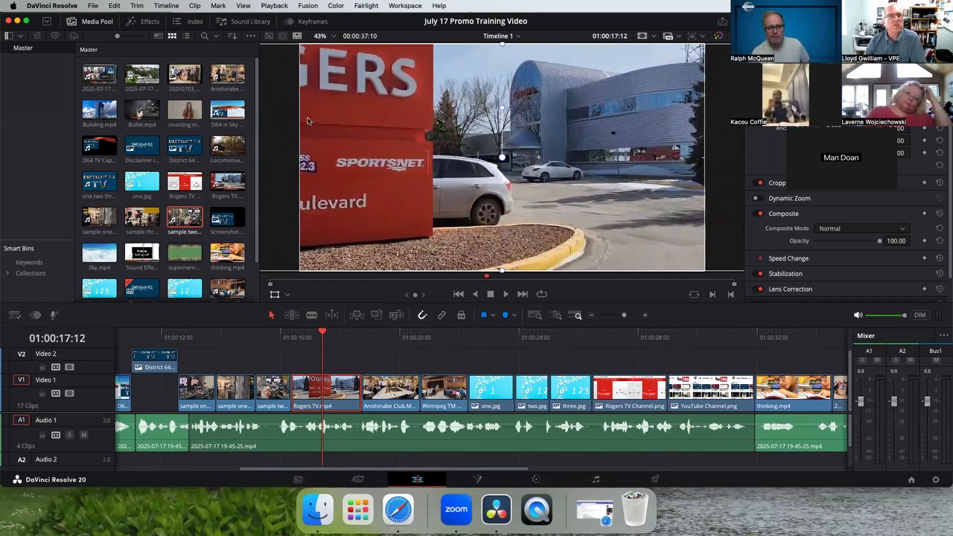
pyautogui.click(240, 6)
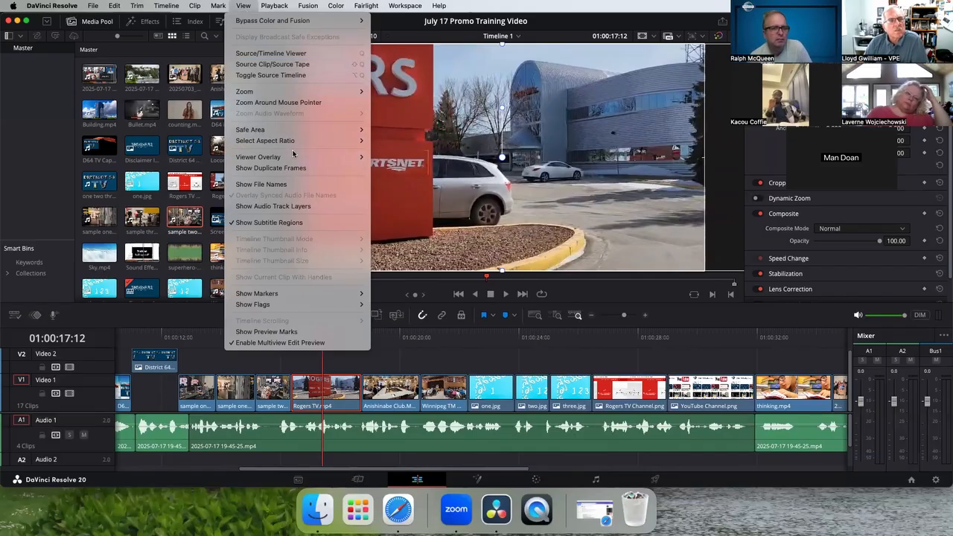
pyautogui.moveTo(292, 154)
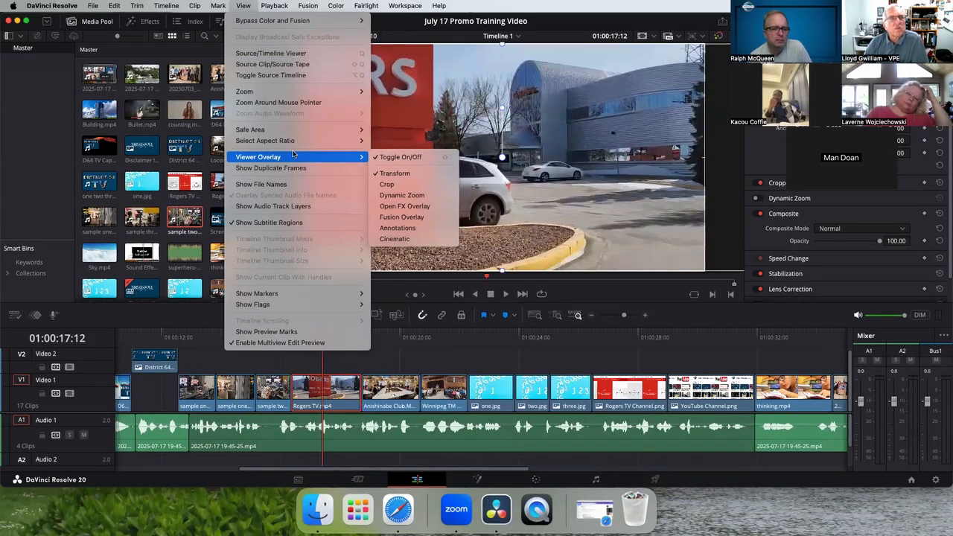
pyautogui.click(480, 356)
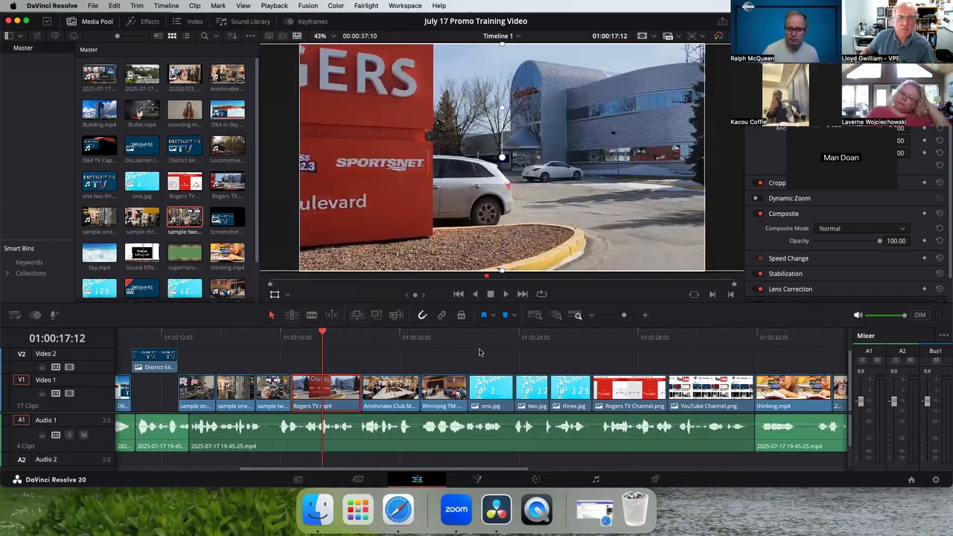
# Step: Check the framing of the three sample clips, the District 64 title, and the Bullet, Locomotive and D64 in Sky clips at the start
pyautogui.click(310, 337)
pyautogui.moveTo(310, 337); pyautogui.dragTo(274, 349)
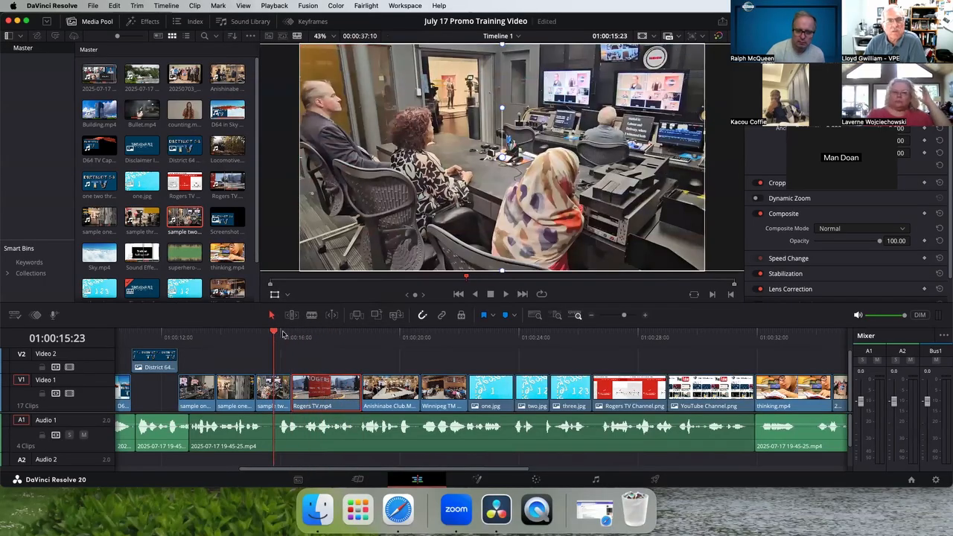
pyautogui.click(235, 336)
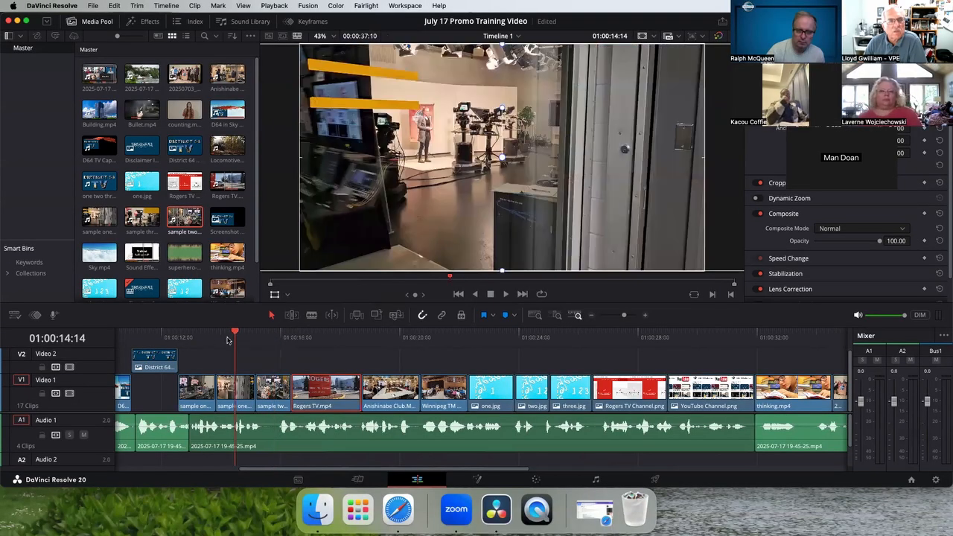
pyautogui.click(198, 338)
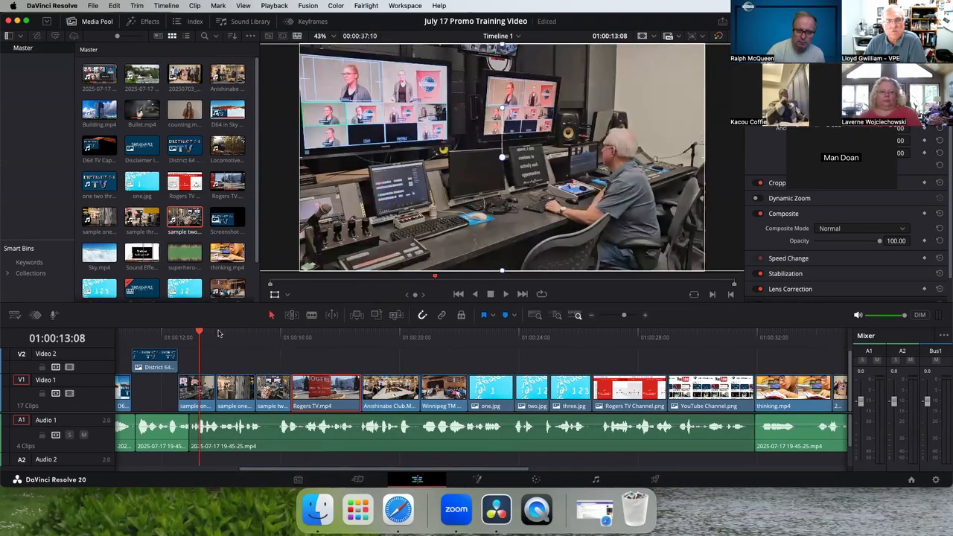
pyautogui.click(151, 337)
pyautogui.moveTo(298, 470); pyautogui.dragTo(150, 474)
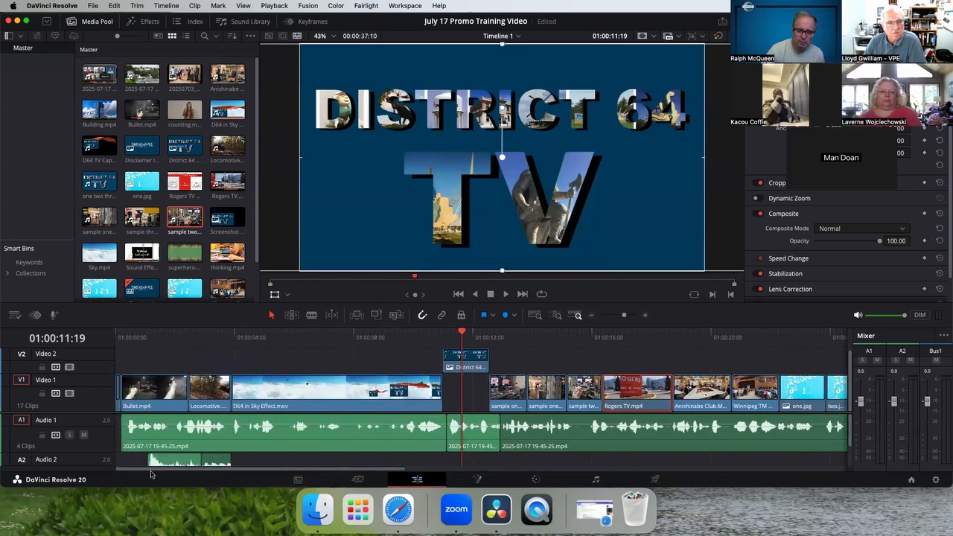
pyautogui.click(154, 339)
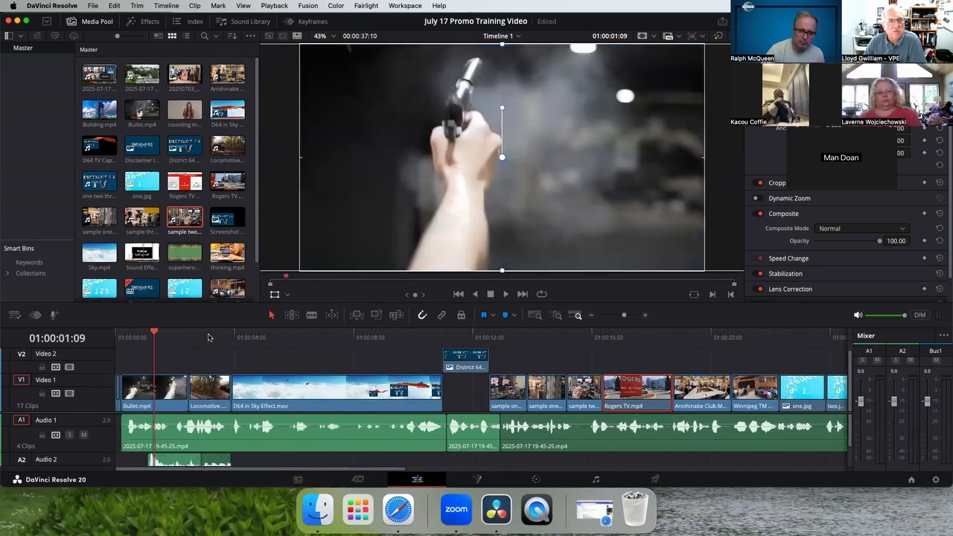
pyautogui.click(208, 338)
pyautogui.click(285, 337)
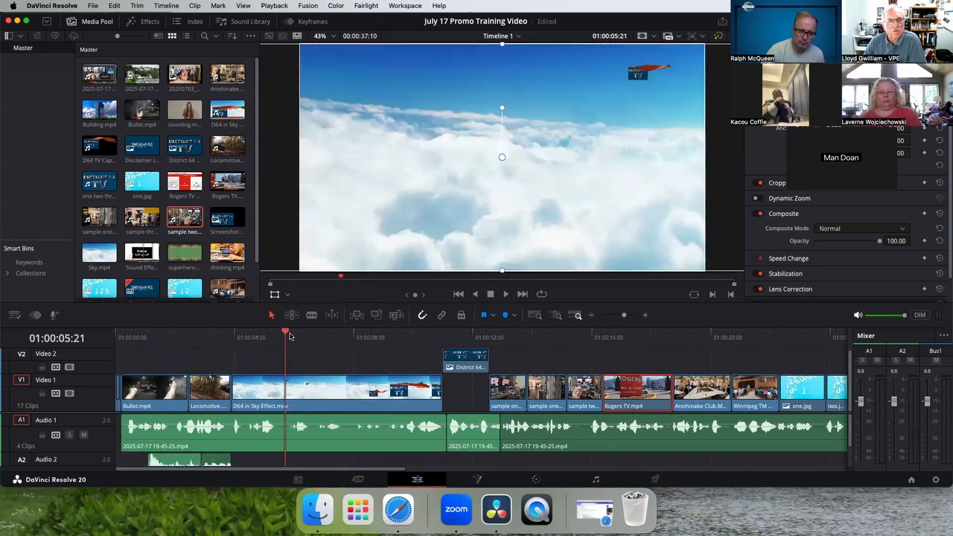
# Step: Turn off the Transform overlay in the timeline viewer
pyautogui.click(275, 295)
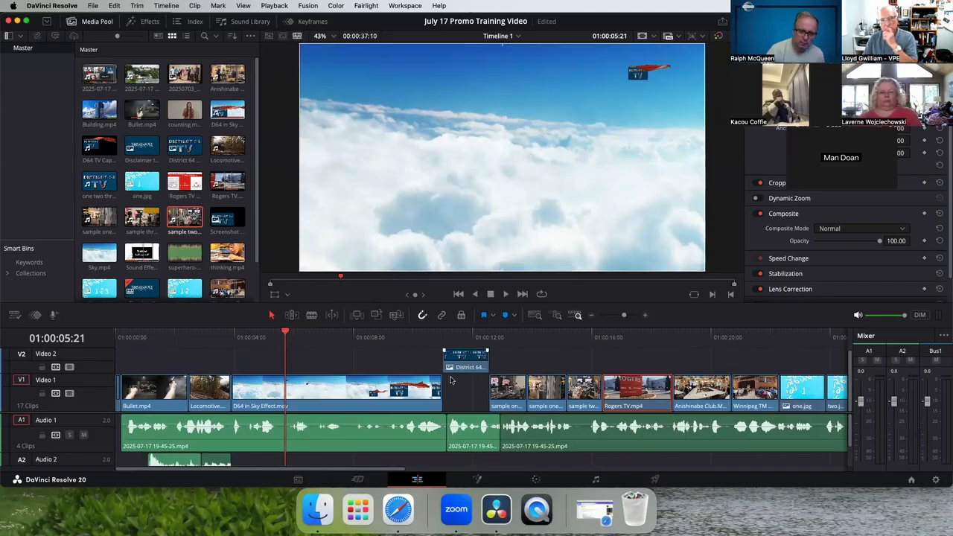
# Step: Add a Scroll title at the end of Video 1 after the group photo and preview it at 01:00:38:29
pyautogui.moveTo(395, 469); pyautogui.dragTo(693, 473)
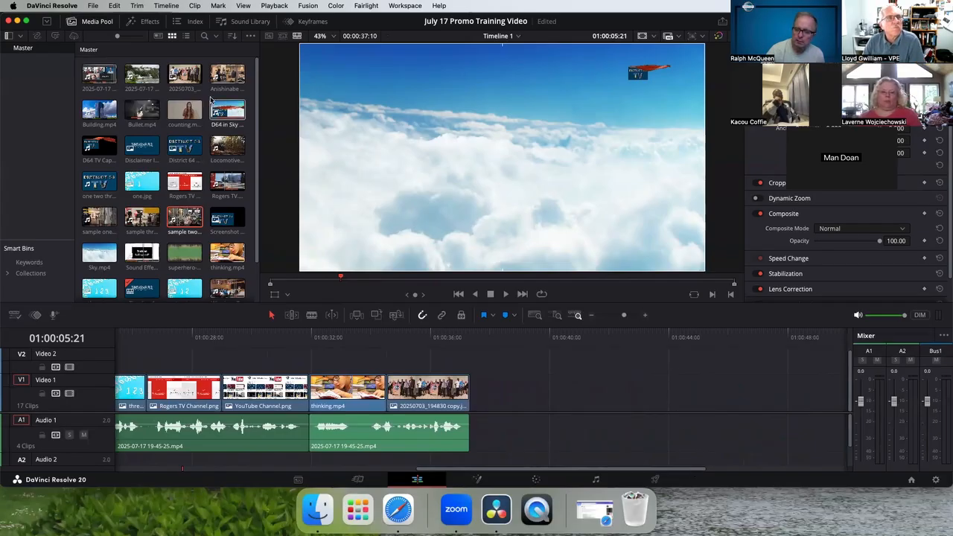
pyautogui.click(143, 23)
pyautogui.click(90, 23)
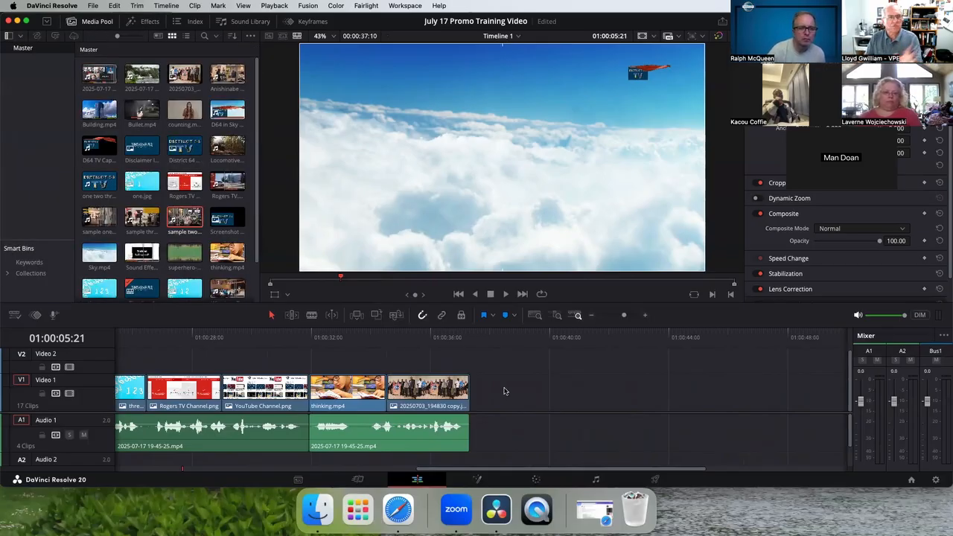
pyautogui.click(142, 22)
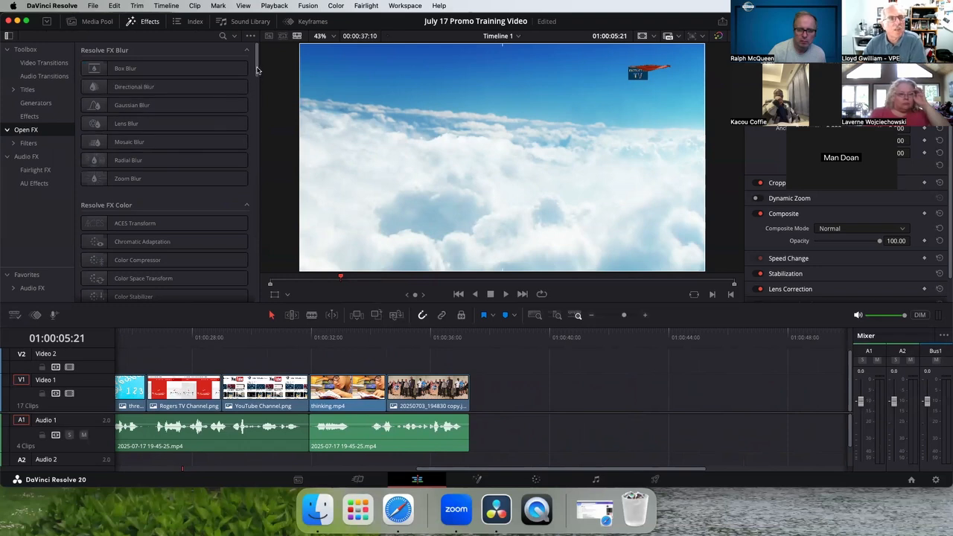
pyautogui.click(43, 63)
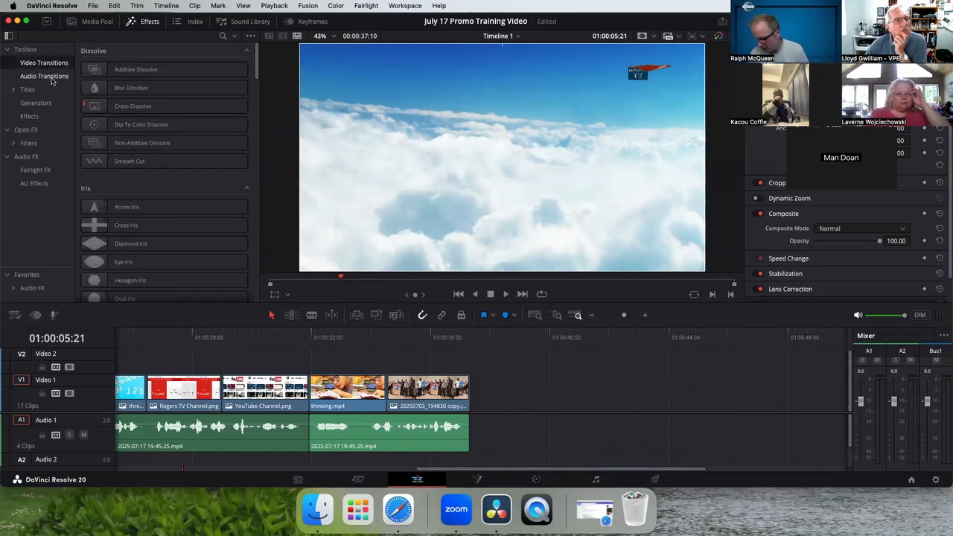
pyautogui.click(35, 103)
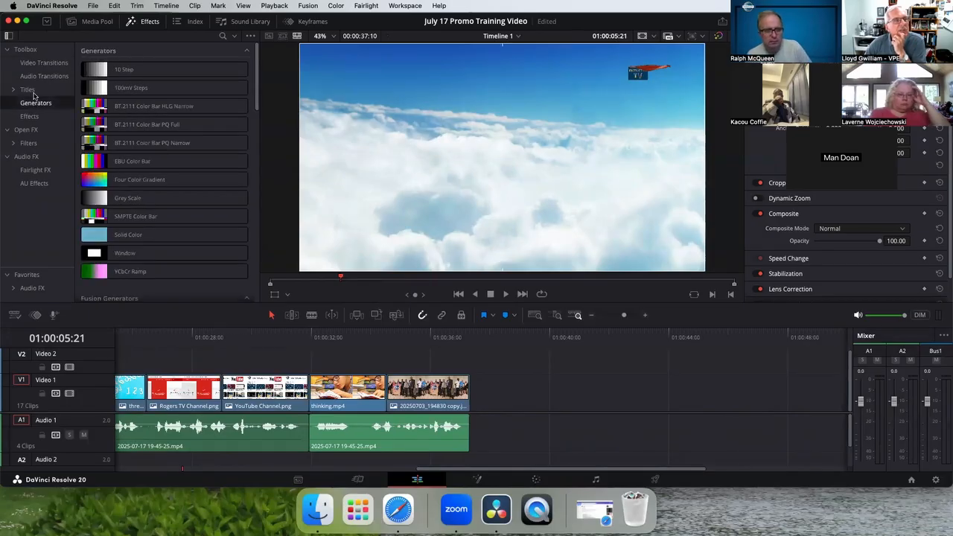
pyautogui.click(28, 89)
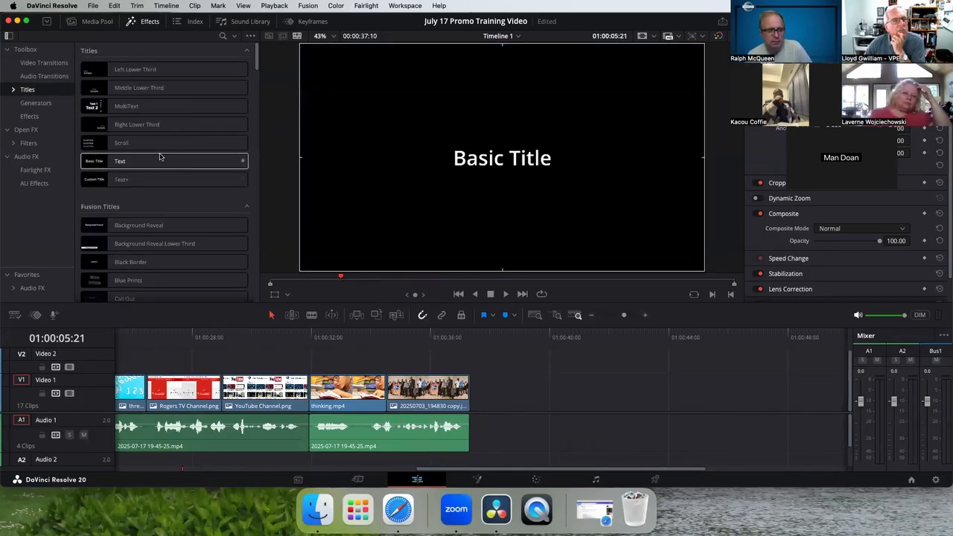
pyautogui.moveTo(210, 156); pyautogui.dragTo(507, 368)
pyautogui.click(519, 339)
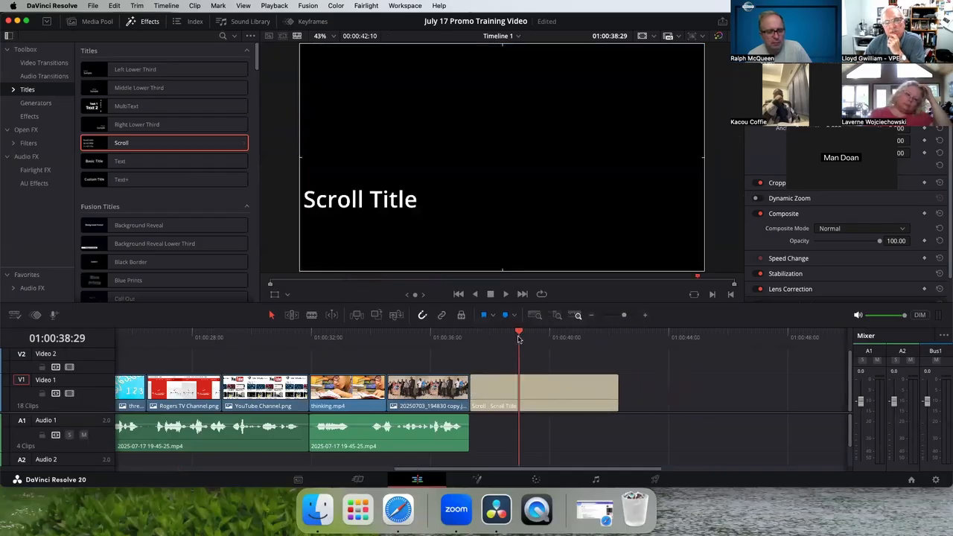
# Step: Trim the end of the Scroll title so the timeline lasts 00:00:39:06
pyautogui.click(549, 398)
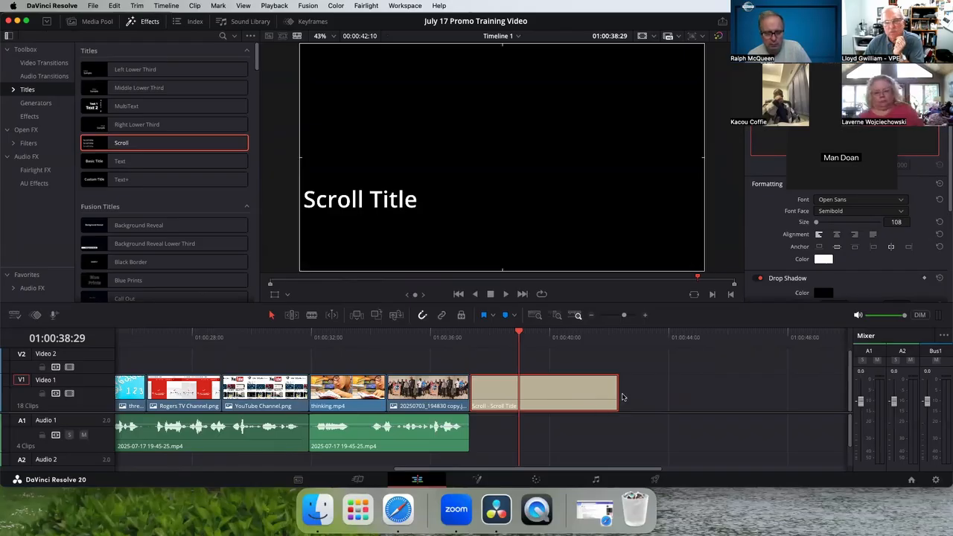
pyautogui.moveTo(618, 396); pyautogui.dragTo(527, 395)
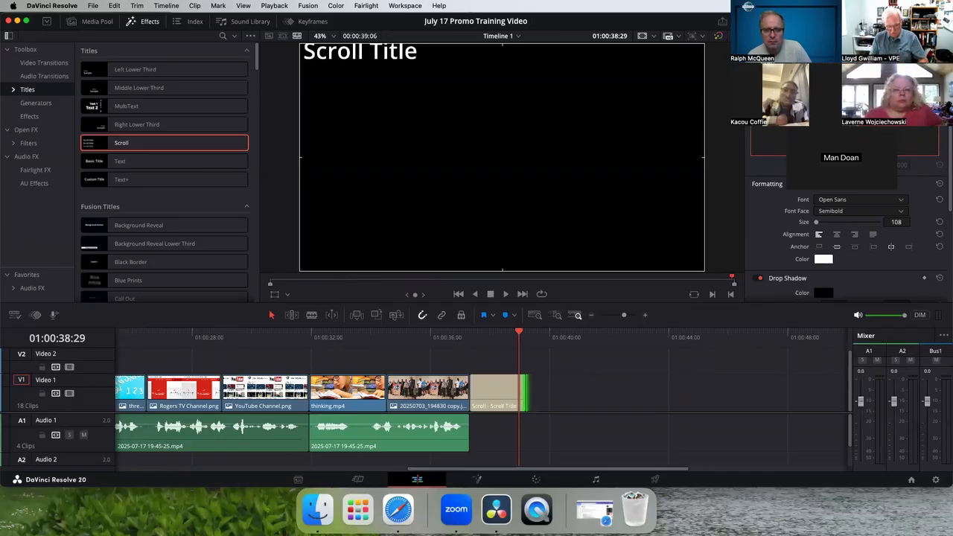
# Step: Set the scroll text to "Compliments of" and "TV Super Speakers" on two lines, and centre-align it
pyautogui.write('Complim')
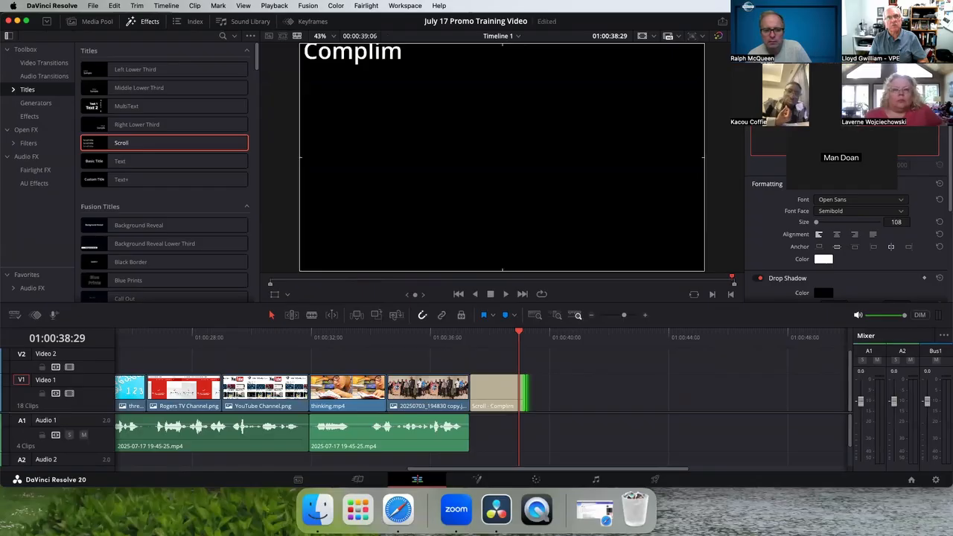
pyautogui.write('ents of')
pyautogui.press('Return')
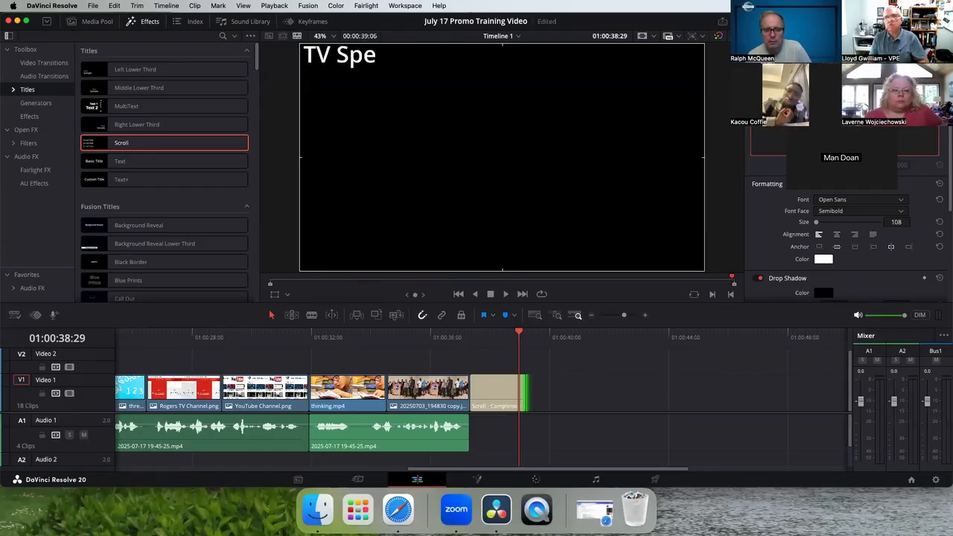
pyautogui.write('TV Super')
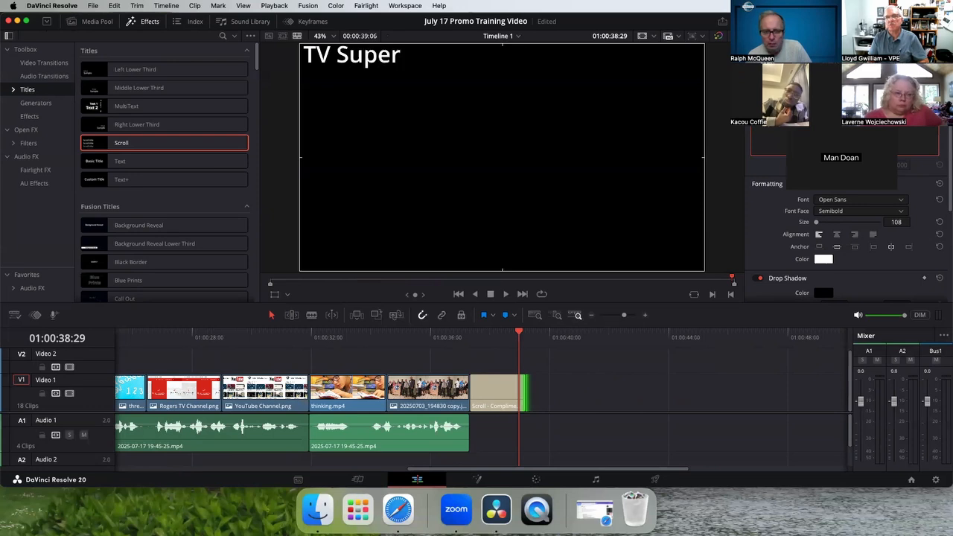
pyautogui.write(' Speakers')
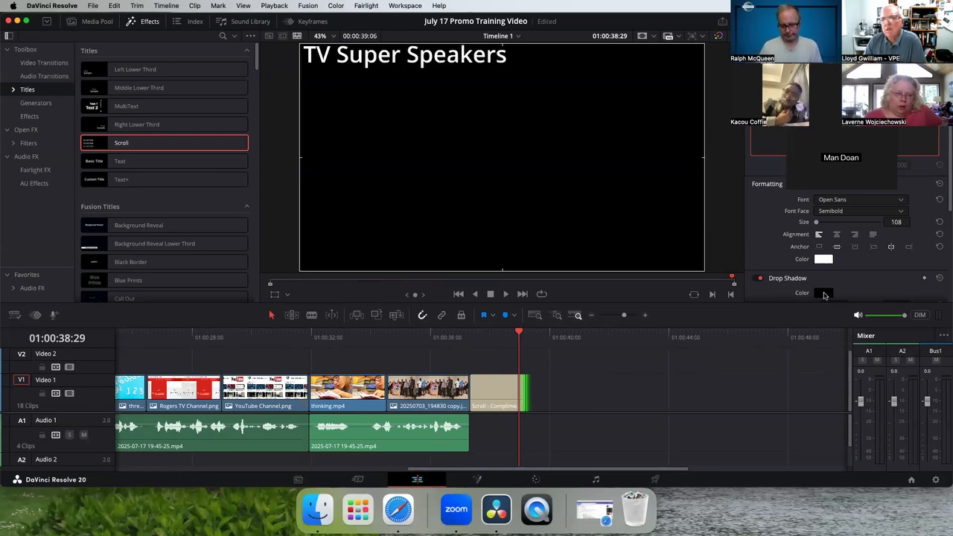
pyautogui.click(837, 234)
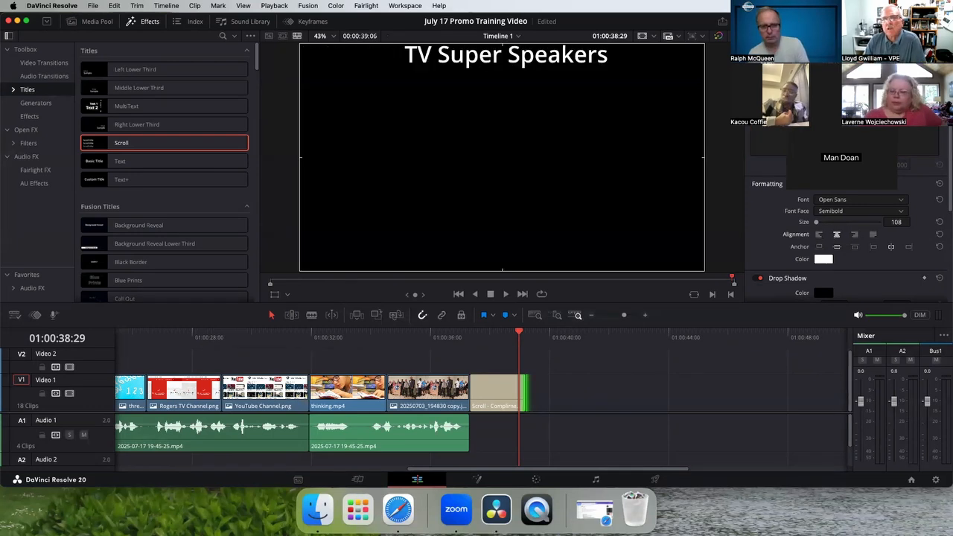
# Step: Play the timeline from the group photo into the Scroll title to check the centred credit, and park the playhead at 01:00:37:27
pyautogui.scroll(-8, 947, 128)
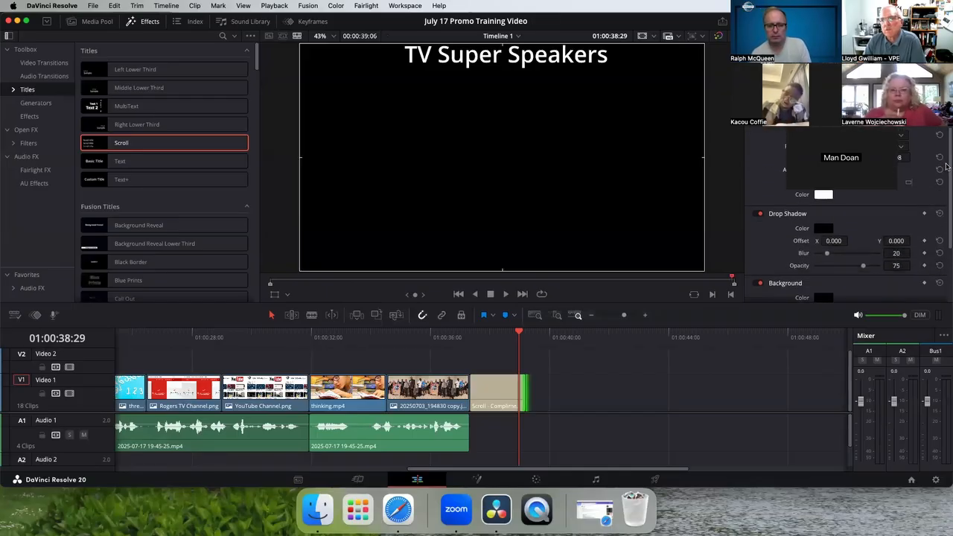
pyautogui.scroll(5, 849, 223)
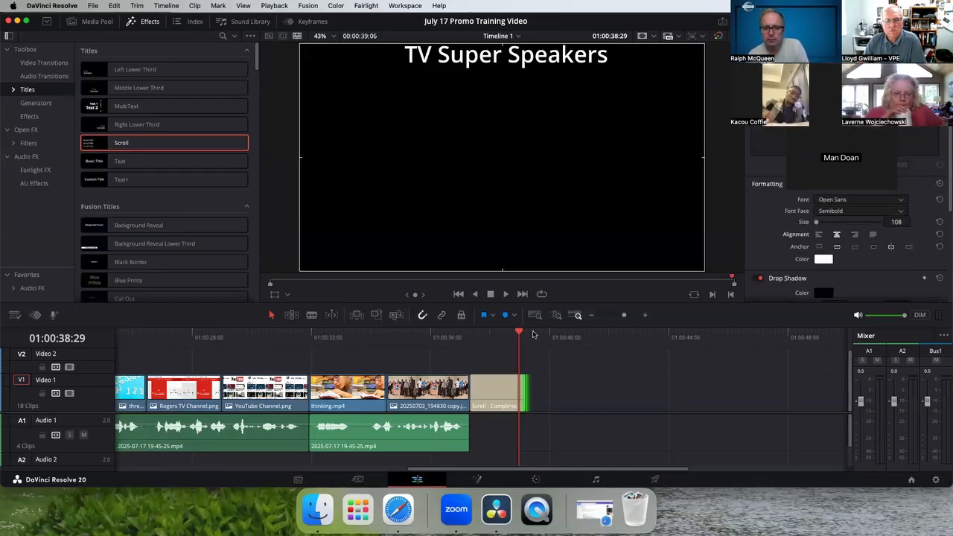
pyautogui.moveTo(533, 334); pyautogui.dragTo(432, 339)
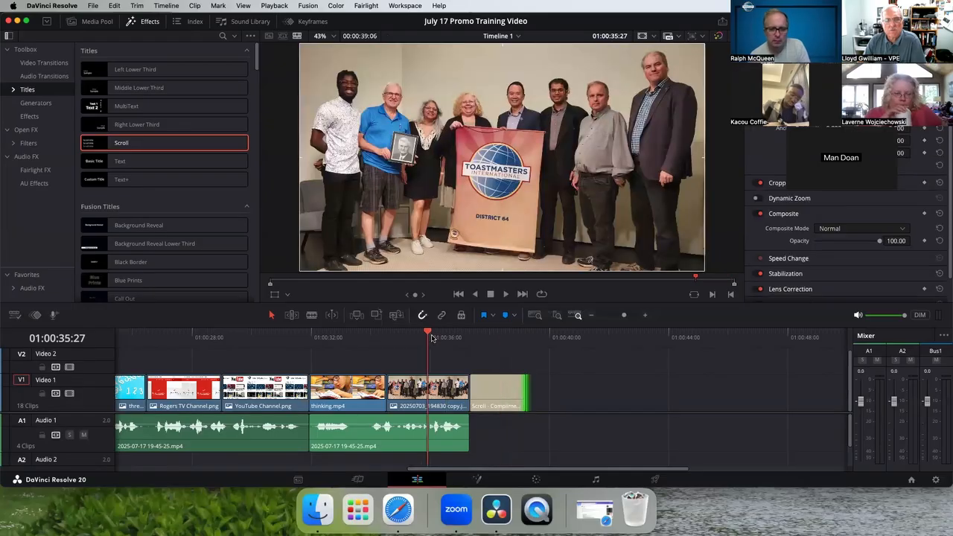
pyautogui.click(506, 295)
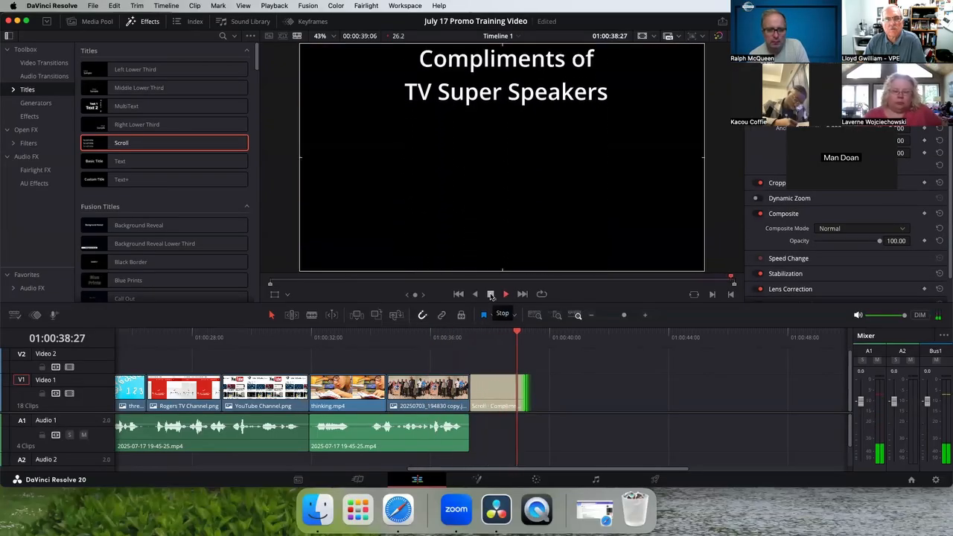
pyautogui.moveTo(526, 333); pyautogui.dragTo(487, 333)
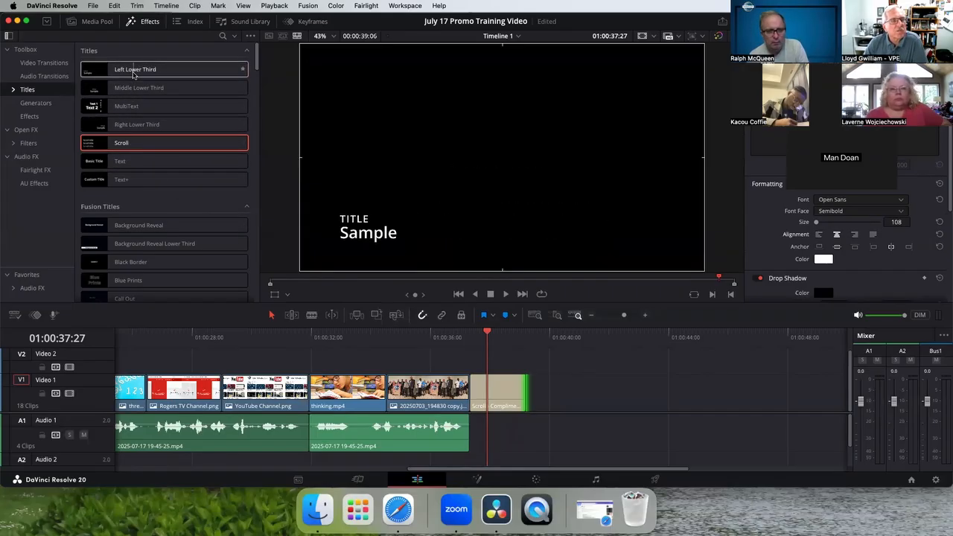
# Step: Add a Left Lower Third title on Video 2 at the start of thinking.mp4 and select it with the playhead at 01:00:32:20
pyautogui.moveTo(135, 72); pyautogui.dragTo(310, 363)
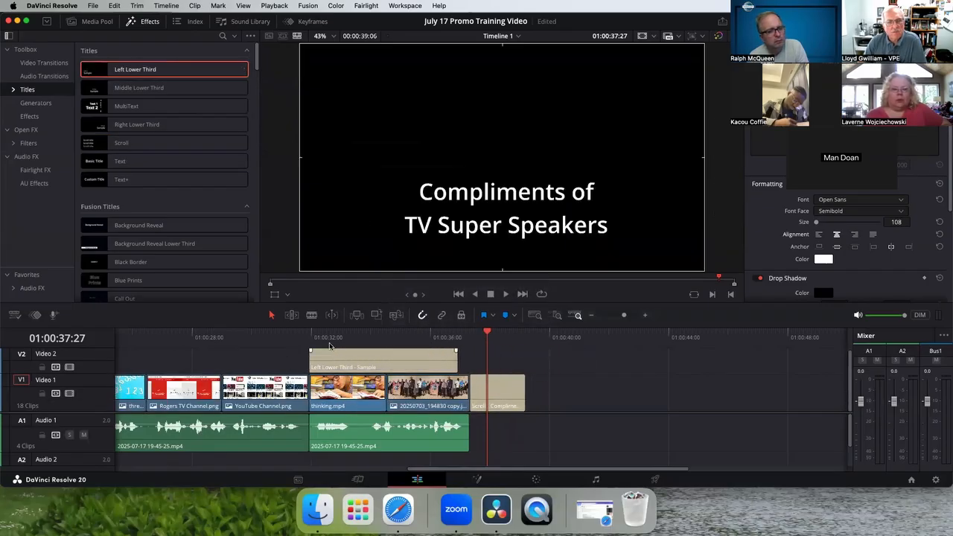
pyautogui.click(327, 337)
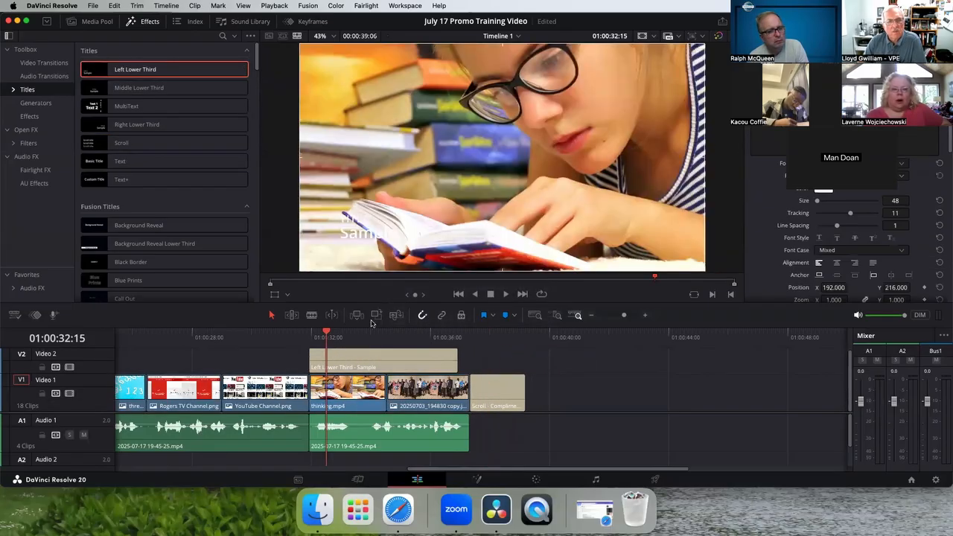
pyautogui.click(406, 364)
pyautogui.click(363, 338)
pyautogui.moveTo(363, 335); pyautogui.dragTo(331, 336)
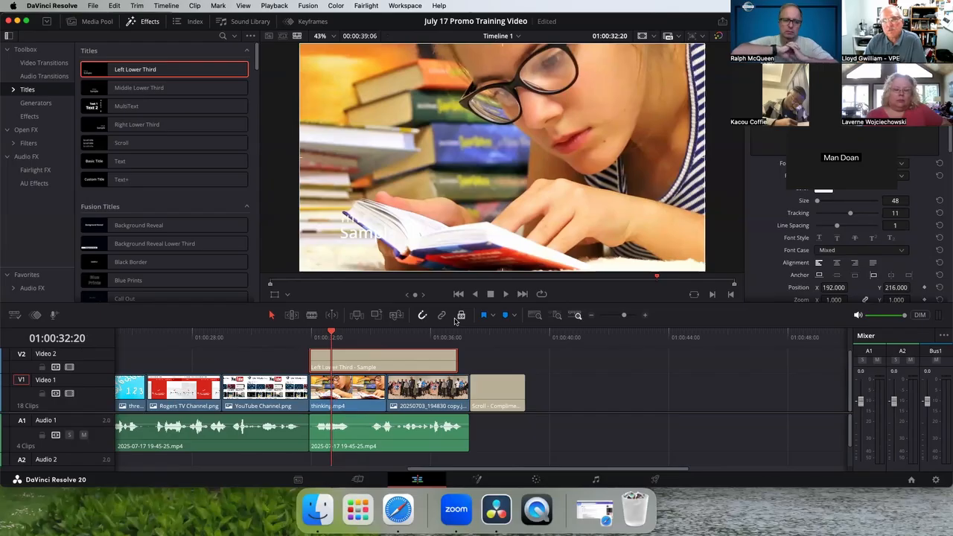
# Step: Set the lower third's upper line to "Who Is This?" and its main line to "A Book Worm"
pyautogui.click(825, 129)
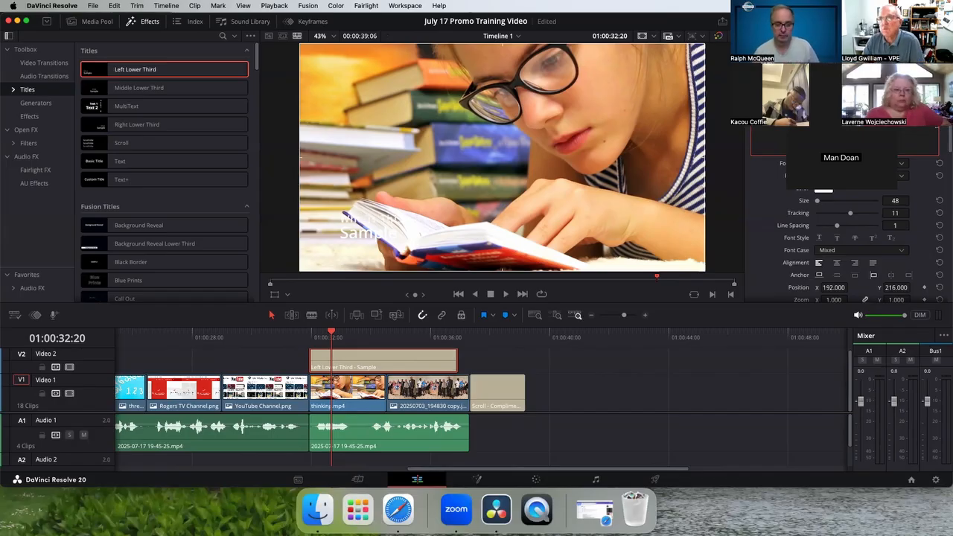
pyautogui.scroll(4, 846, 224)
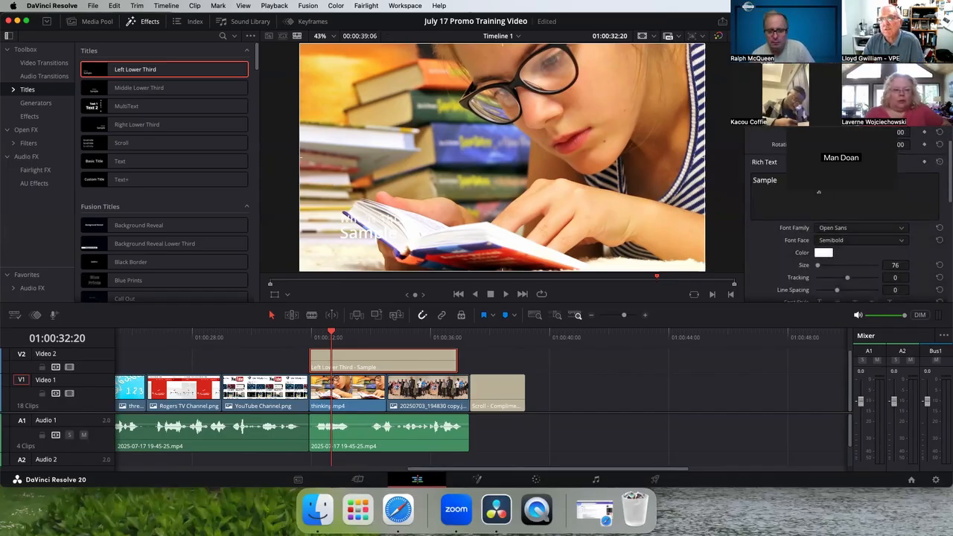
pyautogui.write('A Book Wo')
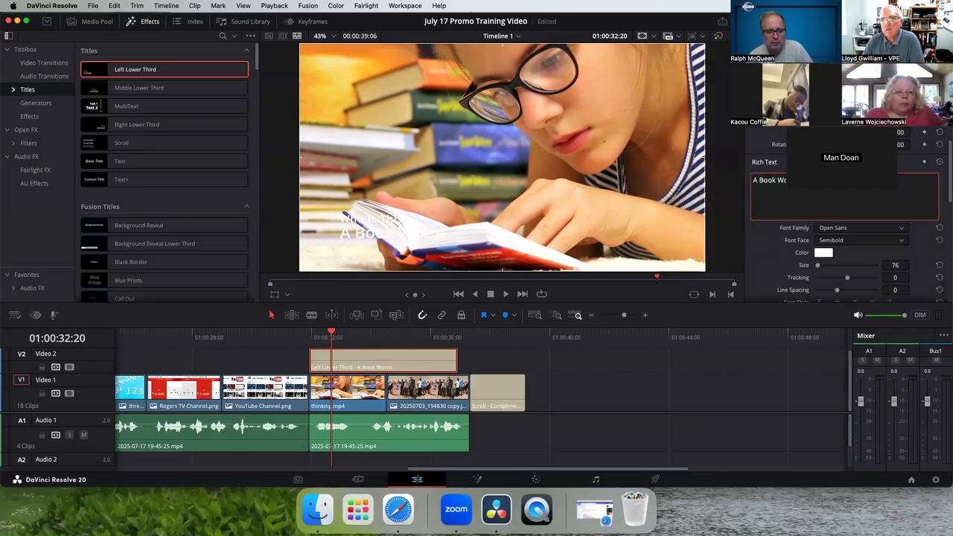
# Step: Set the lower third's background colour to blue with hex value 0000D5
pyautogui.moveTo(948, 175); pyautogui.dragTo(948, 272)
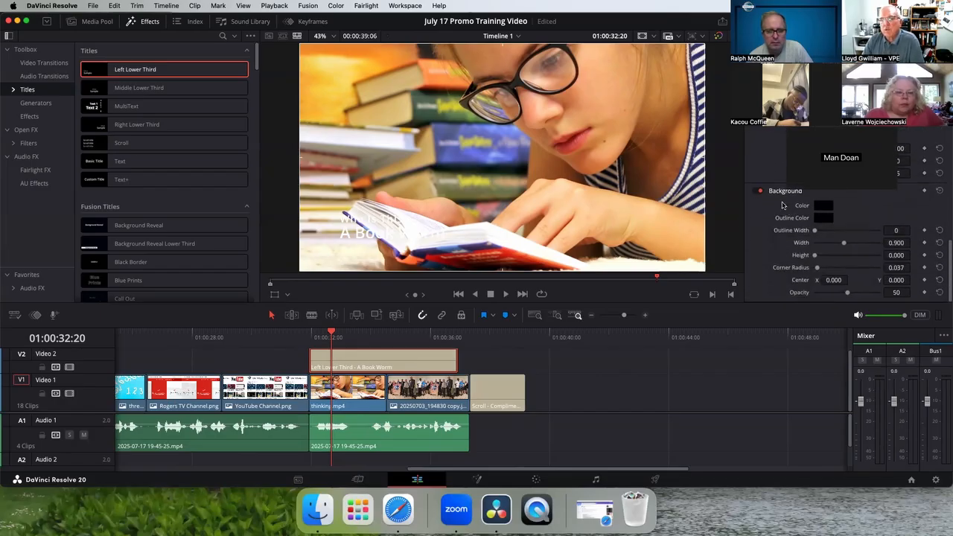
pyautogui.click(823, 206)
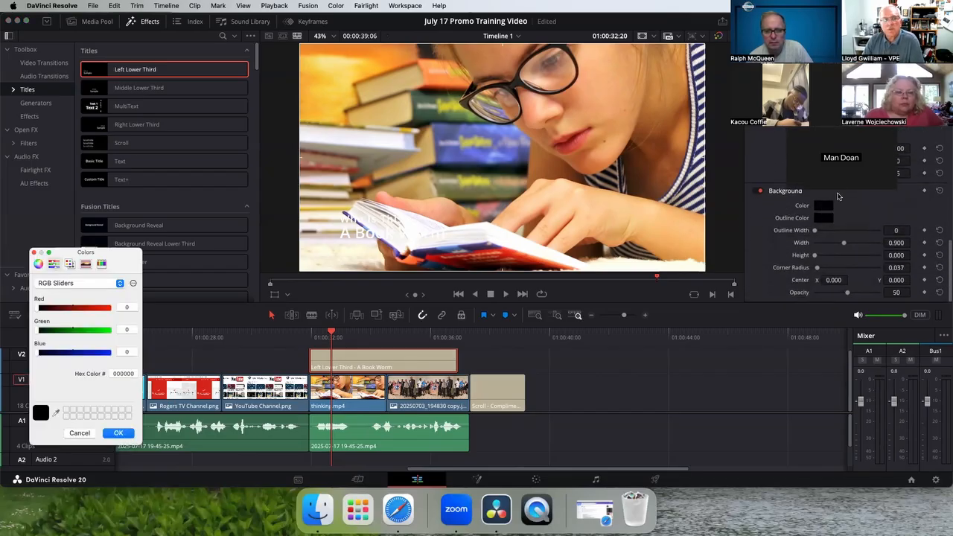
pyautogui.click(98, 354)
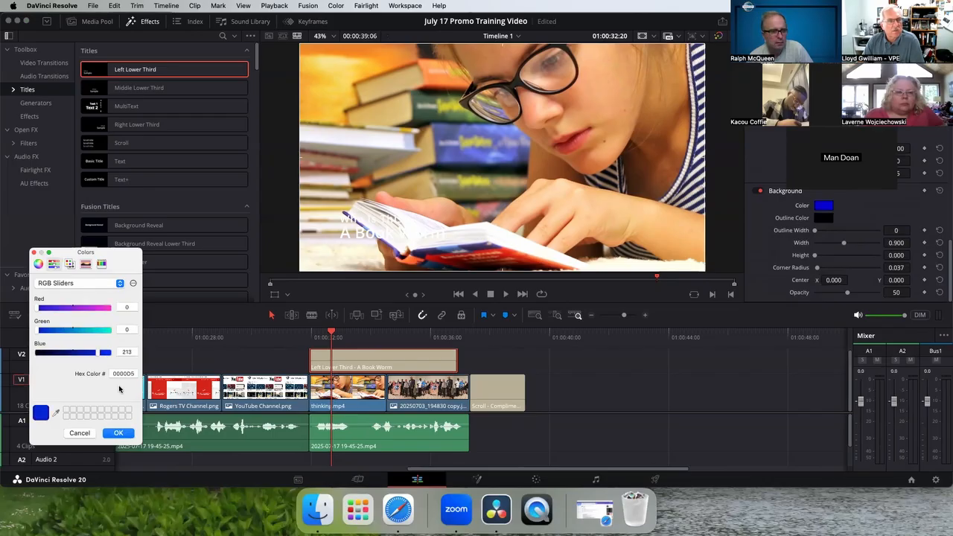
pyautogui.click(121, 434)
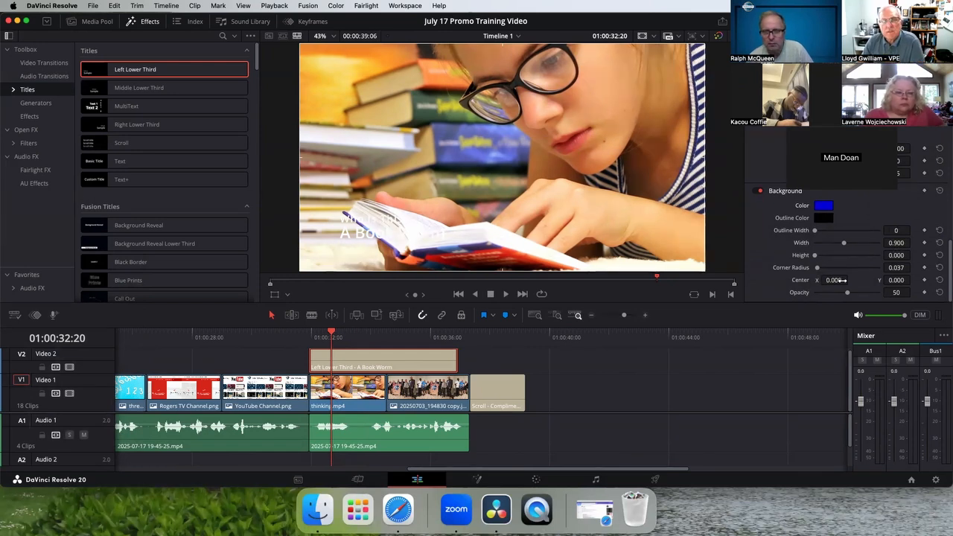
# Step: Fit the background behind the text with width 0.310, height 0.159, centre X 240 and Y -26, and set its opacity to 73
pyautogui.moveTo(815, 255)
pyautogui.mouseDown()
pyautogui.moveTo(842, 259)
pyautogui.moveTo(825, 257)
pyautogui.mouseUp()
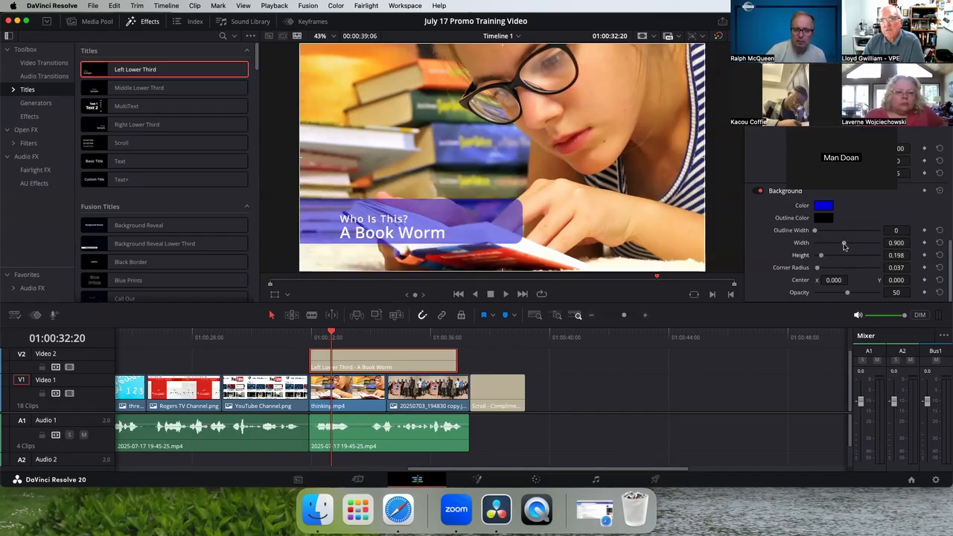
pyautogui.moveTo(845, 243); pyautogui.dragTo(820, 251)
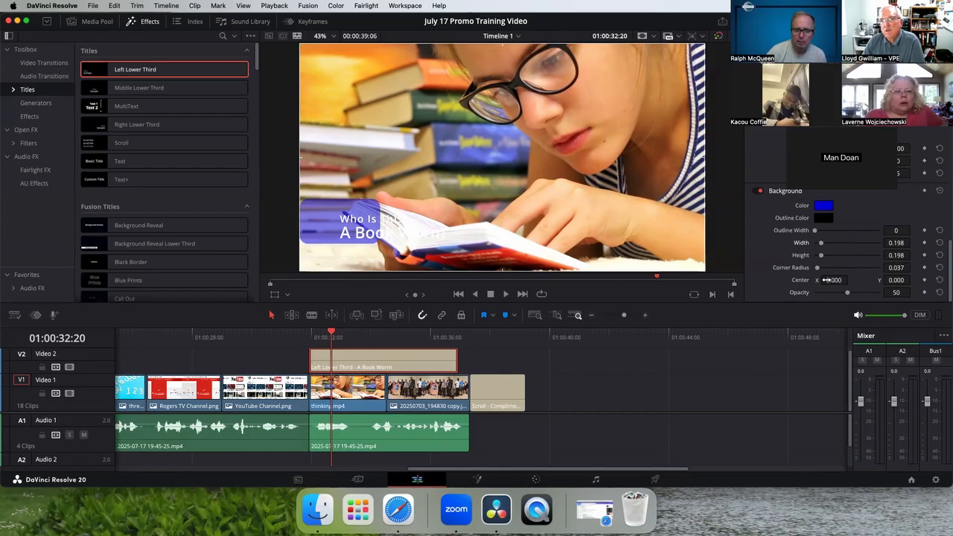
pyautogui.moveTo(835, 281); pyautogui.dragTo(884, 280)
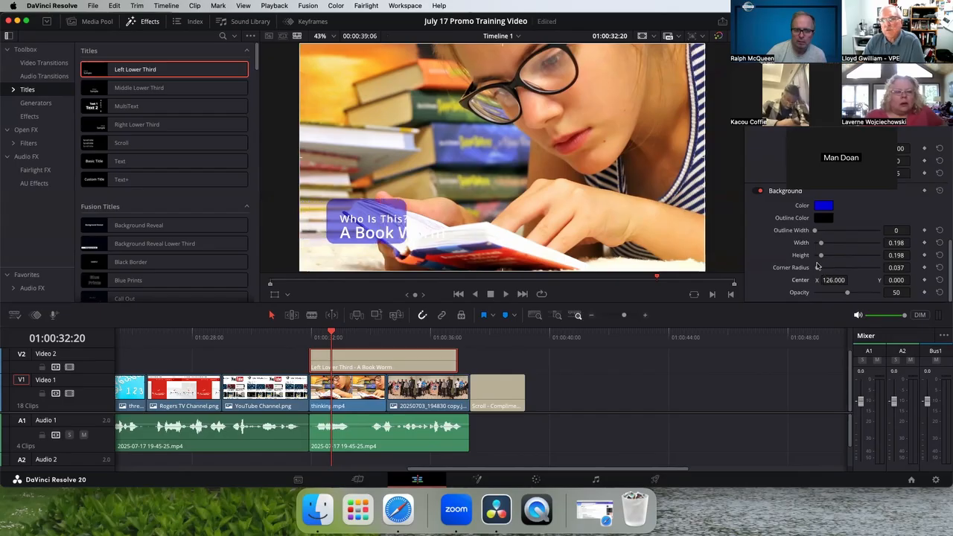
pyautogui.moveTo(822, 245); pyautogui.dragTo(827, 243)
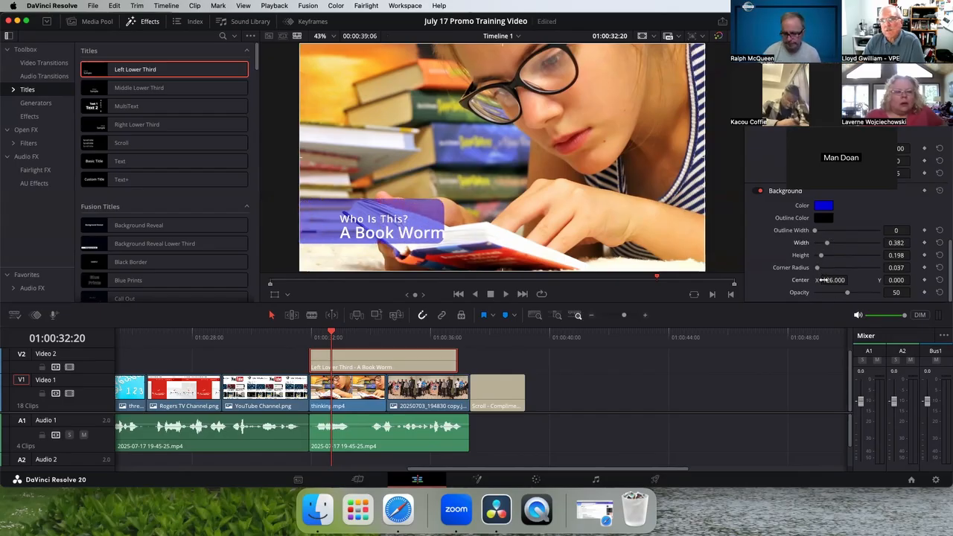
pyautogui.moveTo(834, 280); pyautogui.dragTo(865, 281)
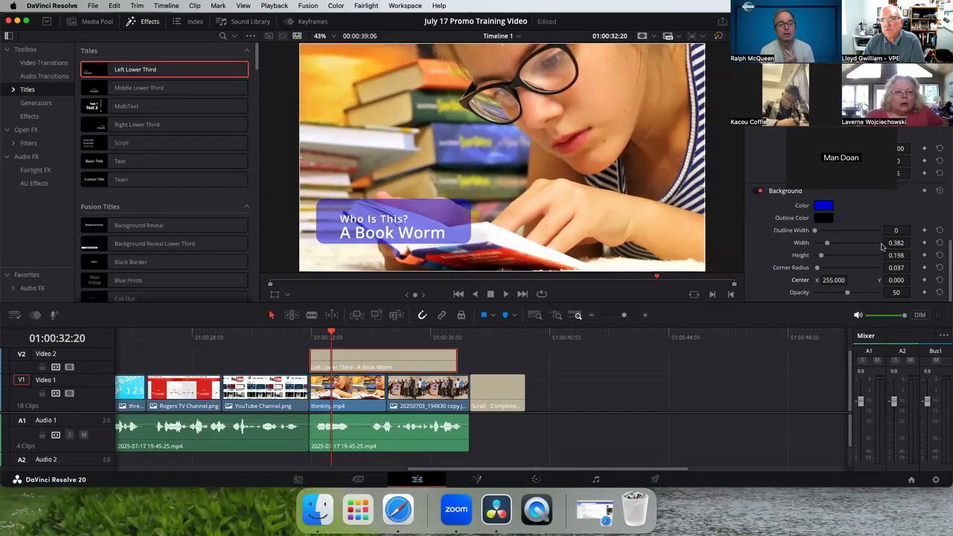
pyautogui.moveTo(898, 243); pyautogui.dragTo(843, 255)
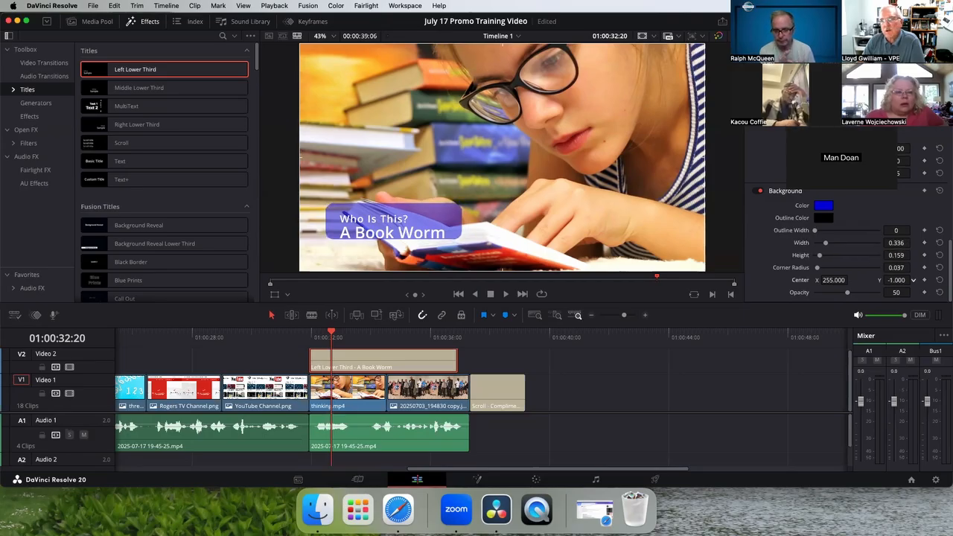
pyautogui.moveTo(897, 280); pyautogui.dragTo(874, 280)
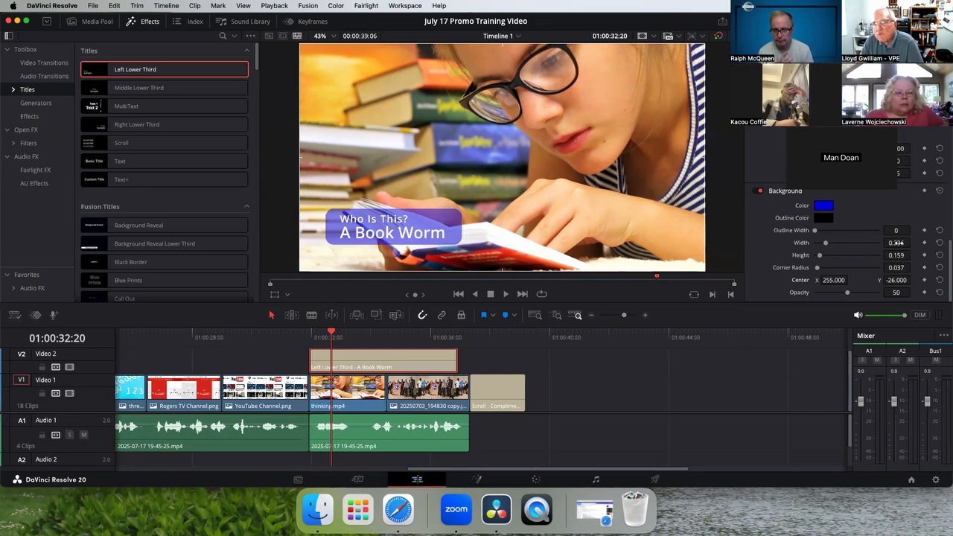
pyautogui.moveTo(896, 243); pyautogui.dragTo(891, 242)
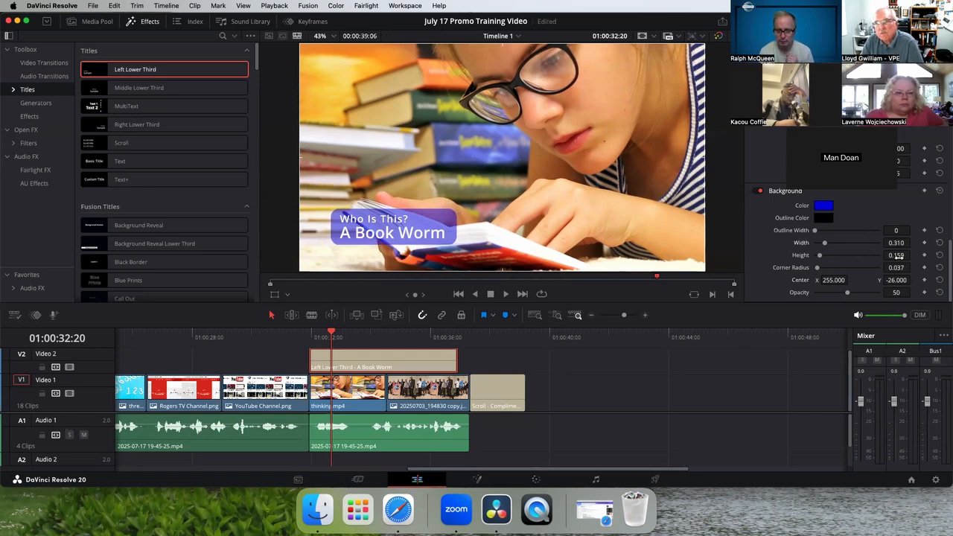
pyautogui.moveTo(851, 280); pyautogui.dragTo(841, 280)
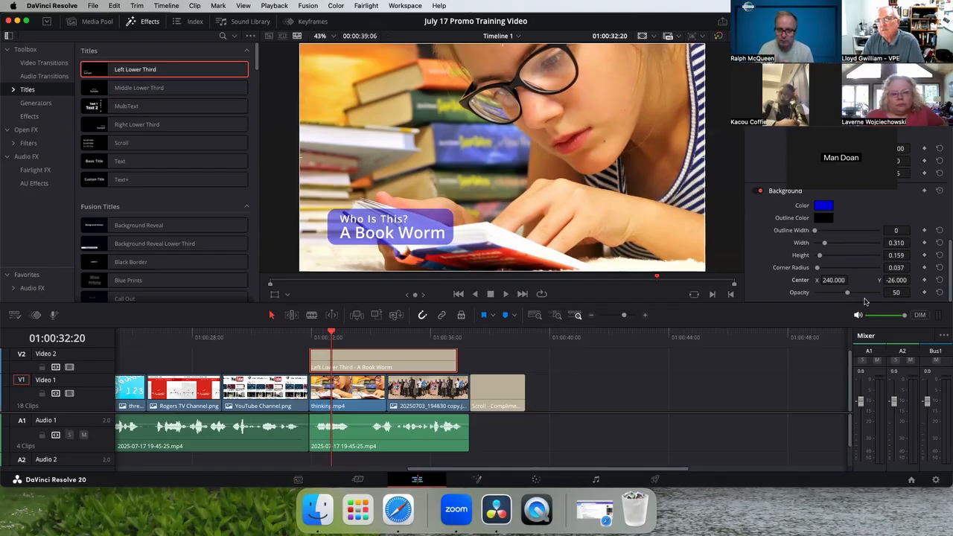
pyautogui.moveTo(847, 293)
pyautogui.mouseDown()
pyautogui.moveTo(886, 295)
pyautogui.moveTo(823, 293)
pyautogui.moveTo(876, 293)
pyautogui.moveTo(863, 293)
pyautogui.mouseUp()
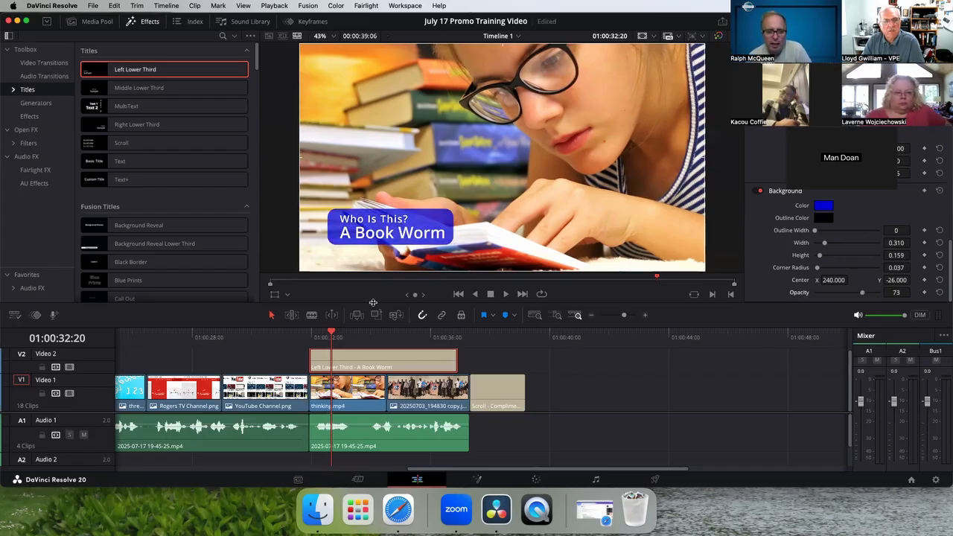
# Step: Add a fade-in and fade-out to the lower third and trim its end to match the end of thinking.mp4
pyautogui.moveTo(374, 303); pyautogui.dragTo(374, 269)
pyautogui.moveTo(310, 326); pyautogui.dragTo(320, 325)
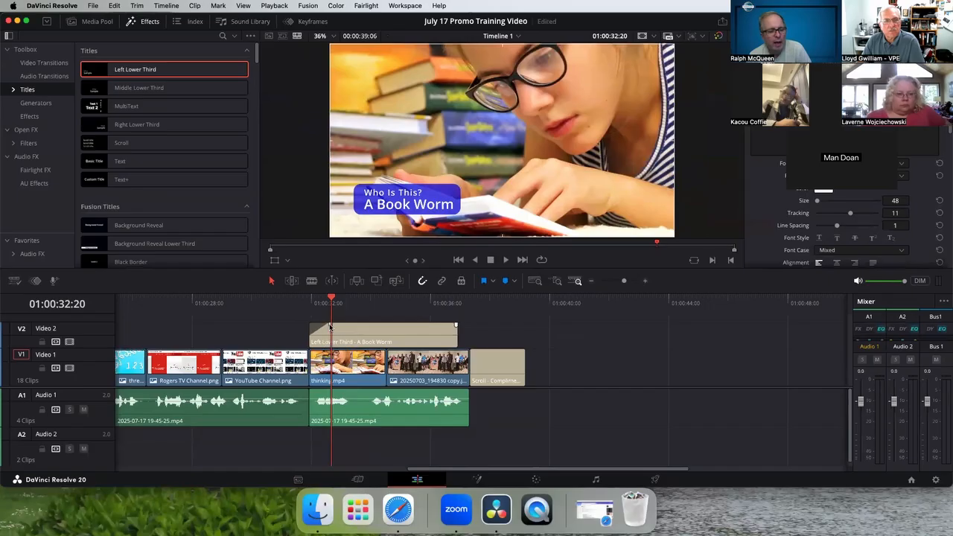
pyautogui.moveTo(456, 325); pyautogui.dragTo(388, 343)
# Step: Play the timeline twice from just before thinking.mp4 to check the lower third's fade-in and fade-out
pyautogui.click(317, 302)
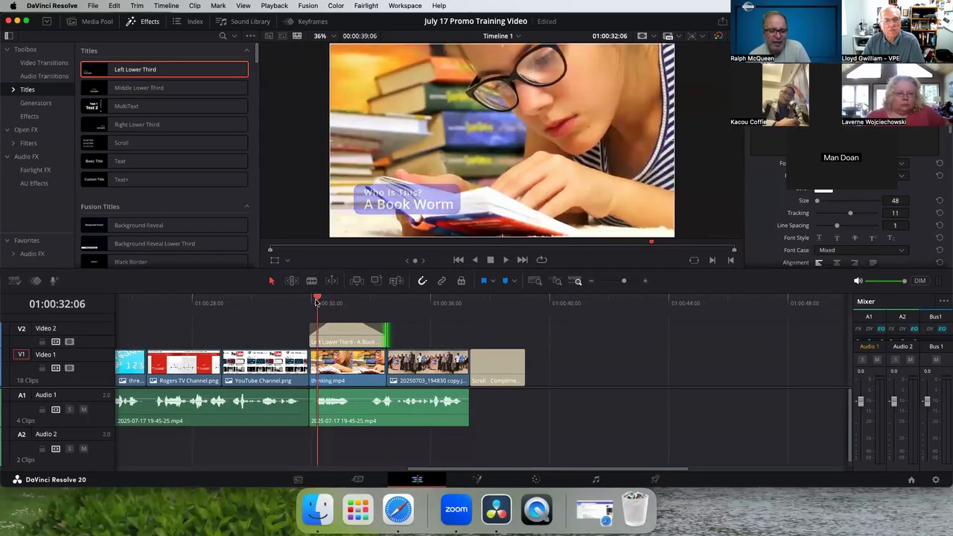
pyautogui.moveTo(317, 301)
pyautogui.mouseDown()
pyautogui.moveTo(298, 303)
pyautogui.moveTo(333, 303)
pyautogui.moveTo(303, 303)
pyautogui.mouseUp()
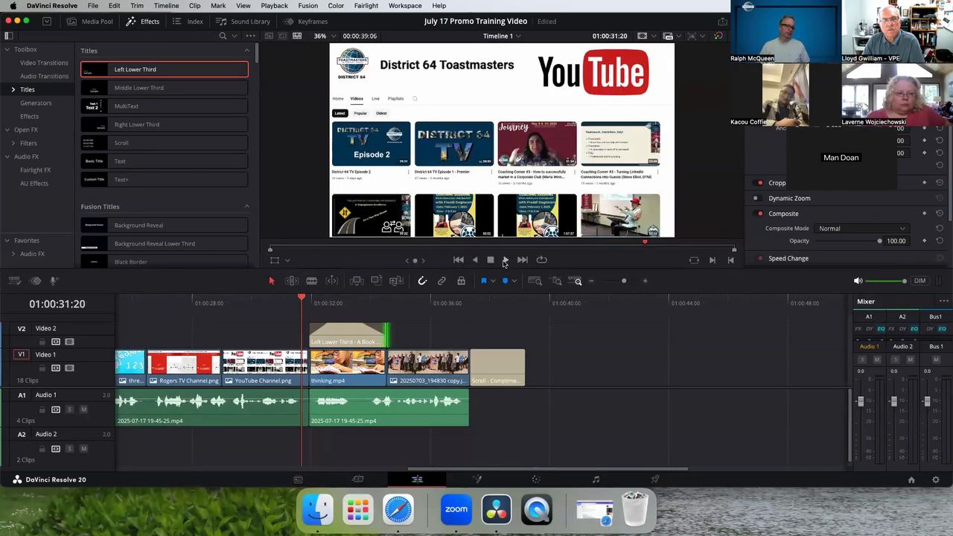
pyautogui.click(505, 260)
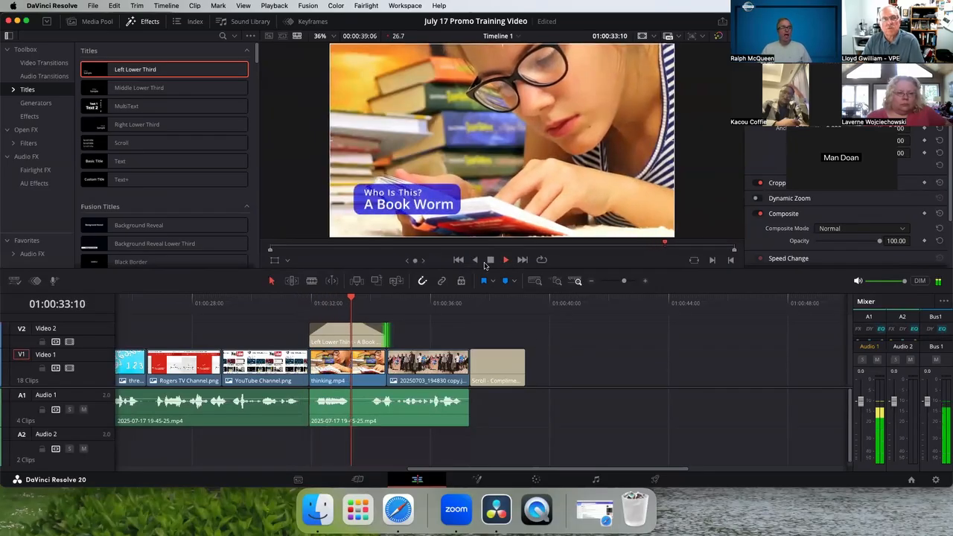
pyautogui.press('space')
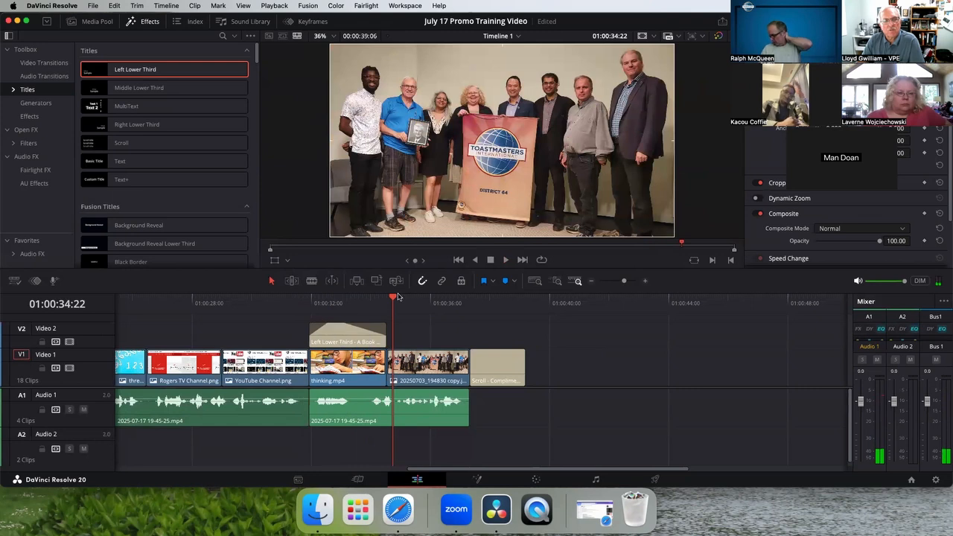
pyautogui.click(335, 301)
pyautogui.moveTo(333, 300); pyautogui.dragTo(309, 301)
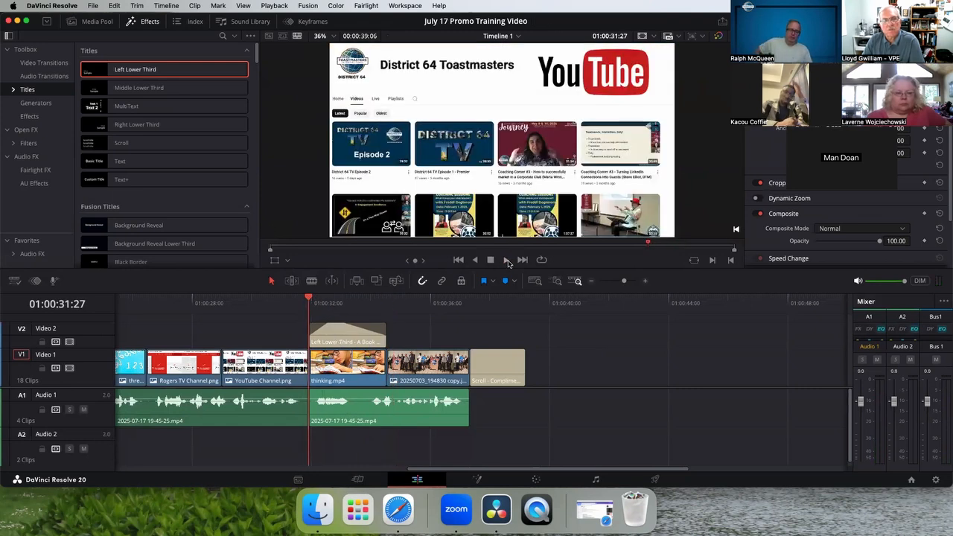
pyautogui.click(508, 261)
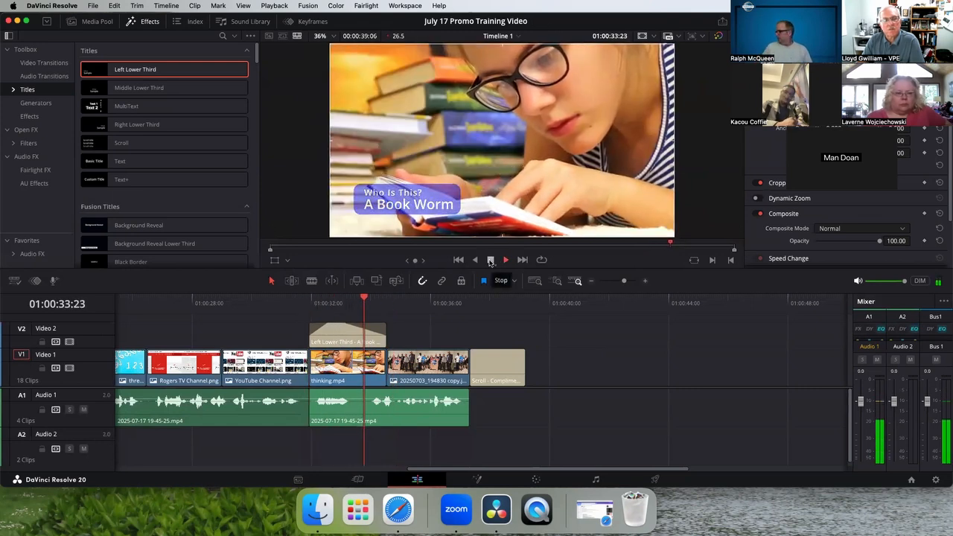
pyautogui.click(491, 261)
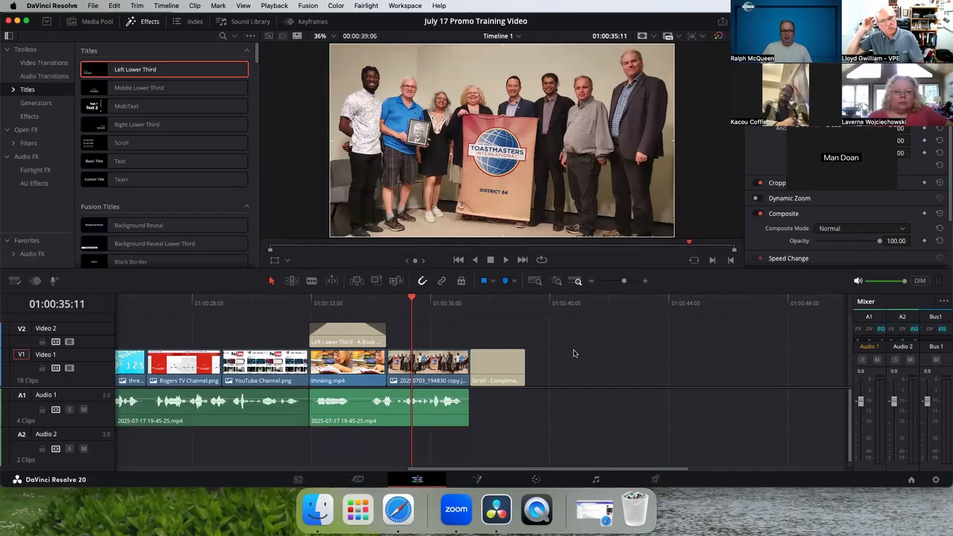
# Step: Copy the lower third above thinking.mp4 and paste it on Video 2 at 01:00:28:09
pyautogui.click(362, 337)
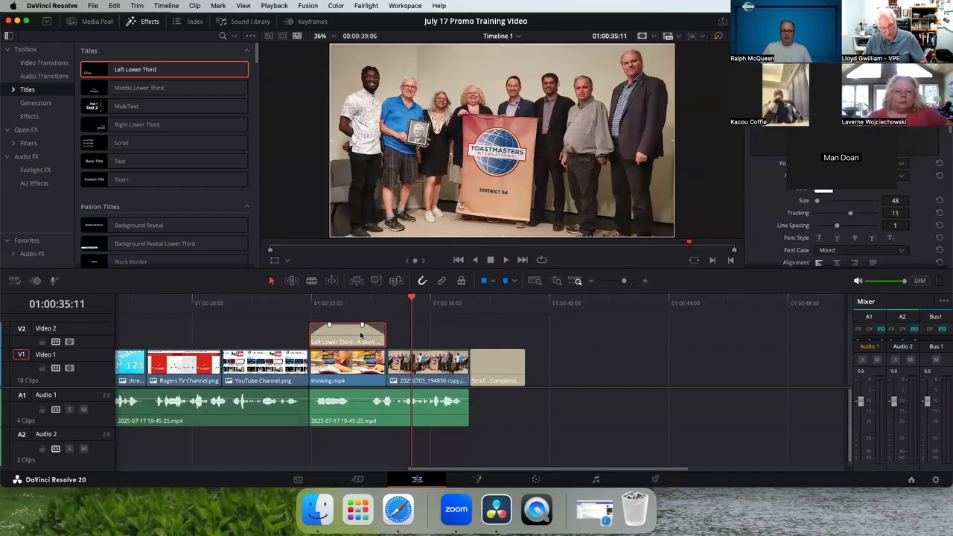
pyautogui.moveTo(411, 303); pyautogui.dragTo(200, 301)
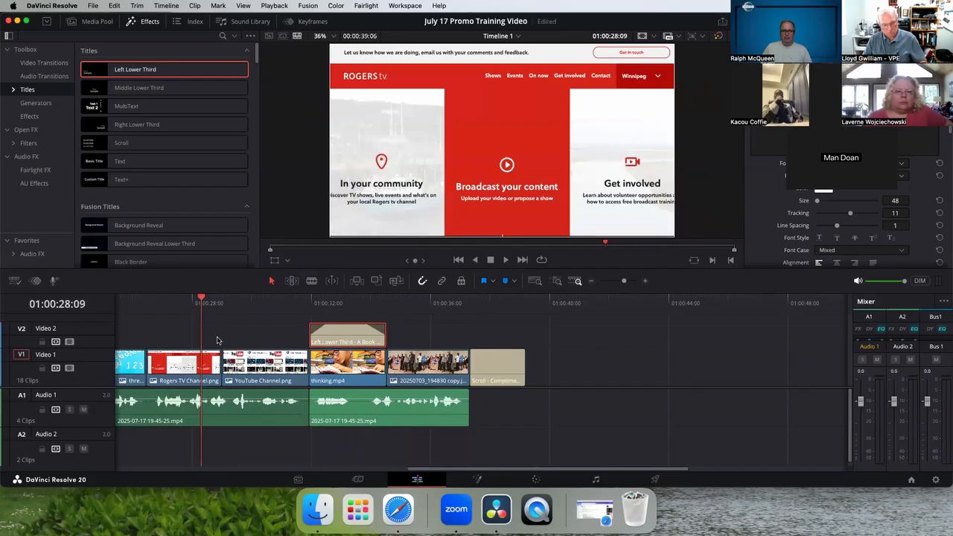
pyautogui.hotkey('ctrl', 'v')
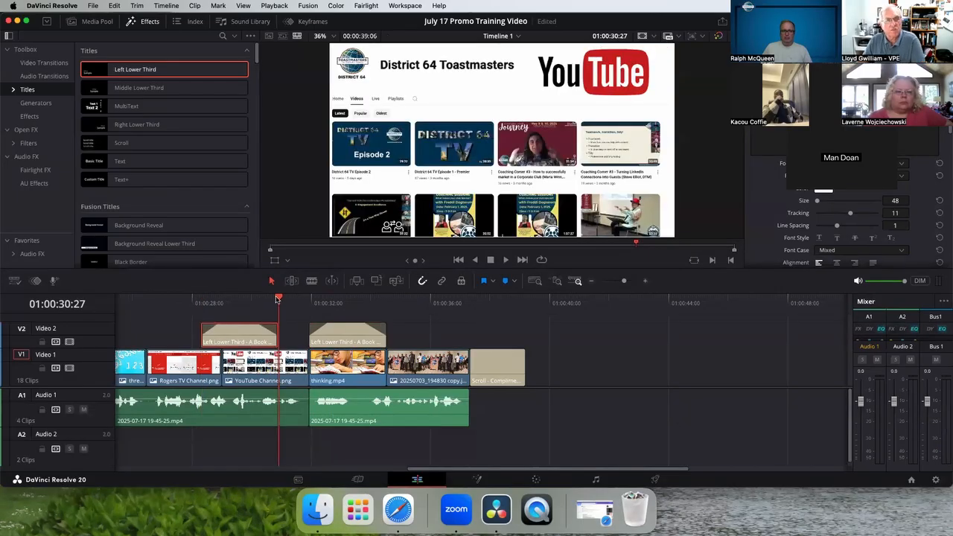
# Step: Replace the copied lower third's main text with "YouTube Channel"
pyautogui.moveTo(277, 300); pyautogui.dragTo(239, 301)
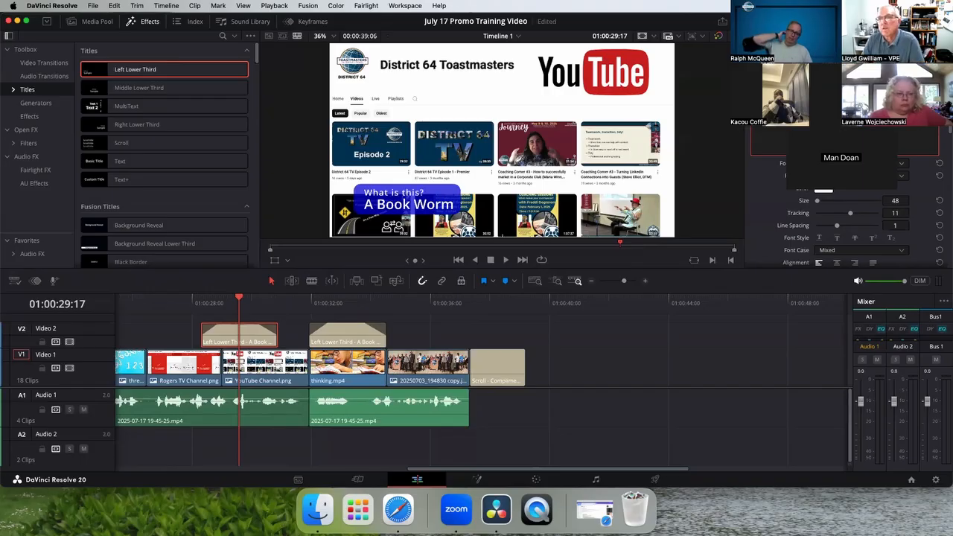
pyautogui.scroll(5, 819, 194)
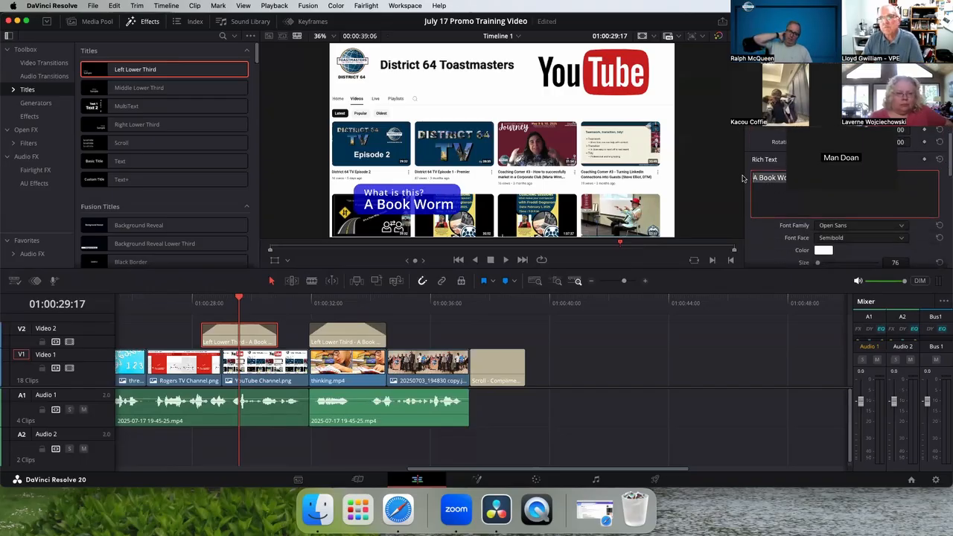
pyautogui.write('YouTube Channel')
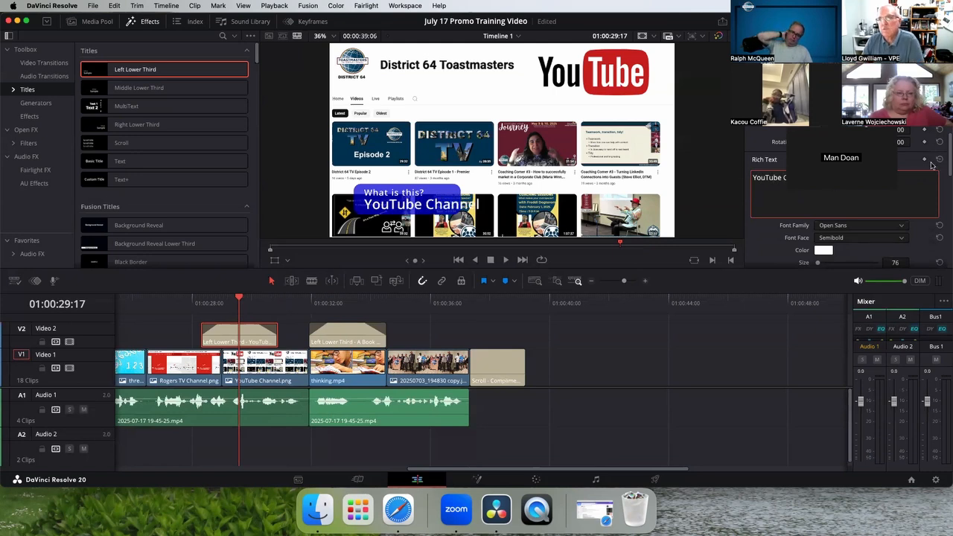
# Step: Fit the copied lower third's background behind the new text with width 0.387, centre X 322 and Y -32
pyautogui.moveTo(946, 159); pyautogui.dragTo(947, 257)
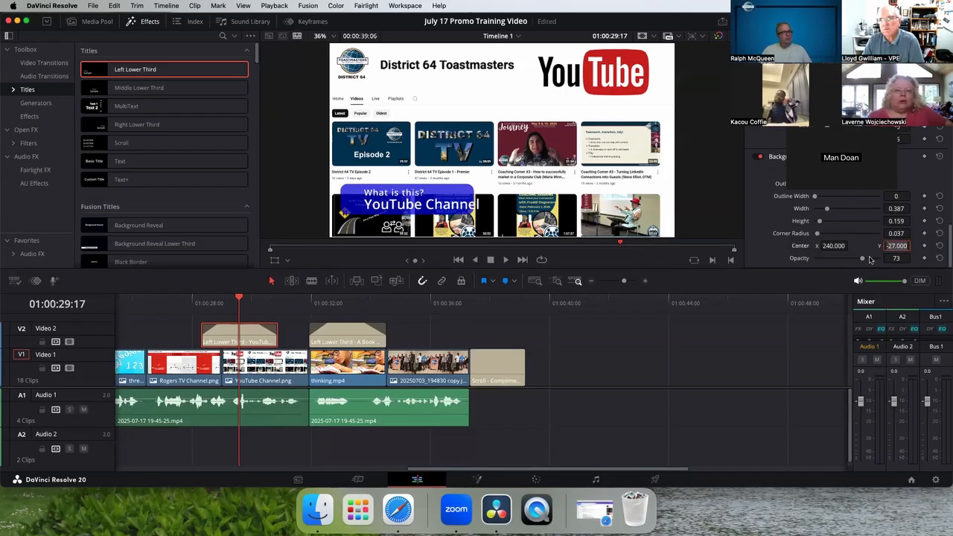
pyautogui.moveTo(900, 246); pyautogui.dragTo(914, 245)
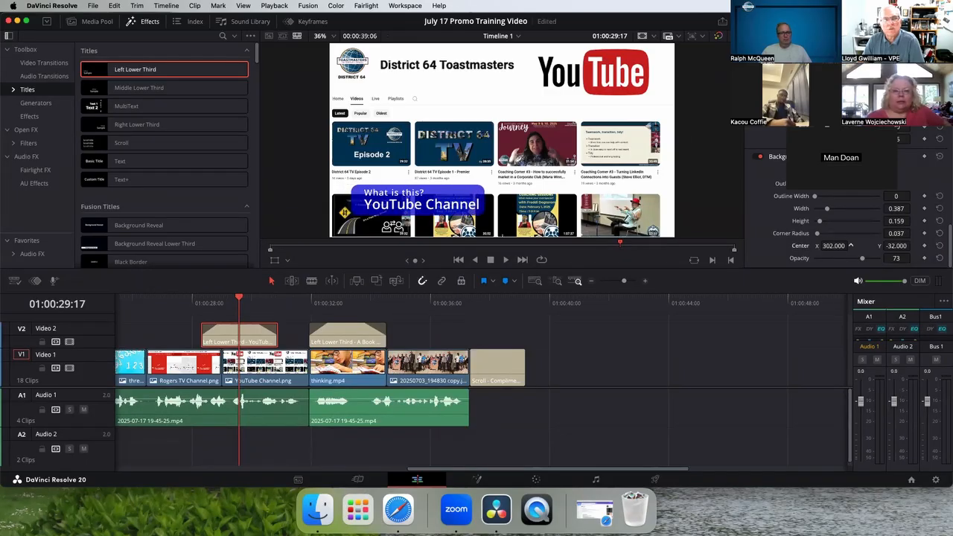
pyautogui.click(610, 311)
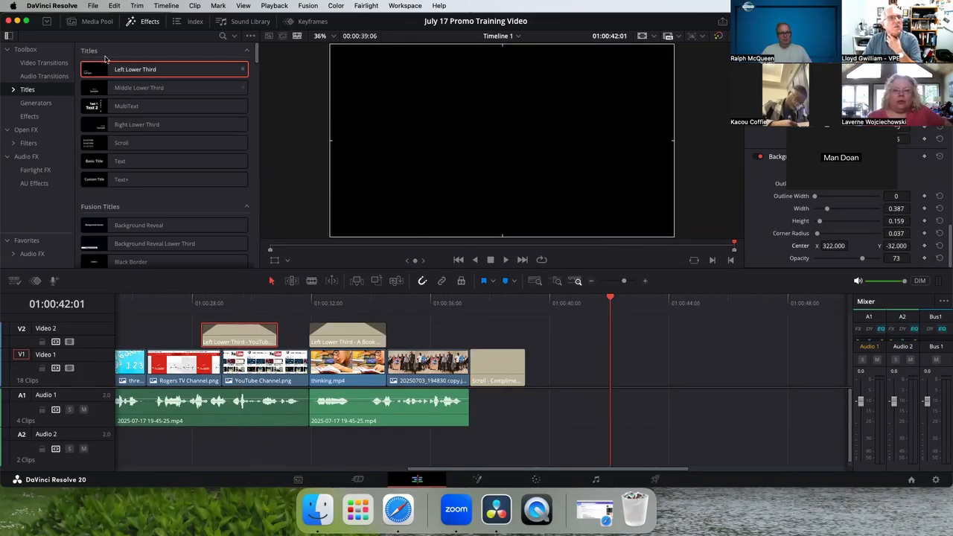
# Step: Close the current project and open District 64 TV - Template from the District 64 TV folder
pyautogui.click(93, 5)
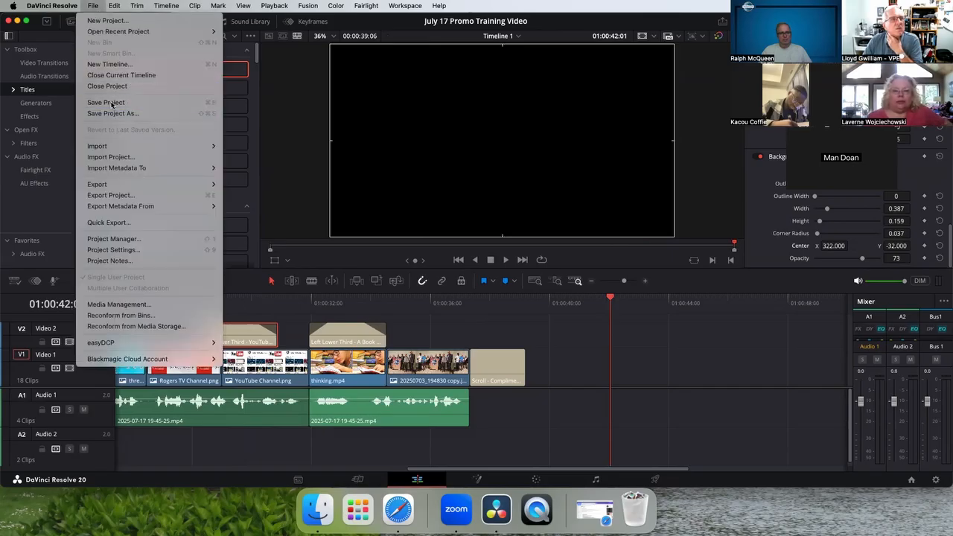
pyautogui.click(89, 7)
pyautogui.click(90, 6)
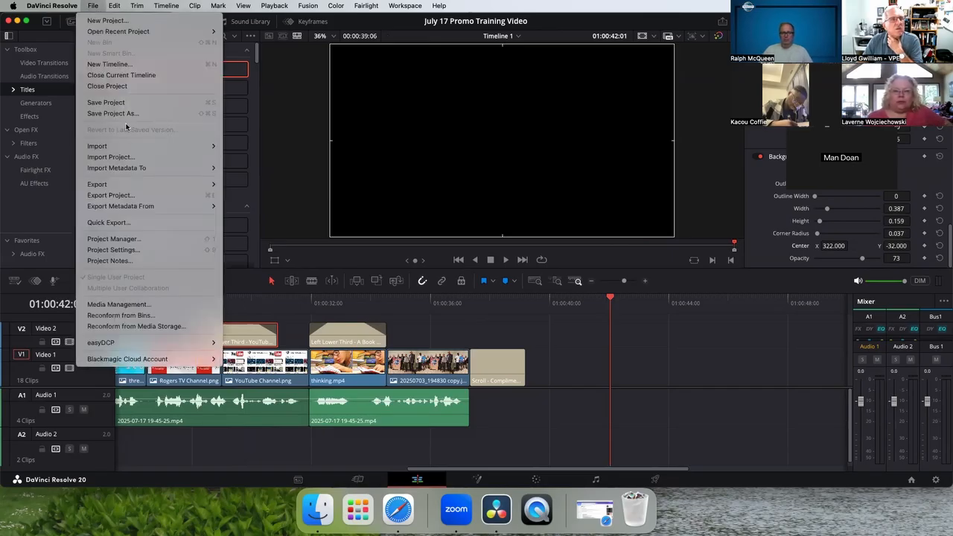
pyautogui.click(119, 87)
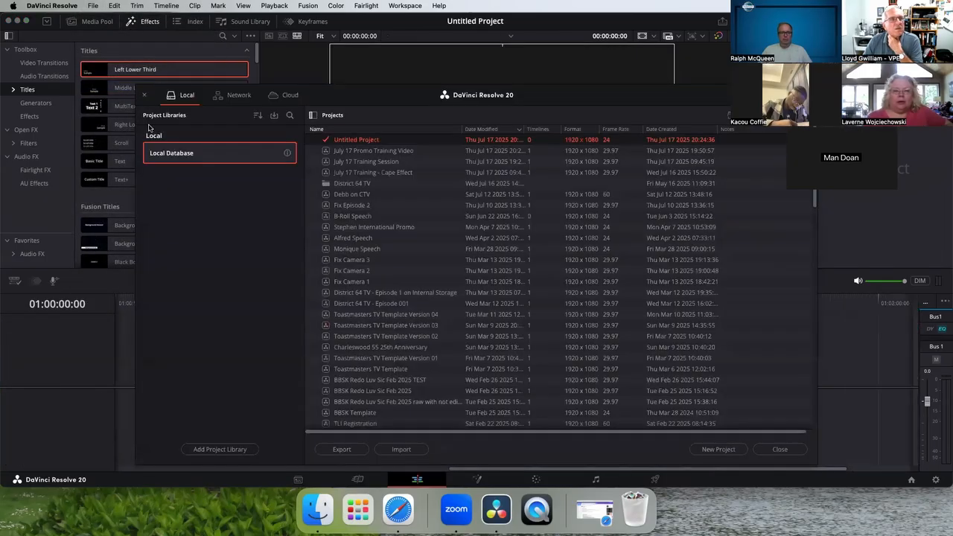
pyautogui.doubleClick(358, 183)
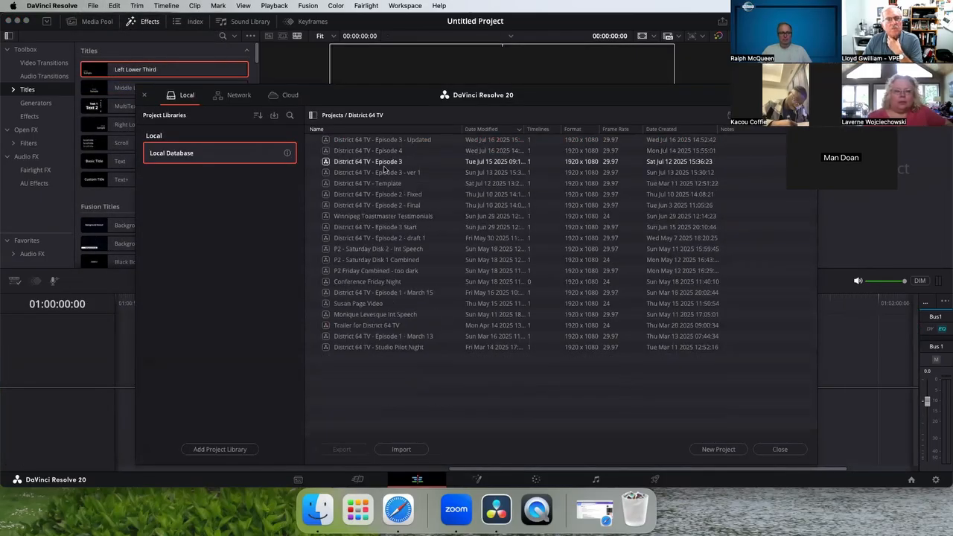
pyautogui.click(386, 186)
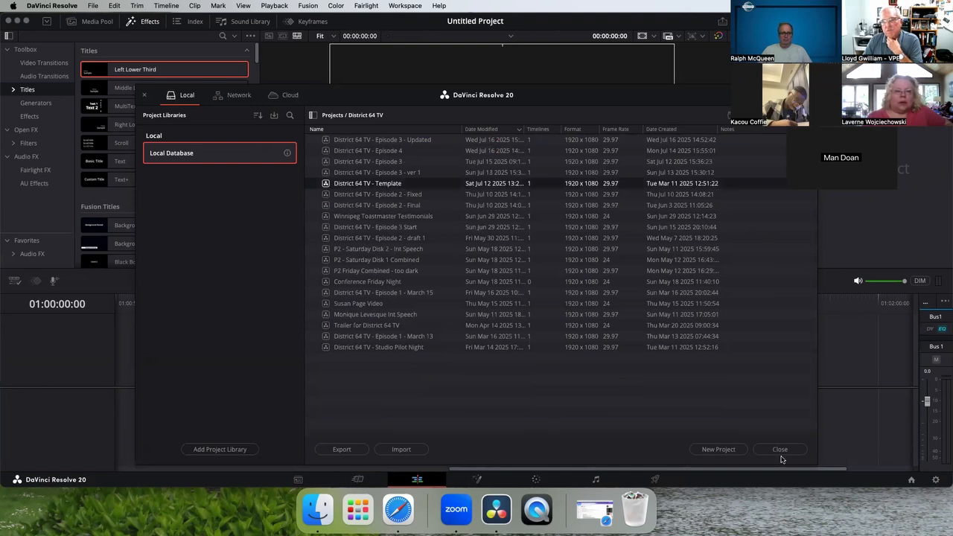
pyautogui.doubleClick(386, 184)
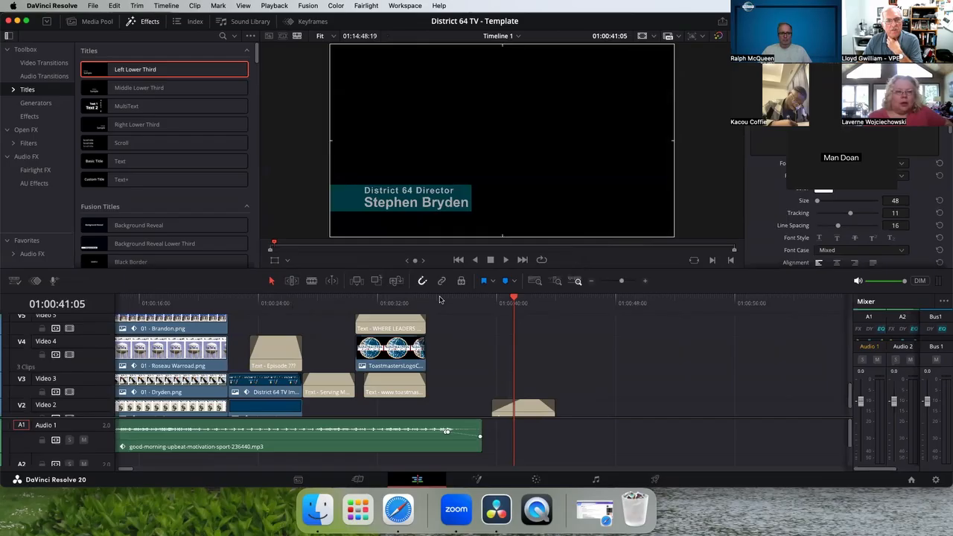
# Step: Examine the template's "Episode ???" title, play part of the opening animation, and view the lower third at 01:00:42:18
pyautogui.moveTo(514, 299); pyautogui.dragTo(494, 333)
pyautogui.click(491, 362)
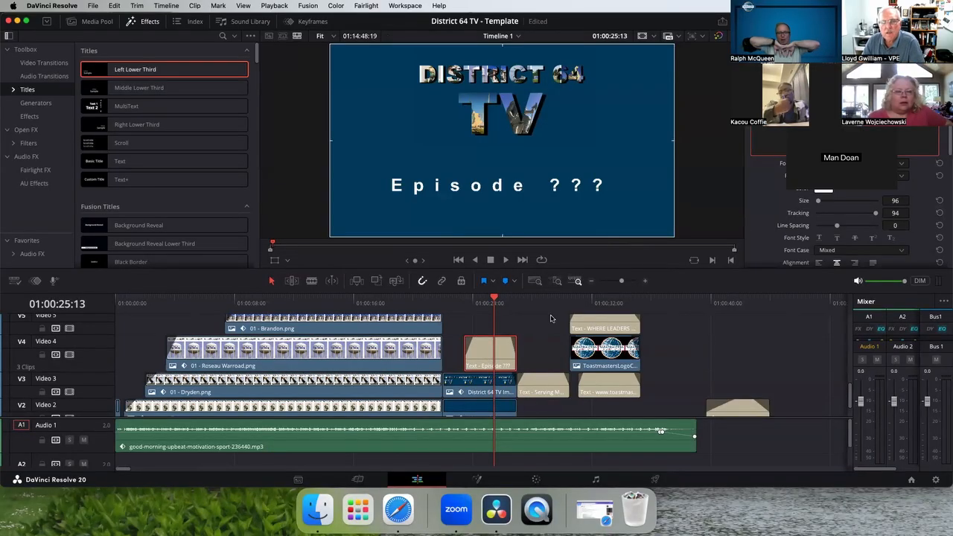
pyautogui.moveTo(499, 300); pyautogui.dragTo(347, 289)
pyautogui.click(504, 262)
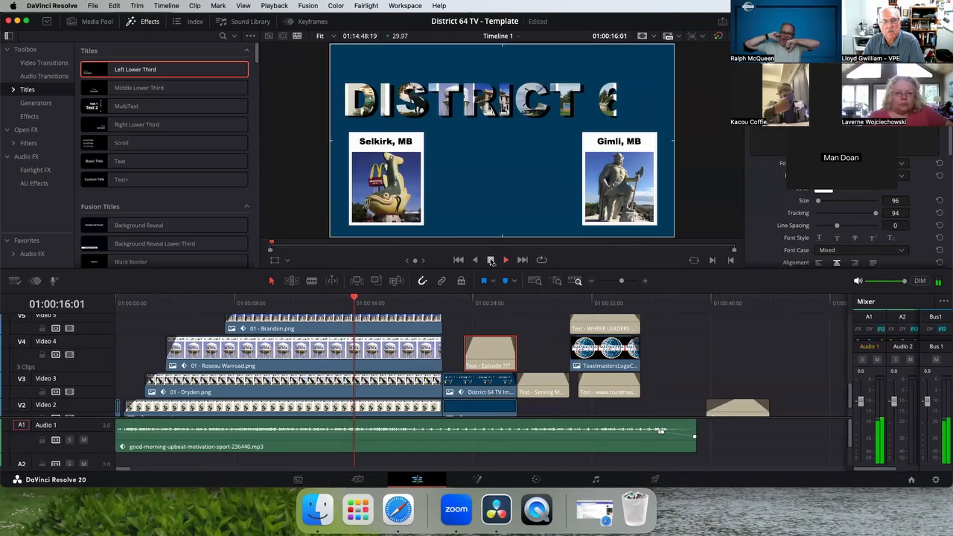
pyautogui.click(491, 261)
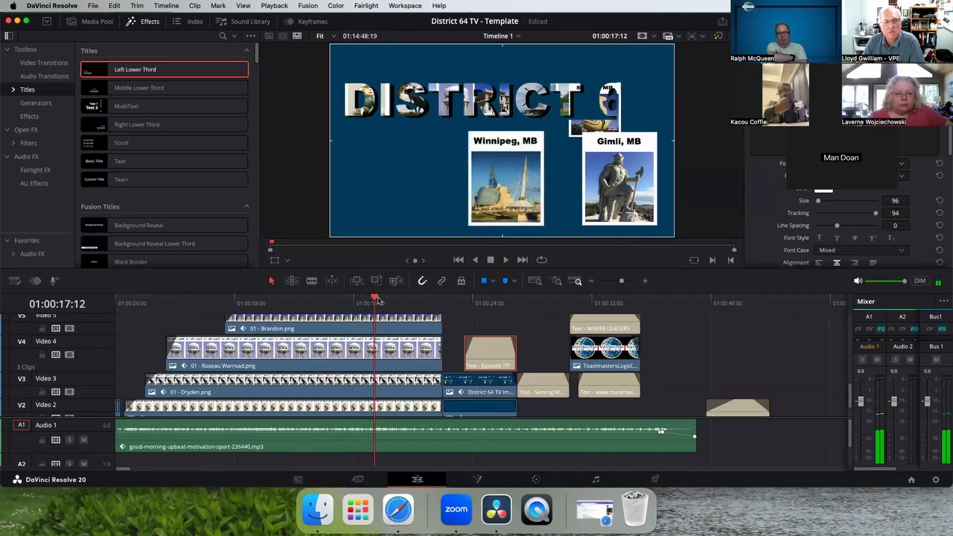
pyautogui.moveTo(379, 299); pyautogui.dragTo(749, 334)
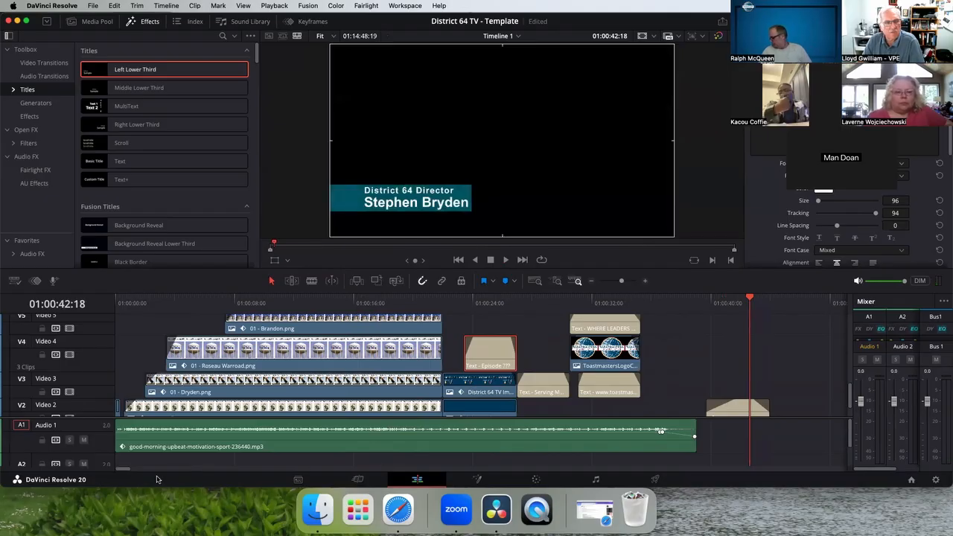
# Step: Play the template's closing credits from about 01:03:04 to check the successive middle lower thirds, and return to the timeline start
pyautogui.hscroll(10, 127, 472)
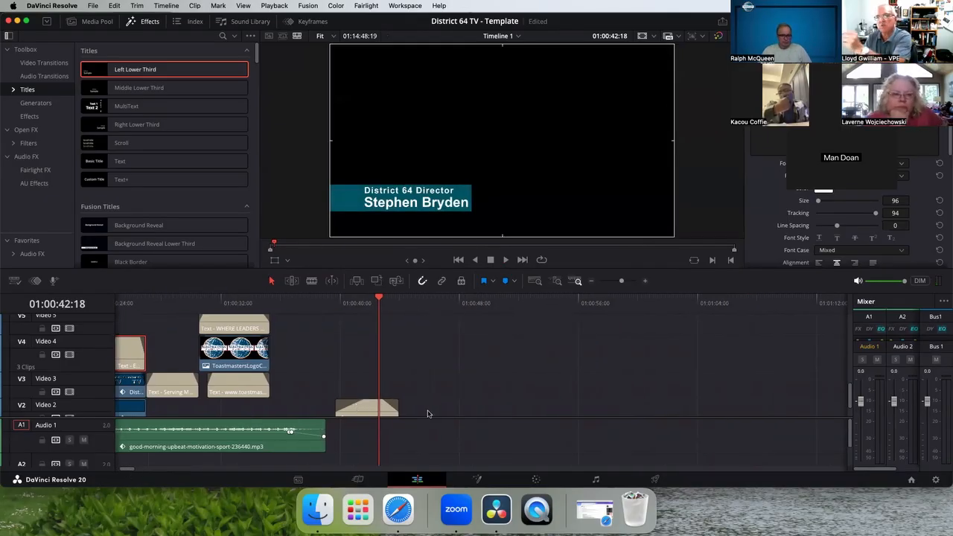
pyautogui.moveTo(127, 471); pyautogui.dragTo(149, 475)
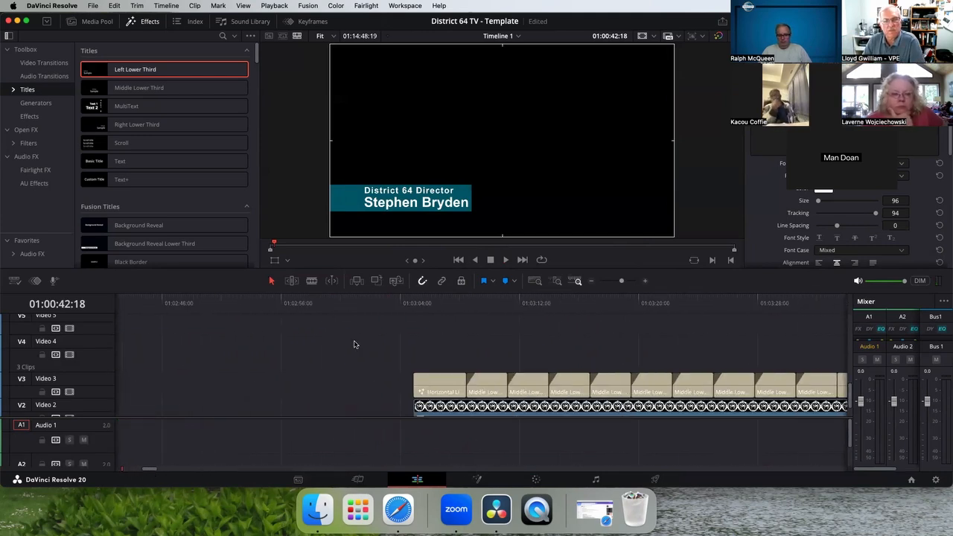
pyautogui.click(405, 305)
pyautogui.press('space')
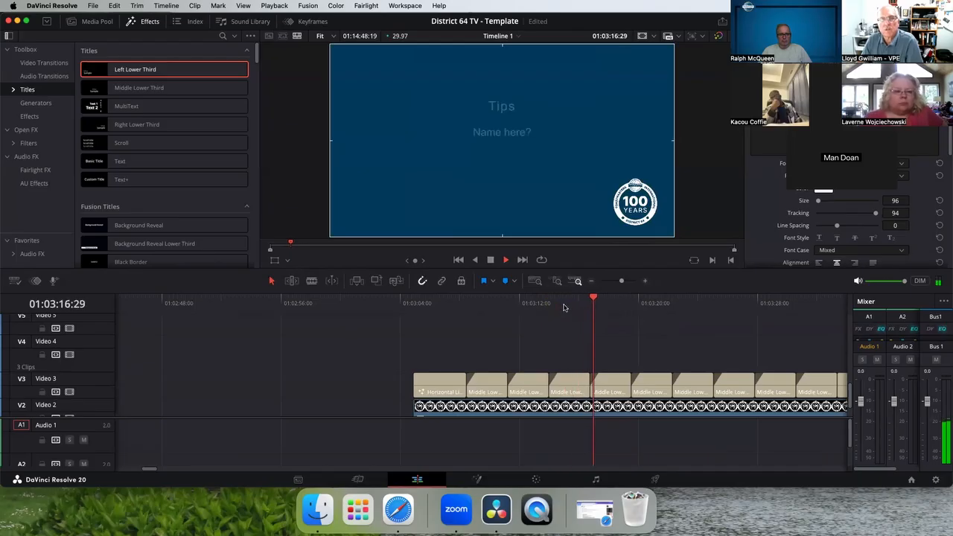
pyautogui.click(491, 260)
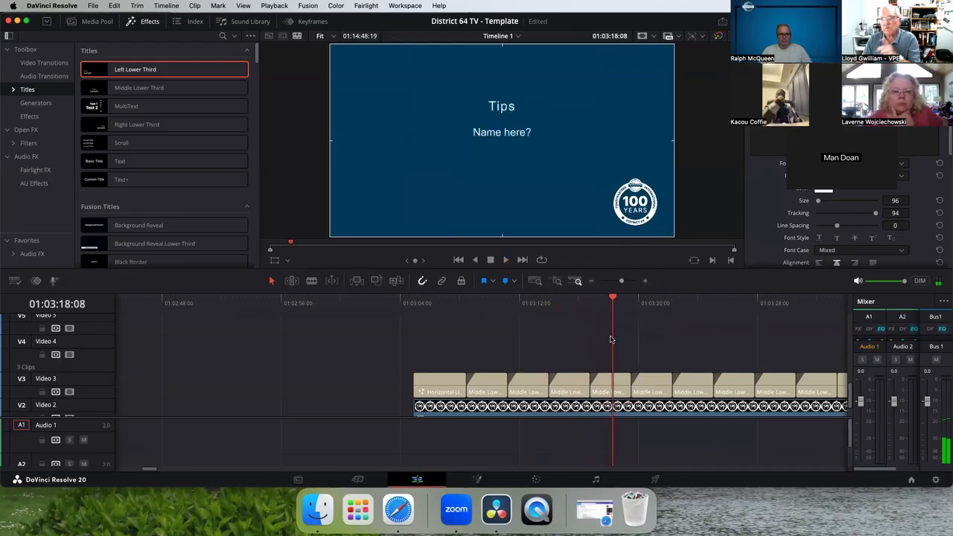
pyautogui.moveTo(614, 300); pyautogui.dragTo(81, 298)
# Step: Close the template project and open District 64 TV - Episode 4
pyautogui.click(51, 5)
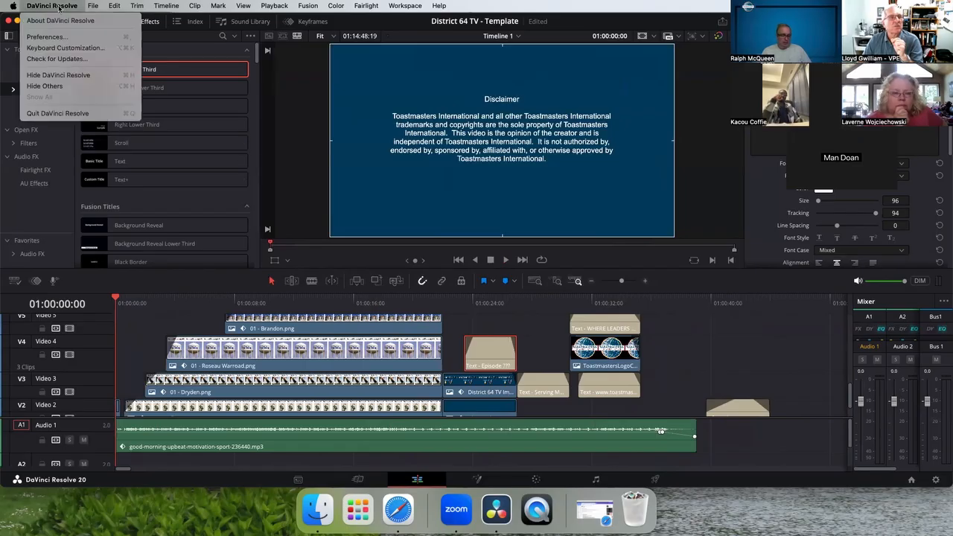
pyautogui.moveTo(91, 7)
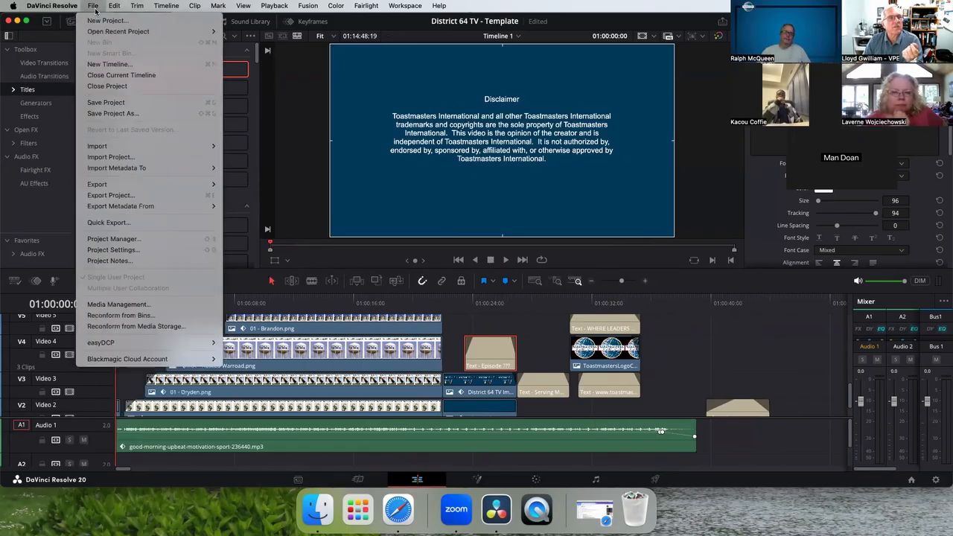
pyautogui.click(107, 86)
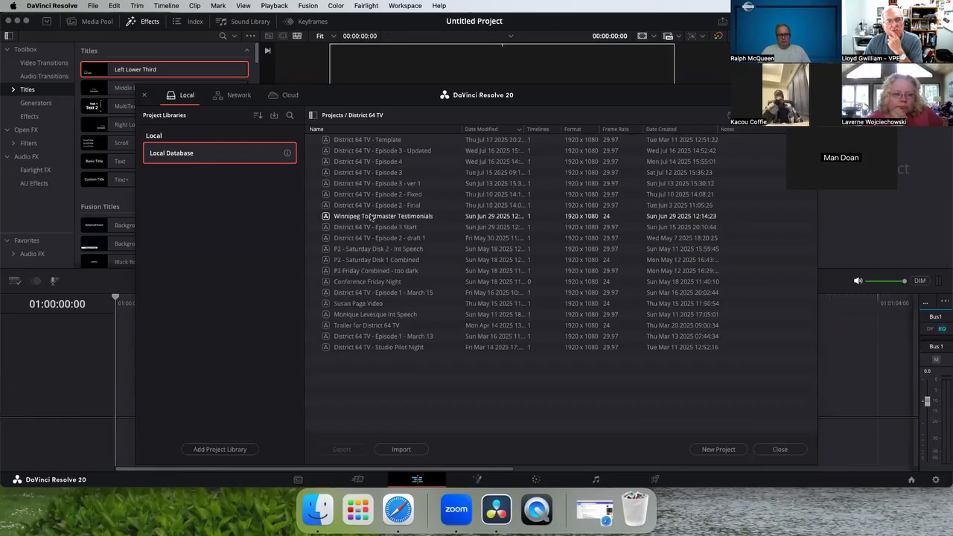
pyautogui.click(367, 163)
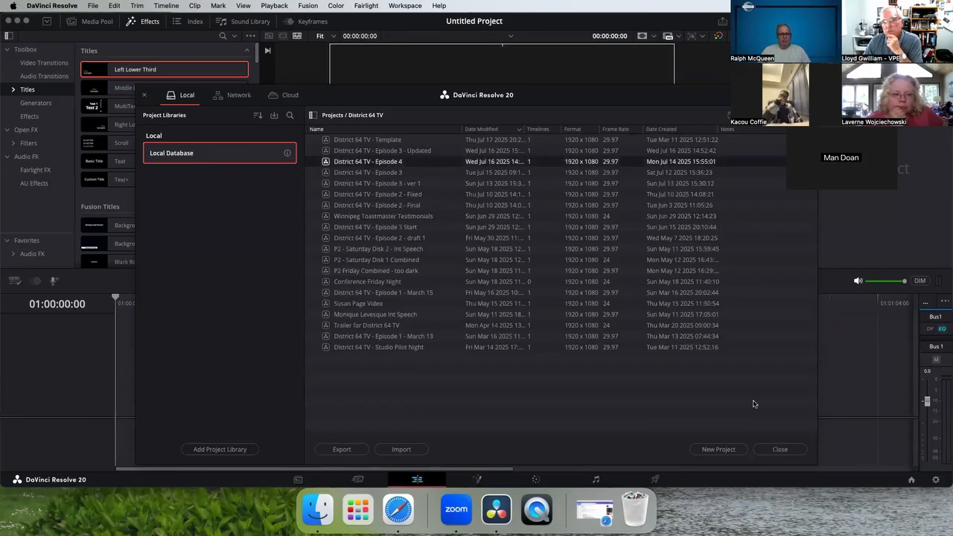
pyautogui.doubleClick(377, 163)
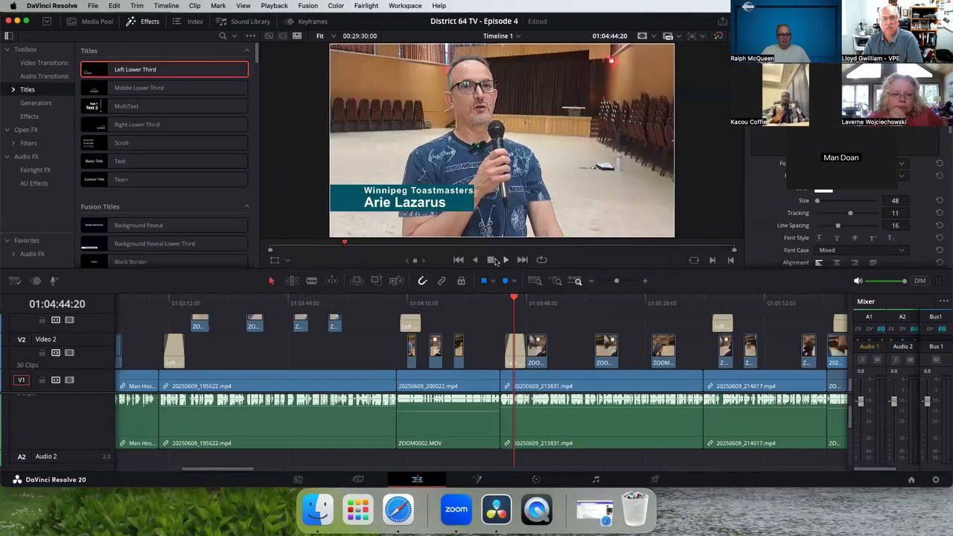
# Step: Play Episode 4 from 01:00:27:00 to view the "A production of District 64 Toastmasters" title
pyautogui.click(591, 283)
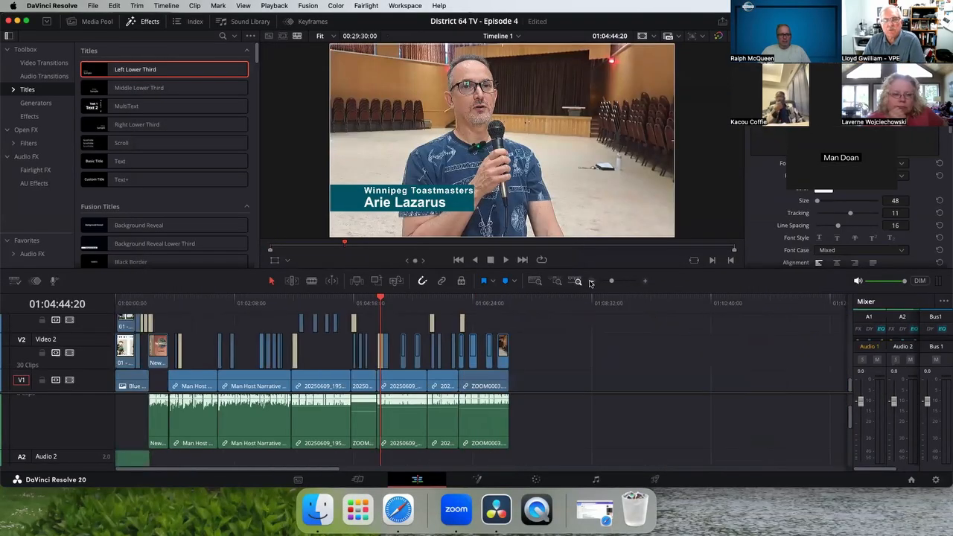
pyautogui.moveTo(234, 300); pyautogui.dragTo(129, 306)
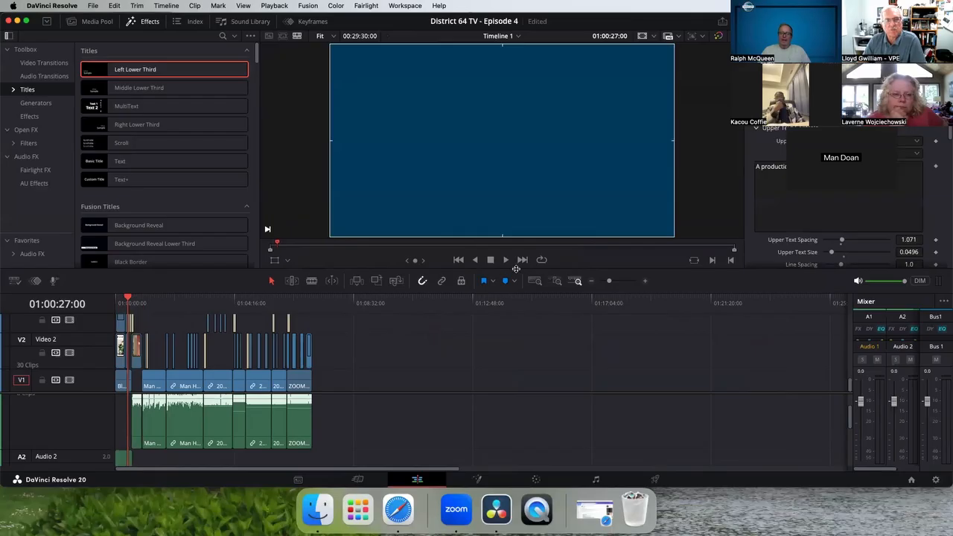
pyautogui.click(506, 260)
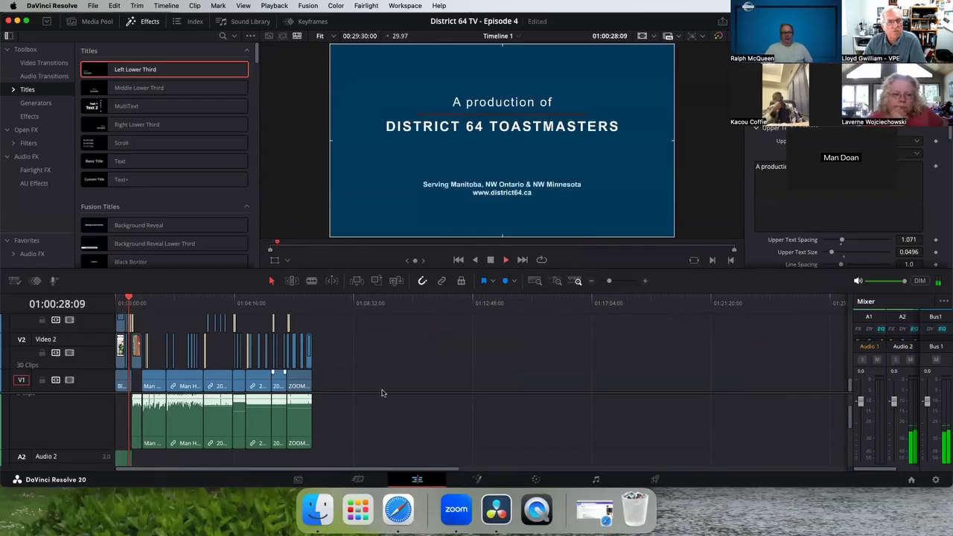
pyautogui.click(645, 282)
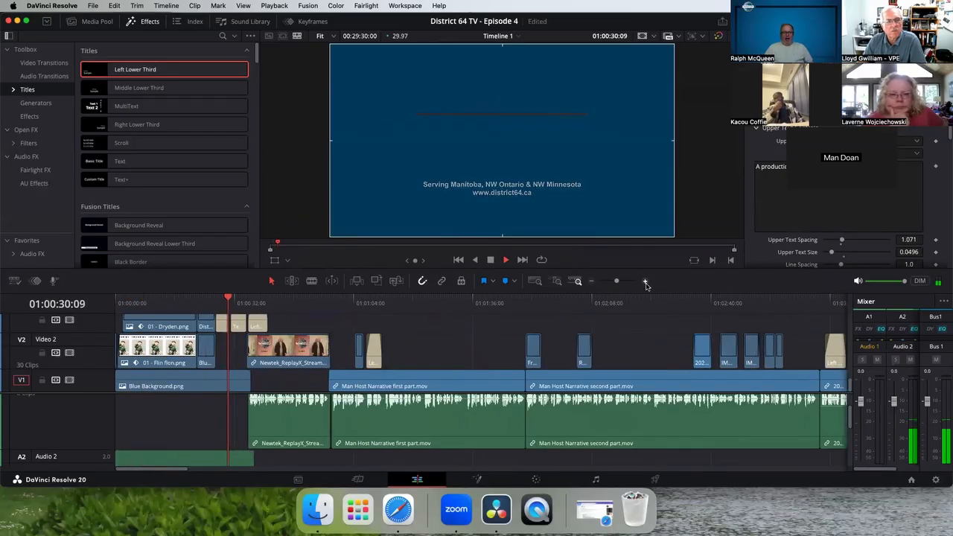
# Step: Play samples of the speaker's introduction with its lower third and of the first host narrative clip, stopping at 01:01:03:05
pyautogui.click(358, 303)
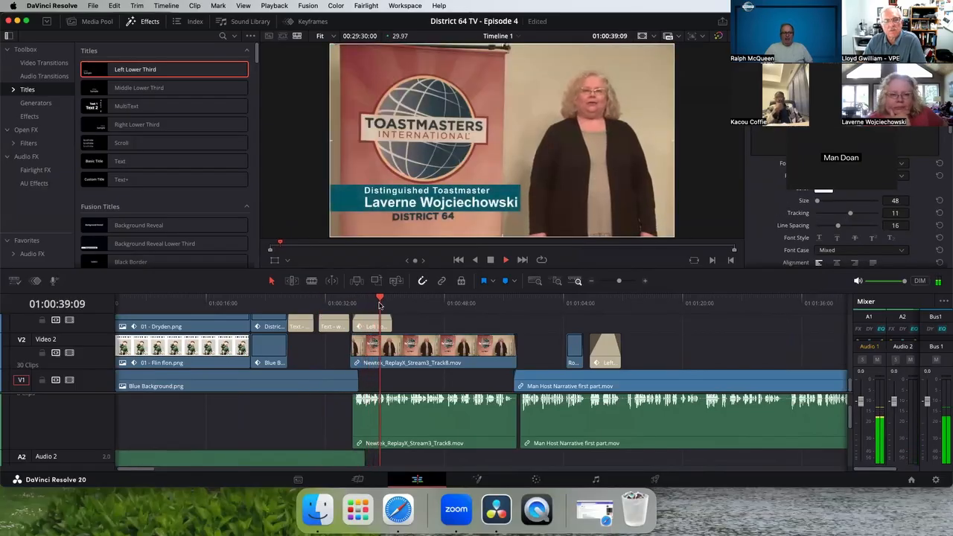
pyautogui.click(479, 303)
pyautogui.moveTo(481, 304); pyautogui.dragTo(521, 304)
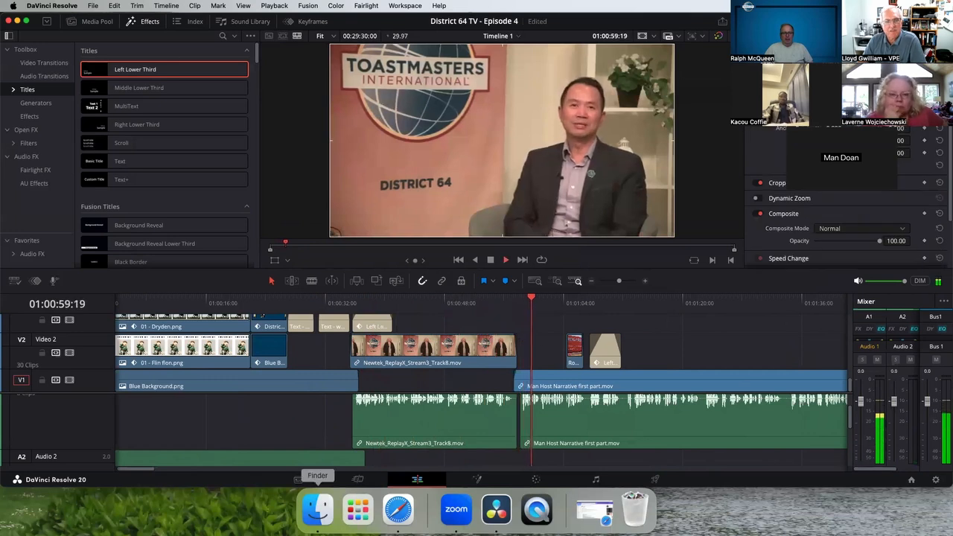
pyautogui.moveTo(142, 473); pyautogui.dragTo(162, 473)
pyautogui.press('space')
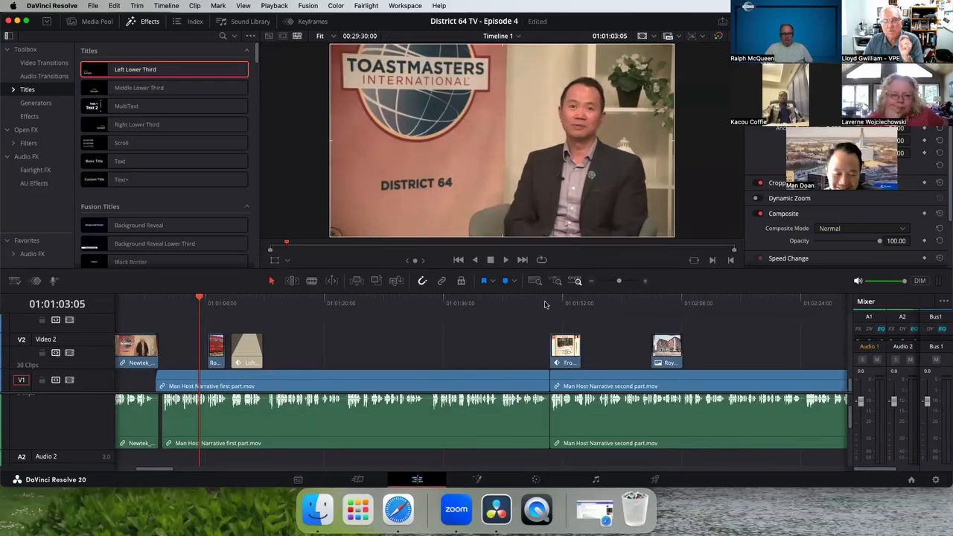
# Step: Play Episode 4 from 01:01:47:20 into the second host narrative clip, and skim ahead to the hotel picture at 01:02:06:00
pyautogui.moveTo(547, 304); pyautogui.dragTo(530, 301)
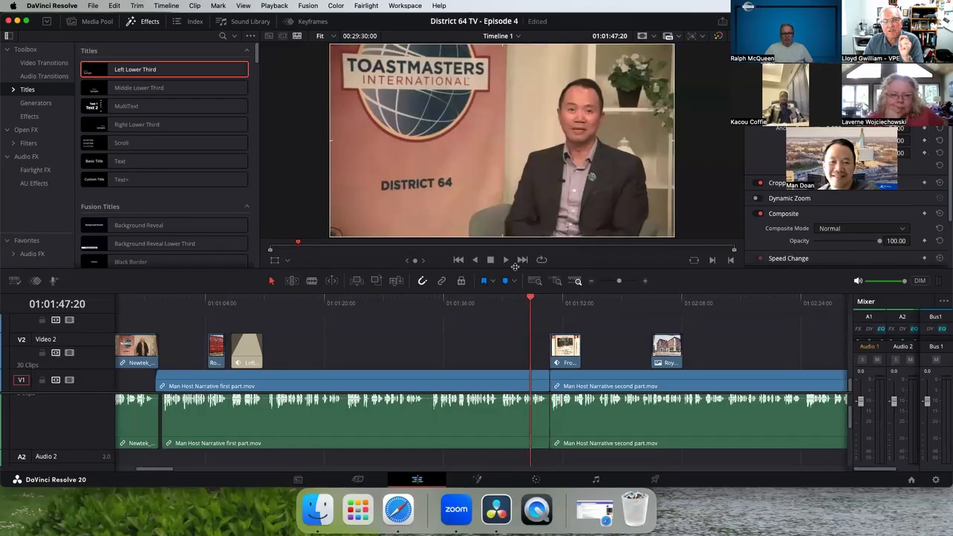
pyautogui.click(506, 260)
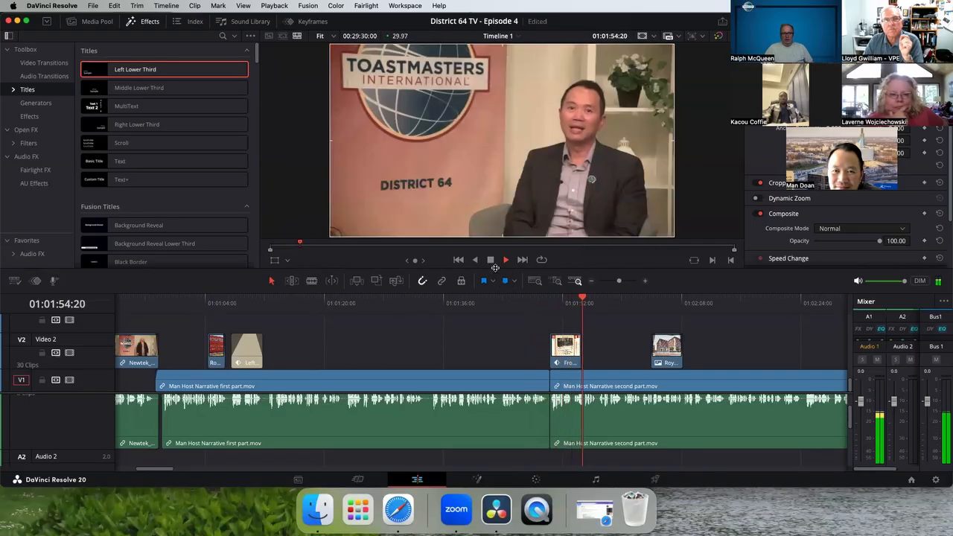
pyautogui.click(490, 267)
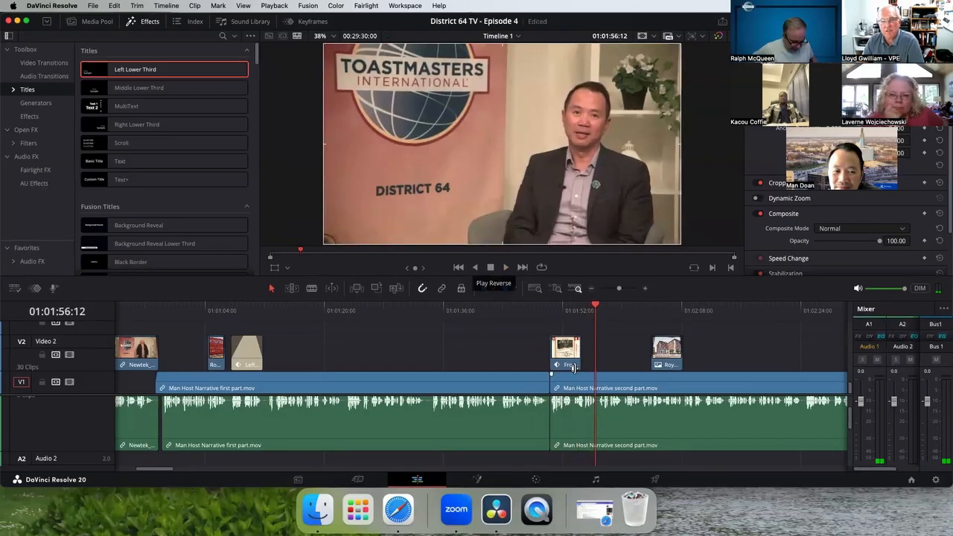
pyautogui.moveTo(596, 318); pyautogui.dragTo(667, 310)
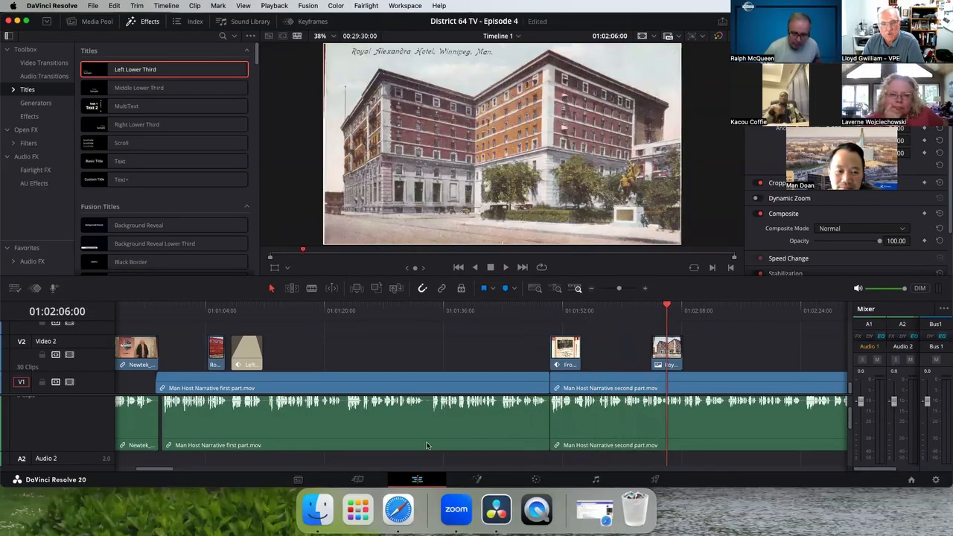
# Step: Play the first Winnipeg Toastmasters interview from 01:03:12:12 to view its lower third, and skim toward the interview's end
pyautogui.moveTo(165, 471); pyautogui.dragTo(209, 475)
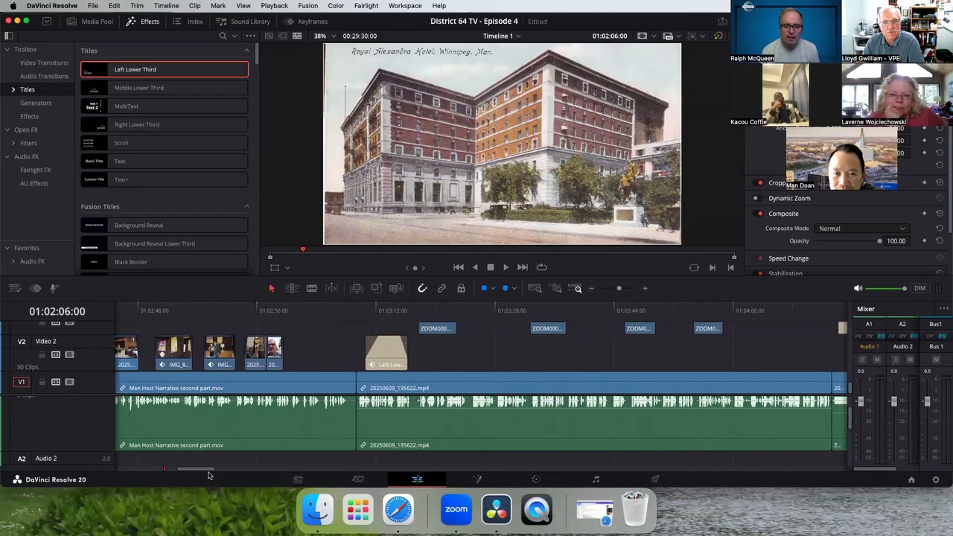
pyautogui.click(380, 308)
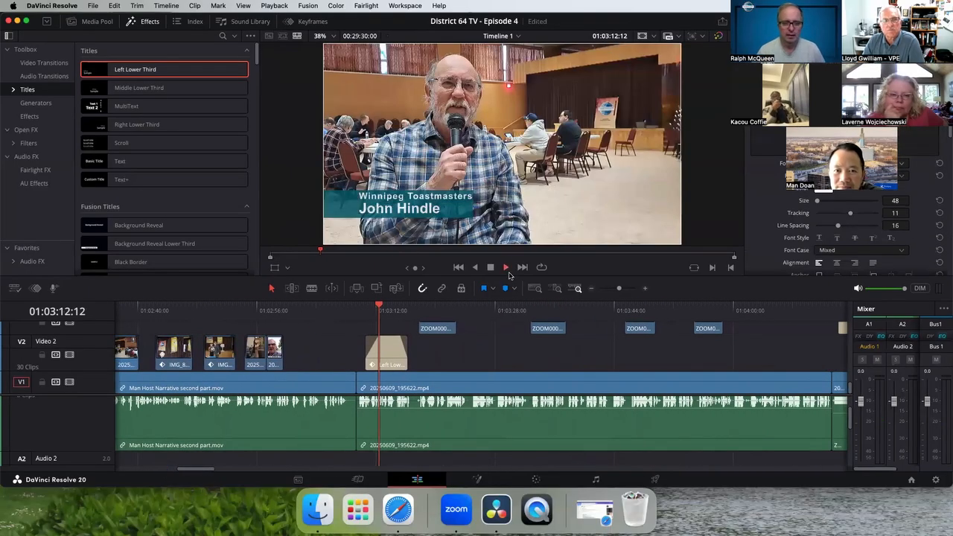
pyautogui.click(508, 269)
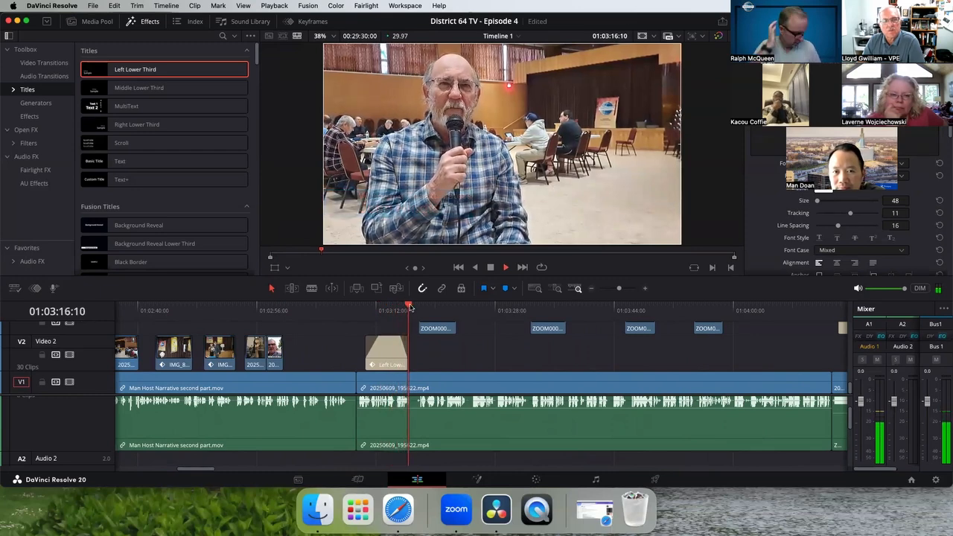
pyautogui.moveTo(415, 309); pyautogui.dragTo(692, 308)
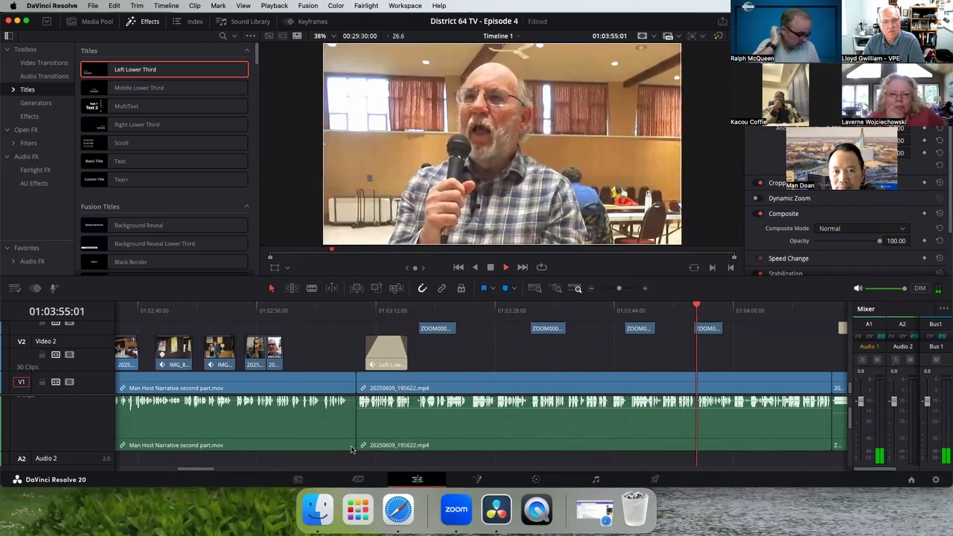
# Step: Sample the next three Winnipeg Toastmasters interviews during playback to view each speaker's lower third, stopping at 01:05:39:03
pyautogui.moveTo(208, 470); pyautogui.dragTo(236, 473)
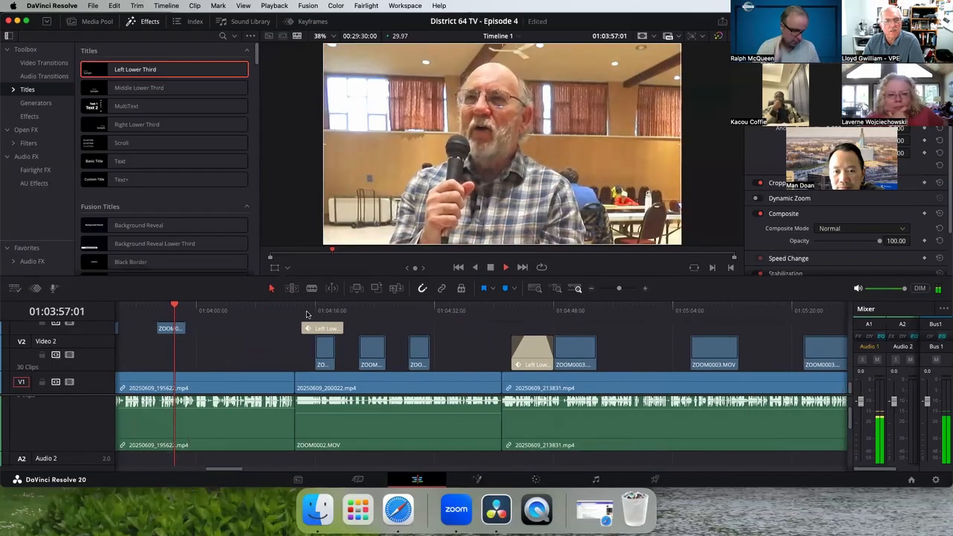
pyautogui.click(301, 313)
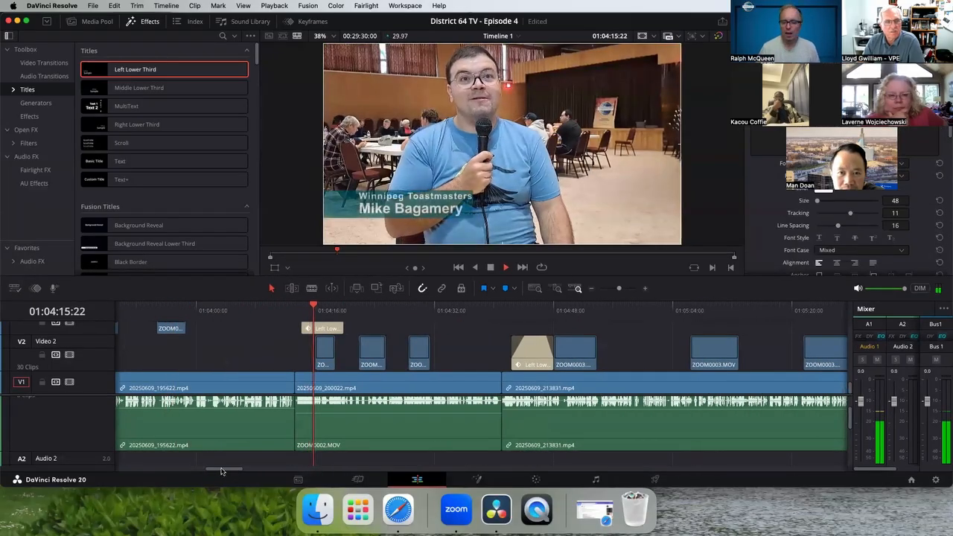
pyautogui.moveTo(222, 471); pyautogui.dragTo(230, 472)
pyautogui.click(341, 311)
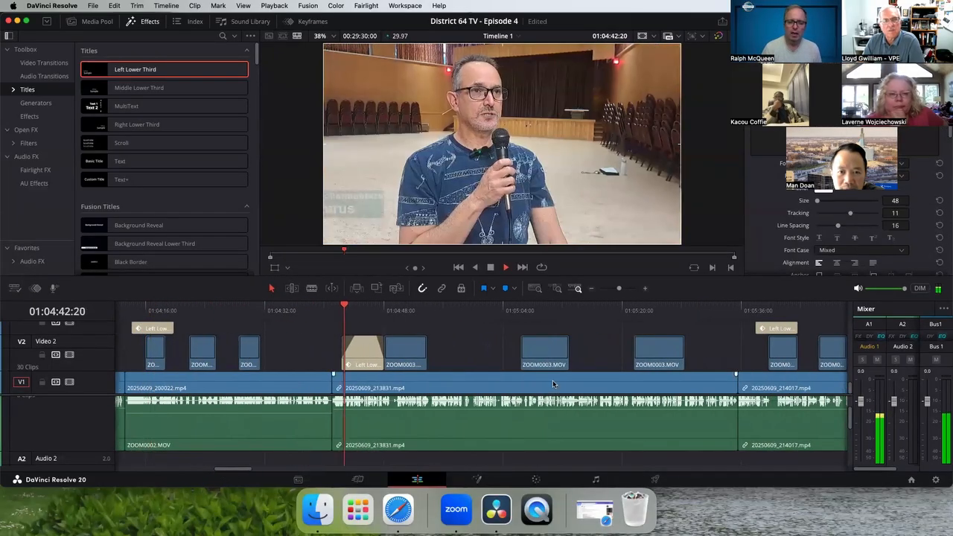
pyautogui.moveTo(235, 471); pyautogui.dragTo(245, 471)
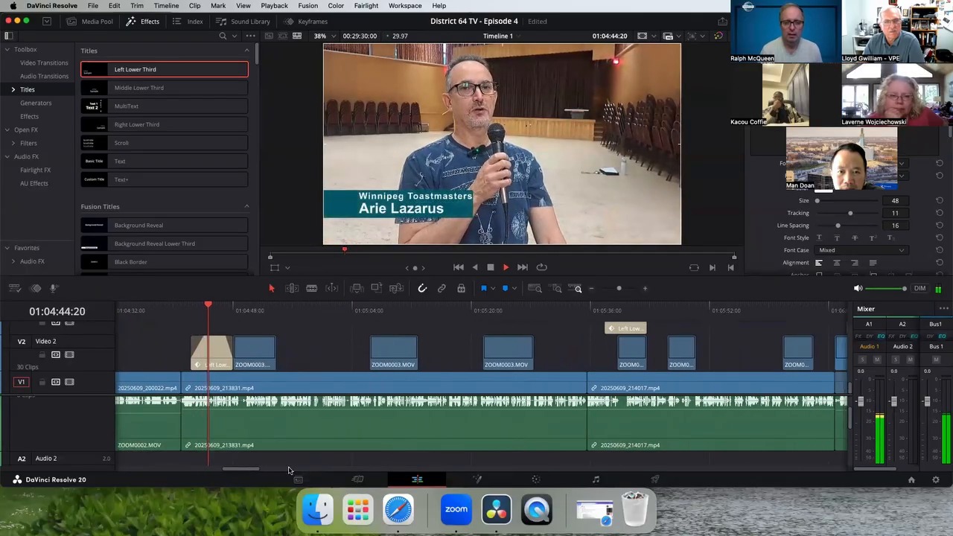
pyautogui.click(464, 312)
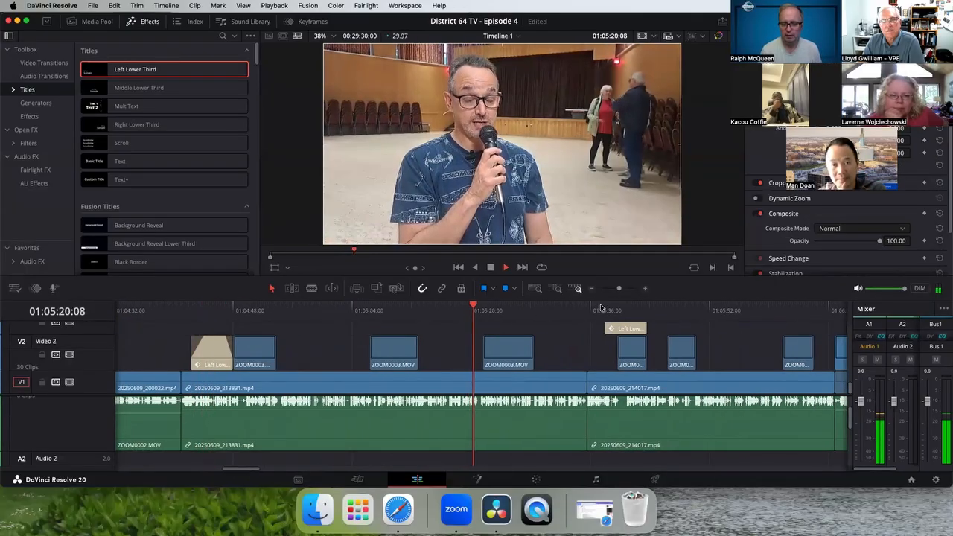
pyautogui.click(602, 309)
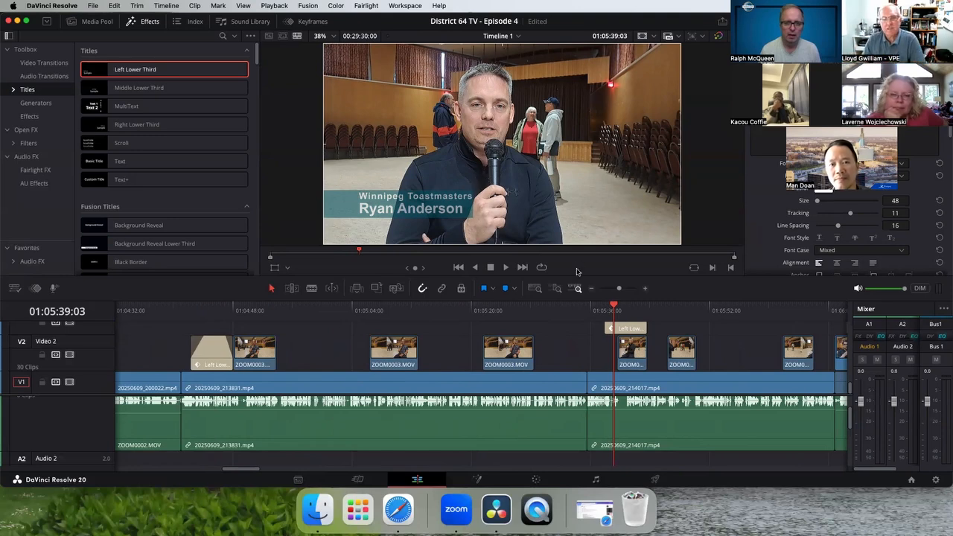
# Step: Revisit the first interview at 01:03:28:08 and skim through the second and third interviews to 01:05:01:18
pyautogui.moveTo(619, 312); pyautogui.dragTo(686, 322)
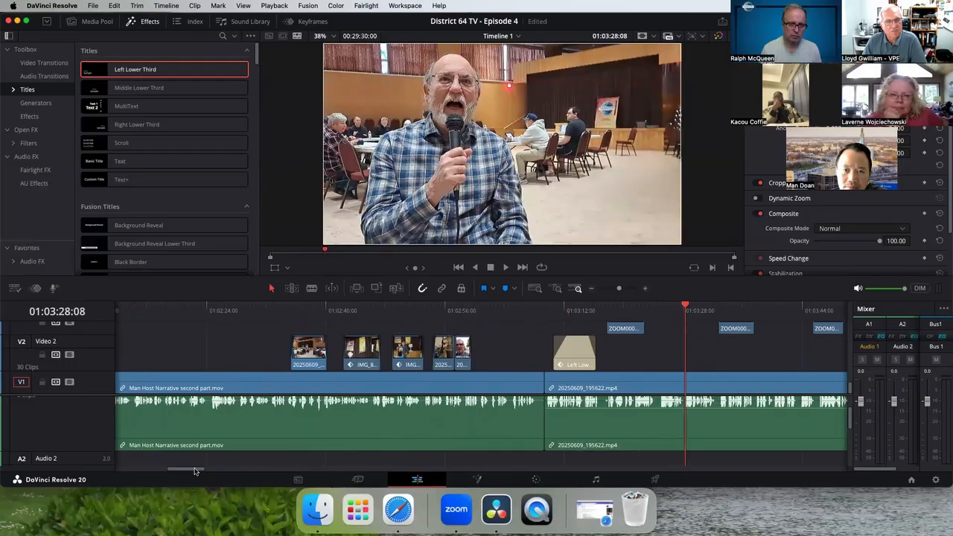
pyautogui.moveTo(194, 471); pyautogui.dragTo(228, 471)
pyautogui.click(379, 319)
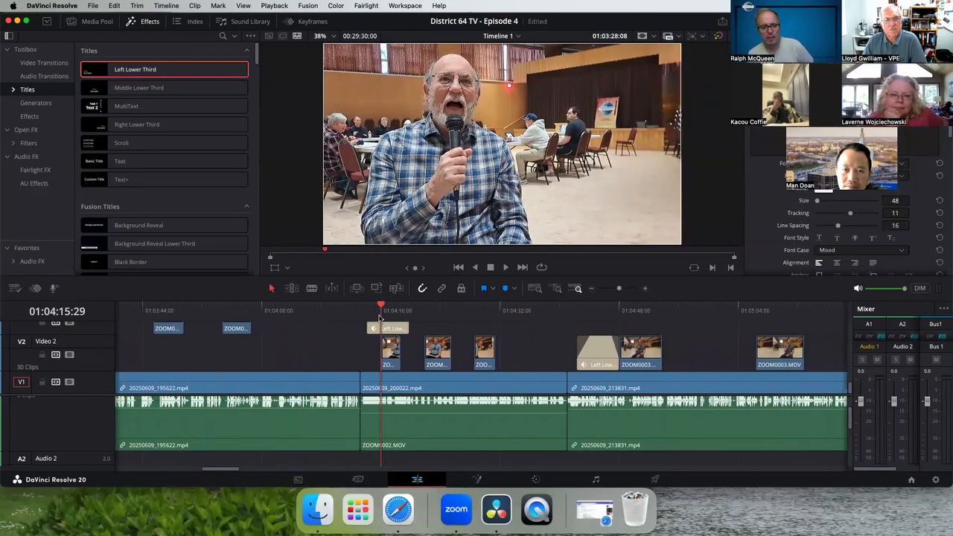
pyautogui.moveTo(380, 319); pyautogui.dragTo(535, 319)
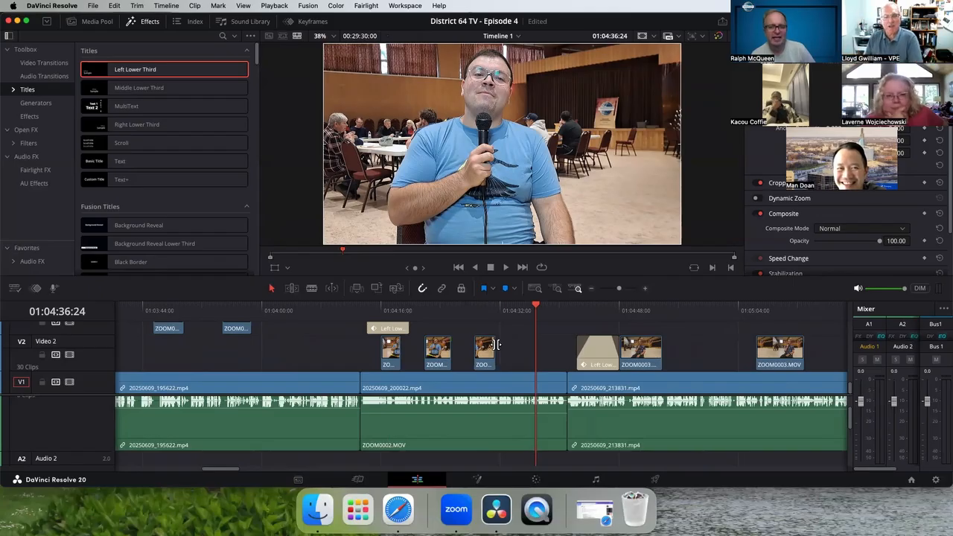
pyautogui.moveTo(541, 313); pyautogui.dragTo(720, 318)
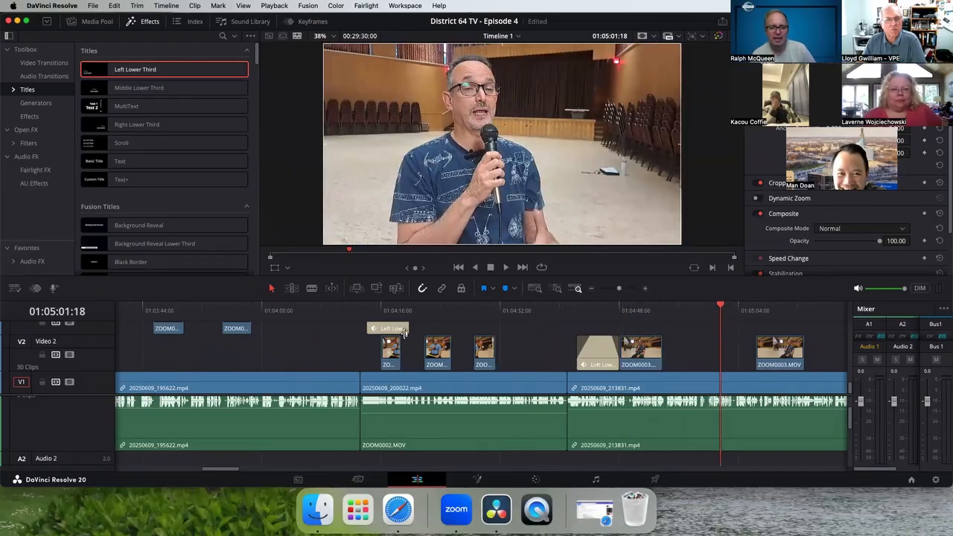
# Step: Play the last interview from 01:06:13:16 to view its lower third and cutaway angle, and skim ahead to 01:06:59:00
pyautogui.moveTo(218, 473); pyautogui.dragTo(265, 474)
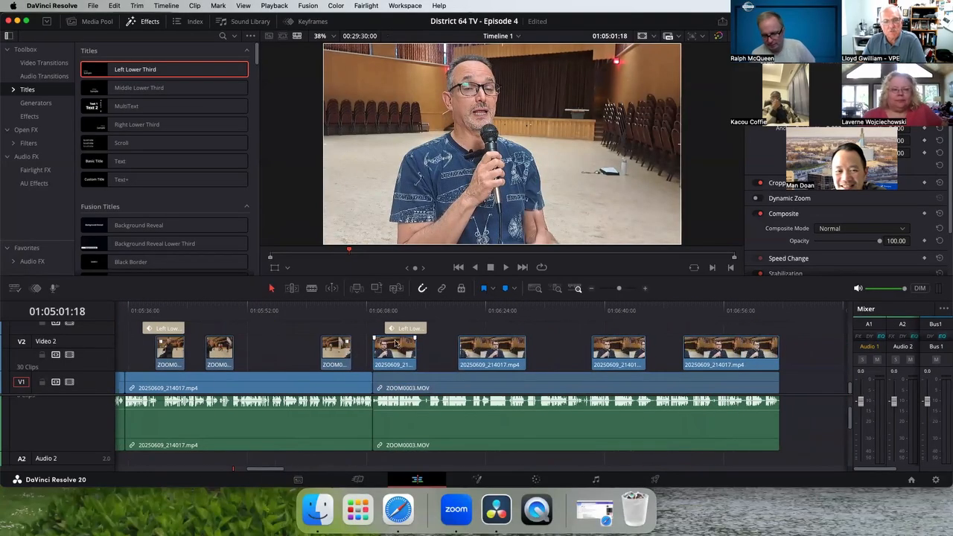
pyautogui.moveTo(421, 314)
pyautogui.mouseDown()
pyautogui.moveTo(539, 314)
pyautogui.moveTo(407, 313)
pyautogui.mouseUp()
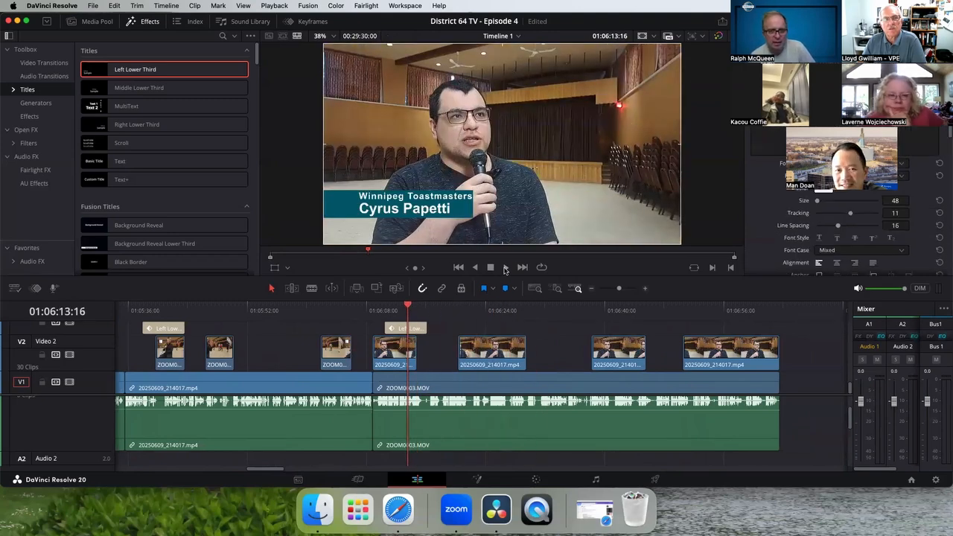
pyautogui.click(505, 269)
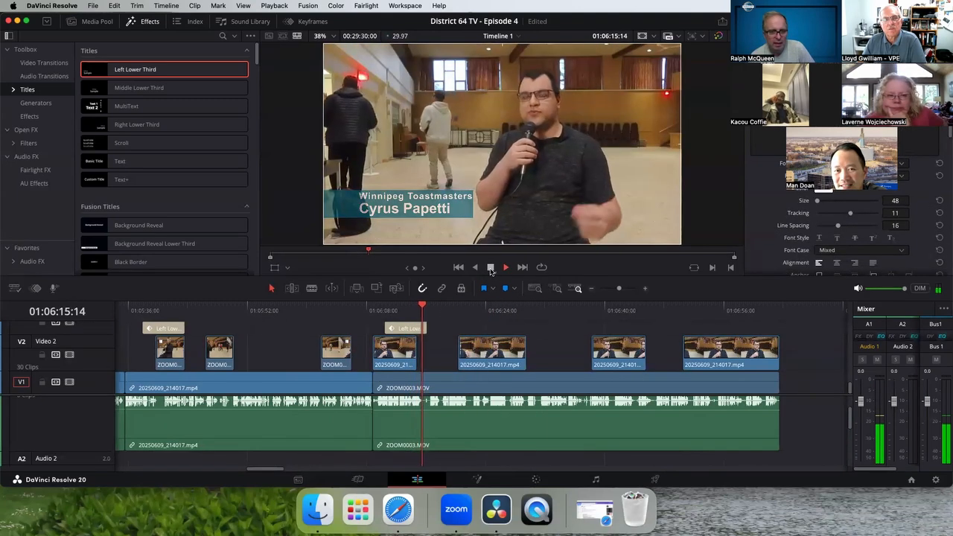
pyautogui.click(506, 268)
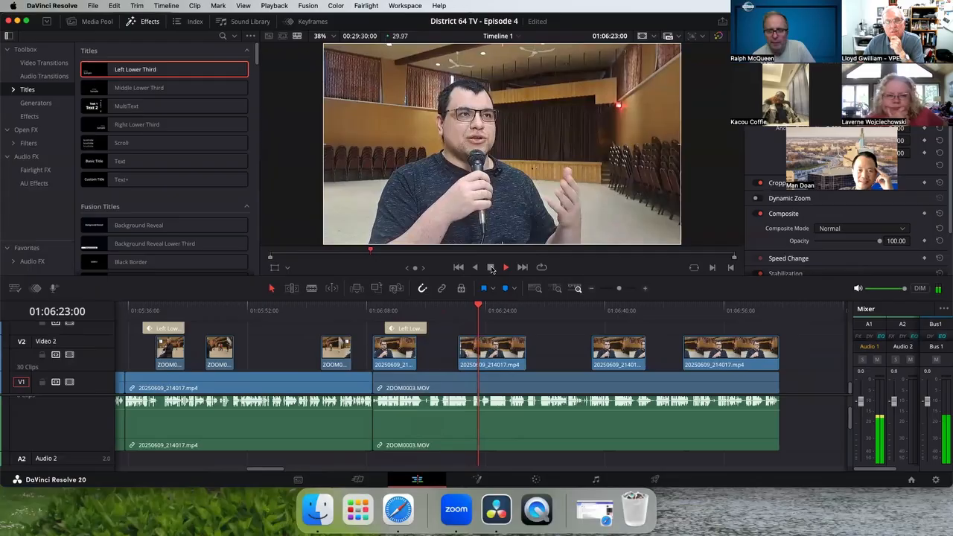
pyautogui.click(492, 267)
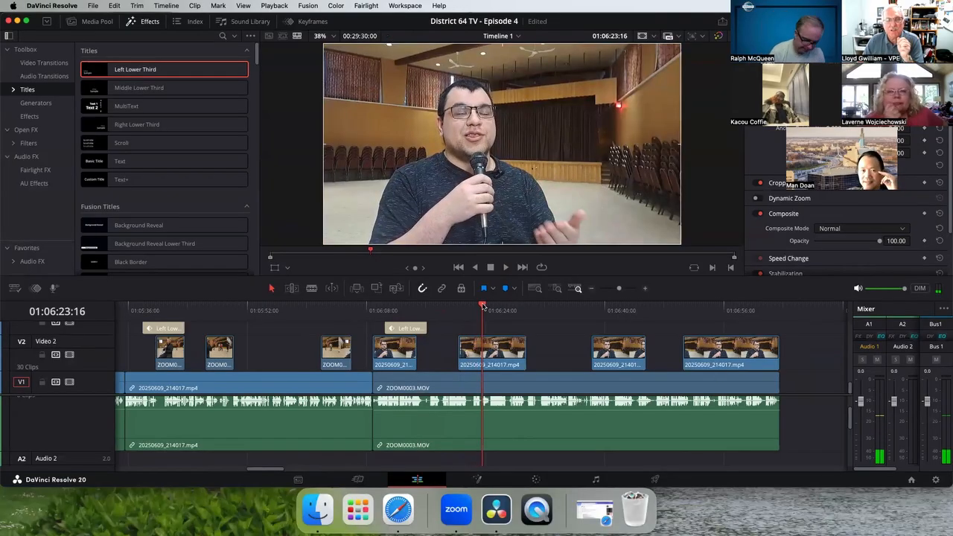
pyautogui.moveTo(483, 305); pyautogui.dragTo(746, 309)
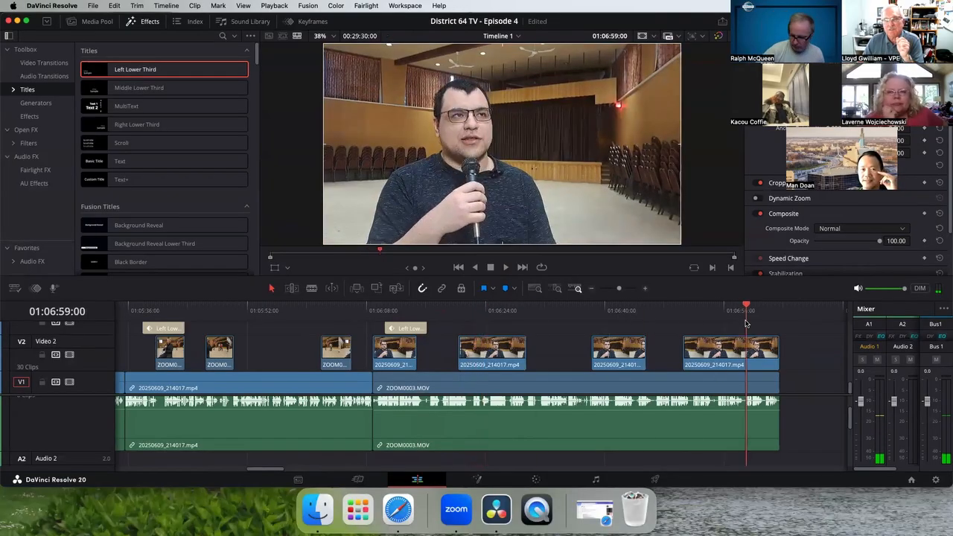
# Step: Survey the whole Episode 4 timeline, checking the gap after the last interview, and return to the timeline start
pyautogui.click(593, 290)
pyautogui.click(593, 290)
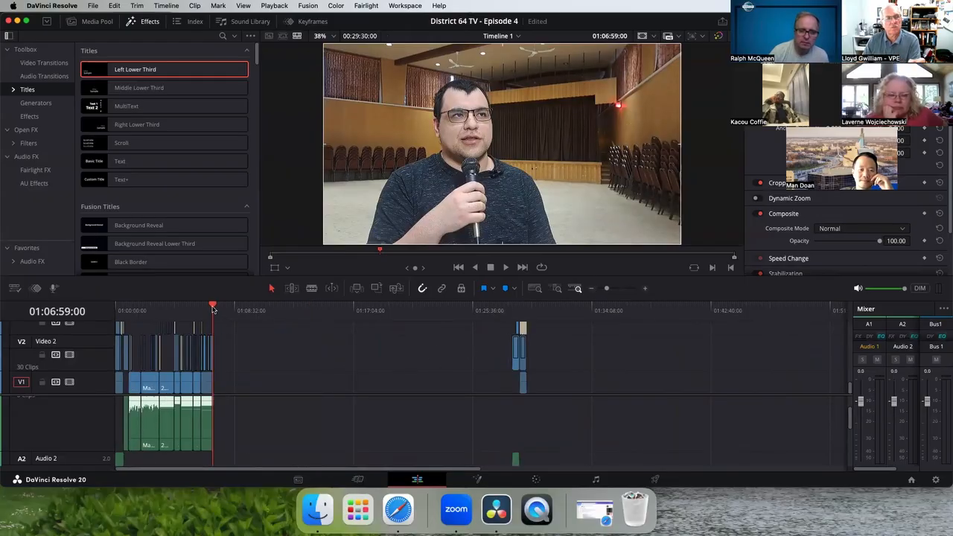
pyautogui.moveTo(213, 308); pyautogui.dragTo(219, 310)
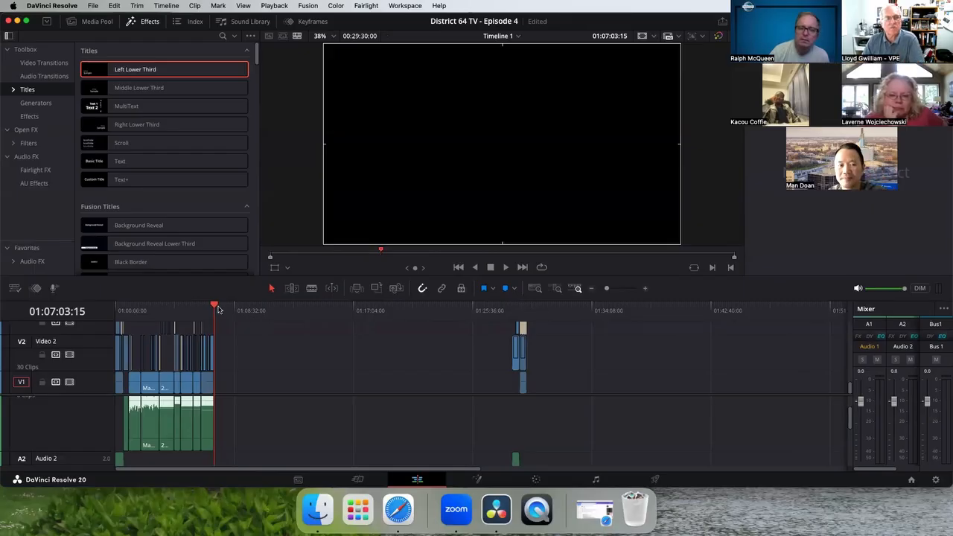
pyautogui.moveTo(218, 309); pyautogui.dragTo(102, 304)
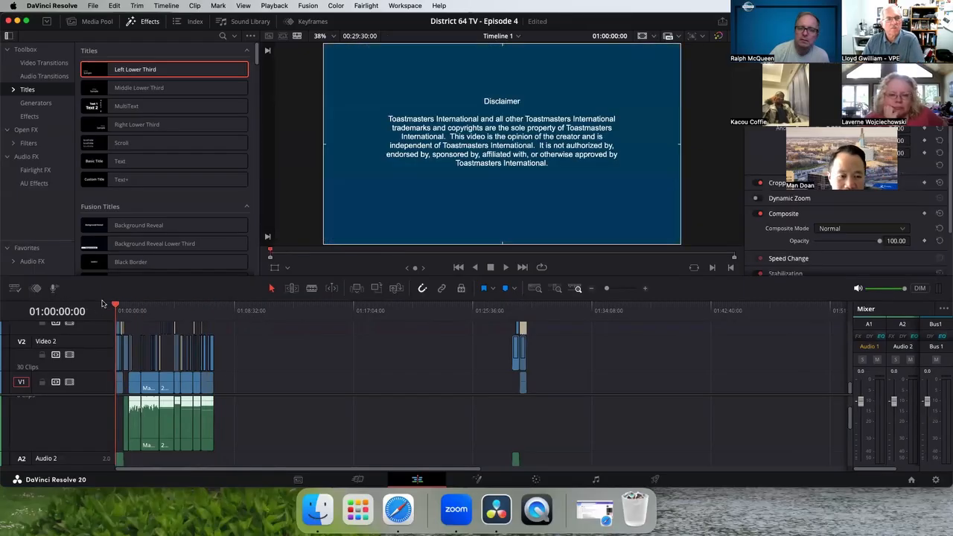
# Step: Close the Episode 4 project and reopen July 17 Promo Training Video from the recent projects
pyautogui.click(93, 6)
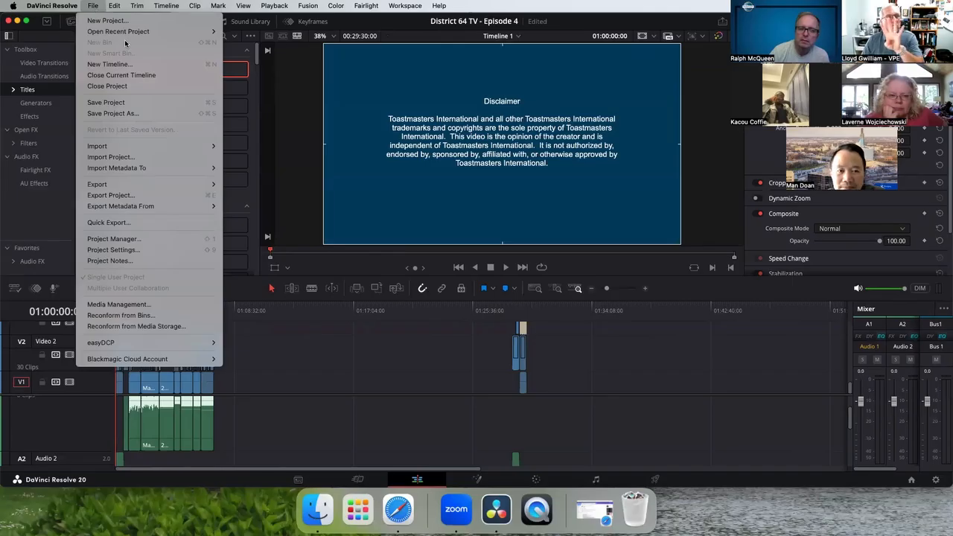
pyautogui.click(163, 86)
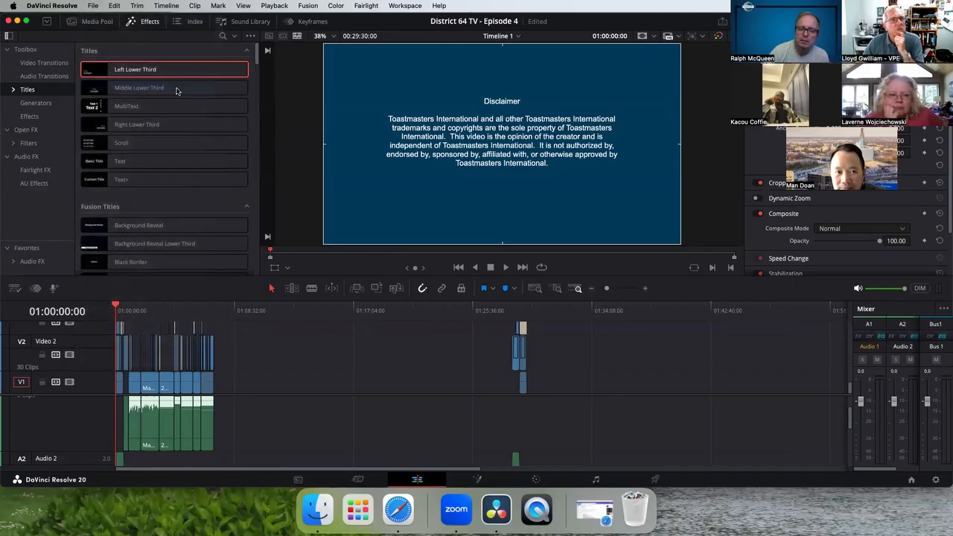
pyautogui.click(93, 6)
pyautogui.moveTo(209, 31)
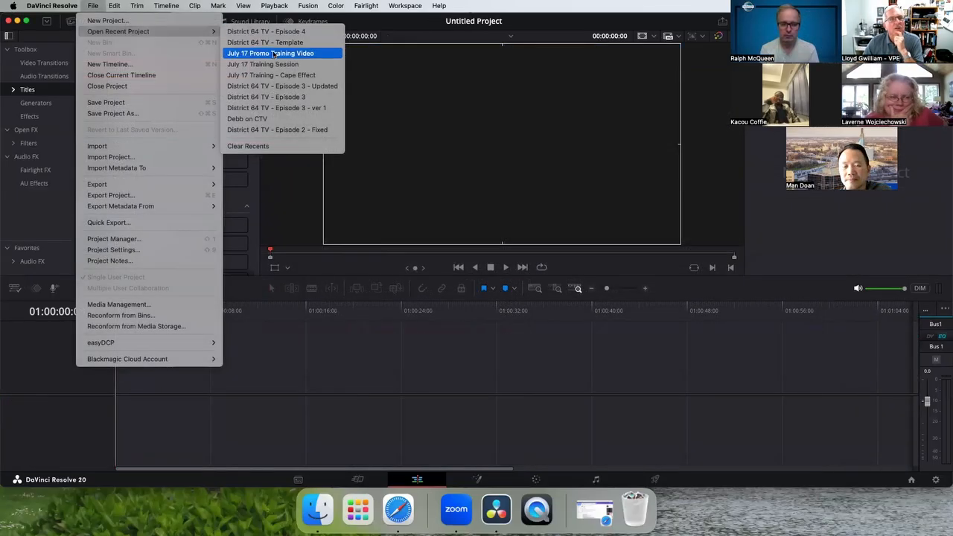
pyautogui.click(281, 54)
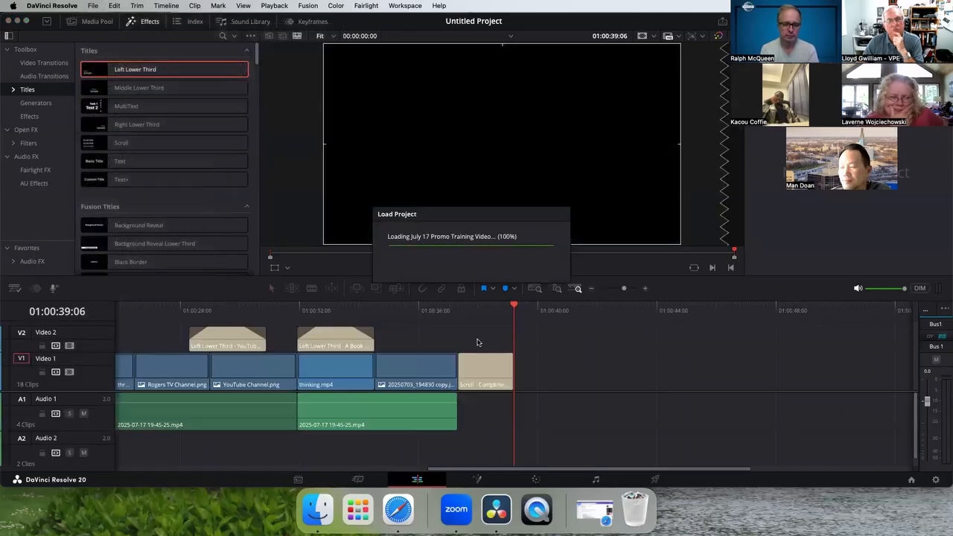
# Step: Delete the closing "Compliments of TV Super Speakers" scroll title from Video 1 and return the playhead to the timeline start
pyautogui.moveTo(513, 306); pyautogui.dragTo(474, 308)
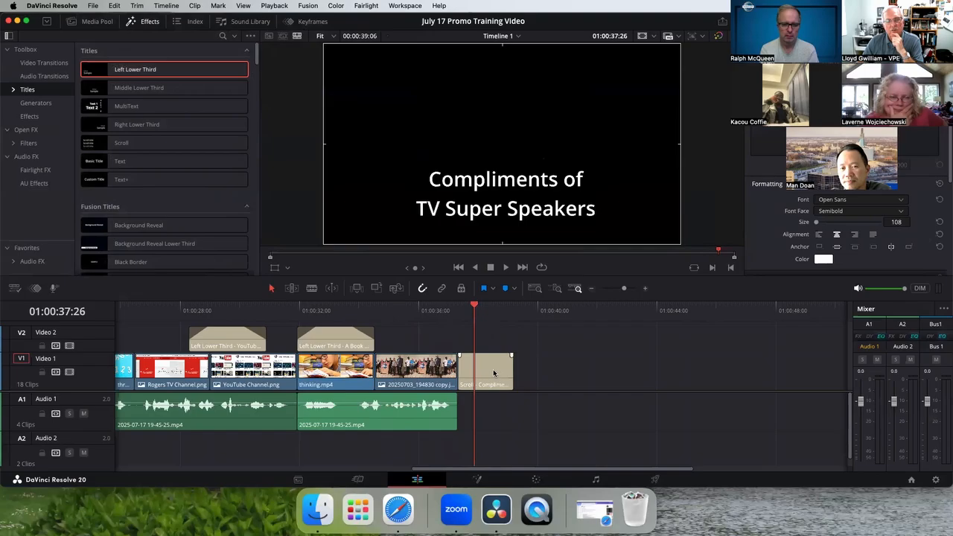
pyautogui.rightClick(494, 373)
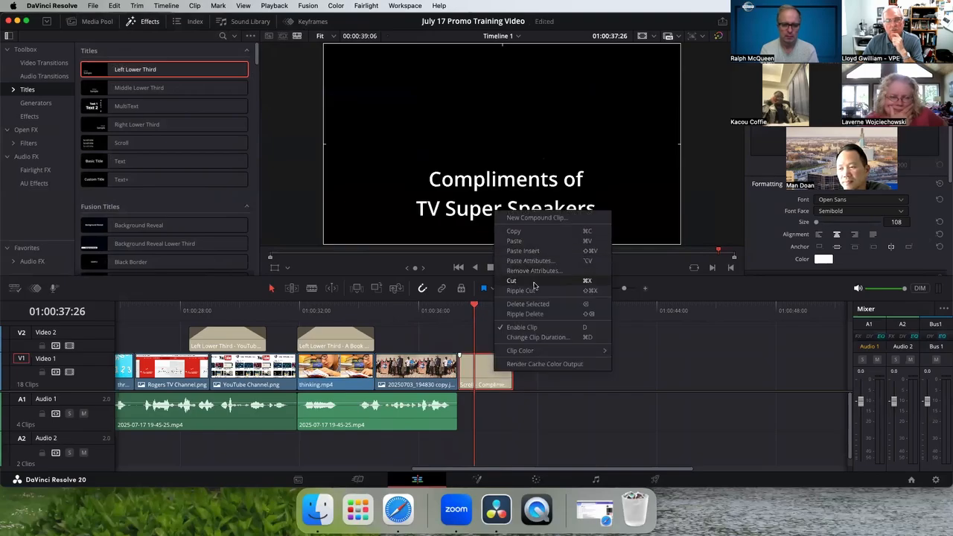
pyautogui.click(545, 305)
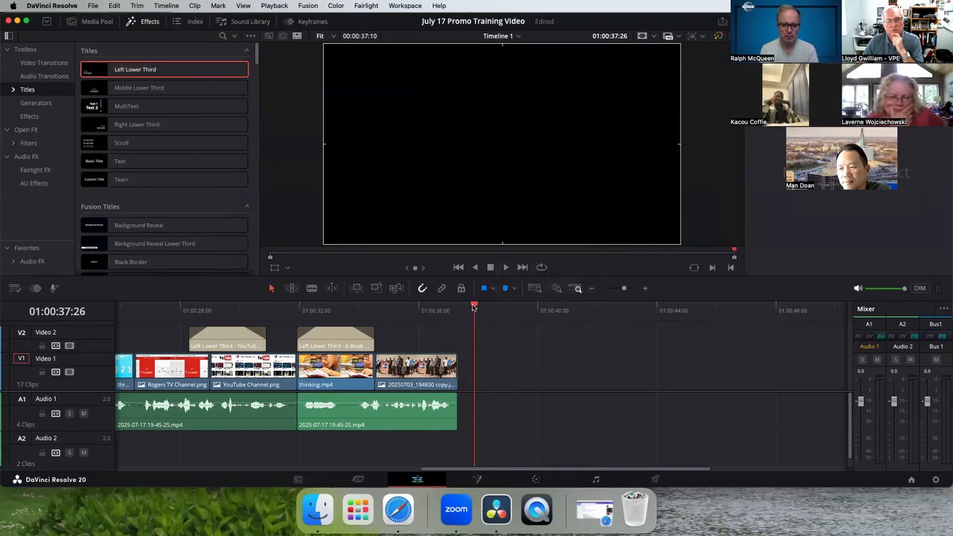
pyautogui.moveTo(475, 306)
pyautogui.mouseDown()
pyautogui.moveTo(410, 306)
pyautogui.moveTo(457, 306)
pyautogui.mouseUp()
pyautogui.press('Home')
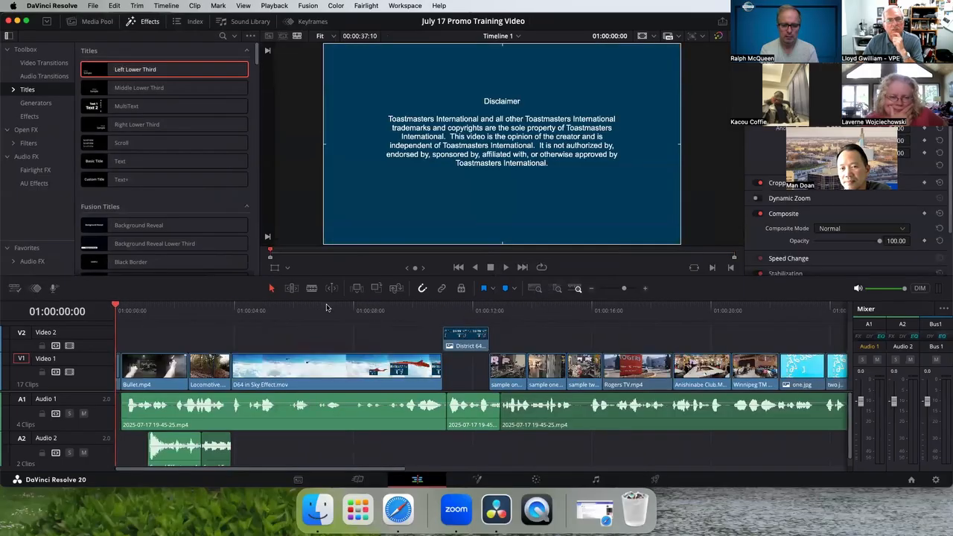
# Step: Play the July 17 Promo Training Video from its start through to the closing group photo and stop
pyautogui.click(506, 269)
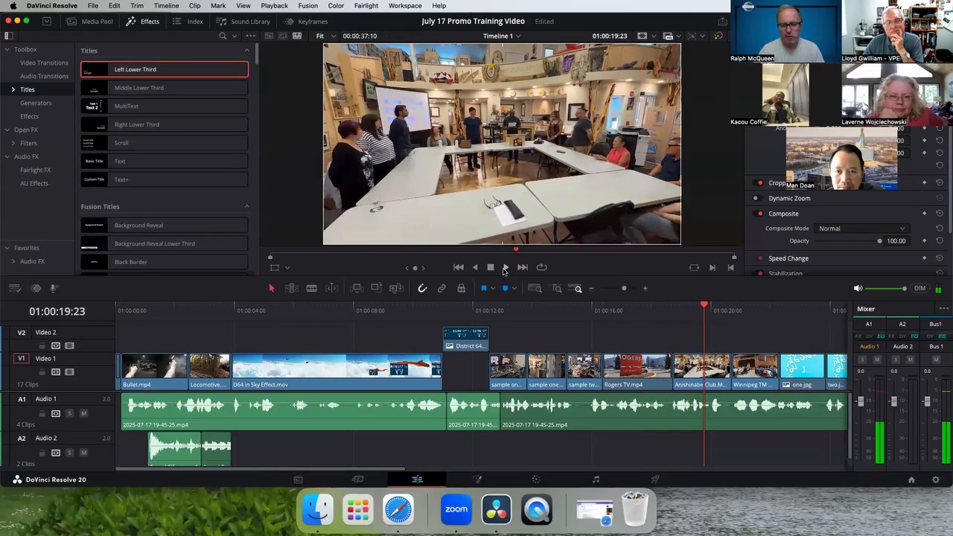
pyautogui.click(505, 268)
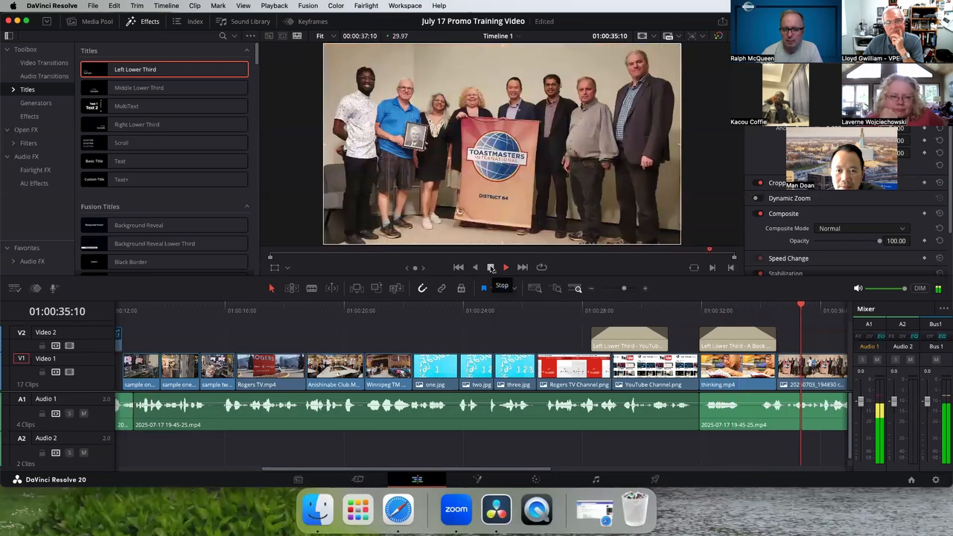
pyautogui.click(491, 267)
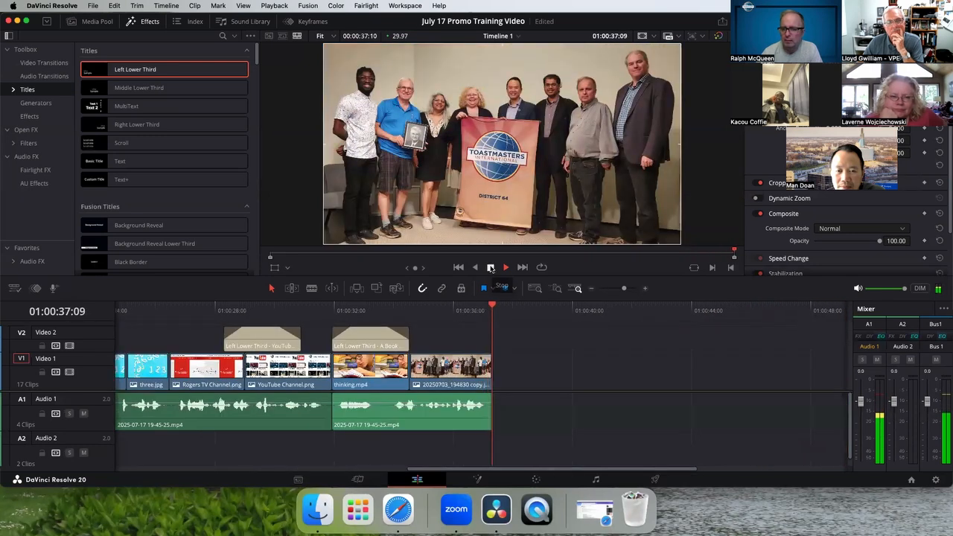
# Step: Delete the two left lower-third titles above the YouTube channel and thinking.mp4 clips on Video 2
pyautogui.click(361, 345)
pyautogui.rightClick(361, 345)
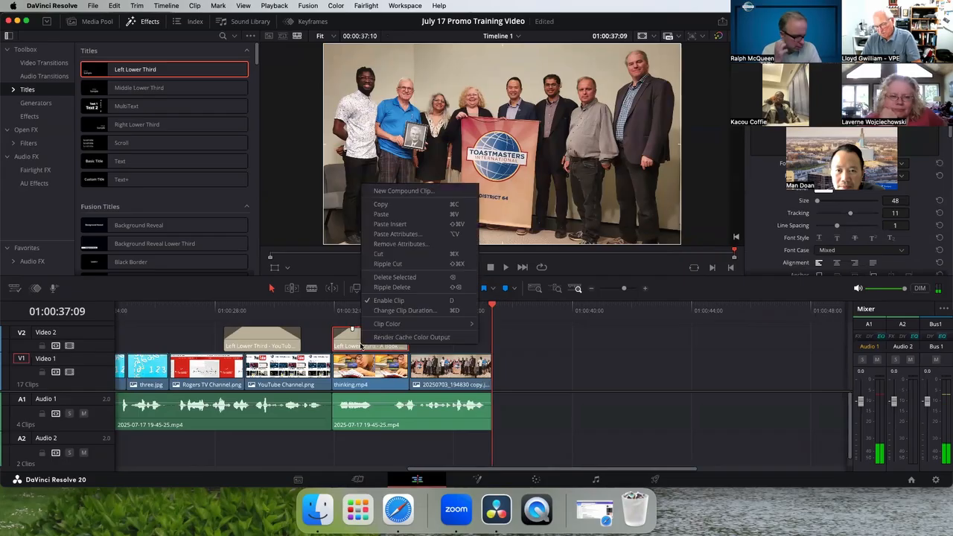
pyautogui.click(415, 278)
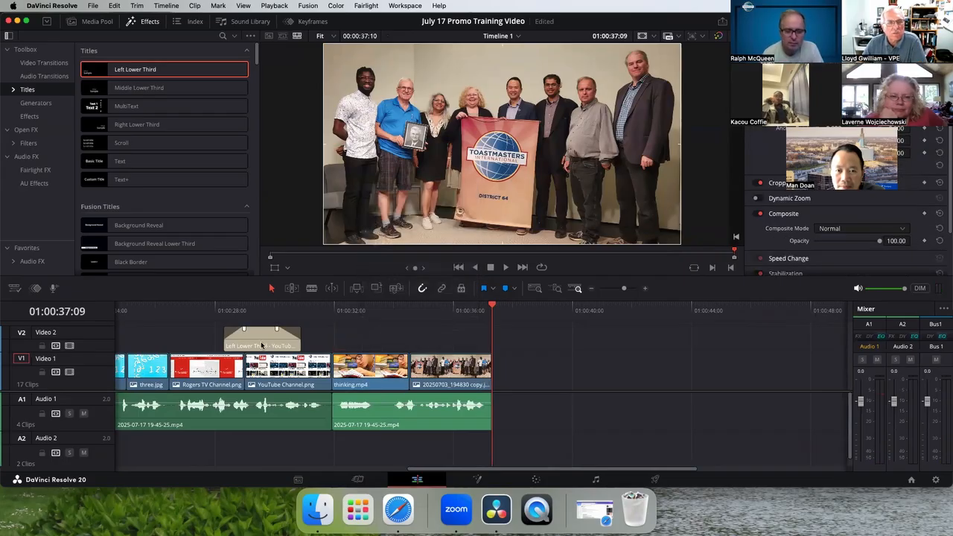
pyautogui.rightClick(262, 340)
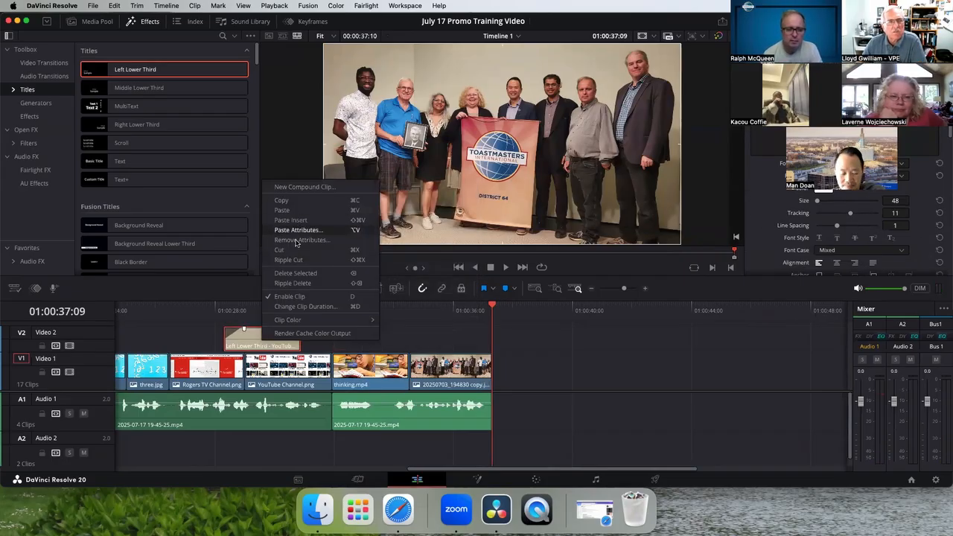
pyautogui.click(304, 272)
# Step: Slide the closing group photo away from thinking.mp4 on Video 1 and move it back to start at 01:00:34:16
pyautogui.moveTo(492, 305); pyautogui.dragTo(437, 307)
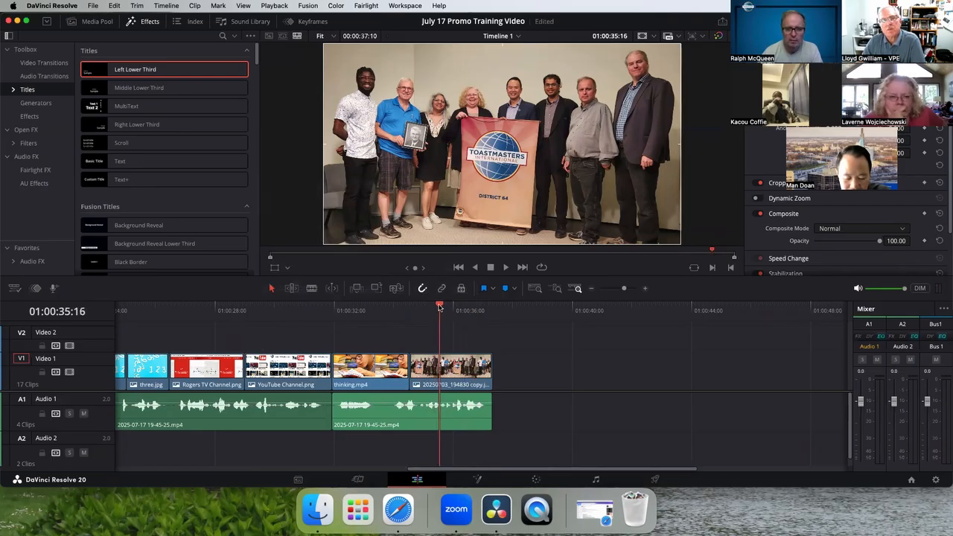
pyautogui.moveTo(440, 307); pyautogui.dragTo(418, 302)
pyautogui.moveTo(432, 302); pyautogui.dragTo(410, 307)
pyautogui.moveTo(451, 370); pyautogui.dragTo(579, 370)
pyautogui.moveTo(413, 308)
pyautogui.mouseDown()
pyautogui.moveTo(458, 305)
pyautogui.moveTo(409, 306)
pyautogui.mouseUp()
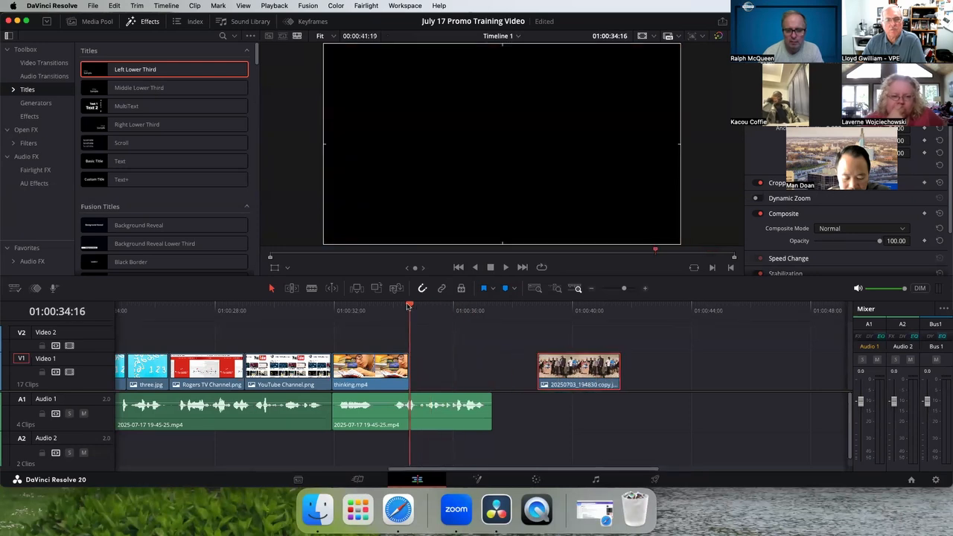
pyautogui.moveTo(564, 375); pyautogui.dragTo(436, 375)
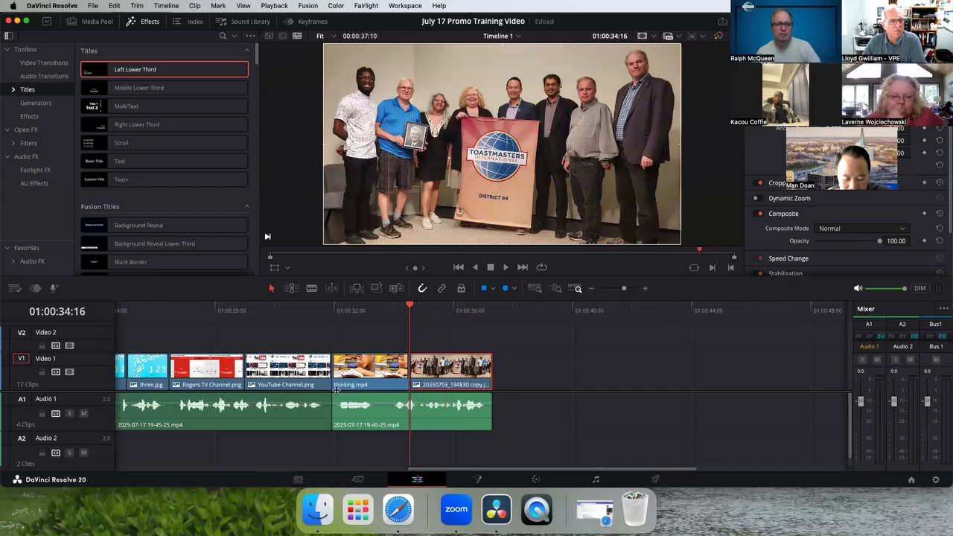
# Step: Keyframe the group photo's full-size transform at 01:00:36:23, place the playhead at 01:00:35:04 and check the timeline keyframe view
pyautogui.moveTo(410, 307); pyautogui.dragTo(477, 309)
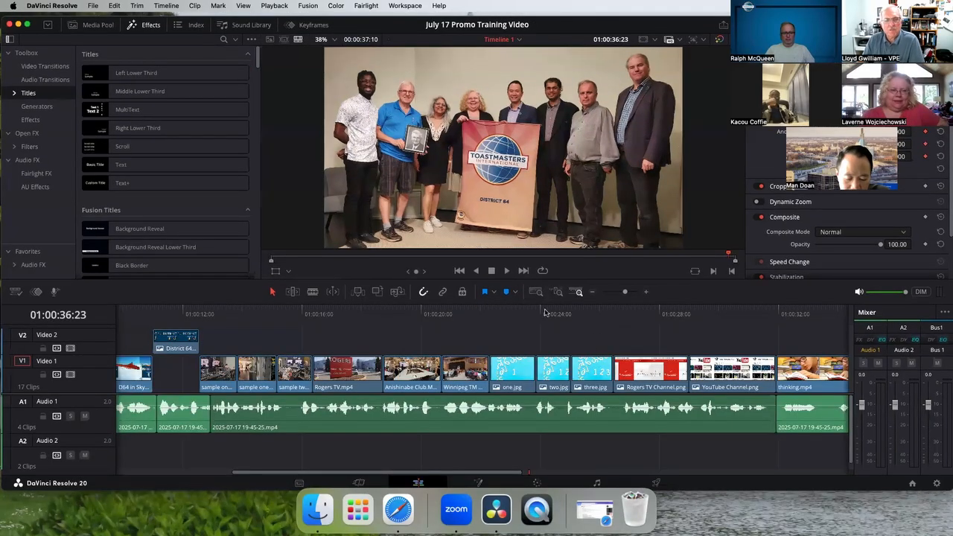
pyautogui.click(593, 292)
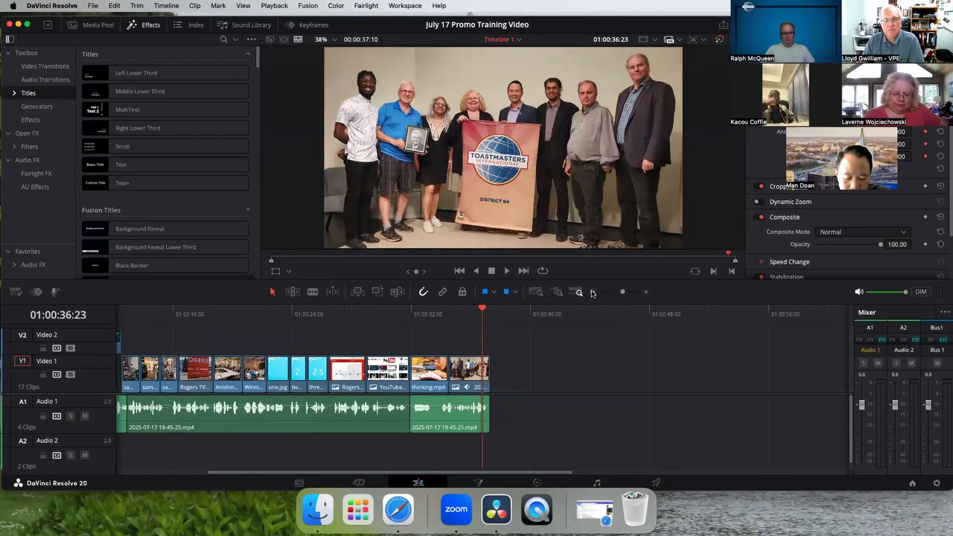
pyautogui.click(481, 310)
pyautogui.moveTo(480, 310); pyautogui.dragTo(458, 313)
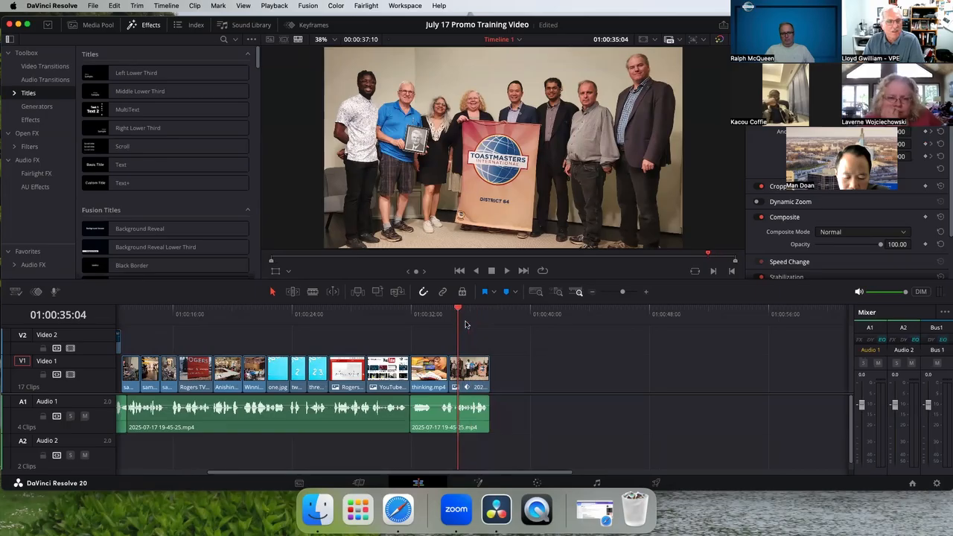
pyautogui.click(37, 292)
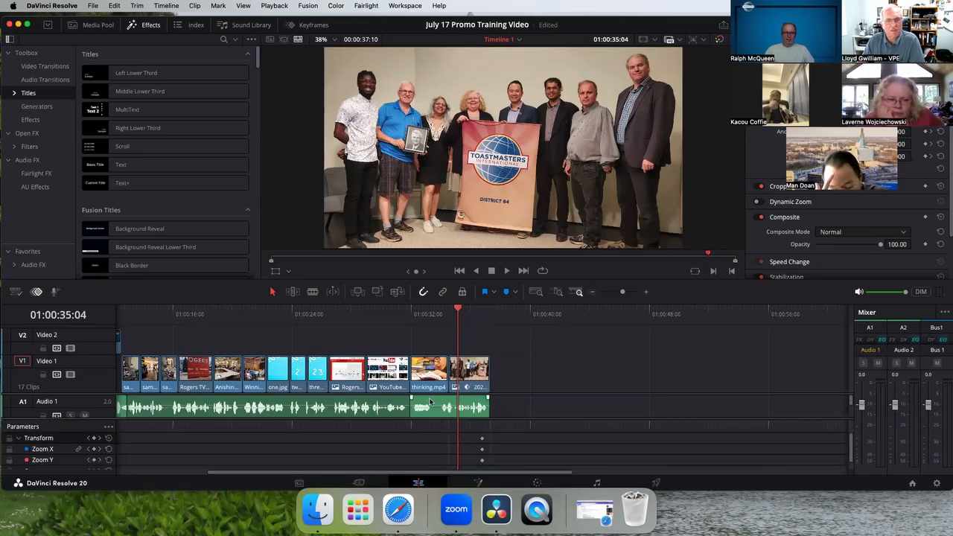
pyautogui.click(36, 293)
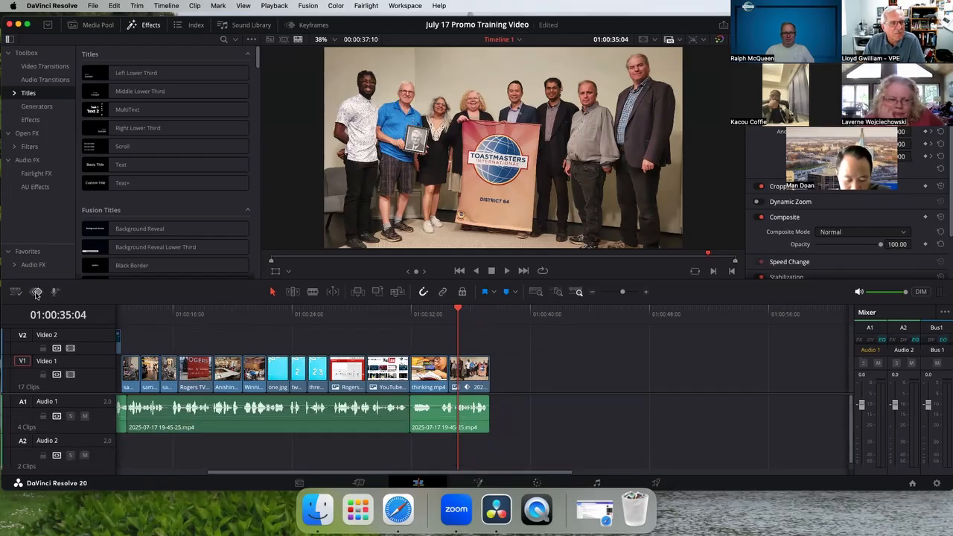
pyautogui.click(36, 292)
pyautogui.click(35, 293)
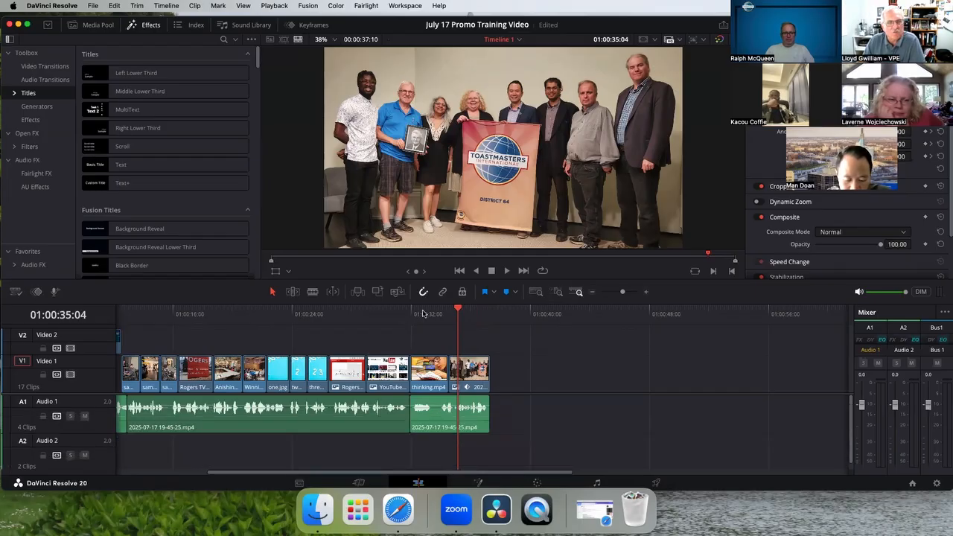
# Step: Shrink the group photo to a tiny centred image at 01:00:35:04 with on-screen transform handles, and keyframe that size at 01:00:34:17
pyautogui.moveTo(428, 279); pyautogui.dragTo(434, 270)
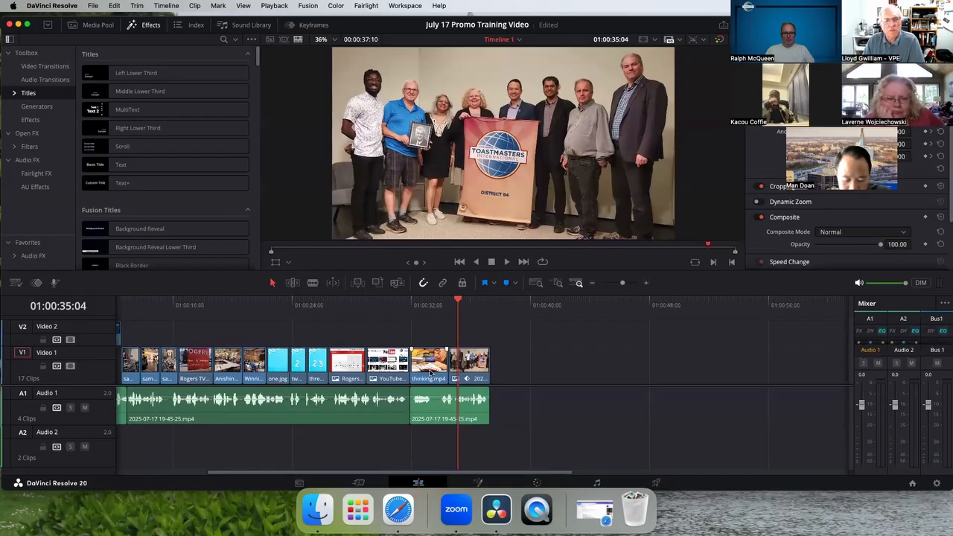
pyautogui.click(276, 263)
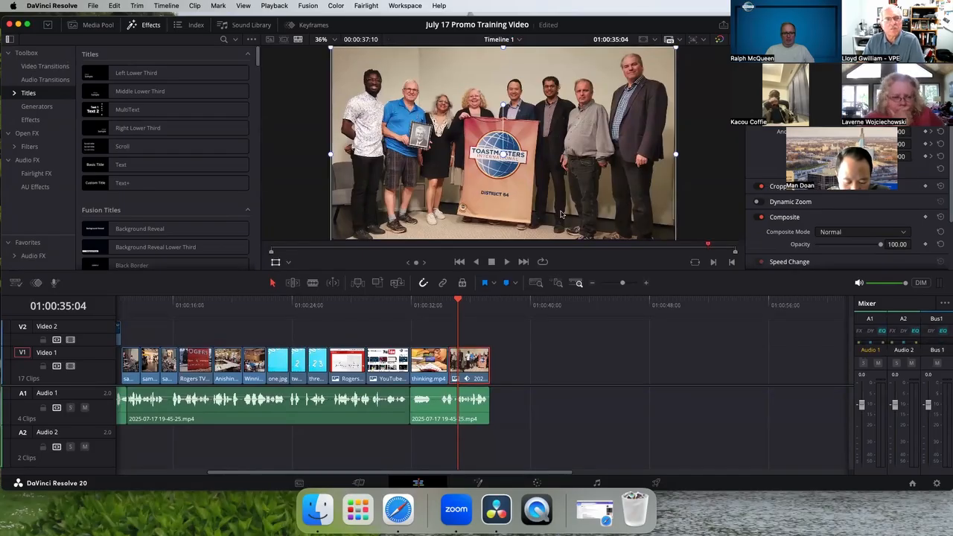
pyautogui.moveTo(674, 46); pyautogui.dragTo(511, 136)
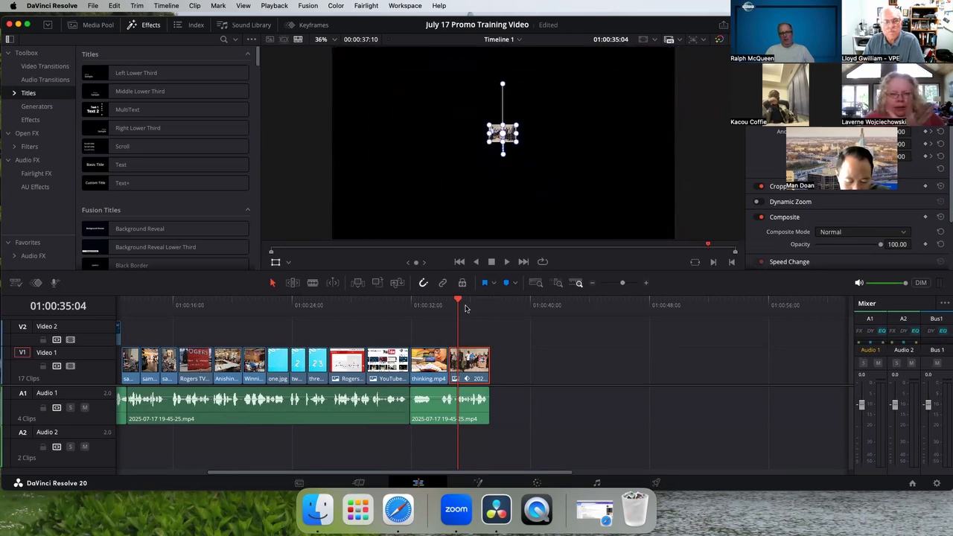
pyautogui.moveTo(460, 301); pyautogui.dragTo(452, 300)
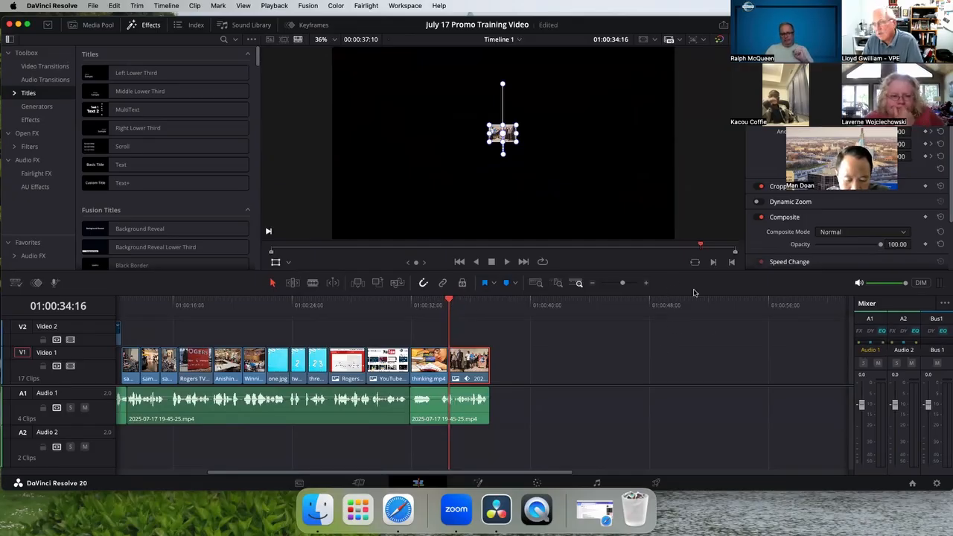
pyautogui.press('Right')
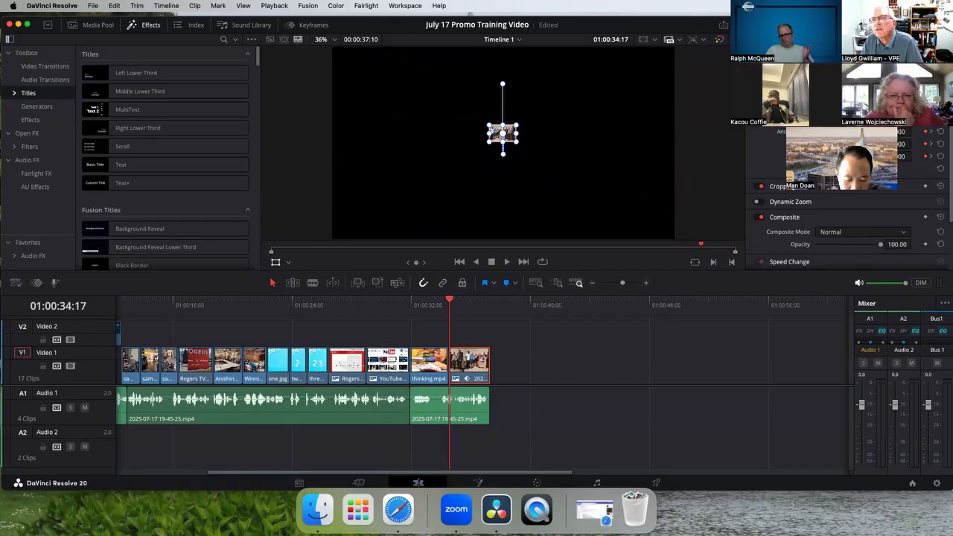
# Step: Play the group photo's zoom-in from 01:00:33:21 and return to its midpoint at 01:00:35:28
pyautogui.moveTo(450, 304)
pyautogui.mouseDown()
pyautogui.moveTo(488, 304)
pyautogui.moveTo(436, 306)
pyautogui.mouseUp()
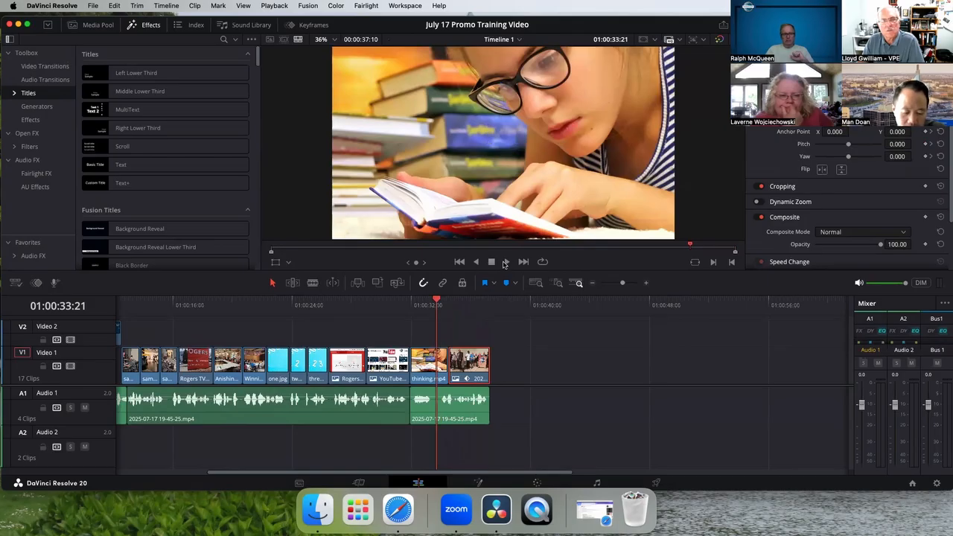
pyautogui.click(505, 262)
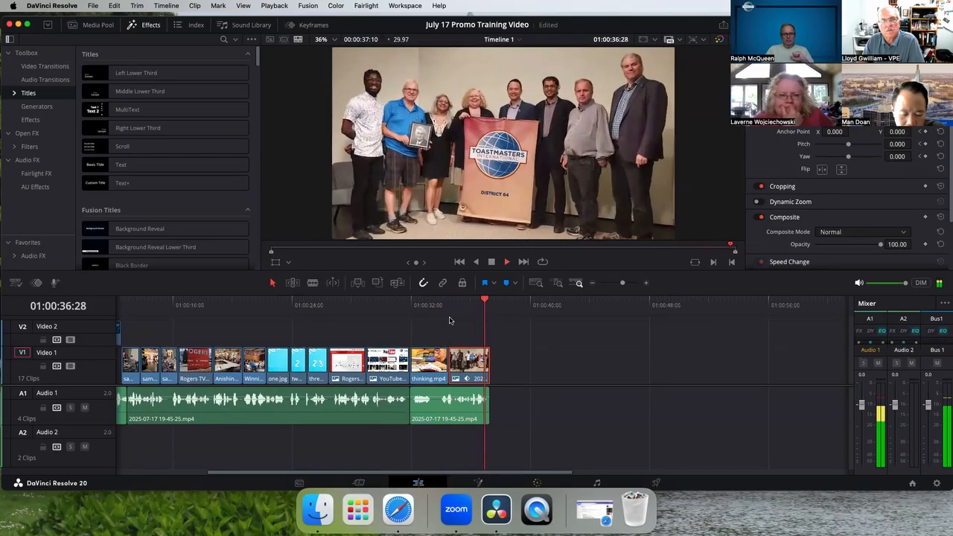
pyautogui.click(470, 305)
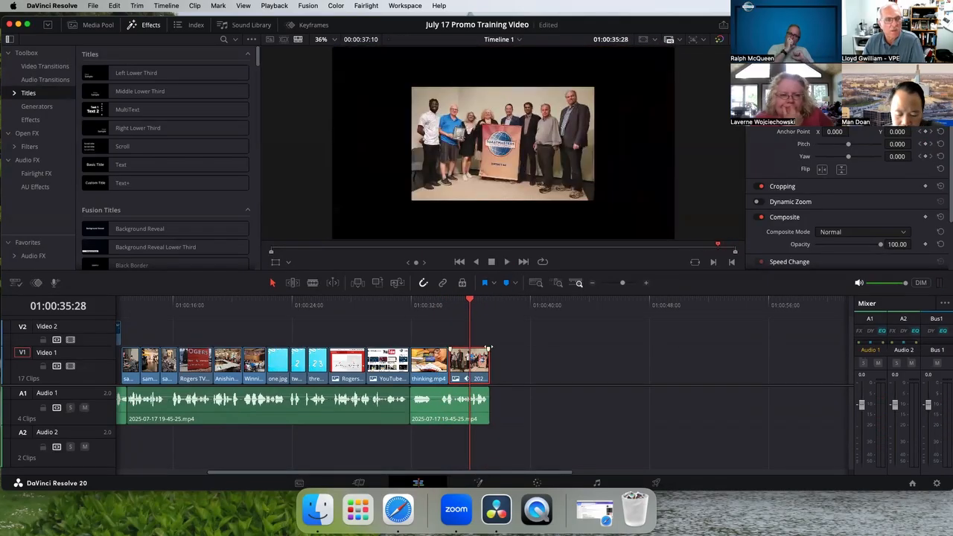
# Step: Show the group photo's keyframe parameters on the timeline and move its final transform keyframe to 01:00:36:26
pyautogui.click(35, 283)
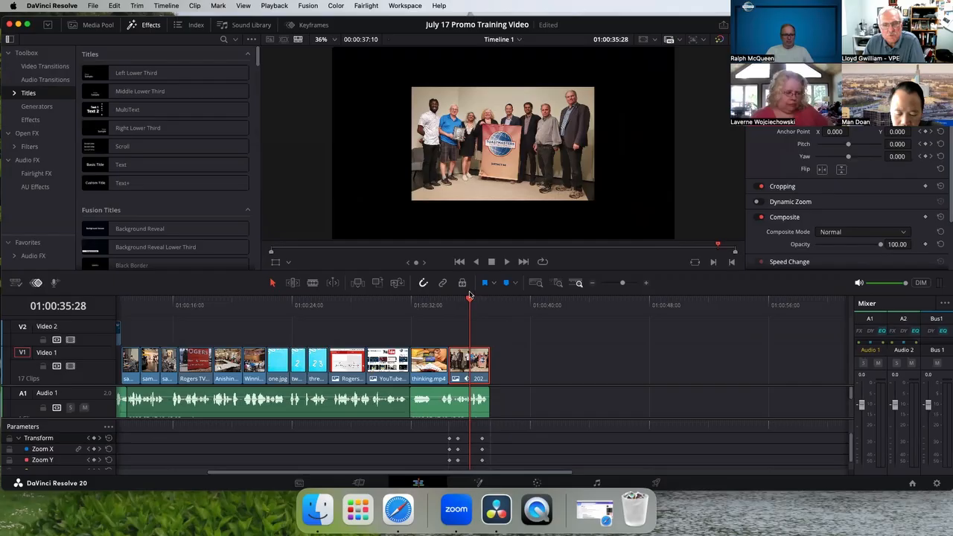
pyautogui.moveTo(470, 295)
pyautogui.mouseDown()
pyautogui.moveTo(450, 309)
pyautogui.moveTo(449, 300)
pyautogui.moveTo(482, 302)
pyautogui.mouseUp()
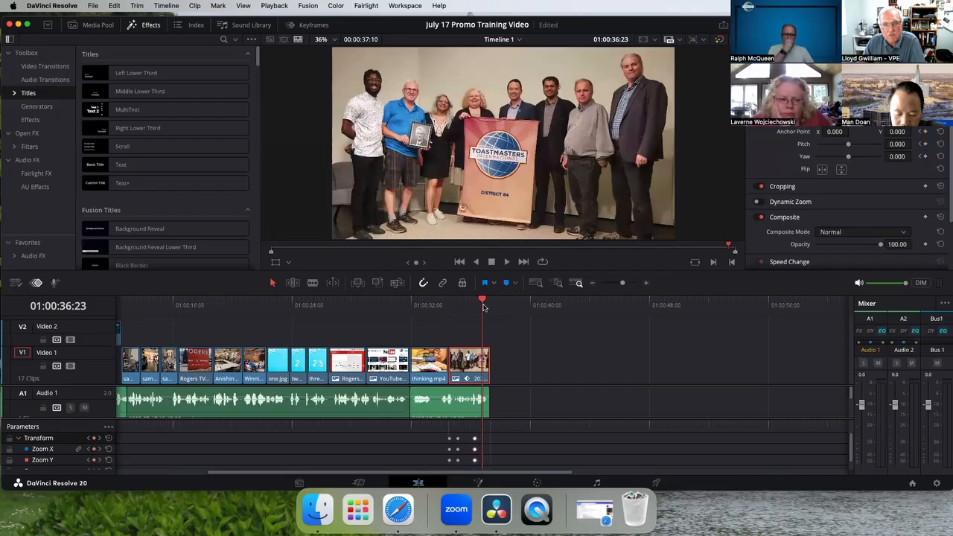
pyautogui.moveTo(482, 307); pyautogui.dragTo(483, 306)
pyautogui.moveTo(475, 439); pyautogui.dragTo(483, 441)
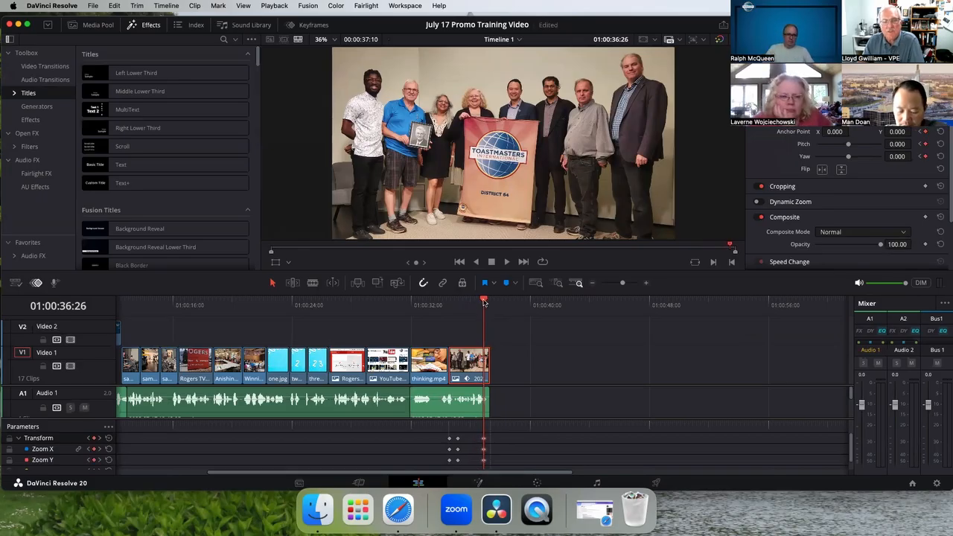
# Step: Add a transform keyframe to the group photo at 01:00:35:29 and set its Yaw to 0.630
pyautogui.moveTo(484, 303); pyautogui.dragTo(460, 305)
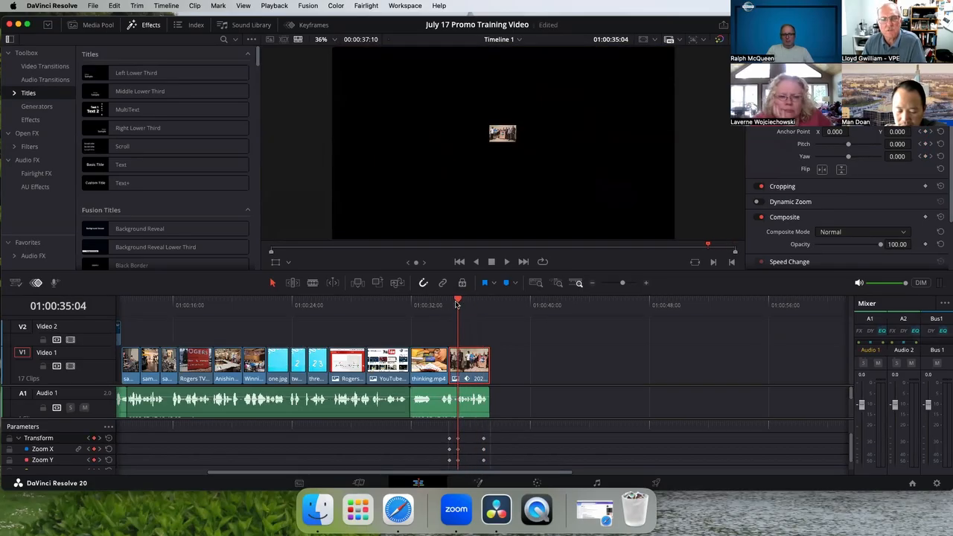
pyautogui.moveTo(462, 305); pyautogui.dragTo(471, 305)
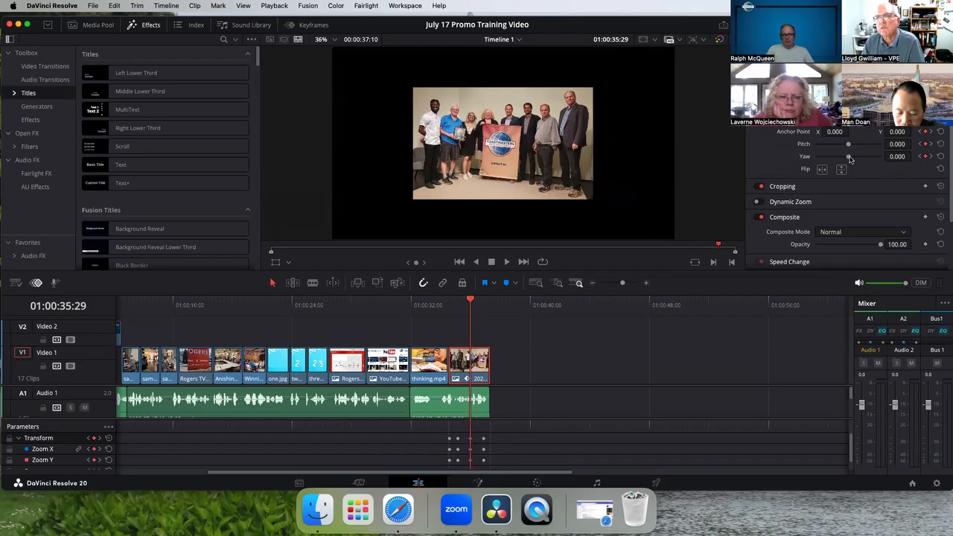
pyautogui.moveTo(850, 158); pyautogui.dragTo(861, 159)
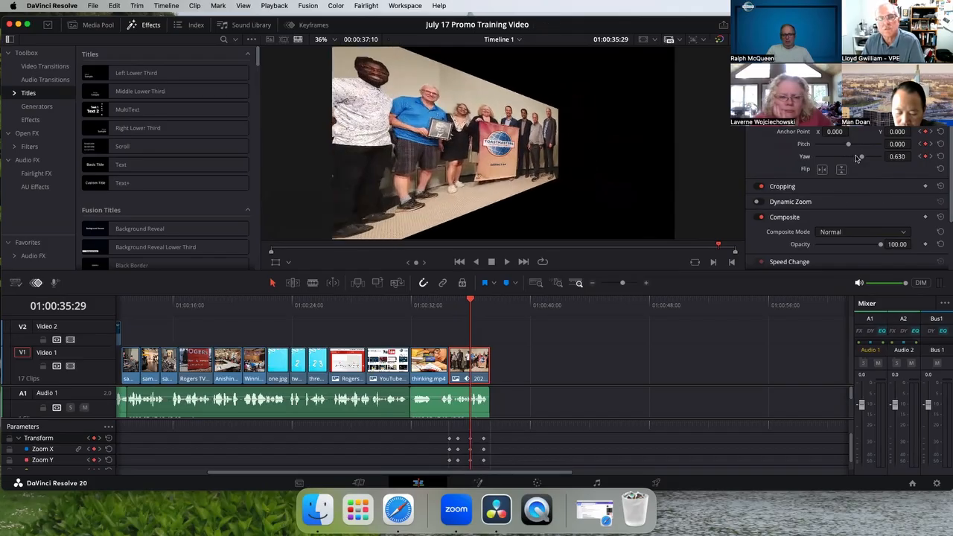
# Step: Play the group photo's yaw animation from just before the clip, and scrub back to 01:00:35:04
pyautogui.moveTo(474, 302); pyautogui.dragTo(445, 303)
pyautogui.click(506, 263)
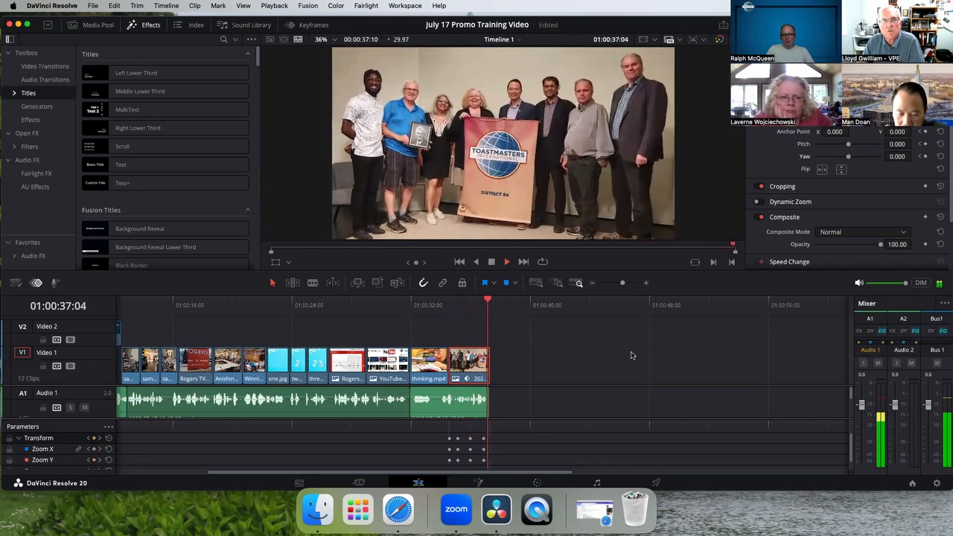
pyautogui.moveTo(490, 302); pyautogui.dragTo(457, 308)
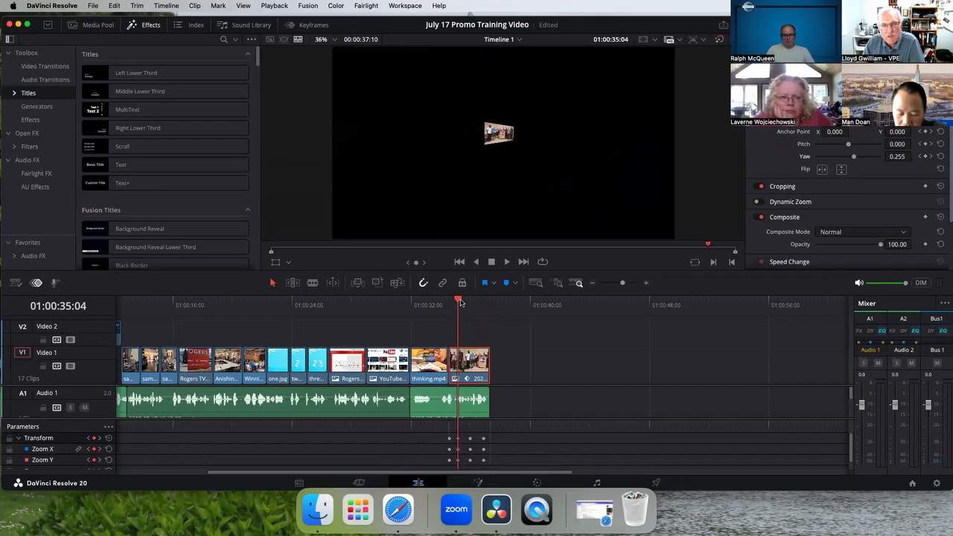
# Step: Increase the group photo's Pitch at the 01:00:35:29 keyframe and play the combined zoom and tilt animation twice
pyautogui.moveTo(462, 302); pyautogui.dragTo(467, 302)
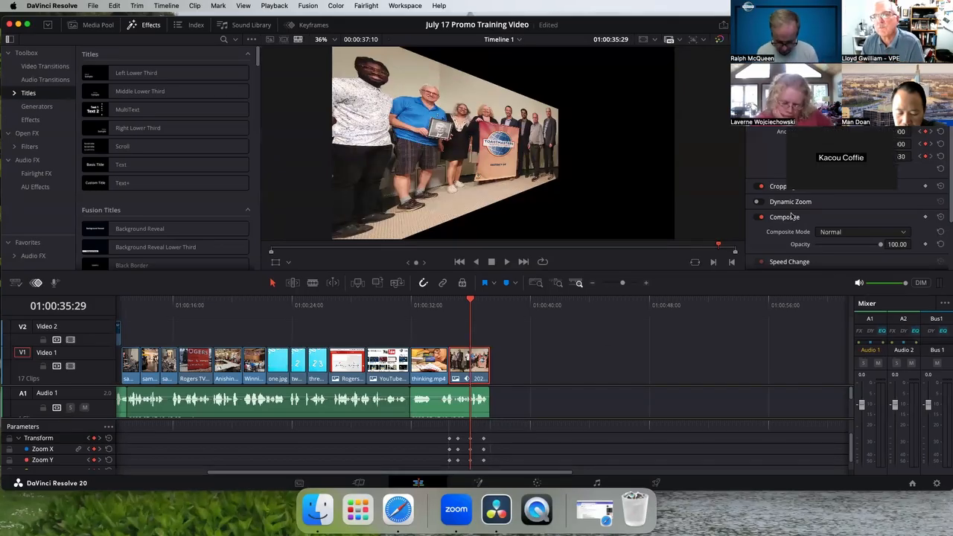
pyautogui.moveTo(849, 144); pyautogui.dragTo(865, 144)
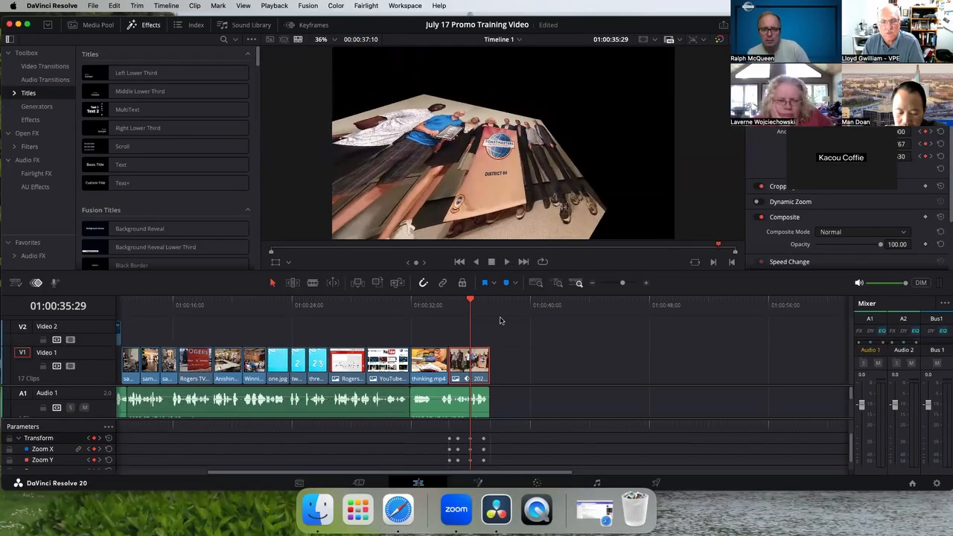
pyautogui.moveTo(471, 303); pyautogui.dragTo(450, 304)
pyautogui.click(507, 262)
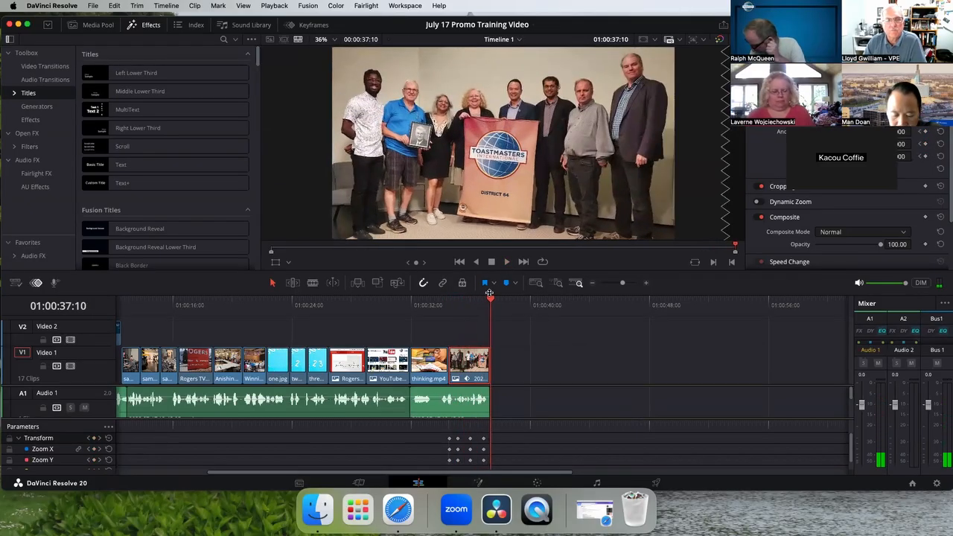
pyautogui.moveTo(490, 303); pyautogui.dragTo(429, 305)
pyautogui.click(507, 262)
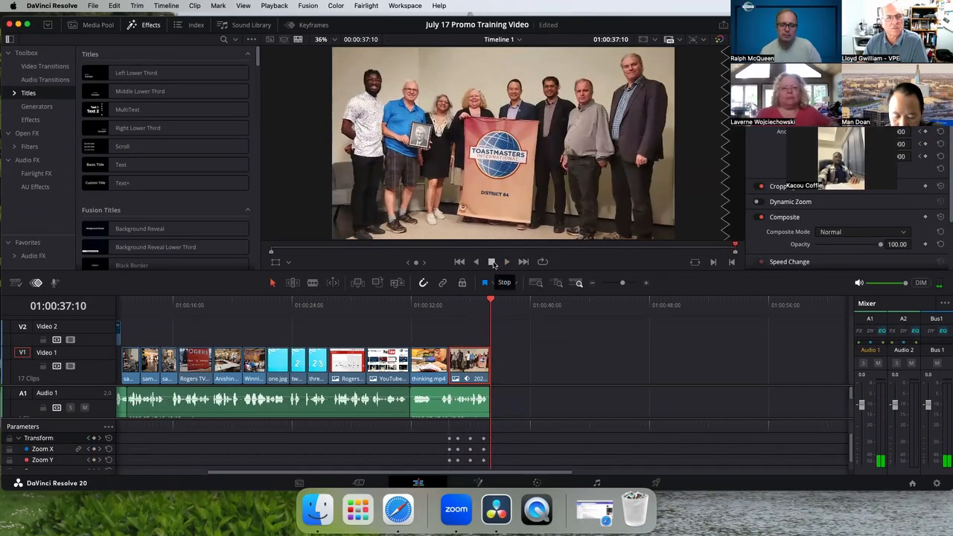
# Step: Select the Rogers TV website clip on Video 1 and park the playhead over its opening at 01:00:26:26
pyautogui.click(468, 304)
pyautogui.moveTo(467, 304); pyautogui.dragTo(335, 296)
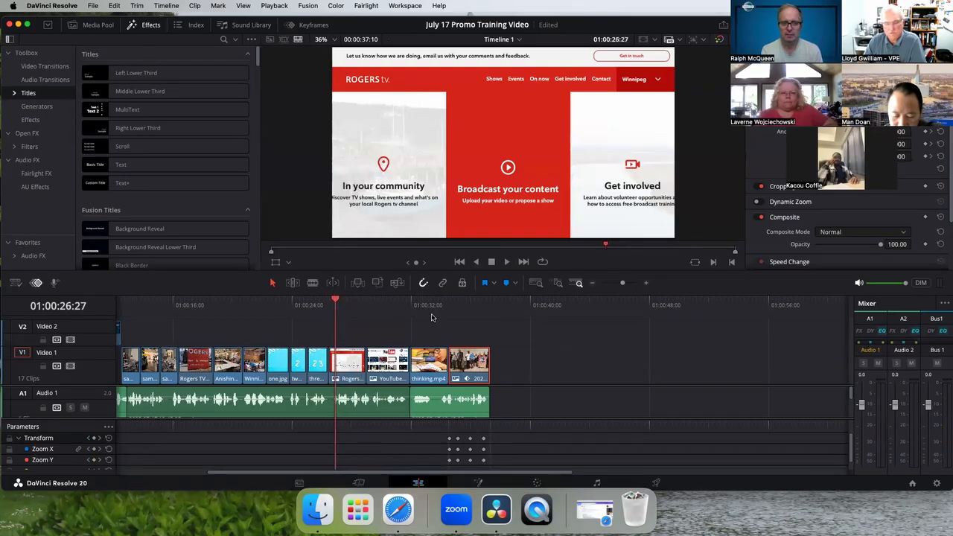
pyautogui.press('Left')
pyautogui.press('Left')
pyautogui.press('Left')
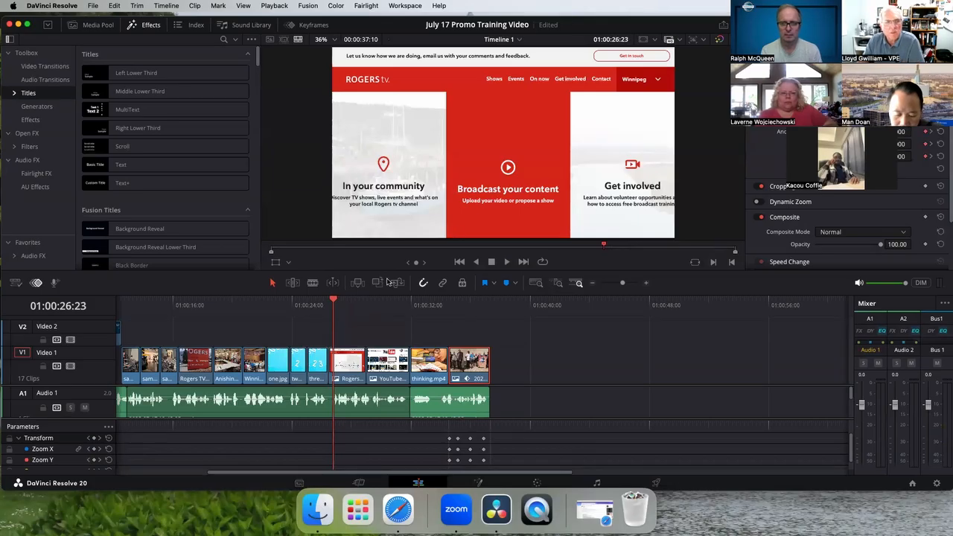
pyautogui.moveTo(333, 300)
pyautogui.mouseDown()
pyautogui.moveTo(356, 304)
pyautogui.moveTo(342, 304)
pyautogui.mouseUp()
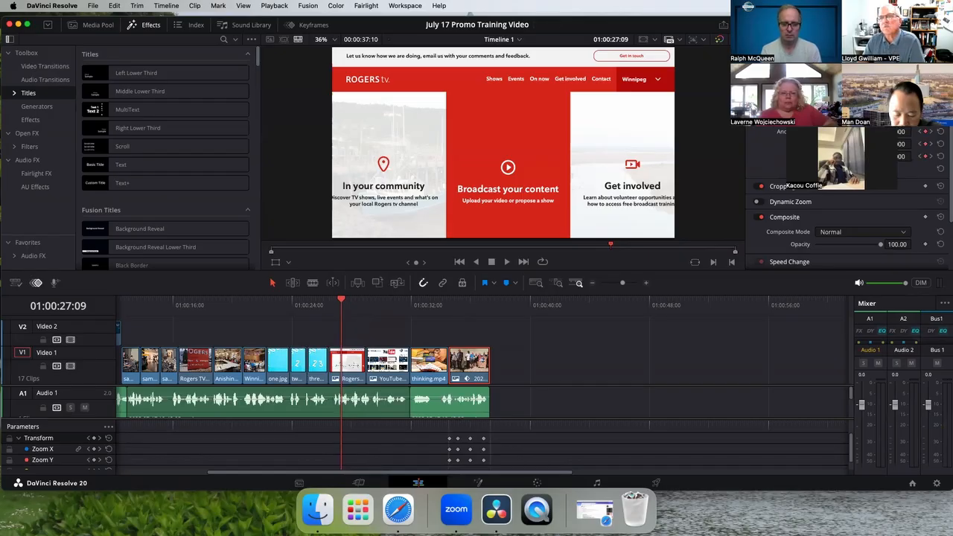
pyautogui.moveTo(341, 301)
pyautogui.mouseDown()
pyautogui.moveTo(368, 304)
pyautogui.moveTo(339, 302)
pyautogui.mouseUp()
pyautogui.click(358, 370)
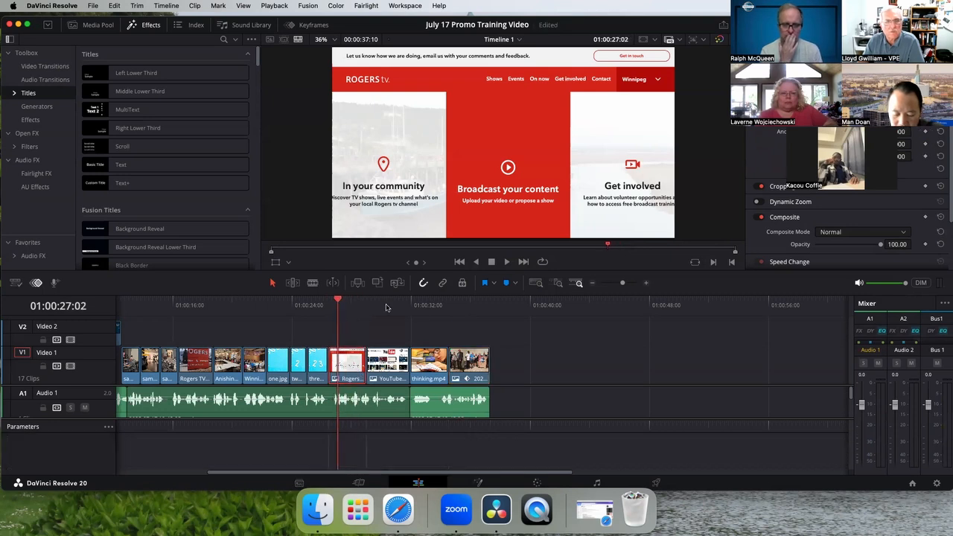
pyautogui.click(469, 365)
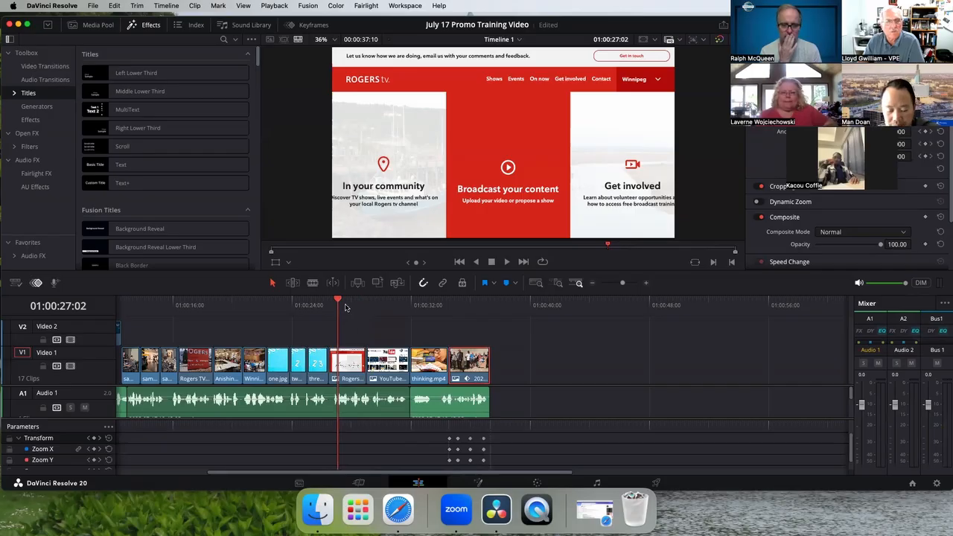
pyautogui.click(351, 341)
pyautogui.moveTo(339, 300); pyautogui.dragTo(334, 300)
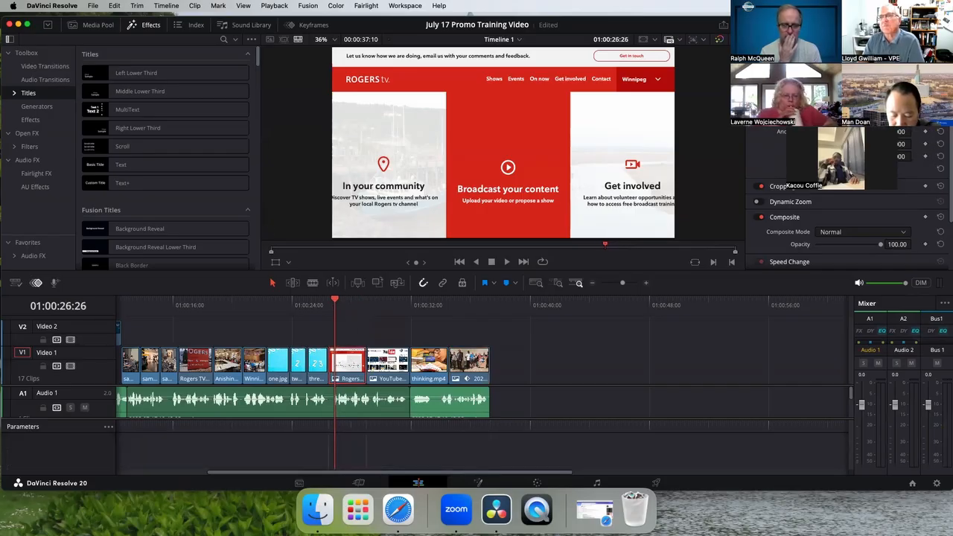
# Step: Add transform keyframes to the Rogers TV website clip at 01:00:27:12 and 01:00:28:16
pyautogui.press('Right')
pyautogui.press('Right')
pyautogui.press('Right')
pyautogui.press('Right')
pyautogui.press('Right')
pyautogui.press('Right')
pyautogui.press('Right')
pyautogui.press('Right')
pyautogui.press('Right')
pyautogui.press('Right')
pyautogui.press('Right')
pyautogui.press('Right')
pyautogui.press('Right')
pyautogui.press('Right')
pyautogui.press('Right')
pyautogui.press('Right')
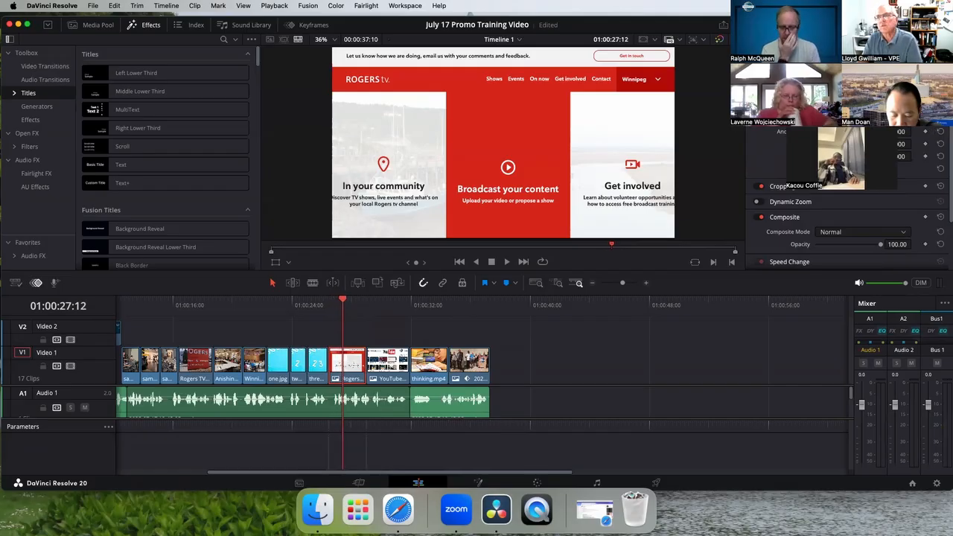
pyautogui.click(926, 80)
pyautogui.moveTo(343, 301); pyautogui.dragTo(359, 301)
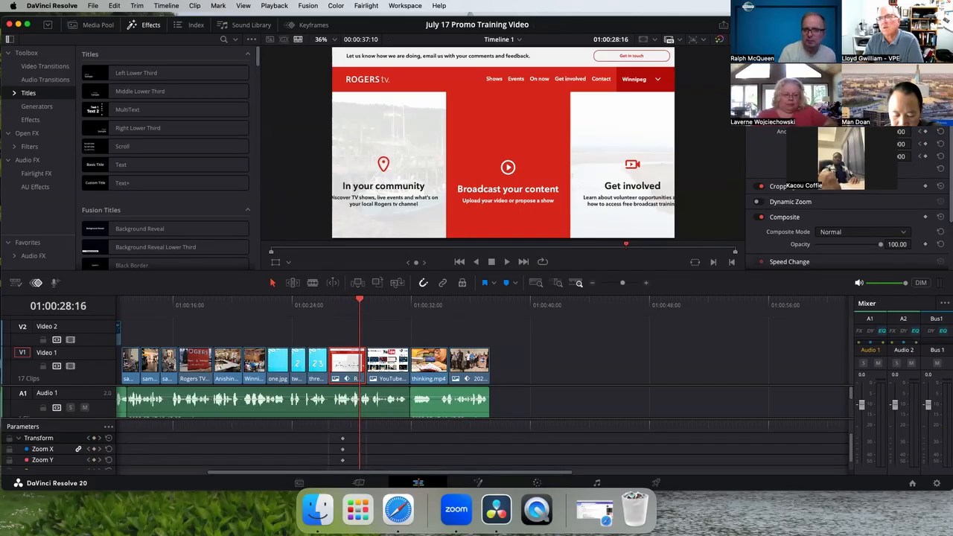
pyautogui.click(926, 80)
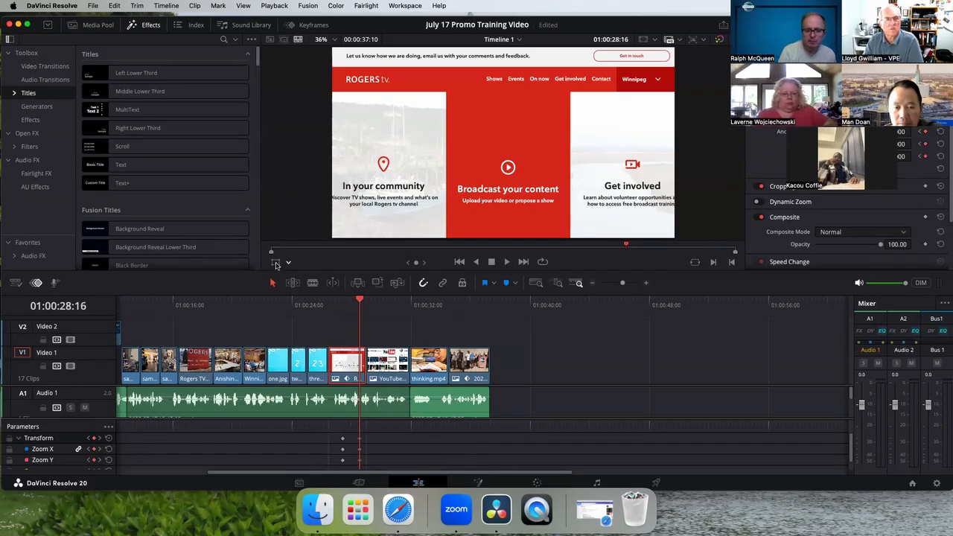
# Step: At the 01:00:28:16 keyframe, enlarge and reposition the Rogers website image in the viewer so its ROGERS tv logo fills the frame
pyautogui.click(276, 262)
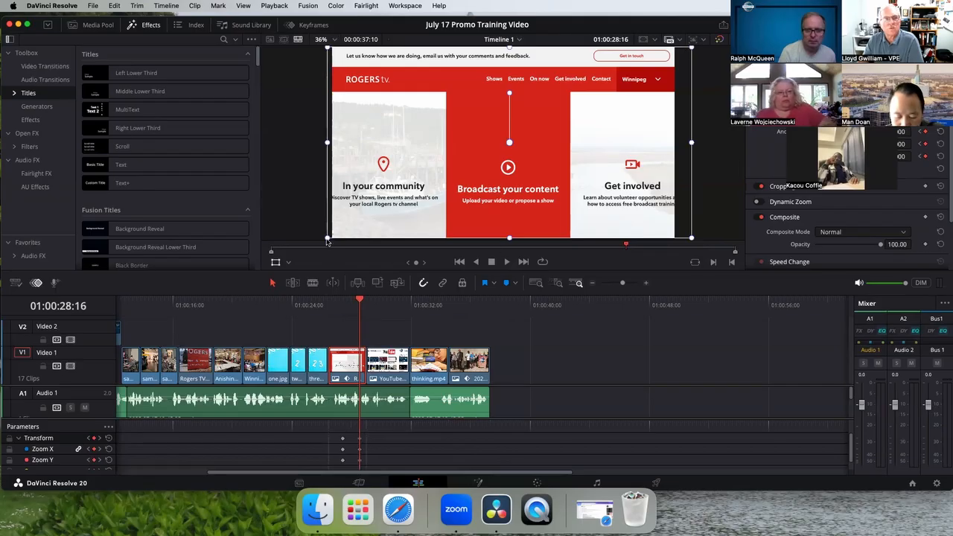
pyautogui.moveTo(328, 242); pyautogui.dragTo(149, 514)
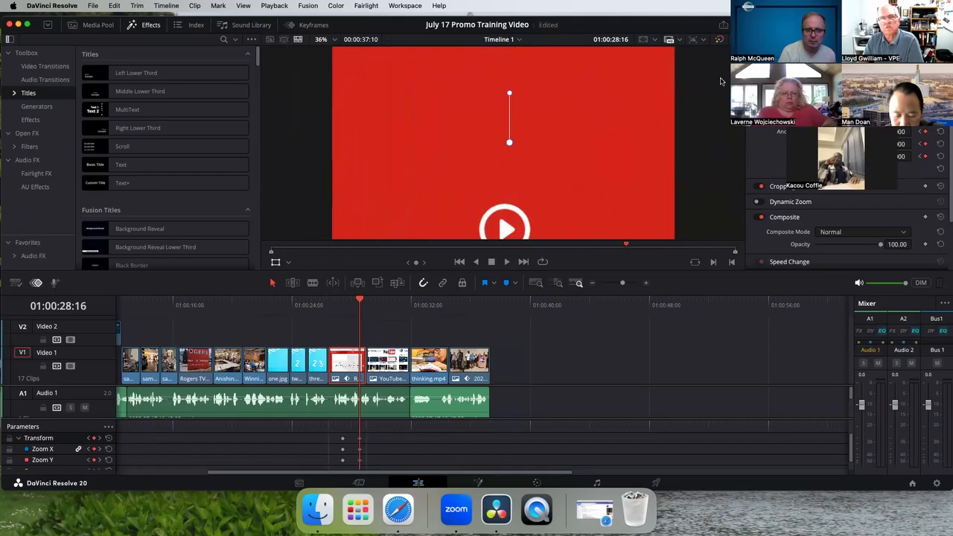
pyautogui.moveTo(514, 113)
pyautogui.mouseDown()
pyautogui.moveTo(617, 173)
pyautogui.moveTo(672, 185)
pyautogui.mouseUp()
pyautogui.moveTo(587, 111); pyautogui.dragTo(679, 164)
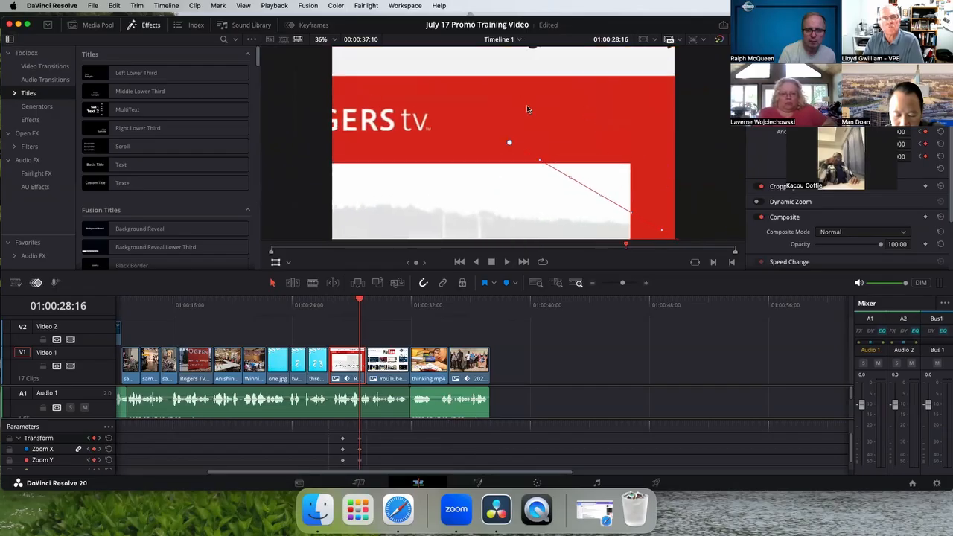
pyautogui.moveTo(527, 110); pyautogui.dragTo(630, 96)
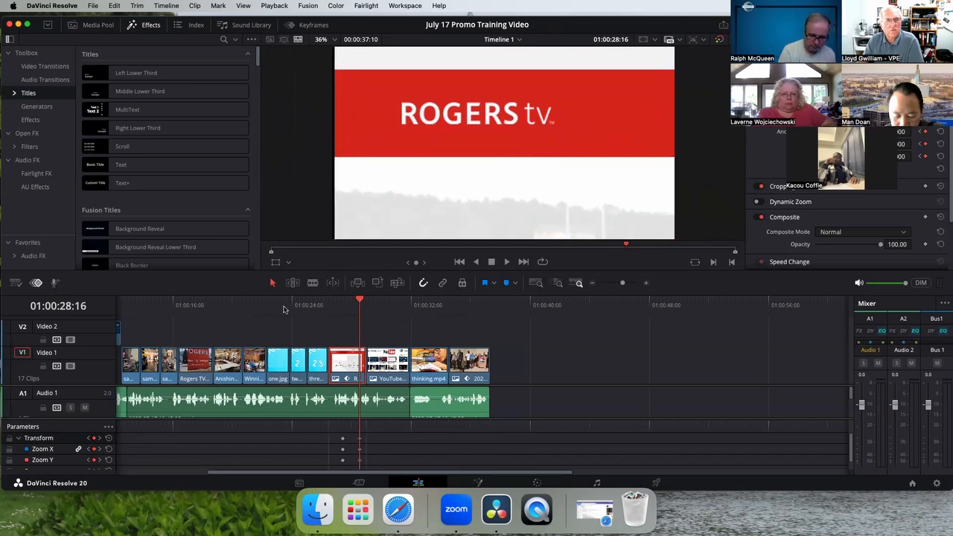
# Step: Play the Rogers zoom animation from 01:00:25:28, just before the clip, into the YouTube clip at 01:00:31:08
pyautogui.click(291, 305)
pyautogui.click(321, 303)
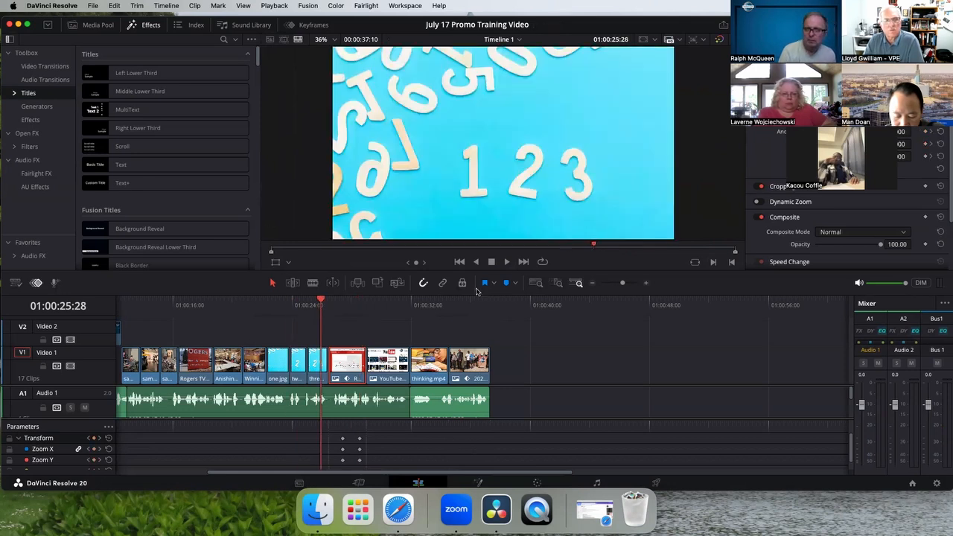
pyautogui.click(506, 263)
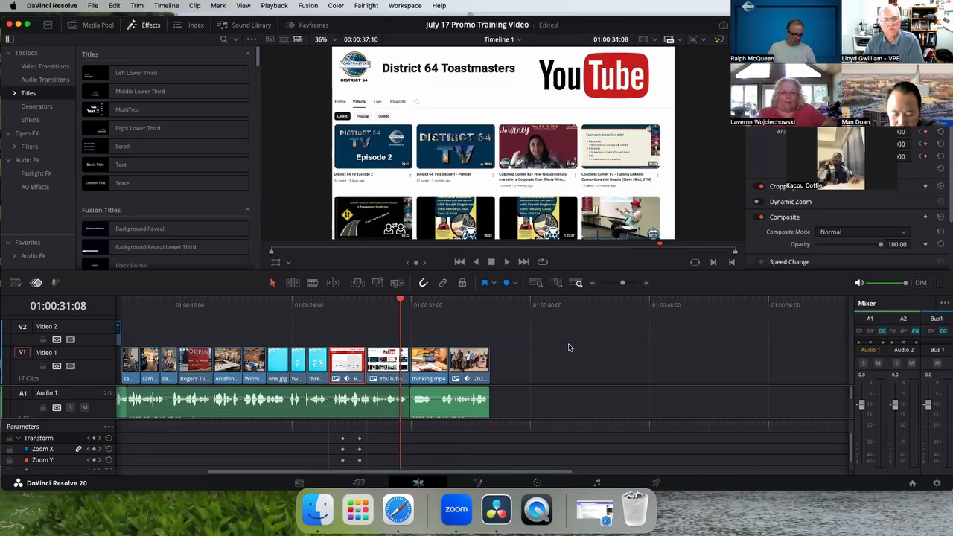
# Step: Select the YouTube channel clip and add transform keyframes to it at 01:00:31:08 and 01:00:29:14
pyautogui.click(385, 370)
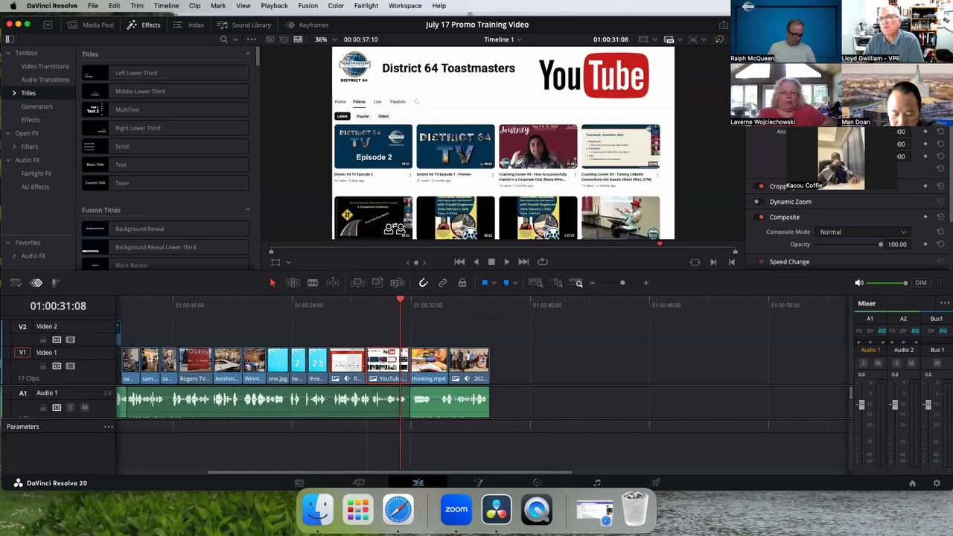
pyautogui.moveTo(400, 302); pyautogui.dragTo(380, 302)
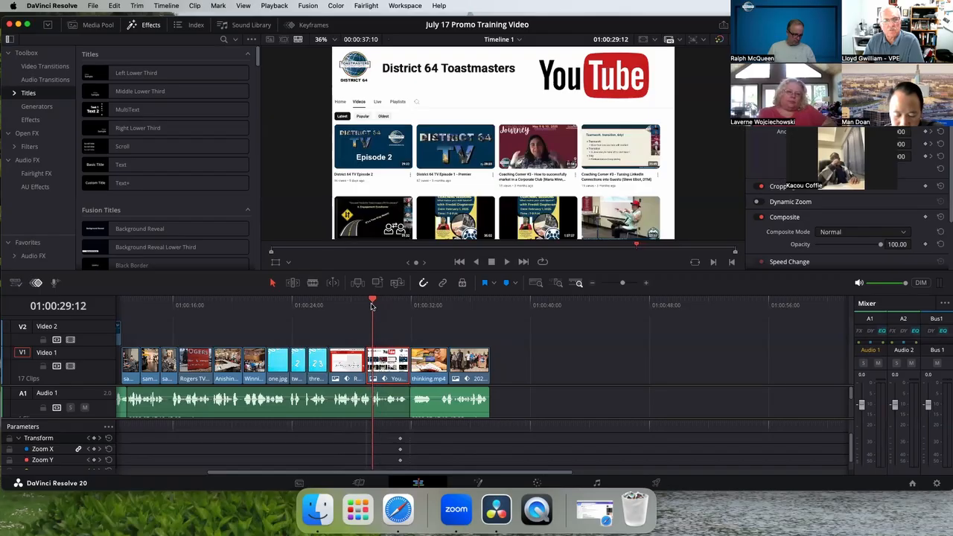
pyautogui.moveTo(372, 304); pyautogui.dragTo(374, 303)
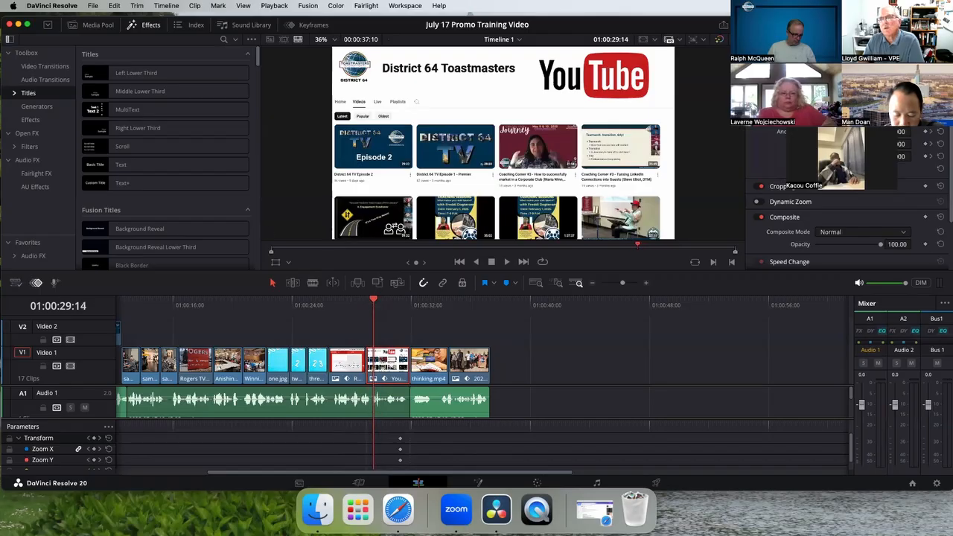
# Step: At the 01:00:29:14 keyframe, enlarge and reposition the YouTube channel image so its YouTube logo fills the frame
pyautogui.click(275, 263)
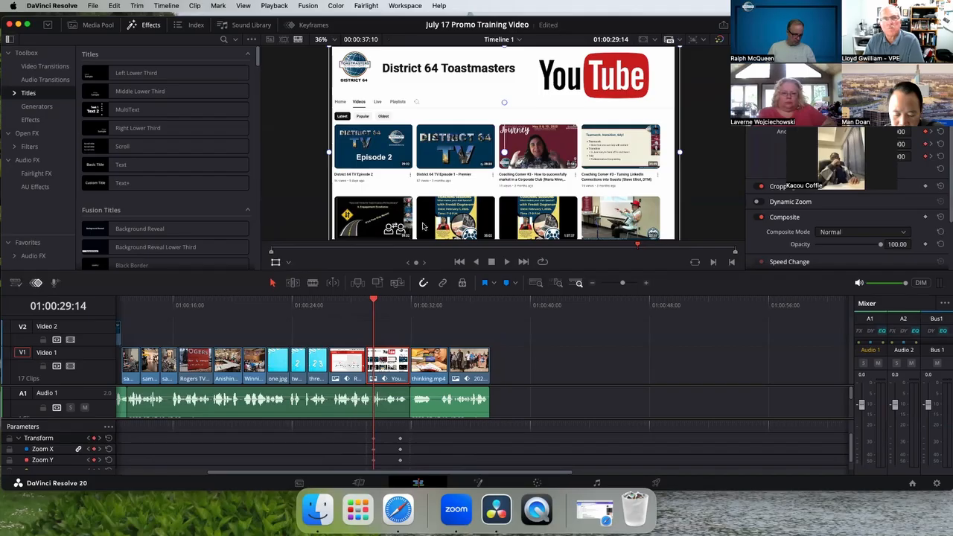
pyautogui.moveTo(840, 95); pyautogui.dragTo(909, 95)
pyautogui.moveTo(619, 97); pyautogui.dragTo(601, 150)
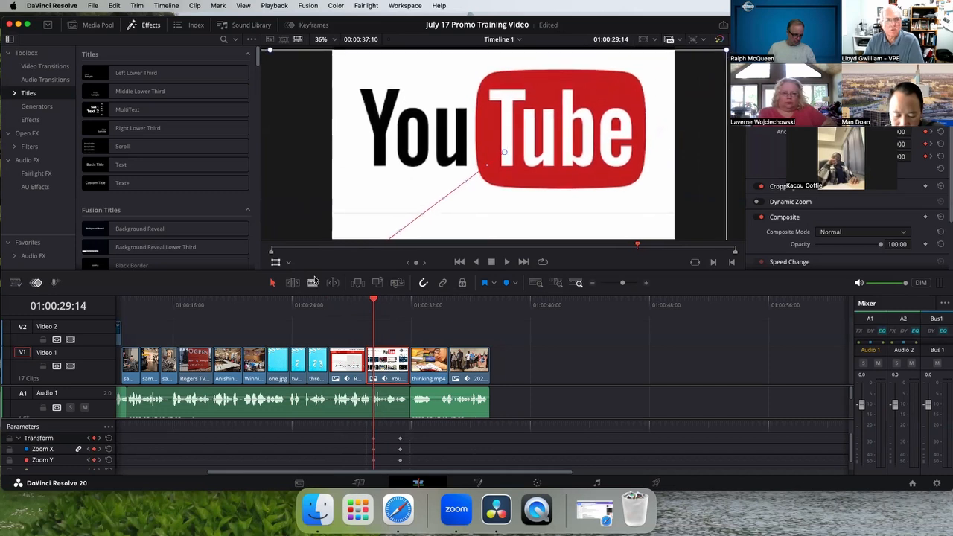
pyautogui.click(277, 264)
# Step: Play the animated clips from before the Rogers clip through the timeline's end, and return the playhead to 01:00:00:00
pyautogui.moveTo(373, 301); pyautogui.dragTo(291, 304)
pyautogui.click(507, 262)
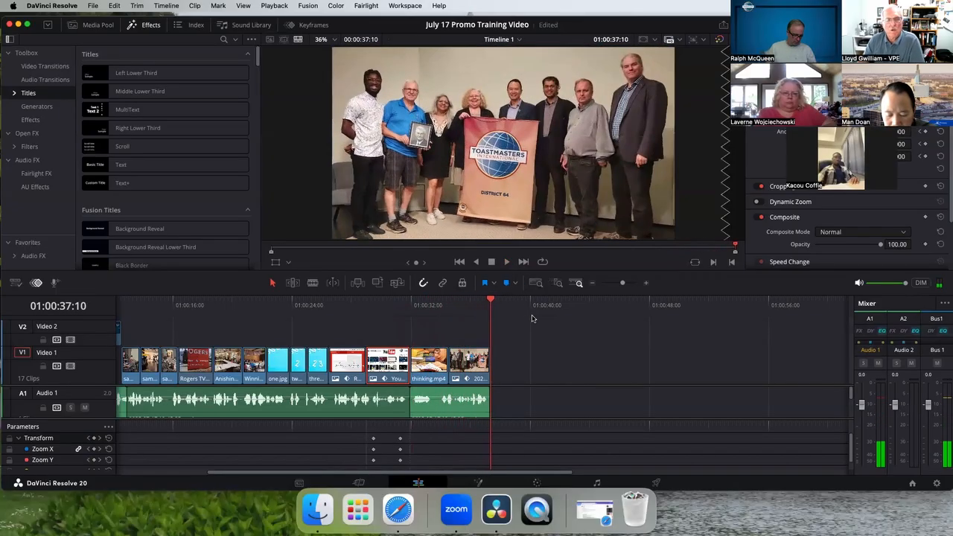
pyautogui.moveTo(493, 301); pyautogui.dragTo(4, 305)
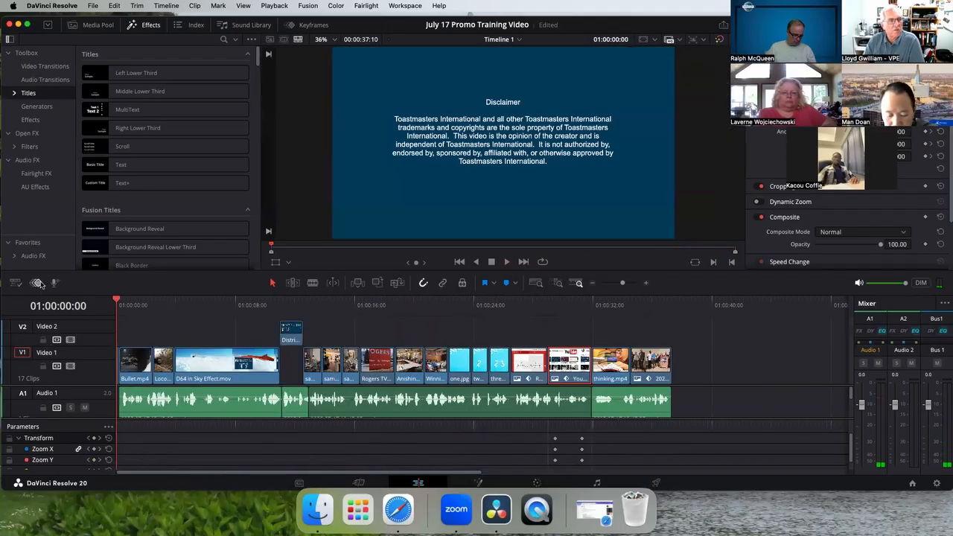
# Step: Hide the timeline keyframe parameters and place superhero-to-the-rescue-330945.mp3 from the media pool on a new Audio 3 track, starting at 01:00:00:00
pyautogui.click(38, 283)
pyautogui.click(93, 25)
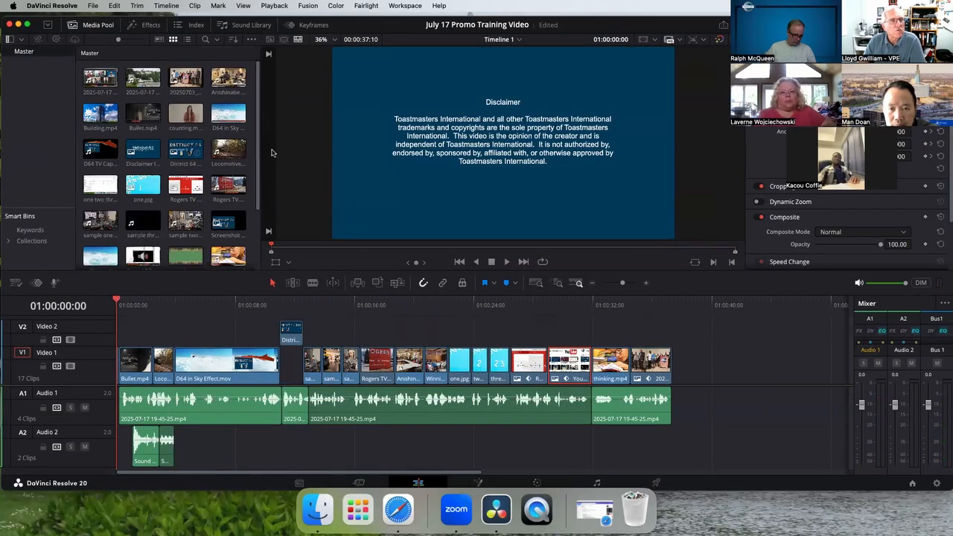
pyautogui.scroll(-3, 172, 149)
pyautogui.moveTo(186, 177); pyautogui.dragTo(674, 443)
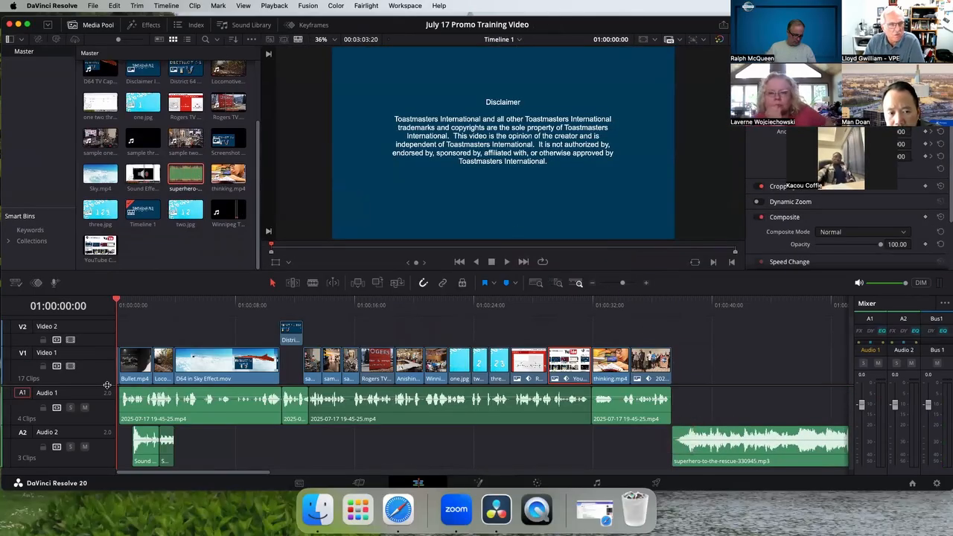
pyautogui.moveTo(106, 386); pyautogui.dragTo(115, 340)
pyautogui.moveTo(746, 406); pyautogui.dragTo(365, 436)
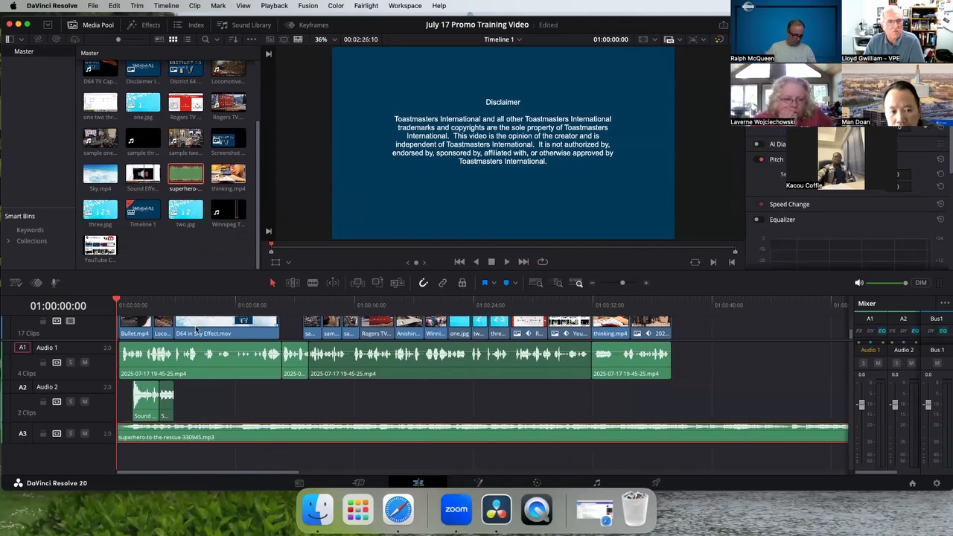
# Step: Lower the superhero music clip's volume beneath the narration while playing the mix, and increase the Audio 3 track's height
pyautogui.click(507, 262)
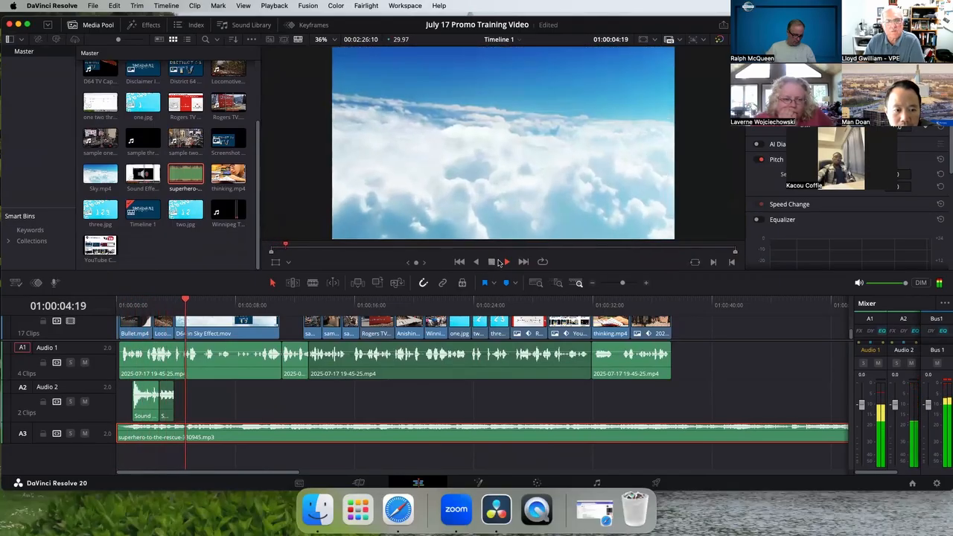
pyautogui.press('space')
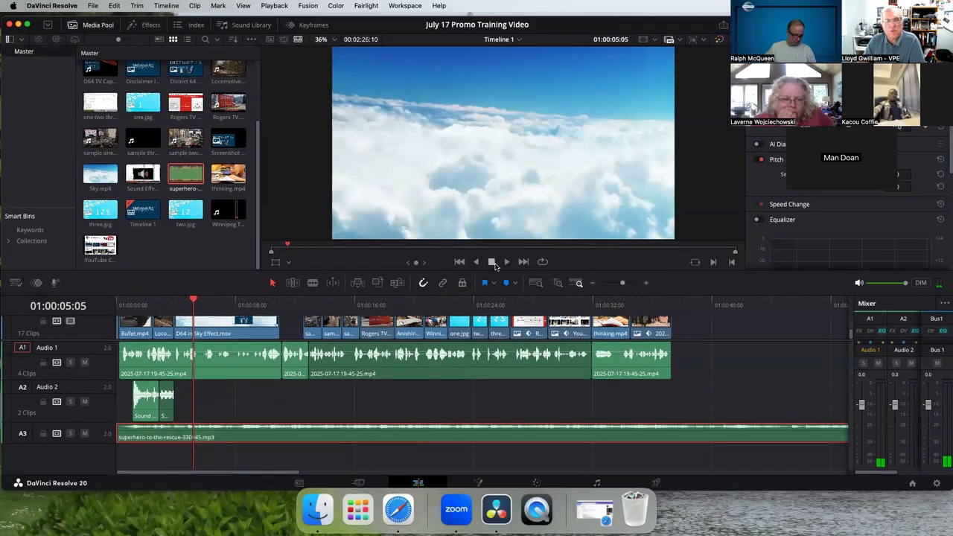
pyautogui.click(508, 262)
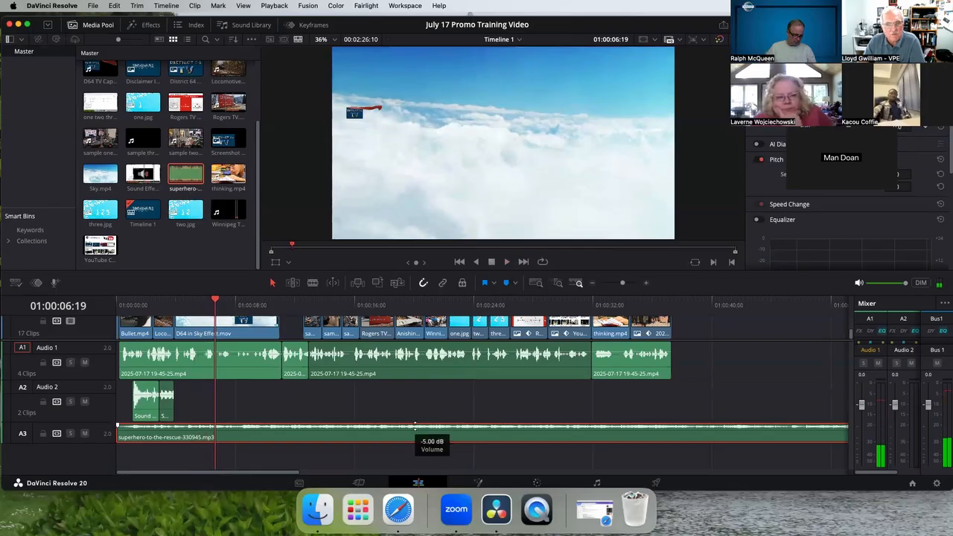
pyautogui.click(509, 264)
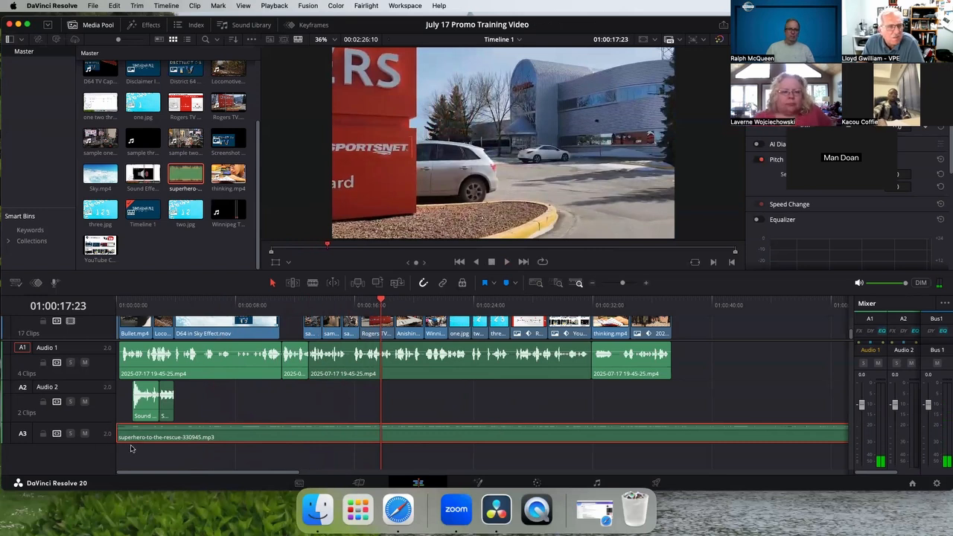
pyautogui.moveTo(108, 442); pyautogui.dragTo(108, 471)
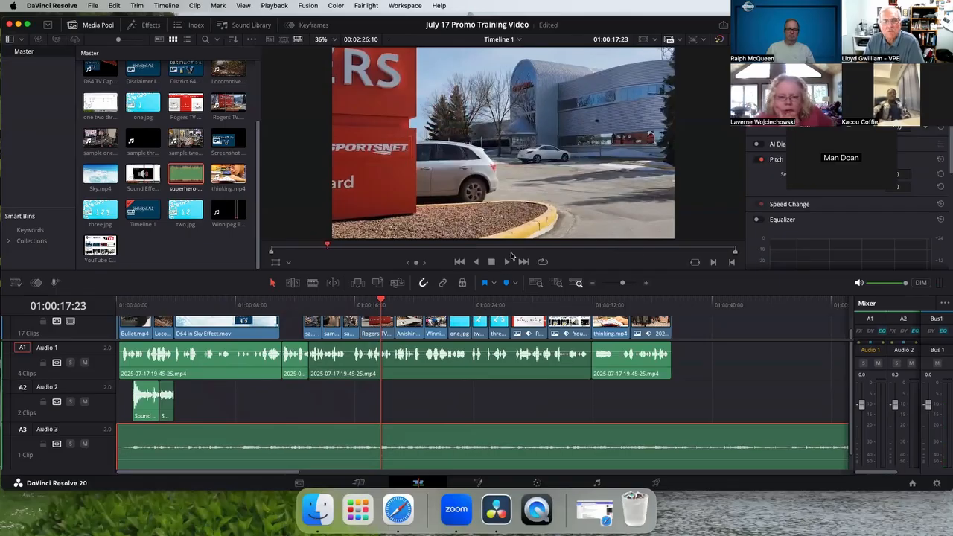
pyautogui.click(507, 262)
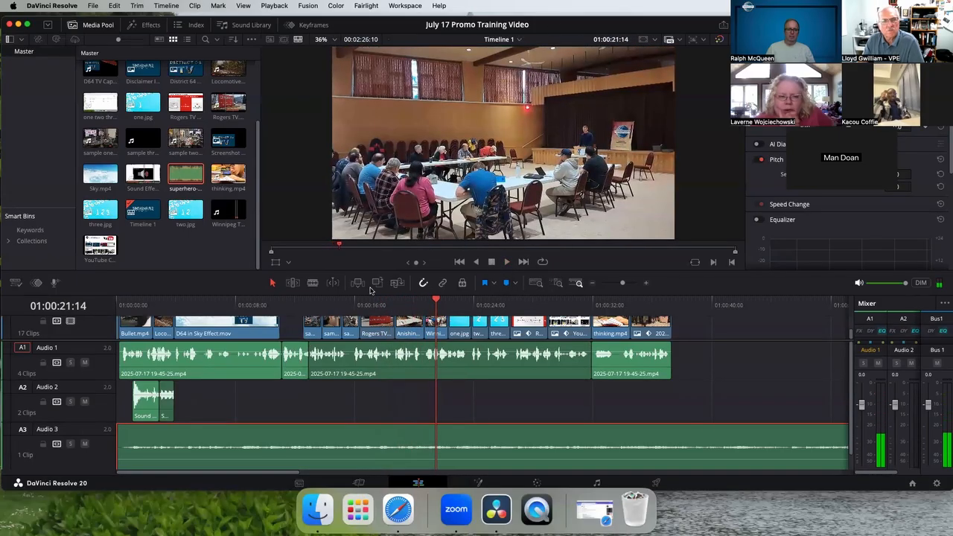
# Step: Play the narration and music mix from the timeline's start to 01:00:10:14, and switch to the Fairlight page
pyautogui.moveTo(438, 299); pyautogui.dragTo(123, 303)
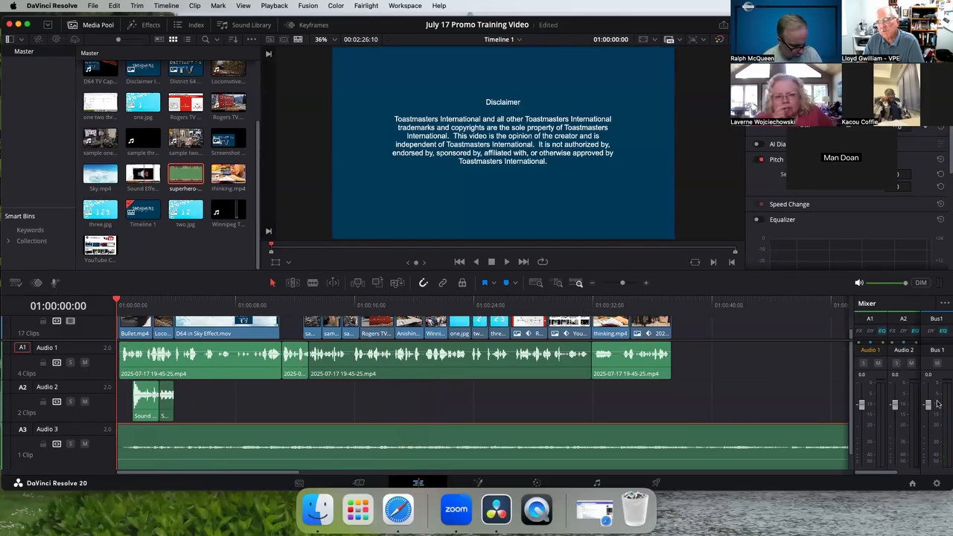
pyautogui.press('space')
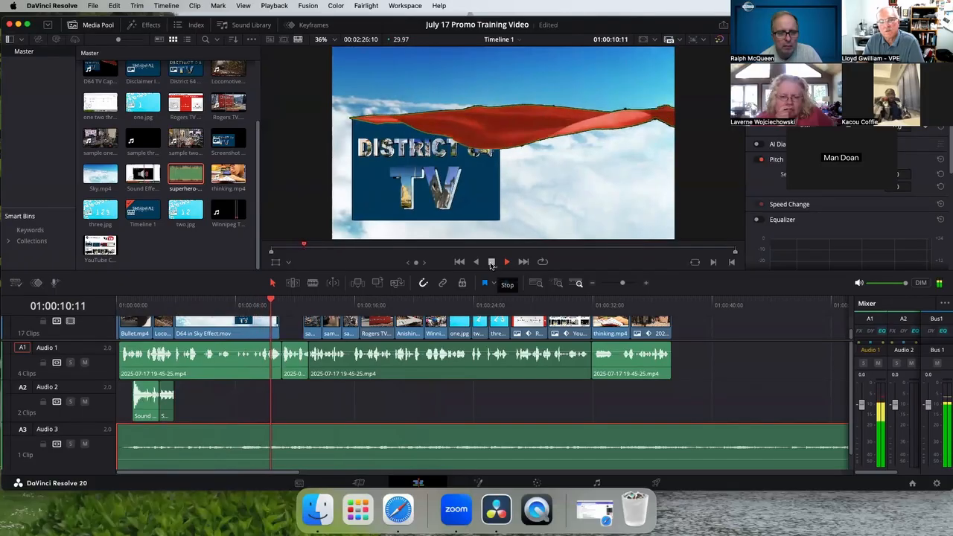
pyautogui.click(492, 262)
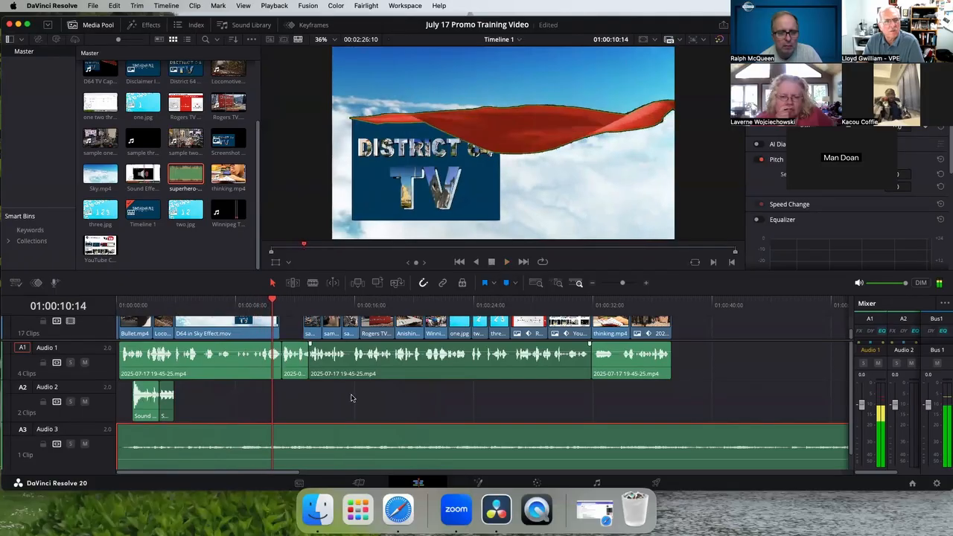
pyautogui.click(597, 483)
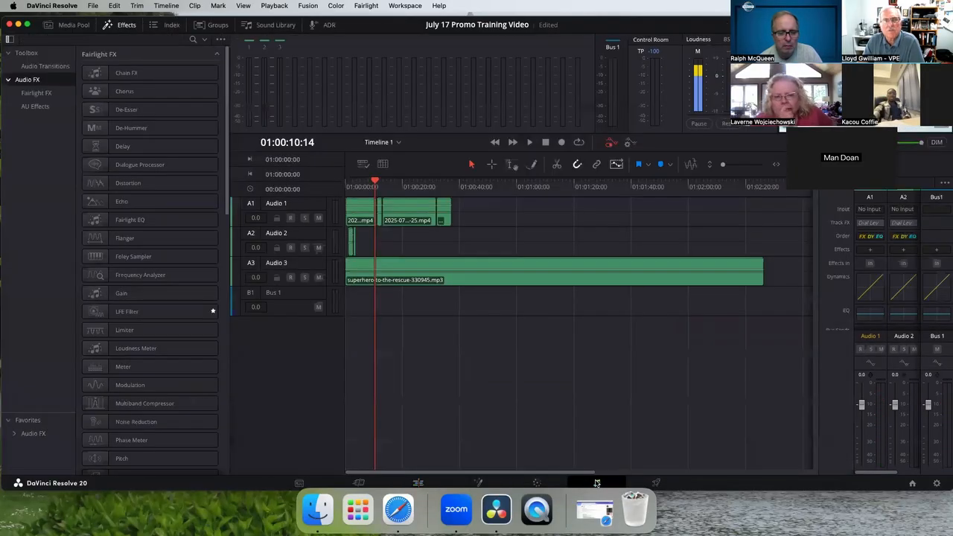
# Step: Set the right-channel source of the first Audio 1 narration clip to Embedded Channel 1 in its clip attributes
pyautogui.doubleClick(362, 215)
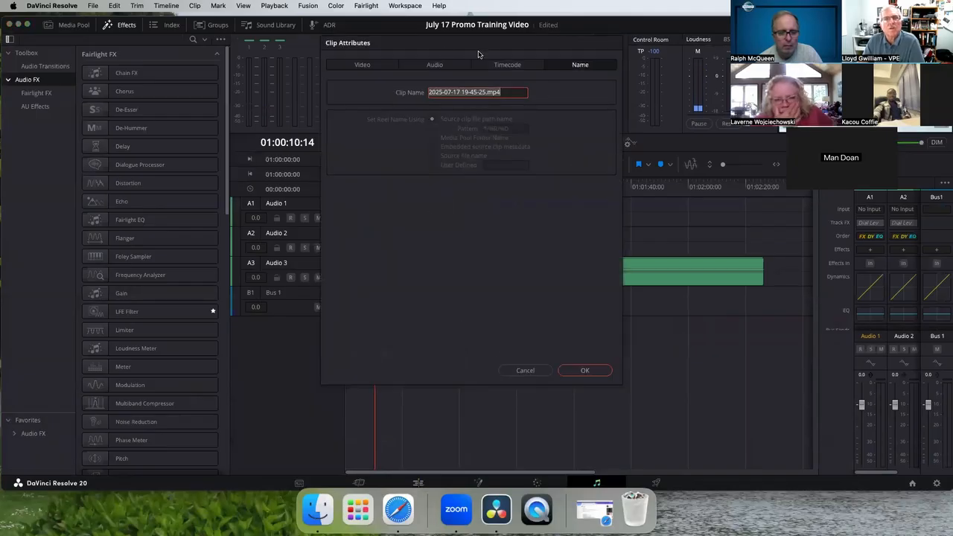
pyautogui.click(436, 64)
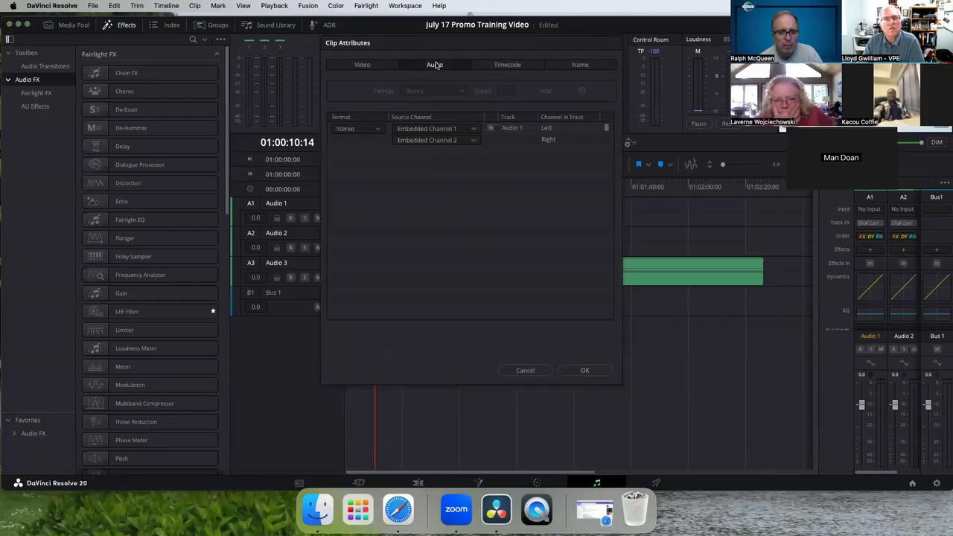
pyautogui.click(474, 141)
pyautogui.click(470, 164)
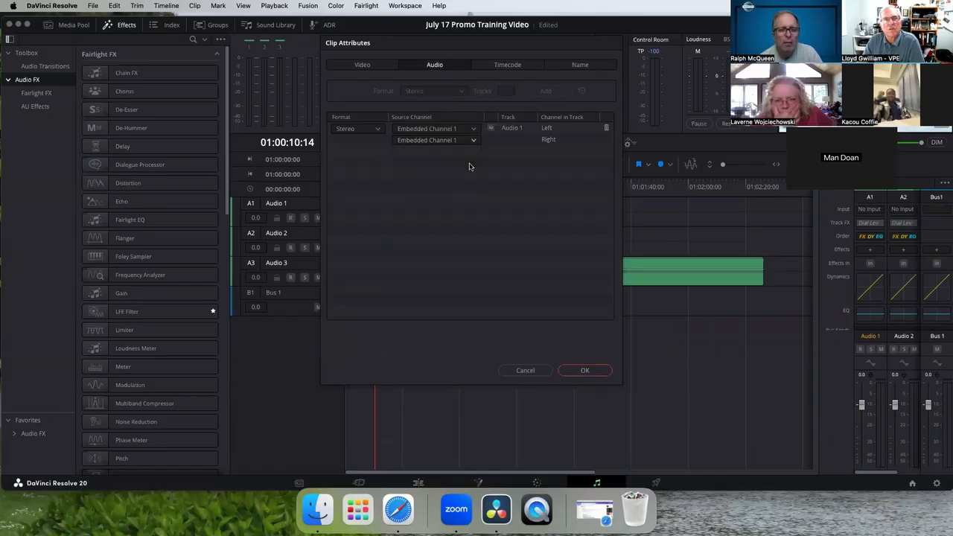
pyautogui.click(586, 371)
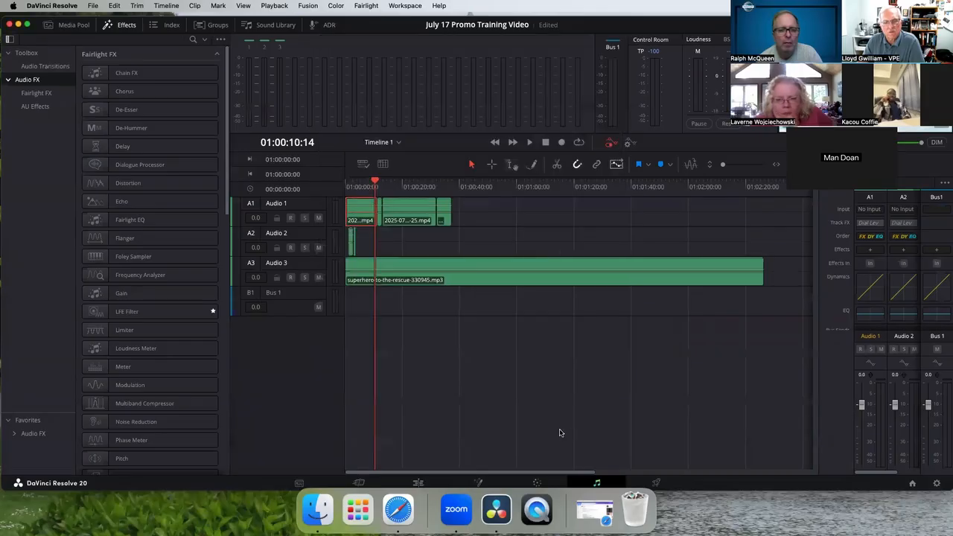
# Step: Play the mix from the timeline's start on the Edit page to check the first narration clip's sound
pyautogui.click(419, 483)
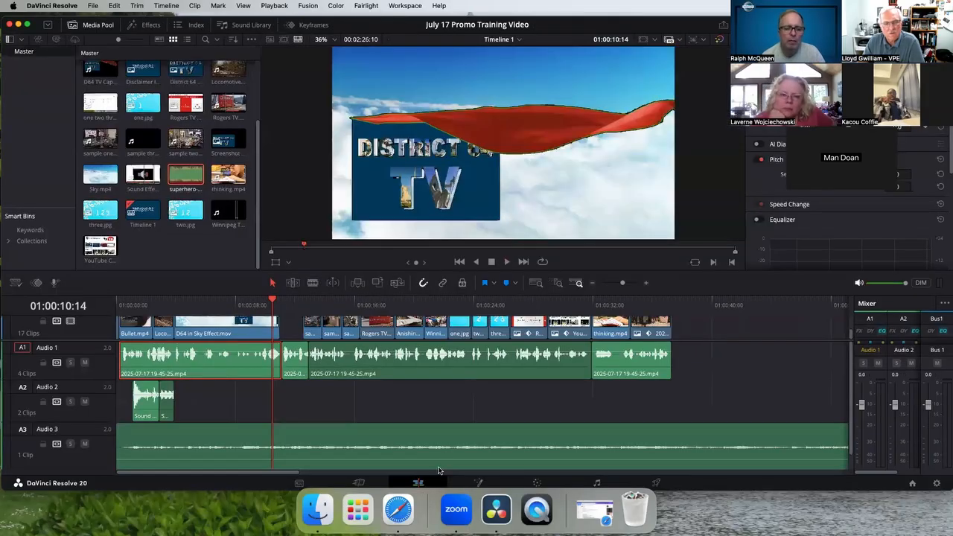
pyautogui.press('Home')
pyautogui.press('space')
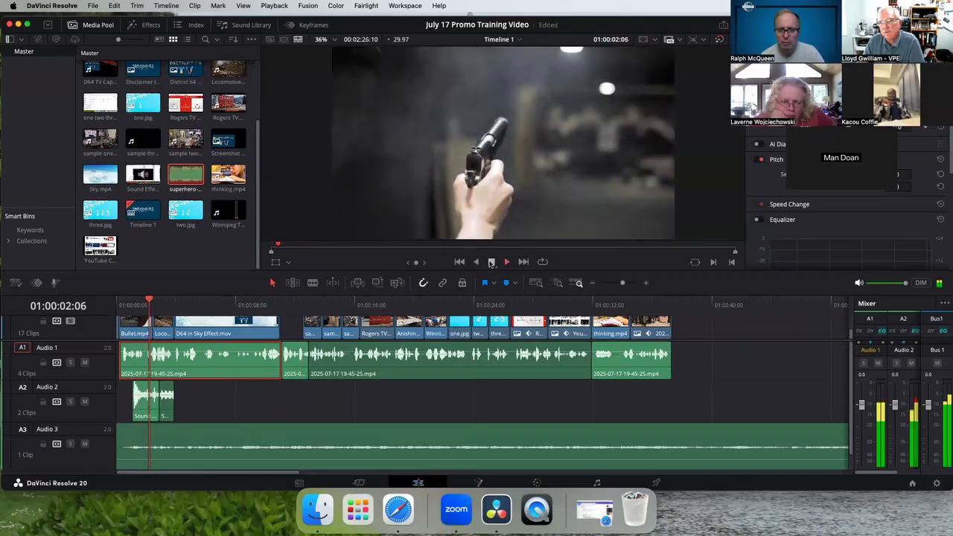
# Step: On the Fairlight page, set the second Audio 1 narration clip's right-channel source to Embedded Channel 1
pyautogui.click(295, 362)
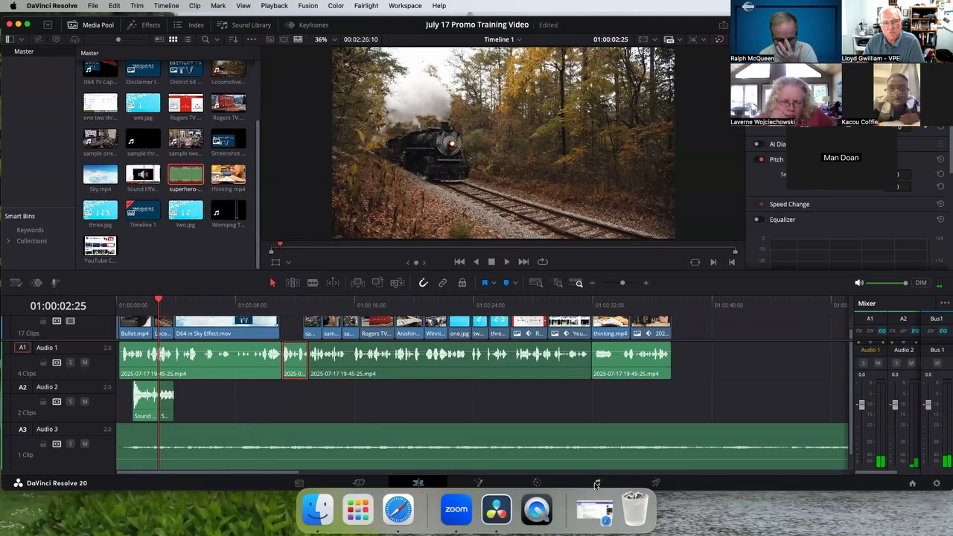
pyautogui.hotkey('shift', '7')
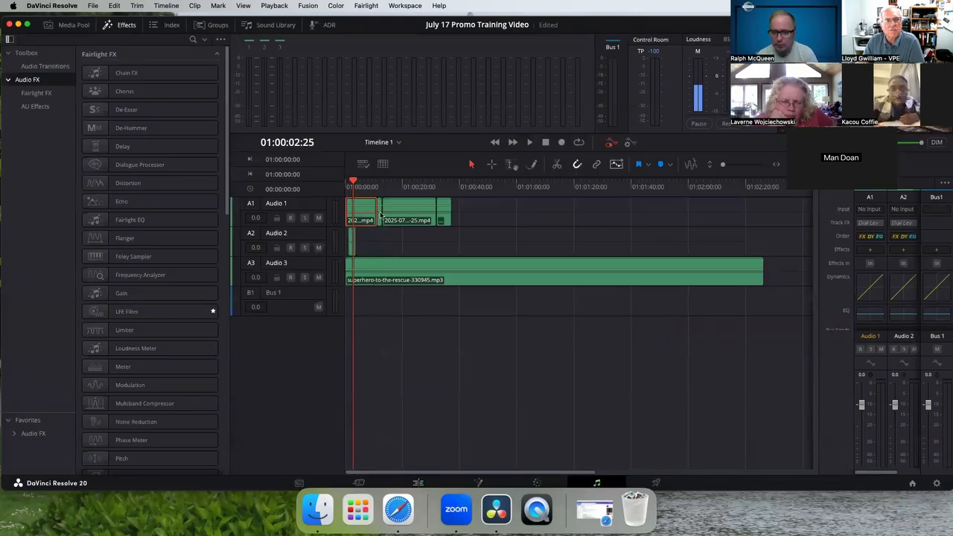
pyautogui.doubleClick(381, 215)
pyautogui.click(423, 65)
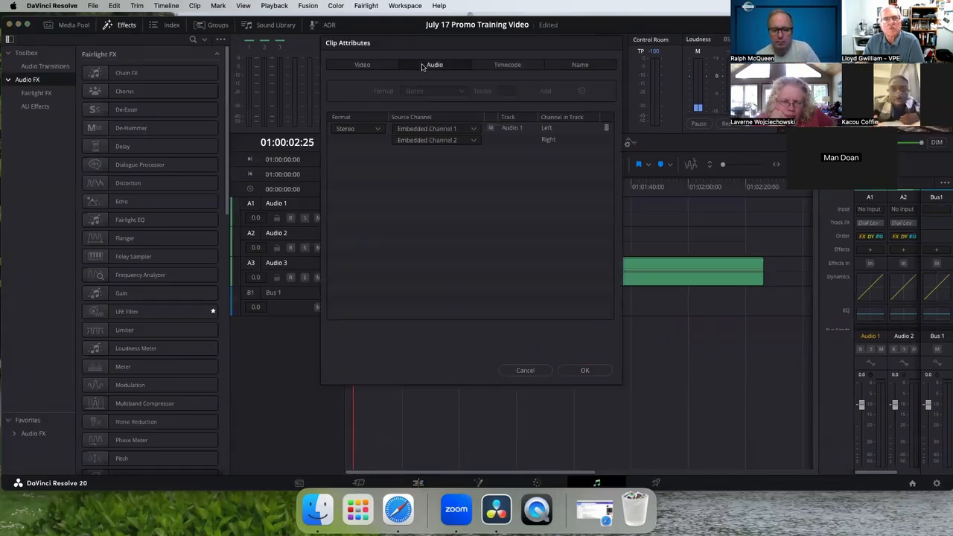
pyautogui.click(475, 141)
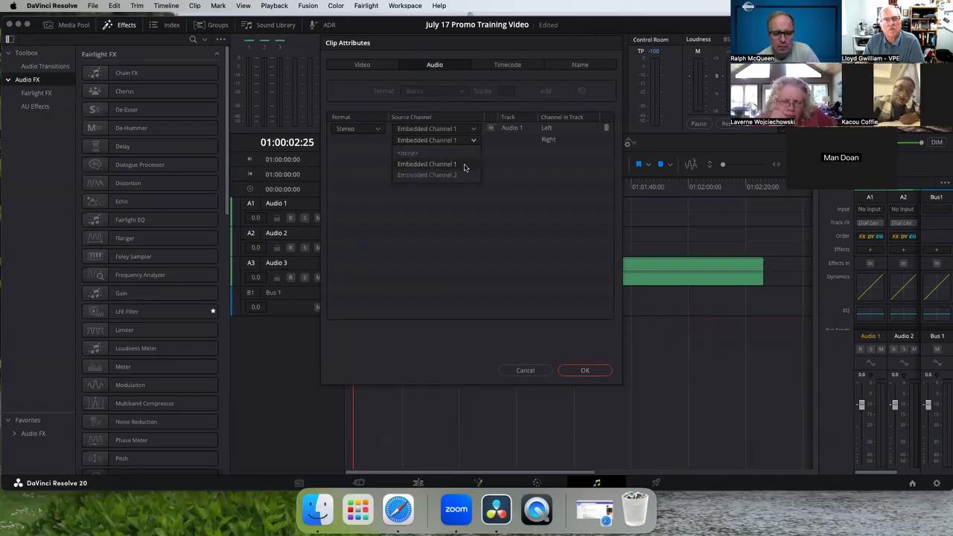
pyautogui.click(585, 372)
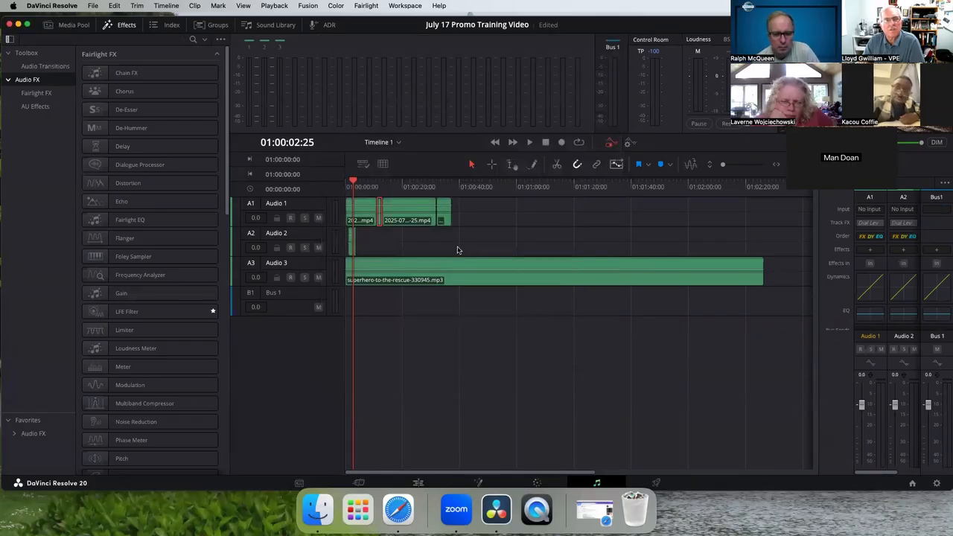
# Step: Set the third Audio 1 narration clip's right-channel source to Embedded Channel 1 in its clip attributes
pyautogui.doubleClick(411, 213)
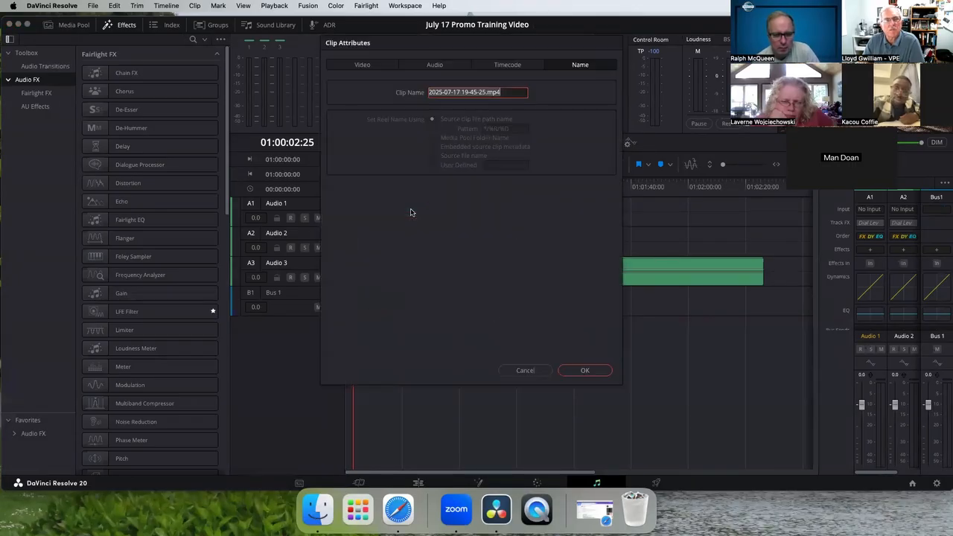
pyautogui.click(433, 65)
pyautogui.click(474, 143)
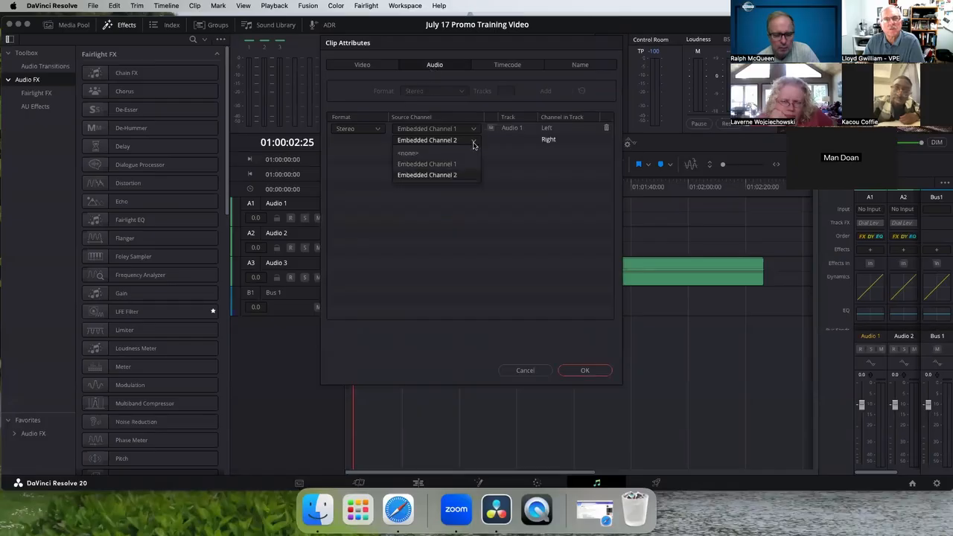
pyautogui.click(469, 164)
pyautogui.click(587, 371)
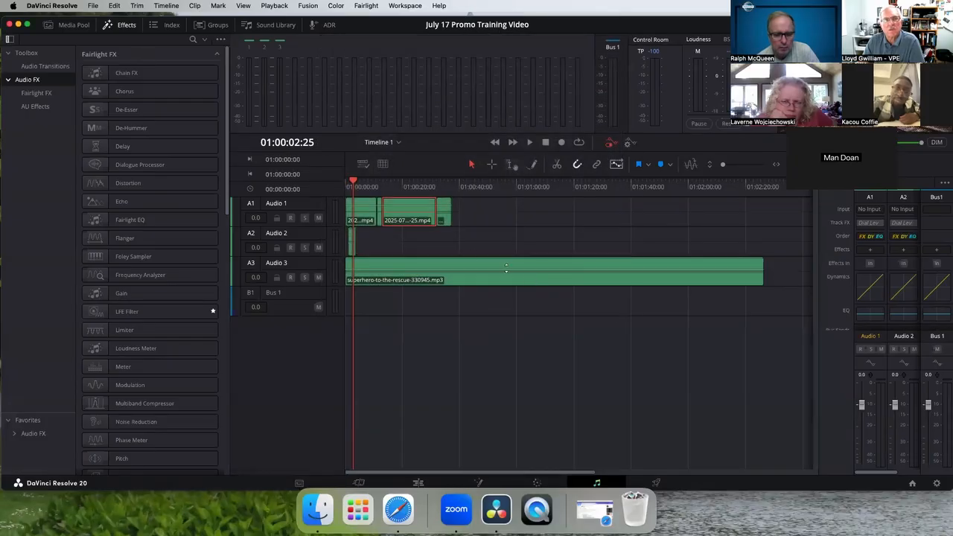
# Step: Set the last Audio 1 narration clip's right-channel source to Embedded Channel 1 in its clip attributes
pyautogui.doubleClick(442, 212)
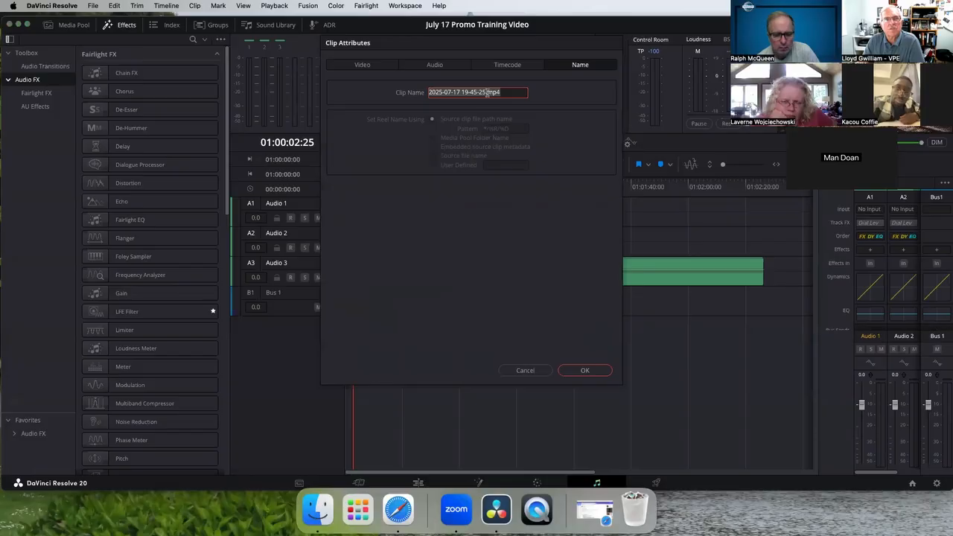
pyautogui.click(434, 65)
pyautogui.click(474, 140)
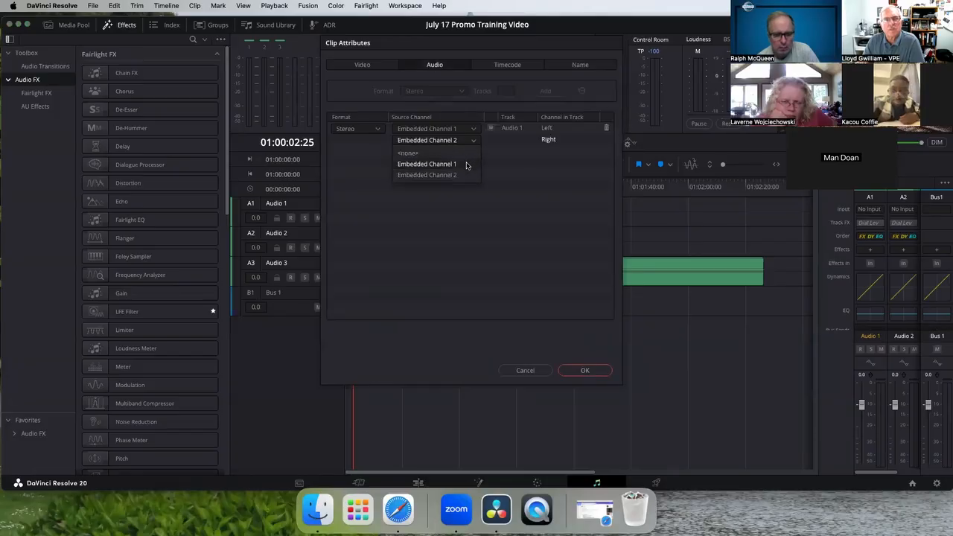
pyautogui.click(467, 164)
pyautogui.click(586, 371)
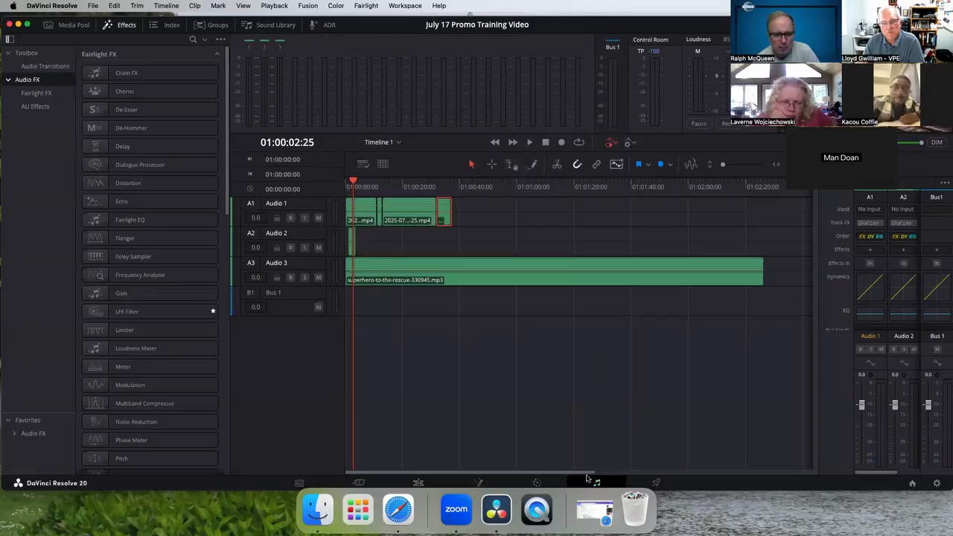
# Step: Mute the Audio 3 music track on the Edit page and play the narration from the timeline's start to 01:00:13:05
pyautogui.click(419, 482)
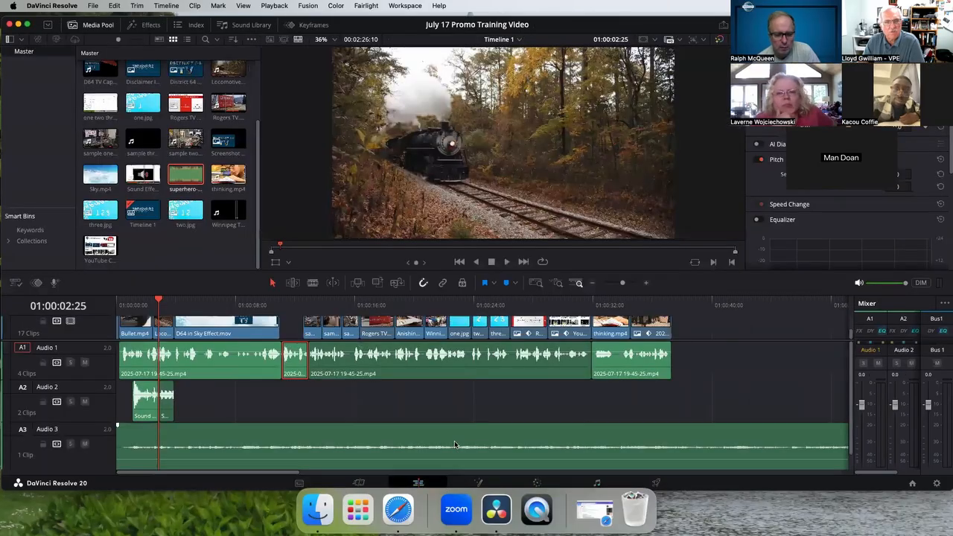
pyautogui.press('Home')
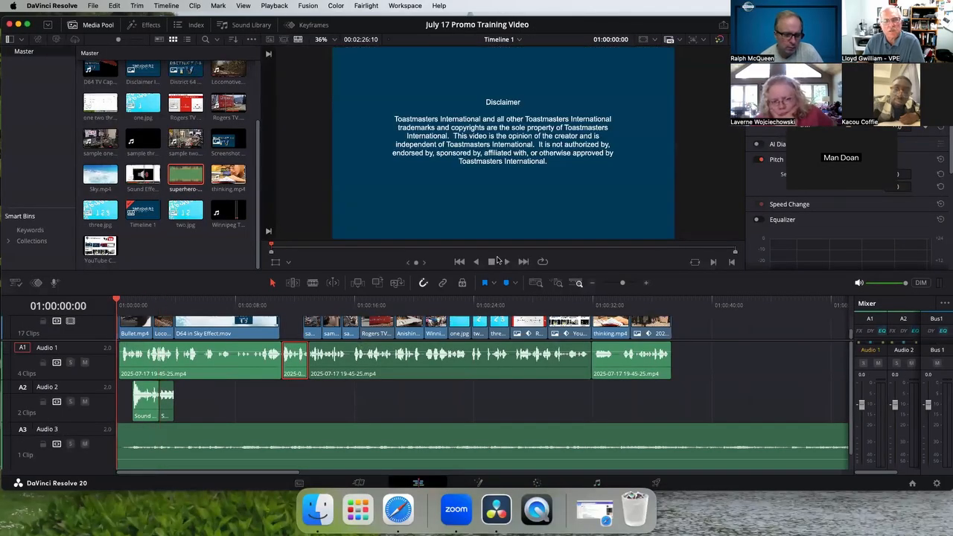
pyautogui.click(84, 444)
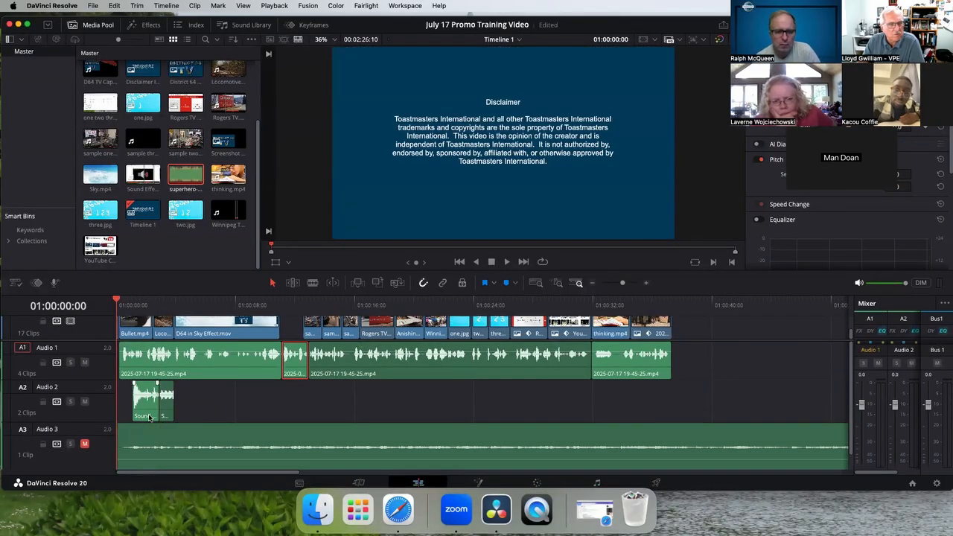
pyautogui.click(506, 263)
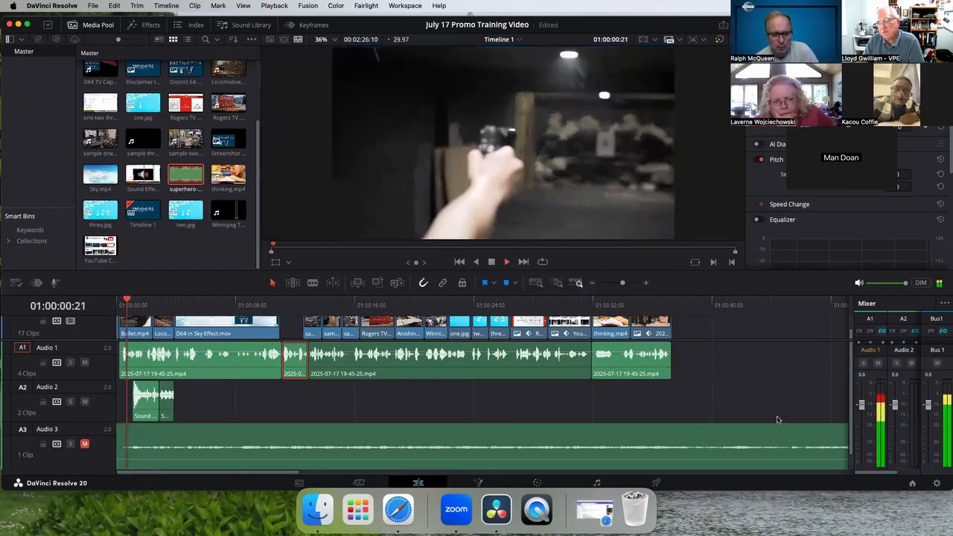
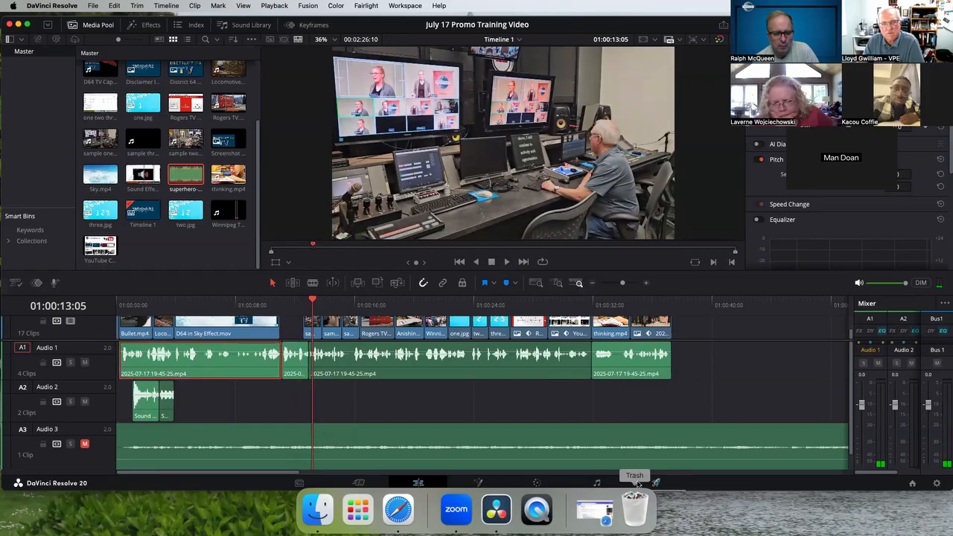
# Step: Open the audio clip attributes of the first Audio 1 narration clip on the Fairlight page
pyautogui.click(598, 483)
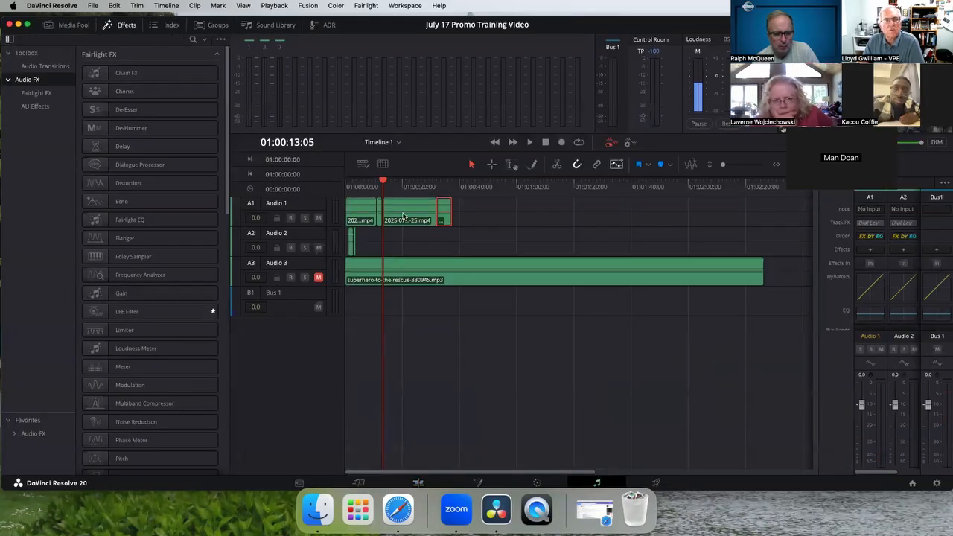
pyautogui.doubleClick(356, 211)
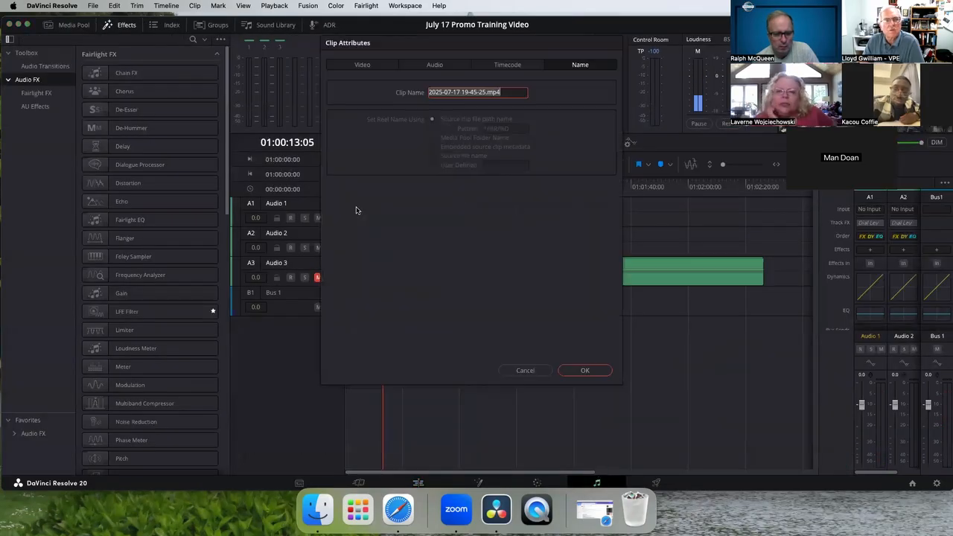
pyautogui.click(424, 65)
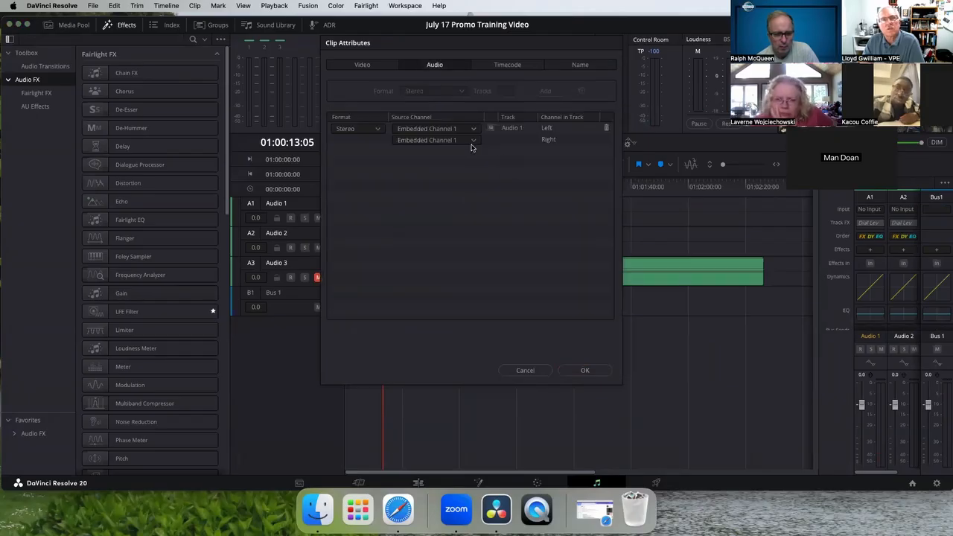
pyautogui.click(379, 129)
pyautogui.click(363, 143)
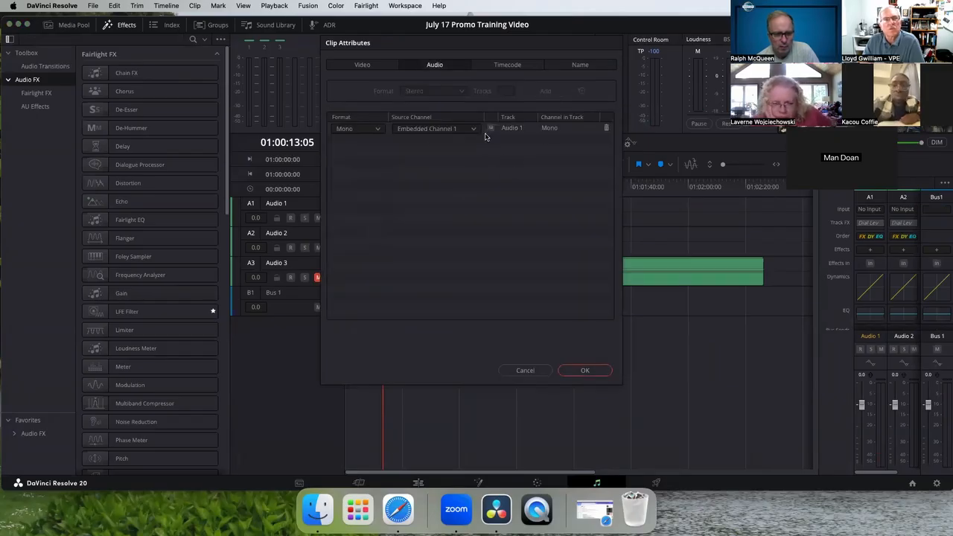
pyautogui.click(379, 129)
pyautogui.click(357, 153)
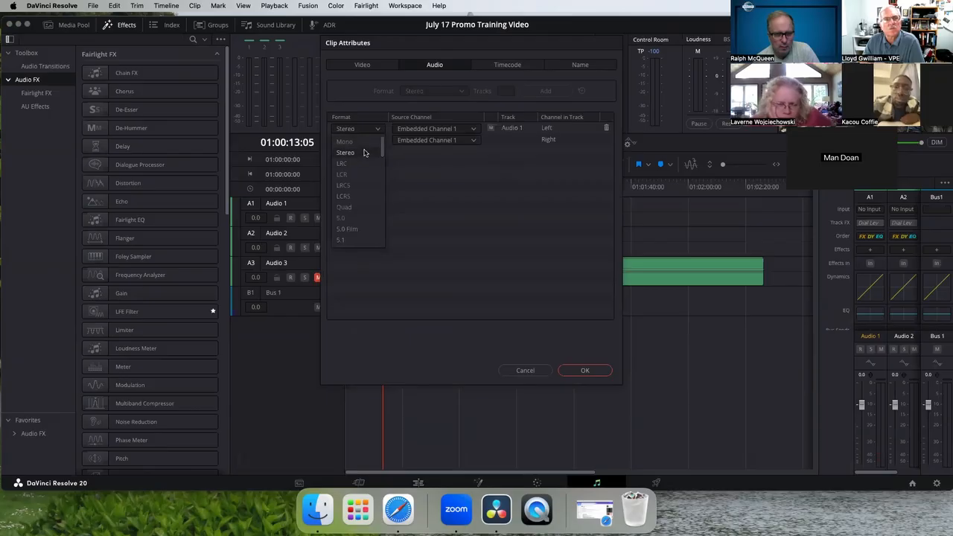
# Step: Set both the left and right source channels of the first narration clip to Embedded Channel 2 and apply the attributes
pyautogui.click(475, 143)
pyautogui.click(468, 158)
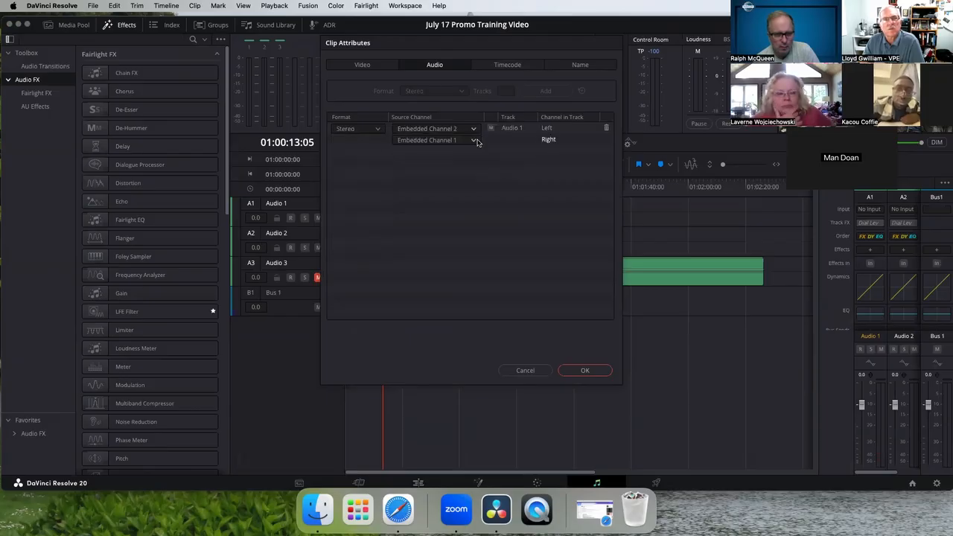
pyautogui.click(470, 141)
pyautogui.click(467, 176)
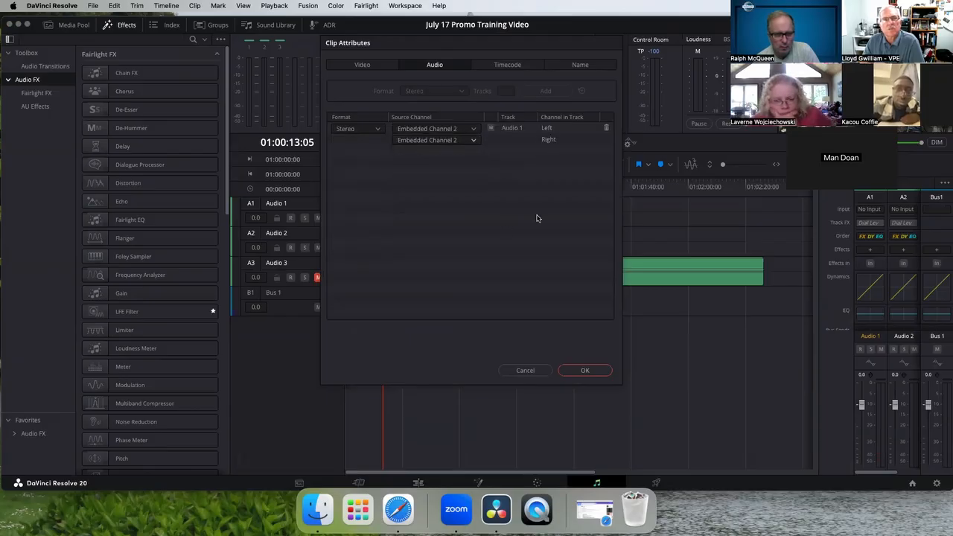
pyautogui.click(585, 370)
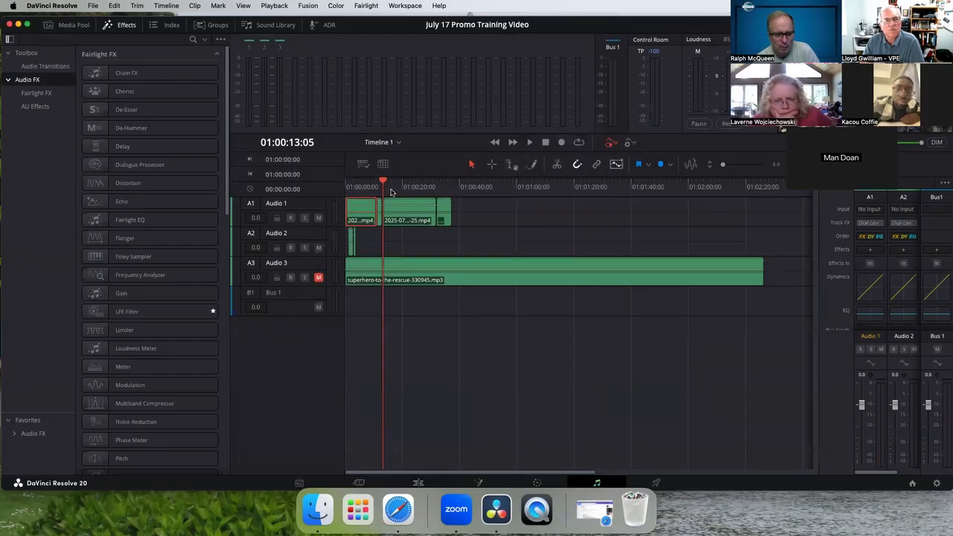
# Step: Play the narration on the Edit page from the start to 01:00:13:28, move the playhead to 01:00:06:27, and return to the Fairlight page
pyautogui.click(418, 483)
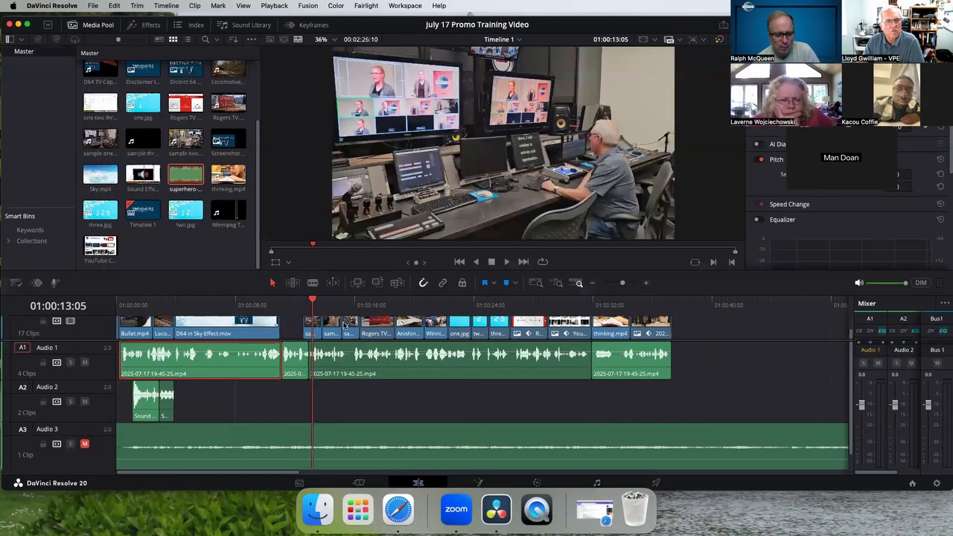
pyautogui.press('Home')
pyautogui.click(506, 266)
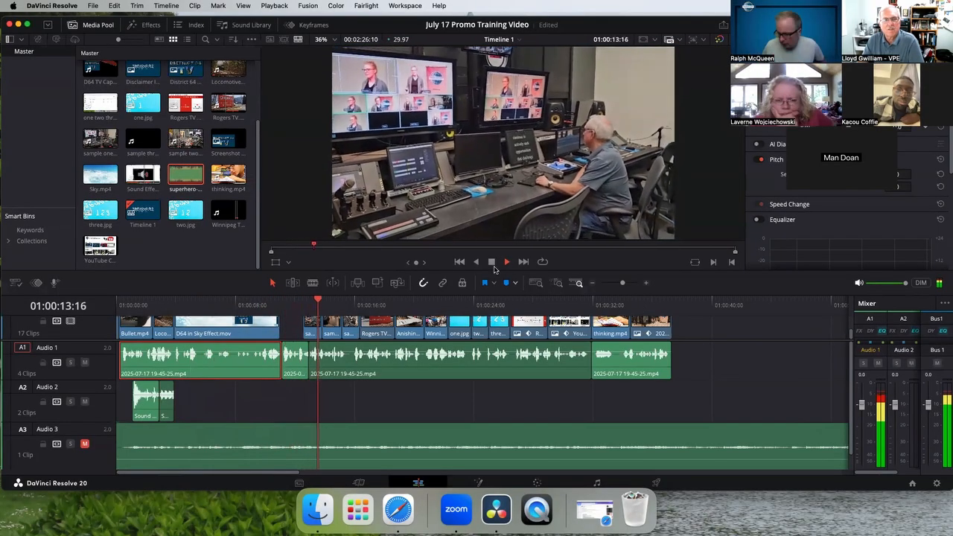
pyautogui.click(492, 263)
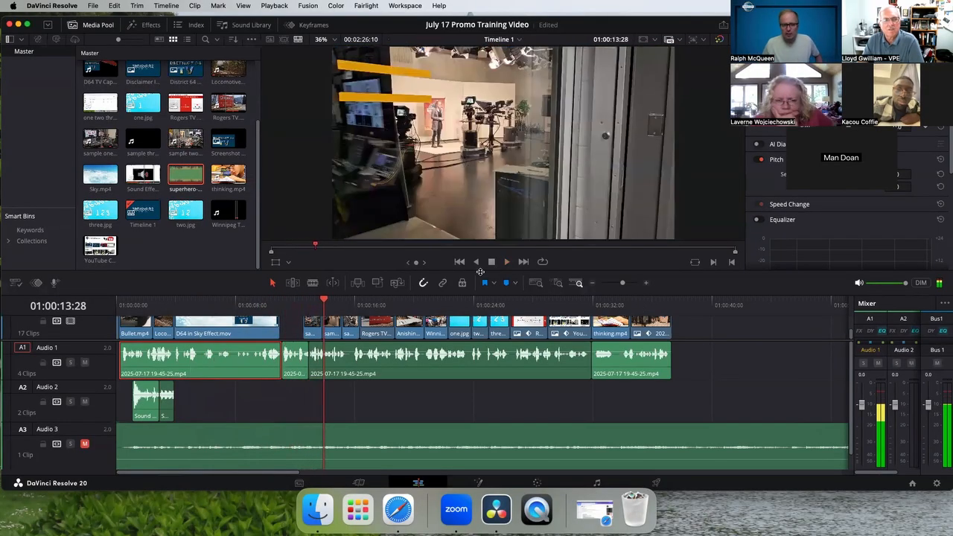
pyautogui.moveTo(320, 298); pyautogui.dragTo(220, 299)
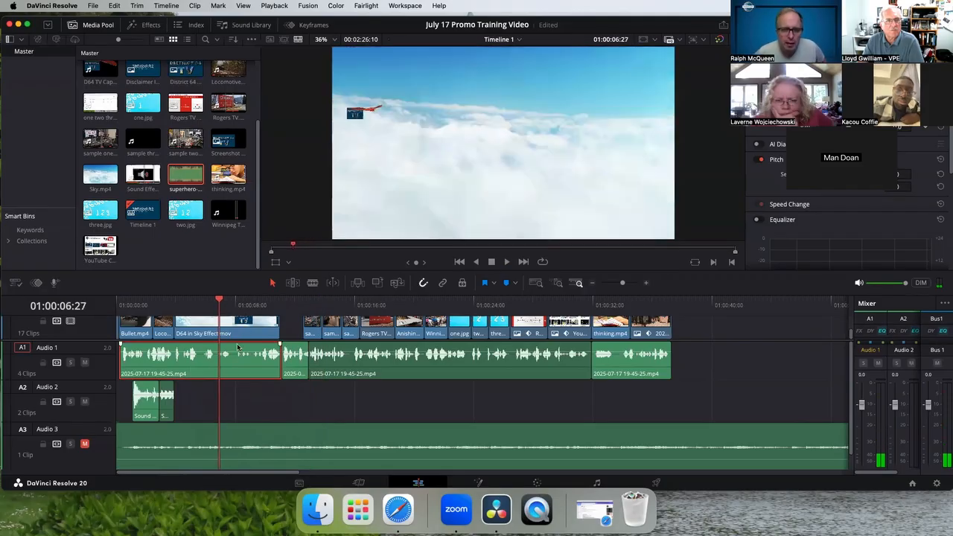
pyautogui.click(597, 483)
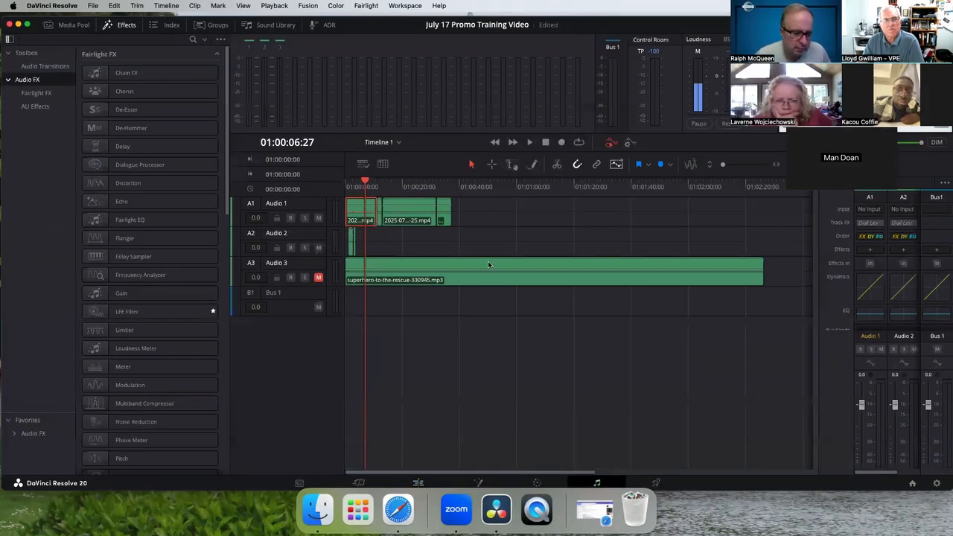
# Step: Set the first Audio 1 narration clip's left source channel to Embedded Channel 1 in its audio clip attributes and apply the change
pyautogui.doubleClick(364, 219)
pyautogui.click(435, 65)
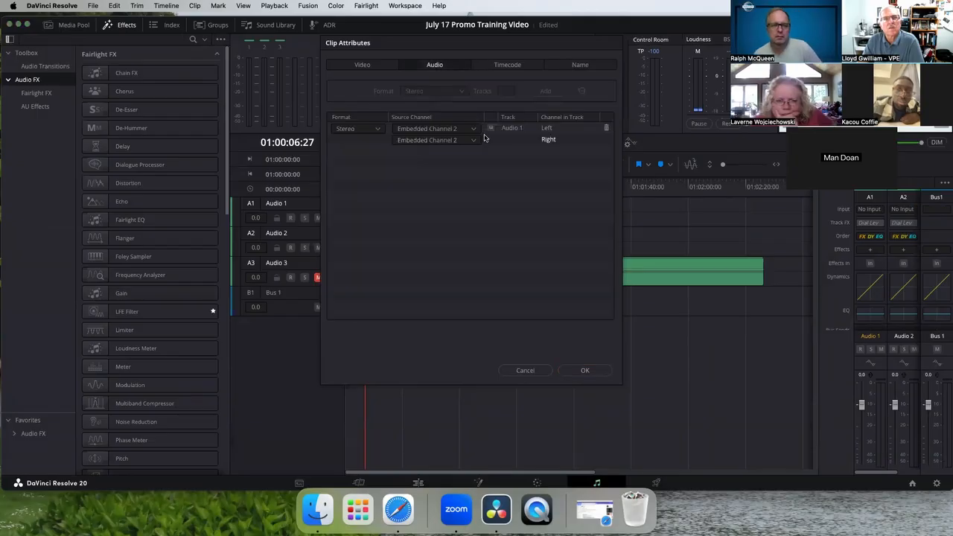
pyautogui.click(473, 129)
pyautogui.click(469, 151)
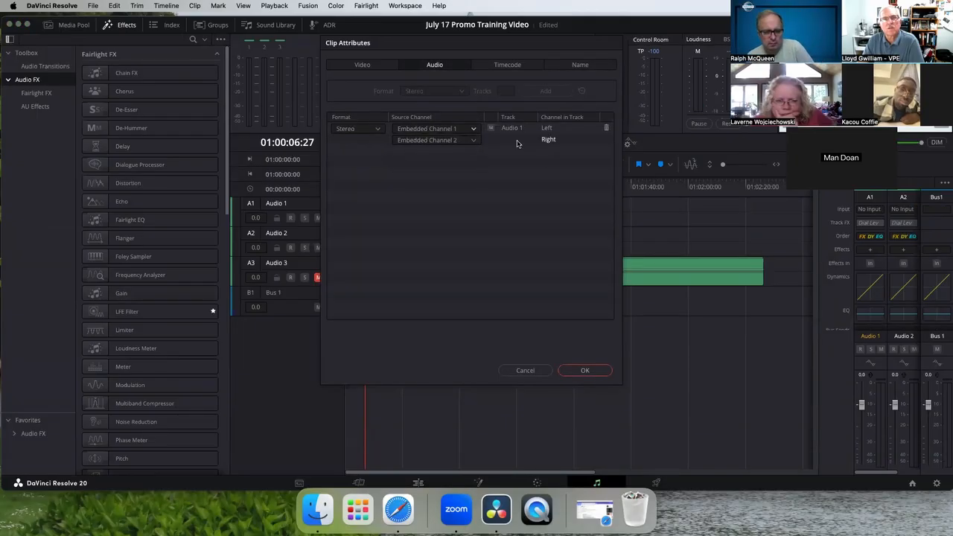
pyautogui.click(569, 374)
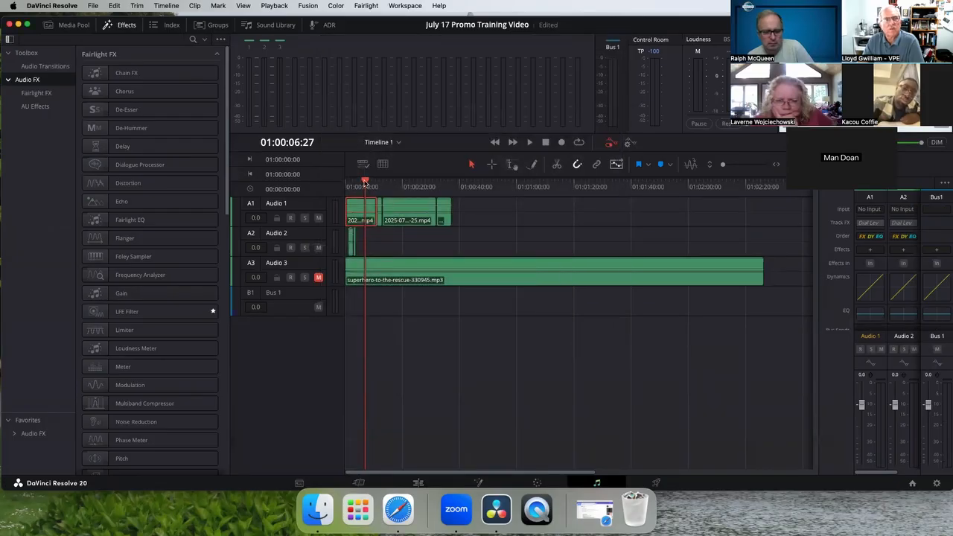
# Step: Play the opening narration on the Fairlight page to 01:00:11:04, and on the Edit page from 01:00:19:08 to 01:00:20:21
pyautogui.moveTo(365, 181); pyautogui.dragTo(351, 182)
pyautogui.click(531, 143)
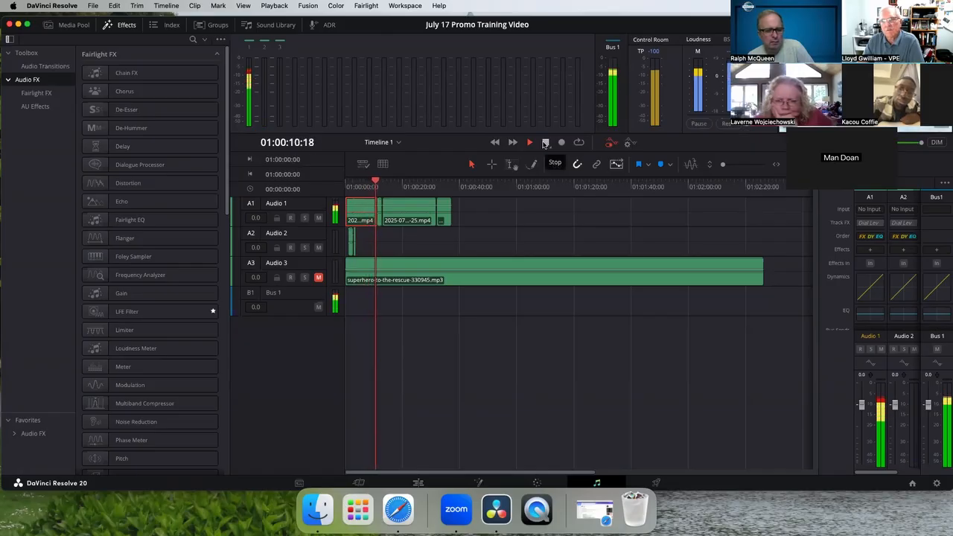
pyautogui.click(545, 142)
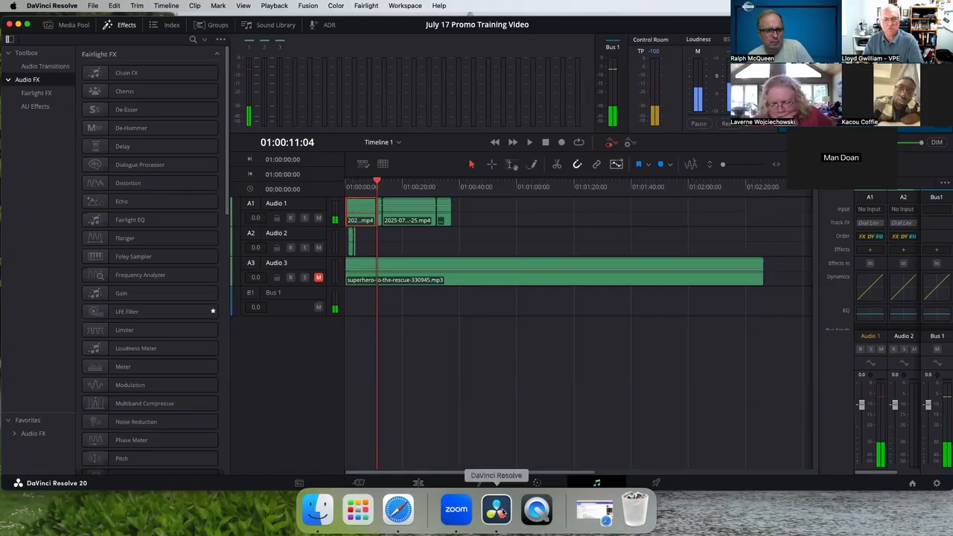
pyautogui.click(418, 482)
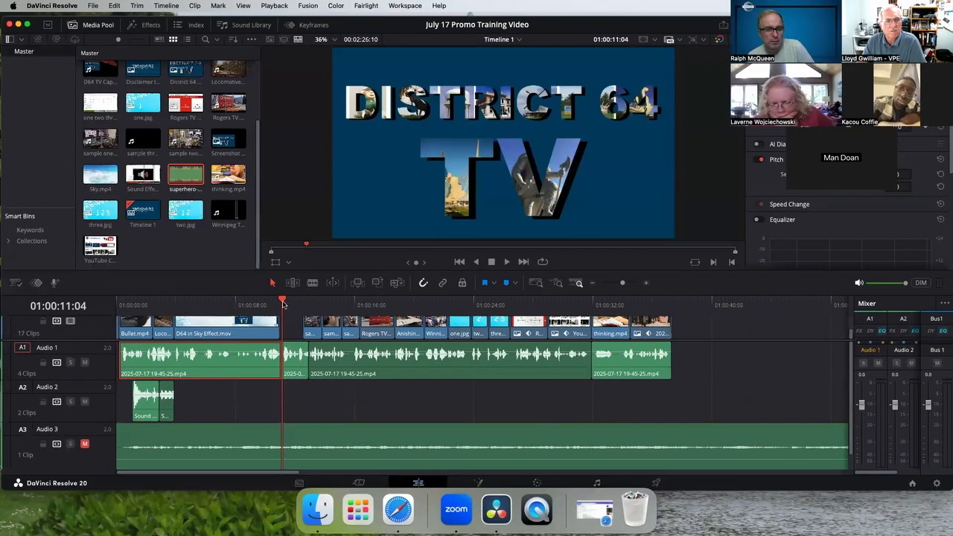
pyautogui.moveTo(282, 304); pyautogui.dragTo(404, 302)
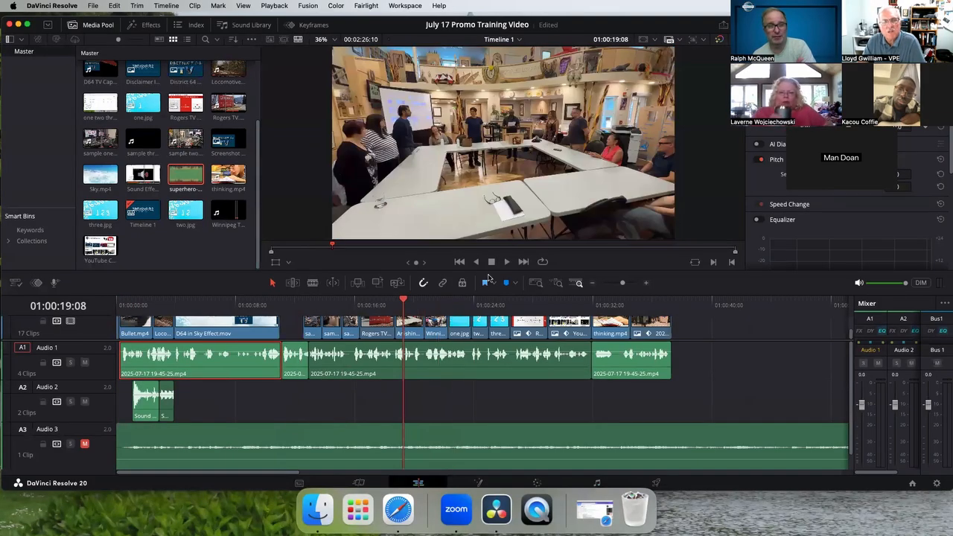
pyautogui.click(506, 262)
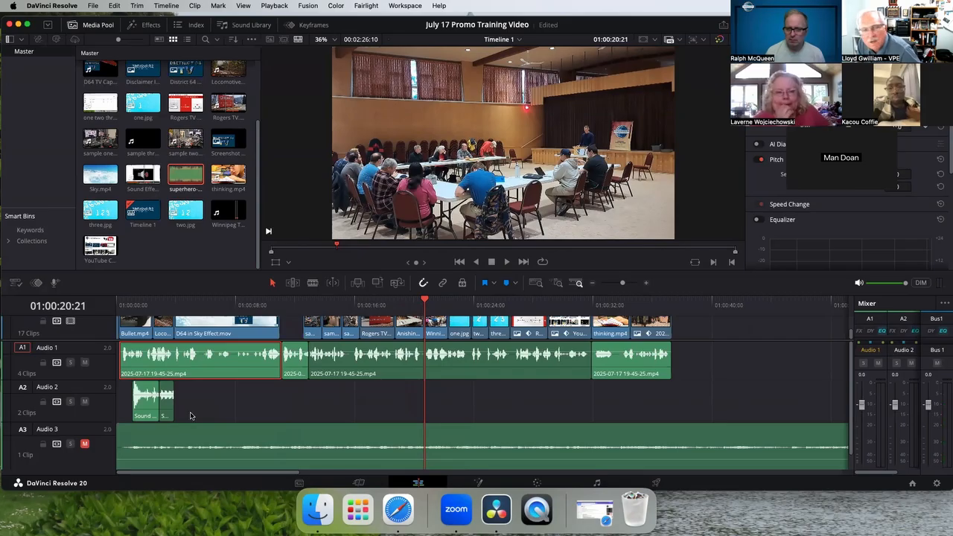
# Step: Unmute the Audio 3 music track, widen the mixer to show its channel, and play the mix through 01:00:19:06
pyautogui.click(85, 443)
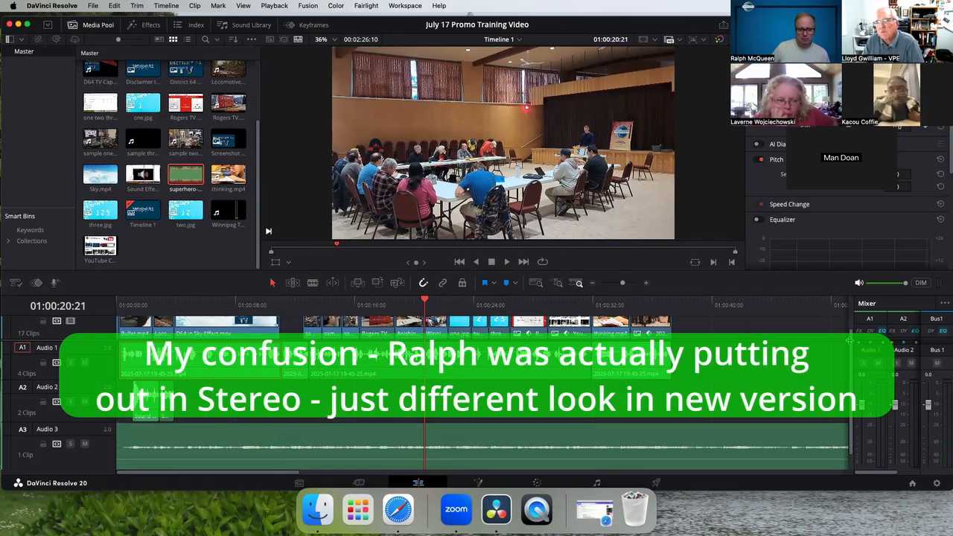
pyautogui.moveTo(853, 325); pyautogui.dragTo(770, 327)
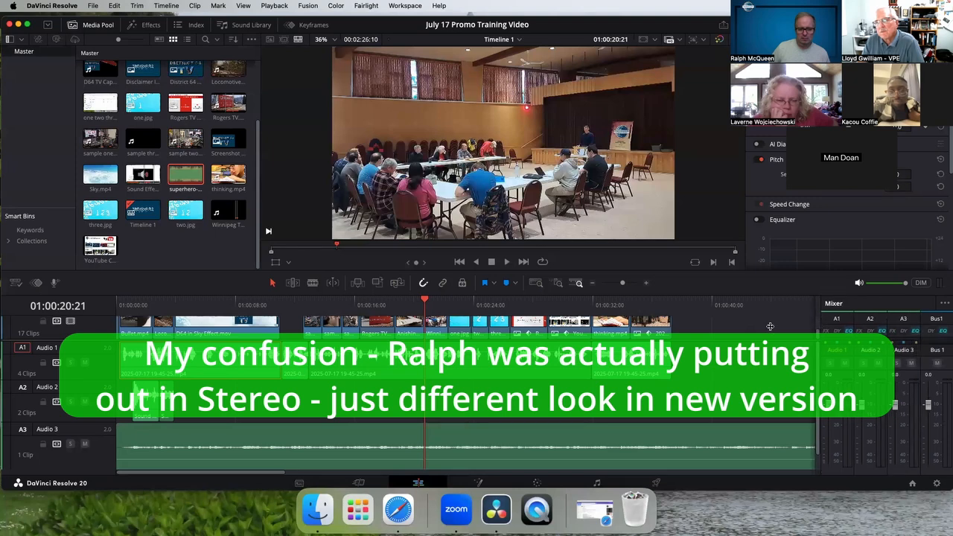
pyautogui.moveTo(427, 301); pyautogui.dragTo(293, 301)
pyautogui.click(507, 263)
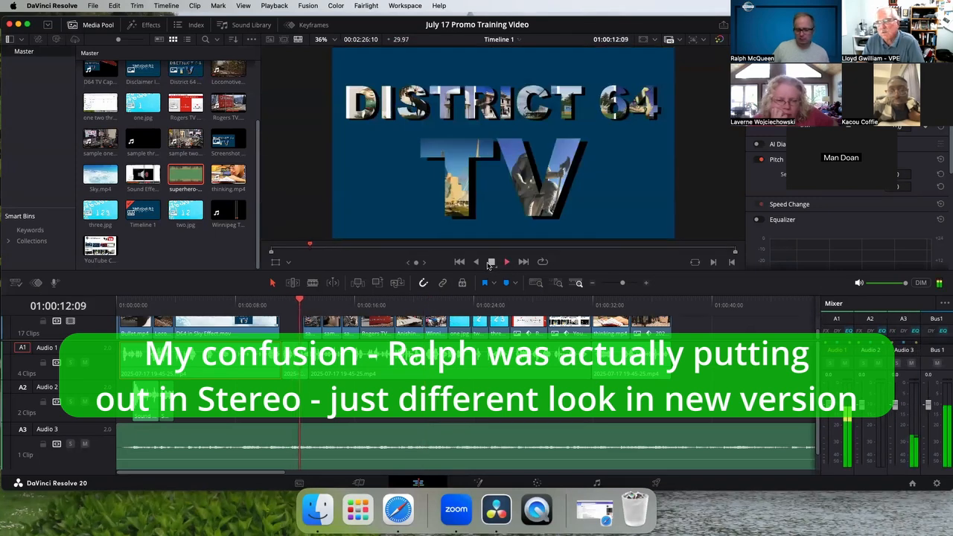
pyautogui.click(564, 449)
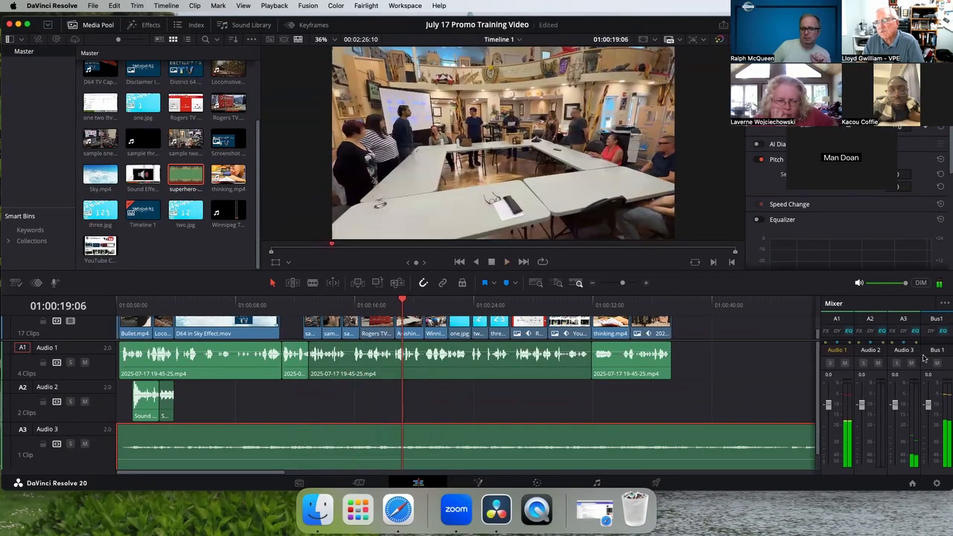
# Step: Play the narration and music mix from 01:00:05:28 to 01:00:40:26, past the end of the video clips
pyautogui.moveTo(402, 300); pyautogui.dragTo(120, 305)
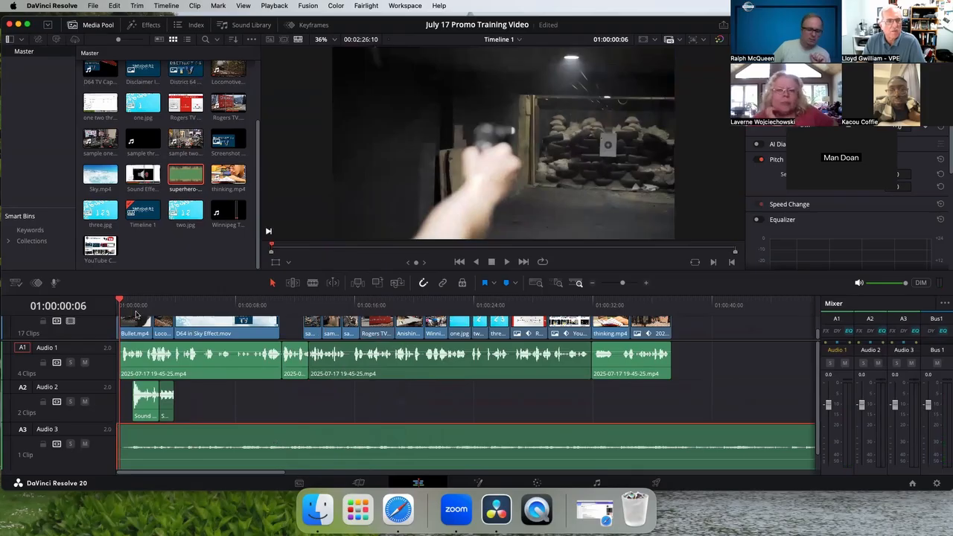
pyautogui.click(205, 305)
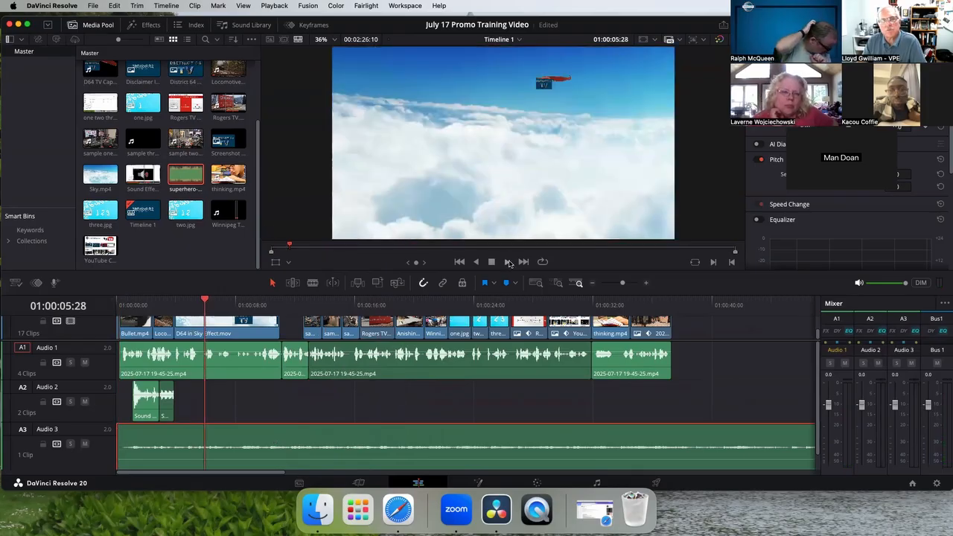
pyautogui.click(508, 262)
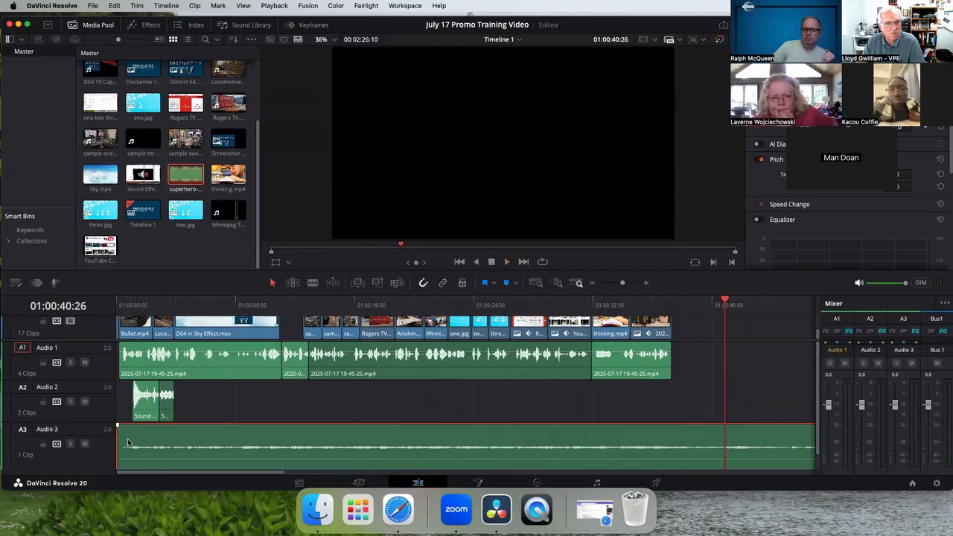
# Step: Try starting the Audio 3 music clip under the last narration clip, play that passage, and move the music back to the timeline's start
pyautogui.moveTo(129, 440); pyautogui.dragTo(647, 440)
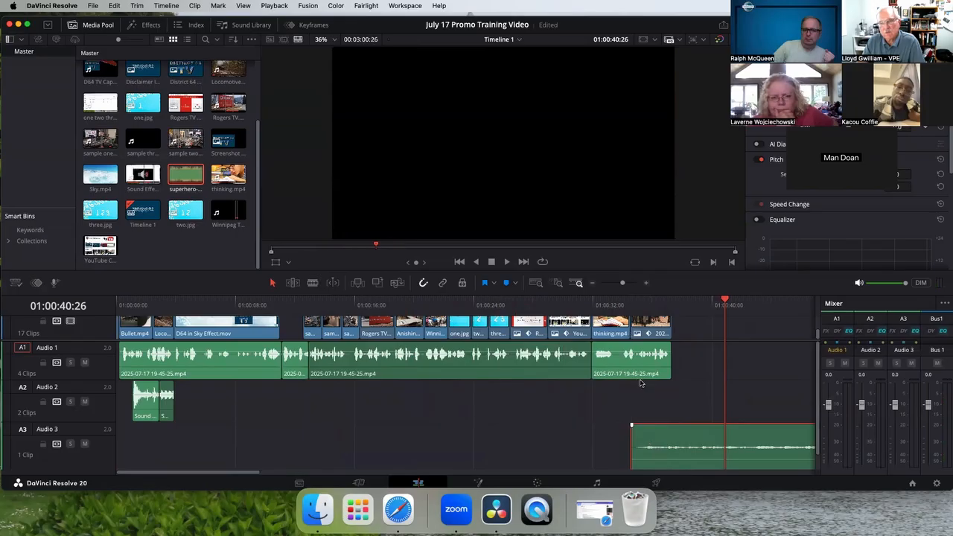
pyautogui.click(617, 305)
pyautogui.click(508, 263)
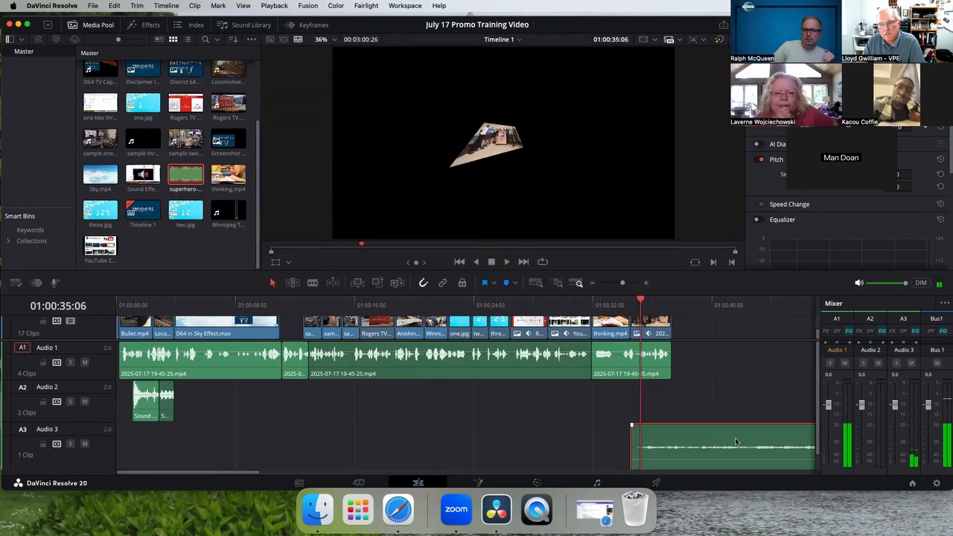
pyautogui.moveTo(648, 439); pyautogui.dragTo(130, 441)
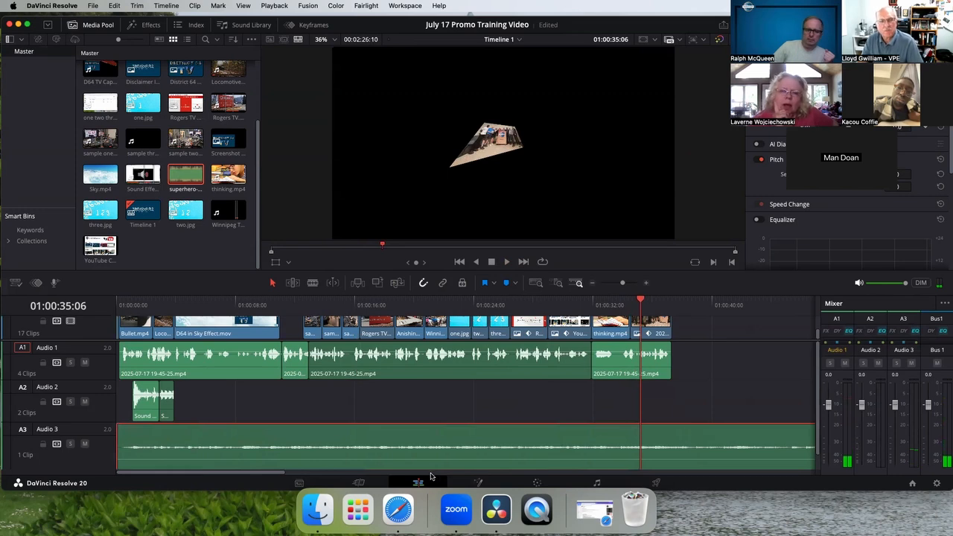
# Step: Trim the Audio 3 music clip's end to 01:00:38:12, slightly past the end of the last narration clip
pyautogui.click(593, 283)
pyautogui.click(593, 283)
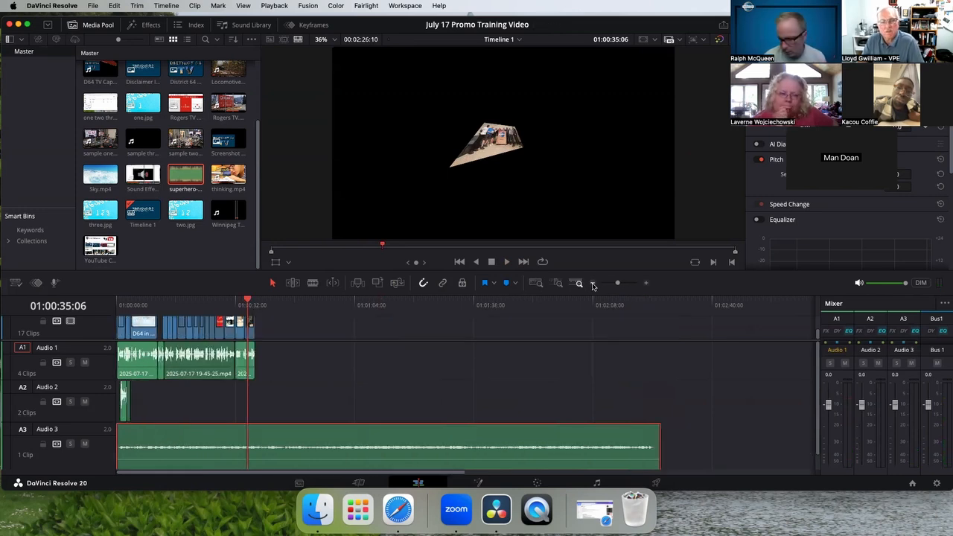
pyautogui.moveTo(660, 446); pyautogui.dragTo(247, 448)
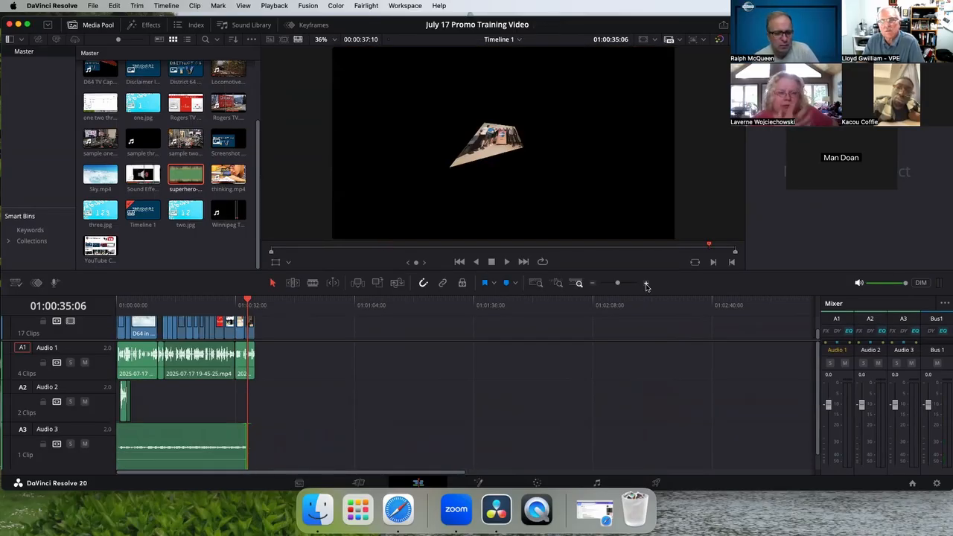
pyautogui.click(647, 283)
pyautogui.click(647, 283)
pyautogui.click(646, 283)
pyautogui.click(646, 283)
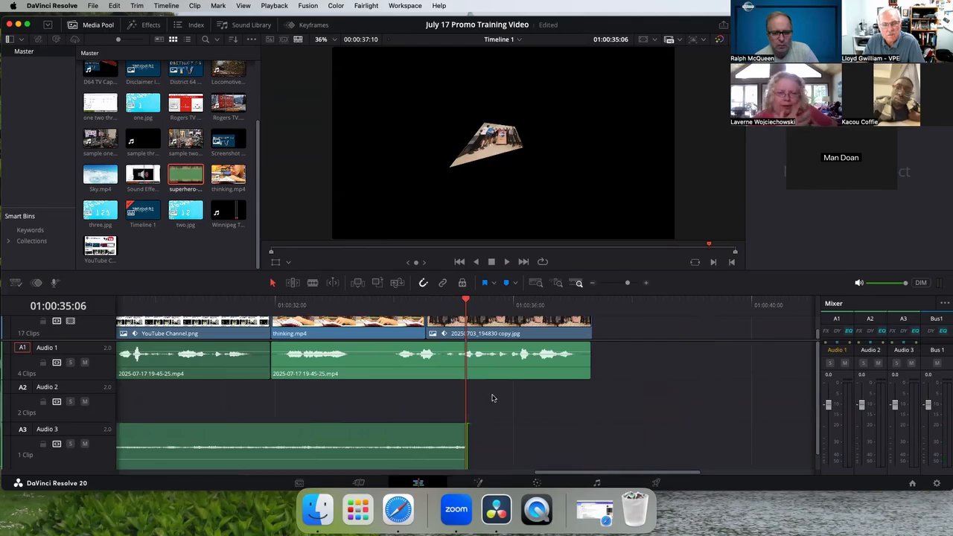
pyautogui.moveTo(469, 302); pyautogui.dragTo(442, 304)
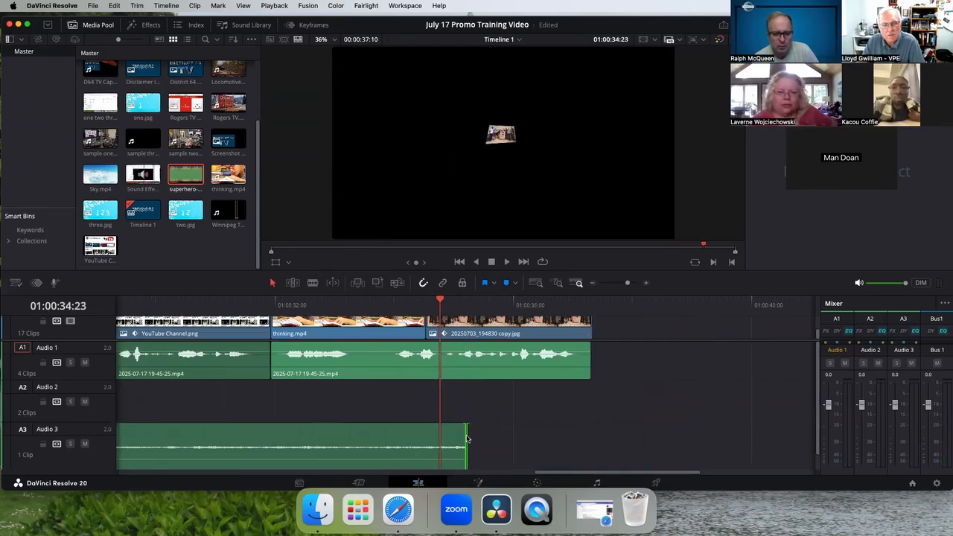
pyautogui.moveTo(465, 437); pyautogui.dragTo(656, 438)
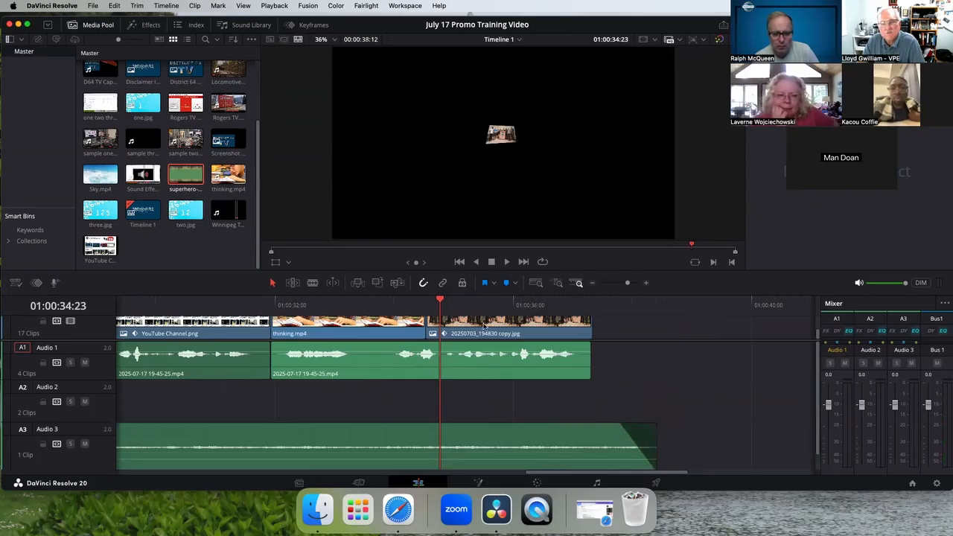
# Step: Play the ending from 01:00:34:23 to 01:00:37:29 and remove the fade-out from the end of the music clip
pyautogui.click(508, 262)
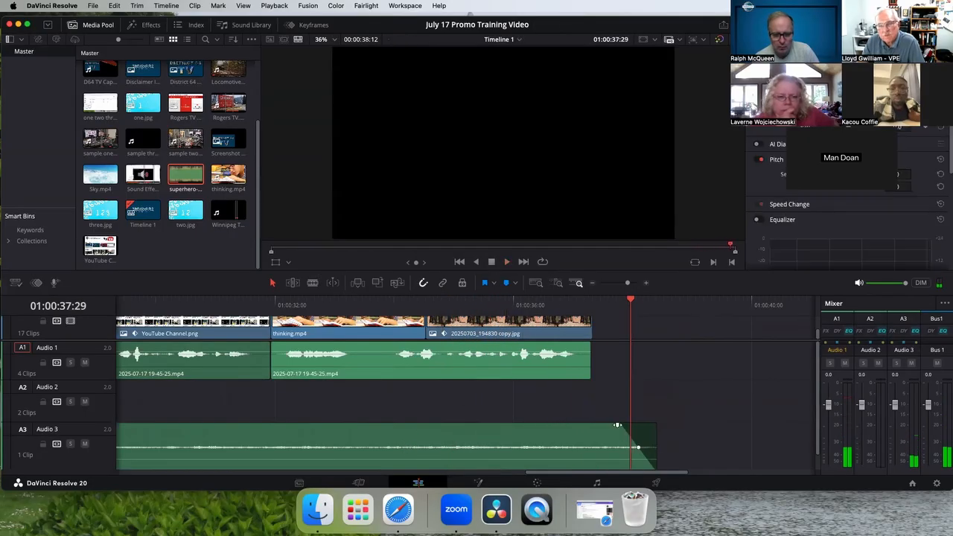
pyautogui.moveTo(618, 425); pyautogui.dragTo(650, 425)
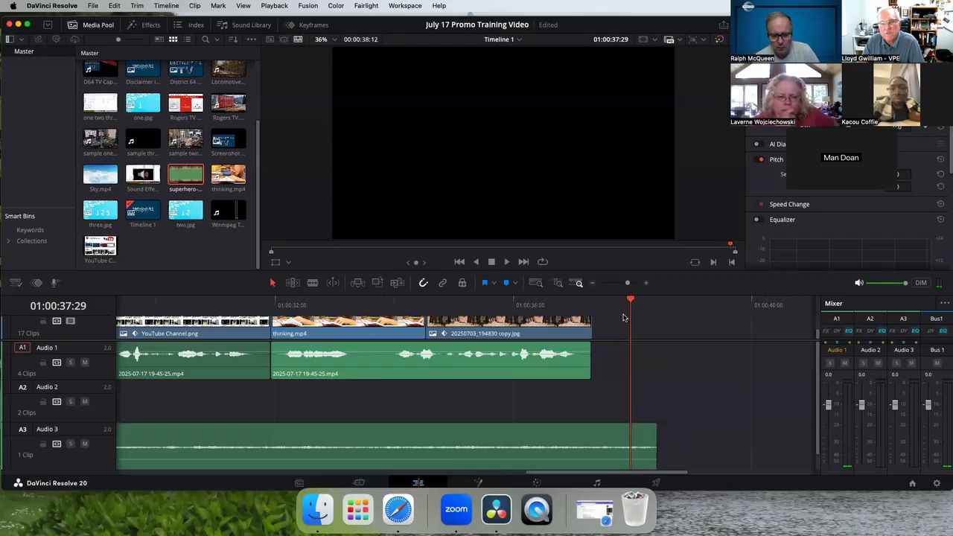
# Step: Raise the music volume with keyframes between 01:00:37:00 and 01:00:37:25, and move the second keyframe later for a more gradual rise
pyautogui.moveTo(627, 300); pyautogui.dragTo(577, 306)
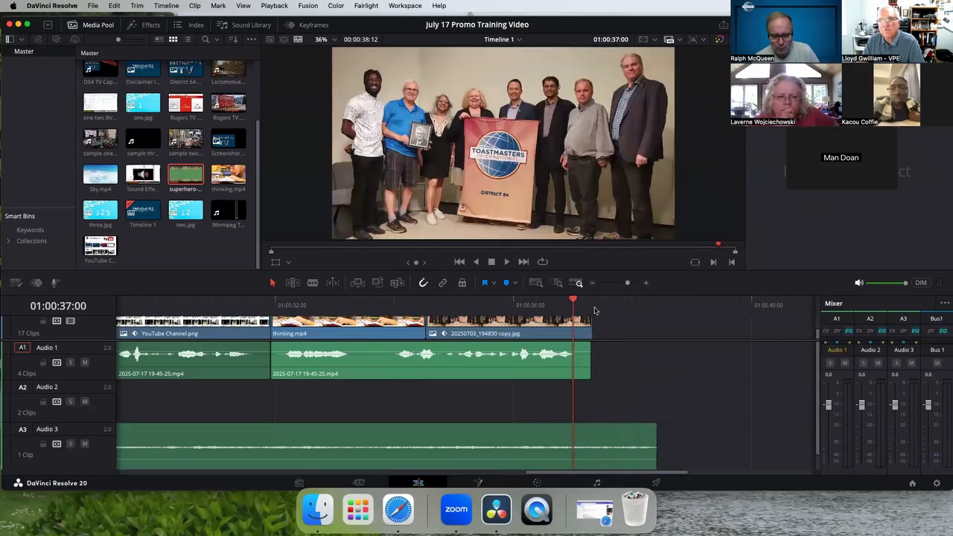
pyautogui.click(596, 442)
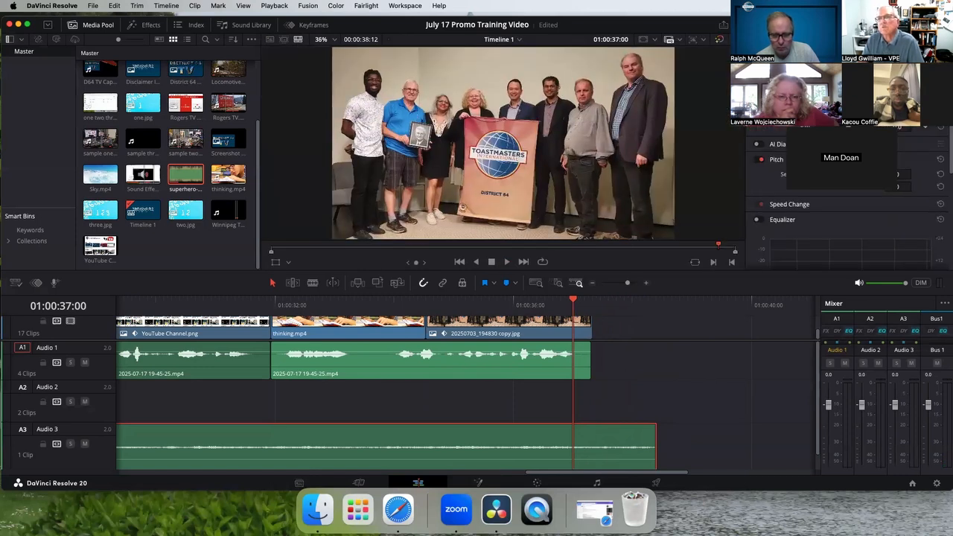
pyautogui.press('Right')
pyautogui.press('Right')
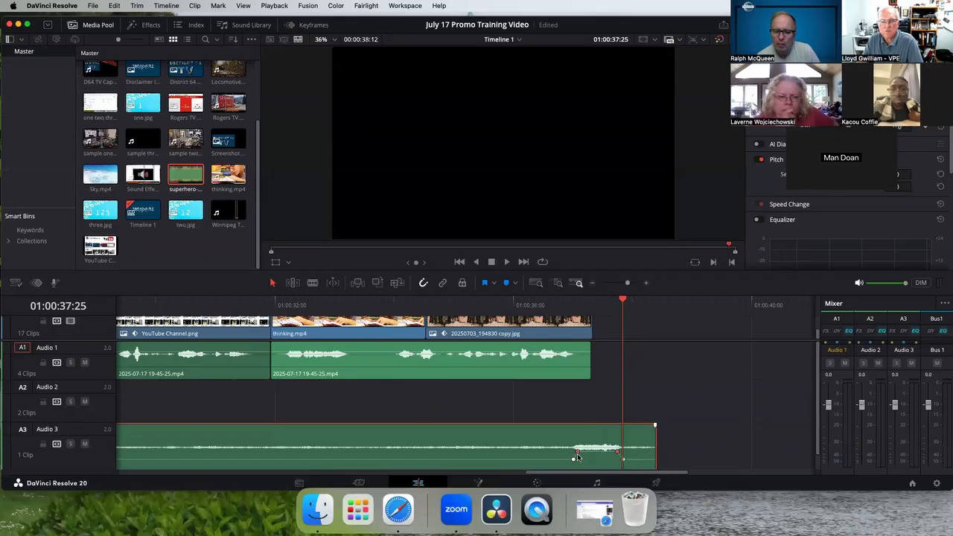
pyautogui.moveTo(577, 451); pyautogui.dragTo(588, 455)
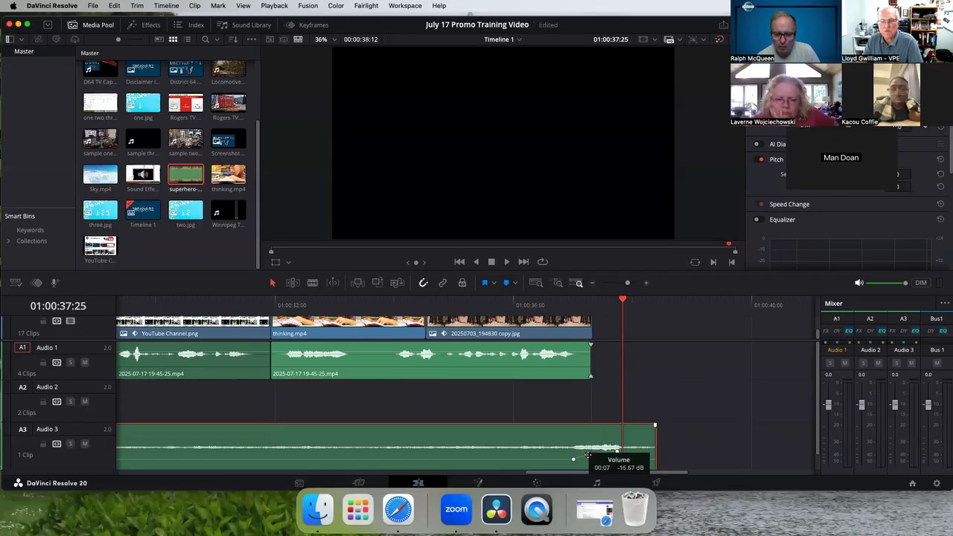
# Step: Shift the first two music volume keyframes earlier so the rise begins before 01:00:37:00, playing the ending to check it
pyautogui.click(547, 305)
pyautogui.press('space')
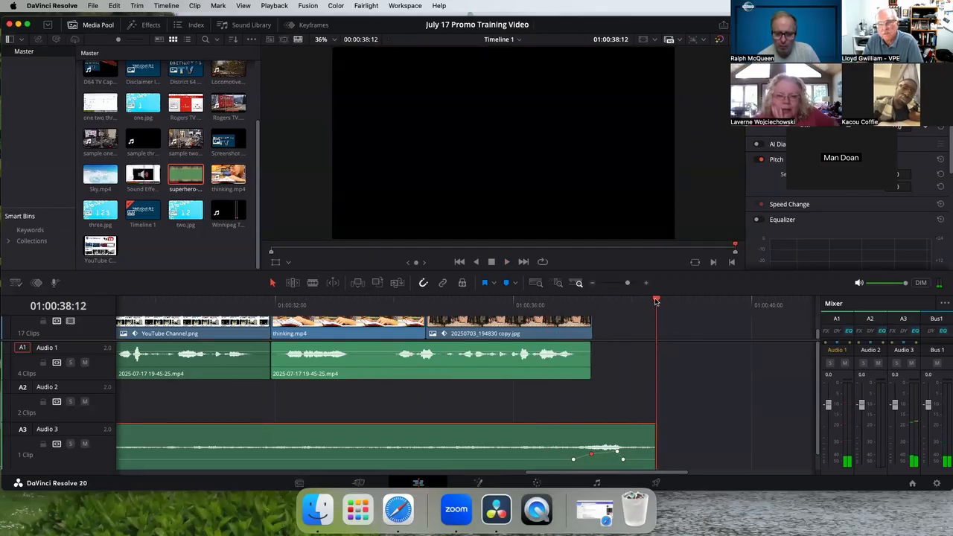
pyautogui.click(531, 304)
pyautogui.click(507, 262)
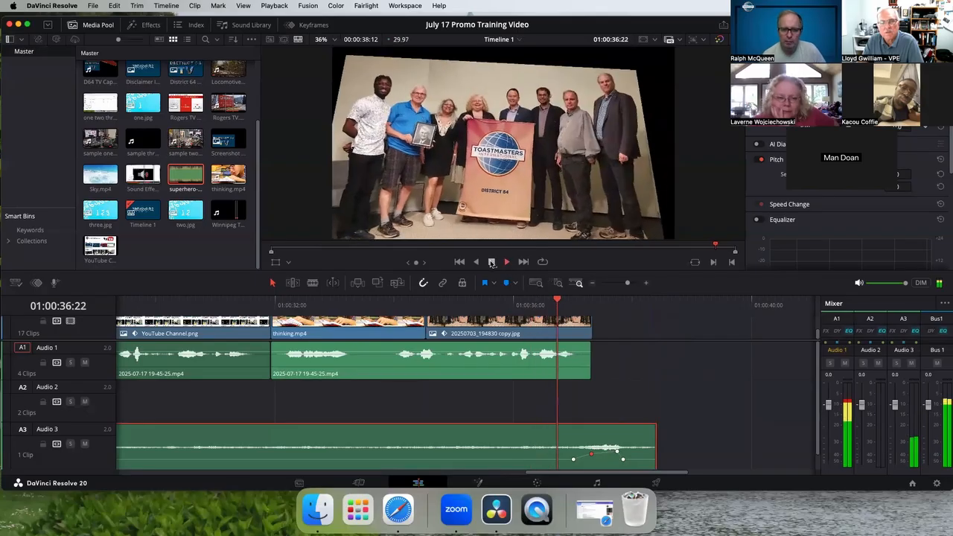
pyautogui.moveTo(572, 460)
pyautogui.mouseDown()
pyautogui.moveTo(552, 458)
pyautogui.moveTo(584, 450)
pyautogui.moveTo(554, 458)
pyautogui.mouseUp()
pyautogui.click(483, 313)
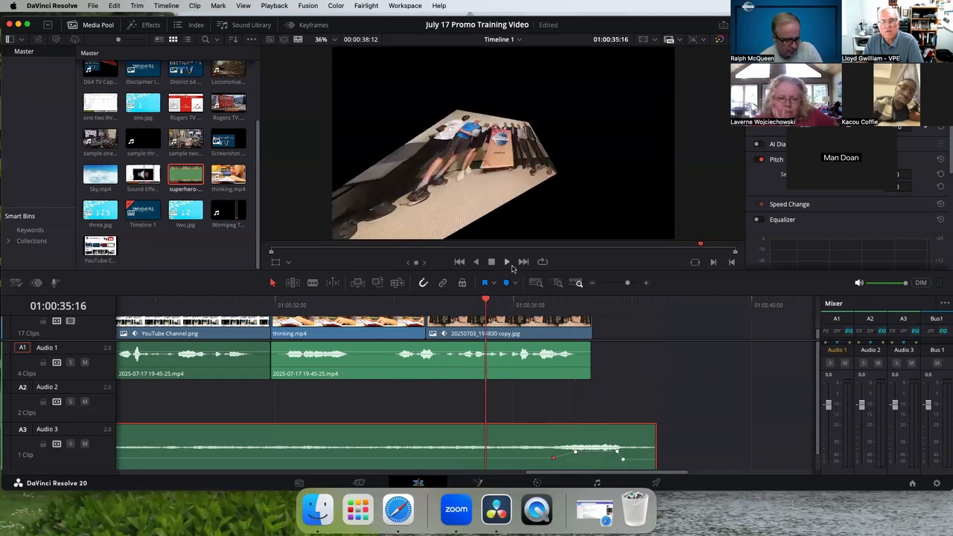
pyautogui.press('space')
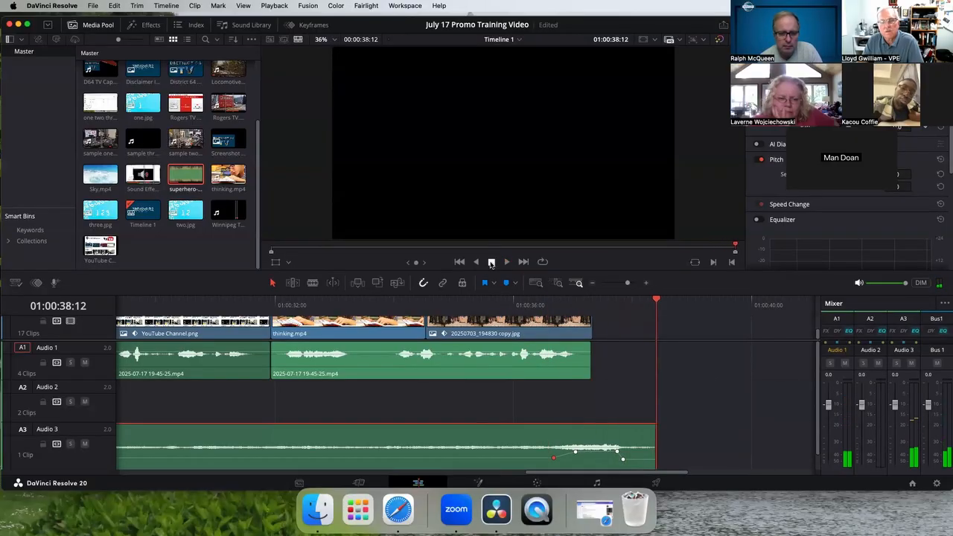
# Step: Trim the Audio 3 music clip's end to 01:00:37:28 and move the playhead to 01:00:35:07
pyautogui.moveTo(654, 444); pyautogui.dragTo(630, 446)
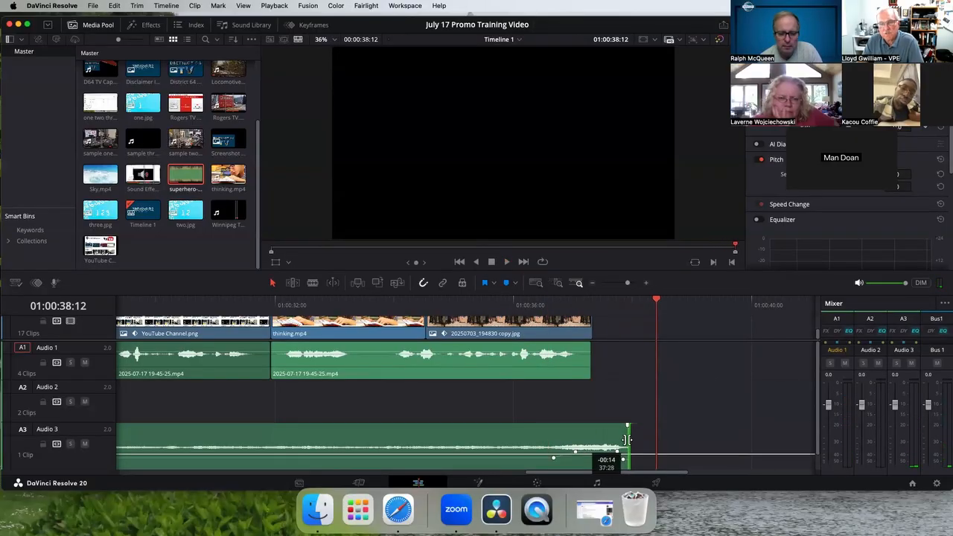
pyautogui.click(532, 302)
pyautogui.click(470, 302)
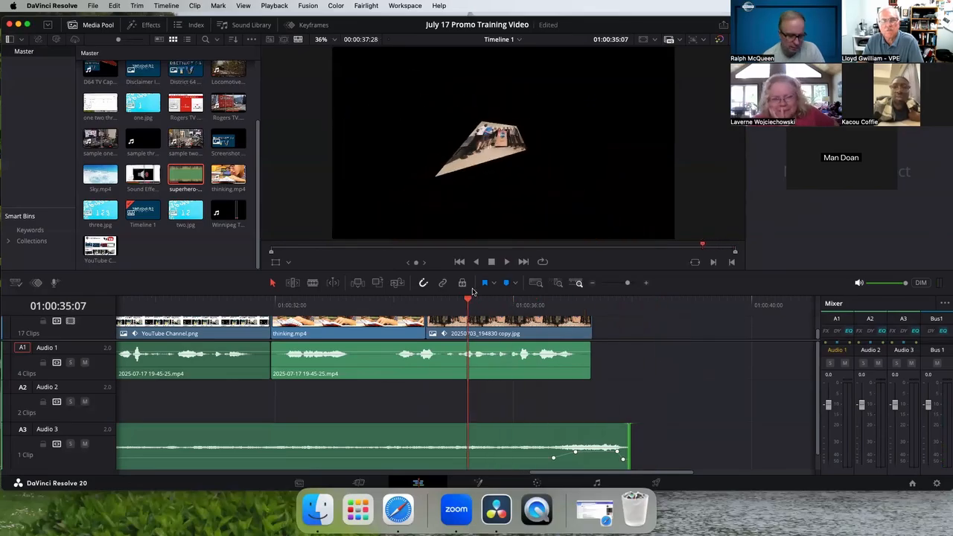
# Step: Play the ending from 01:00:35:07 and again from 01:00:35:10 to check the music's rise under the narration
pyautogui.press('space')
pyautogui.click(492, 263)
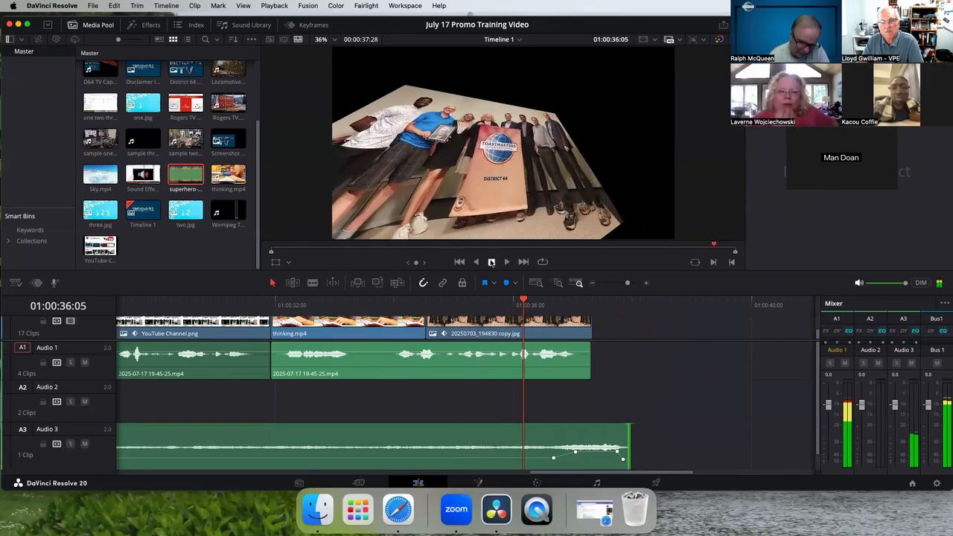
pyautogui.click(474, 301)
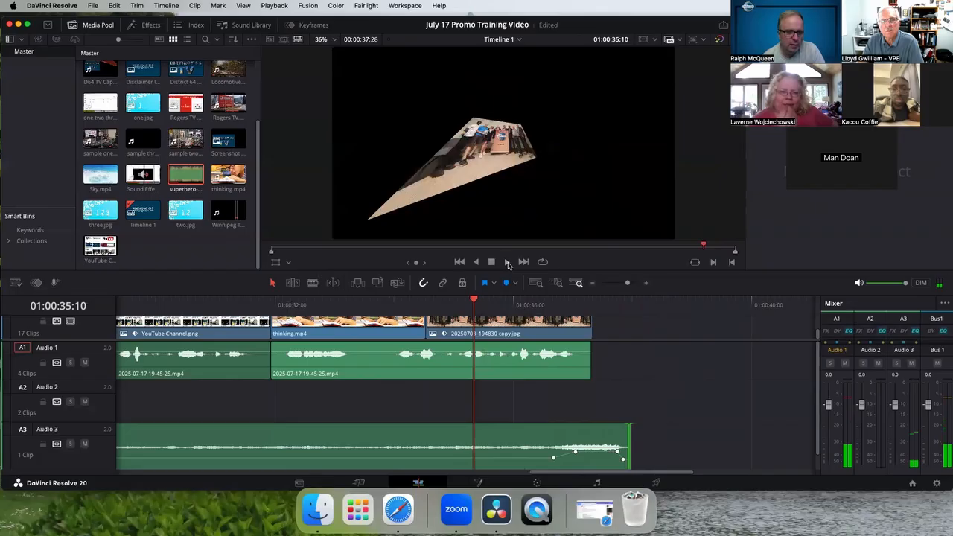
pyautogui.click(508, 263)
pyautogui.press('space')
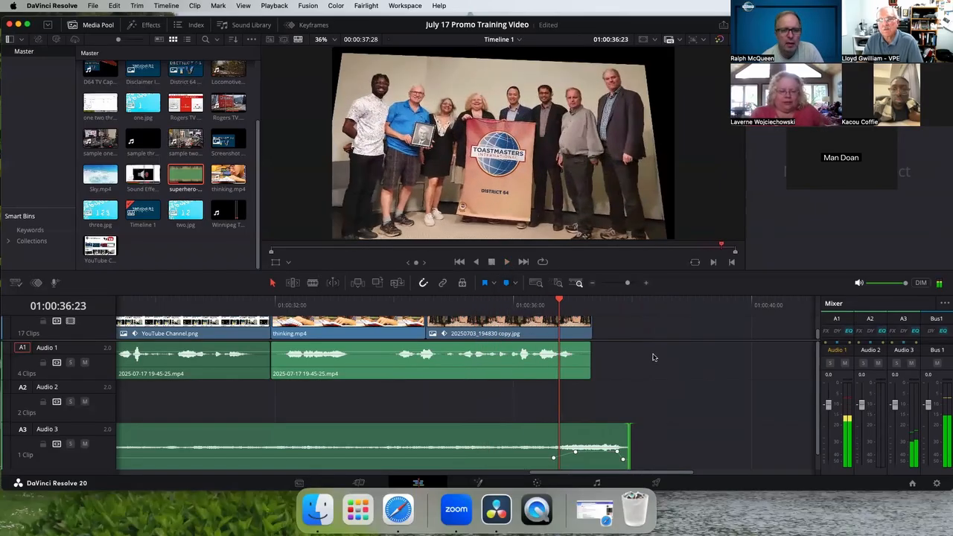
# Step: Check the narration's end point at 01:00:37:10 and replay the ending from near the start of the final photo
pyautogui.moveTo(564, 304); pyautogui.dragTo(593, 306)
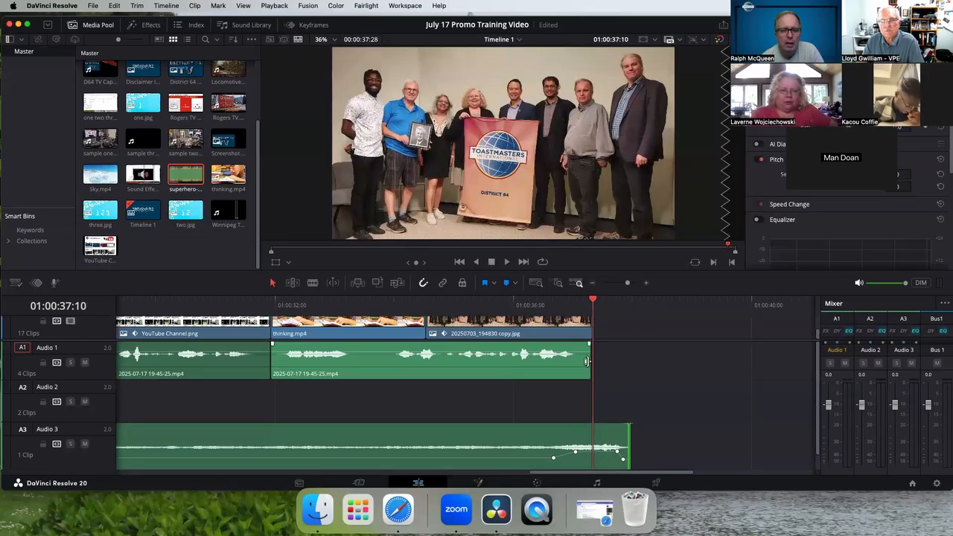
pyautogui.click(587, 362)
pyautogui.click(454, 304)
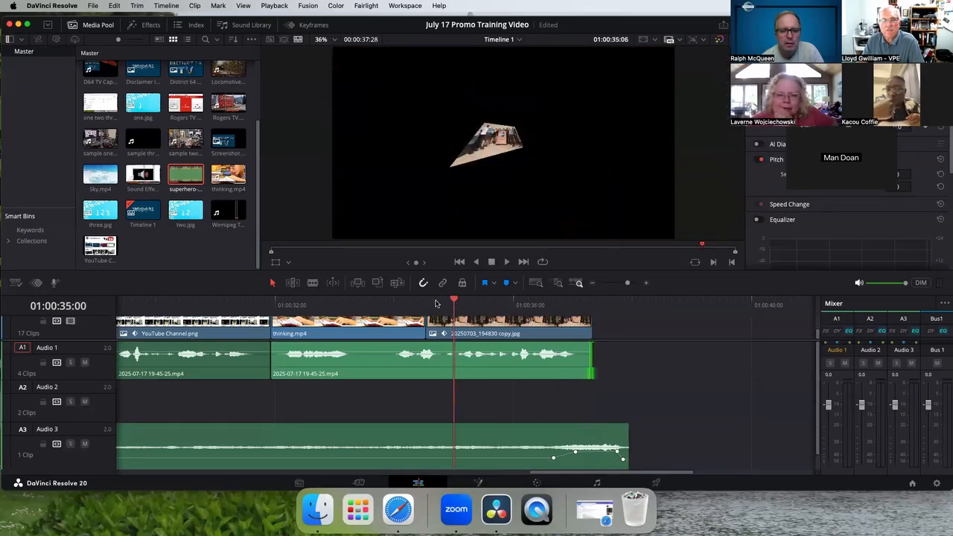
pyautogui.moveTo(436, 303); pyautogui.dragTo(427, 303)
pyautogui.click(508, 262)
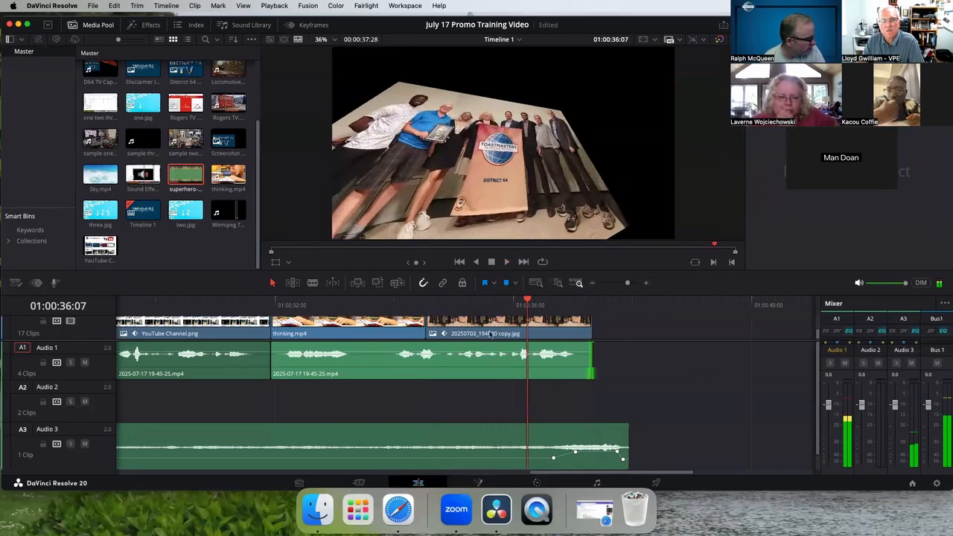
pyautogui.click(475, 305)
pyautogui.click(507, 262)
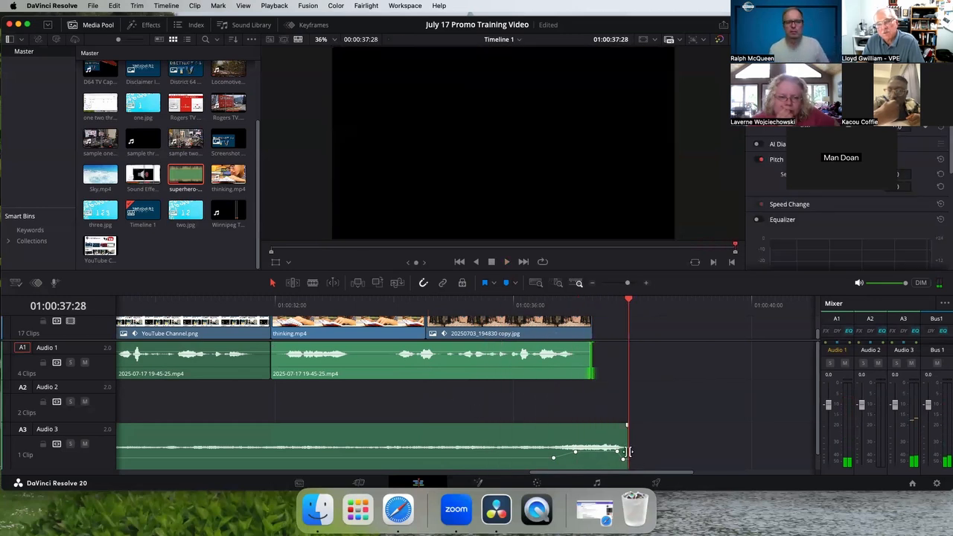
# Step: Extend the Audio 3 music clip to 01:00:38:10, move its last volume keyframe later, and play the ending
pyautogui.moveTo(628, 450)
pyautogui.mouseDown()
pyautogui.moveTo(653, 451)
pyautogui.moveTo(640, 458)
pyautogui.mouseUp()
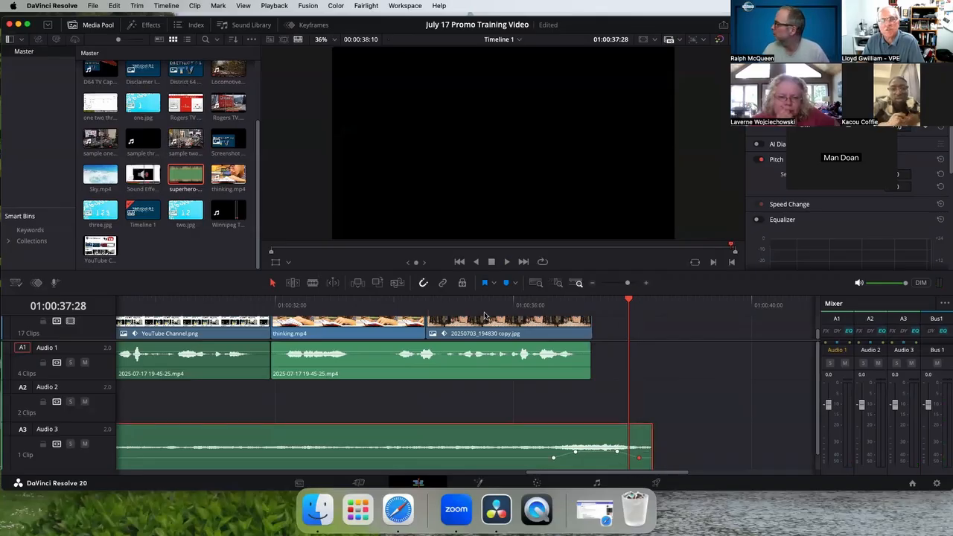
pyautogui.click(482, 315)
pyautogui.click(508, 262)
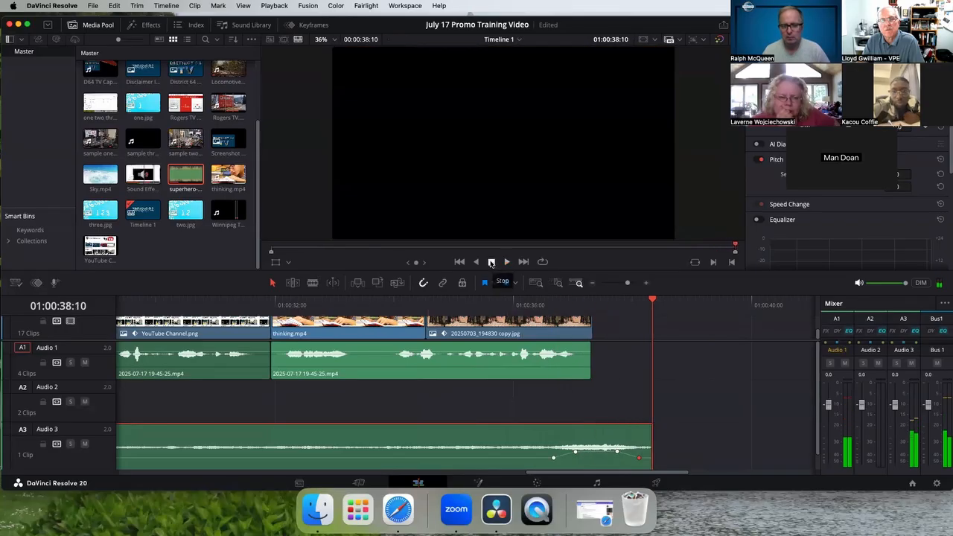
# Step: Extend the final photo clip to 01:00:38:10 and fade it out starting at 01:00:37:10
pyautogui.moveTo(592, 326); pyautogui.dragTo(597, 303)
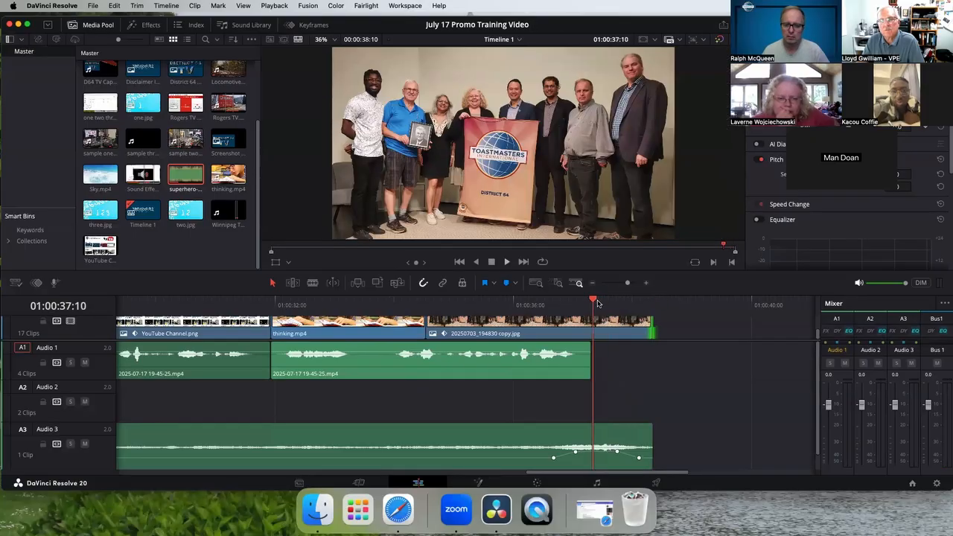
pyautogui.click(607, 318)
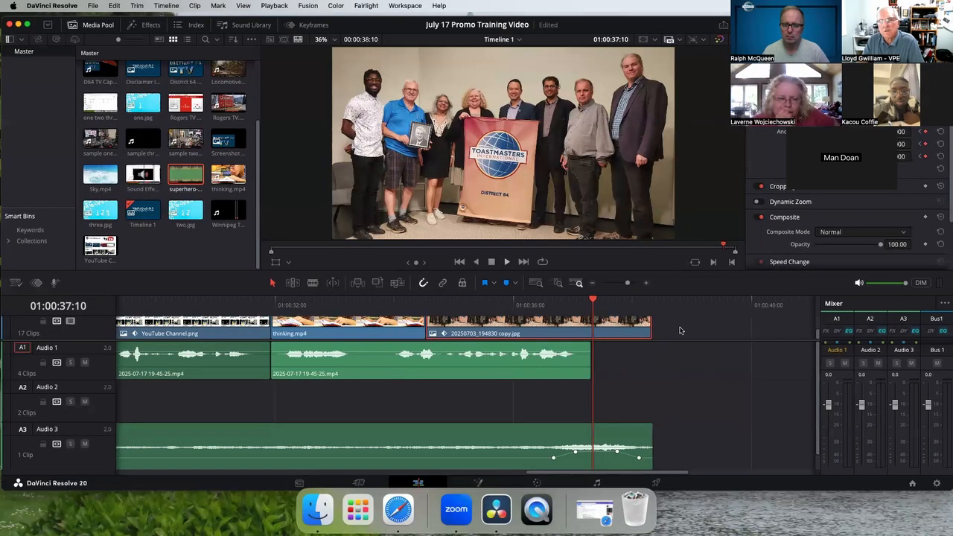
pyautogui.click(615, 298)
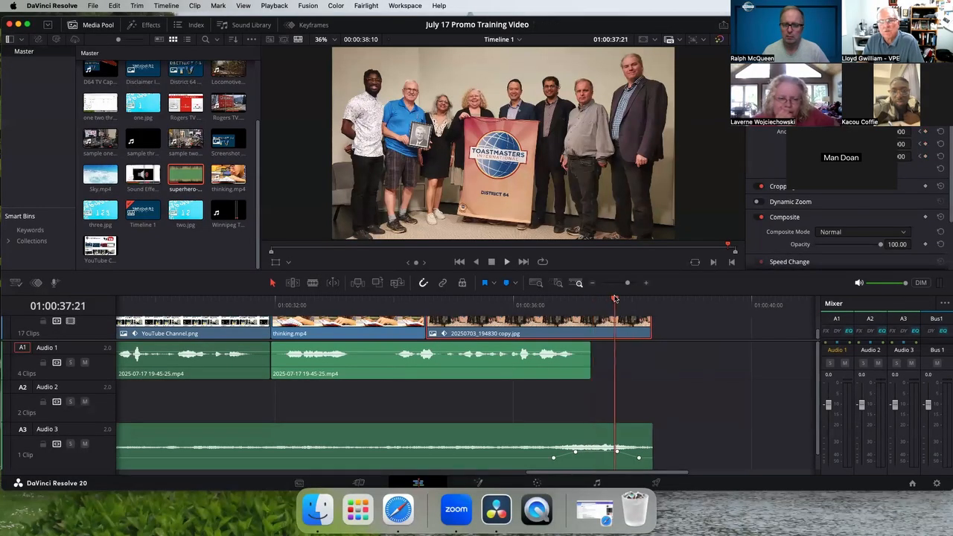
pyautogui.moveTo(604, 297); pyautogui.dragTo(593, 246)
pyautogui.scroll(3, 581, 286)
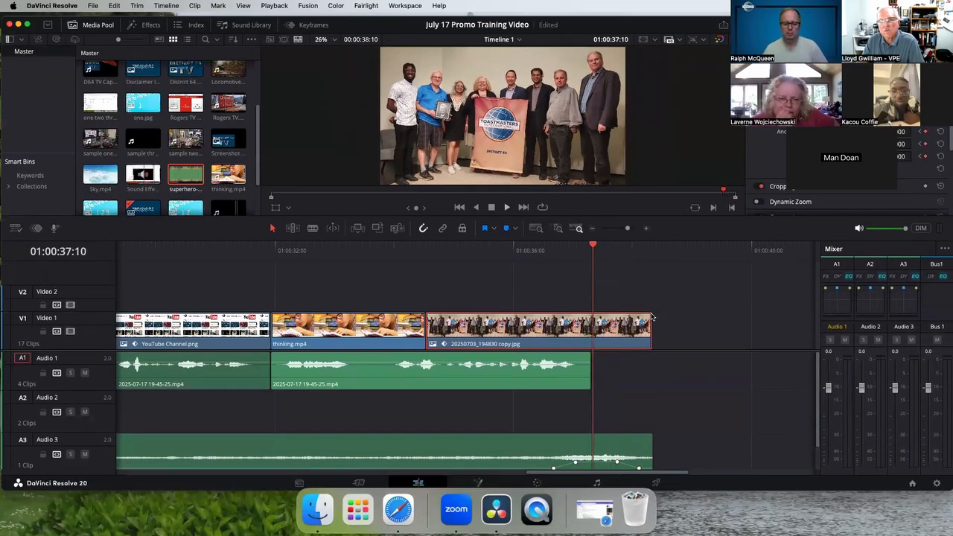
pyautogui.moveTo(650, 315); pyautogui.dragTo(594, 313)
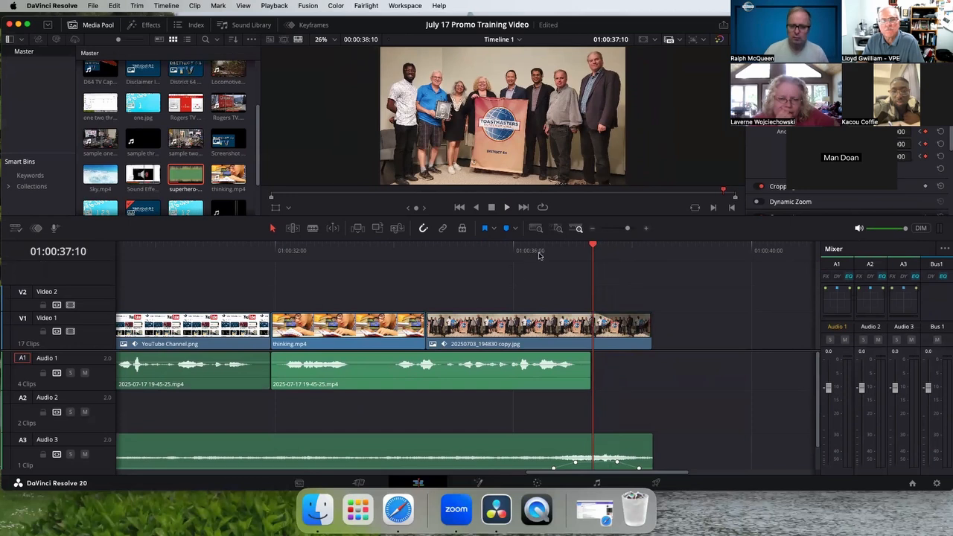
# Step: Play the ending several times to check the photo's fade-out against the music
pyautogui.click(541, 257)
pyautogui.click(509, 208)
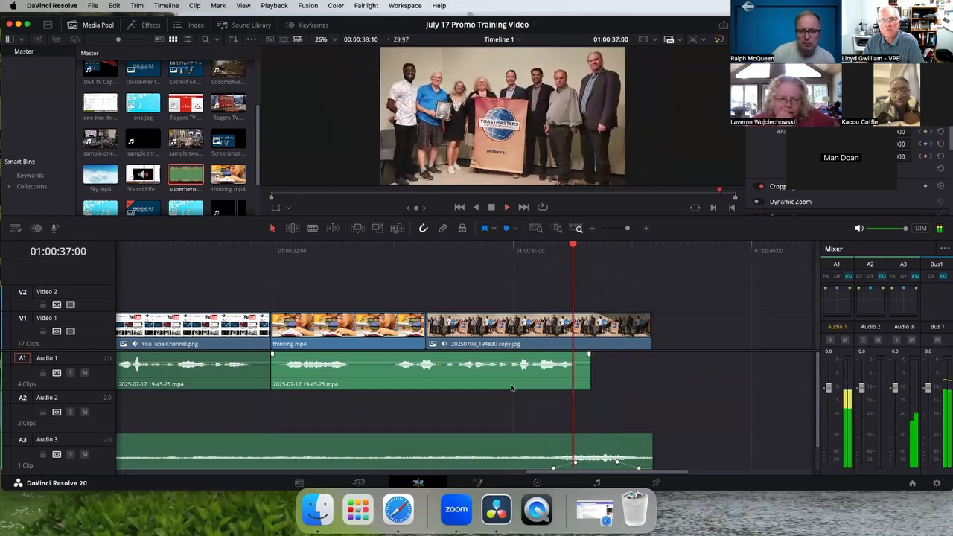
pyautogui.click(443, 256)
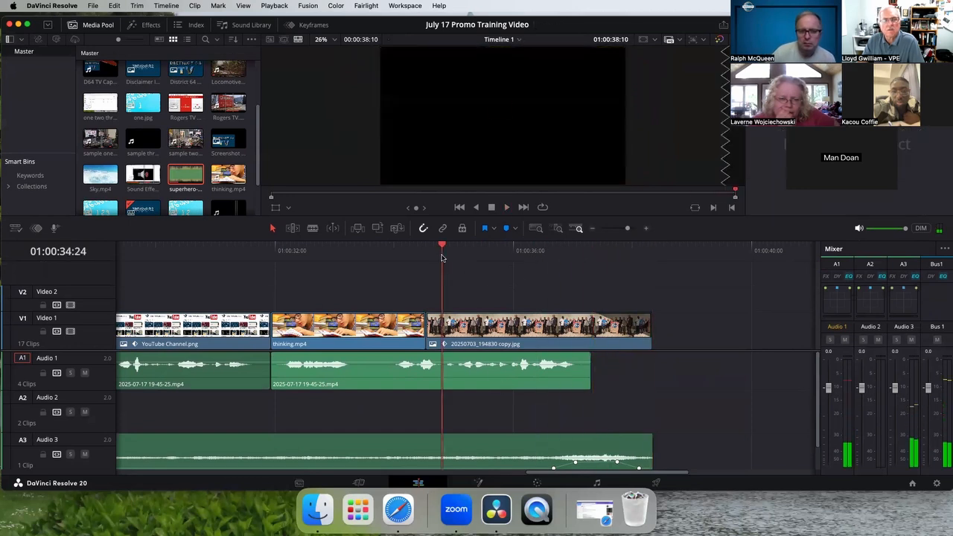
pyautogui.click(509, 208)
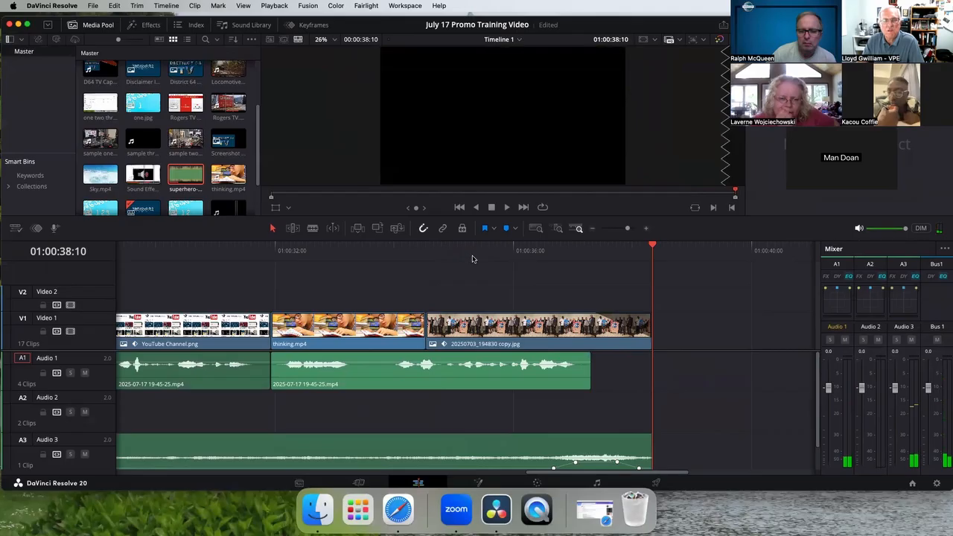
pyautogui.click(472, 258)
pyautogui.click(507, 207)
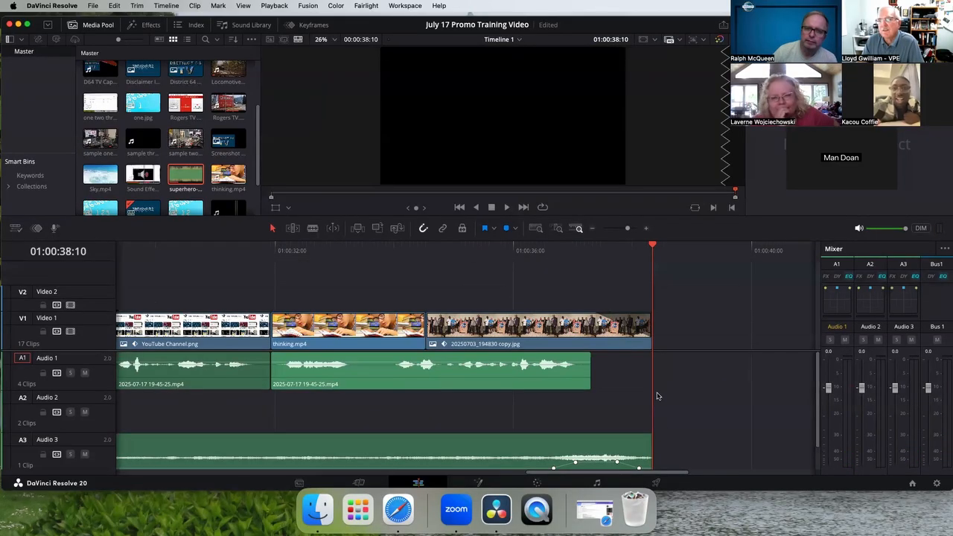
# Step: Try extending the music clip to 01:00:38:19, nudge its last two volume keyframes, and trim the clip back to 01:00:38:10
pyautogui.moveTo(653, 248); pyautogui.dragTo(706, 255)
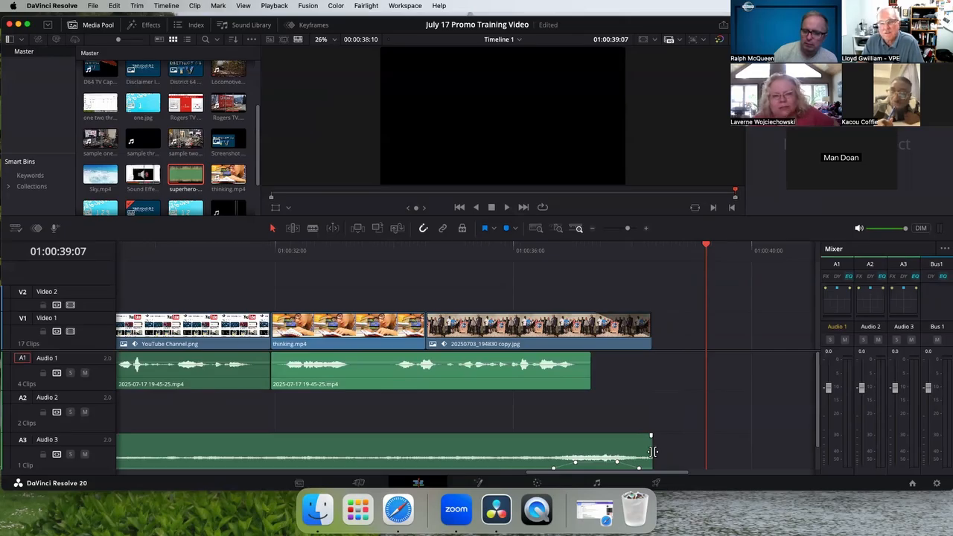
pyautogui.moveTo(653, 452); pyautogui.dragTo(670, 452)
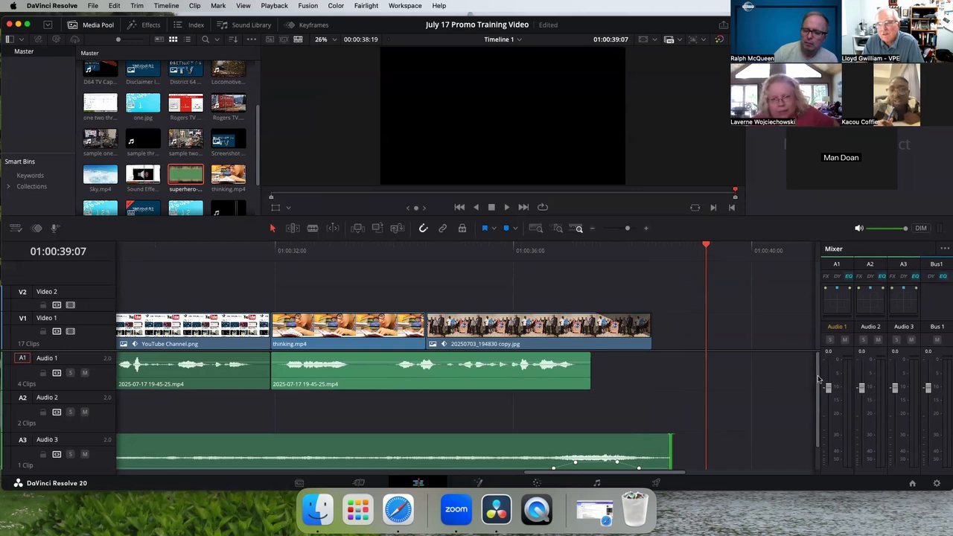
pyautogui.scroll(-1, 730, 429)
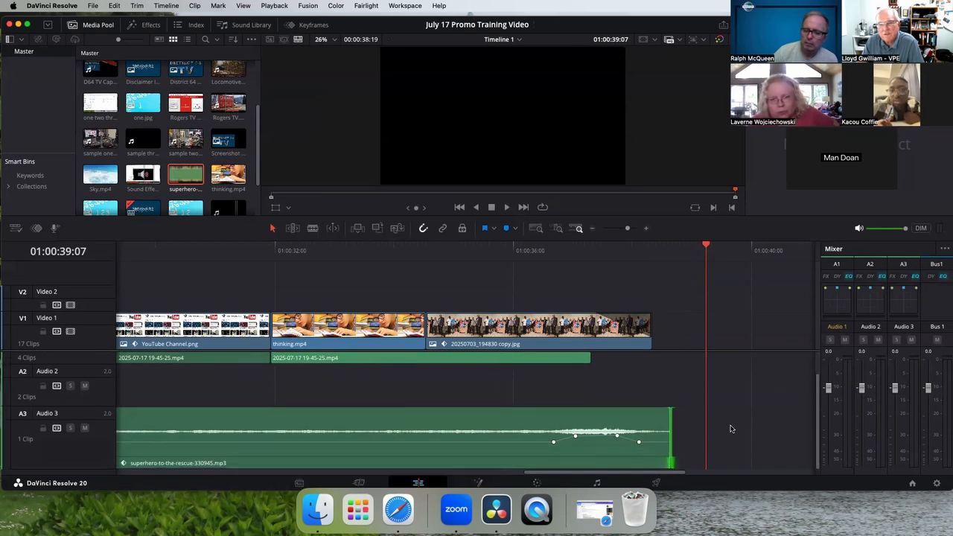
pyautogui.click(617, 439)
pyautogui.click(639, 441)
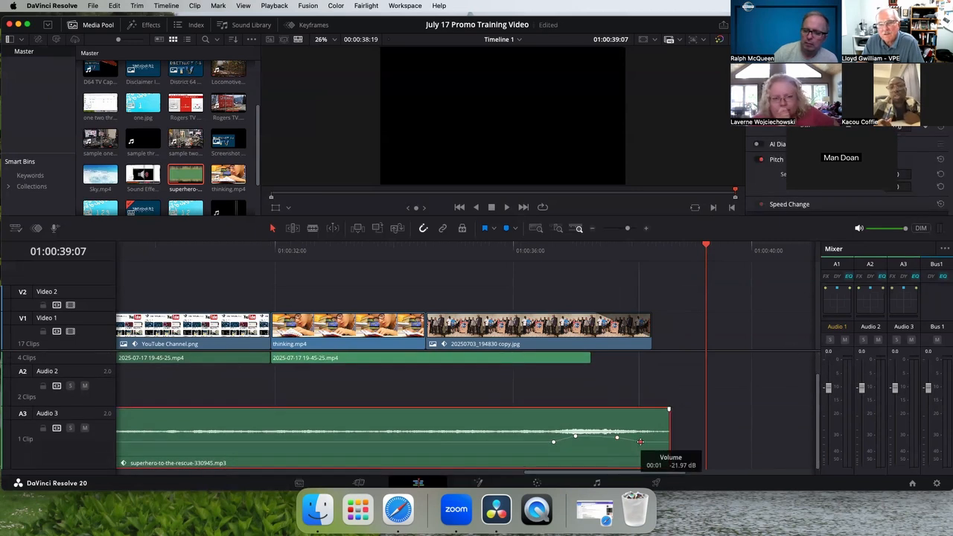
pyautogui.moveTo(670, 437); pyautogui.dragTo(653, 438)
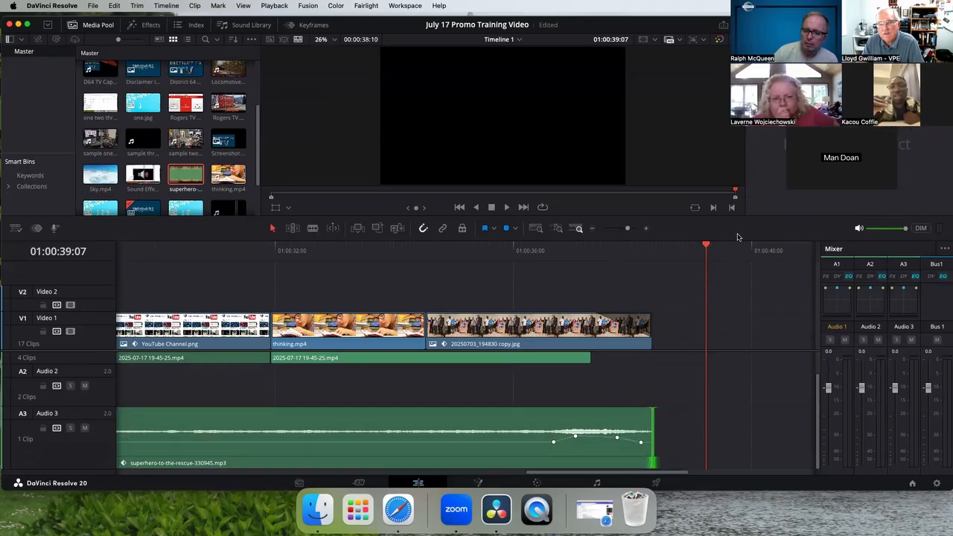
# Step: Move the third music volume keyframe earlier, place the fourth at 01:00:38:00 with a lower one near the clip's end, and play the result
pyautogui.moveTo(709, 248); pyautogui.dragTo(653, 249)
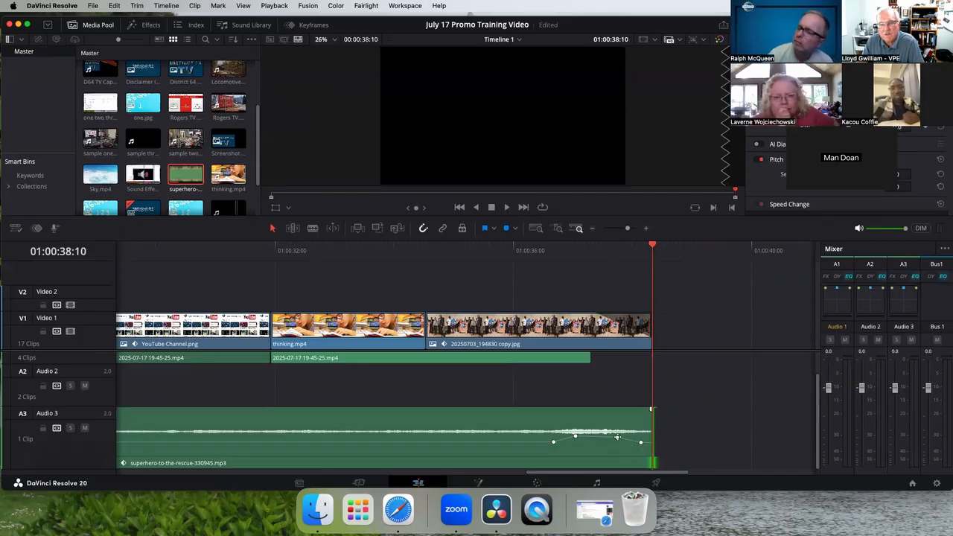
pyautogui.moveTo(617, 437); pyautogui.dragTo(612, 437)
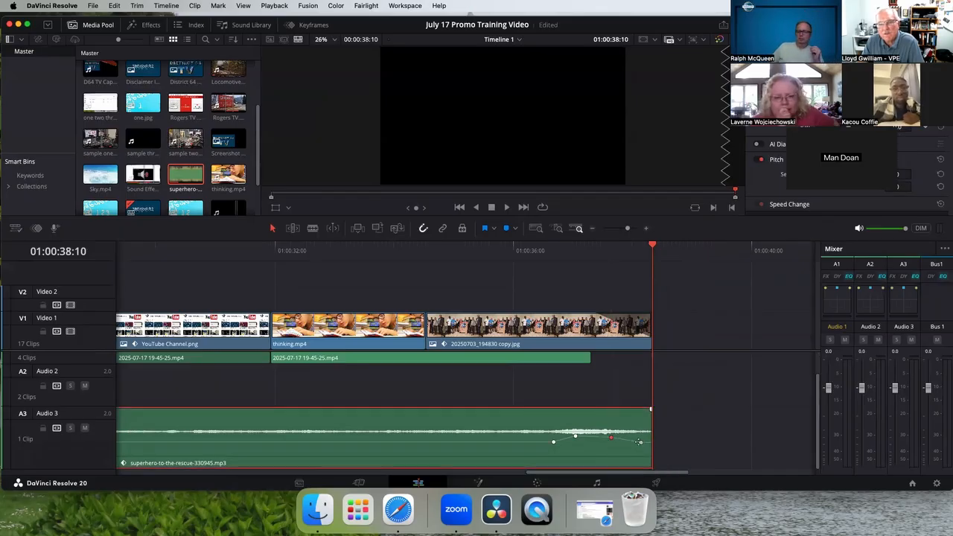
pyautogui.click(632, 258)
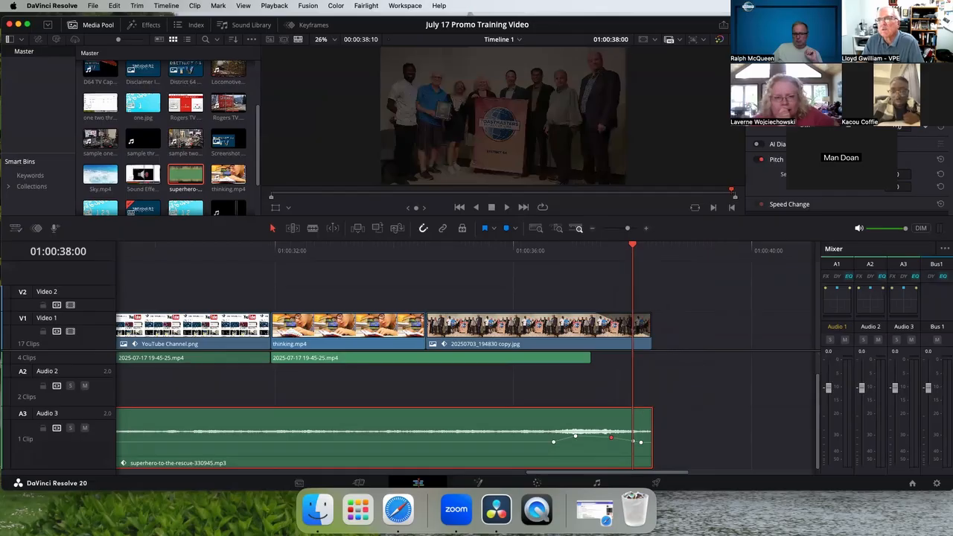
pyautogui.moveTo(642, 442); pyautogui.dragTo(632, 443)
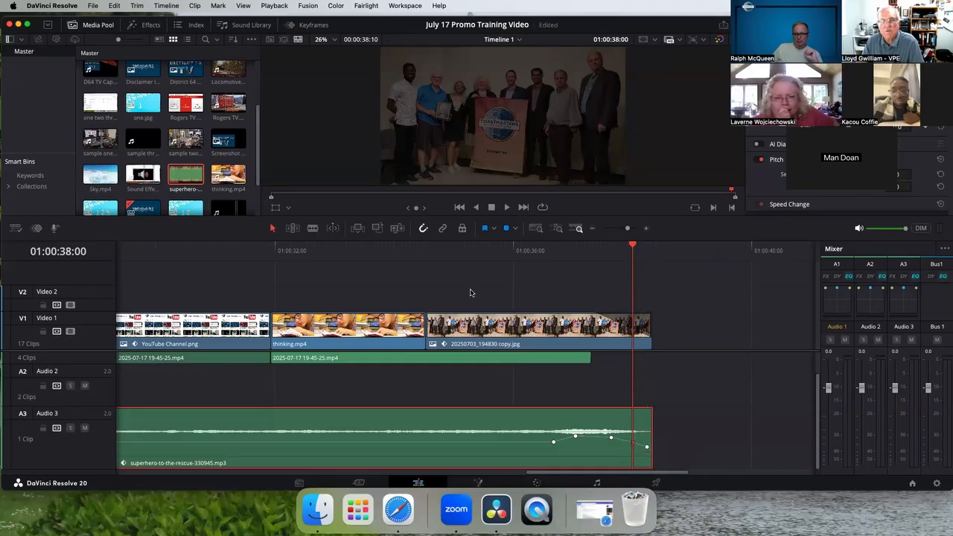
pyautogui.click(497, 263)
pyautogui.press('space')
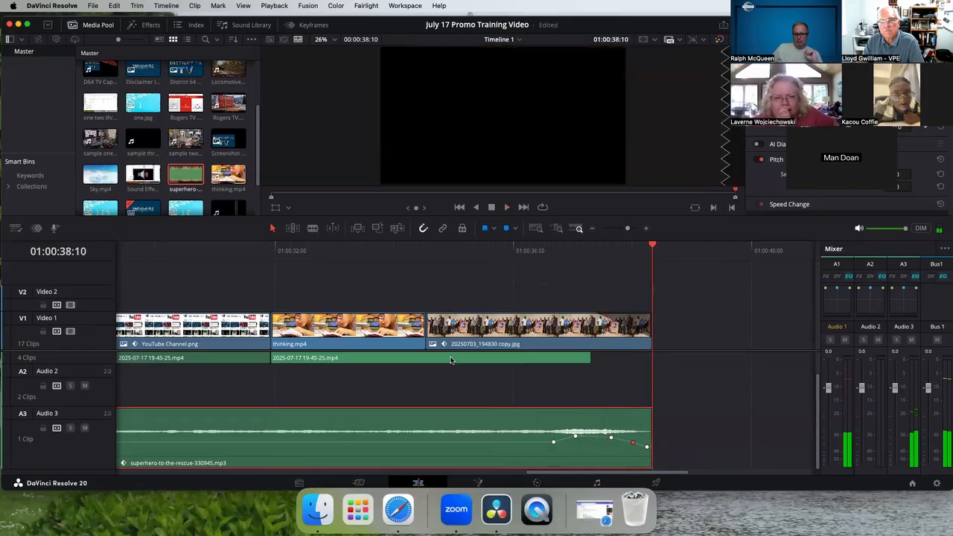
# Step: Replay the ending from several points after 01:00:36:00, and return the playhead to 01:00:36:20 with the music keyframes in view
pyautogui.moveTo(479, 216); pyautogui.dragTo(484, 297)
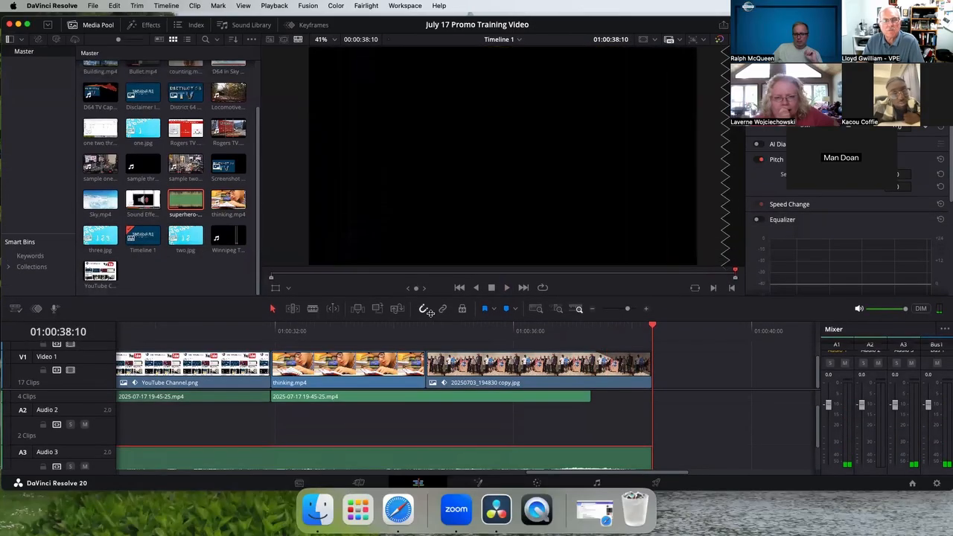
pyautogui.click(520, 335)
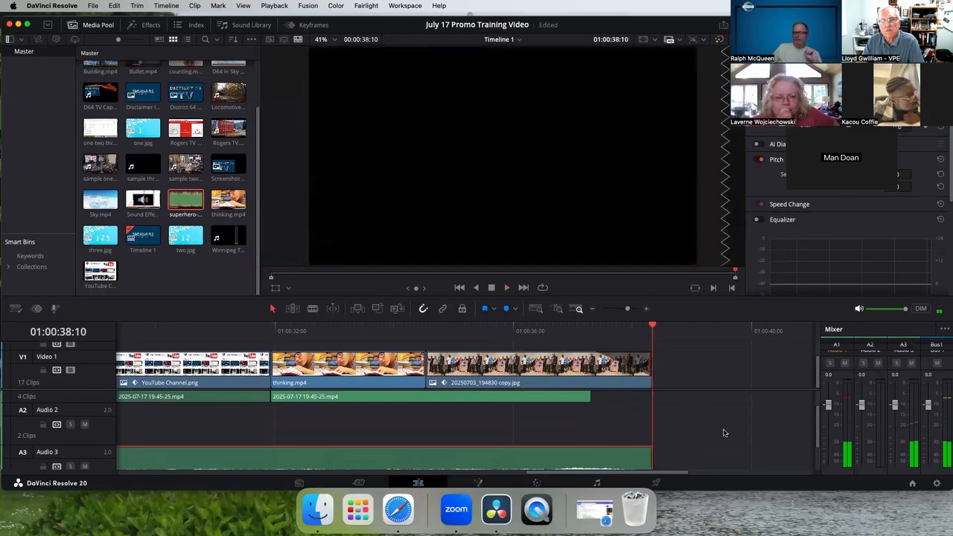
pyautogui.click(547, 336)
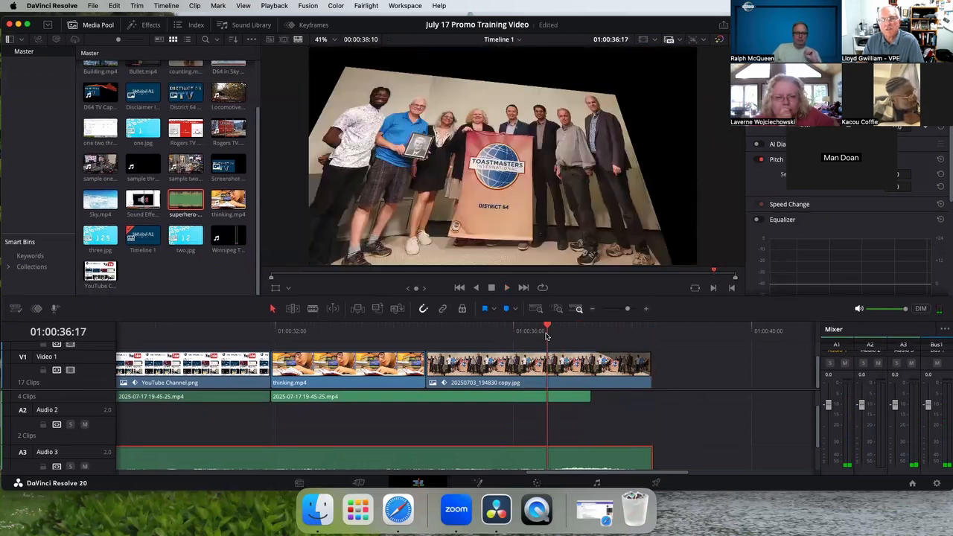
pyautogui.click(505, 288)
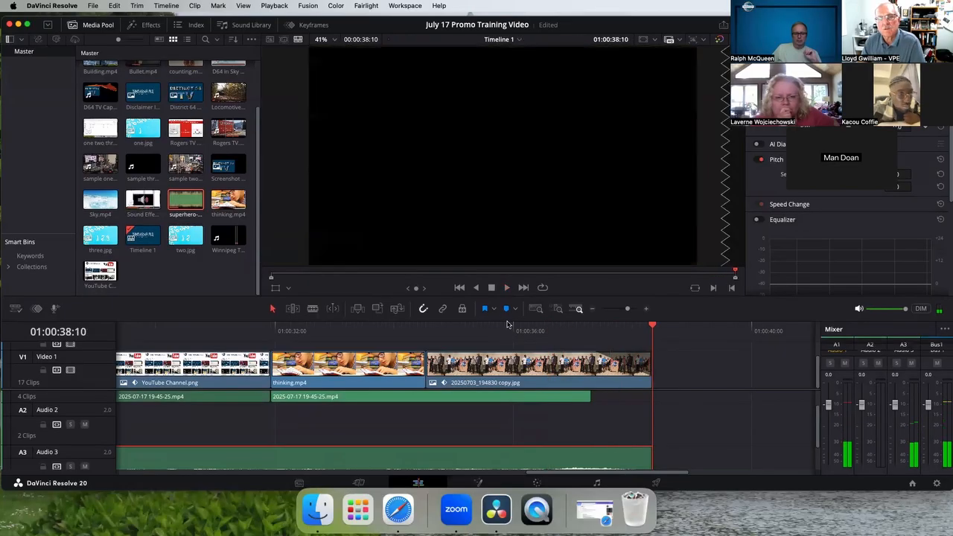
pyautogui.click(529, 328)
pyautogui.click(506, 288)
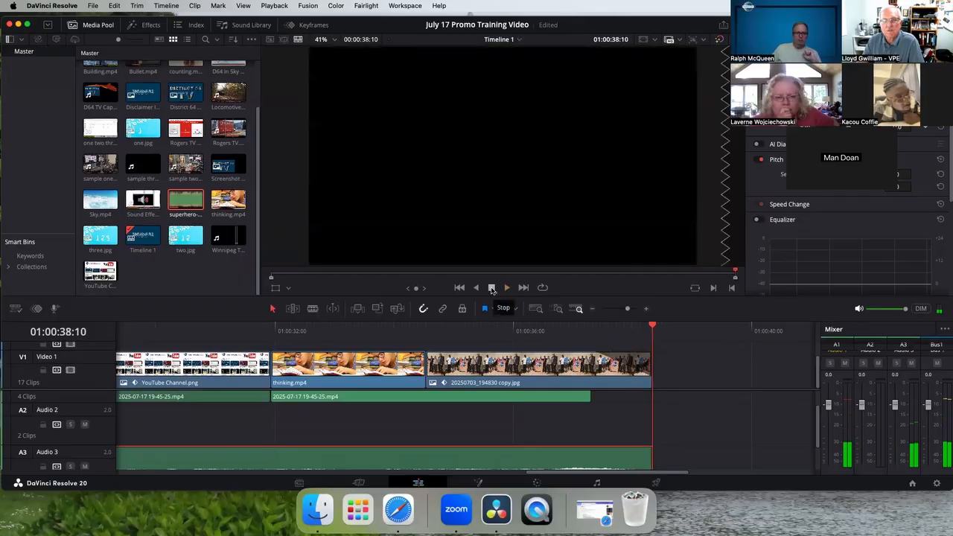
pyautogui.click(550, 331)
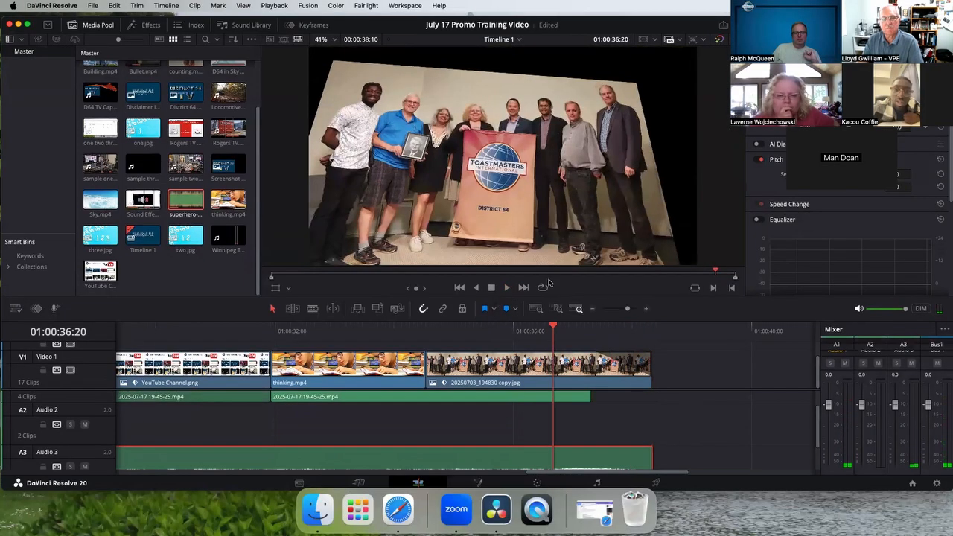
pyautogui.moveTo(550, 294); pyautogui.dragTo(550, 202)
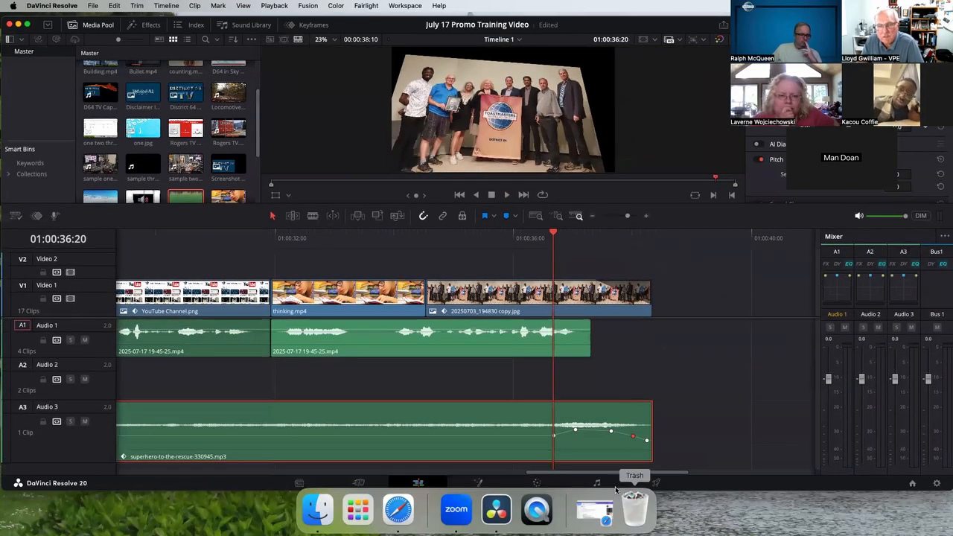
# Step: Name the export "TV Super Speaker Promo" and save it in Extended Storage > Toastmasters TV > Davinci Resolve Training Session
pyautogui.click(657, 484)
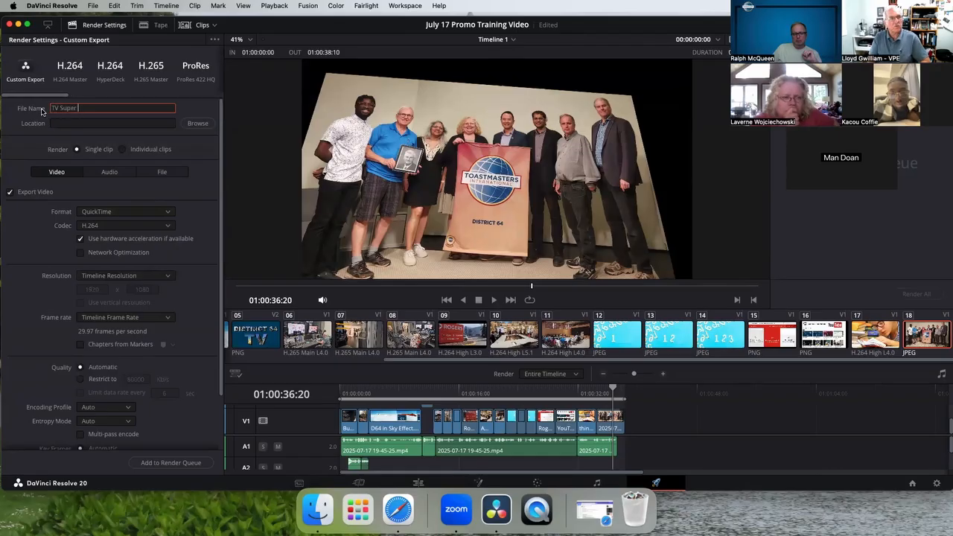
pyautogui.write('TV Super Speaker Promo')
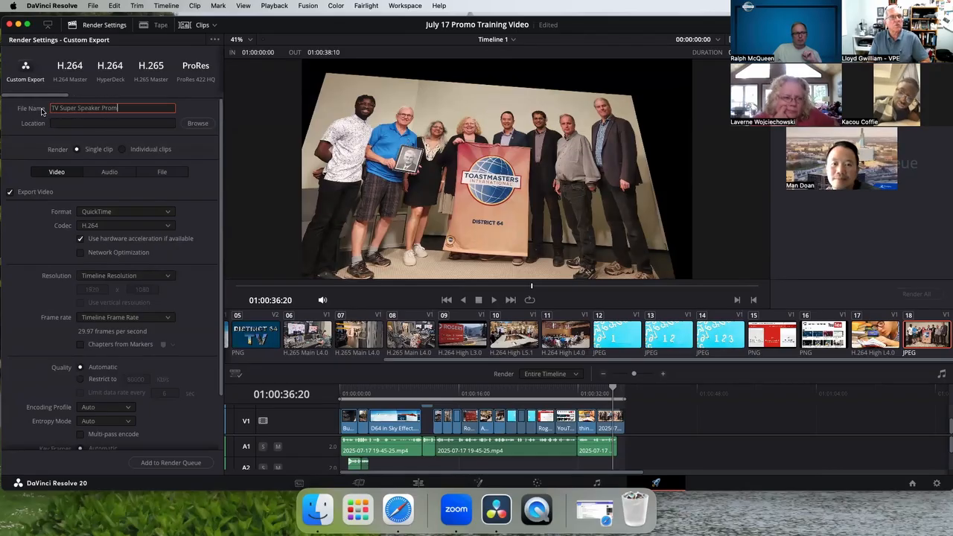
pyautogui.click(198, 123)
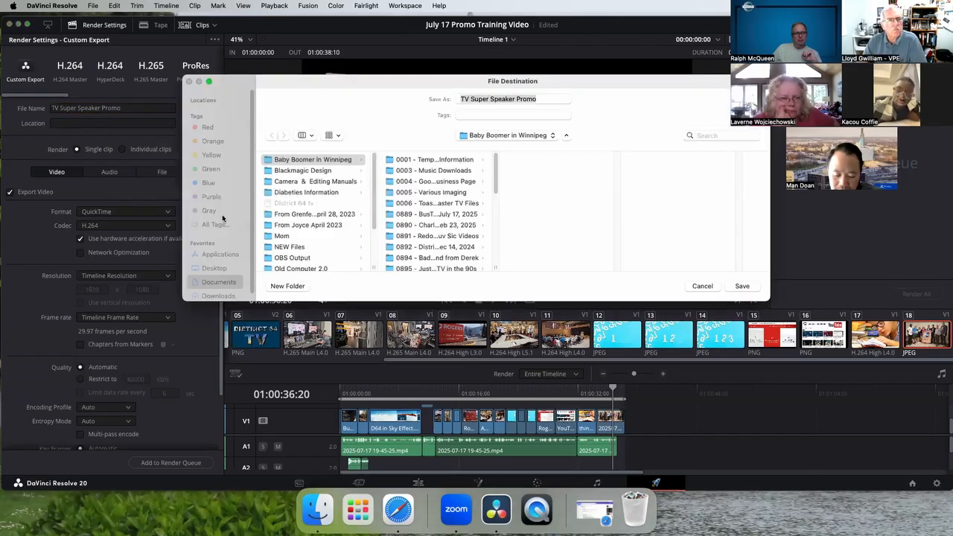
pyautogui.click(552, 136)
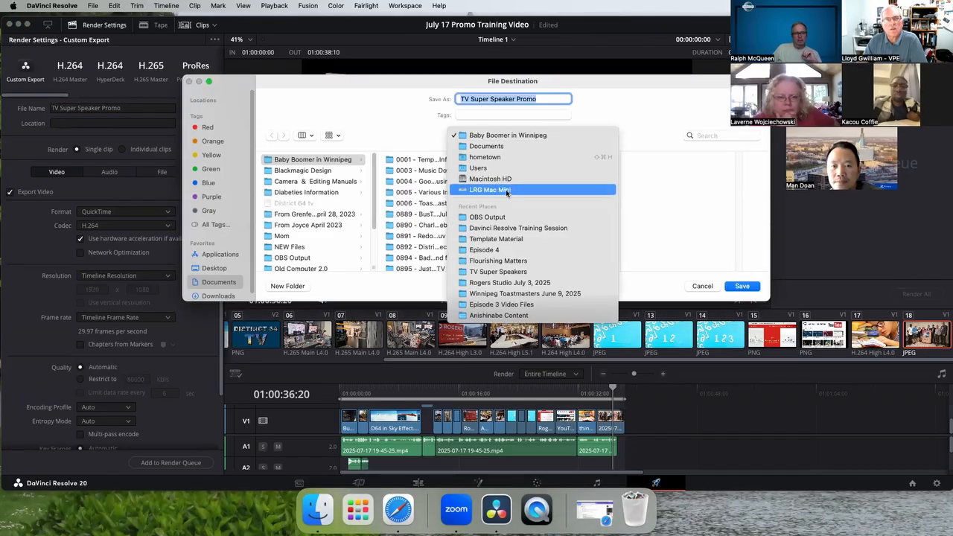
pyautogui.click(510, 190)
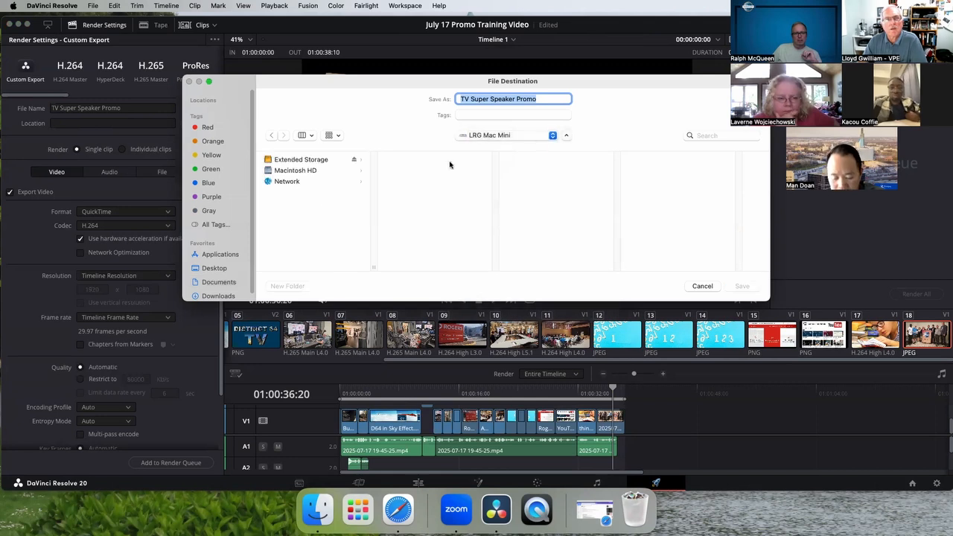
pyautogui.click(297, 160)
pyautogui.click(417, 192)
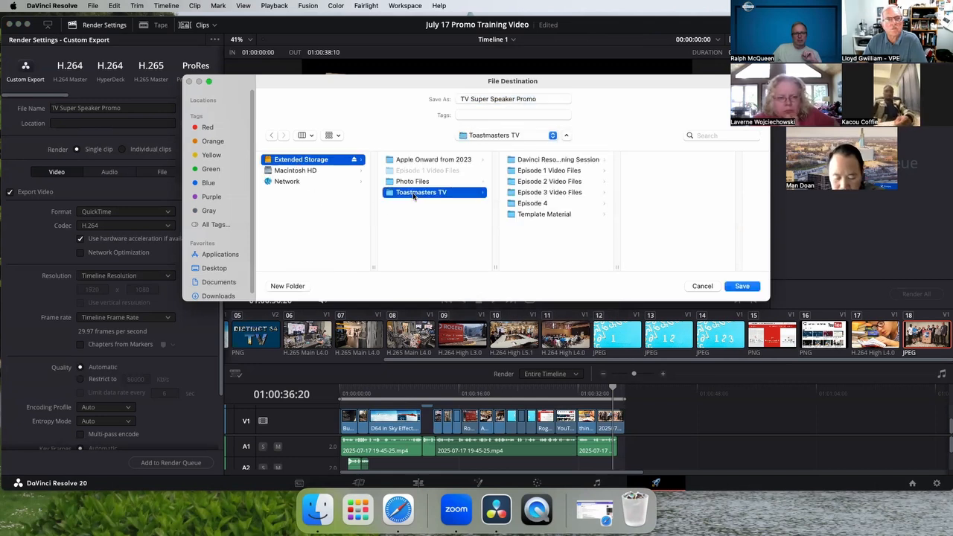
pyautogui.click(533, 161)
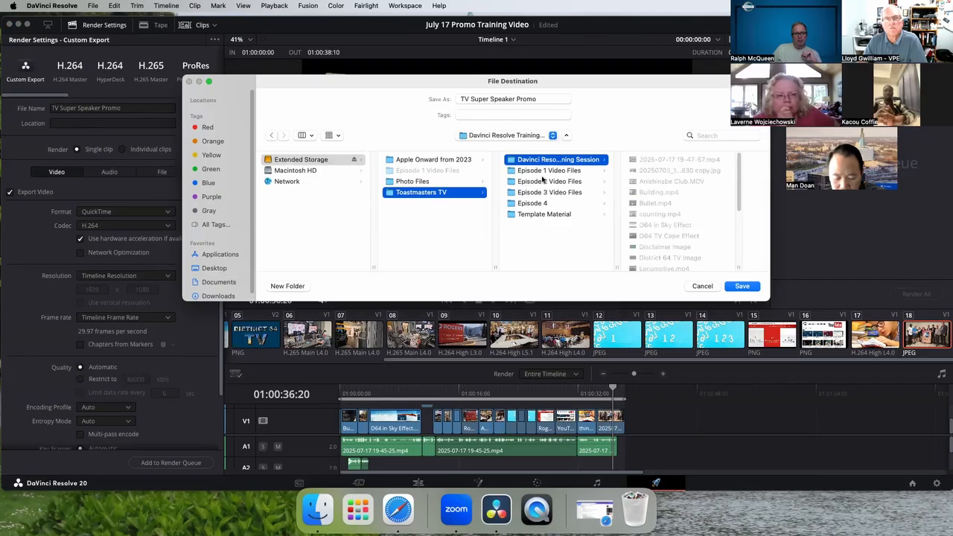
pyautogui.click(742, 286)
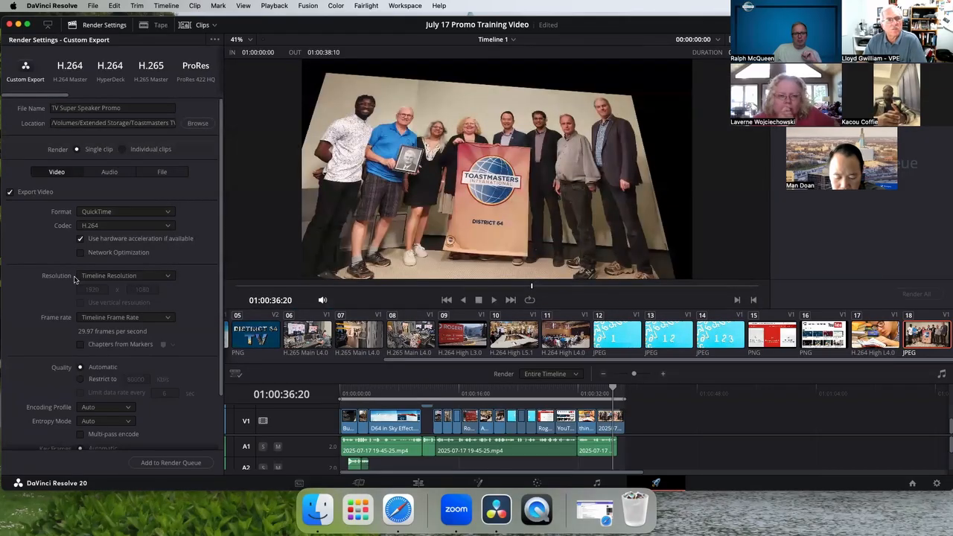
# Step: Set the export format to MP4 and the resolution to 1920 x 1080 HD
pyautogui.click(165, 213)
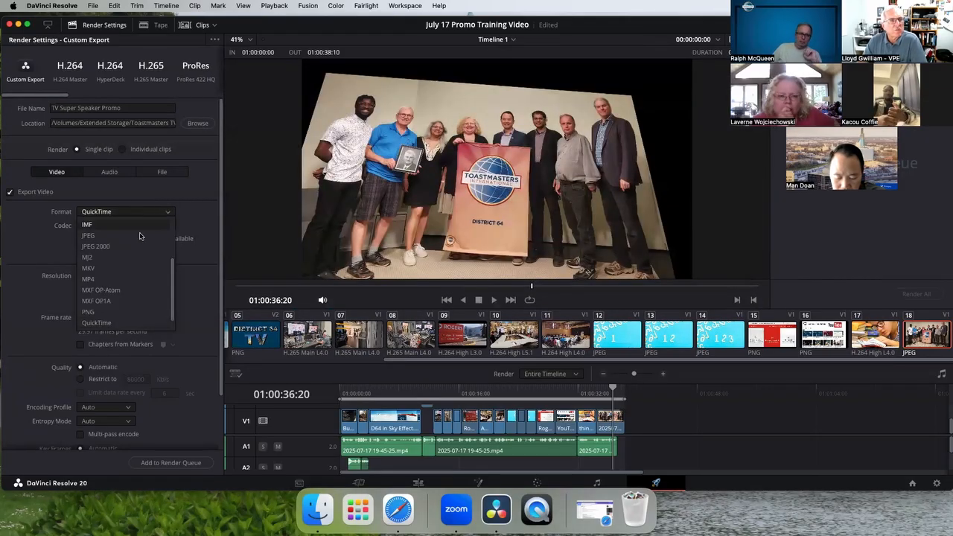
pyautogui.click(134, 278)
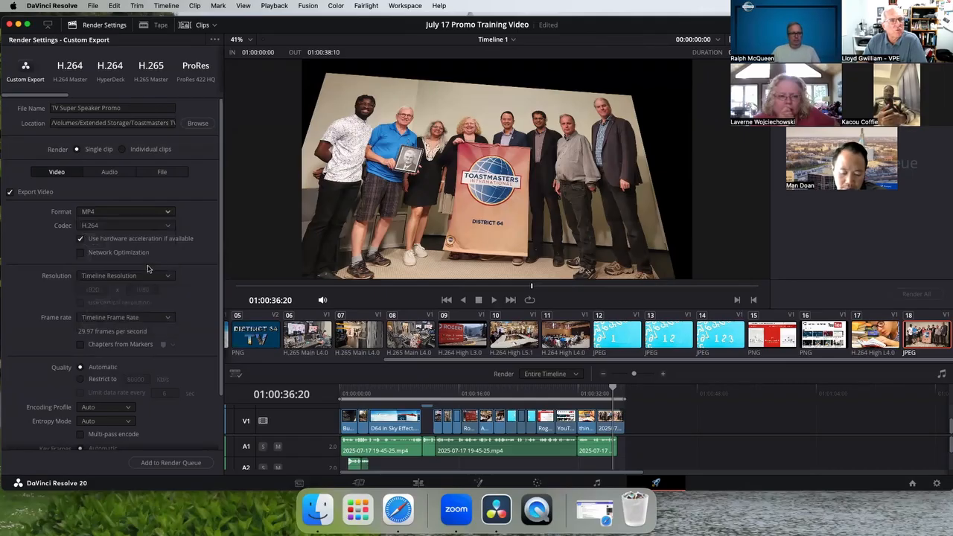
pyautogui.click(149, 277)
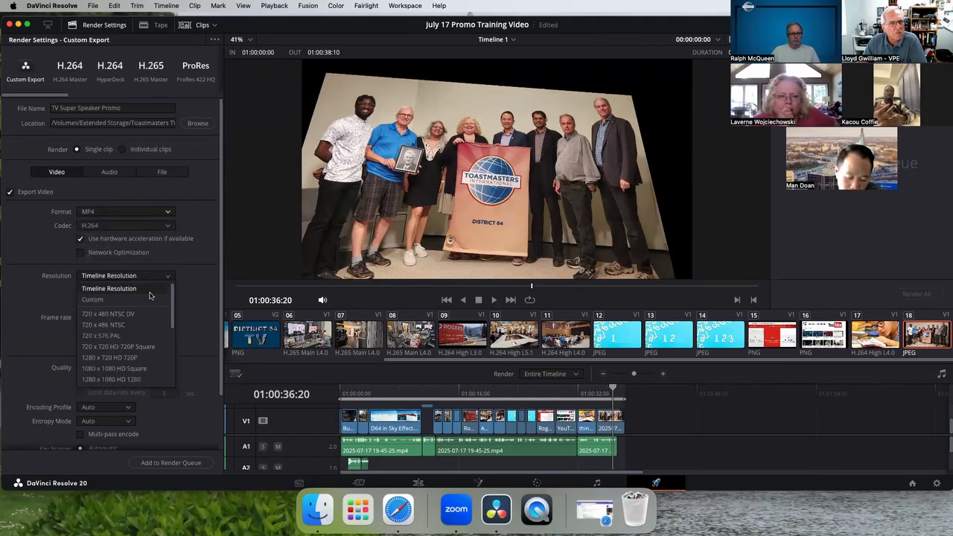
pyautogui.scroll(-3, 162, 357)
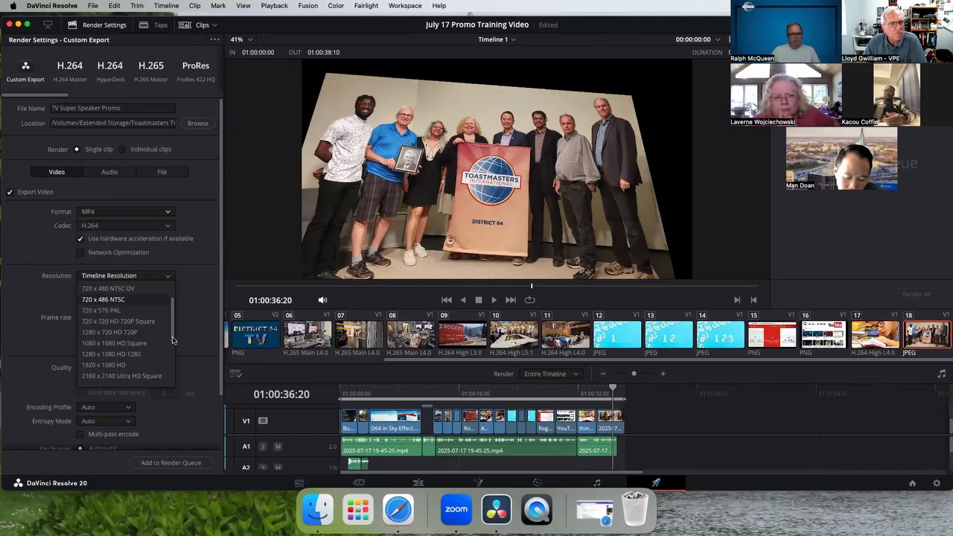
pyautogui.click(118, 355)
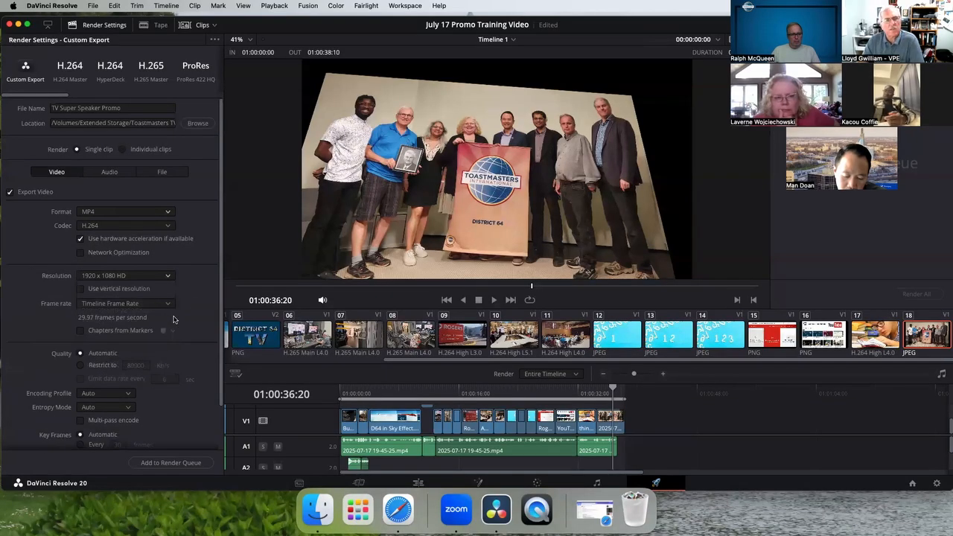
# Step: Add the promo to the render queue and render all jobs
pyautogui.moveTo(219, 276); pyautogui.dragTo(218, 339)
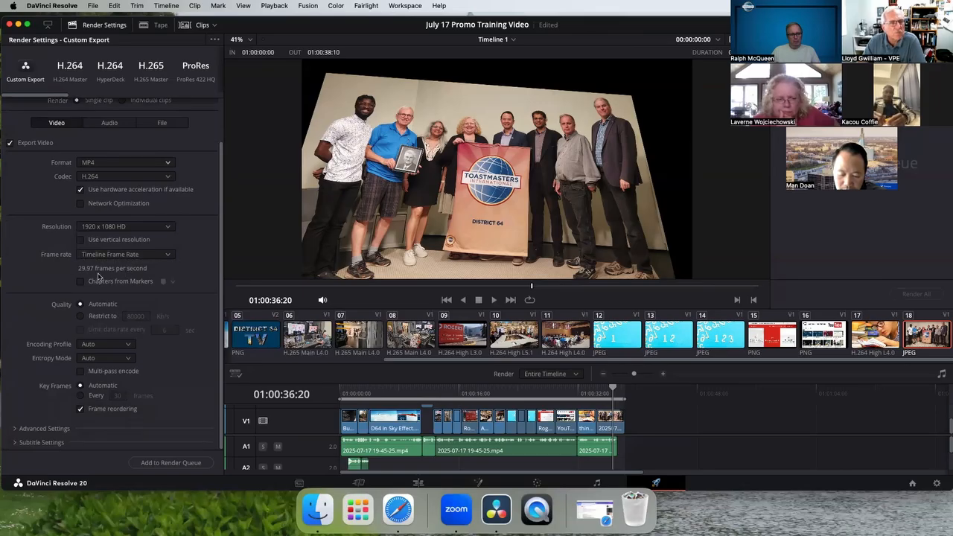
pyautogui.click(179, 463)
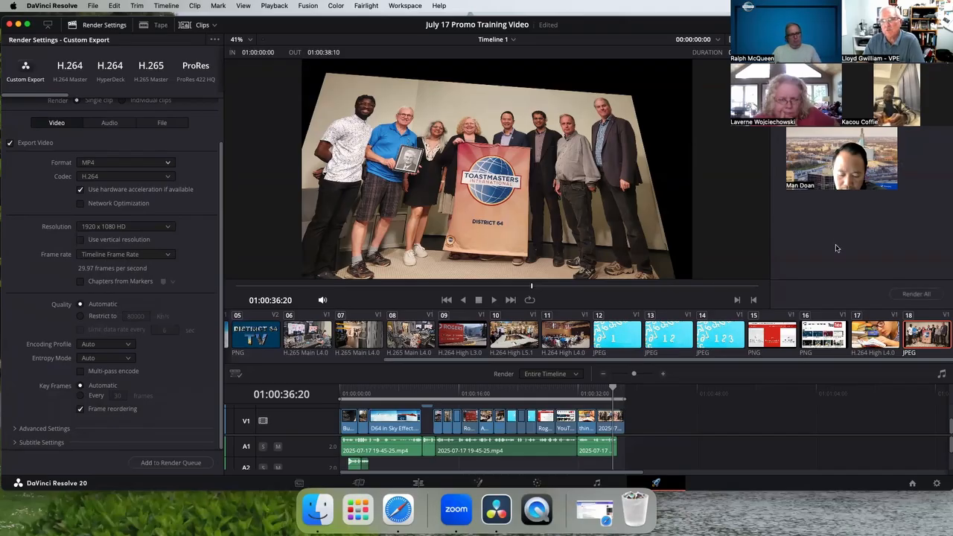
pyautogui.click(912, 294)
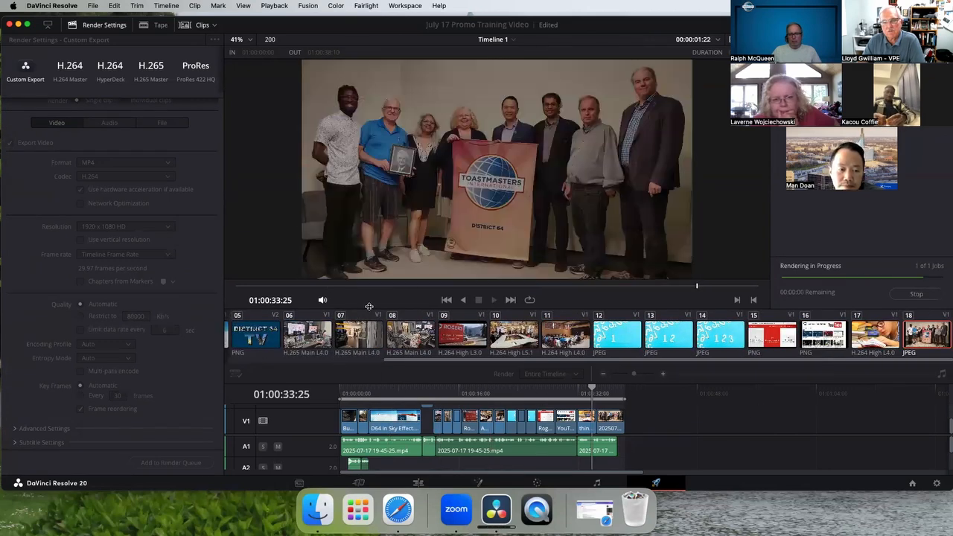
# Step: Save the July 17 Promo Training Video project and quit DaVinci Resolve
pyautogui.click(91, 6)
pyautogui.click(106, 102)
pyautogui.click(63, 6)
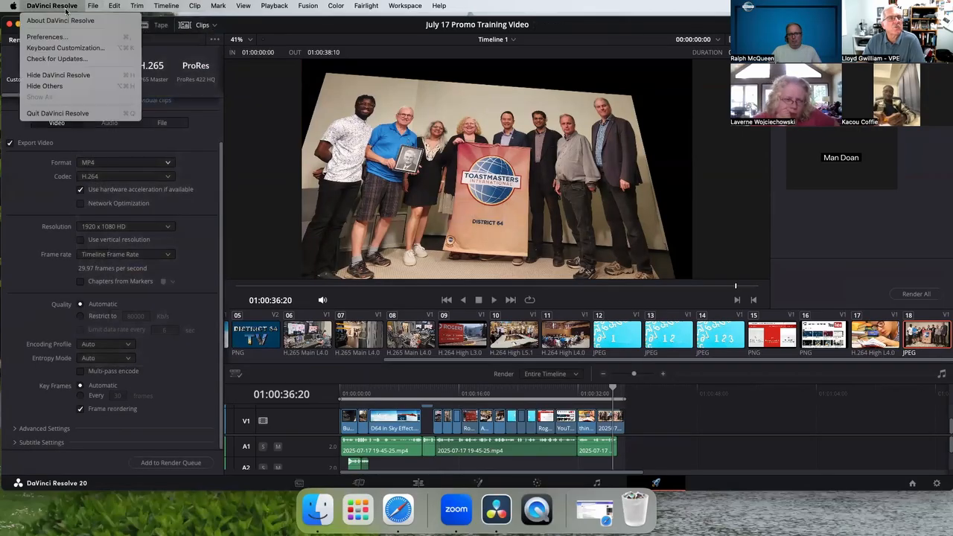
pyautogui.click(71, 113)
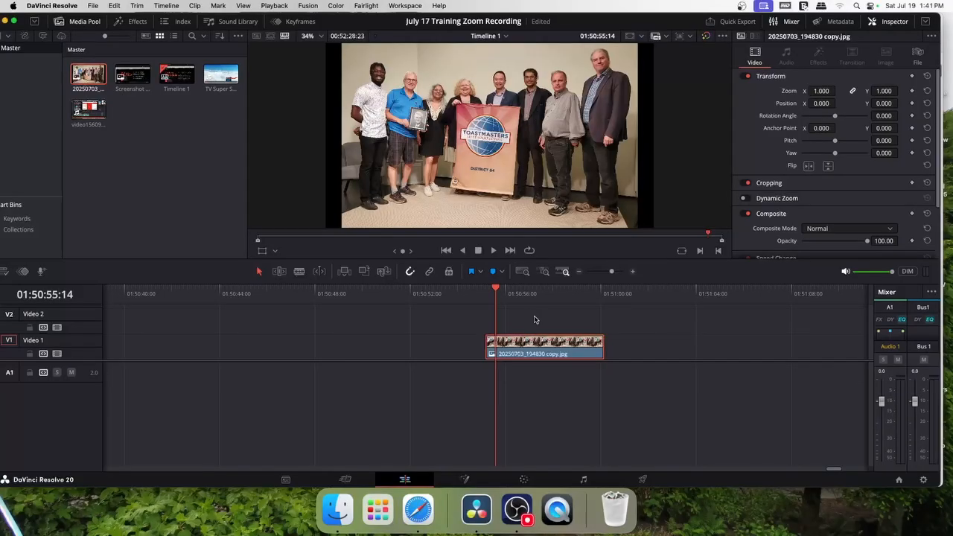
# Step: Add a Transform keyframe to the group photo at 01:50:55:12 and show its keyframe tracks
pyautogui.moveTo(497, 290); pyautogui.dragTo(495, 292)
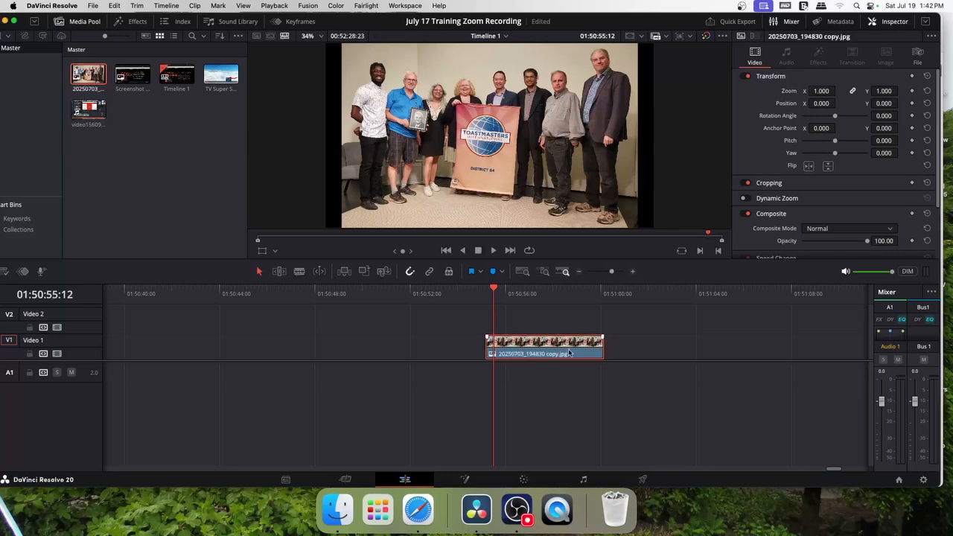
pyautogui.click(913, 78)
pyautogui.click(23, 271)
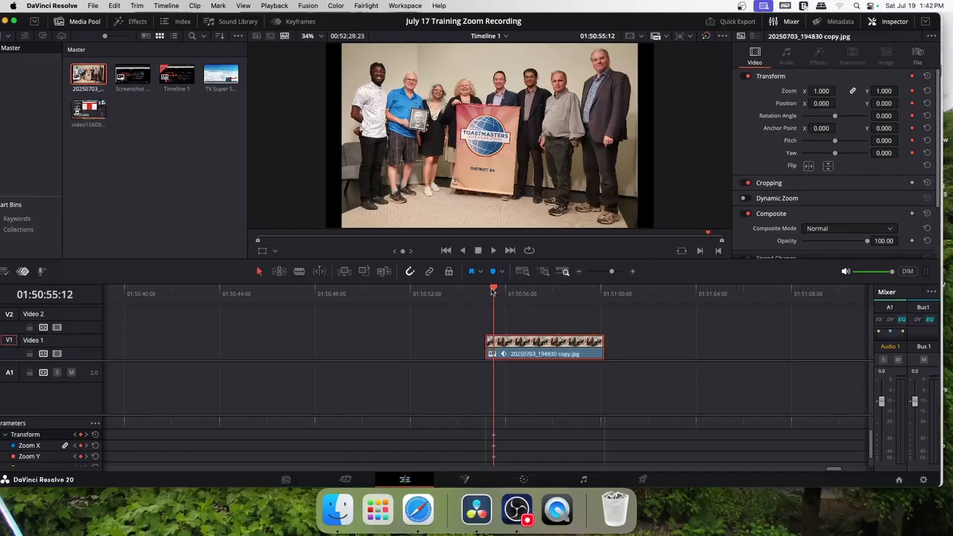
# Step: Add a Transform keyframe at 01:50:57:23 with zoom 2.370, and move the photo to about X -1075, Y -755 to frame the four men
pyautogui.moveTo(492, 291); pyautogui.dragTo(552, 290)
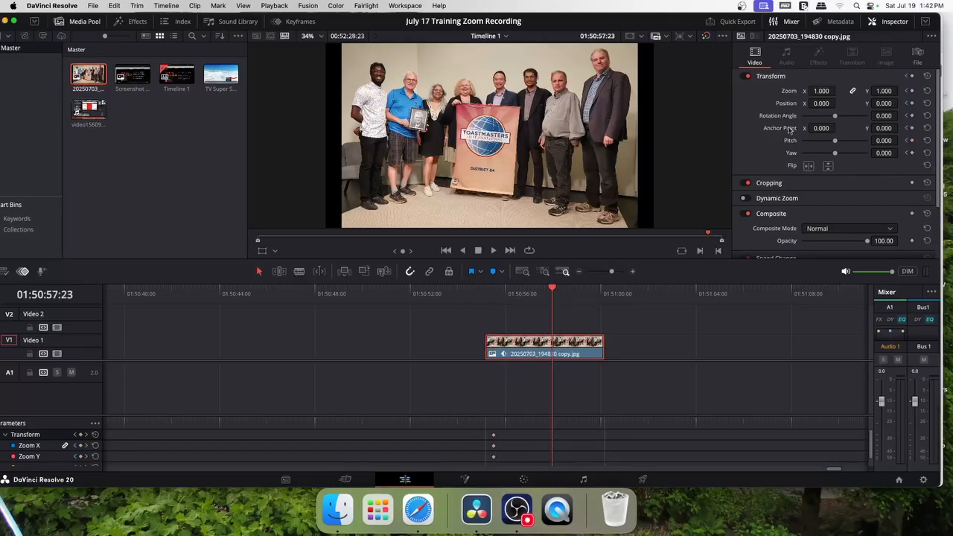
pyautogui.click(912, 76)
pyautogui.moveTo(813, 90); pyautogui.dragTo(814, 91)
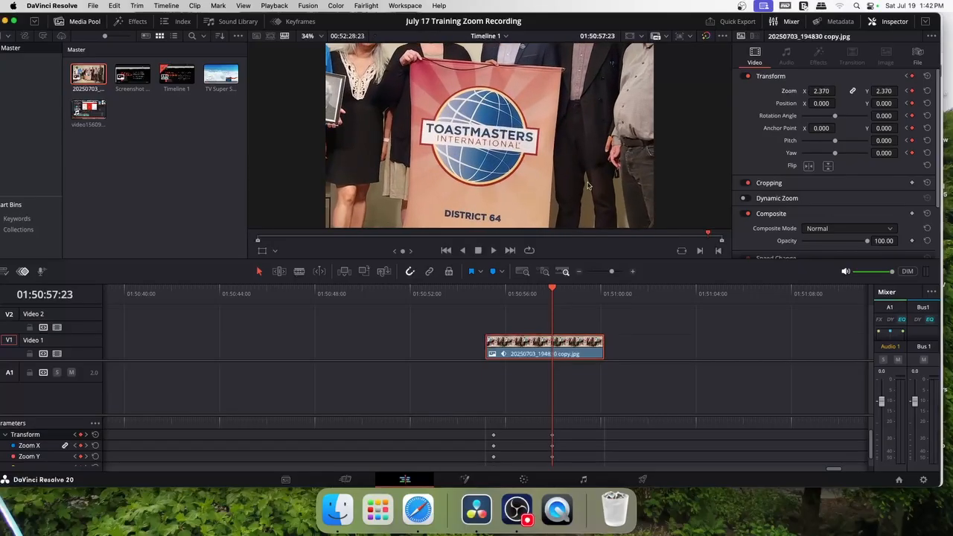
pyautogui.click(262, 252)
pyautogui.moveTo(568, 109); pyautogui.dragTo(528, 181)
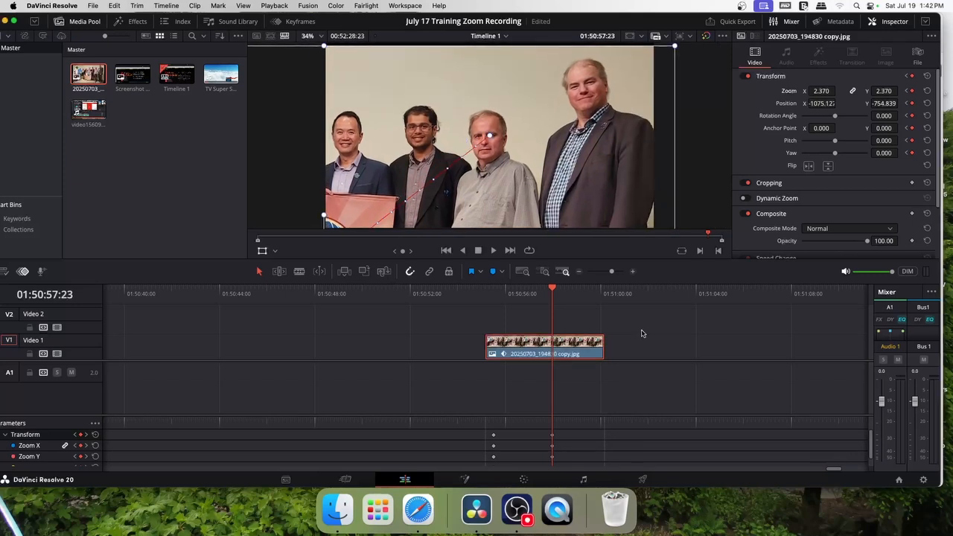
pyautogui.click(262, 252)
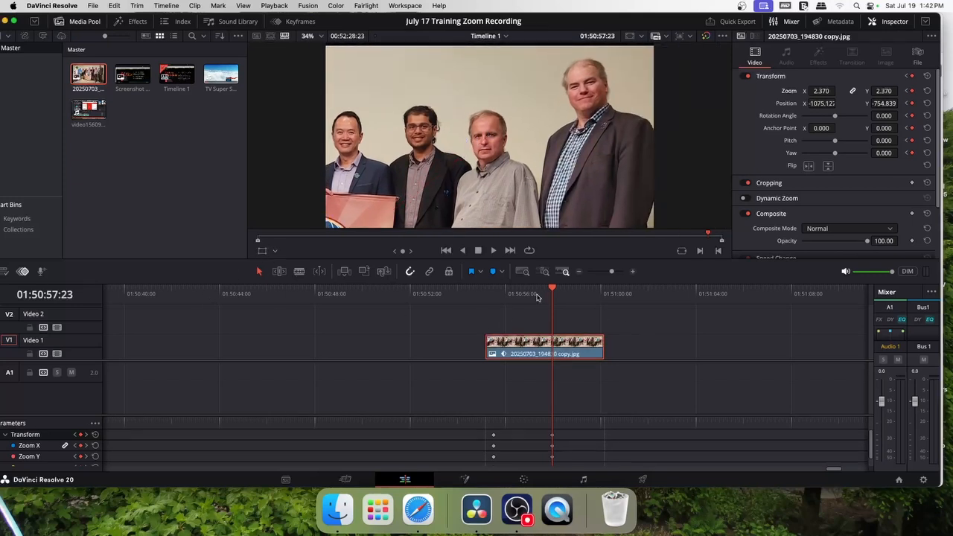
# Step: Play the photo's zoom-in from the first keyframe at 01:50:55:12 to check the movement
pyautogui.moveTo(552, 290); pyautogui.dragTo(495, 297)
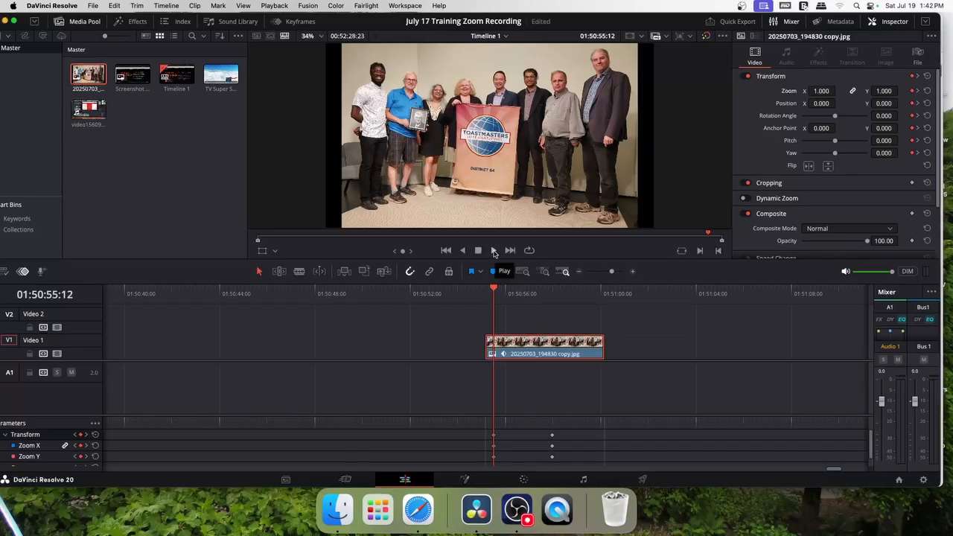
pyautogui.click(493, 251)
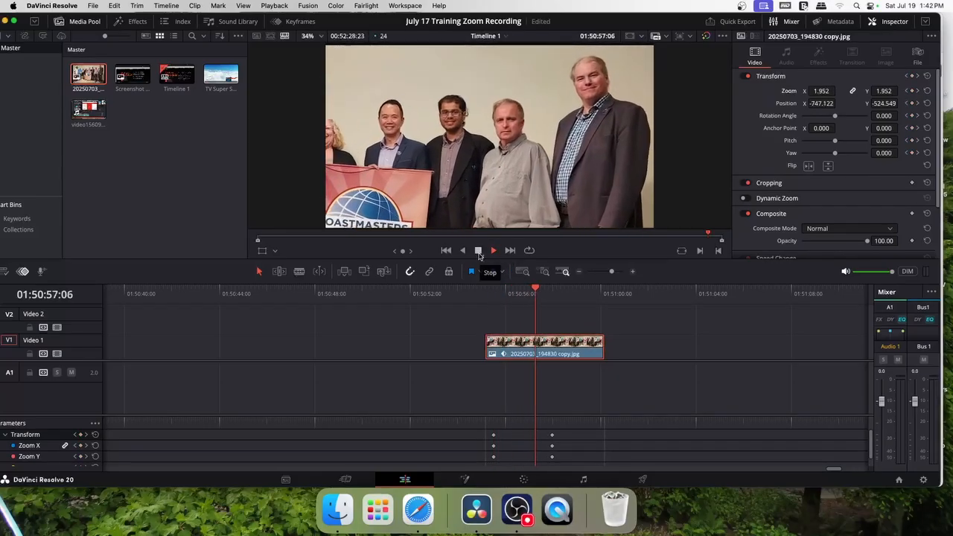
pyautogui.click(479, 253)
# Step: Add a third Transform keyframe at 01:50:59:20 with zoom 1.210, and move the photo to about X -602, Y -462
pyautogui.click(552, 289)
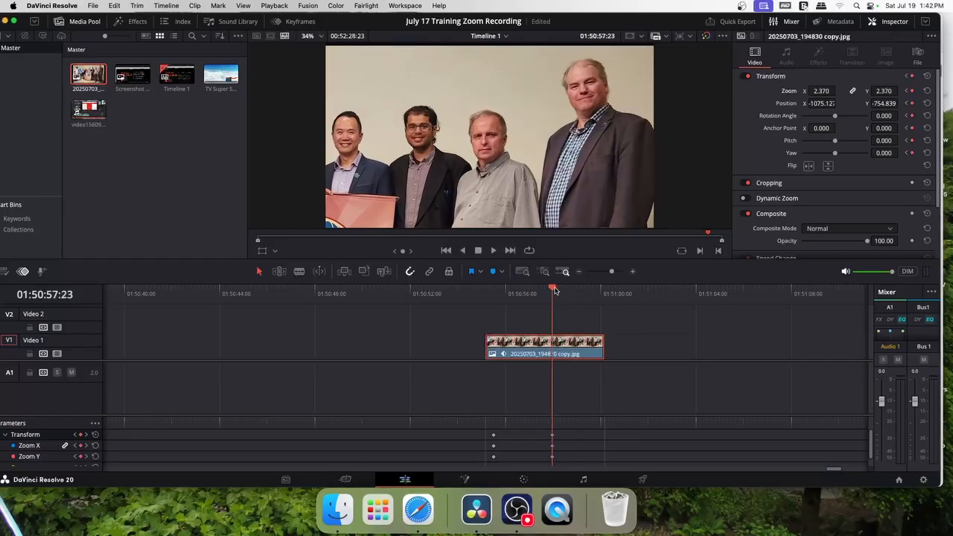
pyautogui.moveTo(555, 300); pyautogui.dragTo(600, 290)
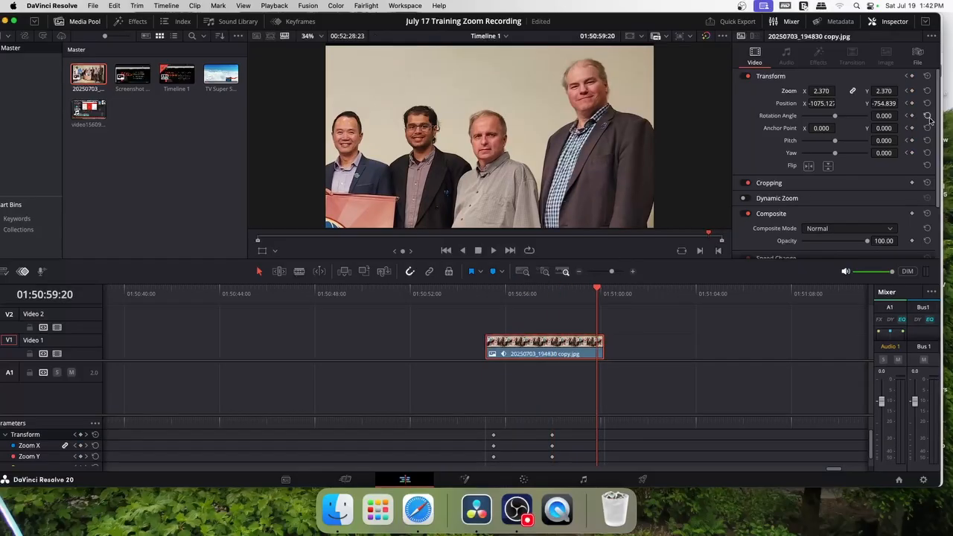
pyautogui.click(911, 76)
pyautogui.moveTo(823, 92); pyautogui.dragTo(823, 91)
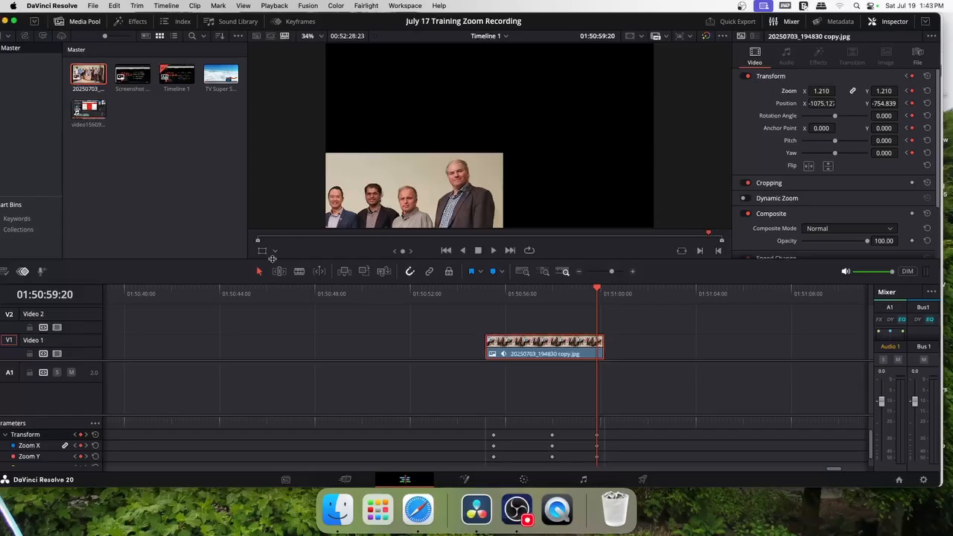
pyautogui.click(263, 251)
pyautogui.moveTo(387, 215); pyautogui.dragTo(435, 160)
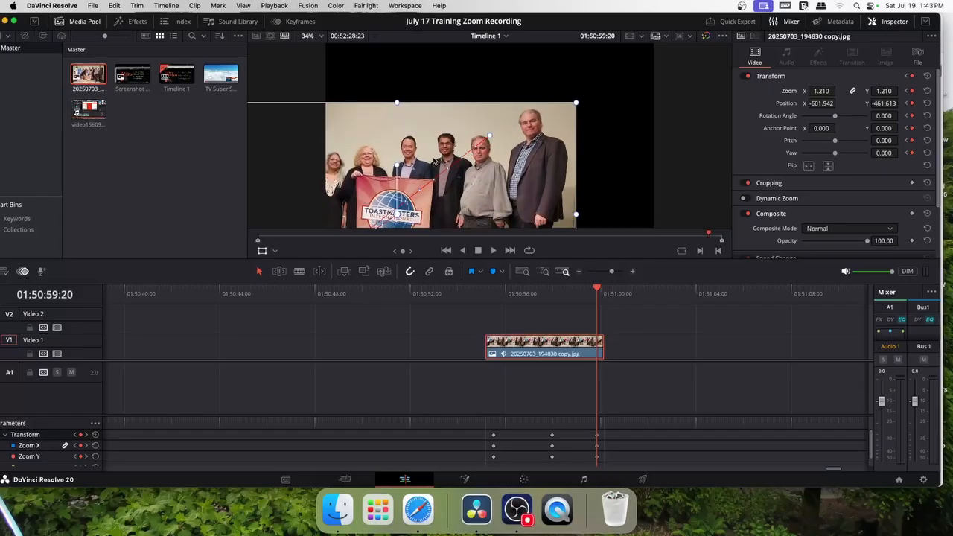
pyautogui.click(263, 252)
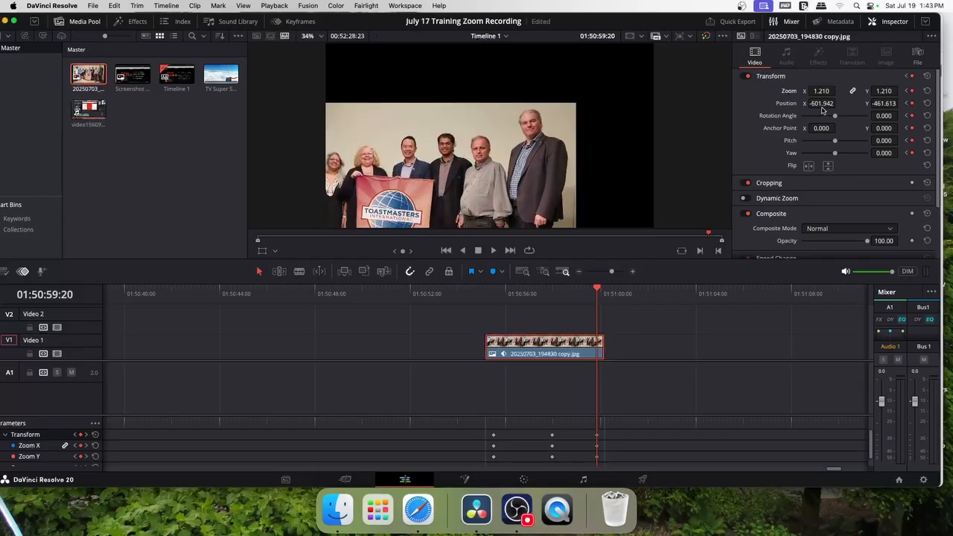
# Step: Set the third keyframe's position to X 75.058, Y -105.613 and zoom to 0.160, and return the playhead to 01:50:55:12
pyautogui.moveTo(822, 108)
pyautogui.mouseDown()
pyautogui.moveTo(838, 103)
pyautogui.moveTo(815, 105)
pyautogui.mouseUp()
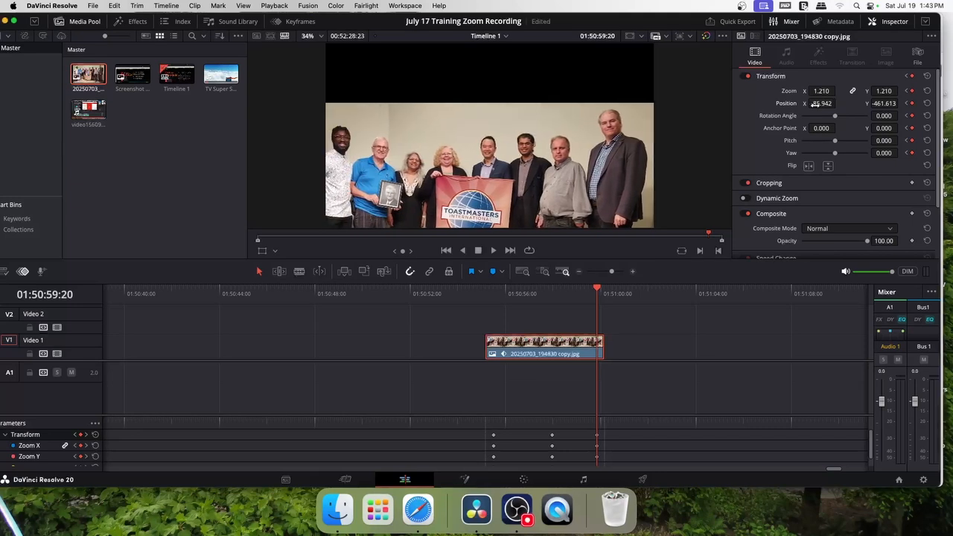
pyautogui.moveTo(885, 104); pyautogui.dragTo(879, 103)
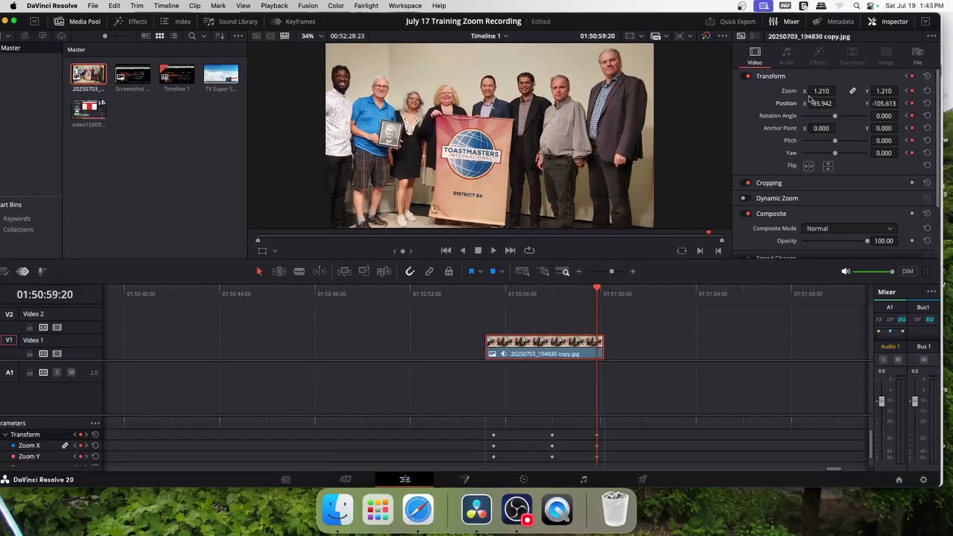
pyautogui.moveTo(822, 91); pyautogui.dragTo(790, 94)
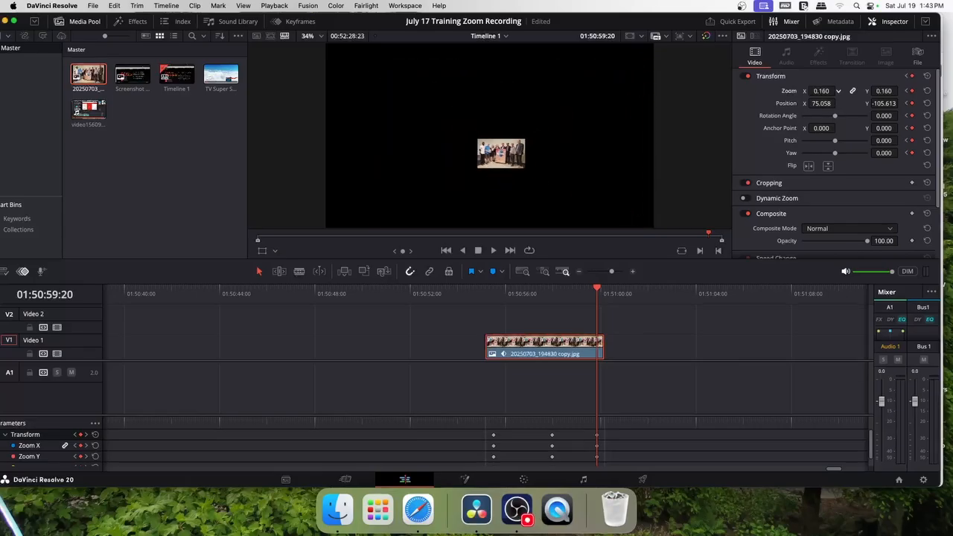
pyautogui.moveTo(598, 291); pyautogui.dragTo(494, 306)
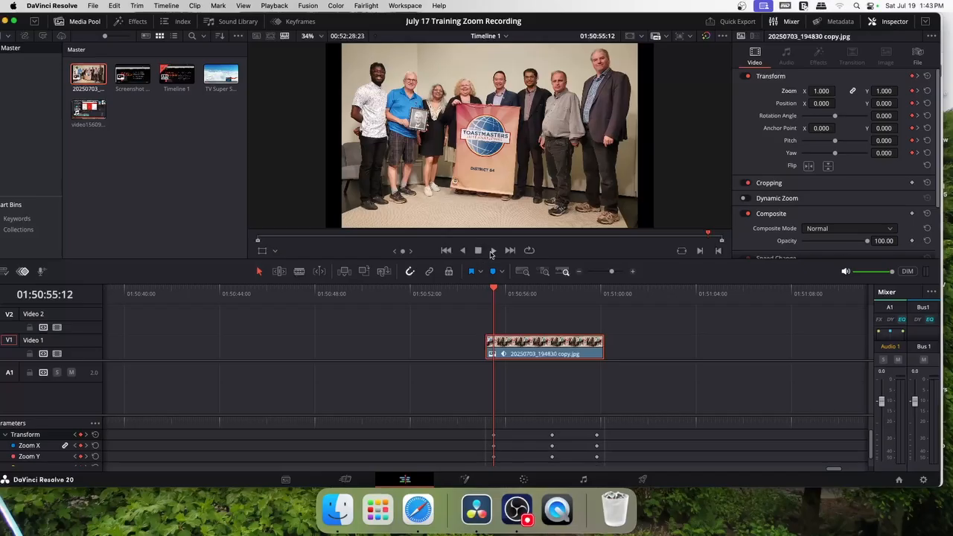
# Step: Play the photo's animation and park the playhead on the third keyframe at 01:50:59:20, toggling the timeline's keyframe tracks off and back on
pyautogui.click(492, 254)
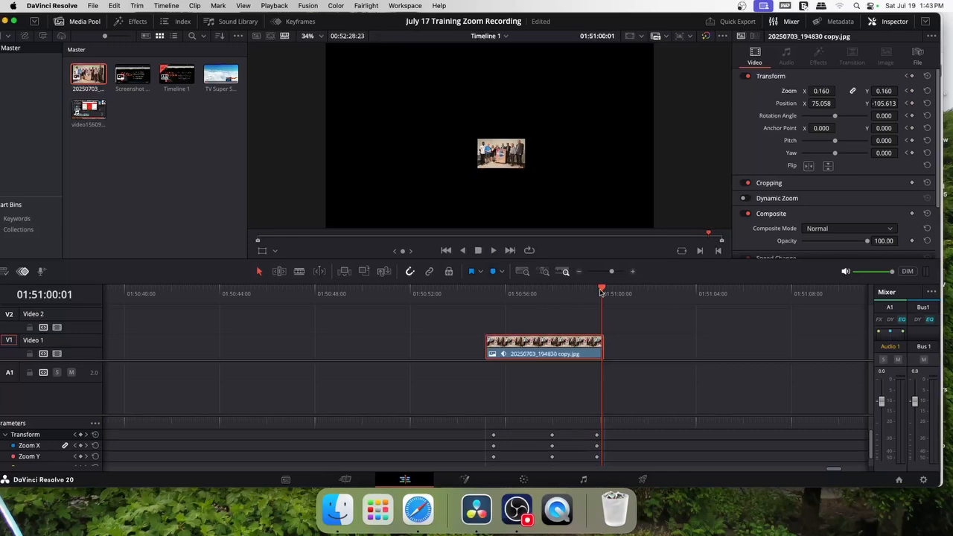
pyautogui.moveTo(602, 291); pyautogui.dragTo(597, 291)
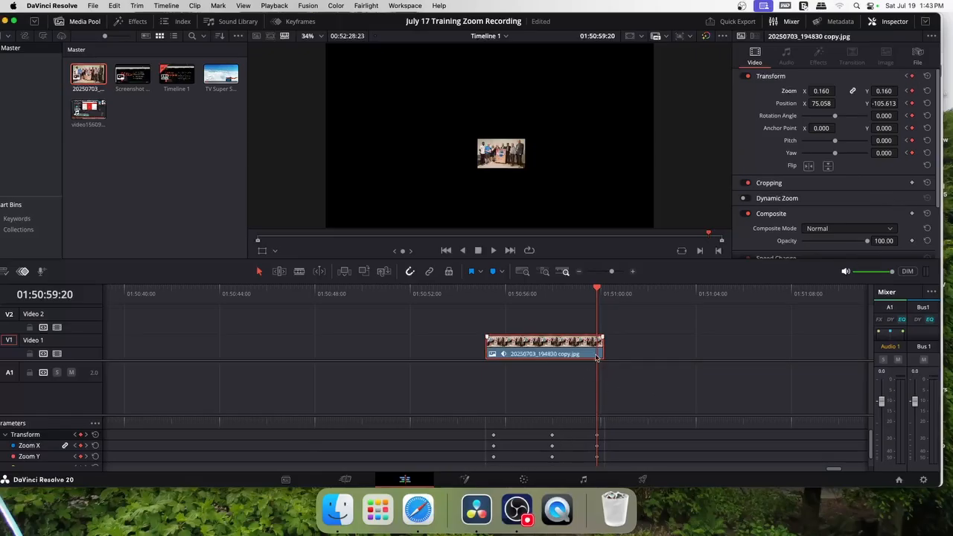
pyautogui.click(23, 272)
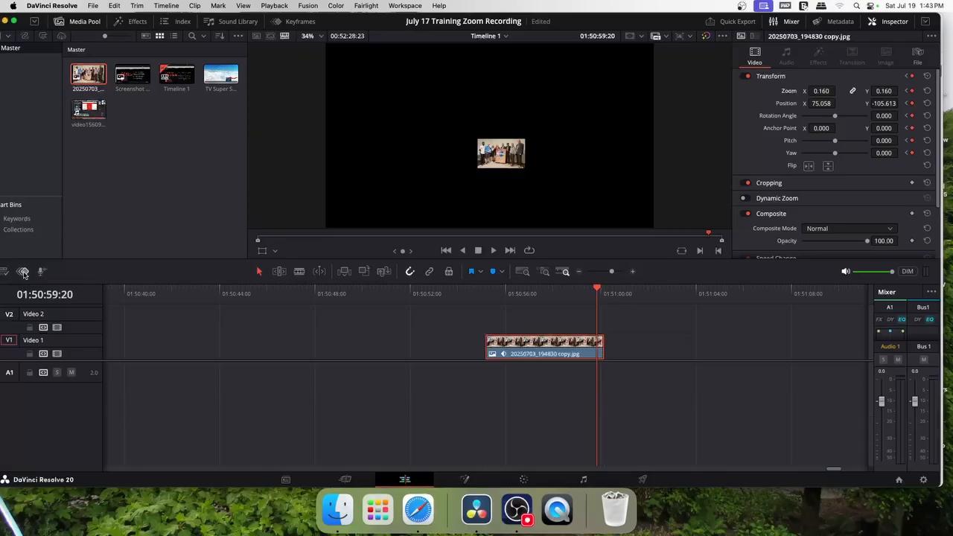
pyautogui.click(24, 273)
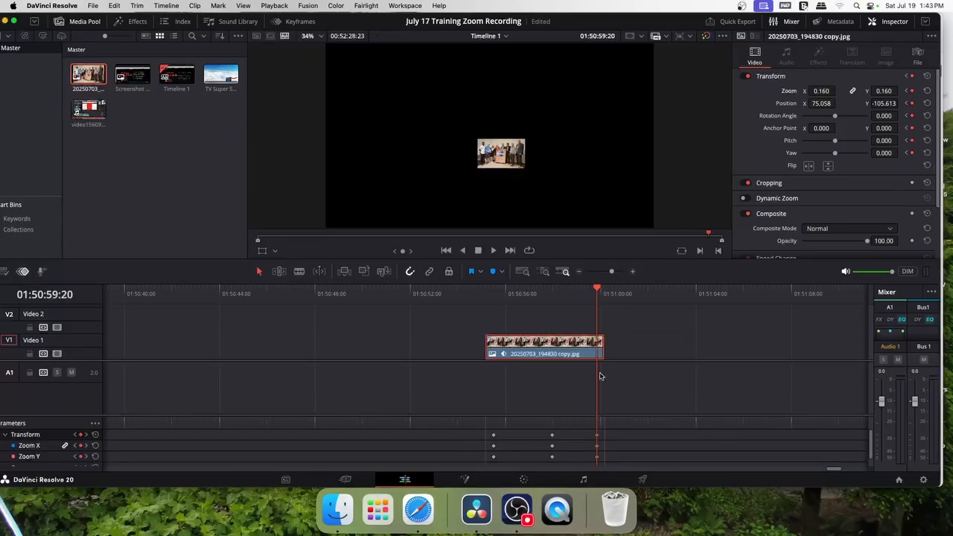
# Step: Move the photo's middle Transform keyframe about one second earlier, to around 01:50:57, and return the playhead to the first keyframe at 01:50:55:12
pyautogui.moveTo(597, 289); pyautogui.dragTo(566, 289)
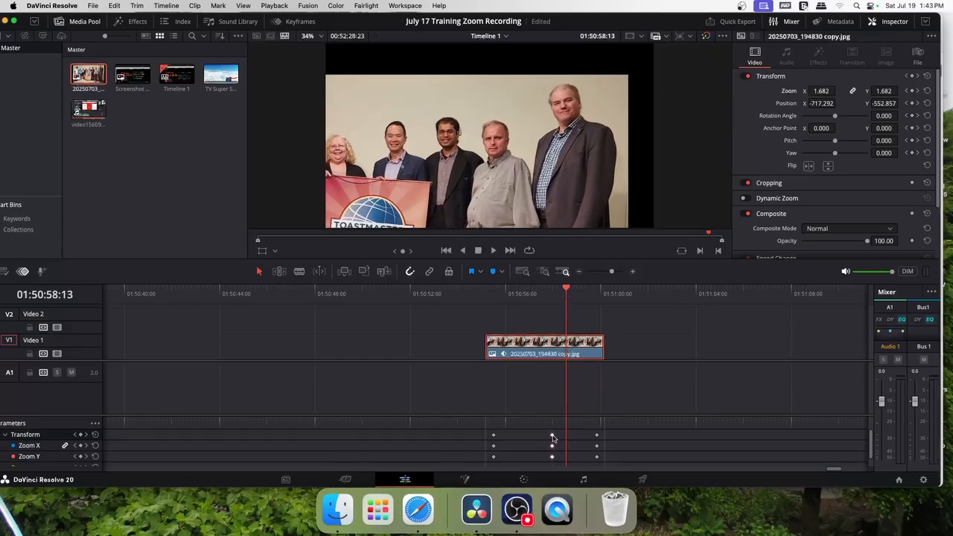
pyautogui.moveTo(553, 439); pyautogui.dragTo(527, 439)
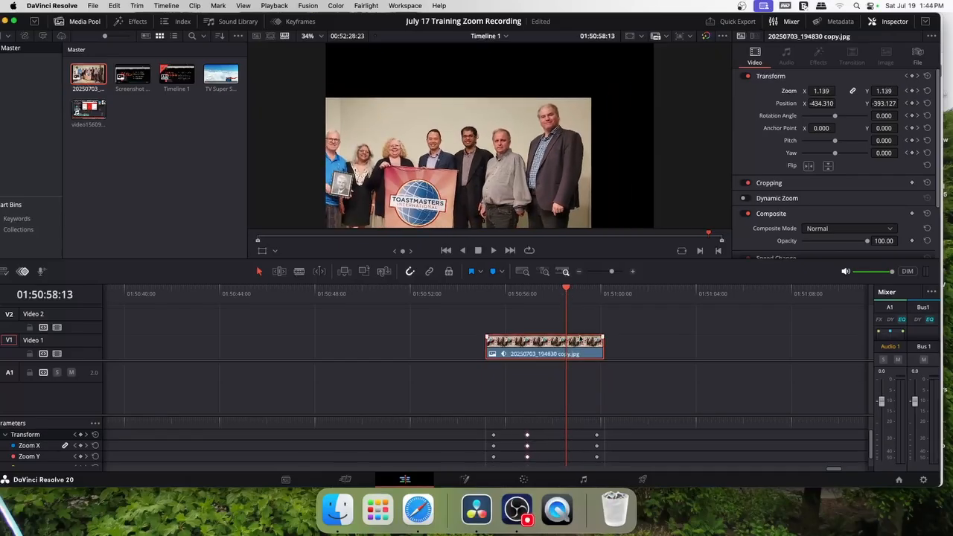
pyautogui.moveTo(568, 289); pyautogui.dragTo(494, 297)
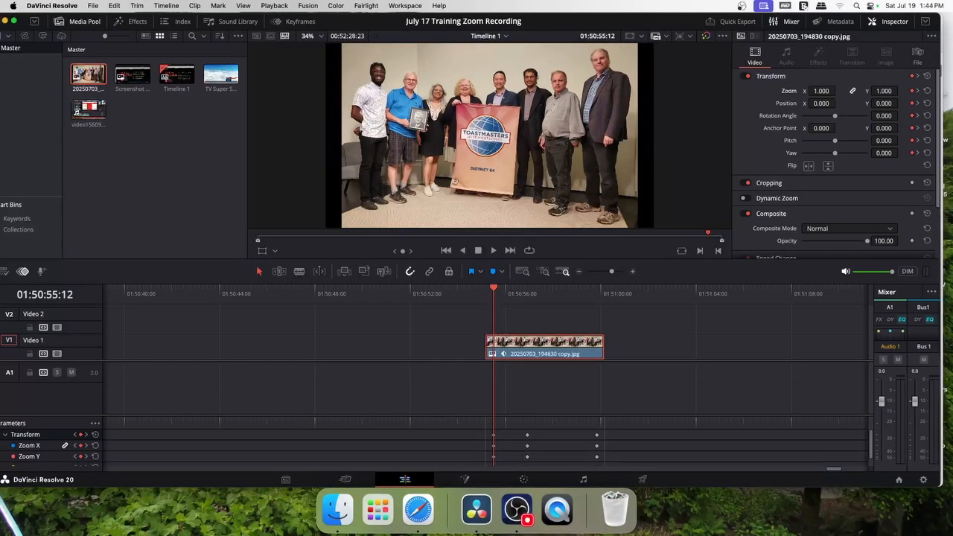